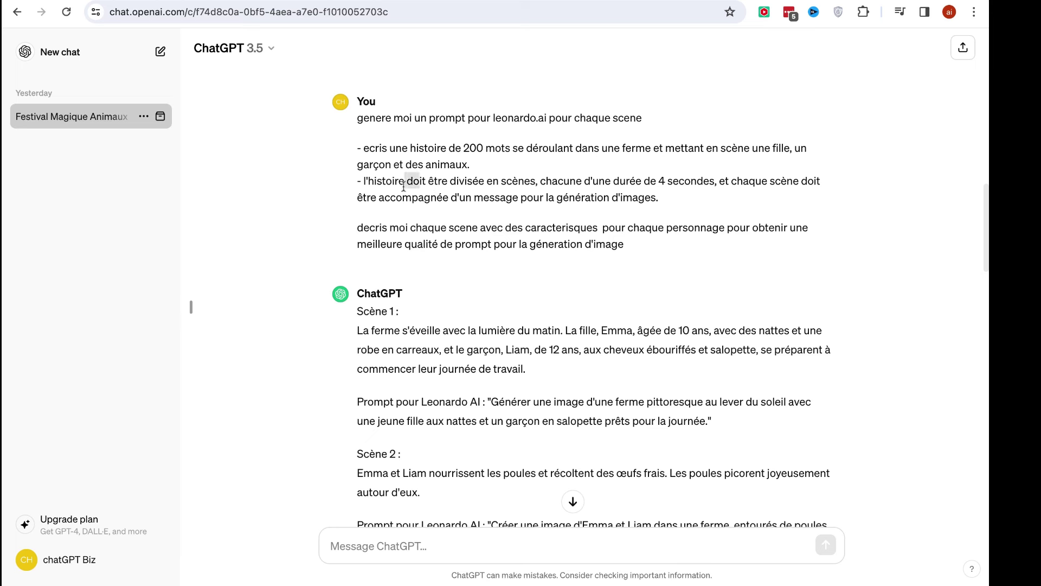
# - Review the story request's wording on scene division, 4-second durations, image-generation messages and character traits
pyautogui.moveTo(512, 182); pyautogui.dragTo(404, 187)
pyautogui.click(650, 197)
pyautogui.moveTo(731, 182); pyautogui.dragTo(606, 185)
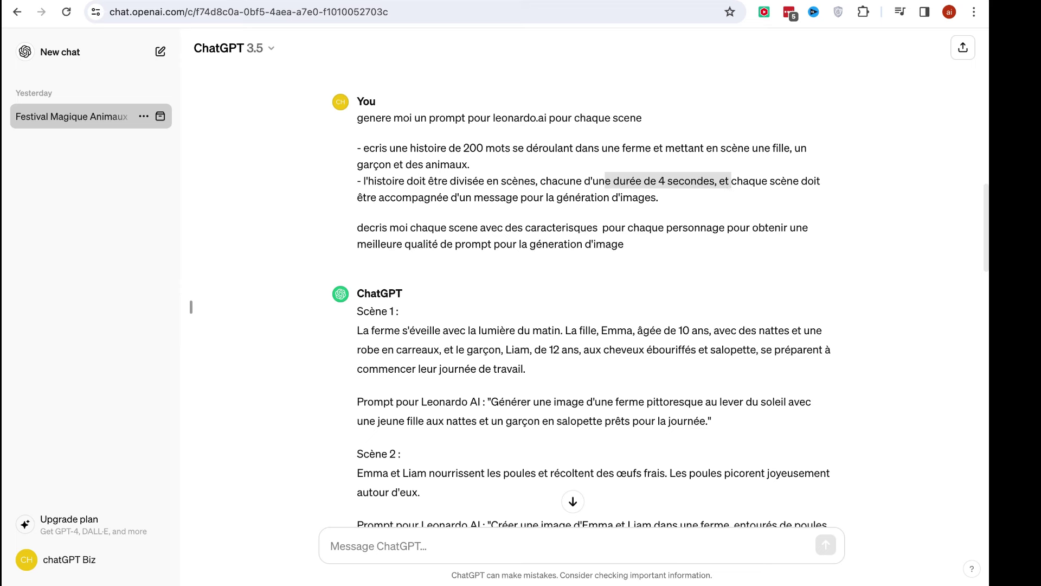
pyautogui.click(757, 222)
pyautogui.moveTo(724, 181); pyautogui.dragTo(706, 205)
pyautogui.click(585, 191)
pyautogui.moveTo(502, 196); pyautogui.dragTo(655, 197)
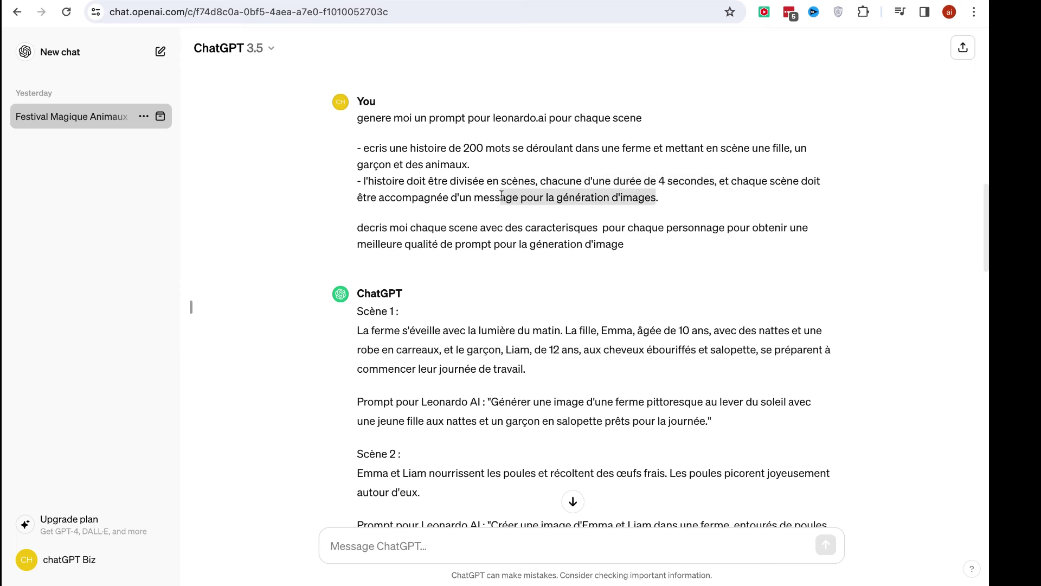
pyautogui.click(640, 218)
pyautogui.moveTo(373, 227); pyautogui.dragTo(518, 228)
pyautogui.click(596, 228)
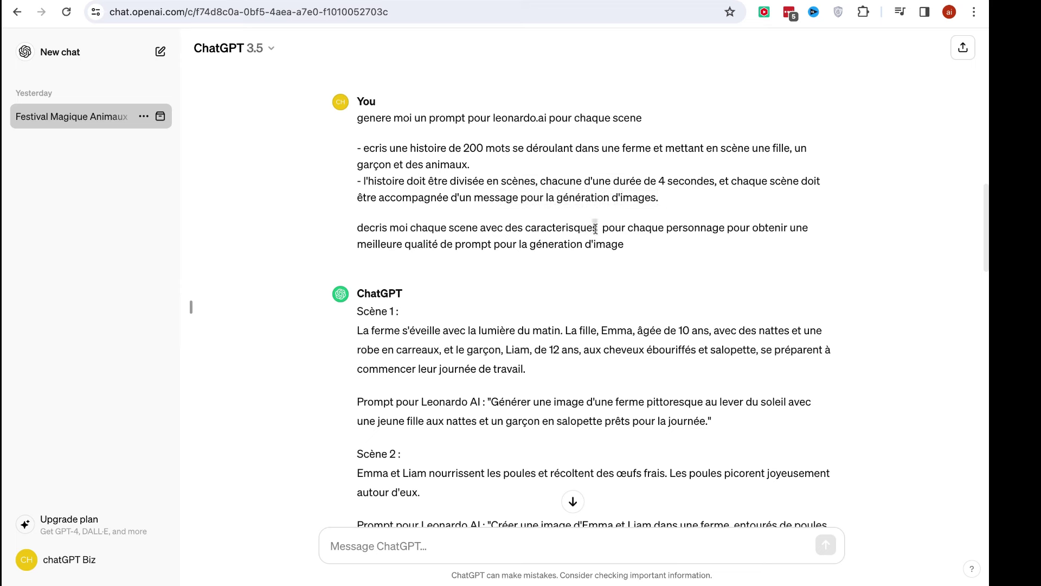
pyautogui.doubleClick(552, 226)
pyautogui.click(604, 223)
pyautogui.hotkey('shift', 'Down')
pyautogui.click(751, 253)
pyautogui.moveTo(500, 244); pyautogui.dragTo(428, 251)
# - Read the generated farm story scene by scene, including the follow-up request for a shorter version in 4 scenes and its answer
pyautogui.scroll(-5, 545, 255)
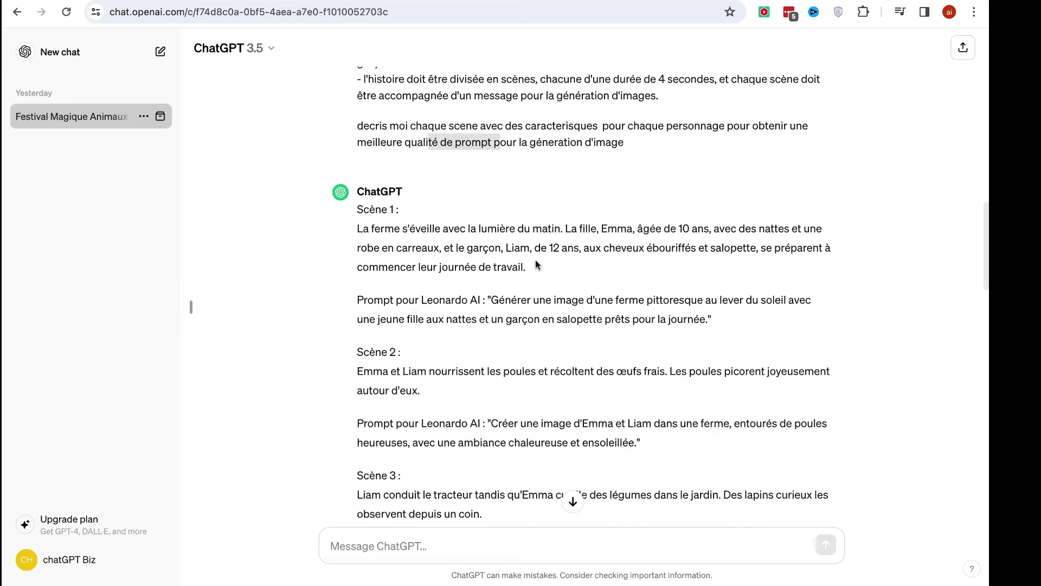
pyautogui.scroll(1, 406, 190)
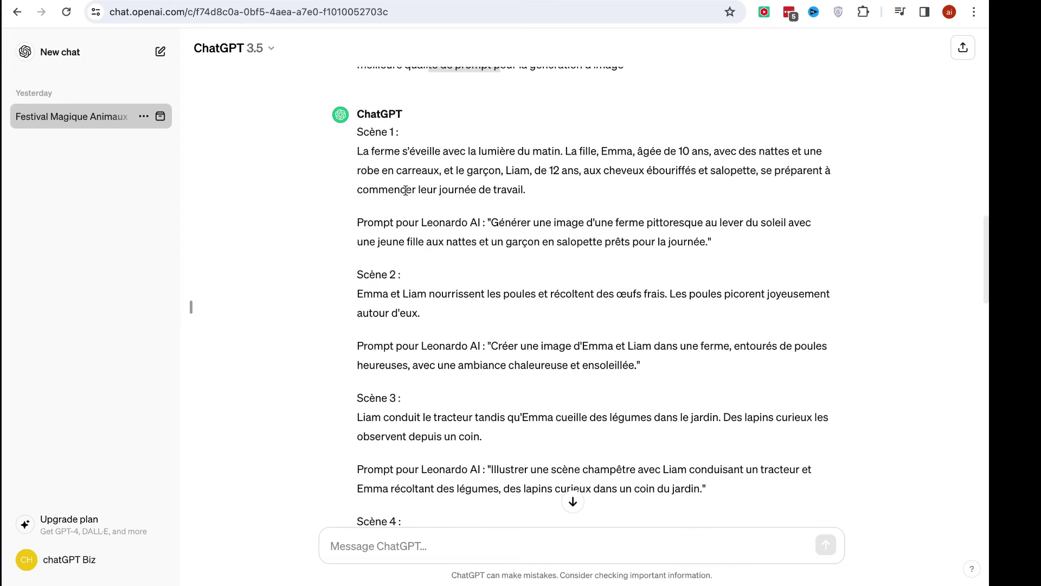
pyautogui.scroll(-3, 406, 217)
pyautogui.scroll(-12, 411, 228)
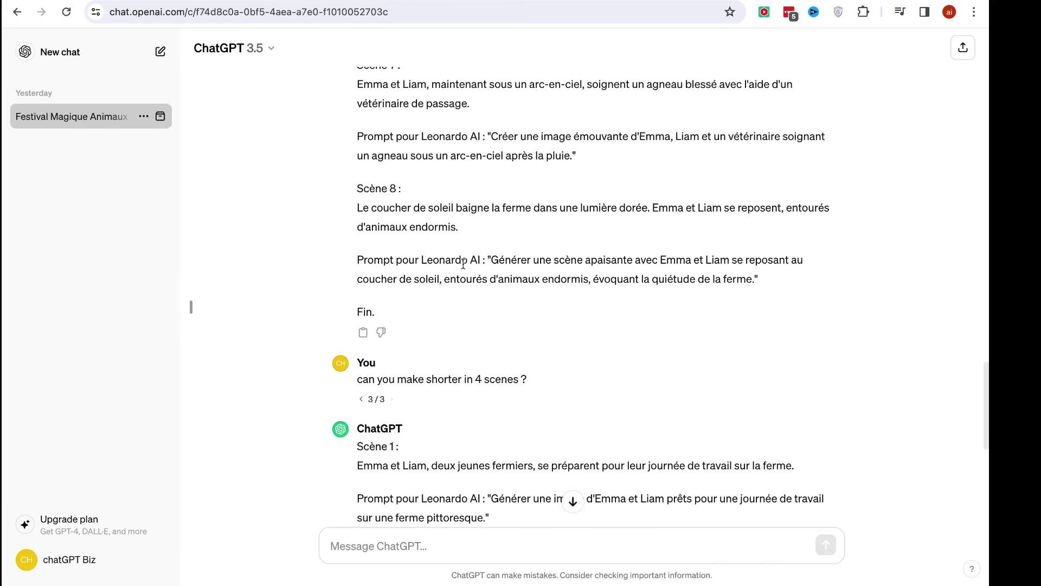
pyautogui.scroll(-1, 591, 284)
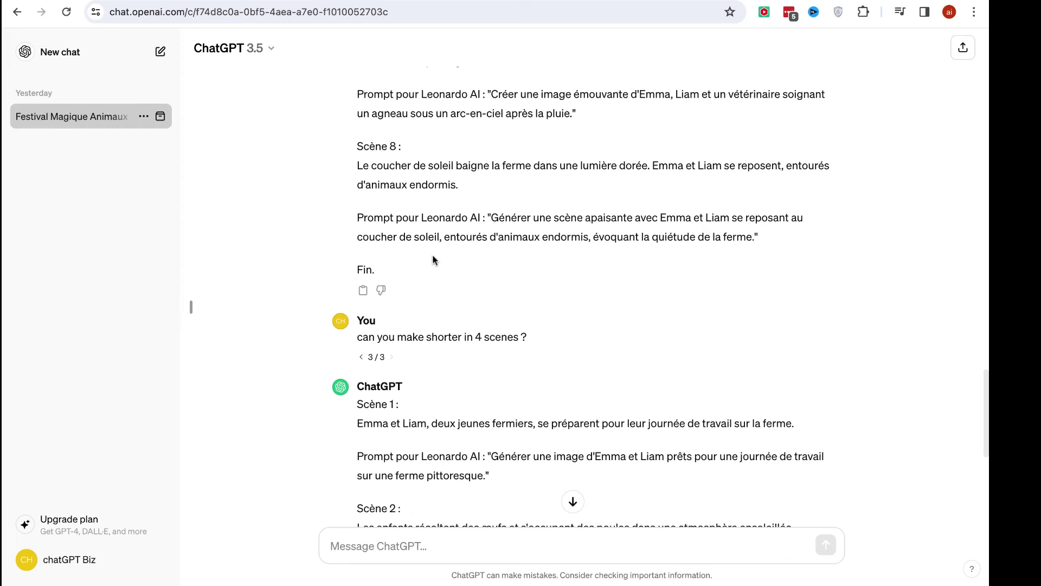
pyautogui.scroll(1, 432, 252)
pyautogui.moveTo(360, 396); pyautogui.dragTo(539, 390)
pyautogui.scroll(-1, 543, 355)
pyautogui.scroll(-5, 541, 351)
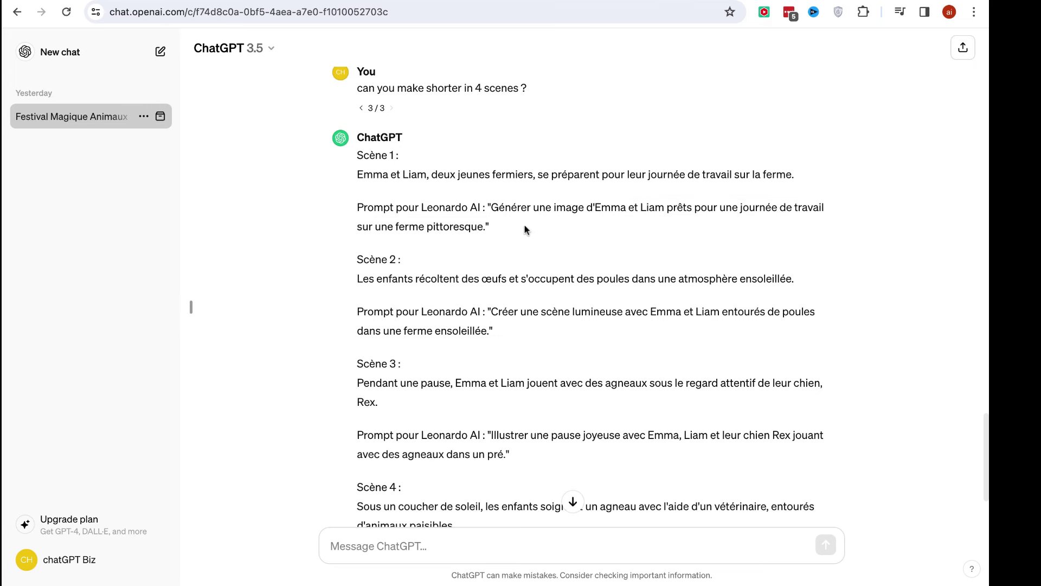
pyautogui.scroll(-1, 495, 228)
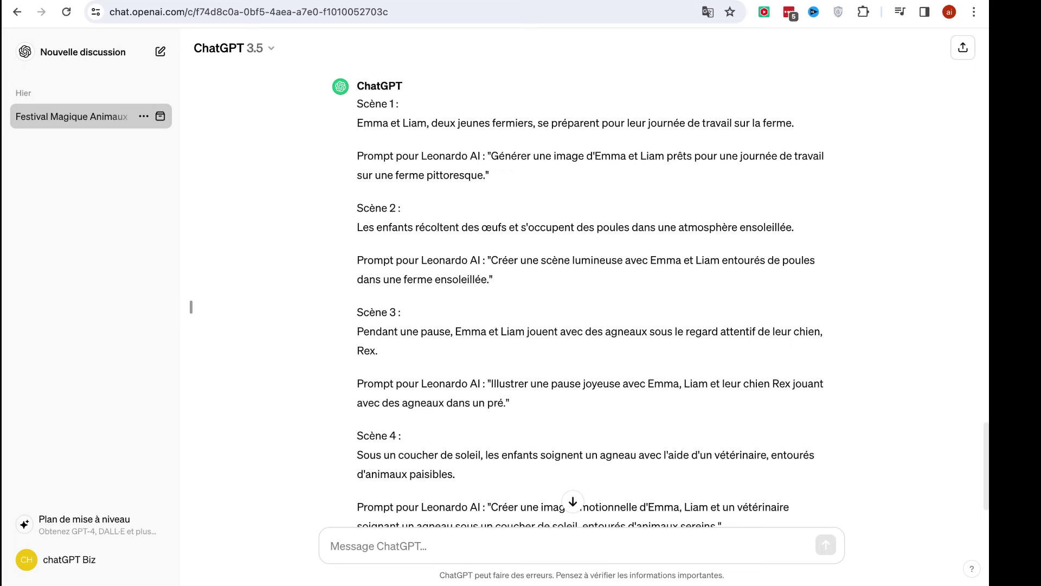
# - Open the DeepL translator at deepl.com/en/translator in a new browser tab
pyautogui.press('super+t')
pyautogui.write('deepl.com/en/translator')
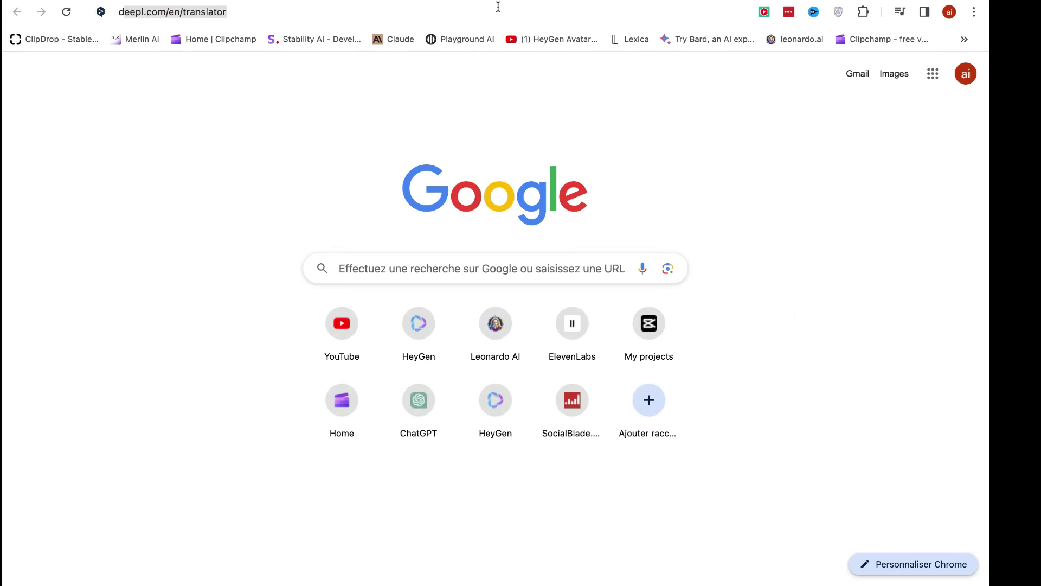
pyautogui.press('Return')
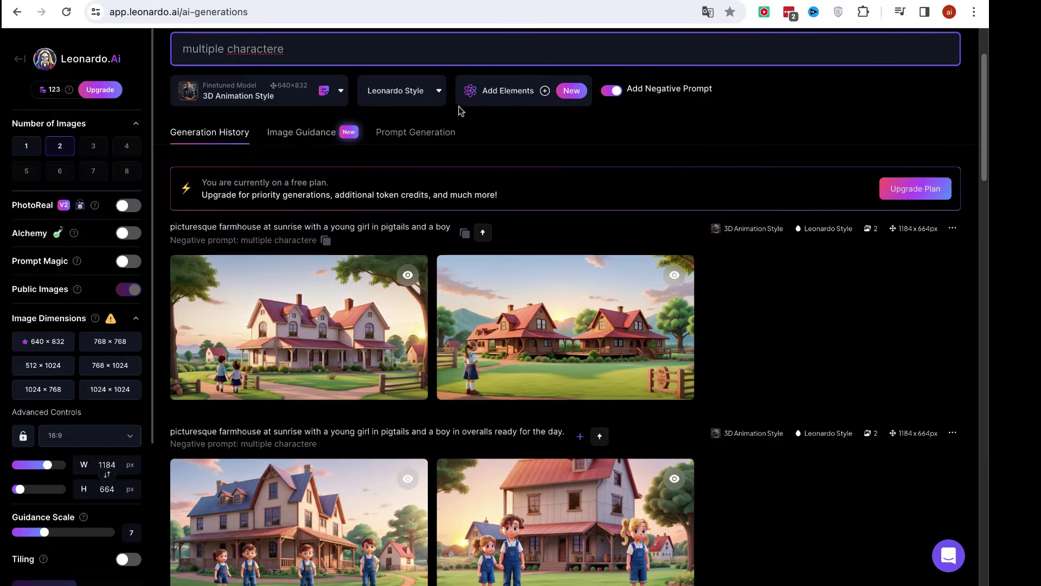
# - In Leonardo.Ai, review the farmhouse prompt, then enlarge and download the image of two children holding hands before the house
pyautogui.scroll(2, 356, 129)
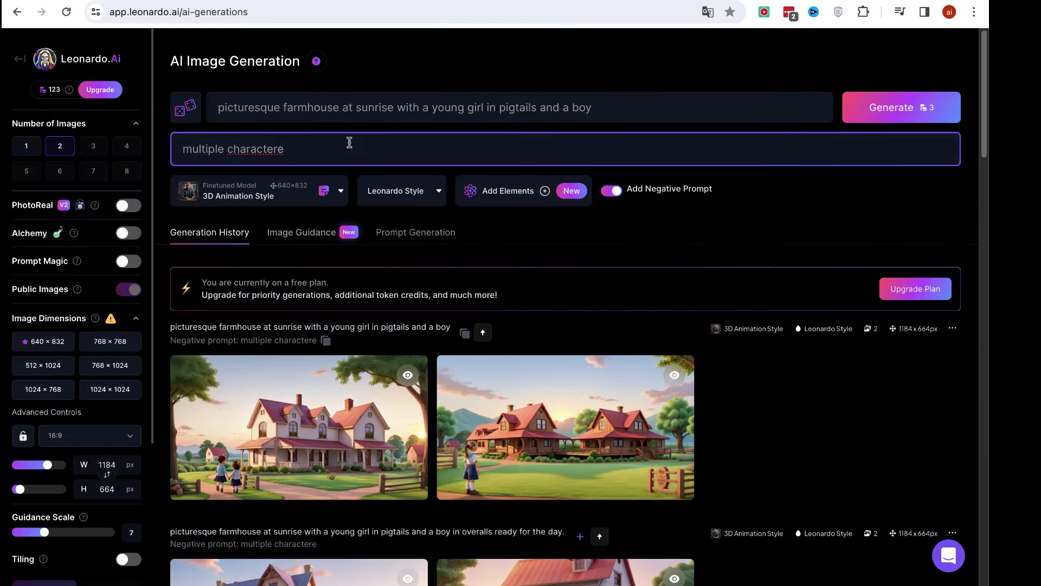
pyautogui.click(261, 110)
pyautogui.moveTo(236, 107); pyautogui.dragTo(481, 171)
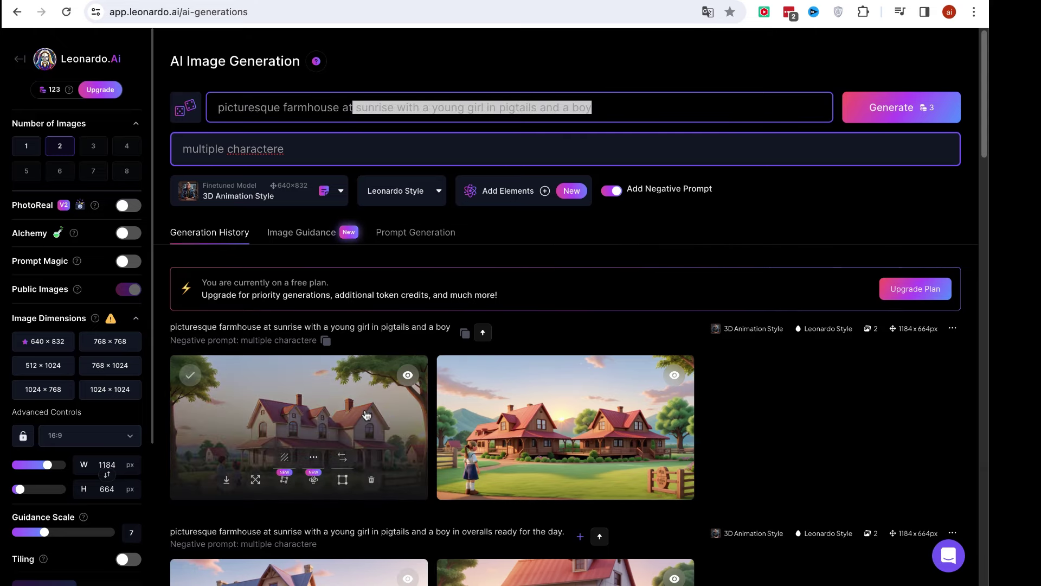
pyautogui.click(359, 430)
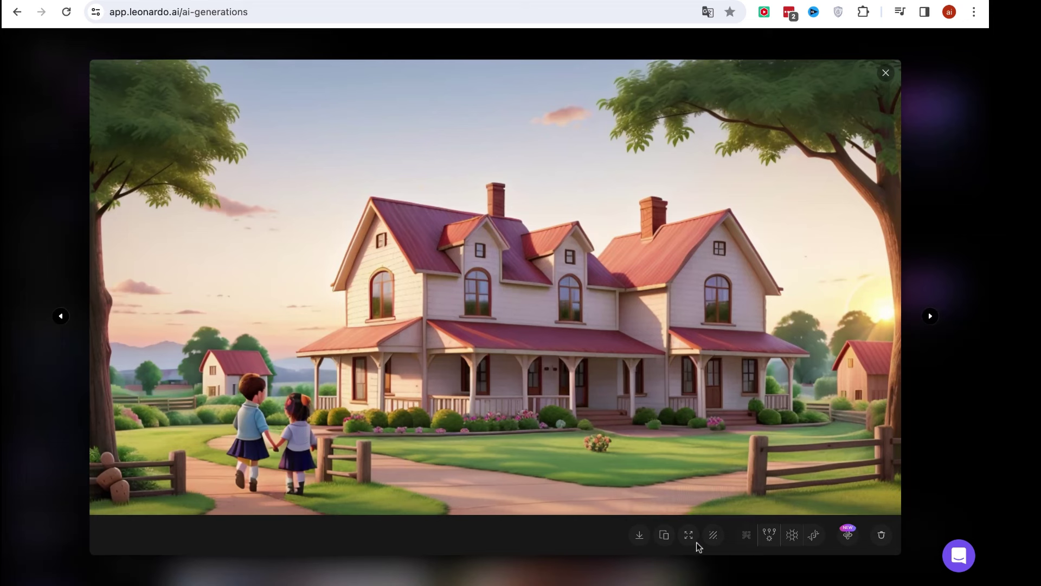
pyautogui.click(644, 540)
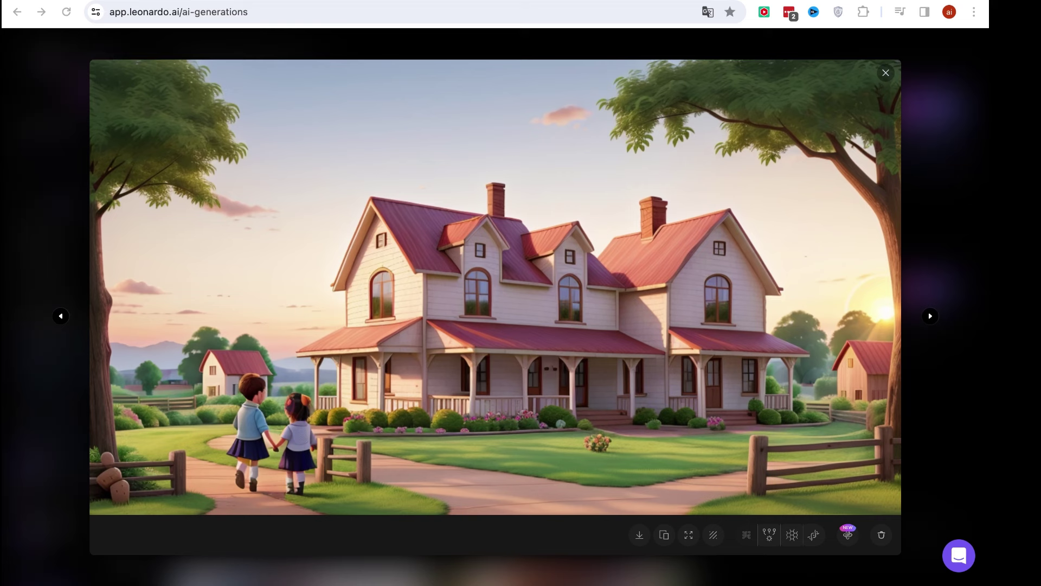
pyautogui.click(640, 534)
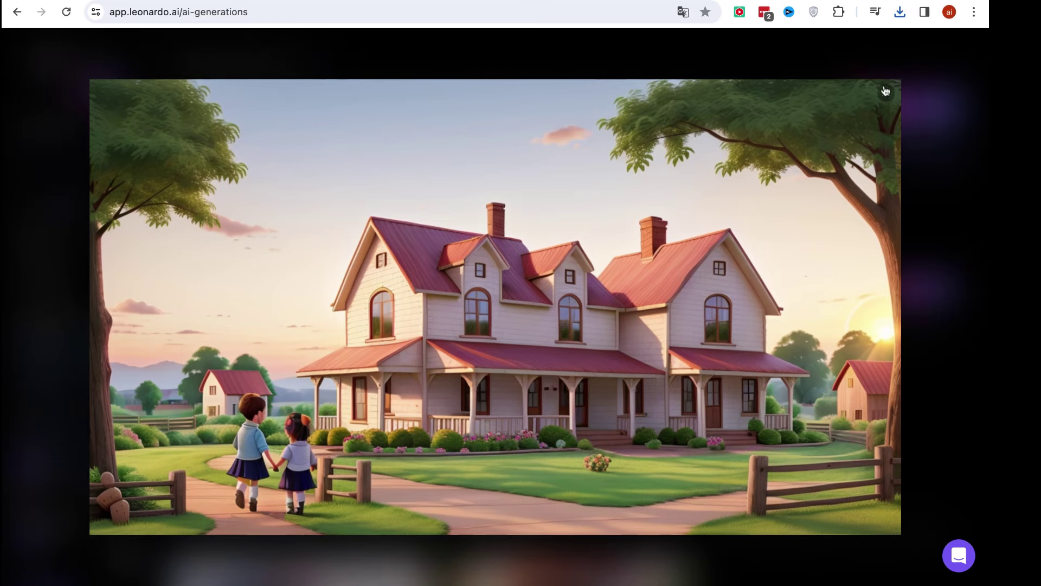
pyautogui.click(885, 91)
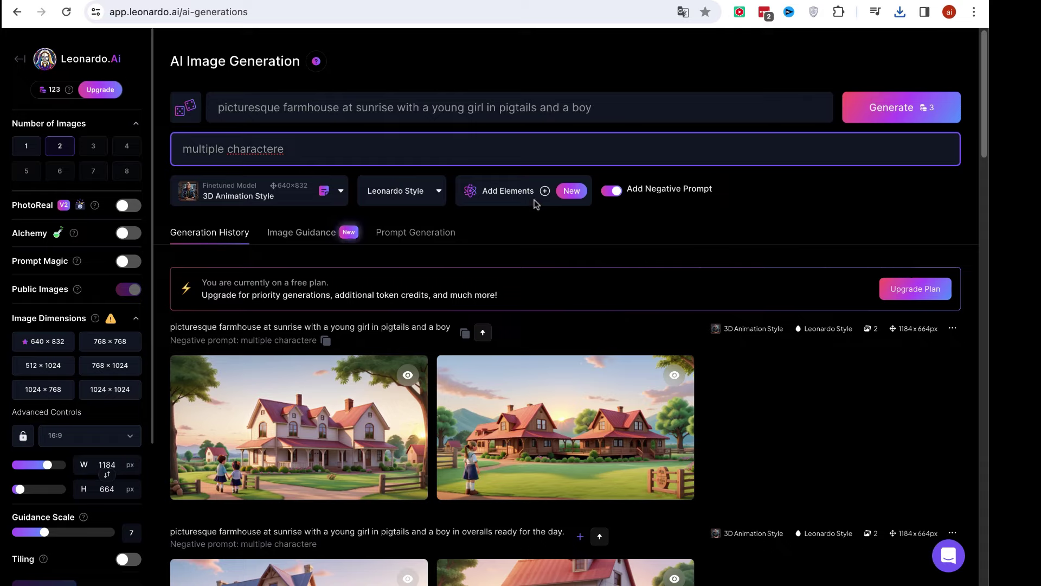
# - Switch to the ChatGPT conversation and copy the Scène 2 image prompt of the four-scene story, starting from "une scène lumineuse"
pyautogui.hotkey('ctrl', 'Tab')
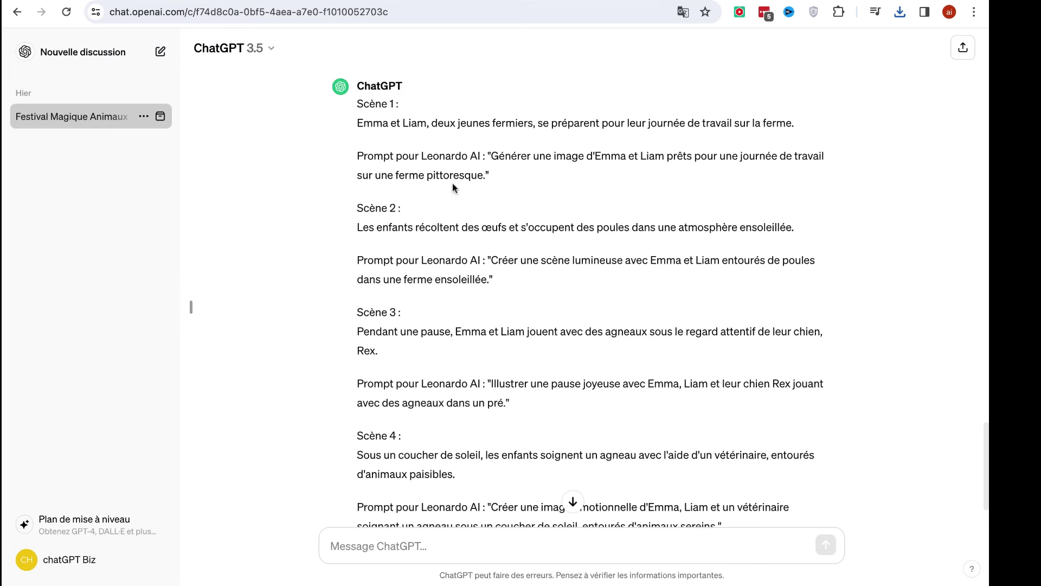
pyautogui.scroll(-2, 446, 265)
pyautogui.scroll(15, 444, 265)
pyautogui.click(574, 499)
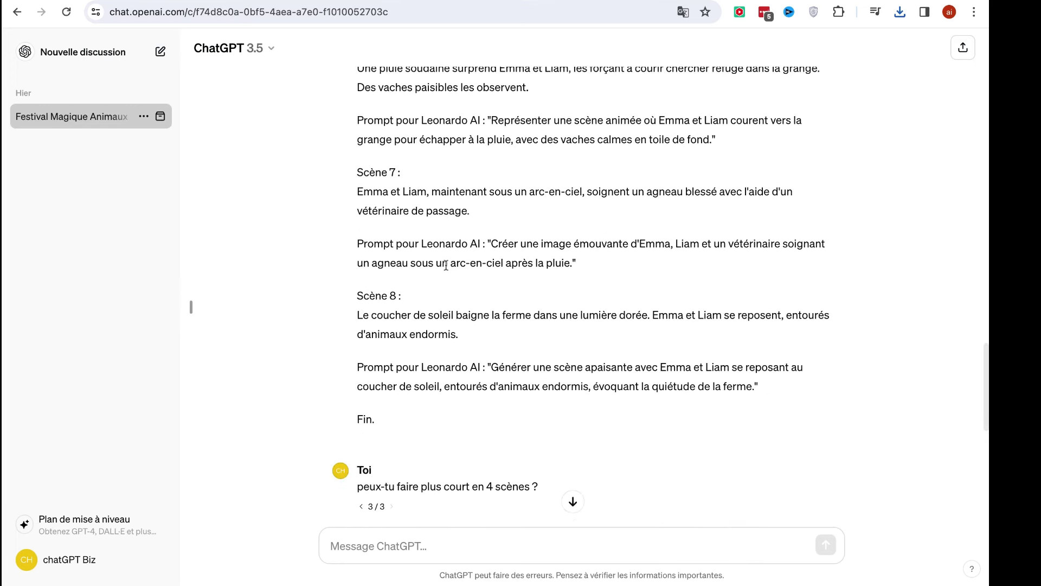
pyautogui.scroll(1, 397, 290)
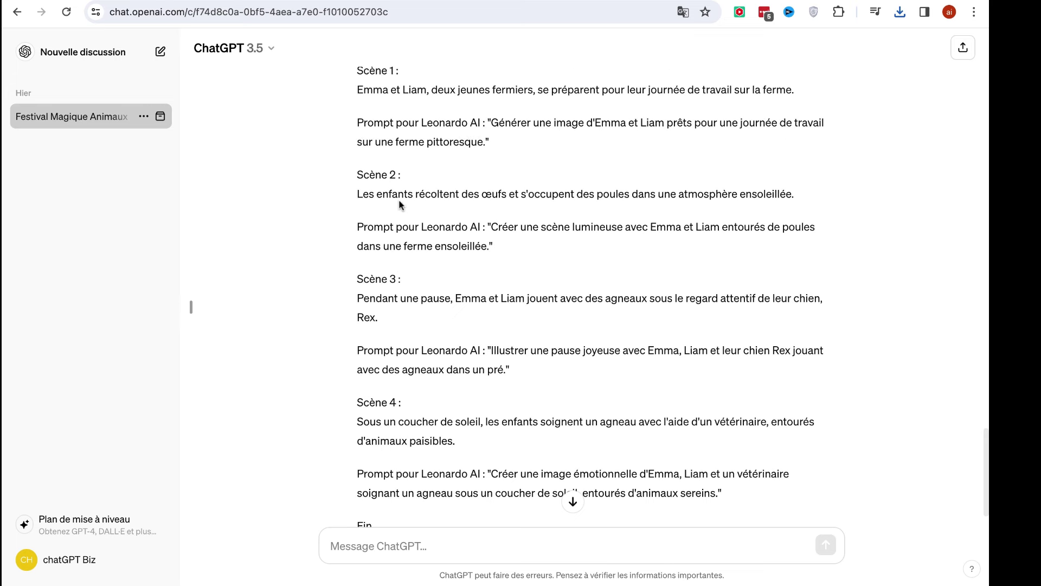
pyautogui.scroll(1, 492, 225)
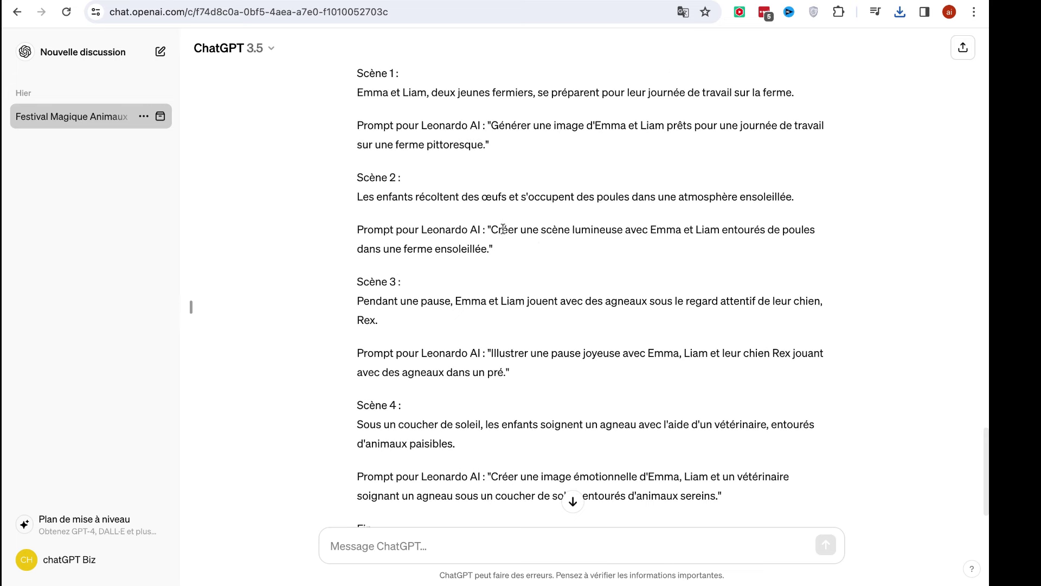
pyautogui.moveTo(503, 229); pyautogui.dragTo(789, 230)
pyautogui.click(709, 231)
pyautogui.click(522, 229)
pyautogui.hotkey('shift', 'Down')
pyautogui.hotkey('ctrl', 'c')
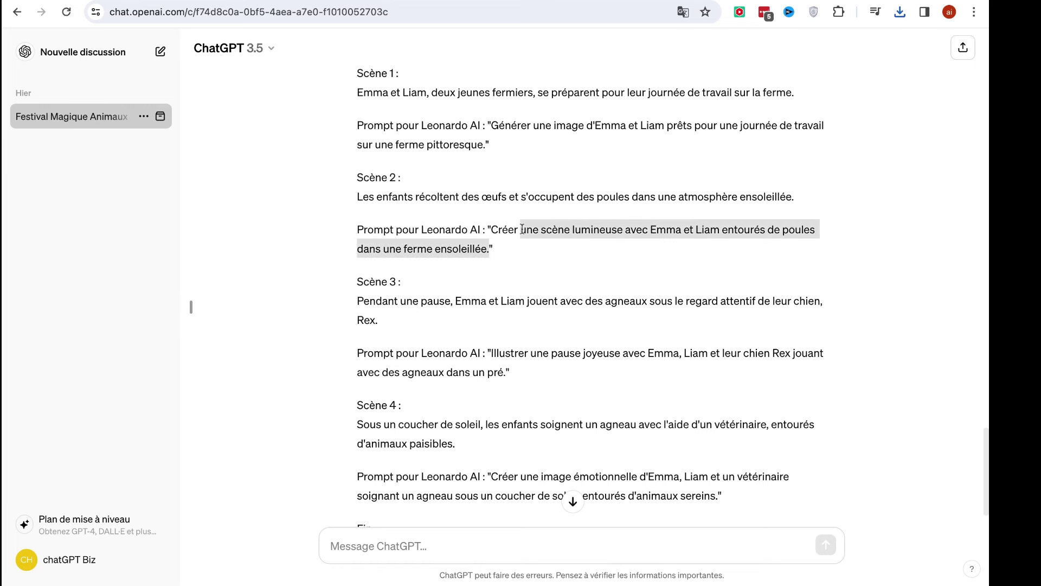
# - In Leonardo.Ai, replace the image prompt with the copied French Scène 2 text and generate the images
pyautogui.hotkey('ctrl', 'Tab')
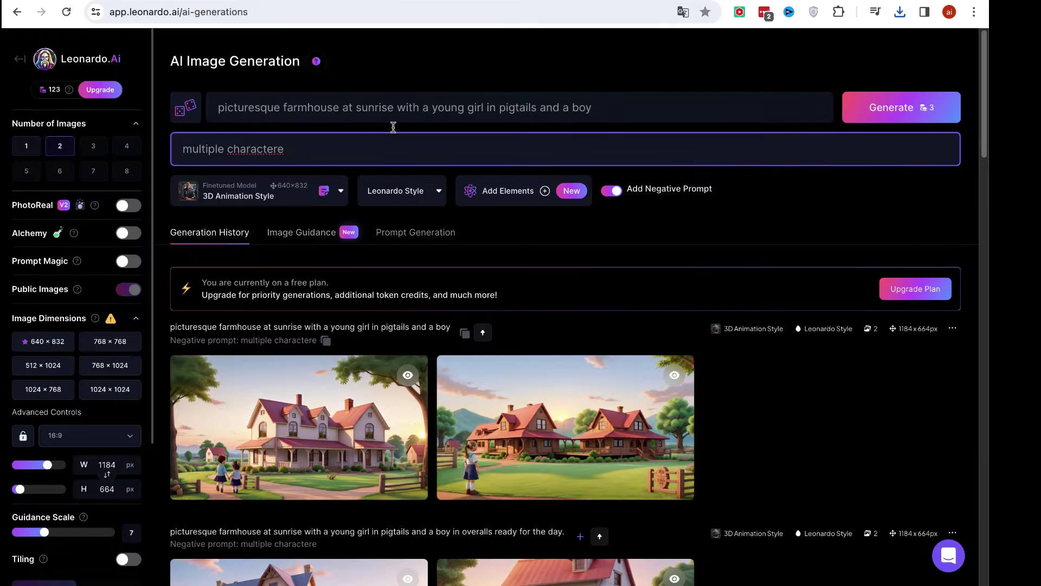
pyautogui.doubleClick(353, 148)
pyautogui.click(362, 146)
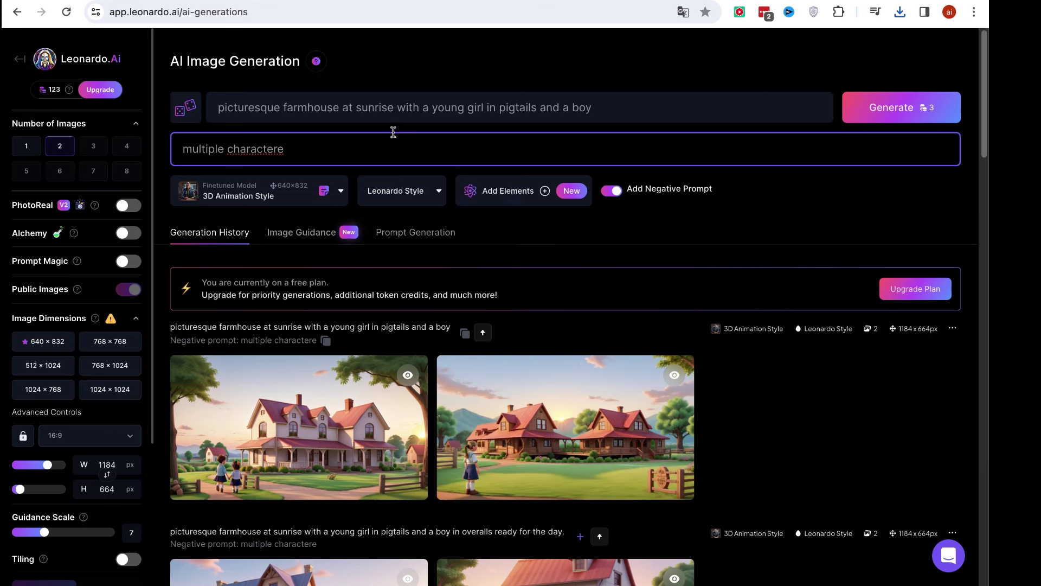
pyautogui.tripleClick(383, 106)
pyautogui.hotkey('ctrl', 'v')
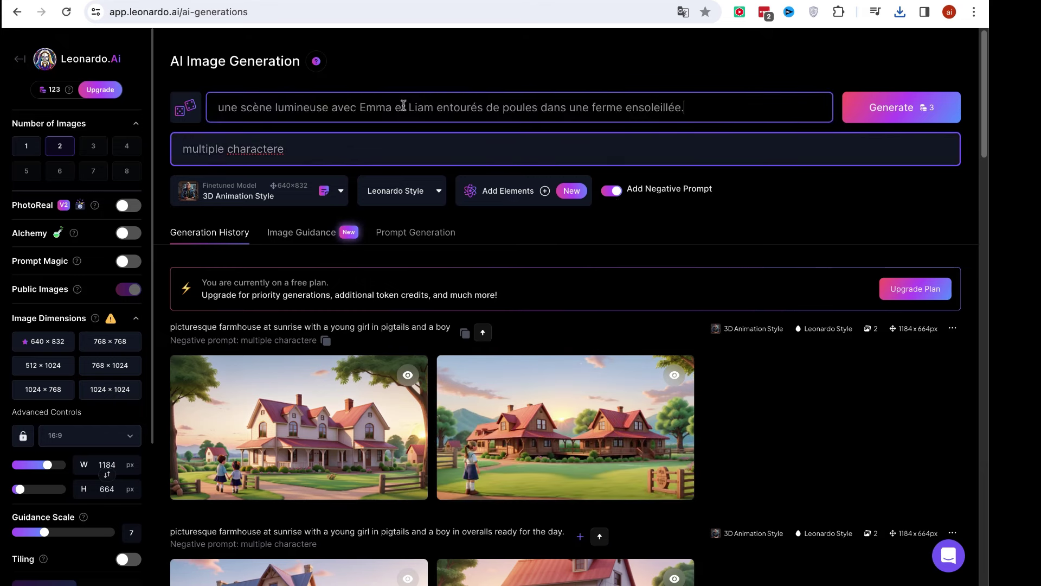
pyautogui.click(896, 114)
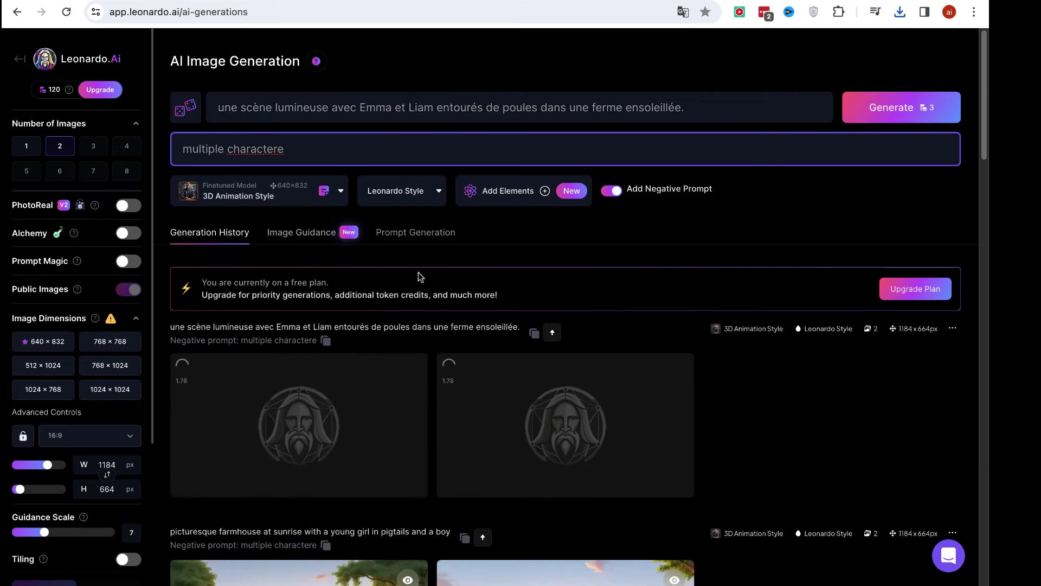
# - Examine the newly generated Scène 2 images, enlarging the one with the girl in the green dress
pyautogui.click(122, 440)
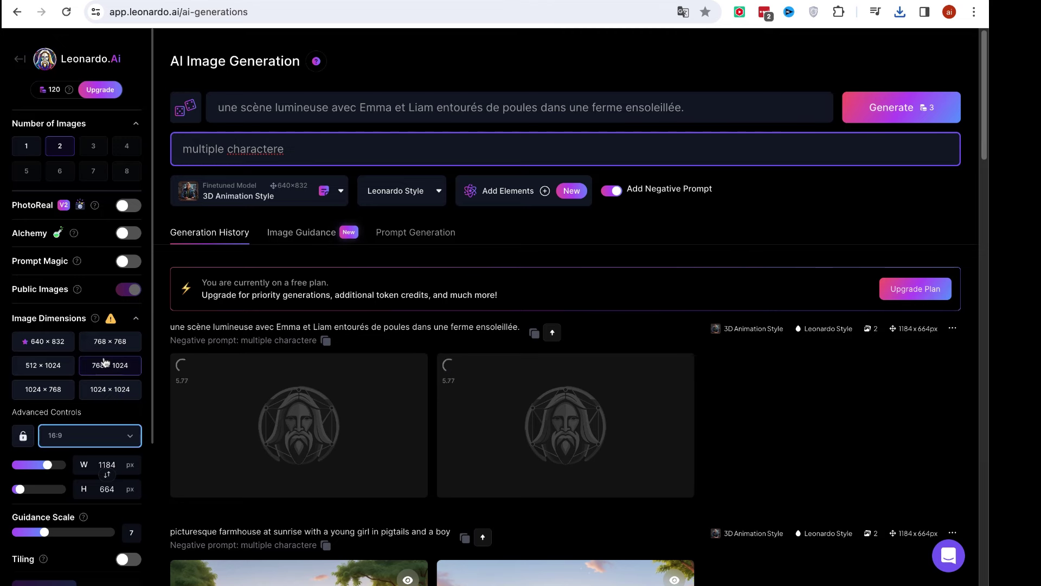
pyautogui.scroll(-4, 106, 363)
pyautogui.scroll(4, 106, 352)
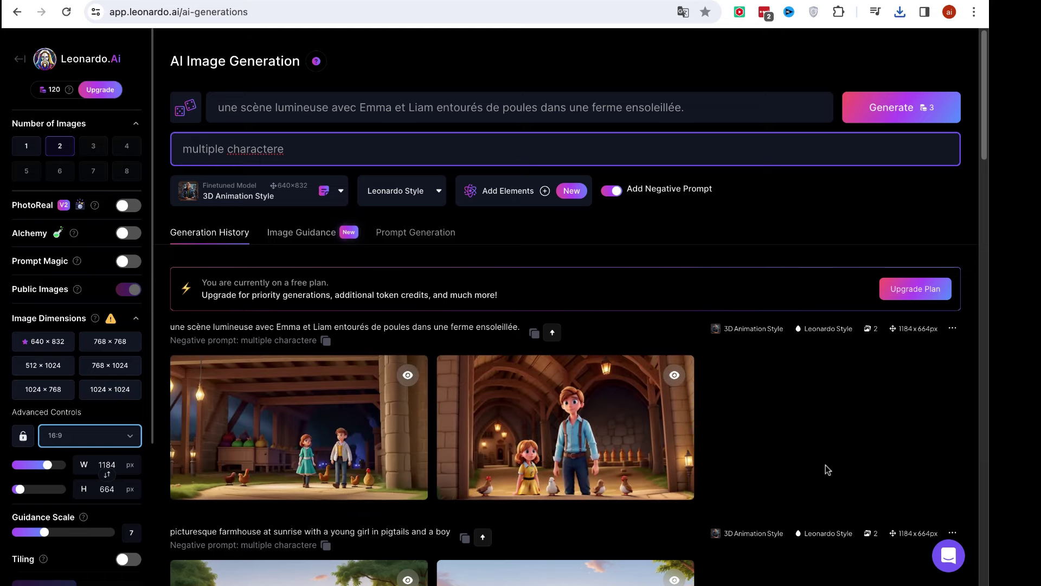
pyautogui.scroll(-1, 792, 468)
pyautogui.scroll(-4, 778, 450)
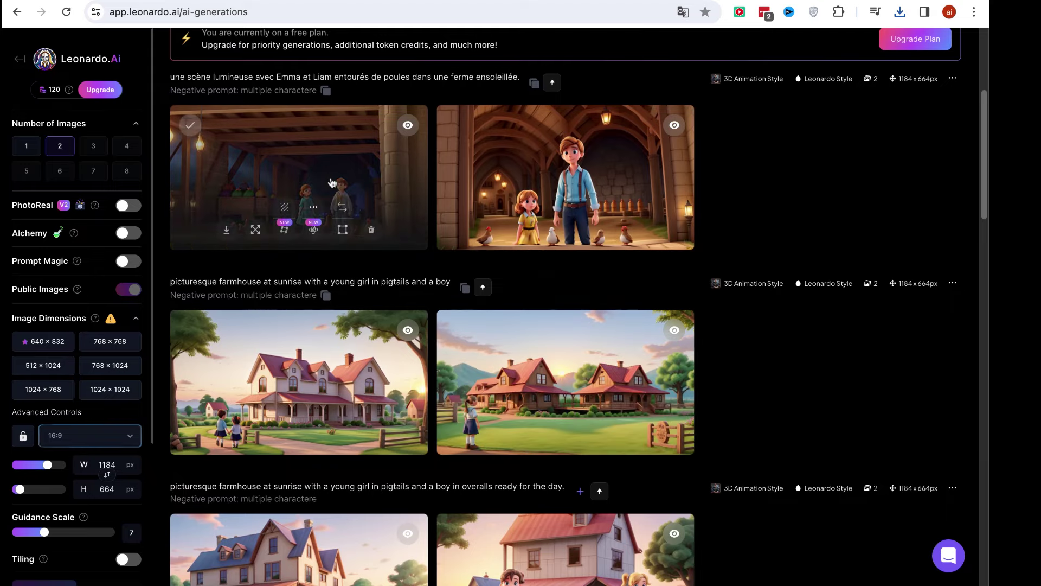
pyautogui.click(332, 182)
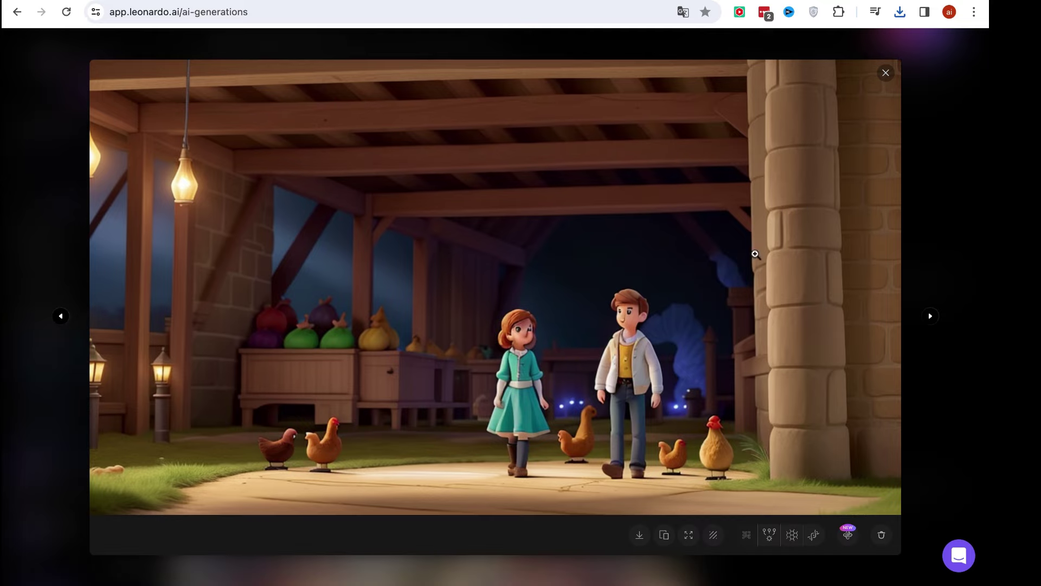
pyautogui.click(881, 73)
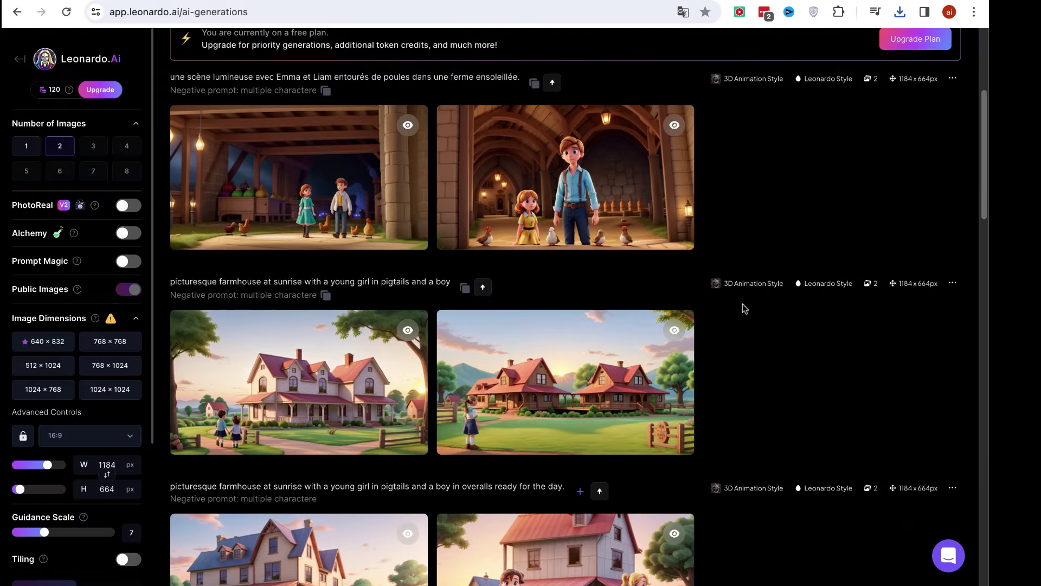
# - Copy the entire French Scène 2 prompt and paste it into the DeepL translator for translation into English (US)
pyautogui.scroll(5, 733, 382)
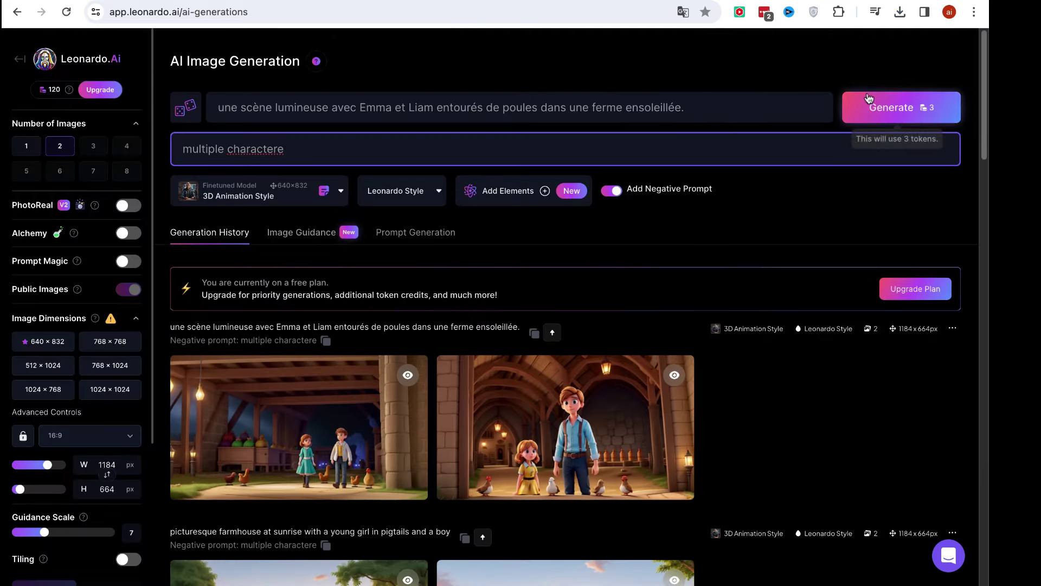
pyautogui.tripleClick(349, 100)
pyautogui.hotkey('ctrl', 'c')
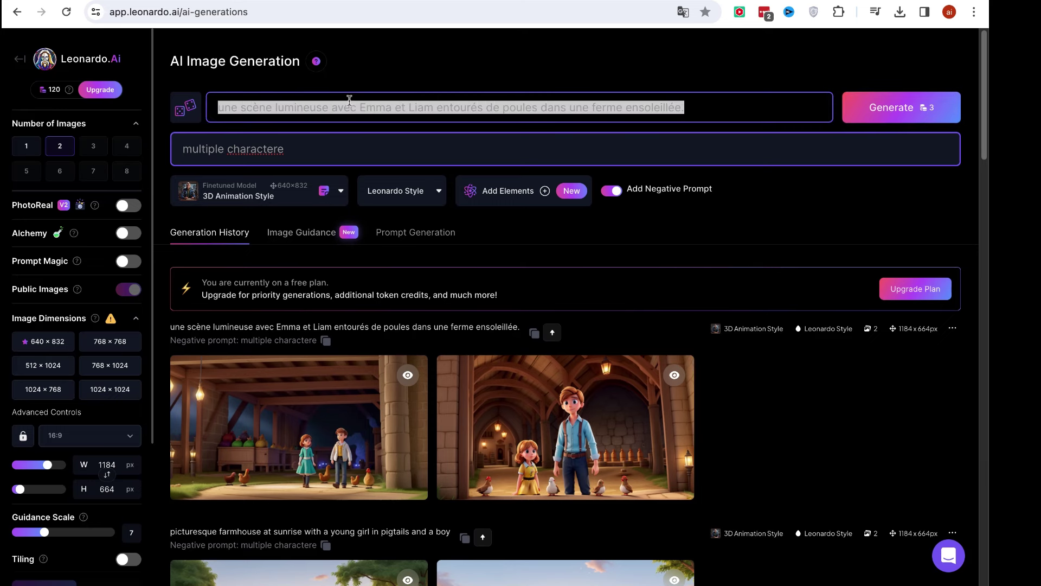
pyautogui.hotkey('ctrl', 'Tab')
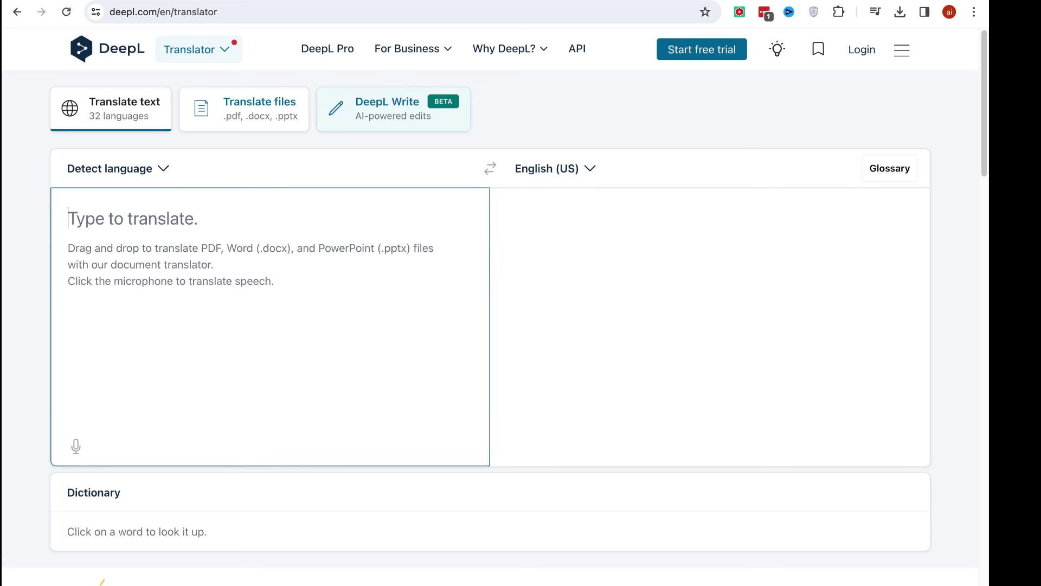
pyautogui.hotkey('ctrl', 'v')
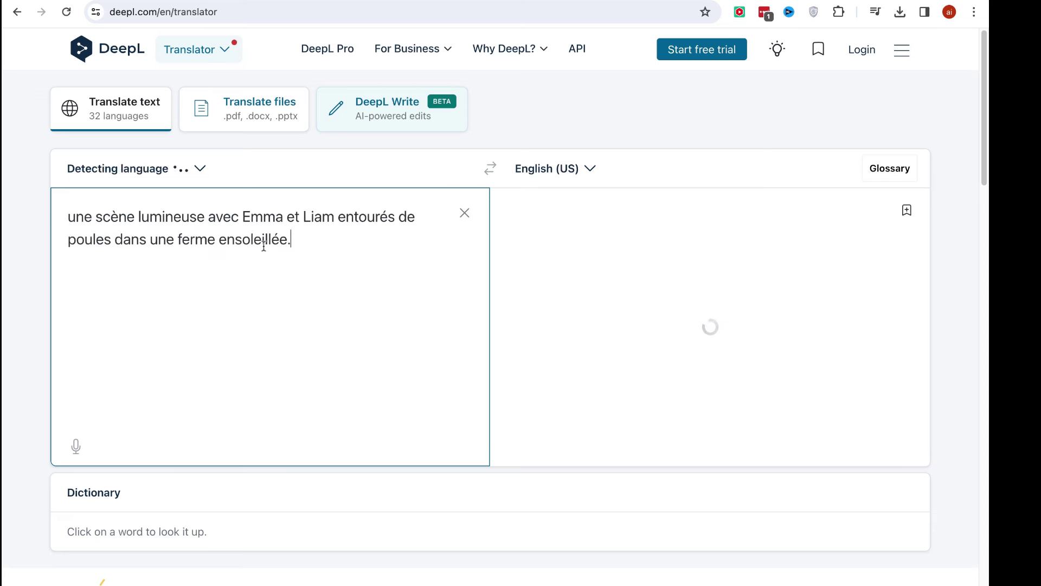
# - Copy the entire English translation of the Scène 2 prompt in DeepL
pyautogui.click(636, 244)
pyautogui.hotkey('ctrl', 'a')
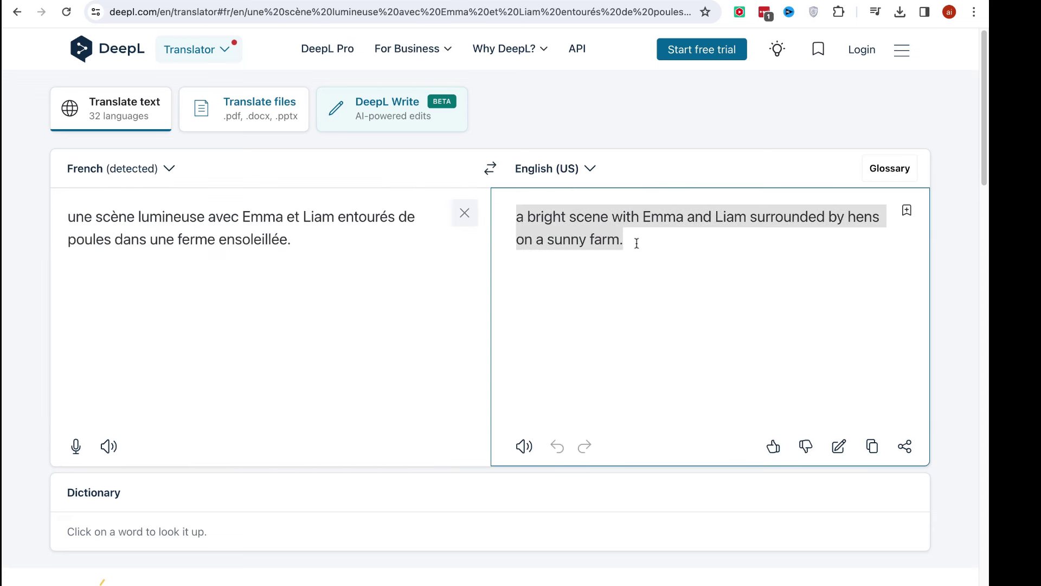
pyautogui.click(726, 239)
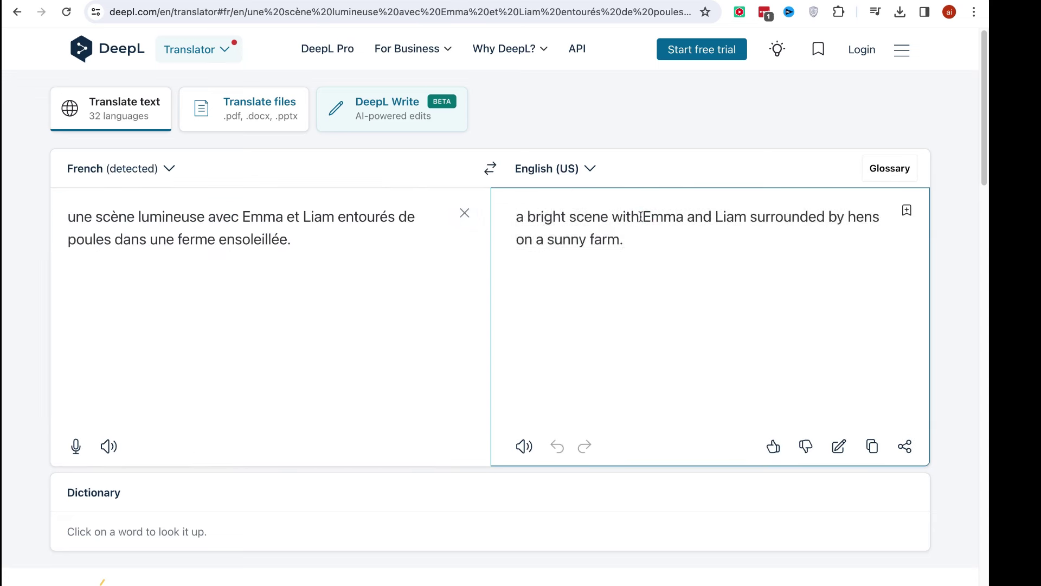
pyautogui.hotkey('ctrl', 'a')
pyautogui.hotkey('ctrl', 'c')
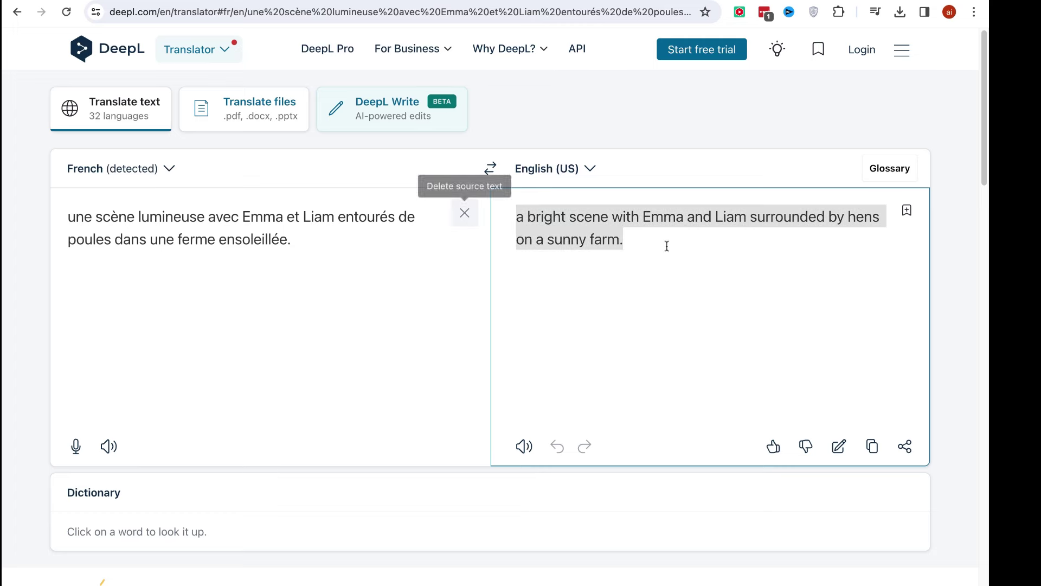
# - Switch to Leonardo.Ai and replace the French image prompt with the copied English text starting "a bright scene with"
pyautogui.hotkey('ctrl', 'Tab')
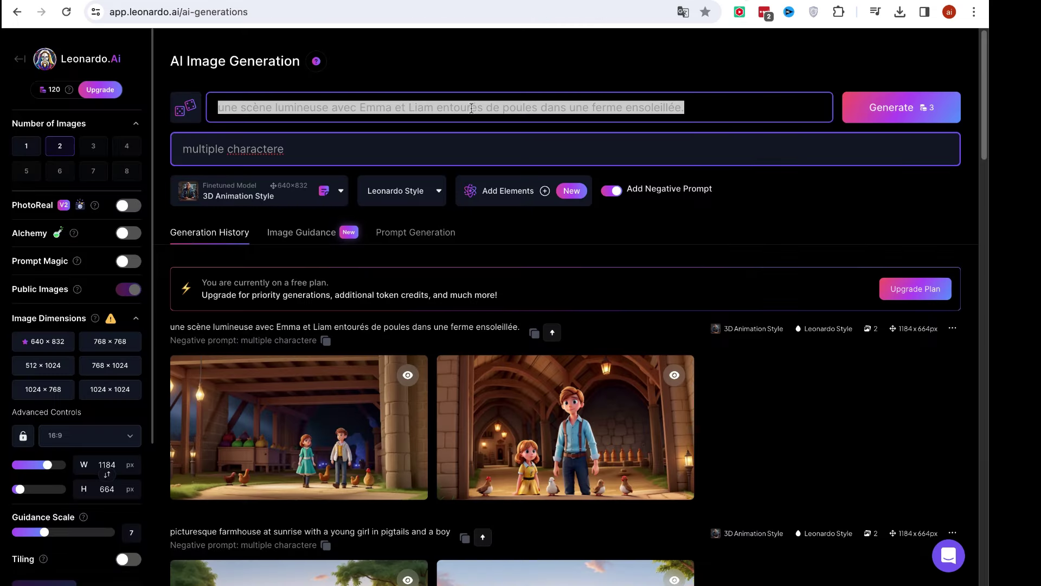
pyautogui.click(381, 116)
pyautogui.hotkey('ctrl', 'a')
pyautogui.hotkey('ctrl', 'v')
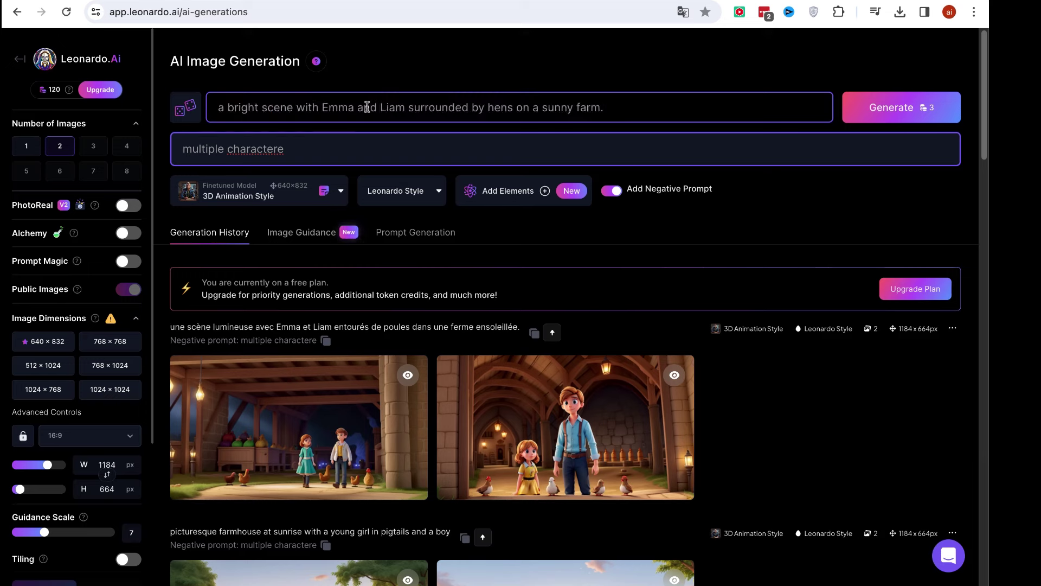
pyautogui.doubleClick(329, 108)
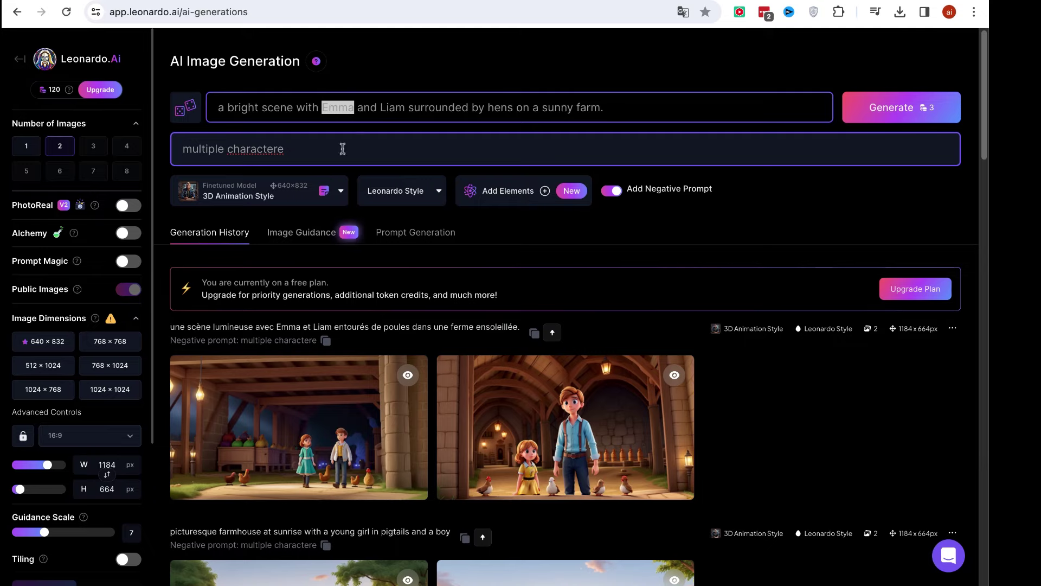
# - Use the first image of the short "picturesque farmhouse at sunrise with a young girl in pigtails and a boy" generation as image guidance input
pyautogui.scroll(-10, 259, 300)
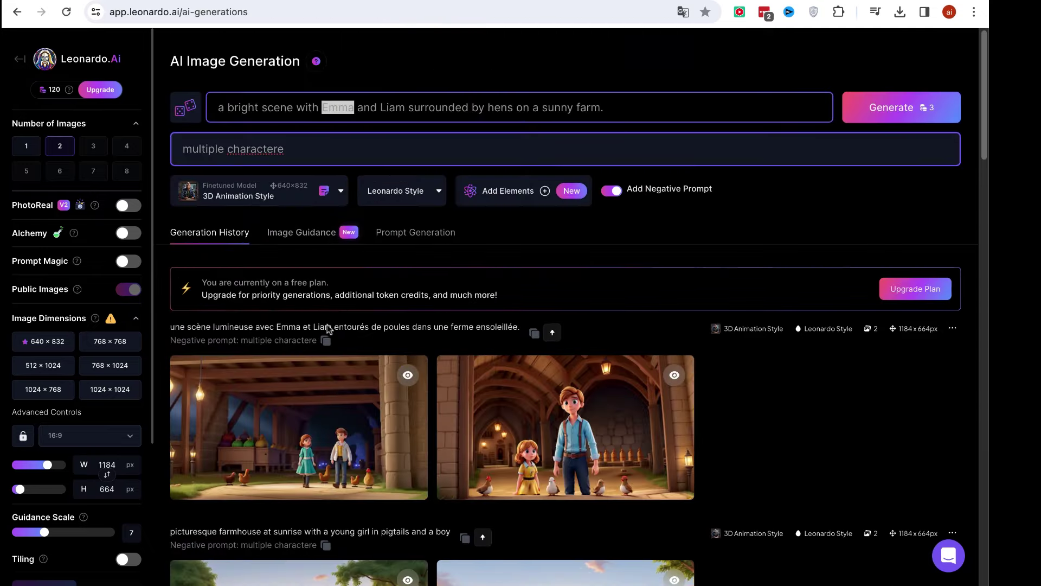
pyautogui.scroll(-6, 327, 324)
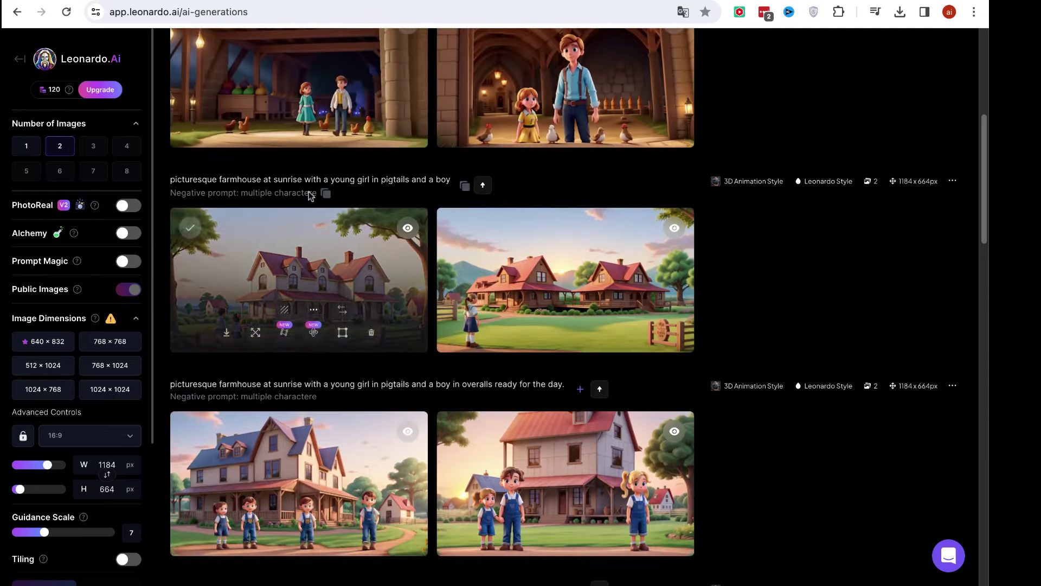
pyautogui.scroll(1, 528, 379)
pyautogui.scroll(1, 528, 379)
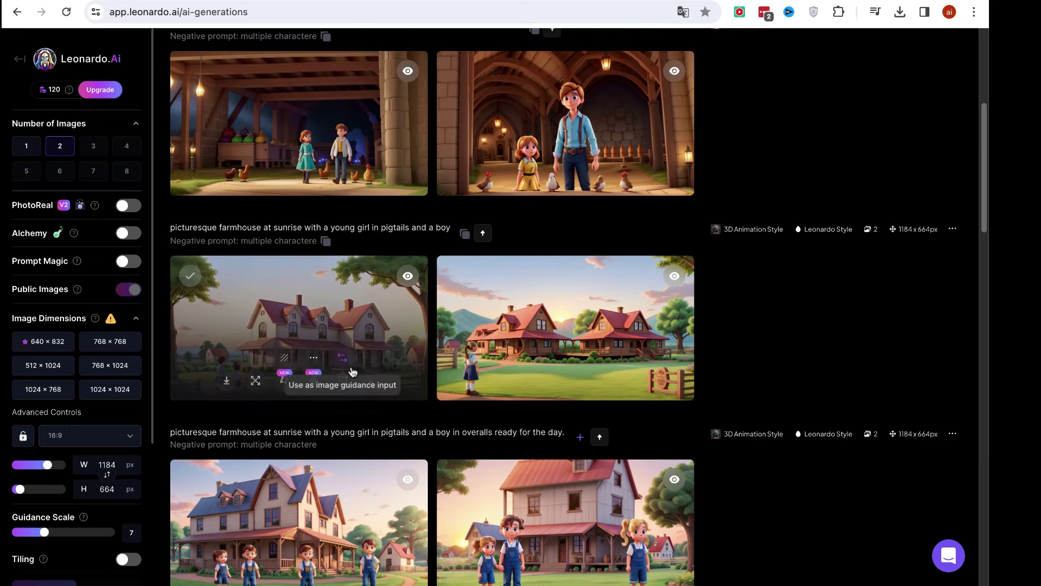
pyautogui.click(355, 371)
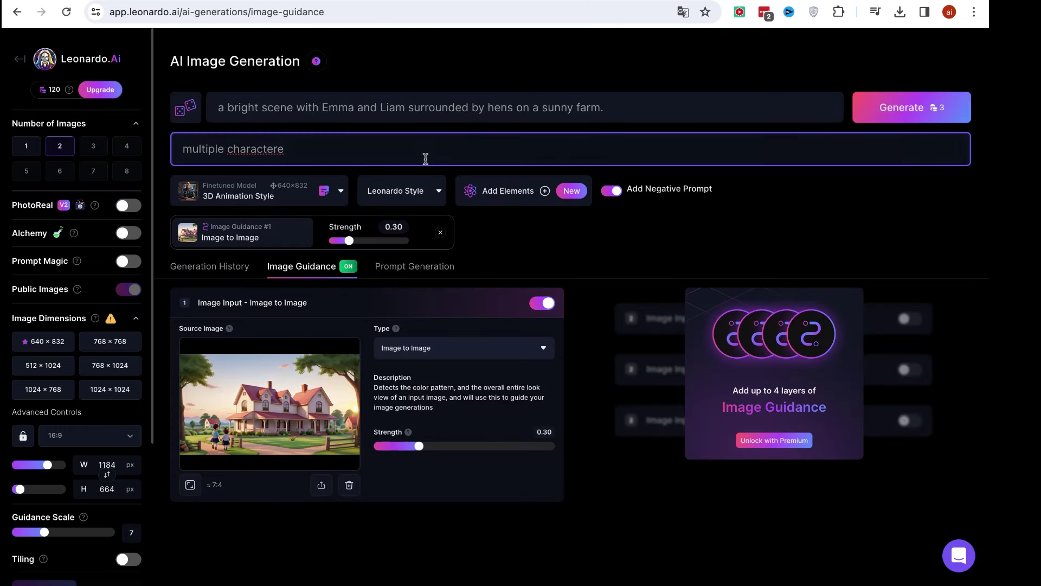
pyautogui.doubleClick(325, 107)
pyautogui.click(320, 107)
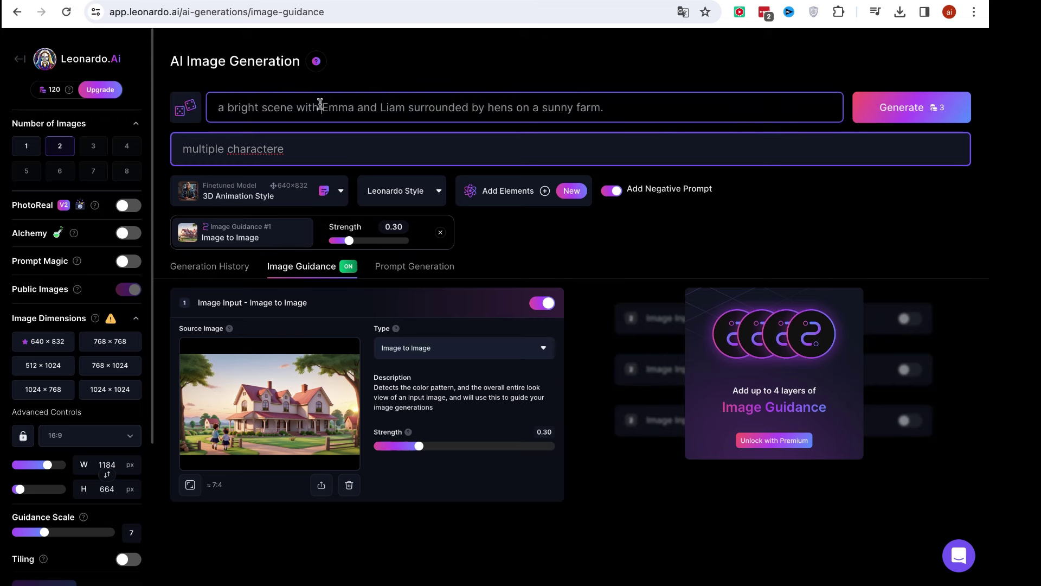
pyautogui.hotkey('shift', 'Right')
pyautogui.hotkey('shift', 'Right')
pyautogui.hotkey('shift', 'Right')
pyautogui.hotkey('shift', 'Right')
pyautogui.hotkey('shift', 'Right')
pyautogui.hotkey('shift', 'Right')
pyautogui.hotkey('shift', 'Right')
pyautogui.hotkey('shift', 'Right')
pyautogui.hotkey('shift', 'Right')
pyautogui.hotkey('shift', 'Right')
pyautogui.hotkey('shift', 'Right')
pyautogui.hotkey('shift', 'Right')
pyautogui.hotkey('shift', 'Right')
pyautogui.hotkey('shift', 'Right')
pyautogui.hotkey('shift', 'Right')
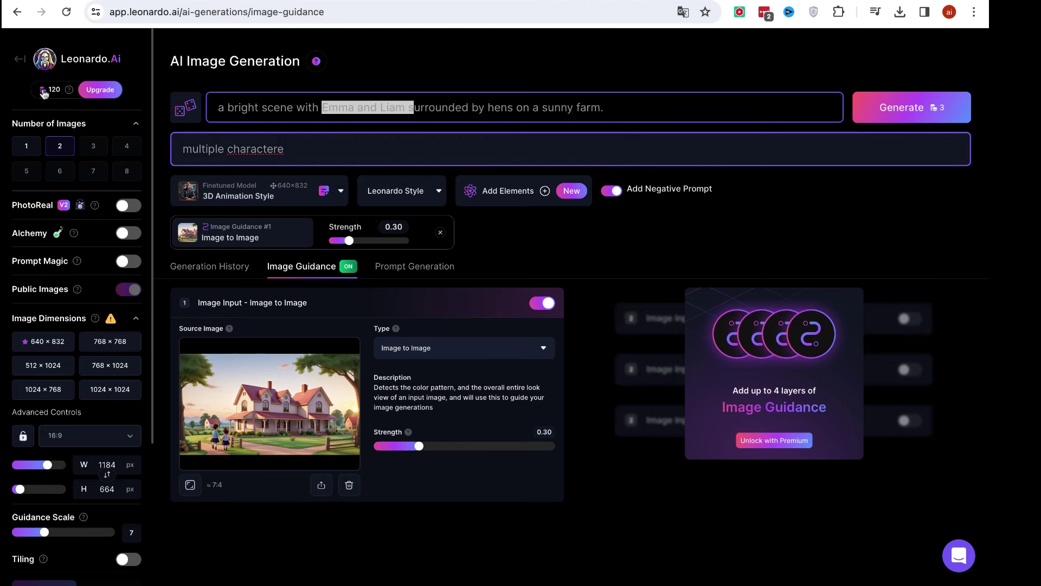
pyautogui.click(568, 72)
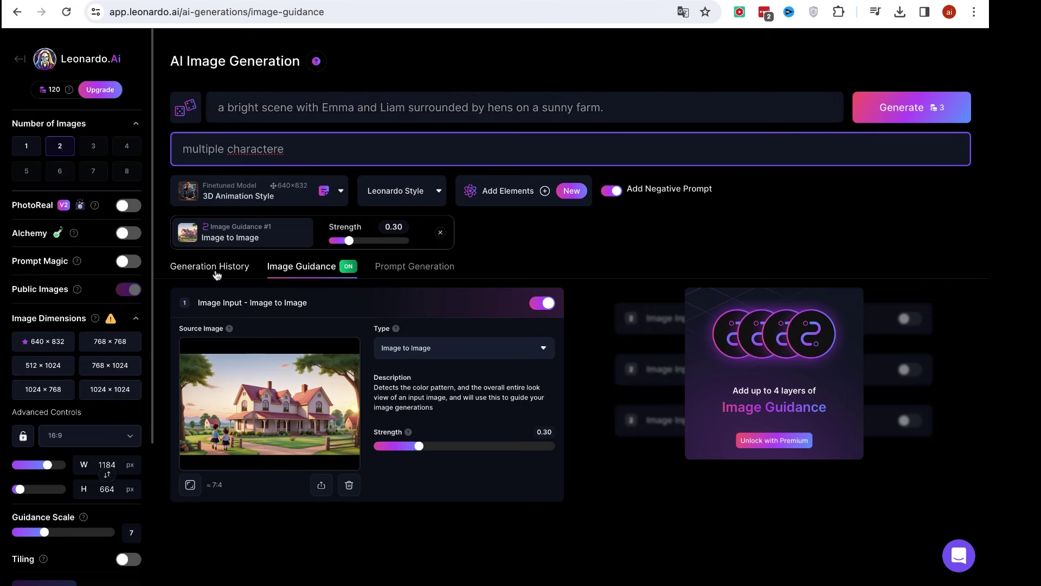
# - Return to the generation history and generate the Scène 2 images from the English prompt with the farmhouse image guidance
pyautogui.click(216, 274)
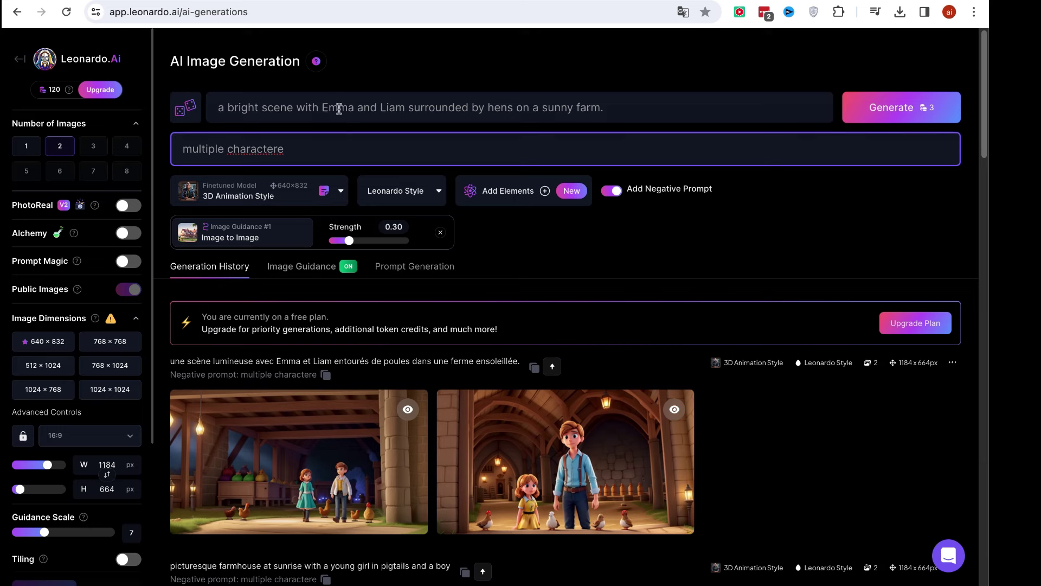
pyautogui.click(921, 111)
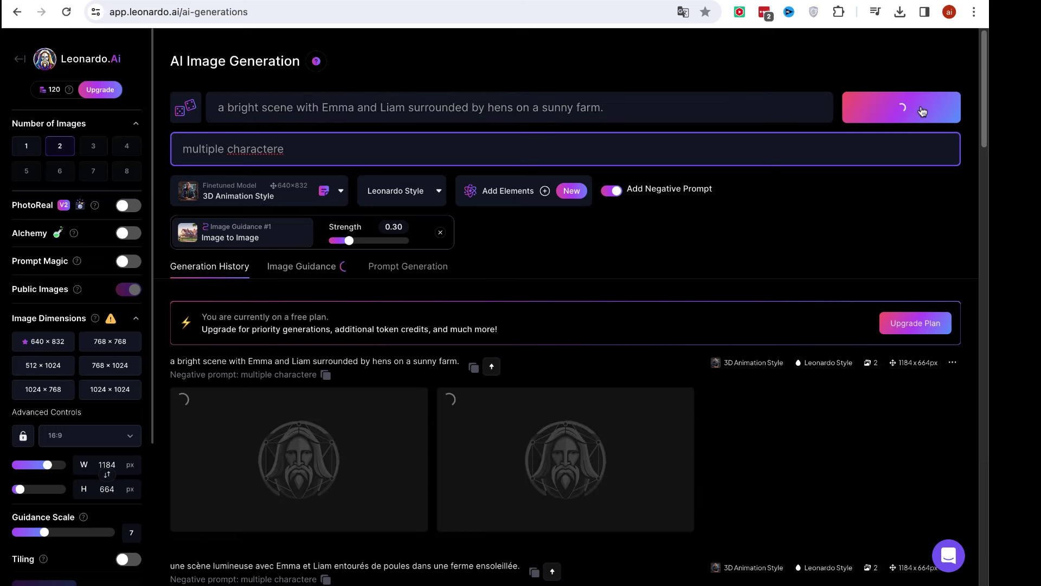
# - Compare the word "hens" in the prompt with the French word "poules" in DeepL, and return to Leonardo.Ai
pyautogui.doubleClick(491, 109)
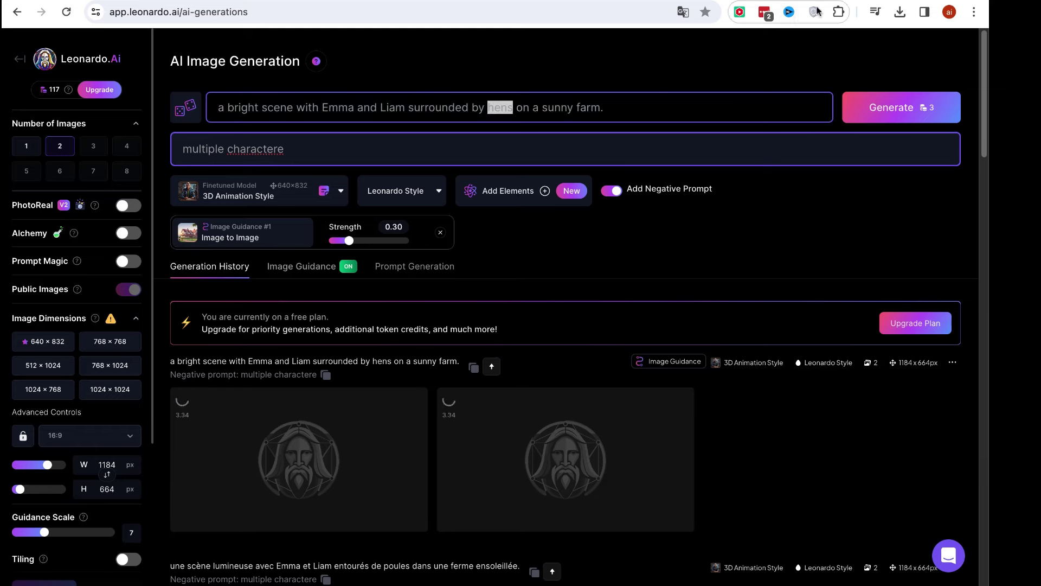
pyautogui.hotkey('ctrl', 'Tab')
pyautogui.click(94, 241)
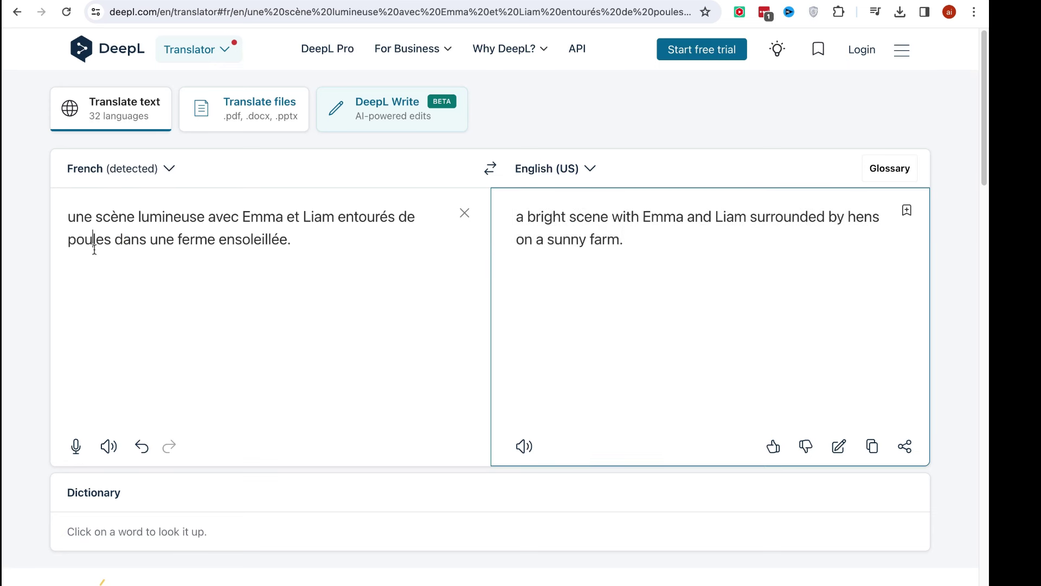
pyautogui.hotkey('ctrl', 'shift', 'Tab')
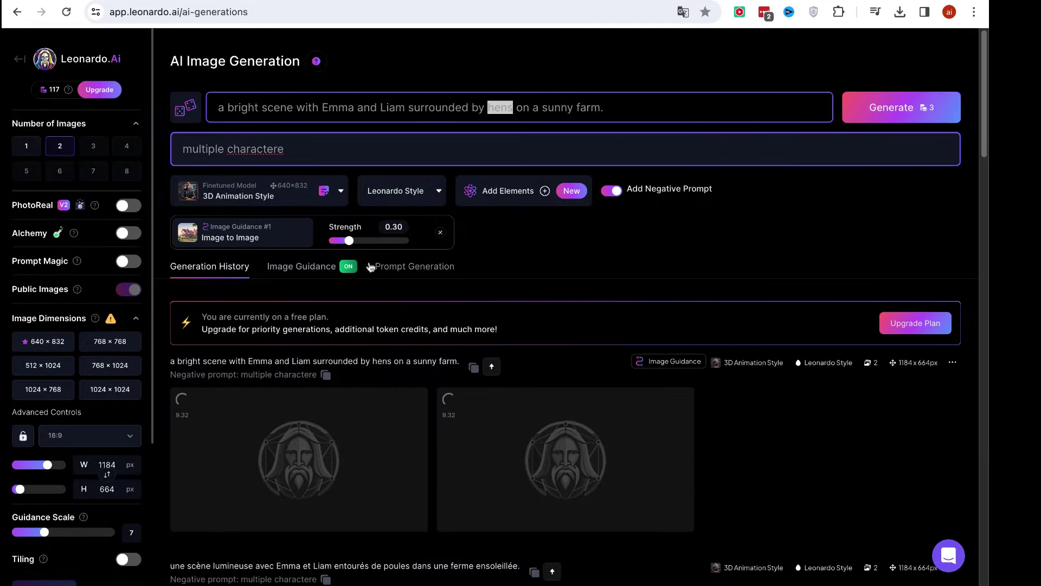
# - Examine both newly generated Scène 2 farm images enlarged, looking closely at the two children in the second one
pyautogui.scroll(-1, 374, 272)
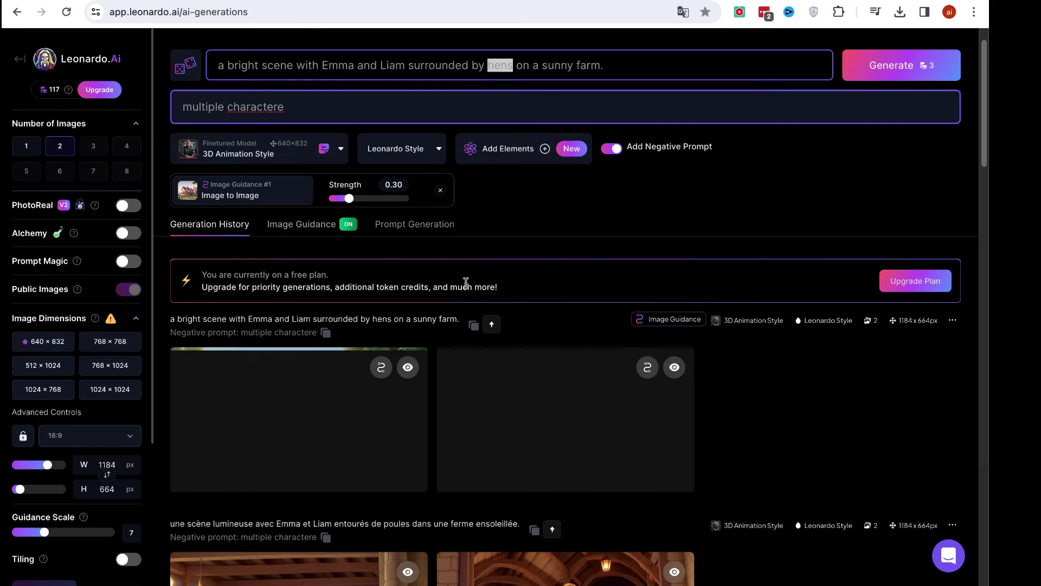
pyautogui.click(339, 421)
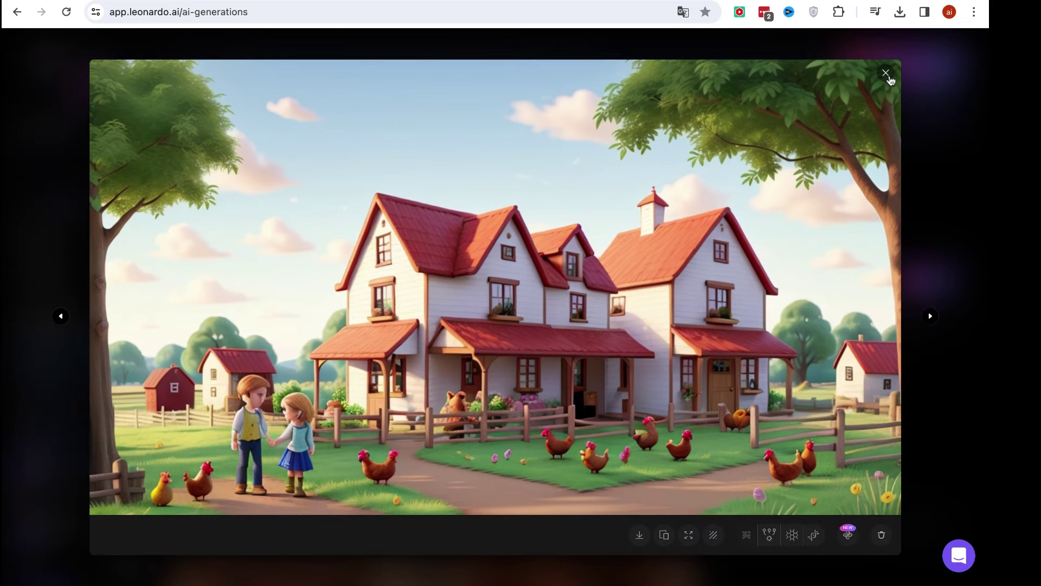
pyautogui.click(886, 74)
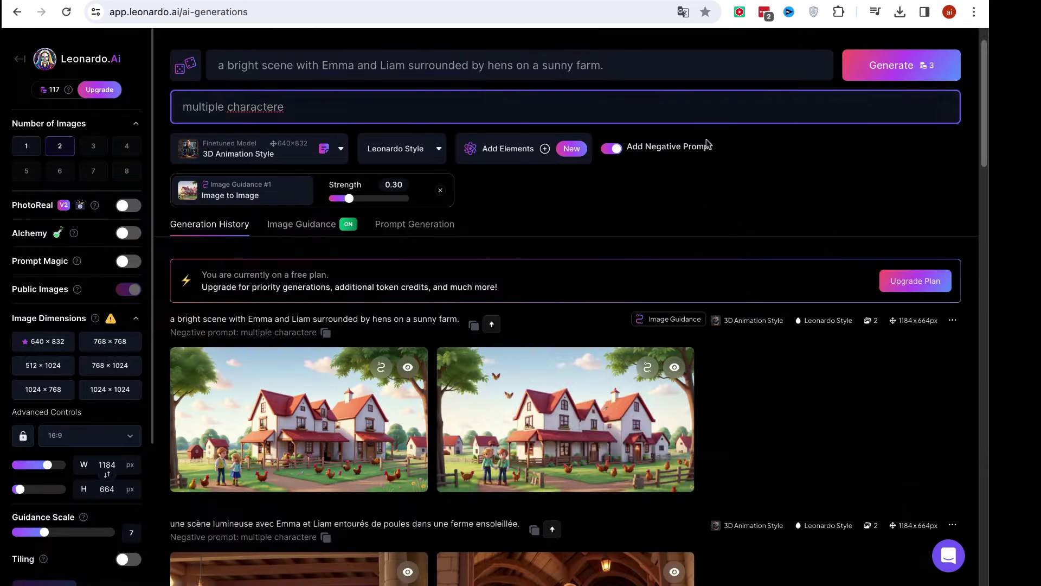
pyautogui.click(570, 428)
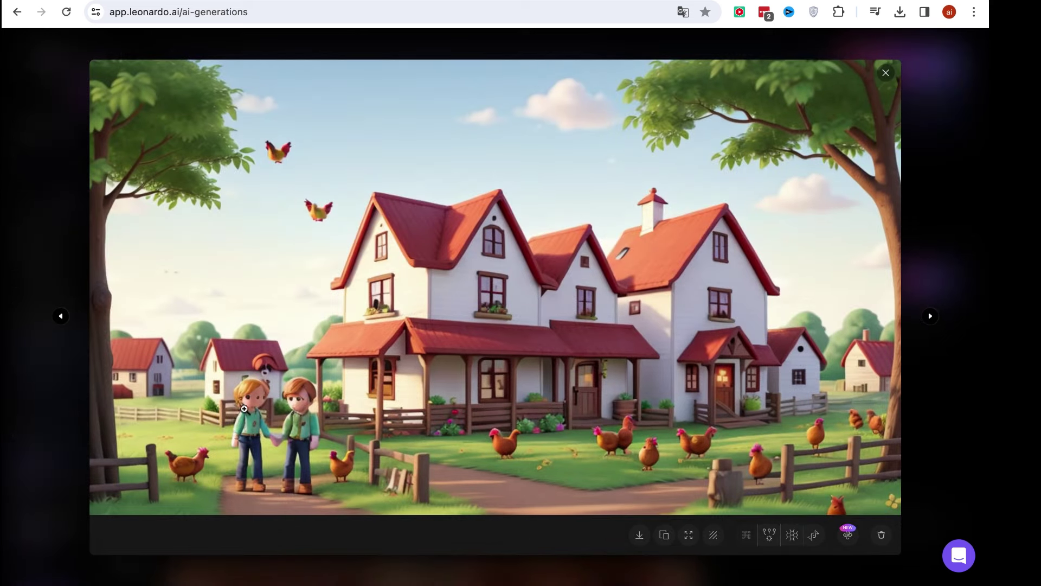
pyautogui.click(283, 426)
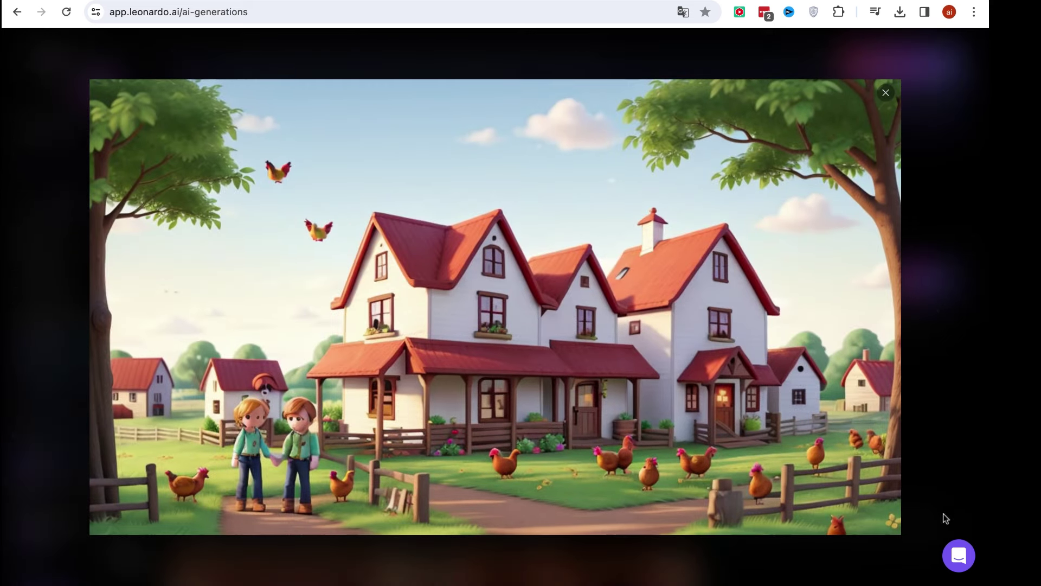
pyautogui.click(885, 93)
# - Append a comma to the negative prompt "multiple charactere", and switch to DeepL and clear its source text
pyautogui.scroll(1, 297, 163)
pyautogui.click(297, 152)
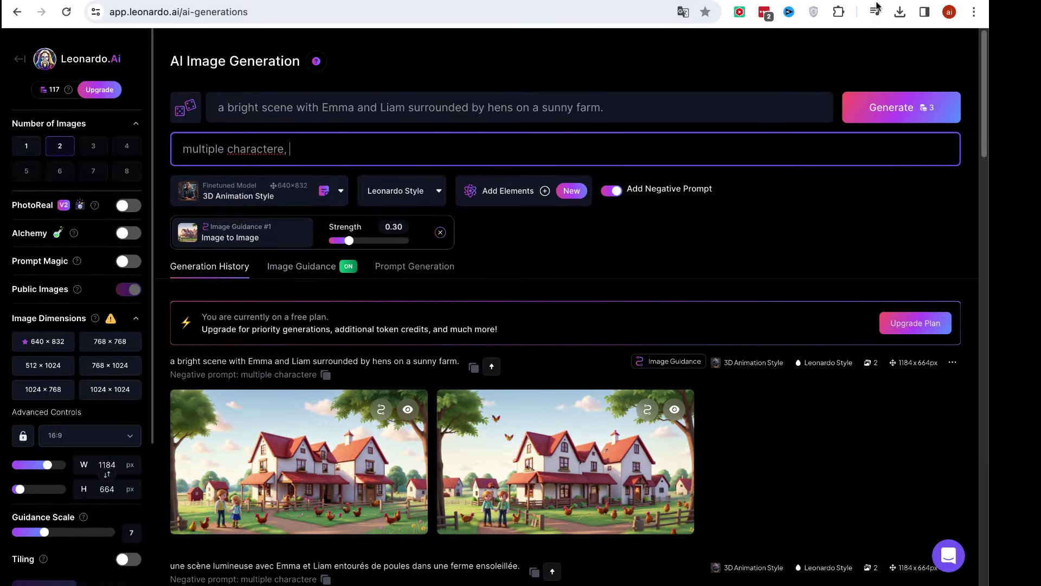
pyautogui.hotkey('ctrl', 'Tab')
pyautogui.hotkey('ctrl', 'a')
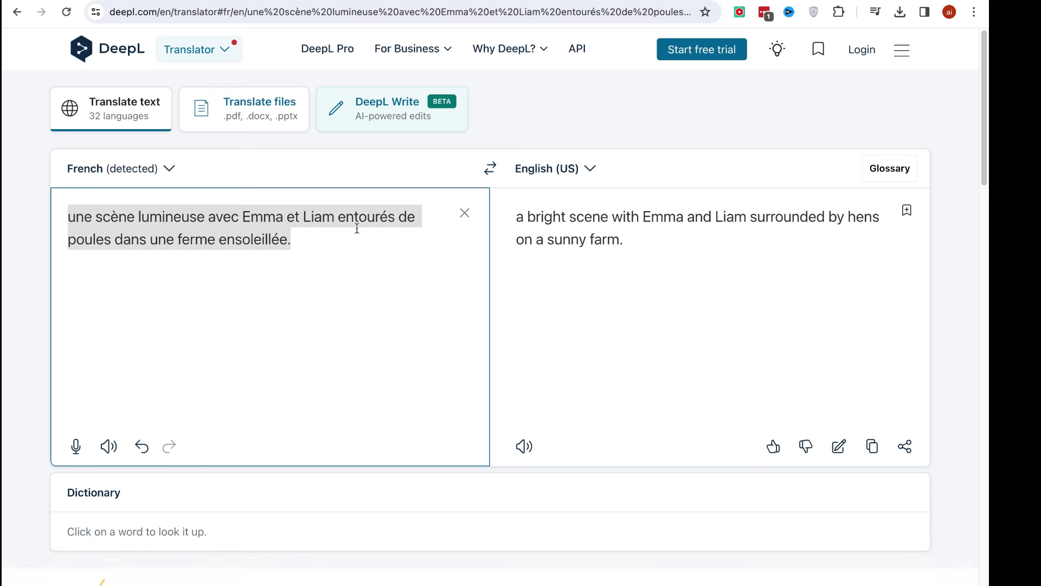
pyautogui.press('BackSpace')
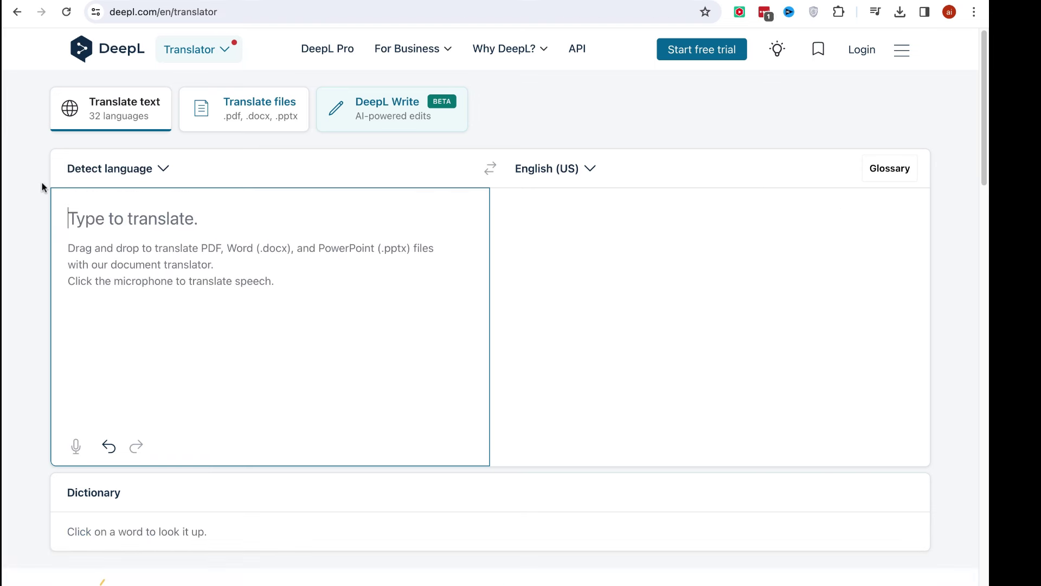
# - Try to translate the phrase "tete deformeé" in DeepL
pyautogui.write('f')
pyautogui.press('BackSpace')
pyautogui.write('te')
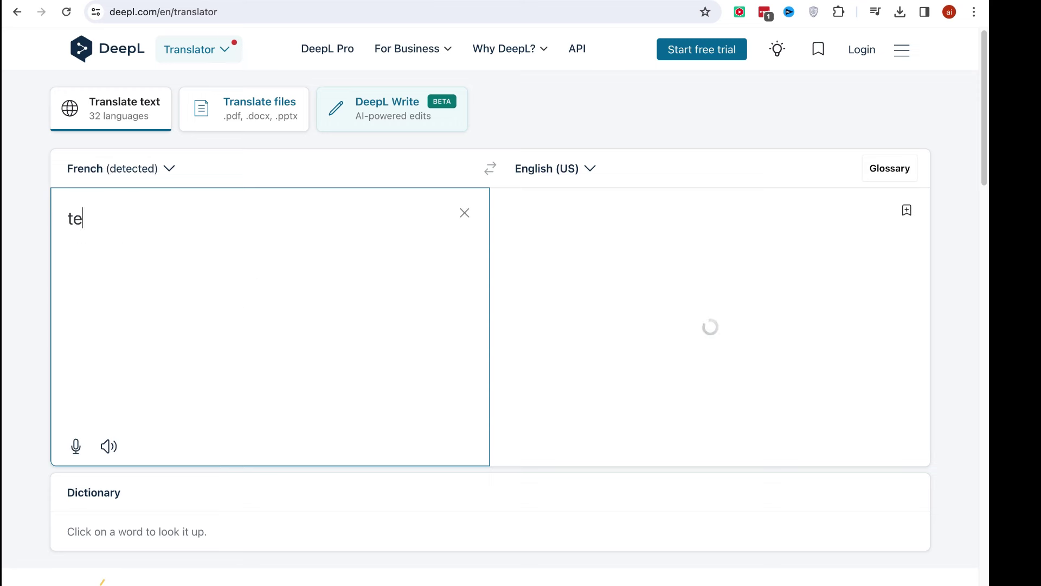
pyautogui.write('te deformeé')
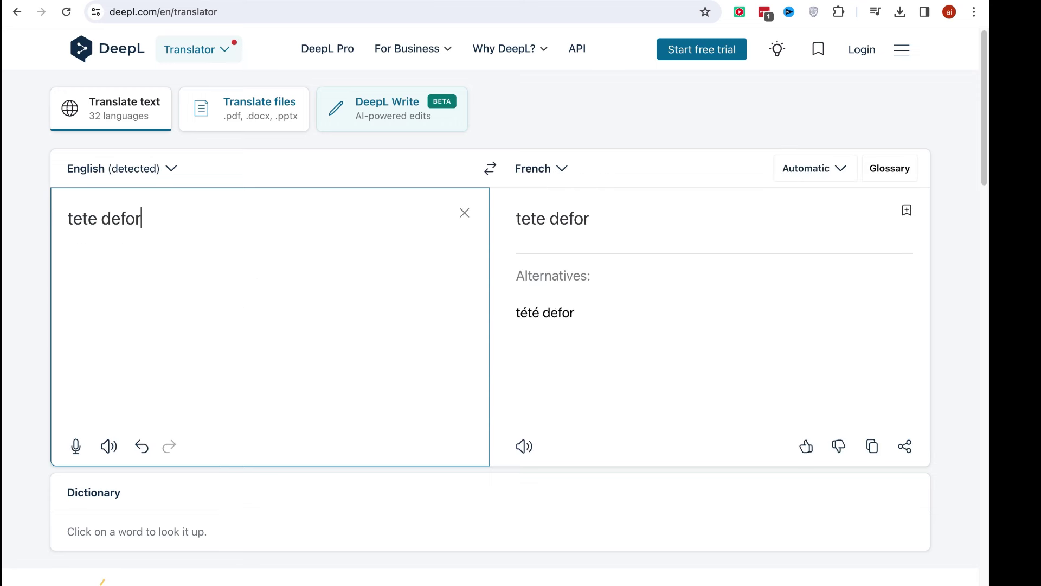
# - Replace the DeepL source text with "déformation tête" to translate it into English (US)
pyautogui.tripleClick(122, 208)
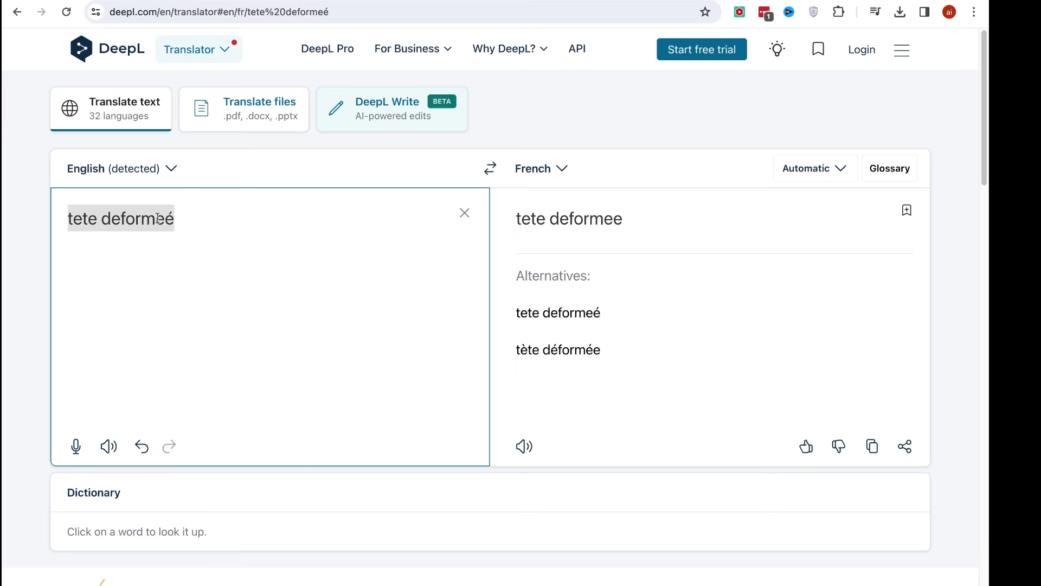
pyautogui.tripleClick(200, 217)
pyautogui.write('d')
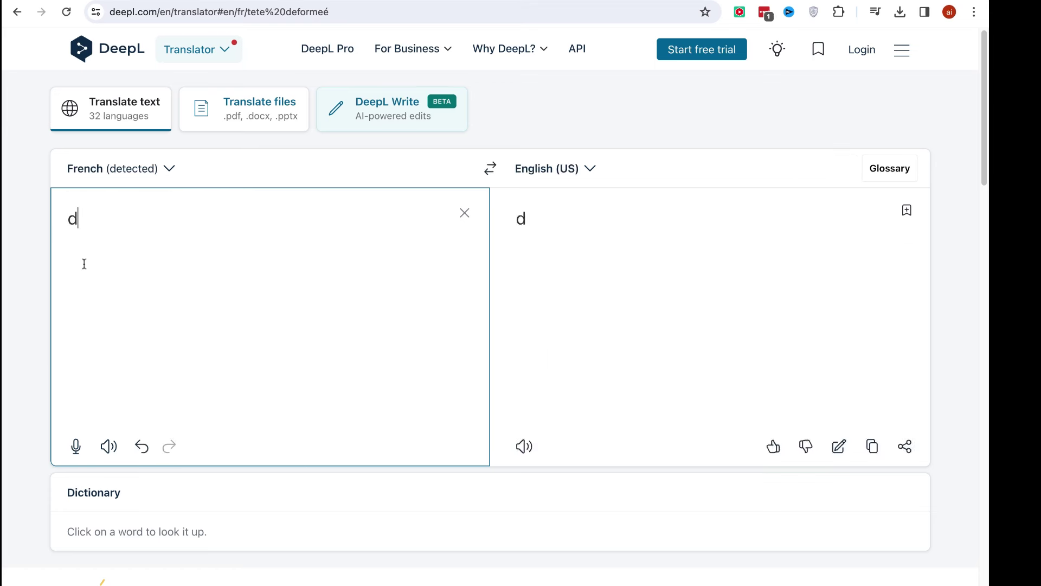
pyautogui.write('éformat')
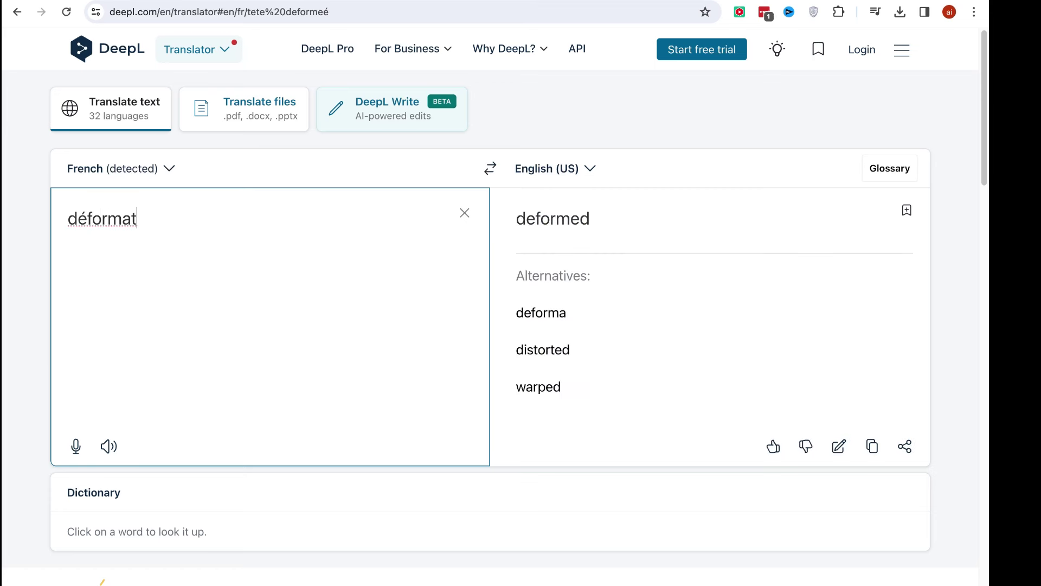
pyautogui.write('ion t')
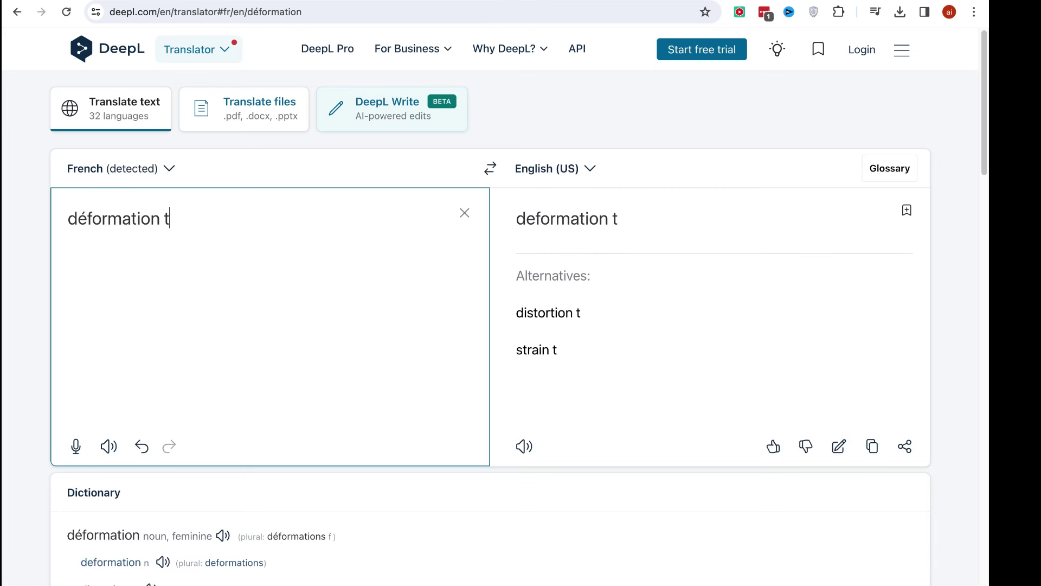
pyautogui.write('ête')
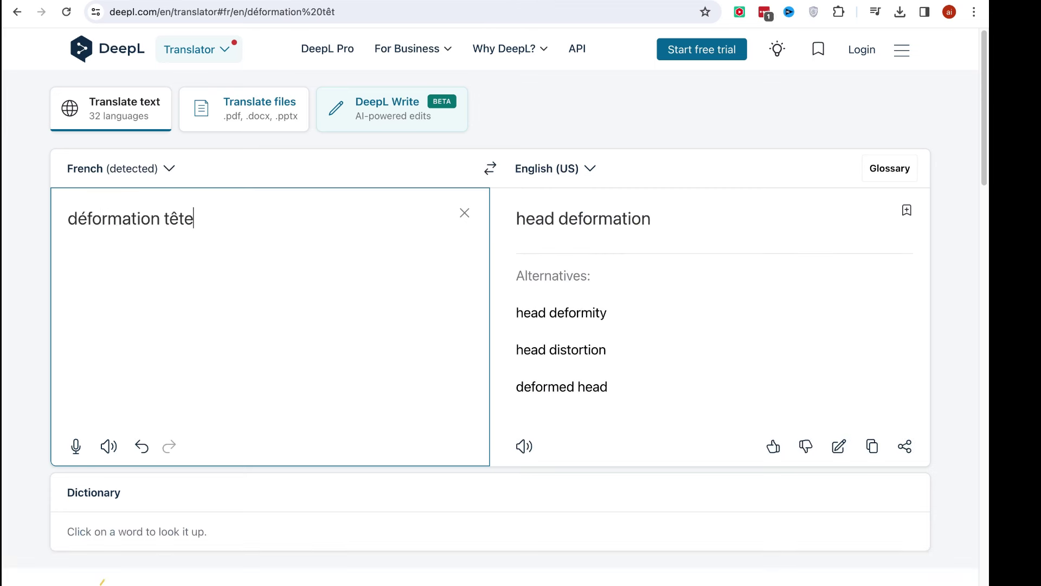
# - Copy the complete English translation "head deformation"
pyautogui.doubleClick(644, 219)
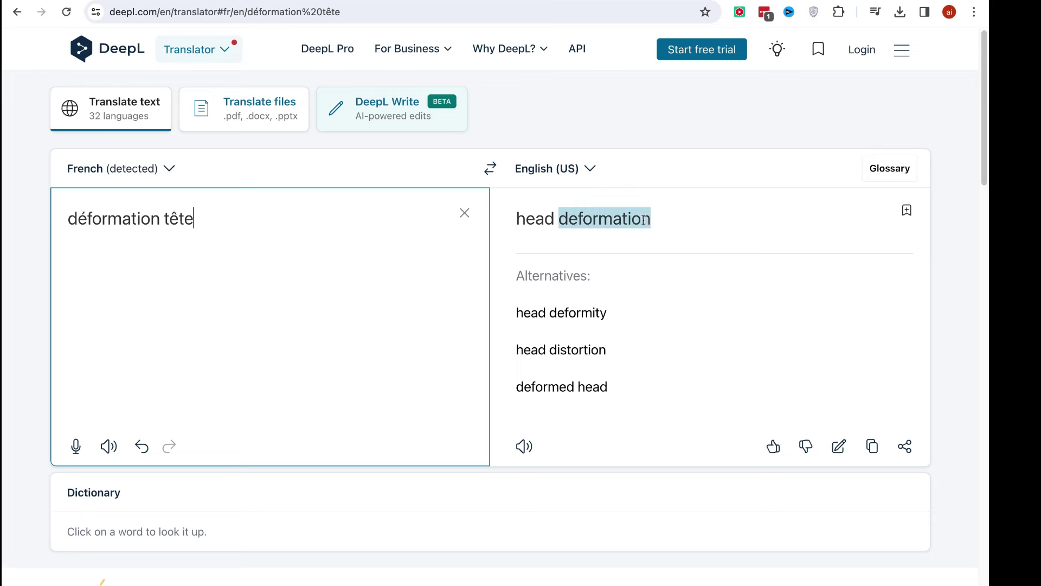
pyautogui.tripleClick(619, 220)
pyautogui.hotkey('ctrl', 'c')
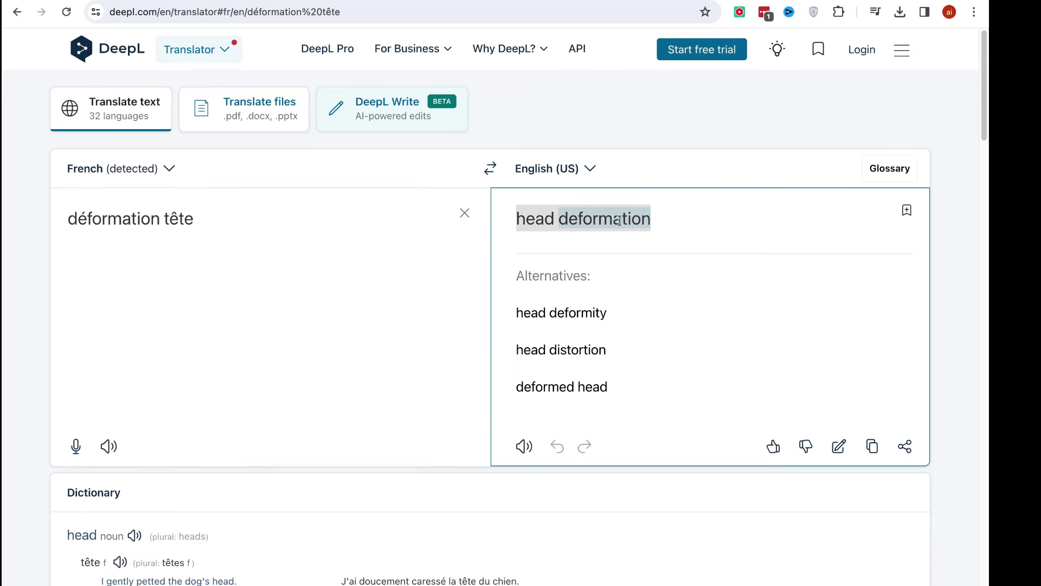
# - Switch to Leonardo.Ai, add the copied "head deformation" to the negative prompt after "multiple charactere," and generate two images
pyautogui.hotkey('ctrl', 'Tab')
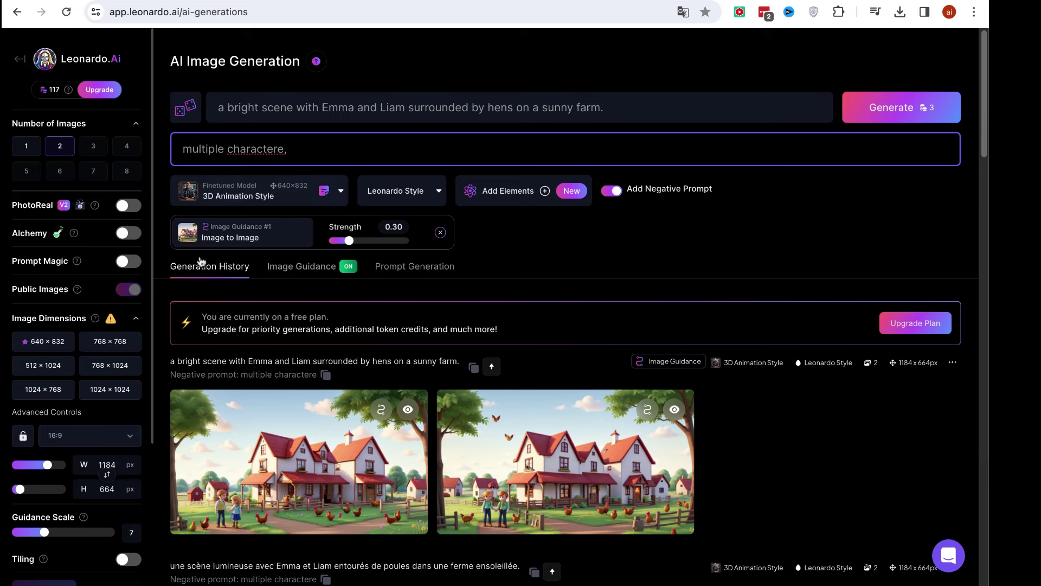
pyautogui.hotkey('ctrl', 'v')
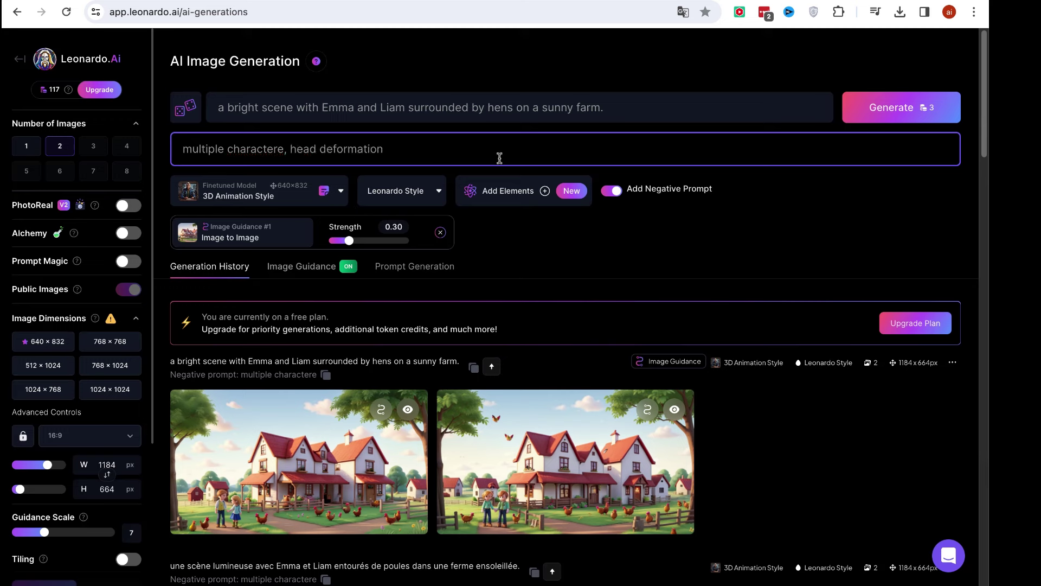
pyautogui.click(881, 115)
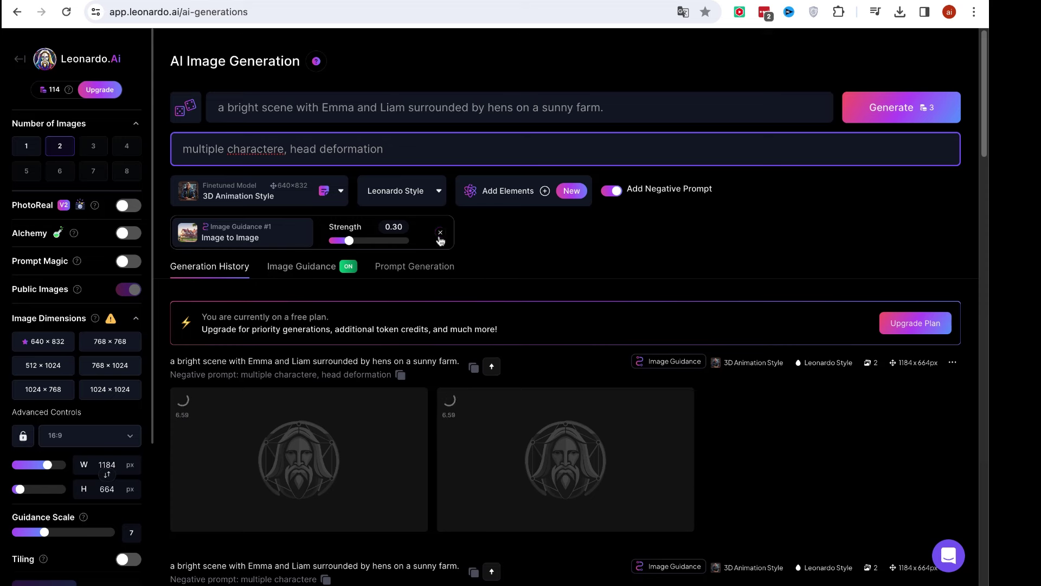
# - Inspect the first newly generated farmhouse image at full size, and close the preview
pyautogui.tripleClick(202, 241)
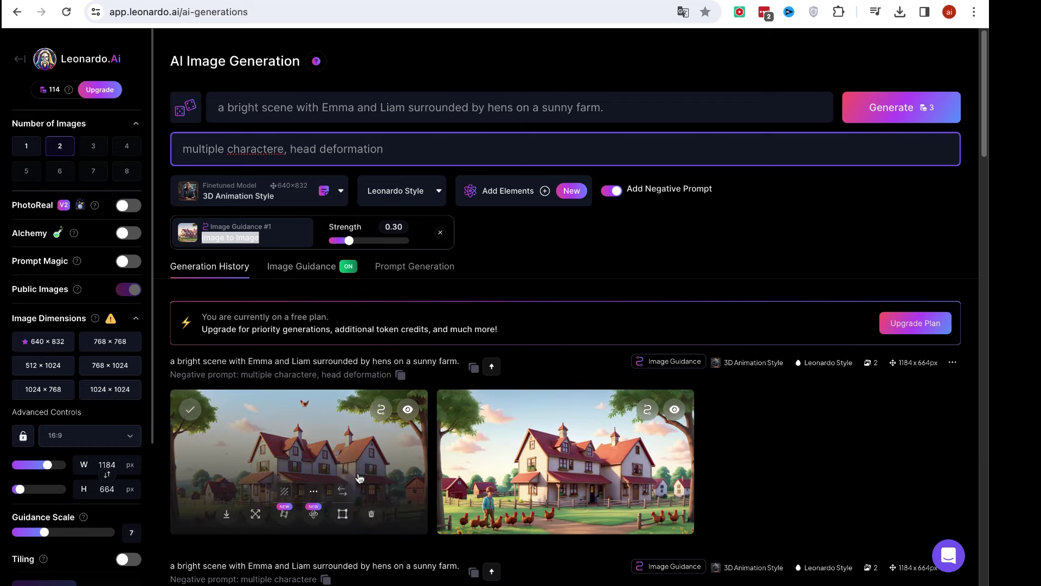
pyautogui.moveTo(608, 482)
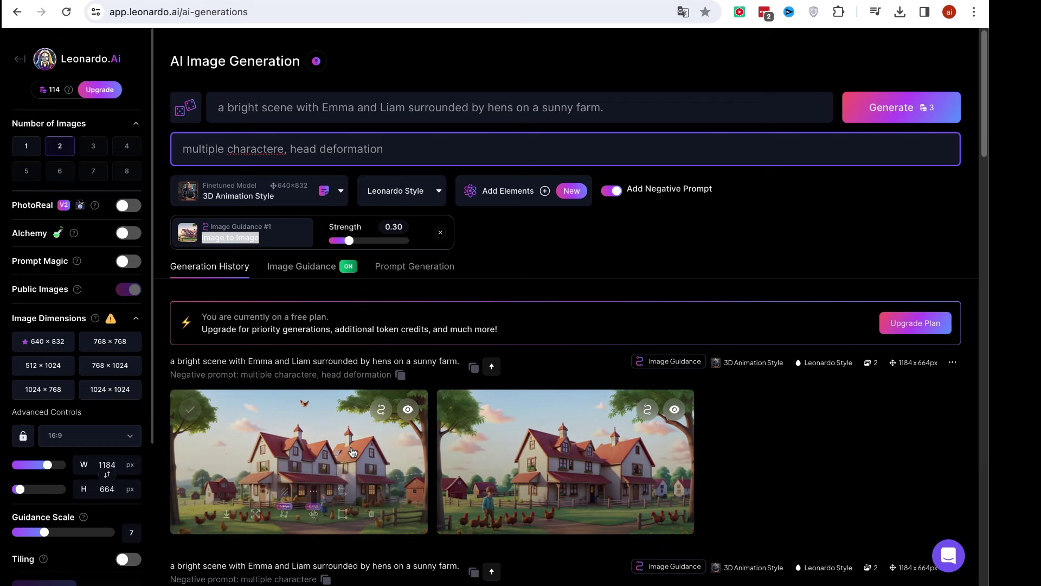
pyautogui.click(343, 450)
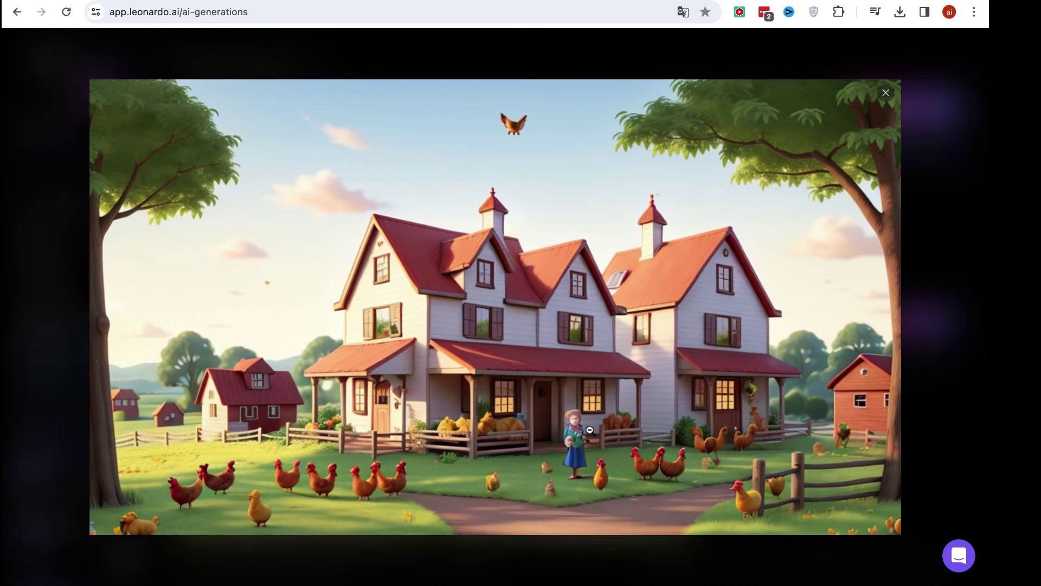
pyautogui.click(589, 430)
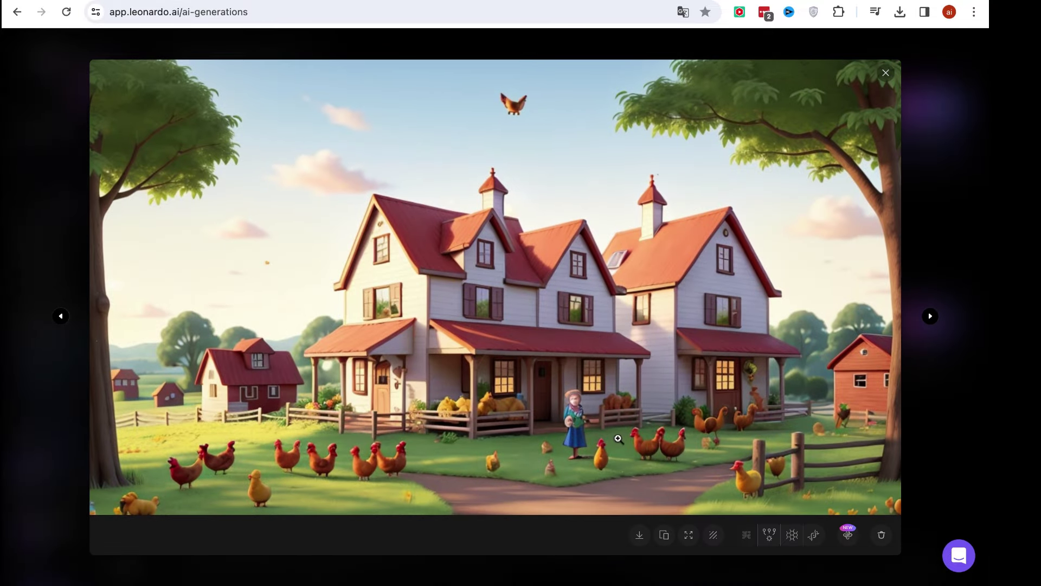
pyautogui.click(885, 74)
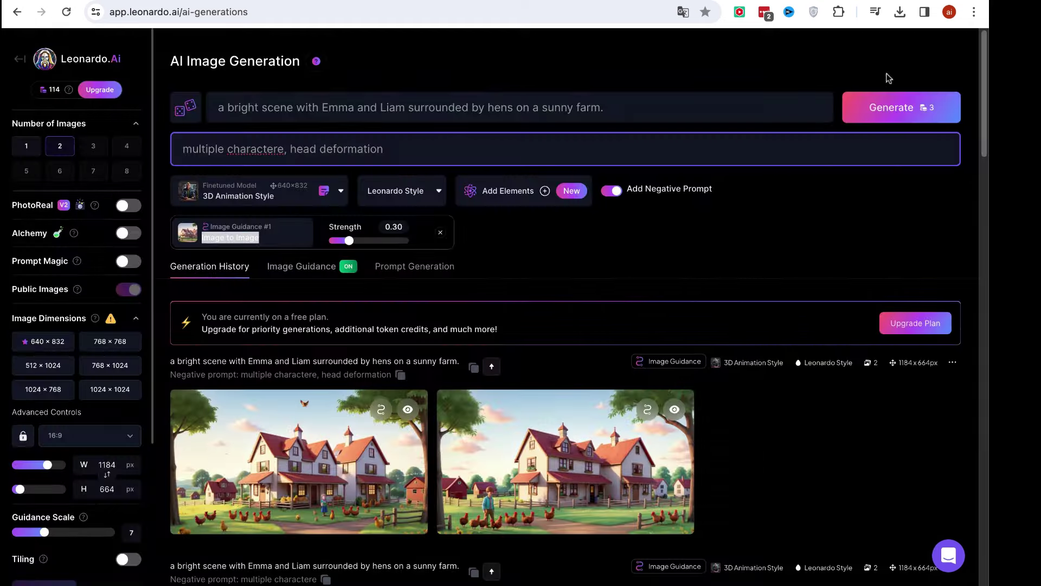
# - Remove the Image to Image guidance and generate the sunny farm scene again with the same prompt and negative prompt
pyautogui.click(440, 232)
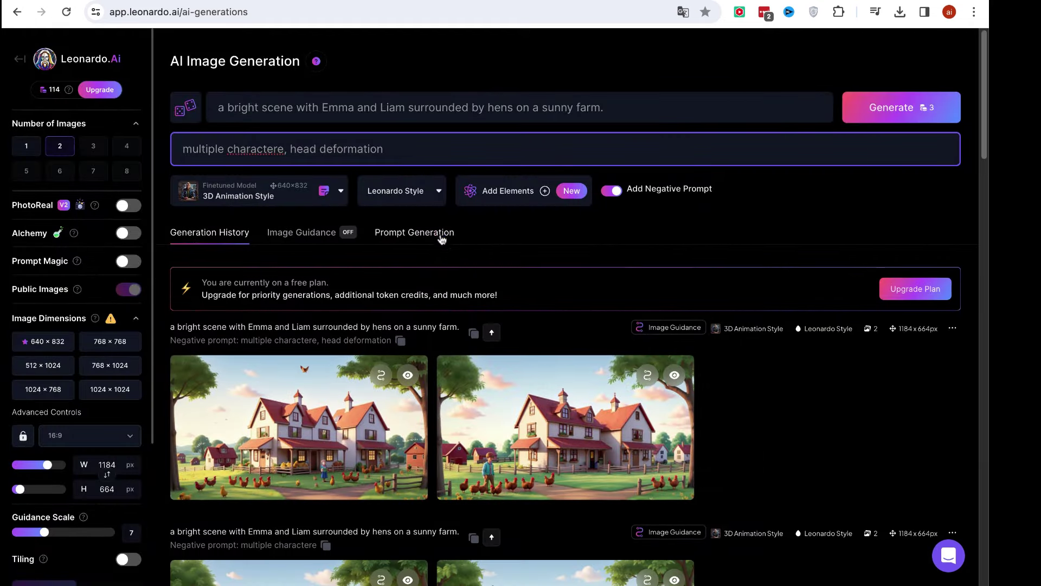
pyautogui.click(329, 109)
pyautogui.doubleClick(499, 108)
pyautogui.click(606, 112)
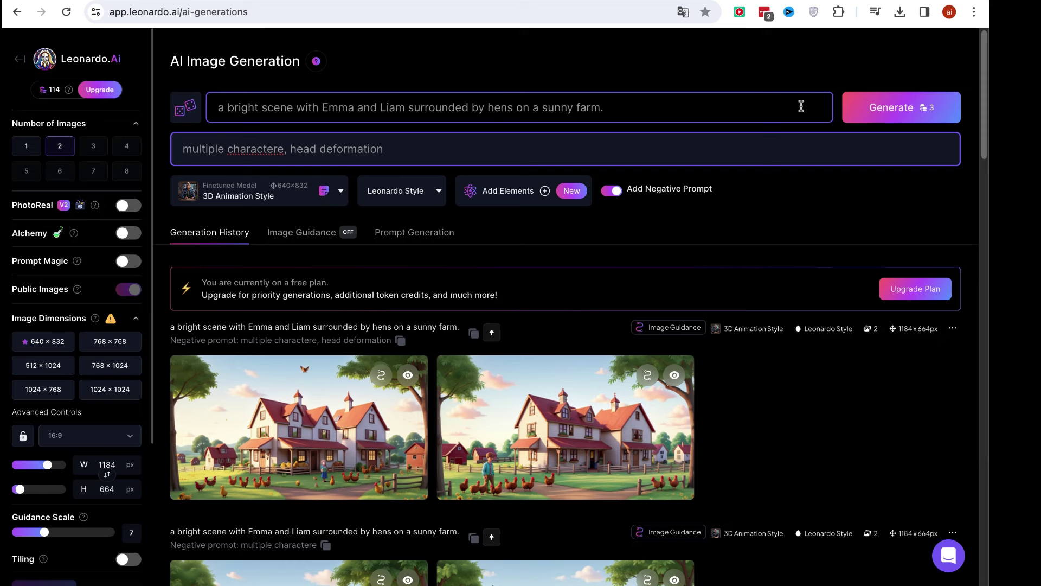
pyautogui.click(904, 108)
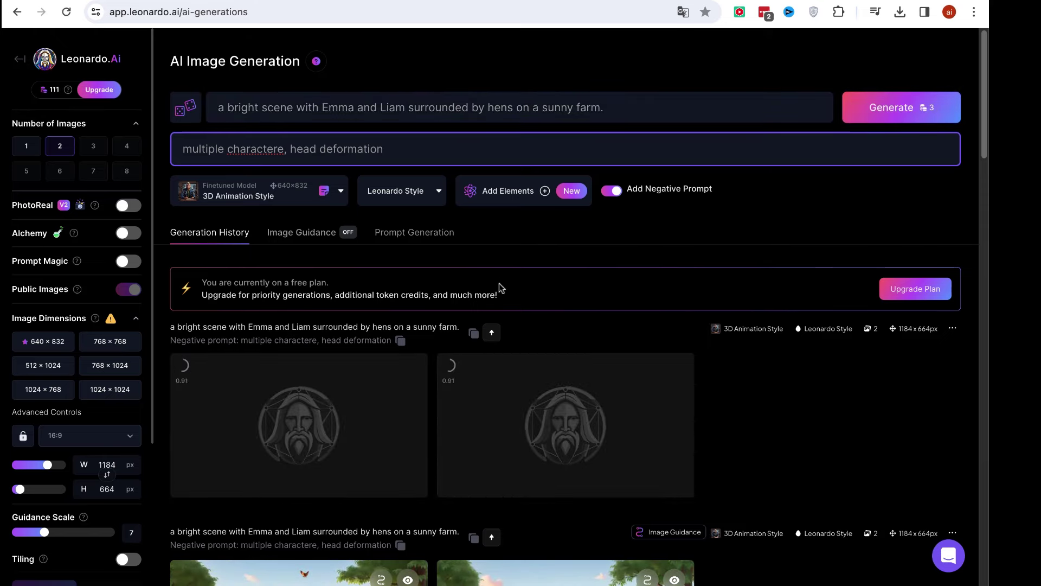
# - Look over the earlier farm images in the generation history, and switch to ChatGPT to reread the scene prompts
pyautogui.scroll(-3, 463, 328)
pyautogui.scroll(-4, 463, 328)
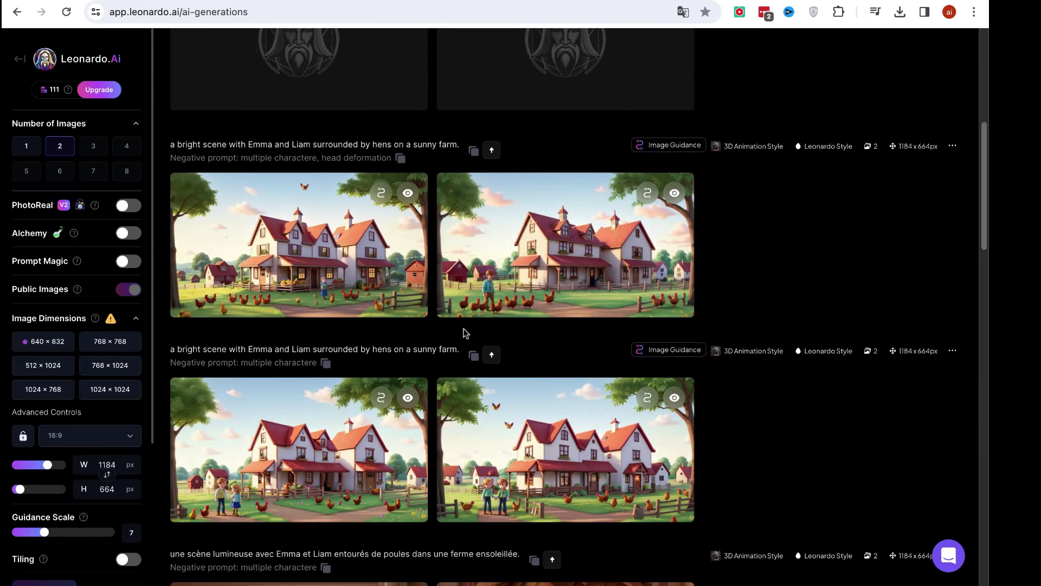
pyautogui.scroll(-4, 463, 330)
pyautogui.scroll(6, 463, 327)
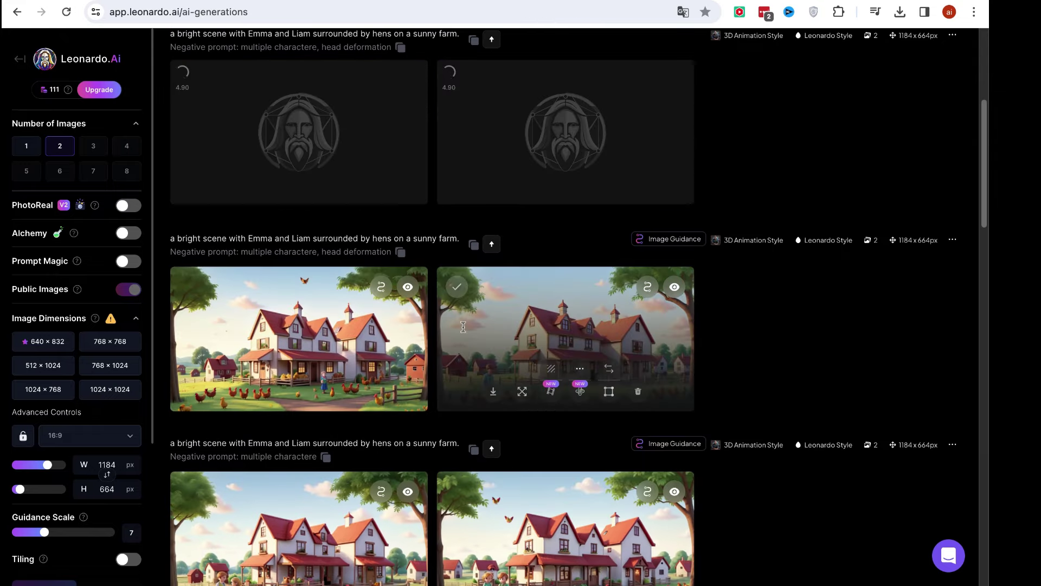
pyautogui.scroll(5, 463, 327)
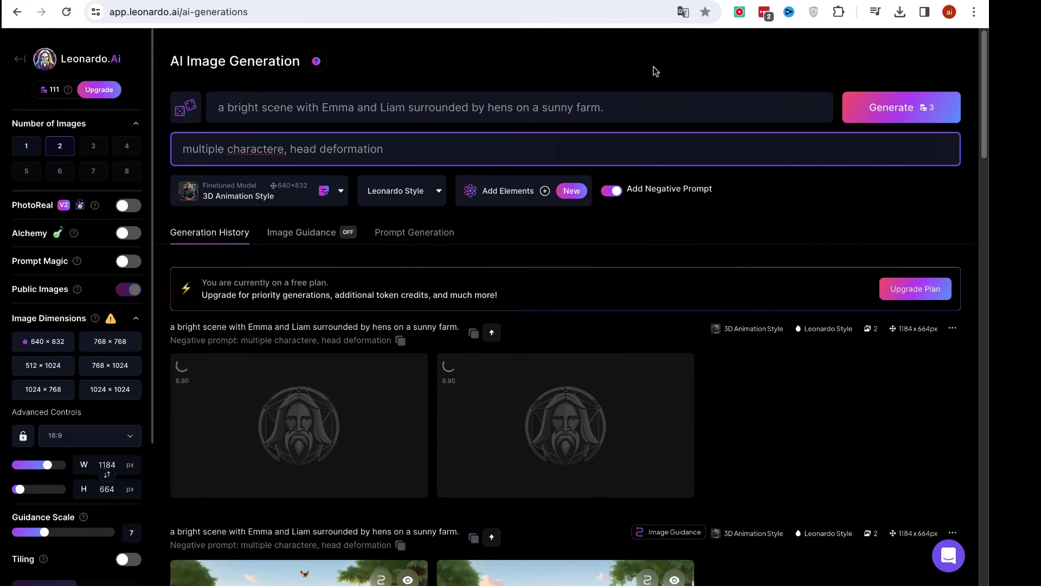
pyautogui.hotkey('ctrl', 'Tab')
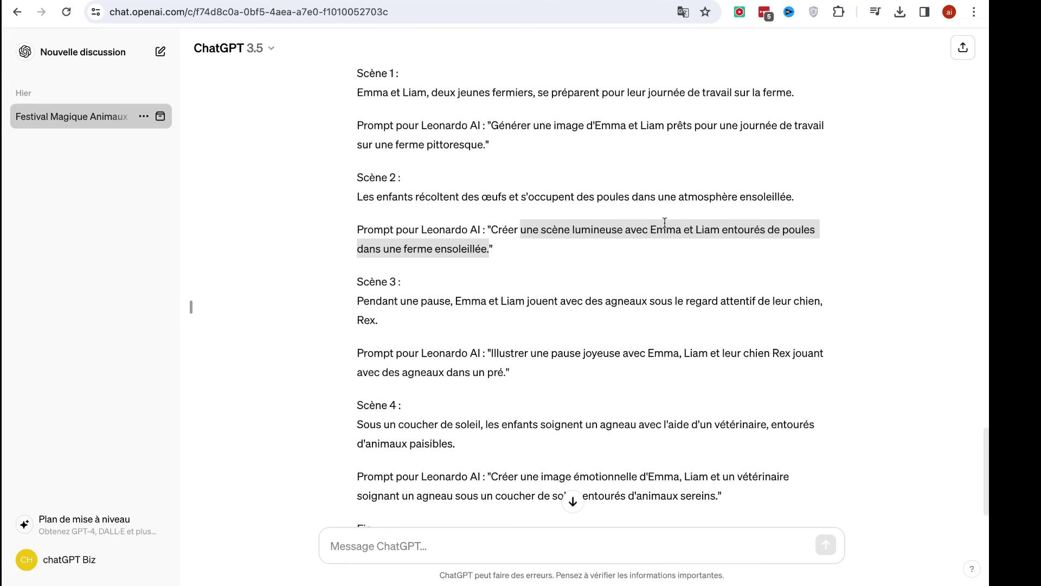
pyautogui.scroll(-1, 663, 226)
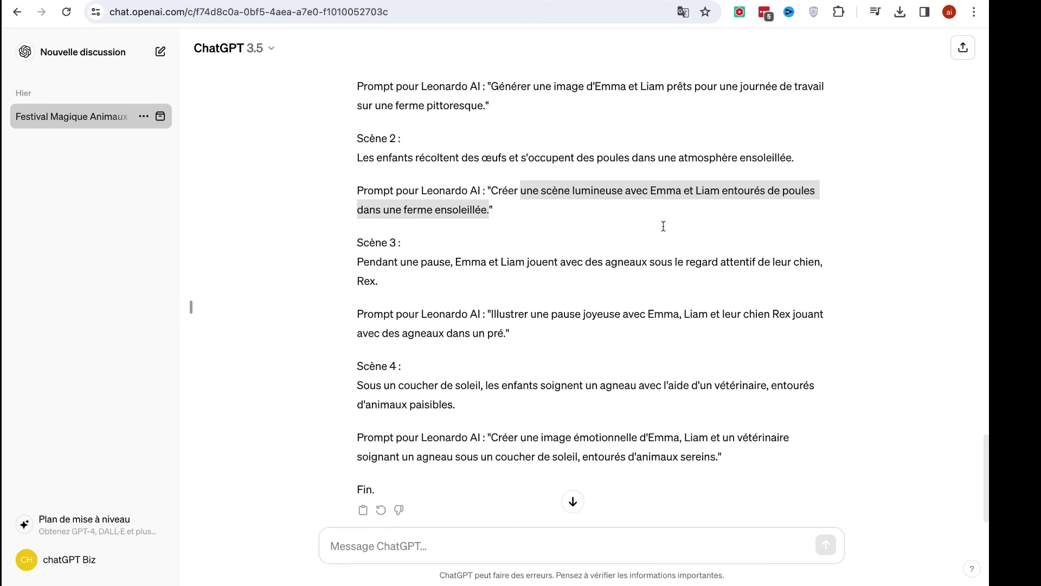
pyautogui.scroll(6, 663, 225)
pyautogui.scroll(5, 593, 293)
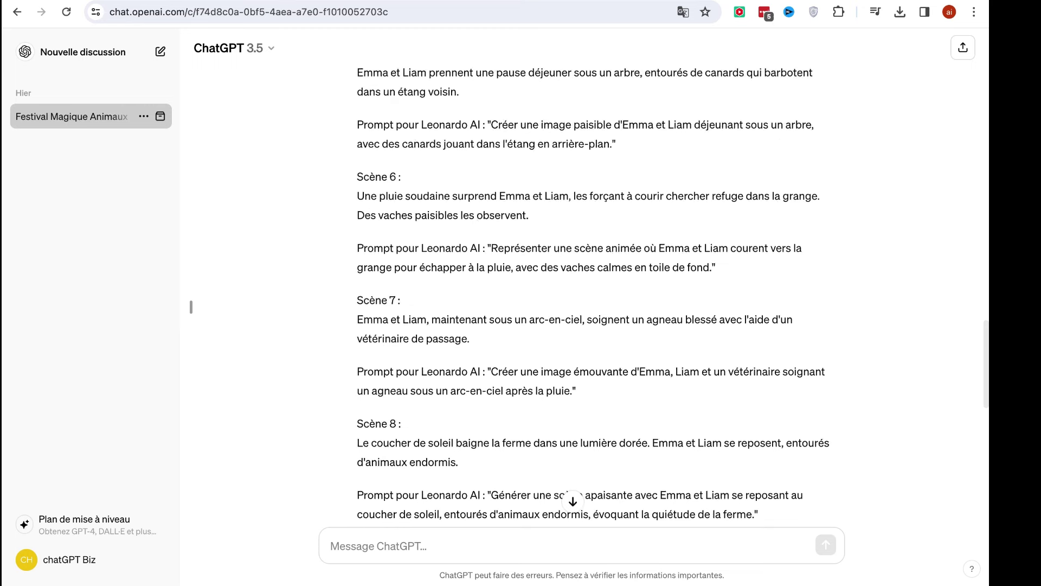
# - Switch back to Leonardo.Ai and examine both images generated without image guidance at full size
pyautogui.hotkey('ctrl', 'shift', 'Tab')
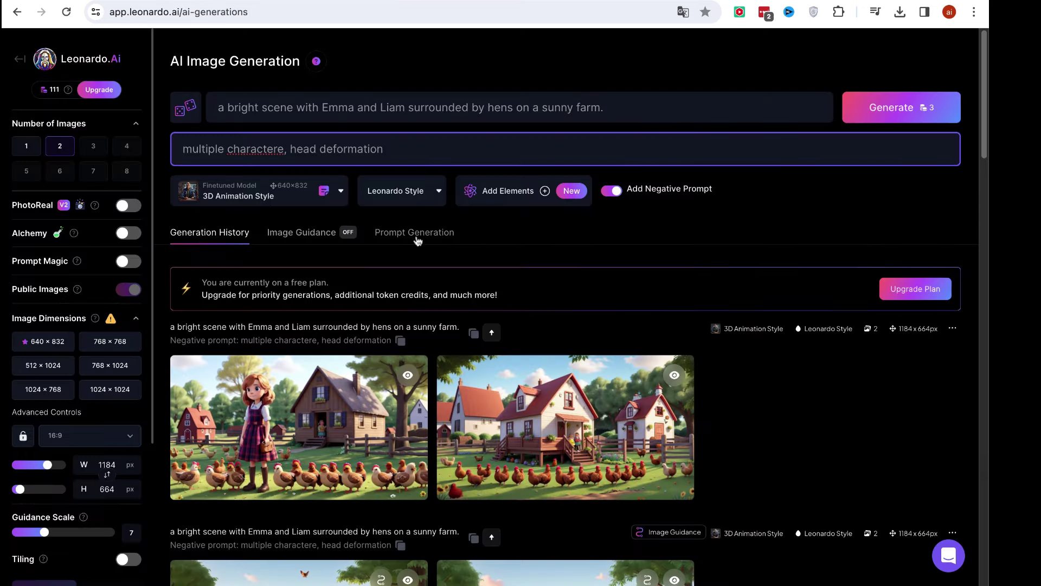
pyautogui.scroll(-1, 397, 339)
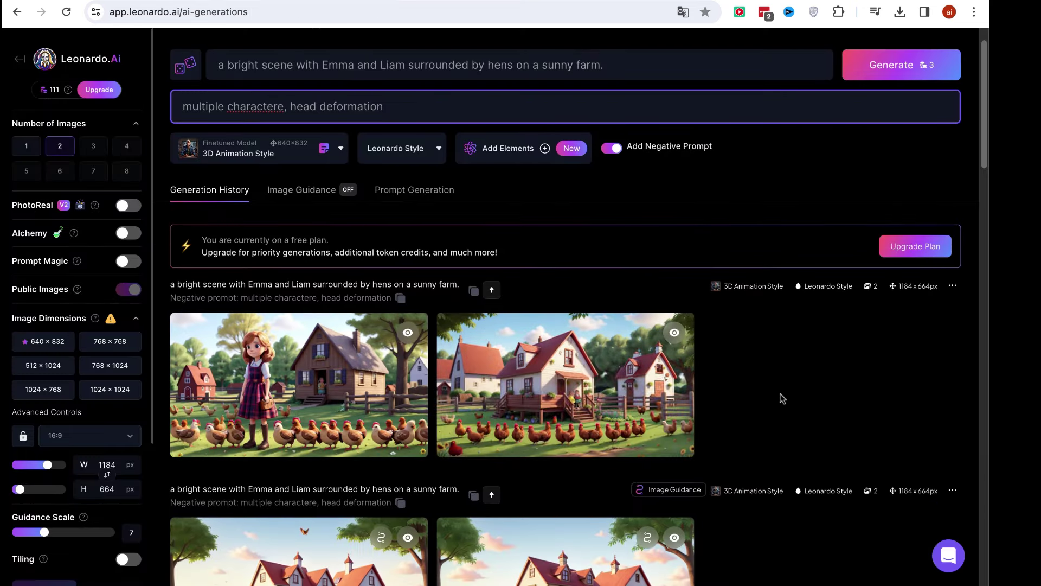
pyautogui.scroll(1, 383, 287)
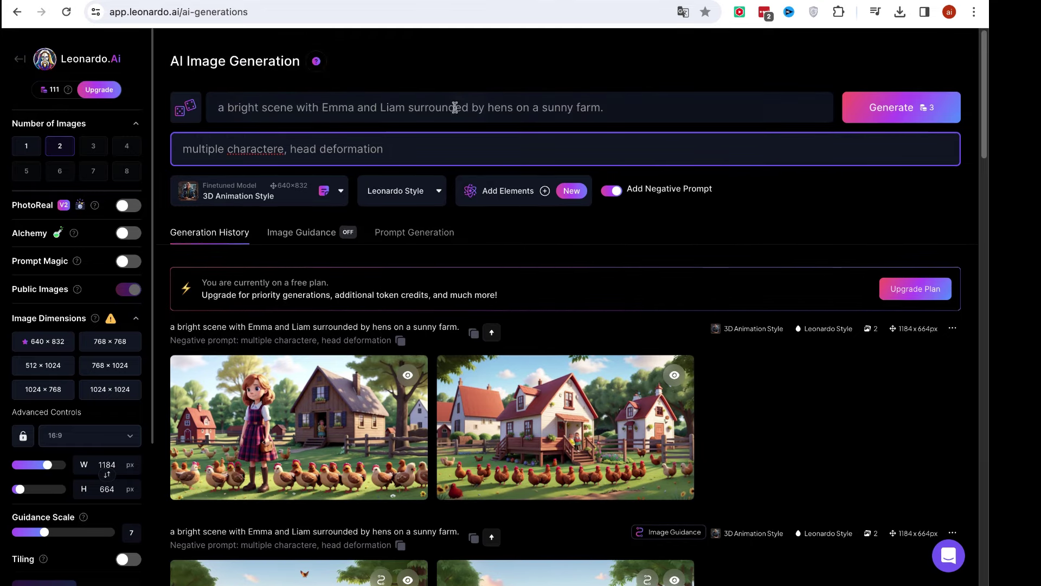
pyautogui.moveTo(356, 108); pyautogui.dragTo(391, 112)
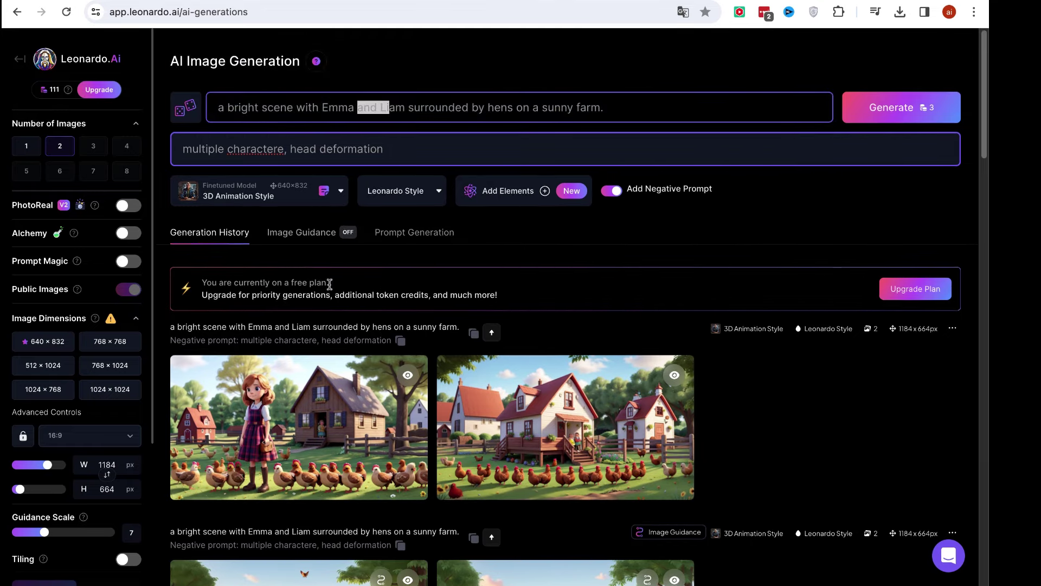
pyautogui.click(339, 412)
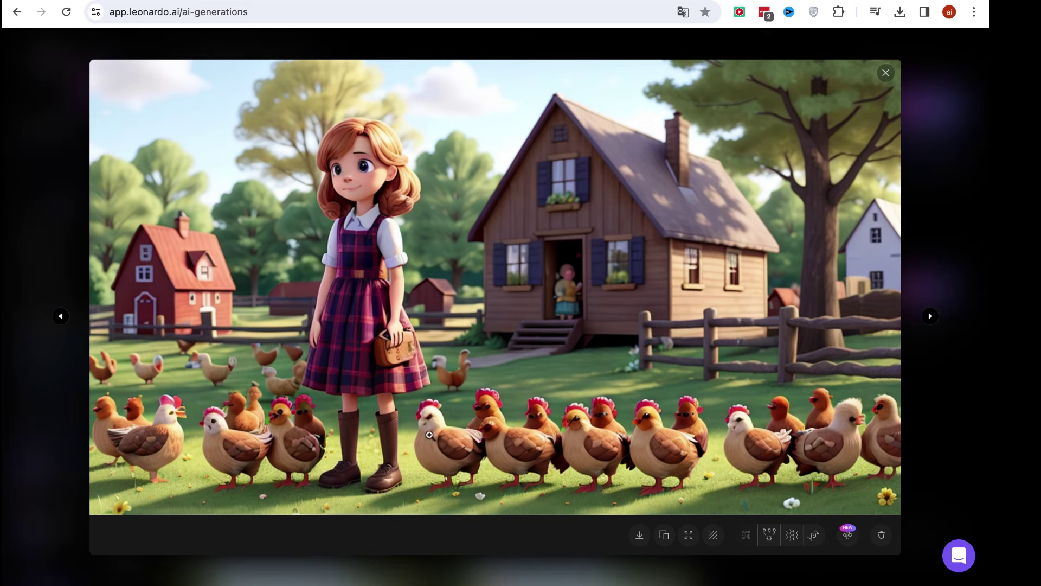
pyautogui.click(885, 73)
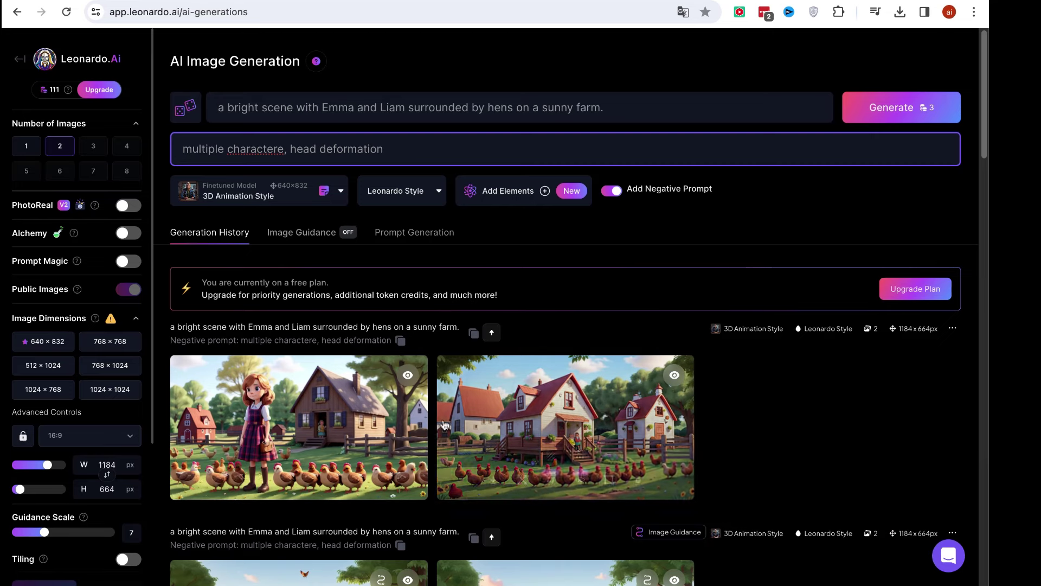
pyautogui.click(386, 401)
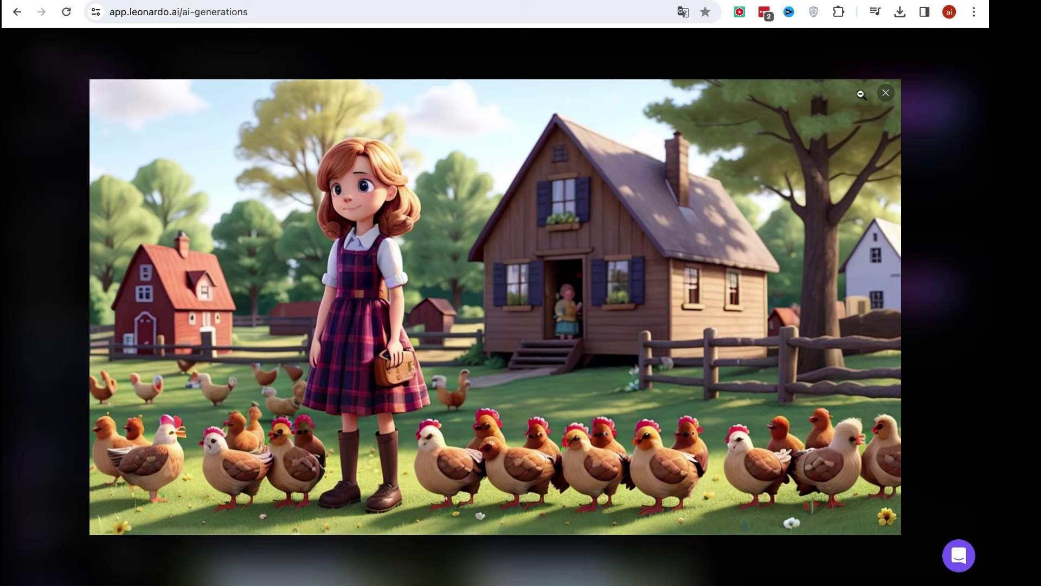
pyautogui.click(887, 93)
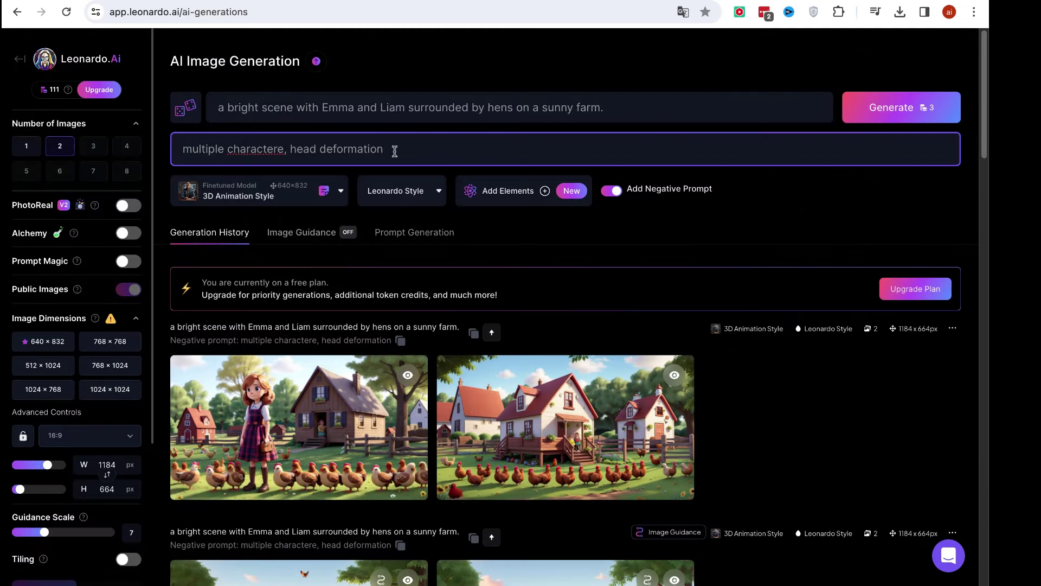
pyautogui.click(638, 438)
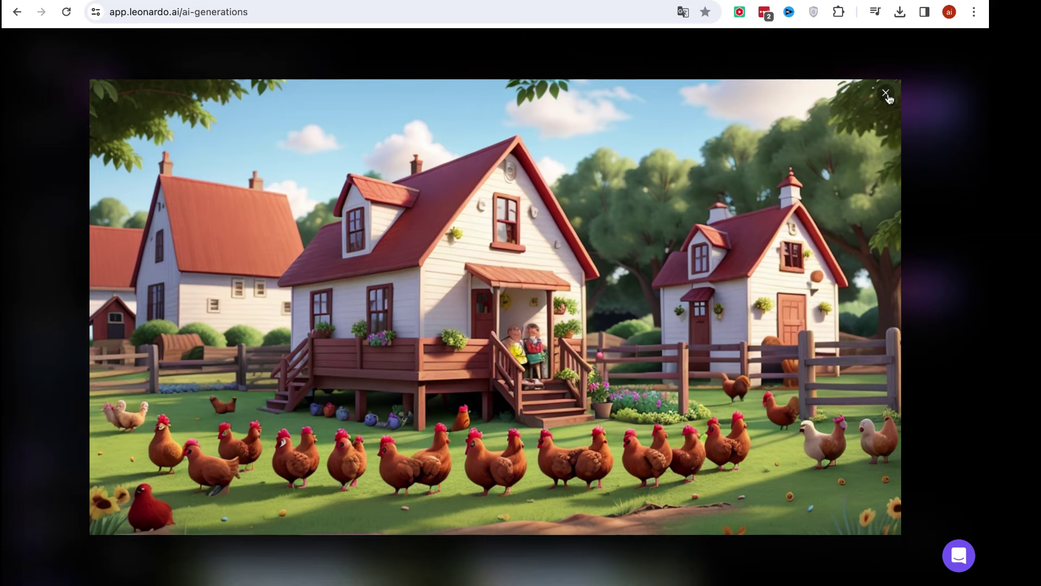
pyautogui.click(885, 94)
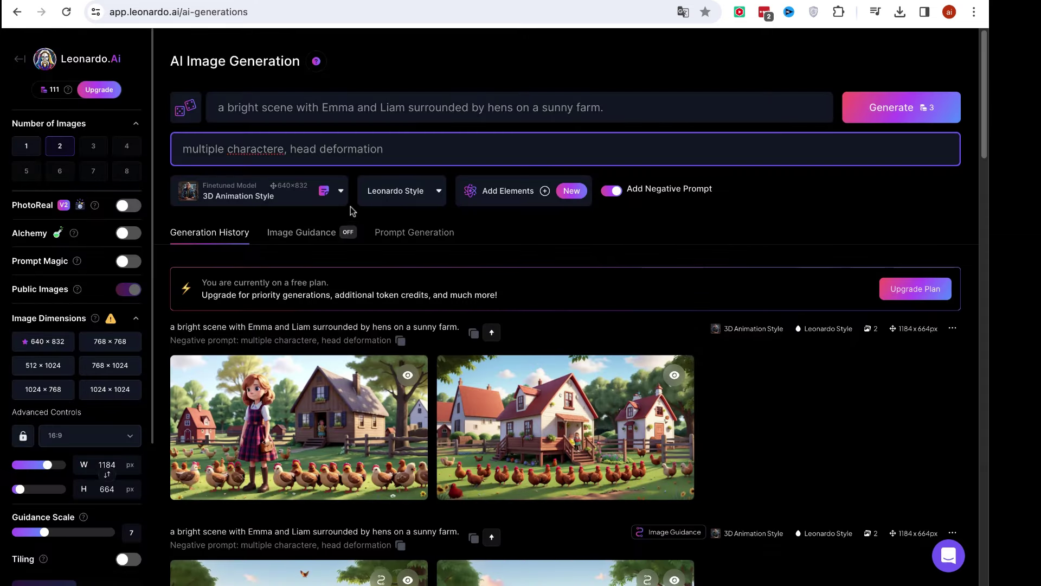
# - Delete "multiple charactere," from the negative prompt, keeping only "head deformation", and generate the images again
pyautogui.click(342, 149)
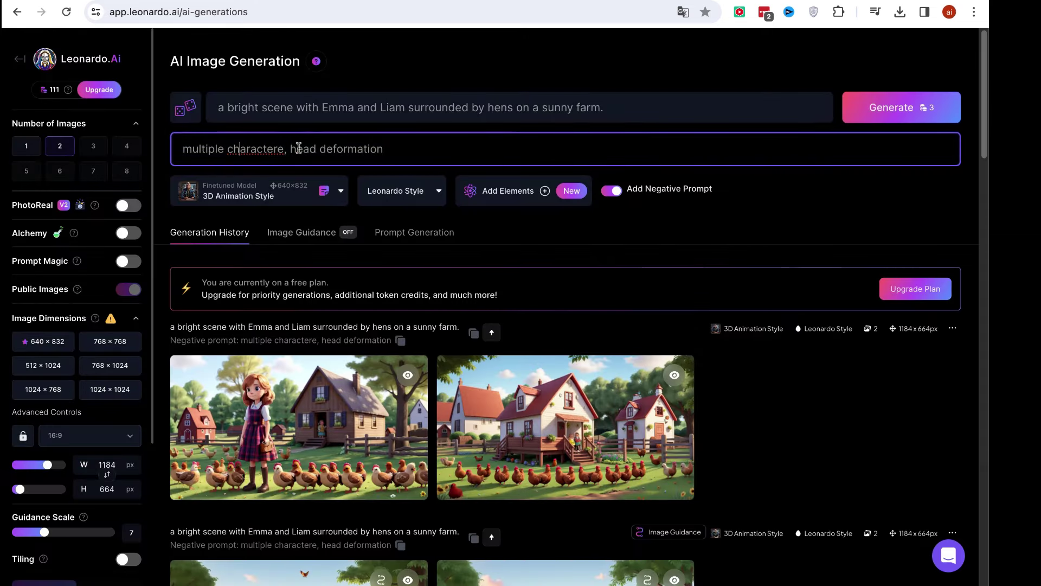
pyautogui.hotkey('ctrl', 'shift', 'Left')
pyautogui.hotkey('ctrl', 'shift', 'Left')
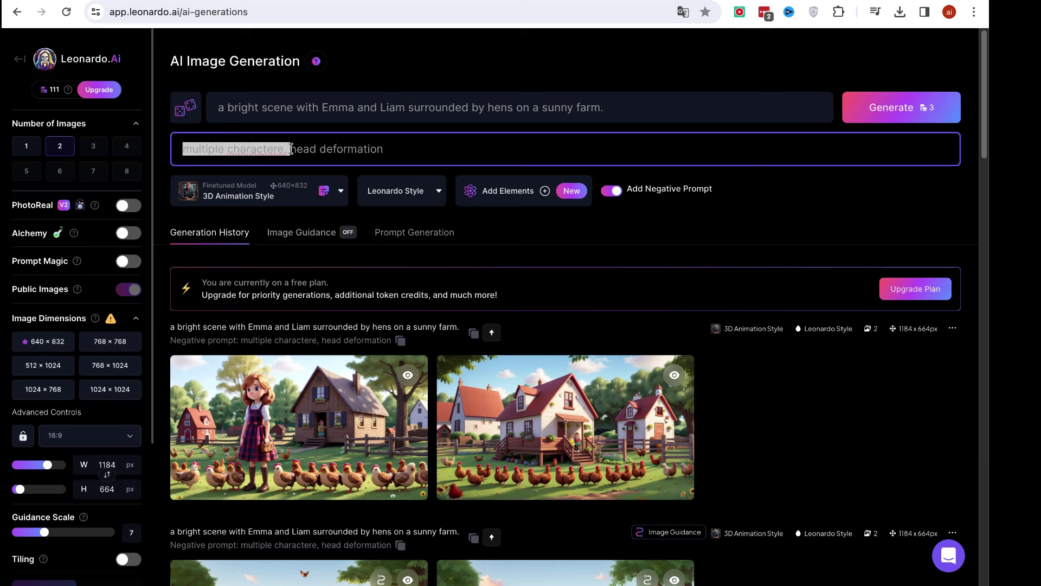
pyautogui.press('BackSpace')
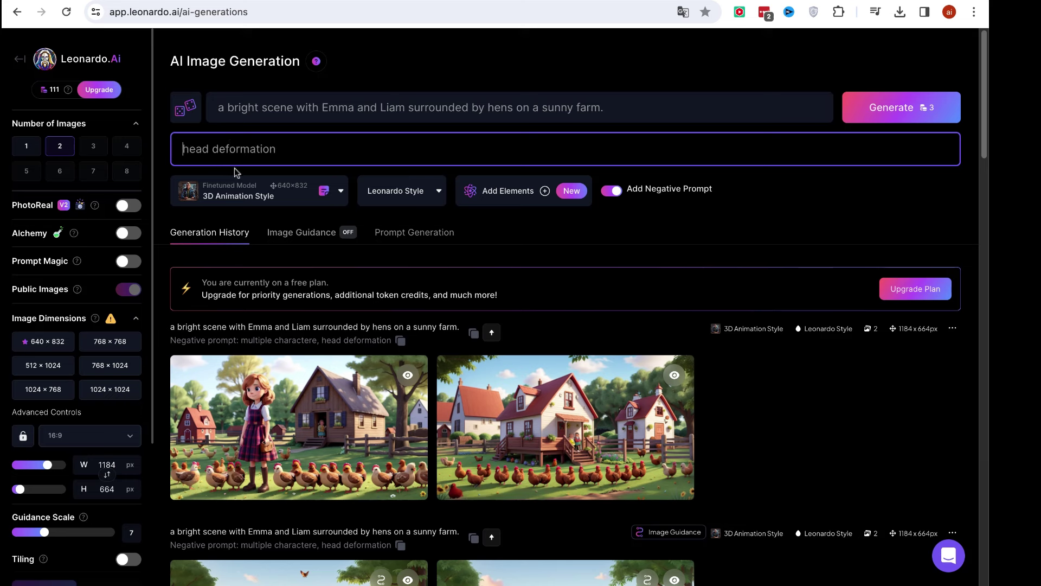
pyautogui.click(873, 106)
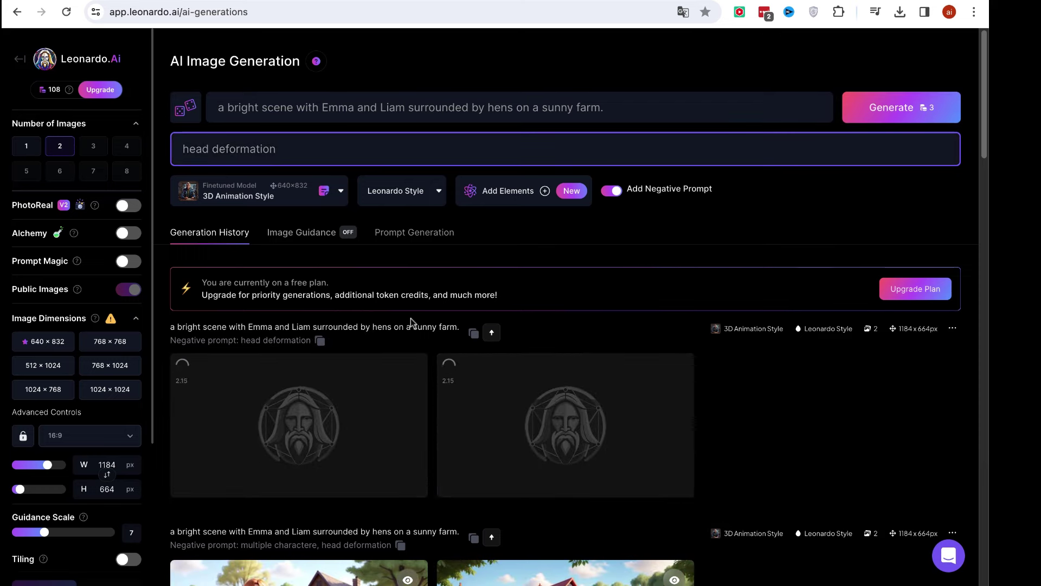
# - Review the earlier hen scene images in the generation history, and go back to the newest pair
pyautogui.scroll(-1, 411, 320)
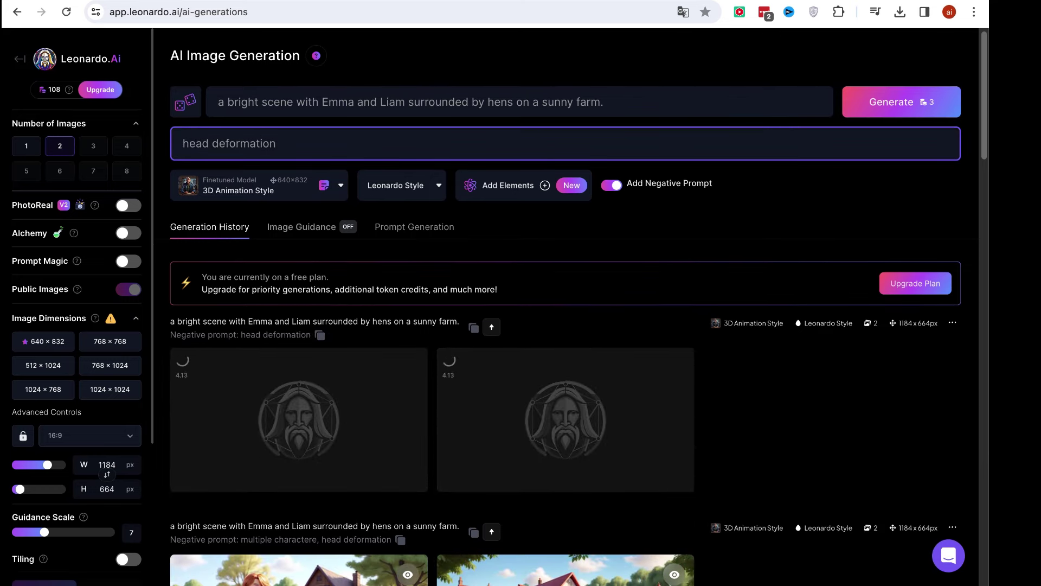
pyautogui.scroll(-6, 411, 321)
pyautogui.scroll(-3, 299, 303)
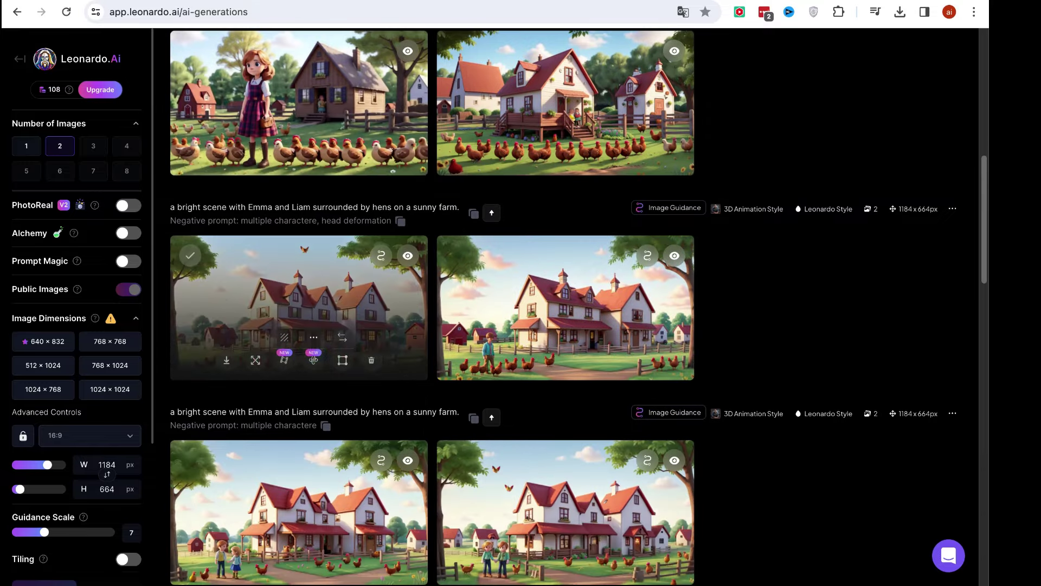
pyautogui.scroll(-3, 542, 320)
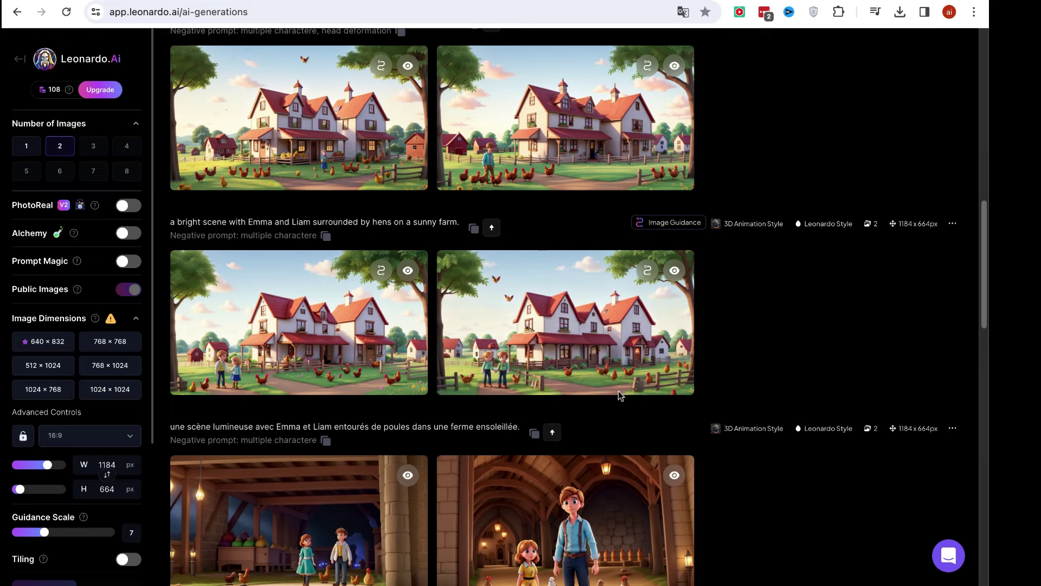
pyautogui.scroll(7, 591, 324)
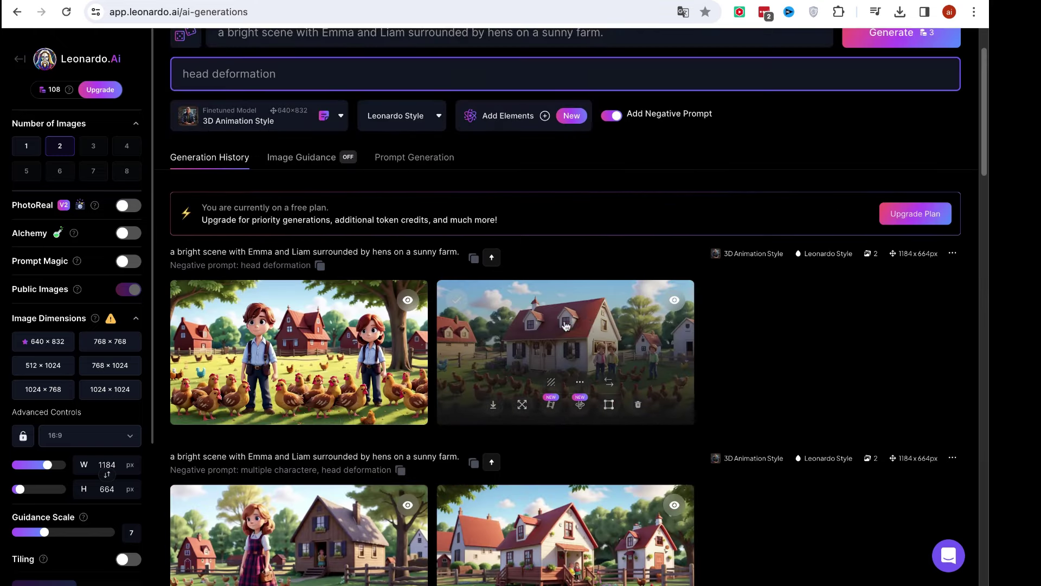
# - View the newest hen scene image with the two children under the trees at full size, download it, and close the preview
pyautogui.click(341, 315)
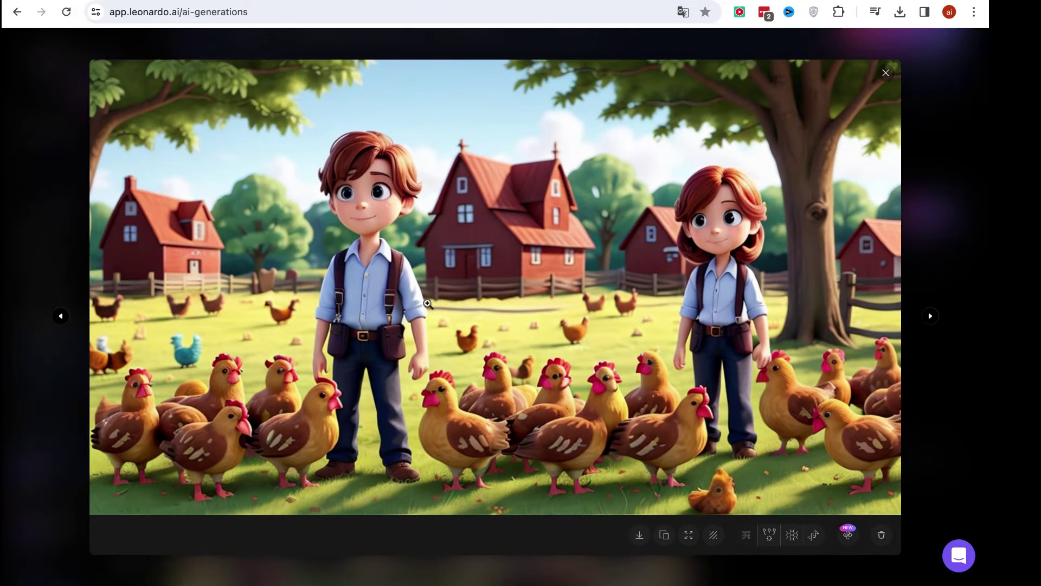
pyautogui.click(885, 76)
pyautogui.click(350, 319)
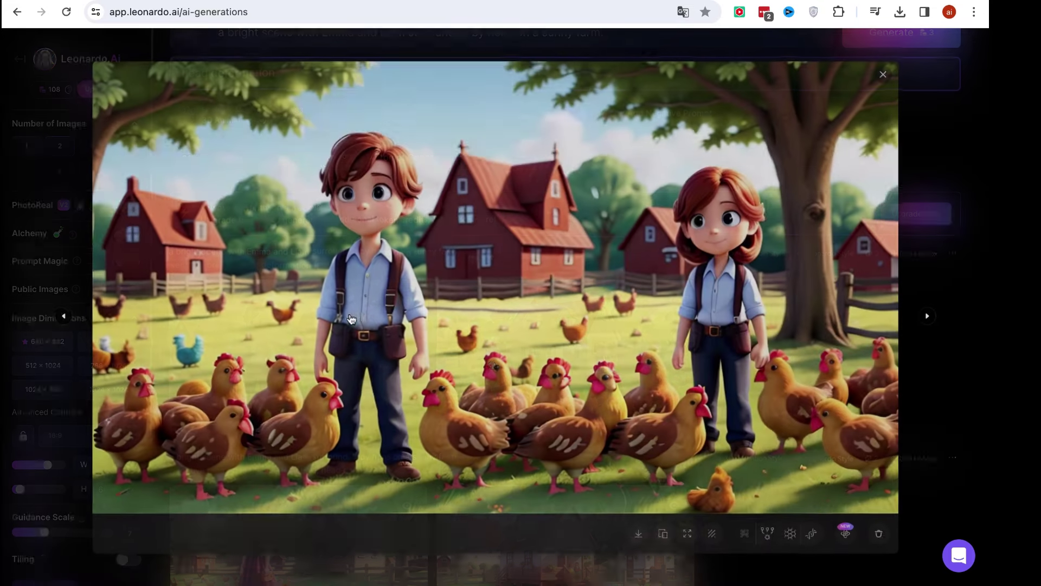
pyautogui.click(640, 537)
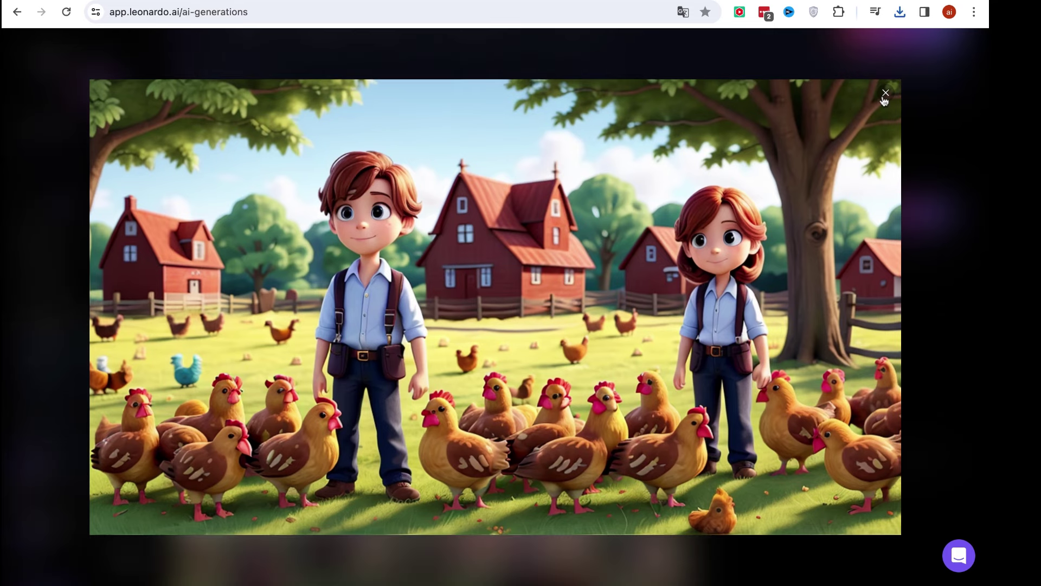
pyautogui.click(884, 96)
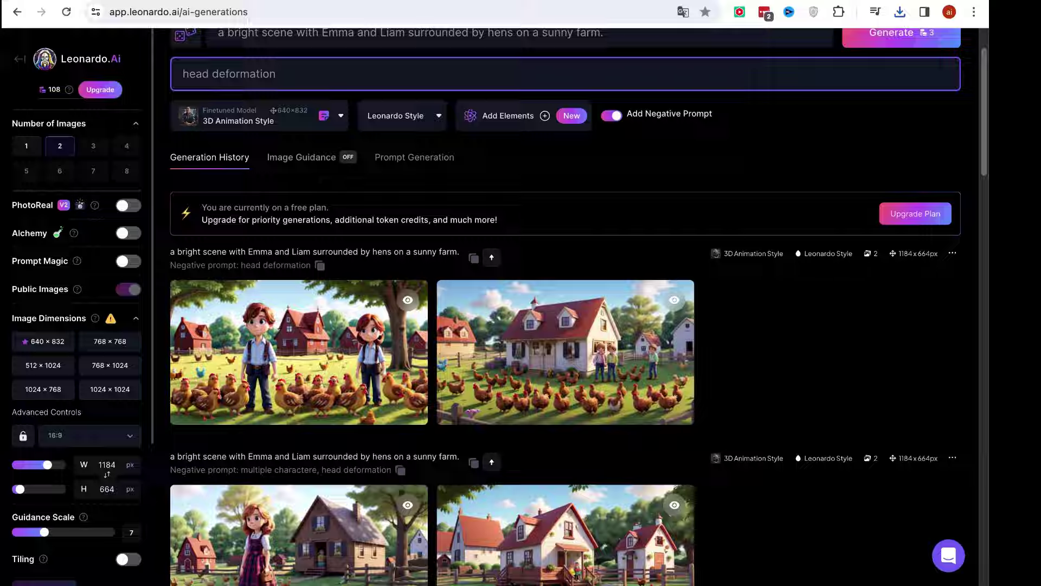
# - Switch to ChatGPT and copy the quoted Scène 3 prompt about the joyful break with the dog Rex and lambs
pyautogui.click(623, 1)
pyautogui.scroll(-5, 558, 237)
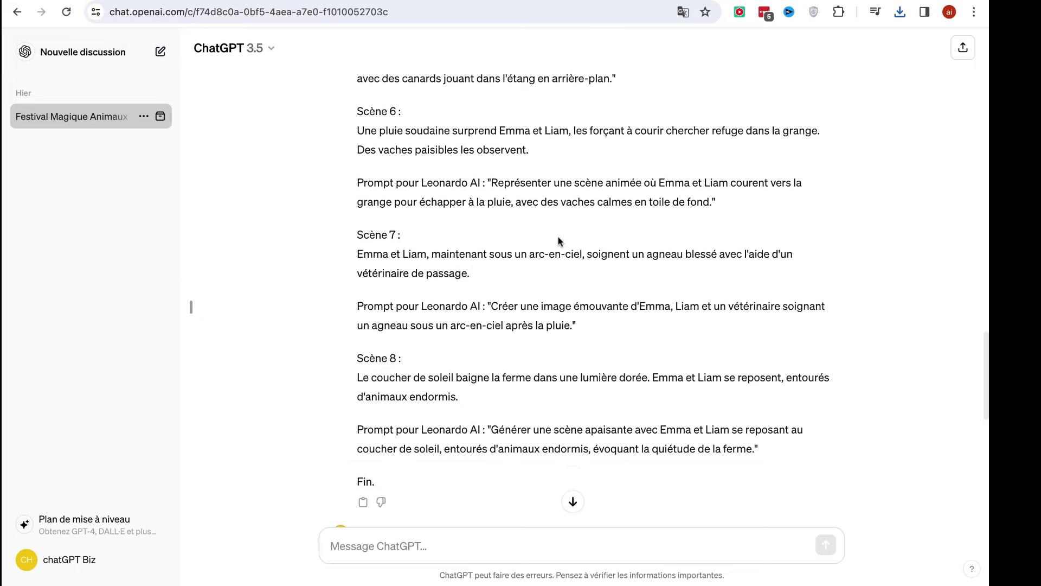
pyautogui.scroll(-4, 556, 239)
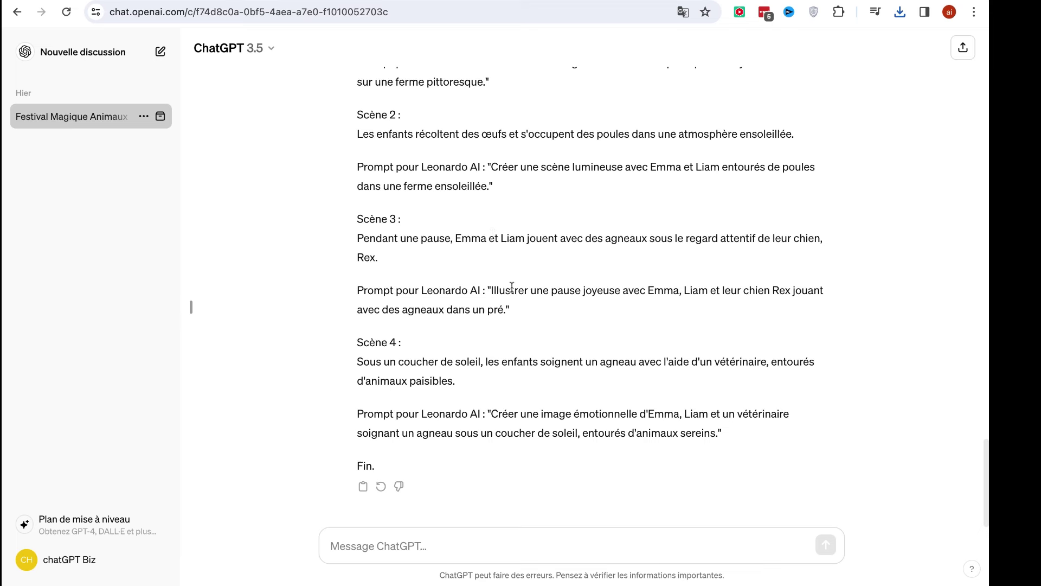
pyautogui.moveTo(495, 289)
pyautogui.mouseDown()
pyautogui.moveTo(510, 309)
pyautogui.moveTo(497, 309)
pyautogui.mouseUp()
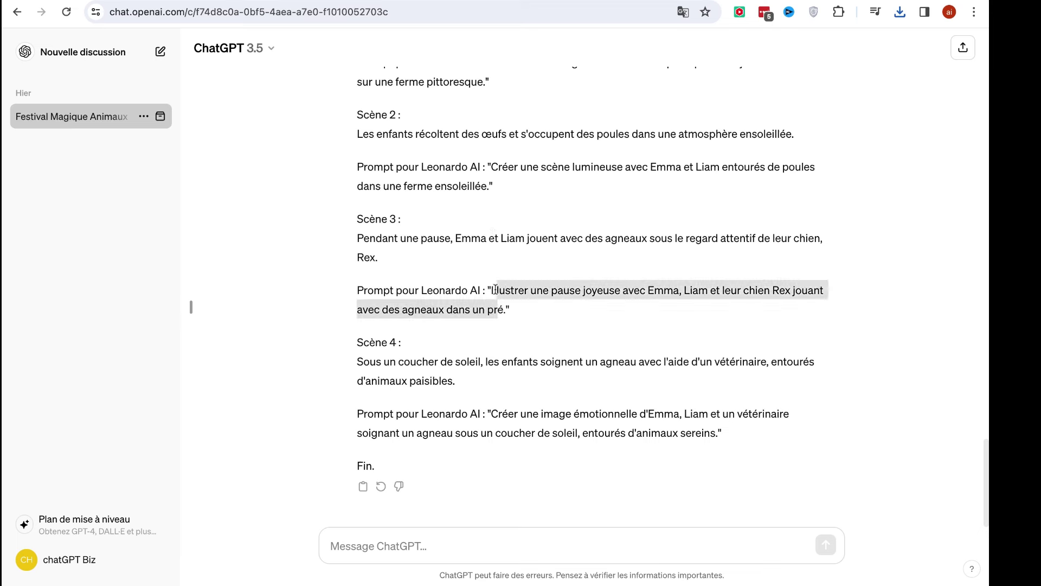
pyautogui.click(503, 289)
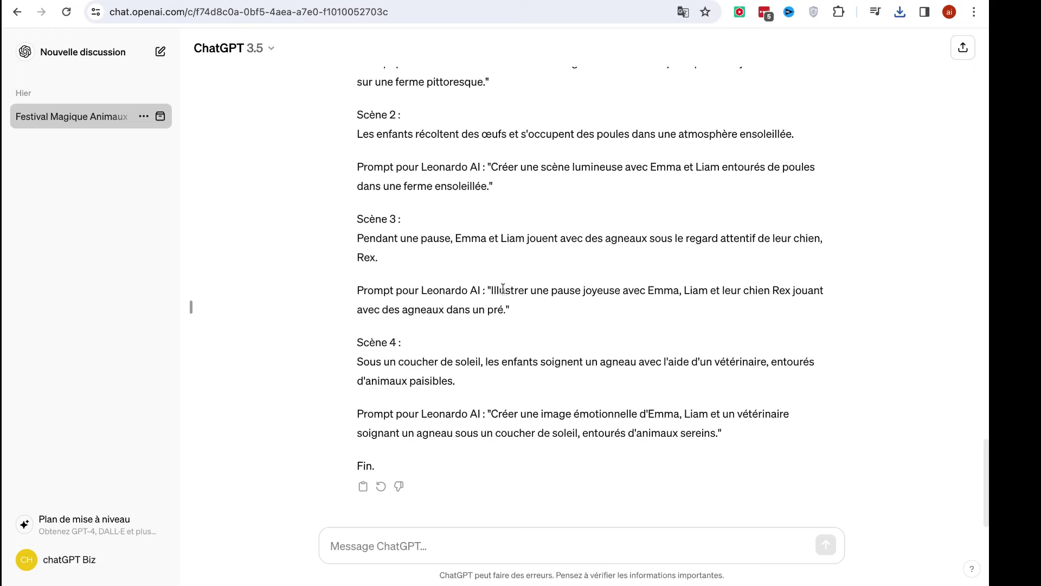
pyautogui.keyDown('shift'); pyautogui.click(491, 289); pyautogui.keyUp('shift')
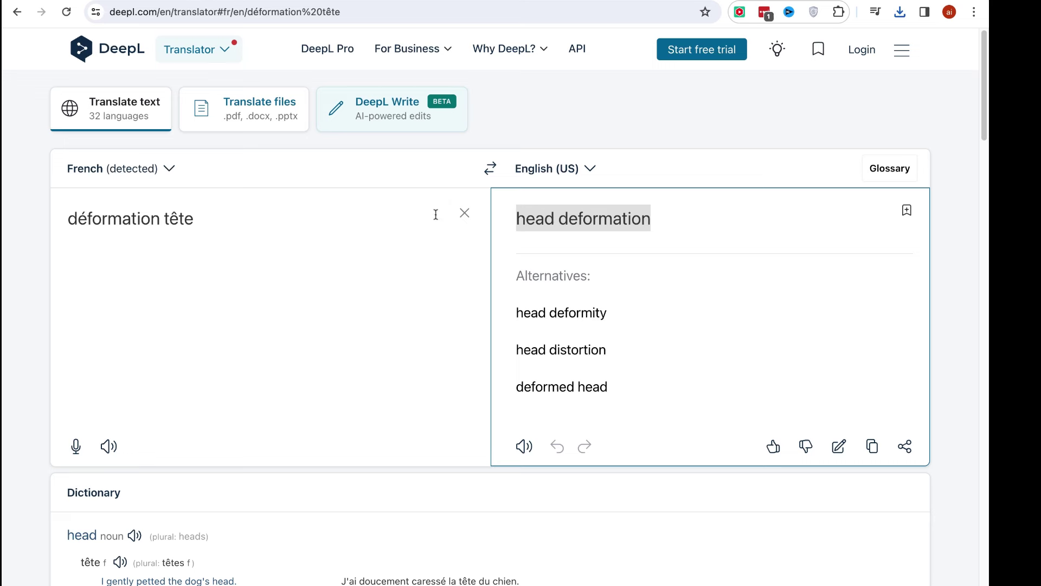
# - Switch to DeepL, replace the source text with the copied Scène 3 prompt, and copy its full English translation
pyautogui.click(465, 213)
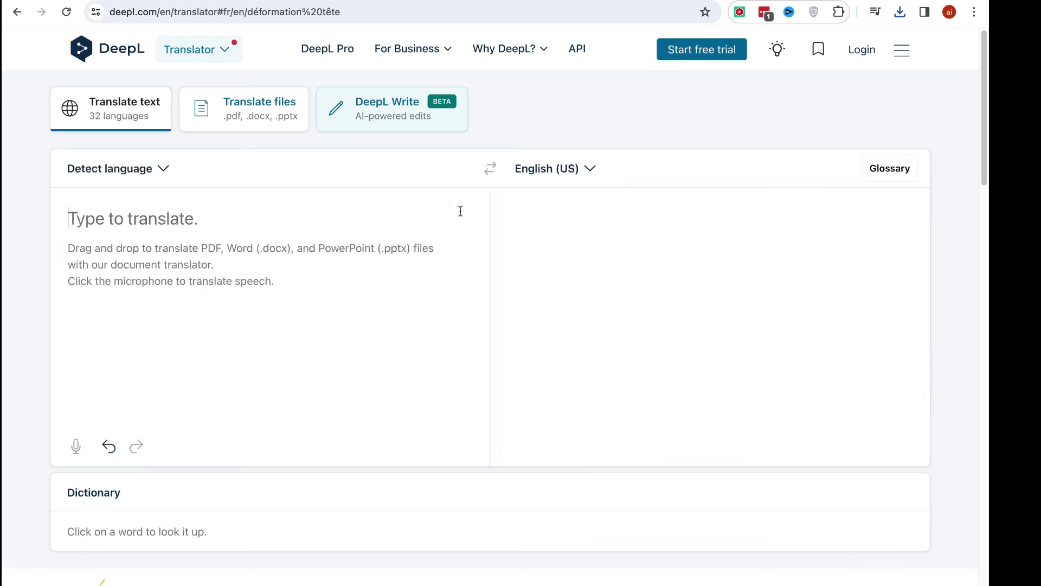
pyautogui.write('Illustrer une pause joyeuse avec Emma, Liam et leur chien Rex jouant avec des agneaux dans un pré.')
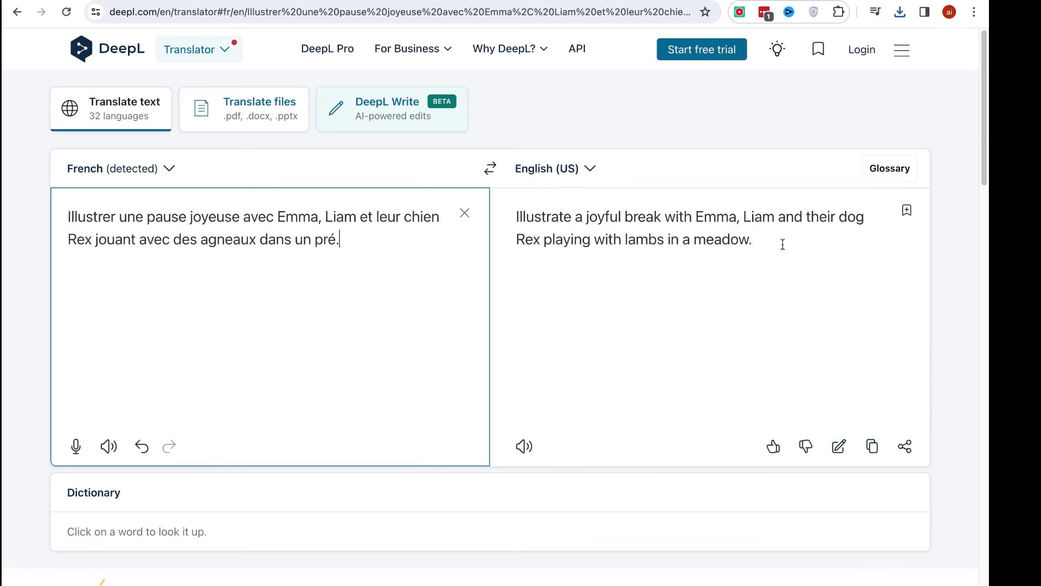
pyautogui.click(749, 241)
pyautogui.hotkey('shift', 'Home')
pyautogui.hotkey('shift', 'Up')
pyautogui.hotkey('ctrl', 'c')
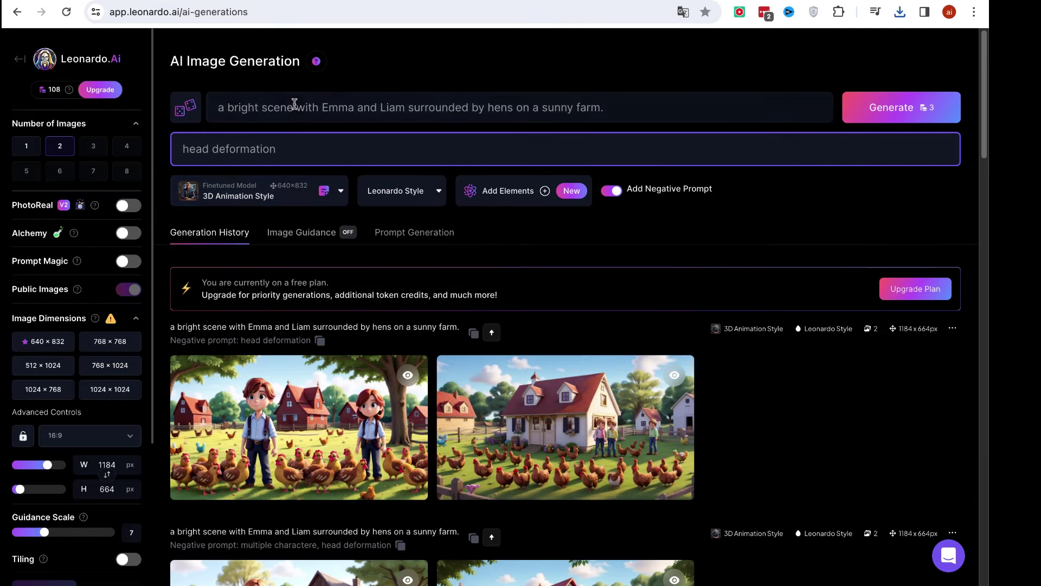
# - Switch to Leonardo.Ai, replace the prompt with the translated scene 3 text about playing with lambs in a meadow, and generate the images
pyautogui.click(296, 103)
pyautogui.hotkey('ctrl', 'a')
pyautogui.hotkey('ctrl', 'v')
pyautogui.click(850, 106)
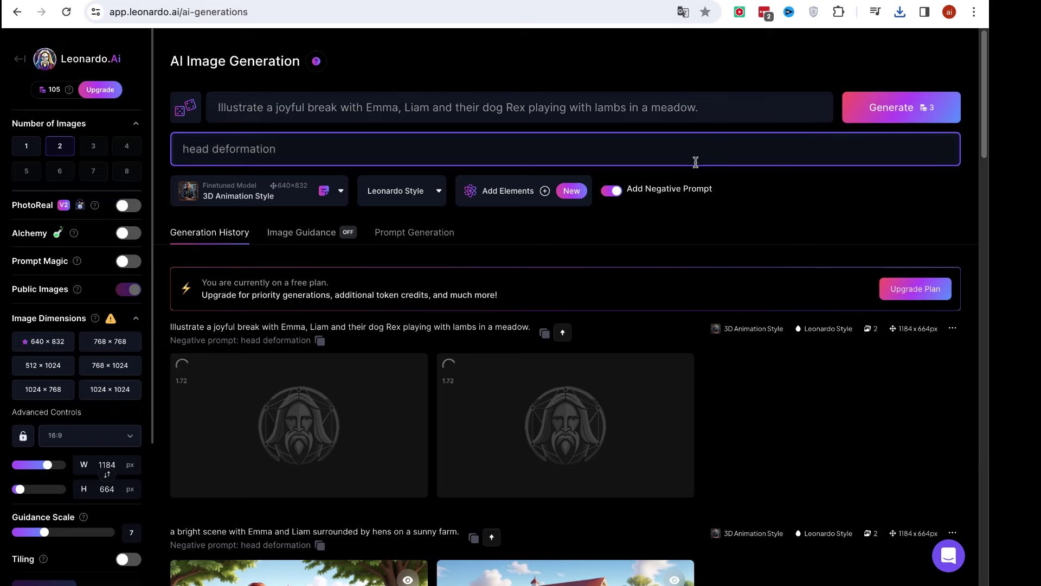
pyautogui.scroll(-1, 653, 233)
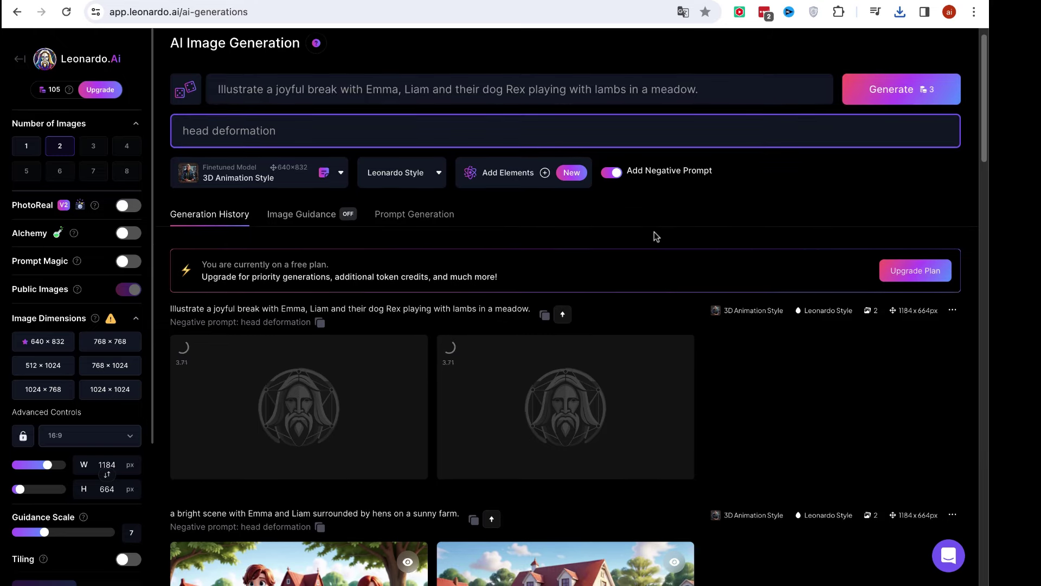
pyautogui.scroll(-3, 550, 235)
pyautogui.scroll(5, 550, 236)
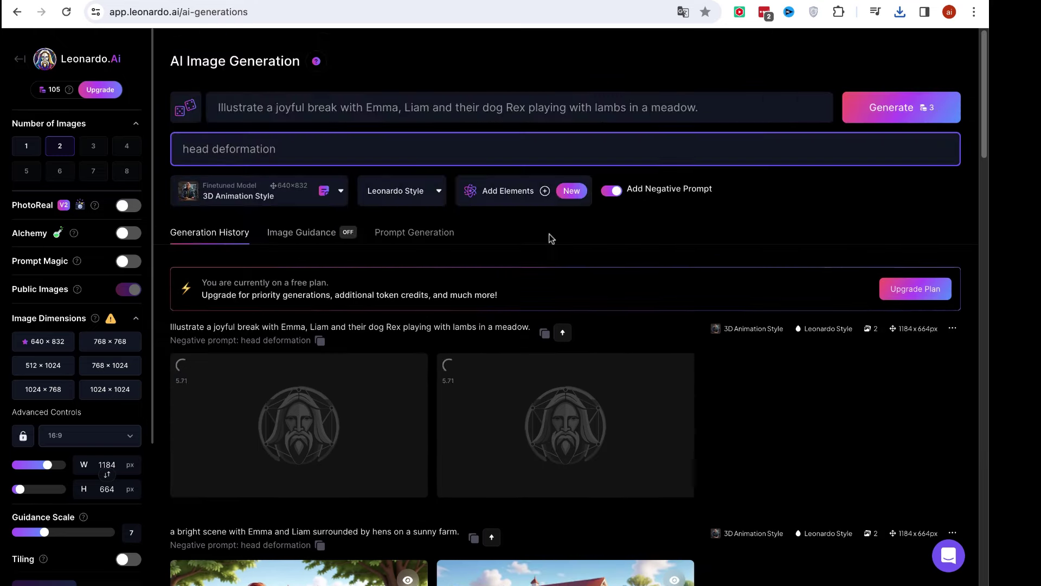
pyautogui.scroll(-6, 550, 236)
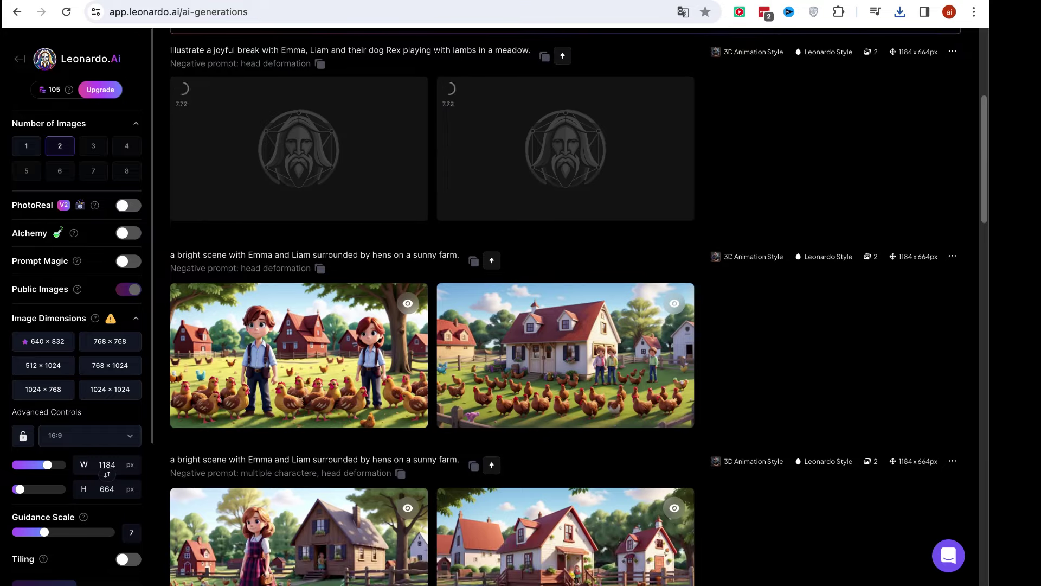
# - Switch to ChatGPT and copy the whole Scène 4 prompt paragraph about the vet caring for a lamb at sunset
pyautogui.hotkey('ctrl', 'Tab')
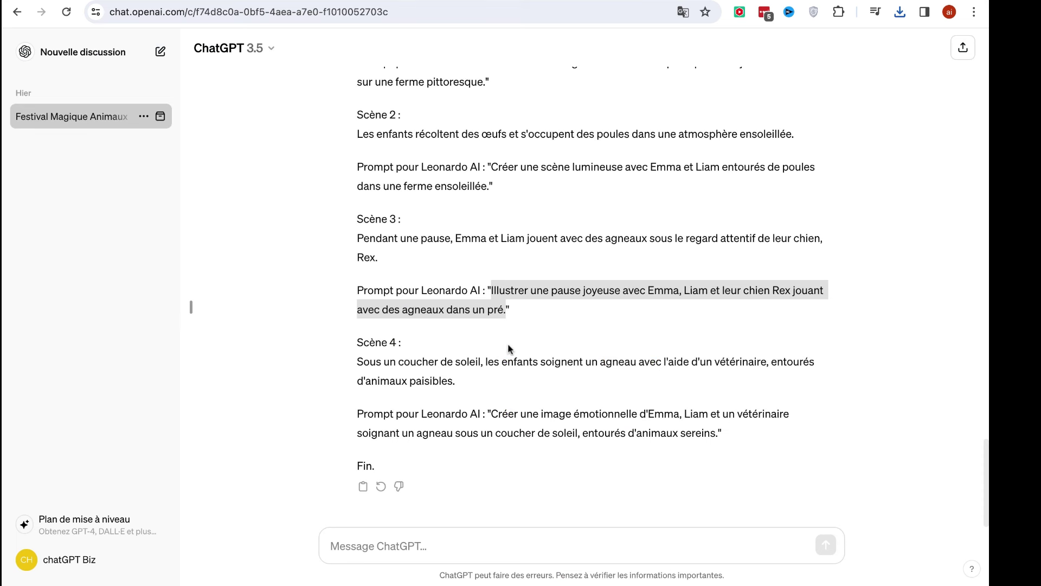
pyautogui.click(520, 418)
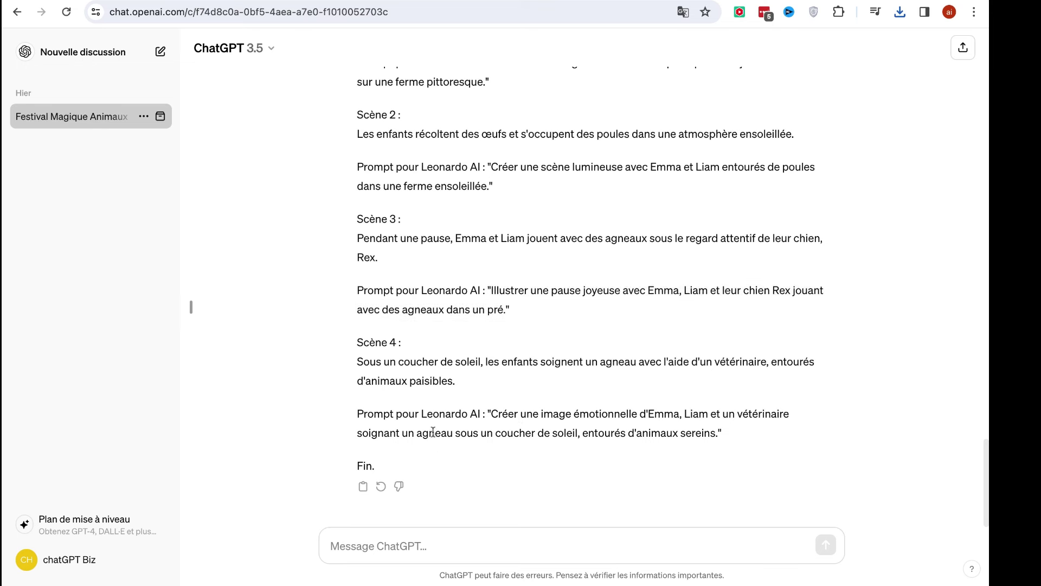
pyautogui.moveTo(424, 433); pyautogui.dragTo(614, 432)
pyautogui.click(668, 434)
pyautogui.moveTo(520, 413); pyautogui.dragTo(709, 432)
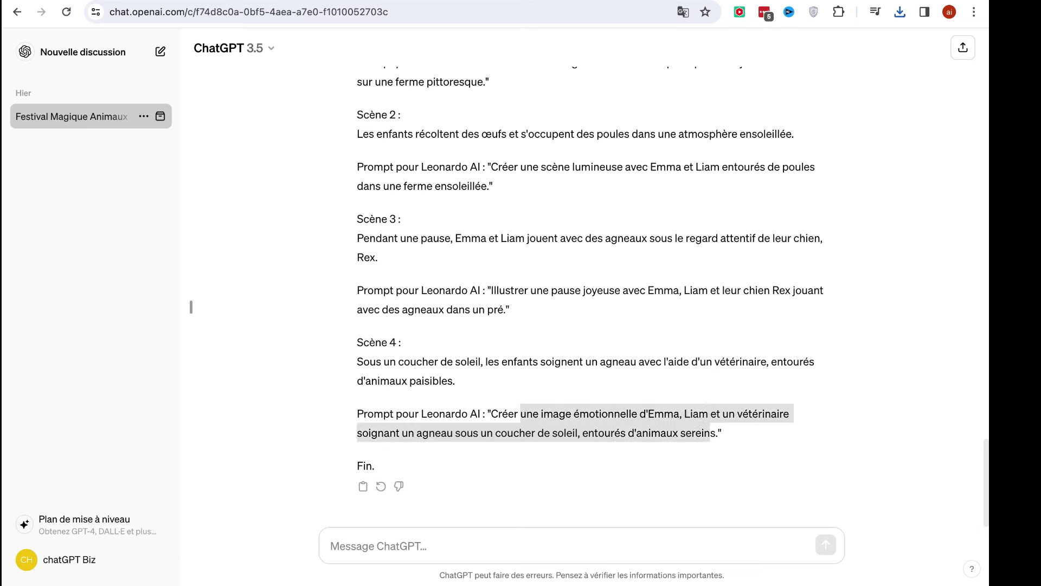
pyautogui.click(667, 410)
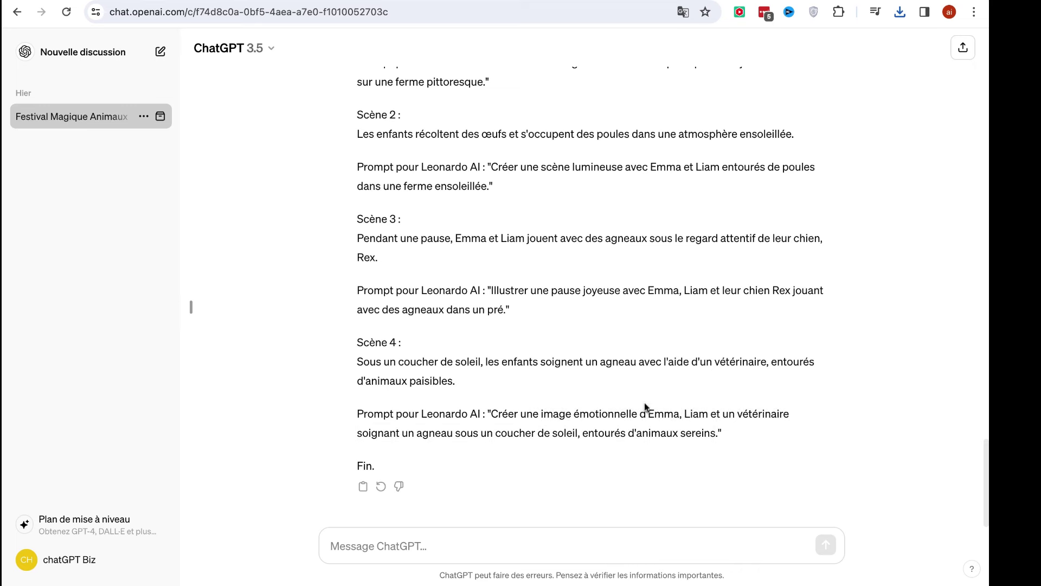
pyautogui.tripleClick(565, 420)
pyautogui.hotkey('ctrl', 'c')
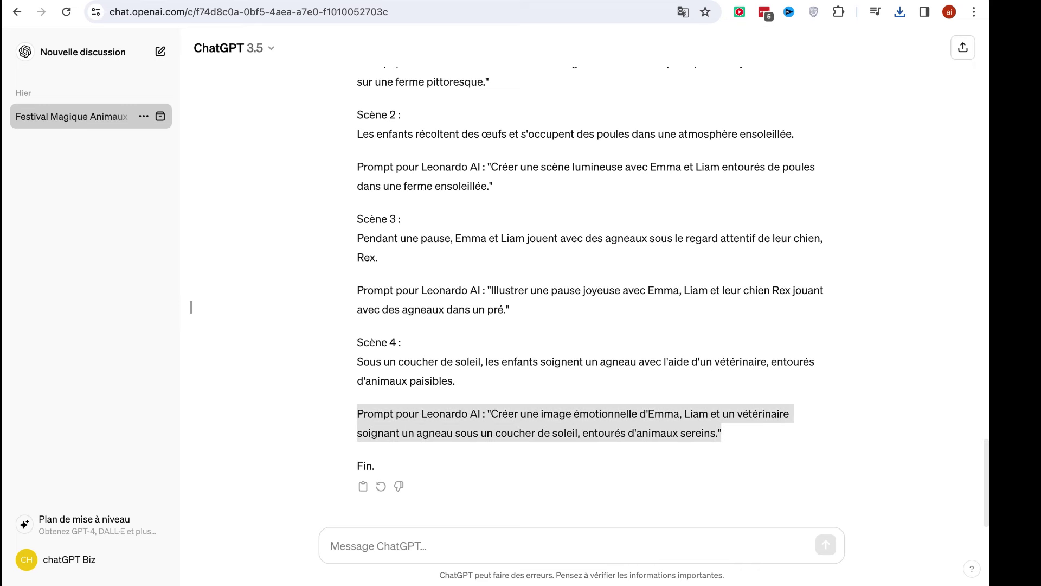
# - Switch to DeepL, translate the copied Scène 4 paragraph, and copy only the English text inside the quotation marks
pyautogui.hotkey('ctrl', 'Tab')
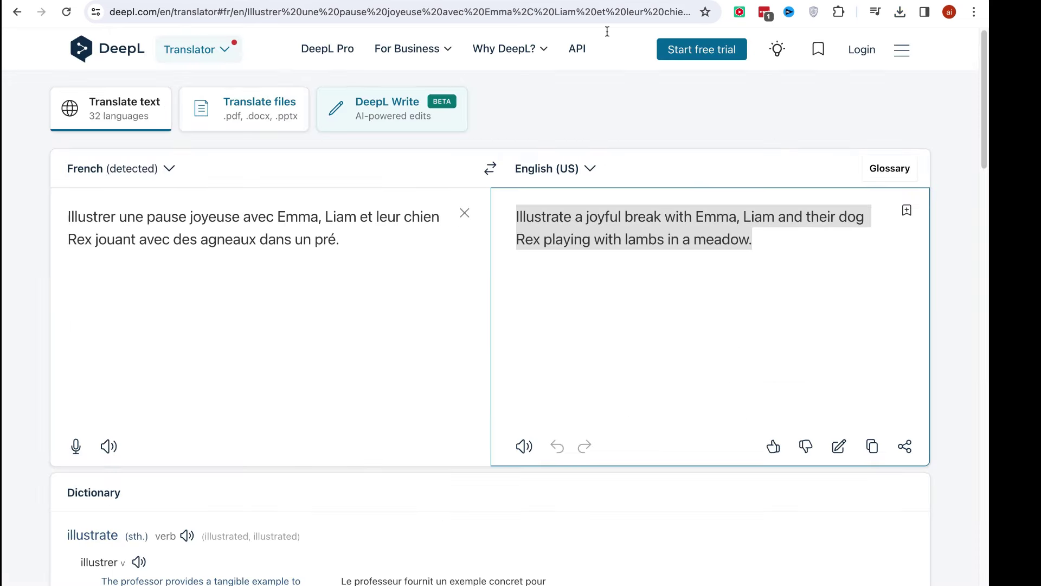
pyautogui.click(464, 213)
pyautogui.hotkey('ctrl', 'v')
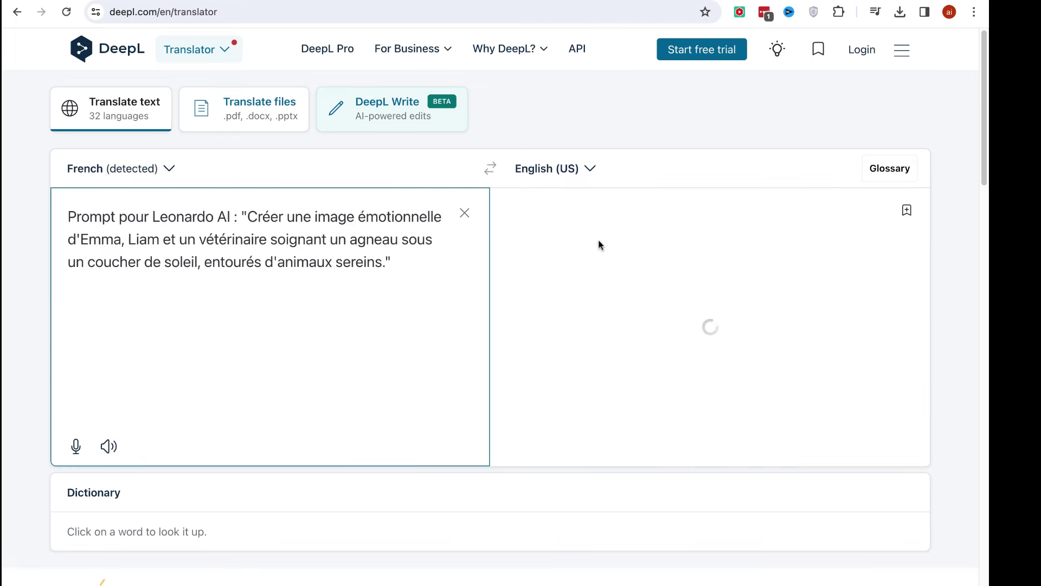
pyautogui.click(682, 217)
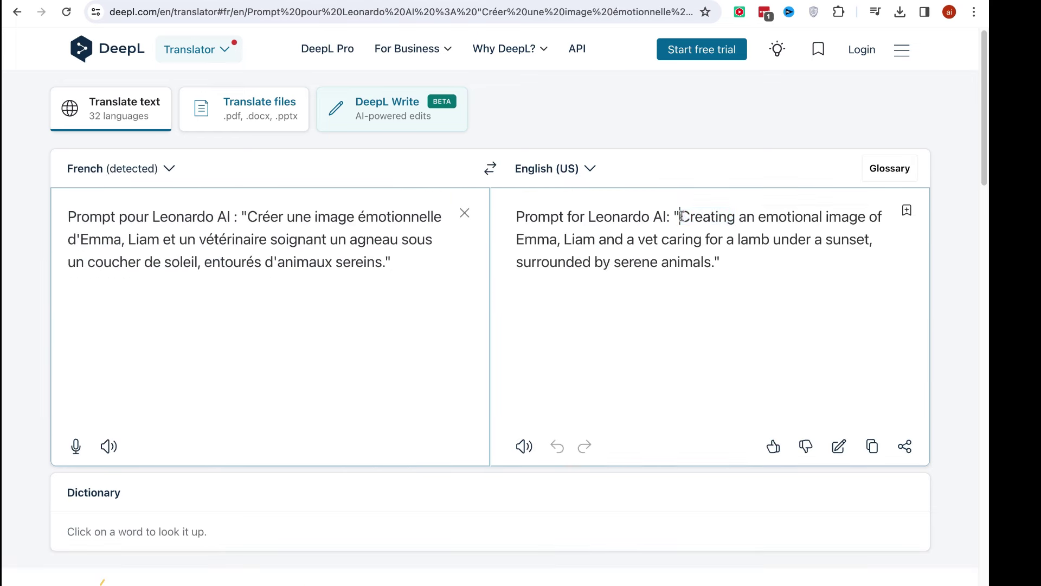
pyautogui.hotkey('ctrl', 'shift', 'End')
pyautogui.hotkey('shift', 'Left')
pyautogui.hotkey('ctrl', 'c')
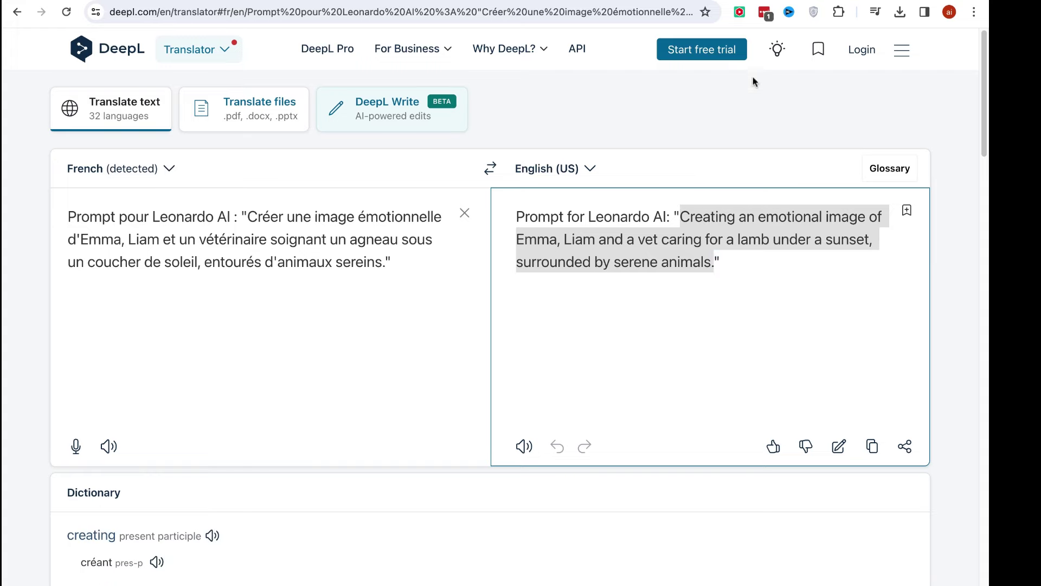
# - Switch to Leonardo.Ai and replace the prompt with the translated scene 4 text about a vet caring for a lamb under a sunset
pyautogui.press('super+Tab')
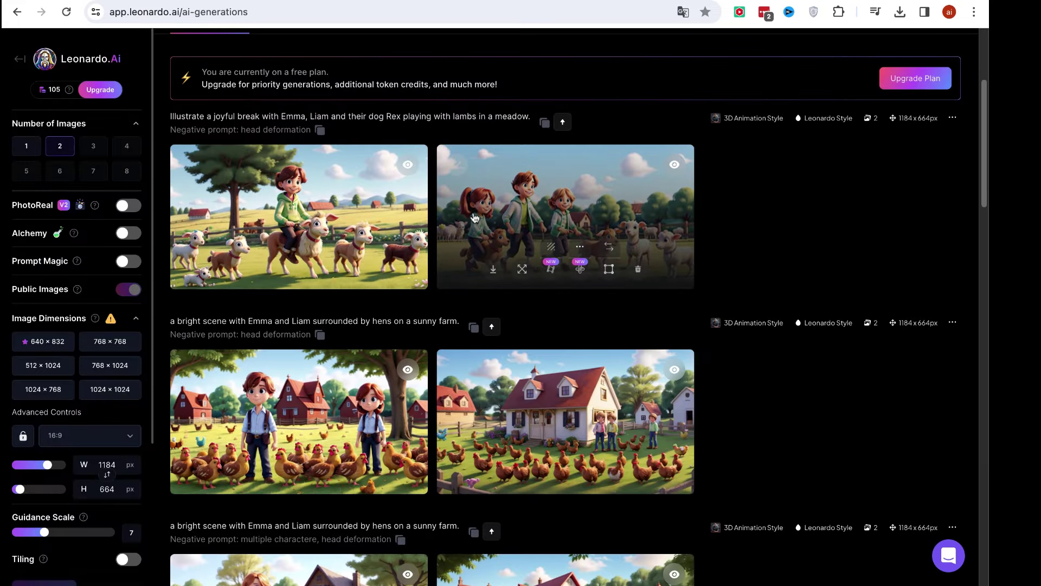
pyautogui.scroll(4, 281, 119)
pyautogui.tripleClick(283, 111)
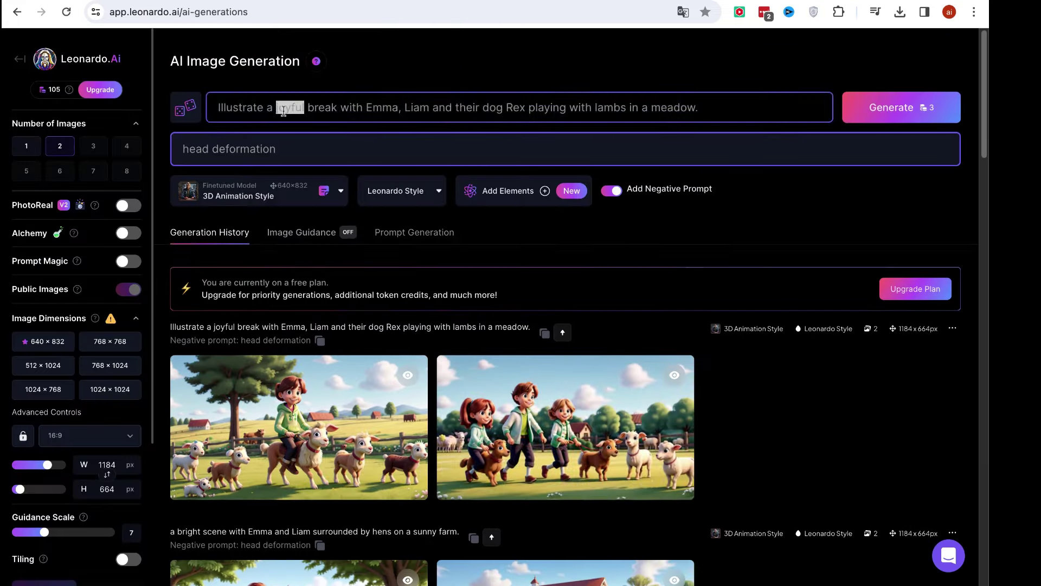
pyautogui.hotkey('ctrl', 'v')
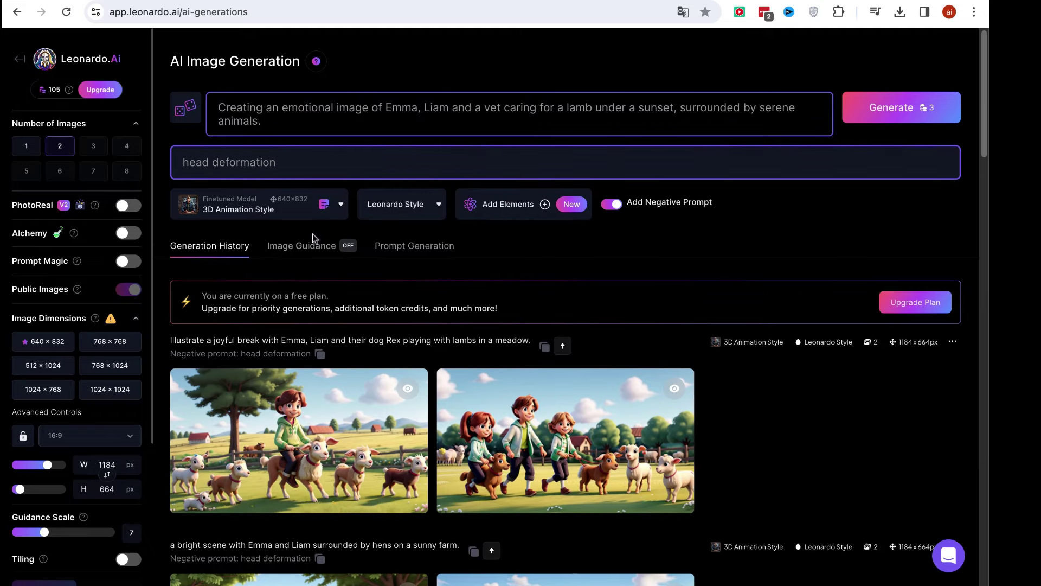
# - Examine the two newly generated lamb scene images and open the one with the child riding a lamb at full size
pyautogui.moveTo(216, 440)
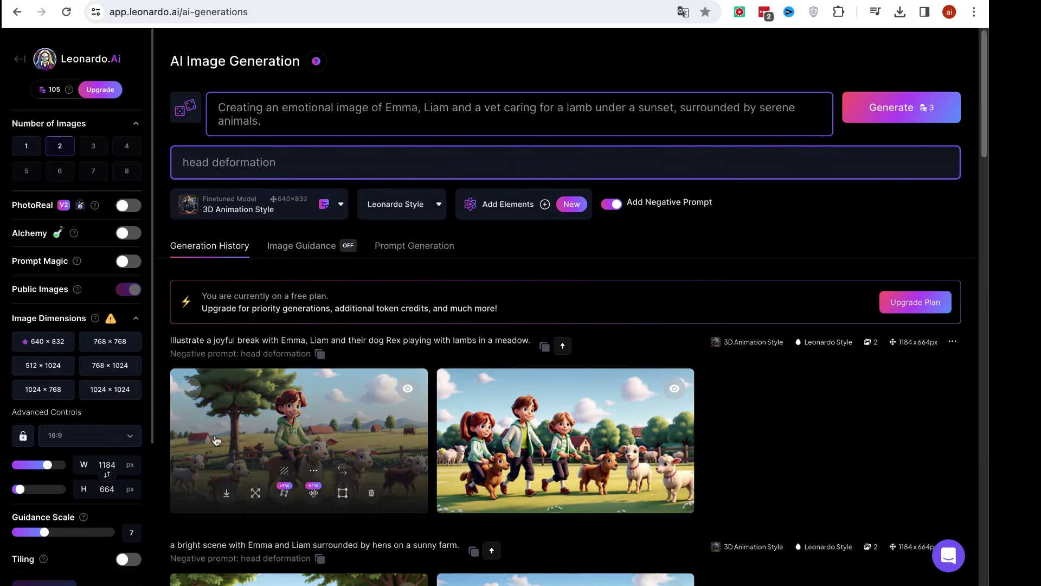
pyautogui.scroll(-1, 790, 476)
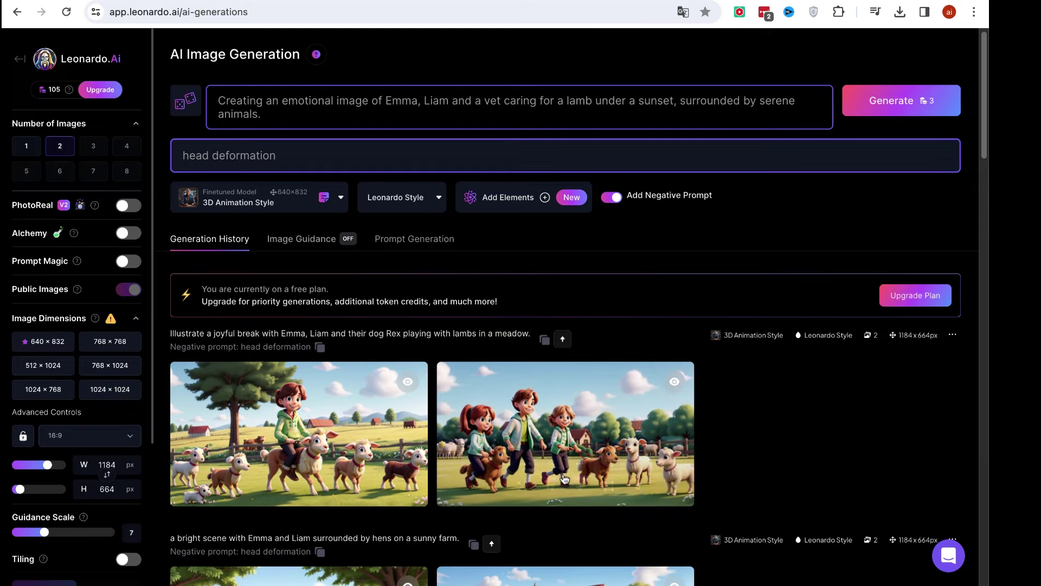
pyautogui.scroll(-1, 450, 518)
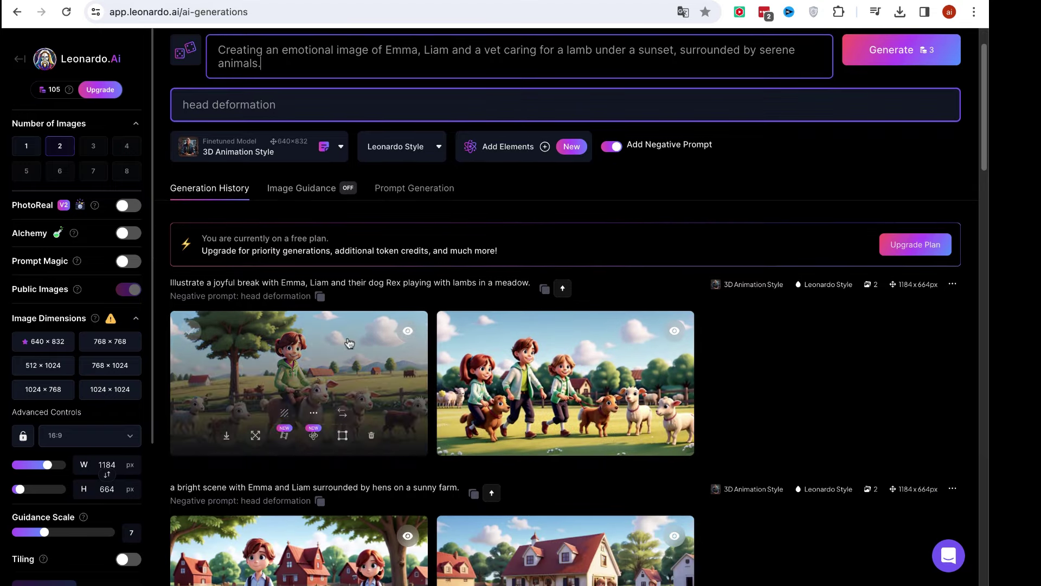
pyautogui.click(350, 338)
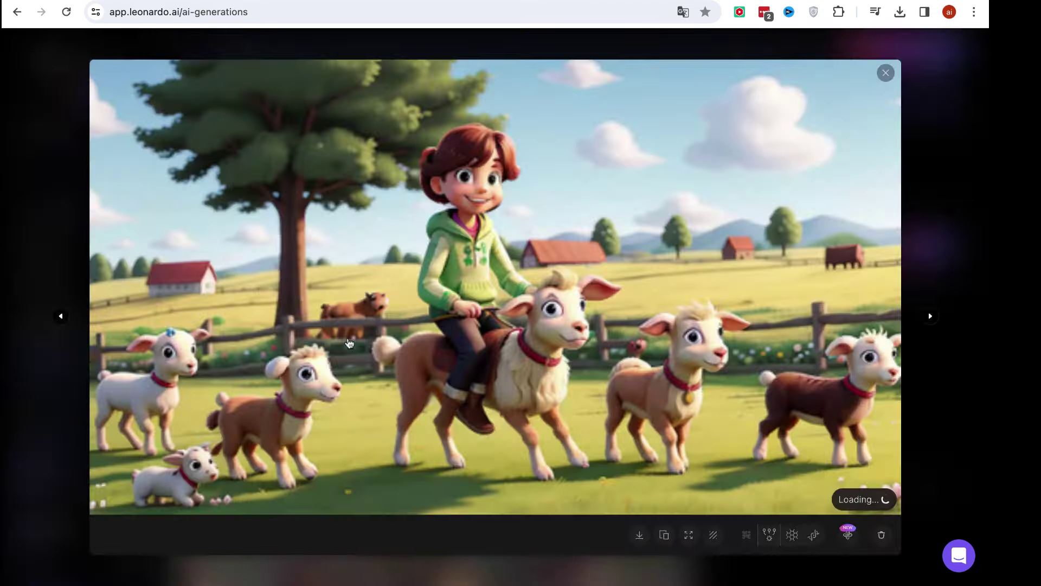
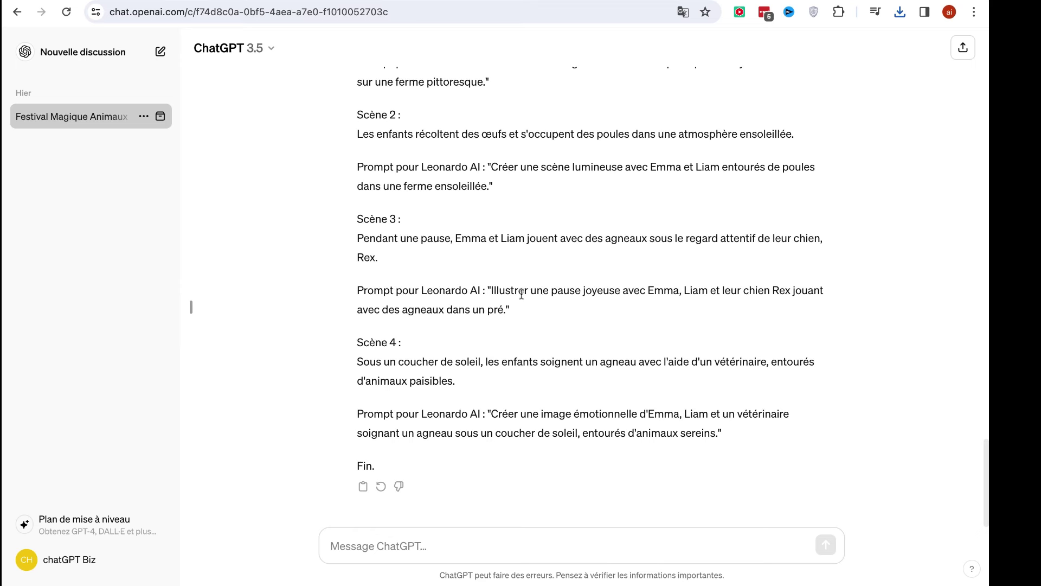
# - Reread the Scène 3 prompt in ChatGPT, checking how it describes the children, the dog Rex and the lambs
pyautogui.moveTo(522, 293); pyautogui.dragTo(510, 310)
pyautogui.click(491, 327)
pyautogui.moveTo(646, 291); pyautogui.dragTo(737, 293)
pyautogui.click(792, 306)
pyautogui.tripleClick(784, 293)
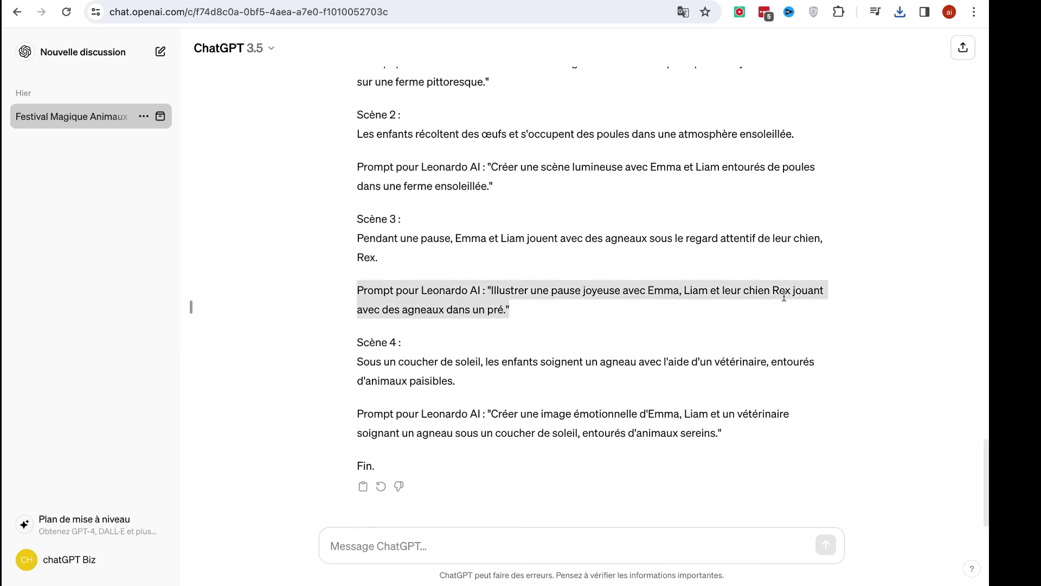
pyautogui.click(725, 296)
pyautogui.doubleClick(730, 291)
pyautogui.click(723, 300)
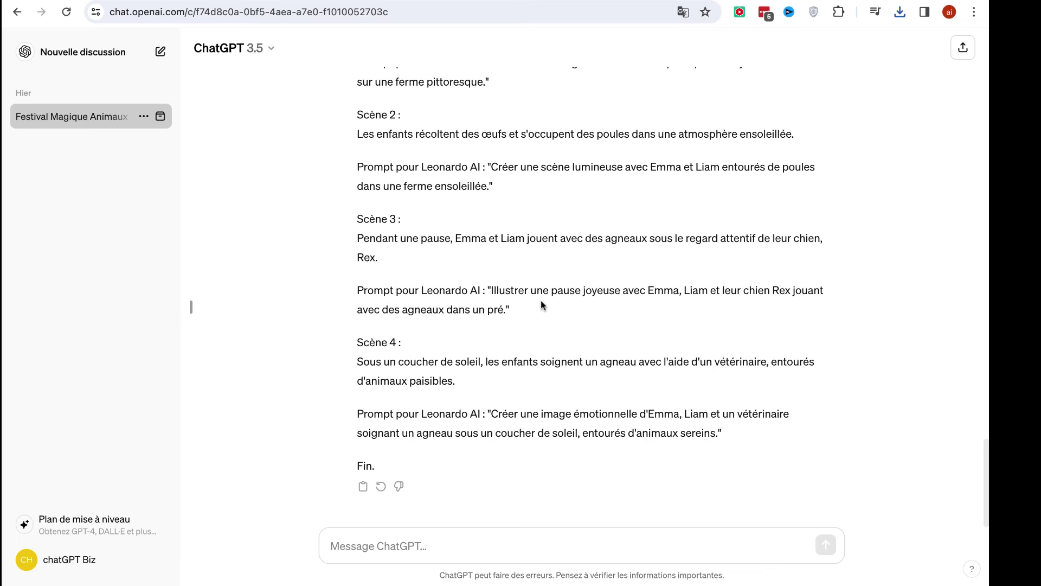
# - Copy the Scène 3 prompt text inside the quotation marks, translate it to English in DeepL, and select the translation
pyautogui.moveTo(492, 293); pyautogui.dragTo(510, 310)
pyautogui.hotkey('ctrl', 'c')
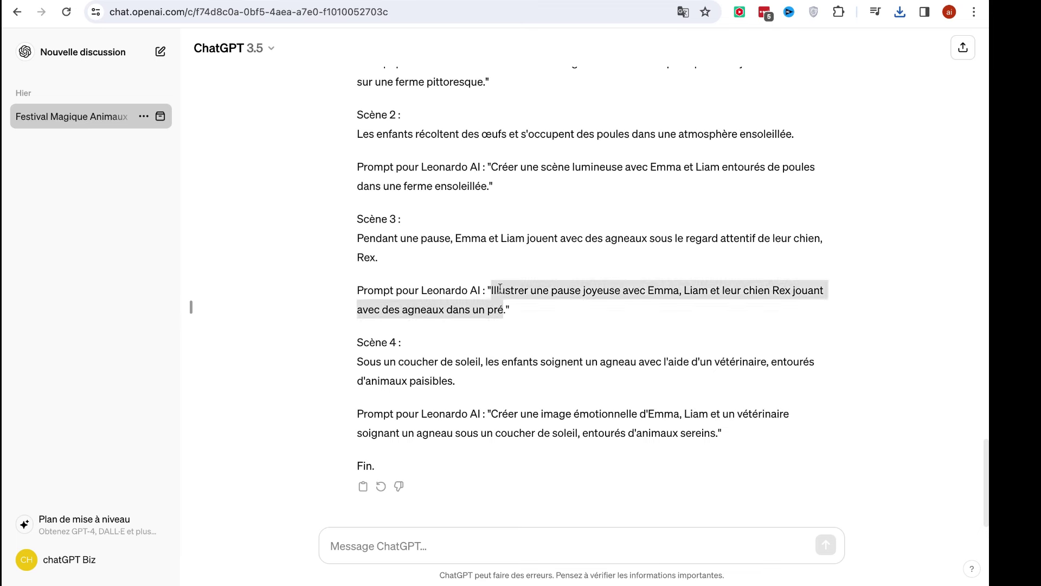
pyautogui.hotkey('ctrl', 'Tab')
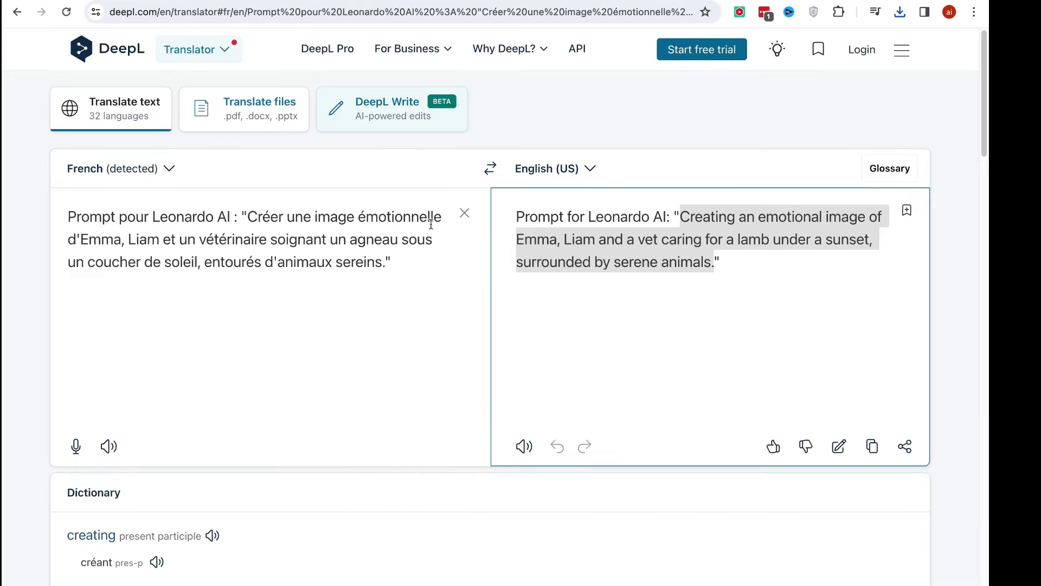
pyautogui.click(465, 213)
pyautogui.hotkey('ctrl', 'v')
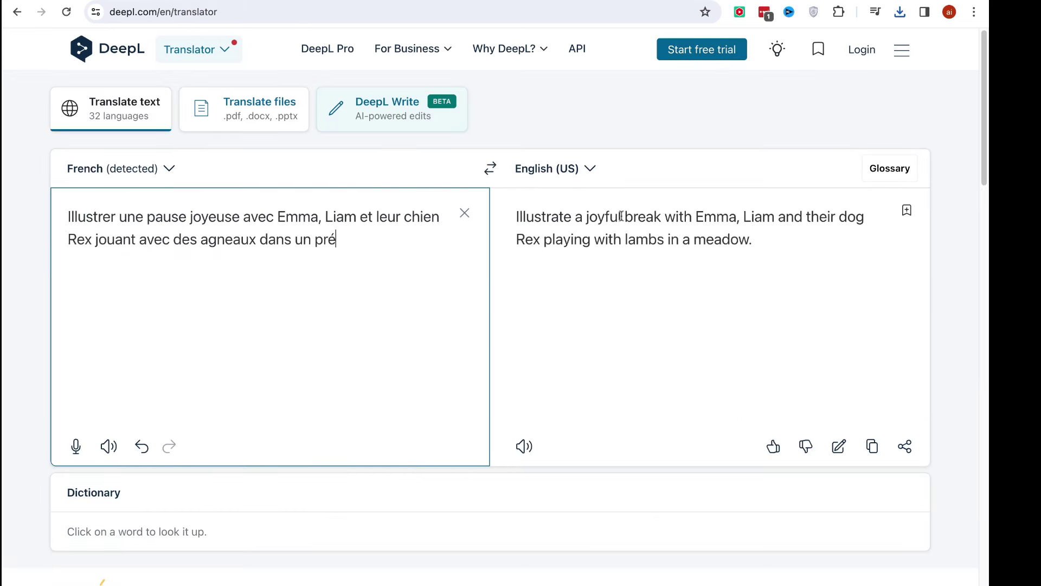
pyautogui.click(782, 247)
pyautogui.hotkey('ctrl', 'a')
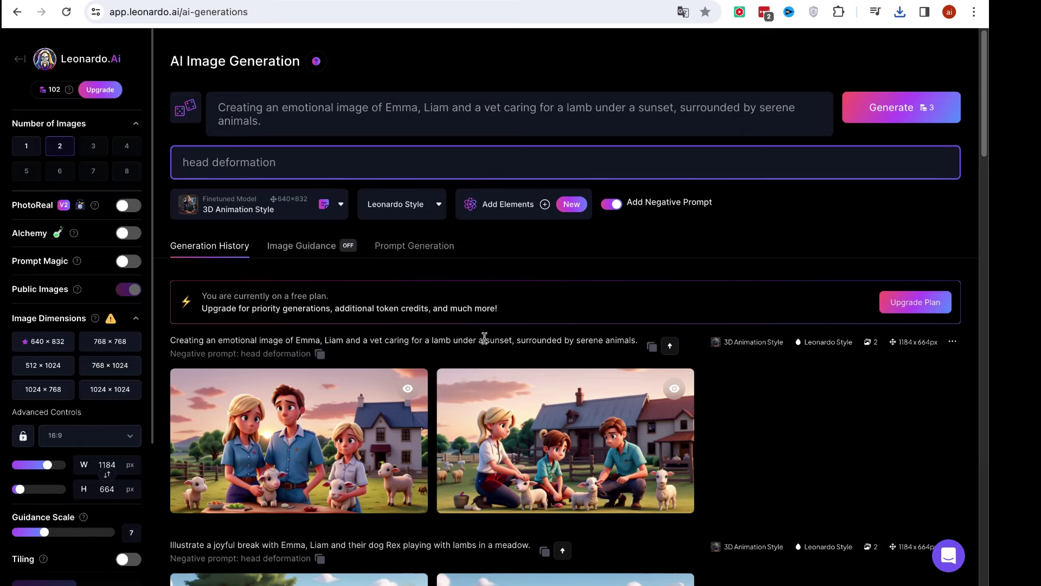
# - Switch to Leonardo.Ai, compare the lamb scene images, and view the sunset image of three people kneeling beside lambs at full size
pyautogui.scroll(-2, 485, 347)
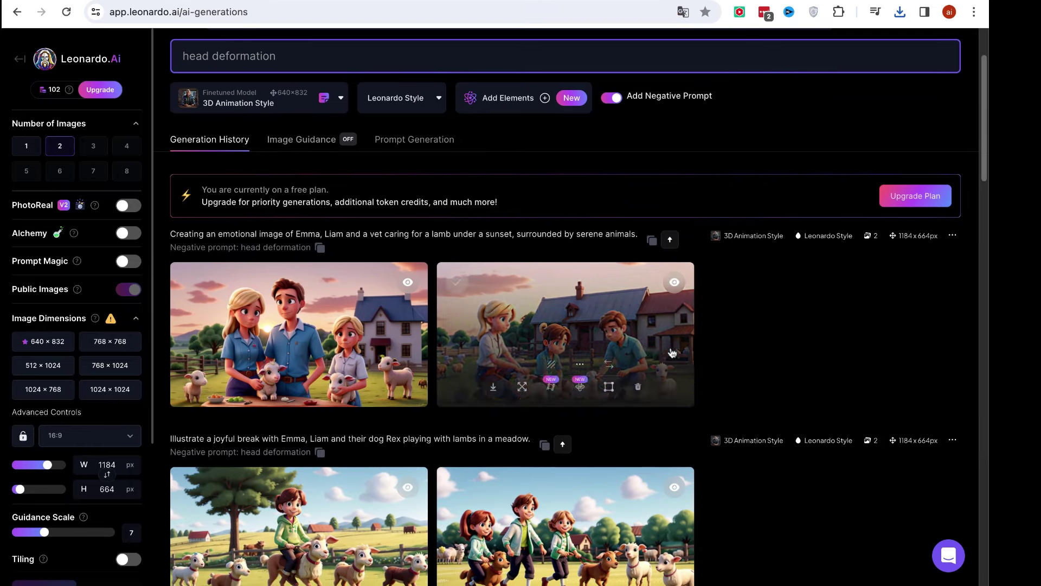
pyautogui.scroll(-3, 855, 389)
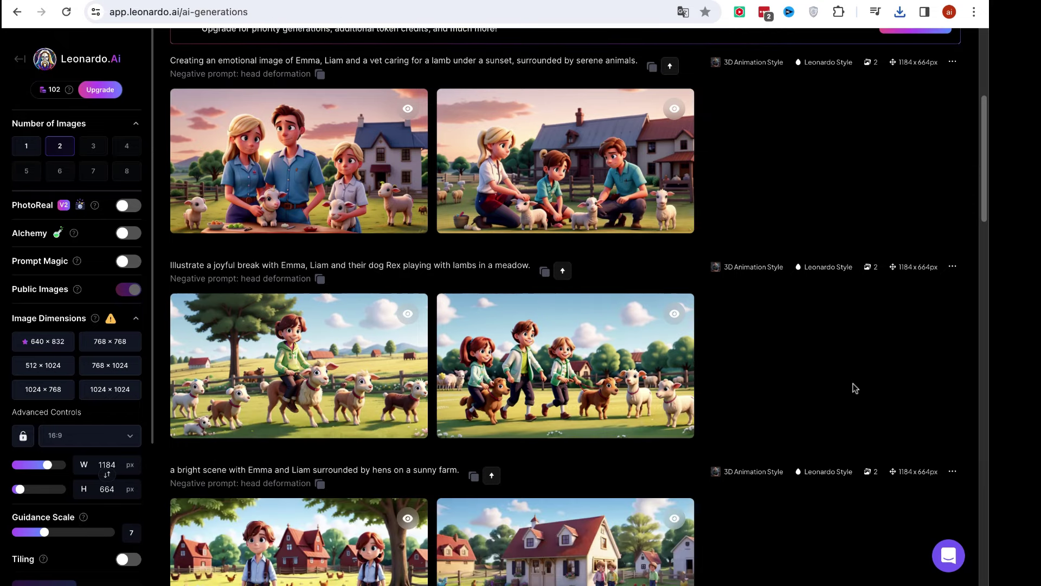
pyautogui.scroll(1, 379, 380)
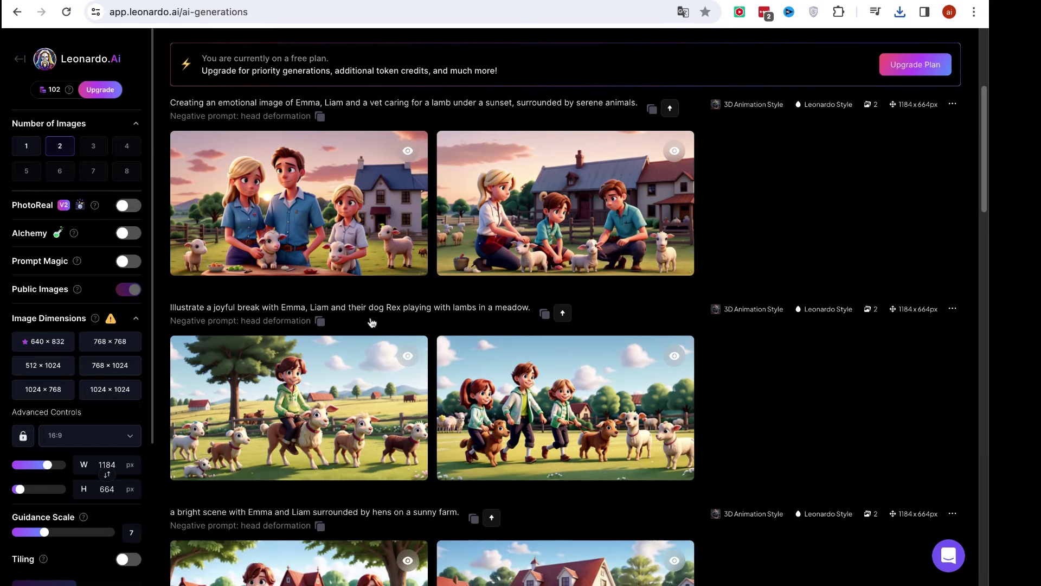
pyautogui.moveTo(631, 405)
pyautogui.click(618, 222)
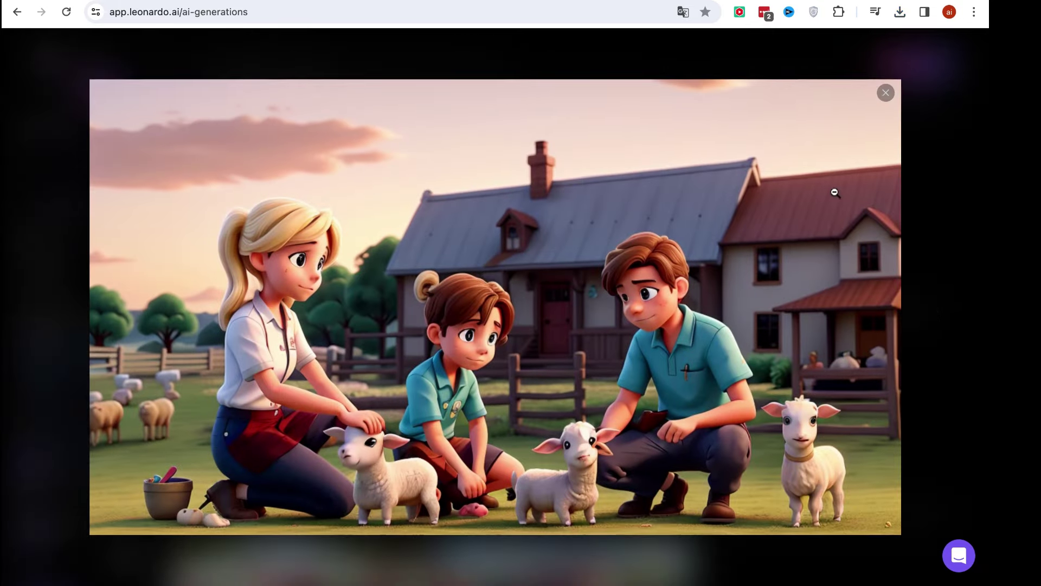
pyautogui.click(885, 93)
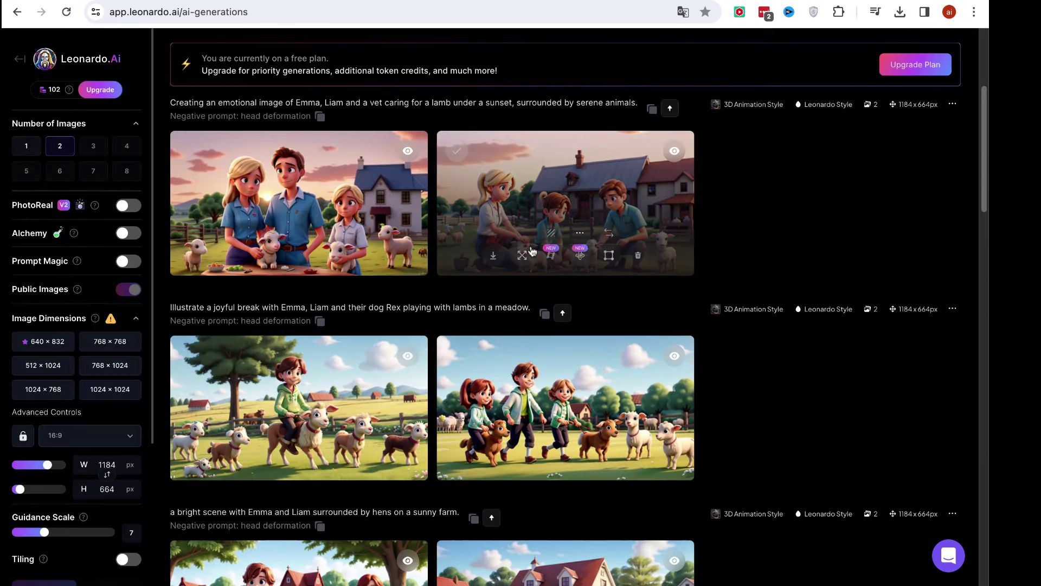
# - Replace the negative prompt with "deformation"
pyautogui.tripleClick(305, 163)
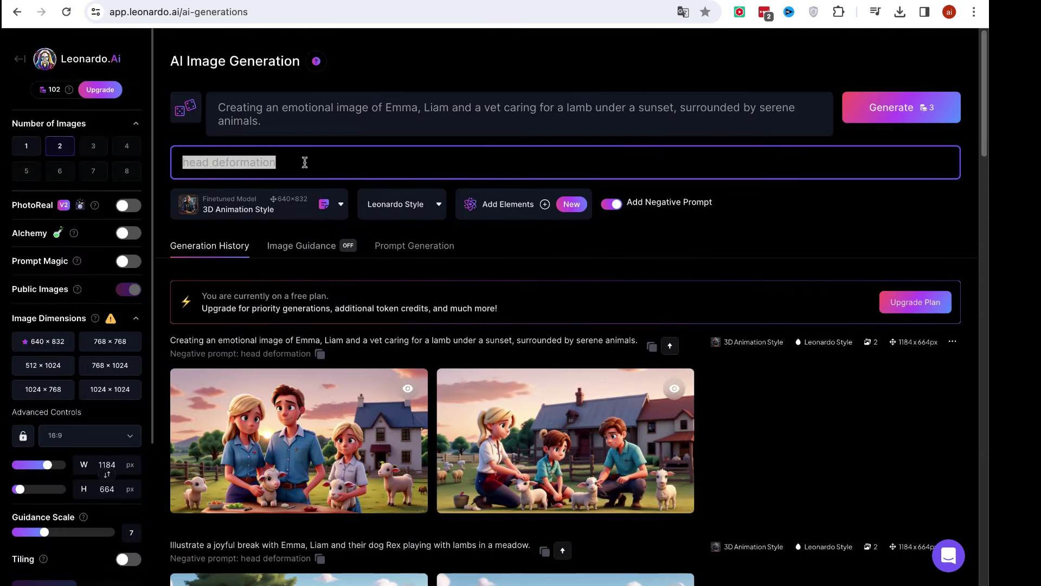
pyautogui.write('def')
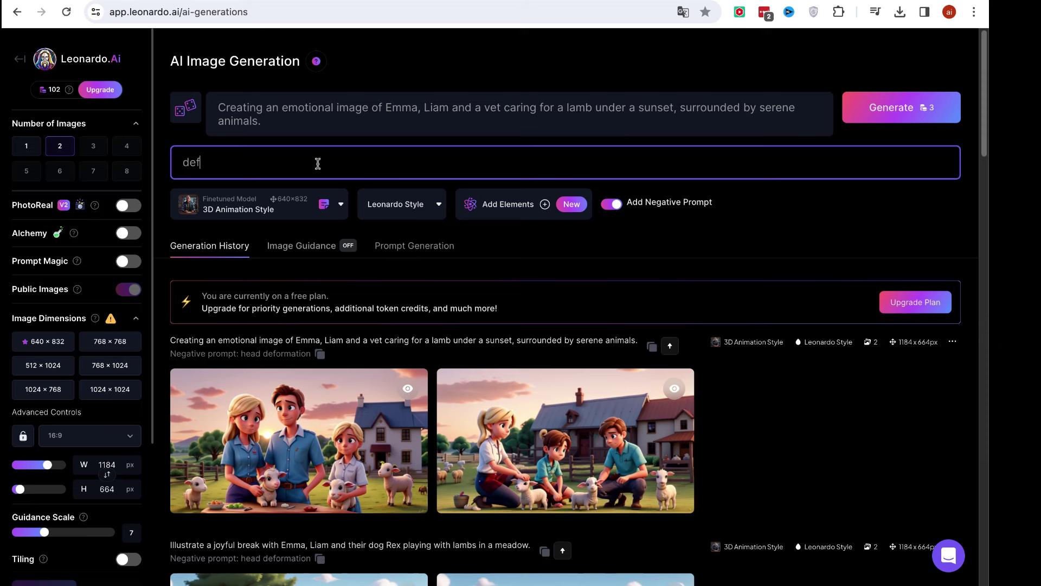
pyautogui.write('orùa')
# - Inspect the sunset image of three people standing with lambs at full size, and generate two new images from the scene 4 prompt
pyautogui.click(371, 434)
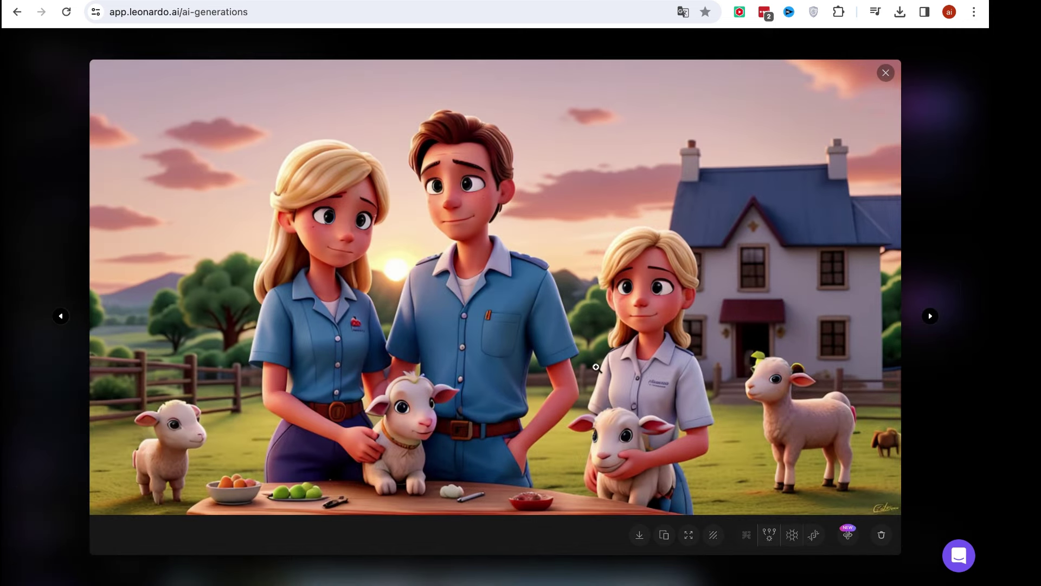
pyautogui.click(885, 73)
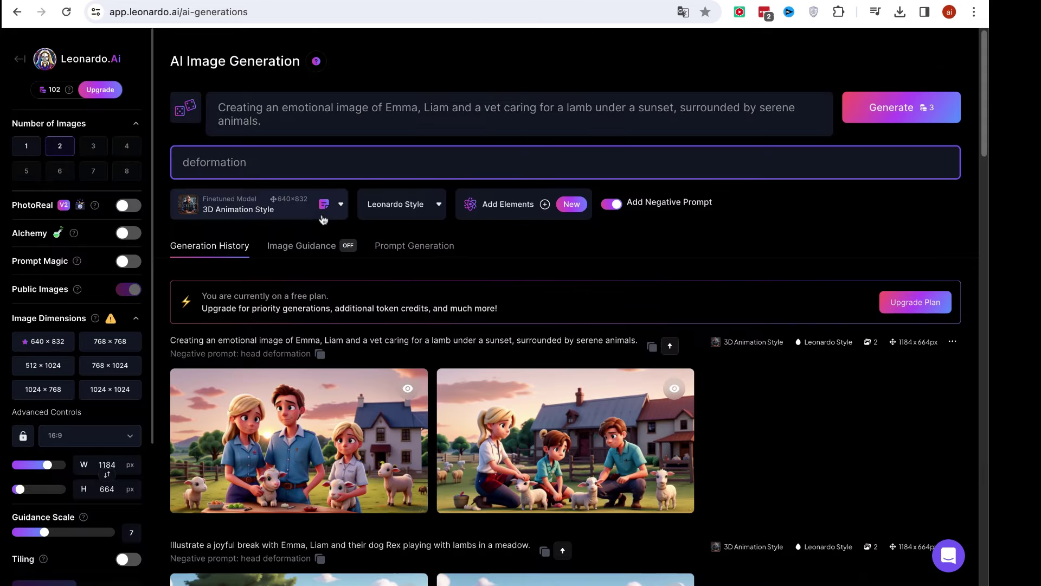
pyautogui.click(418, 106)
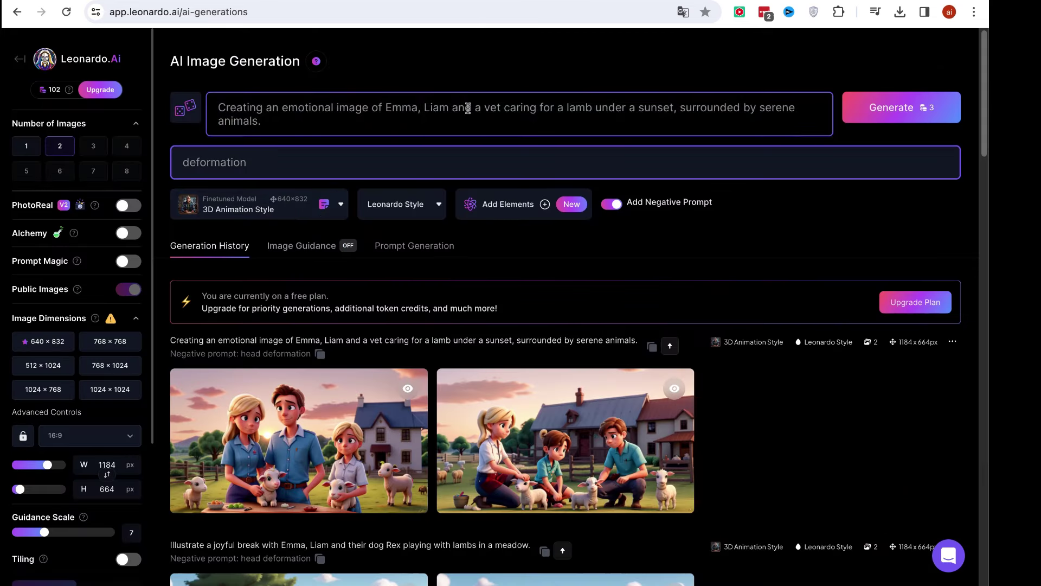
pyautogui.scroll(-5, 504, 396)
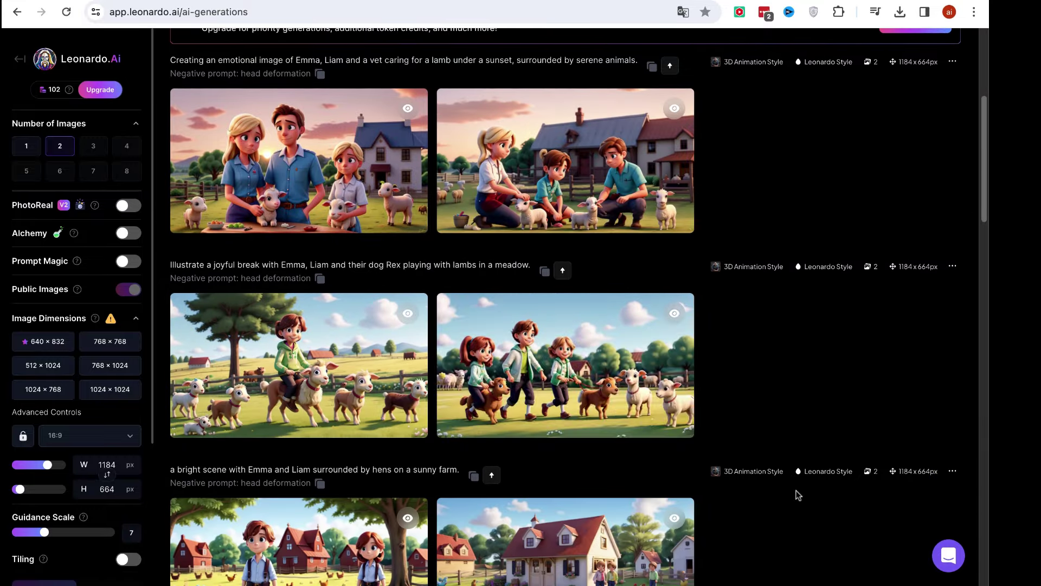
pyautogui.scroll(5, 734, 114)
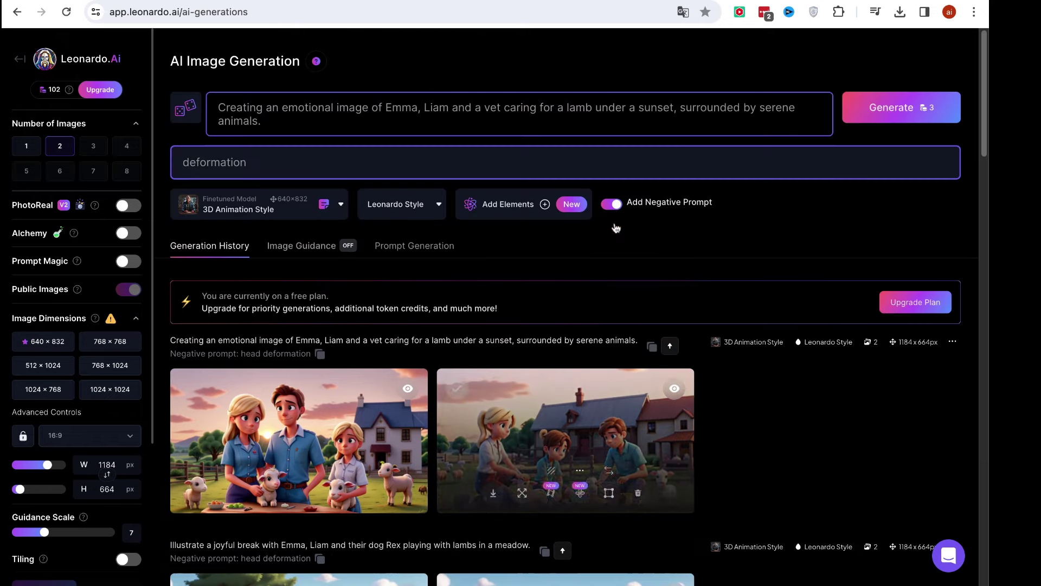
pyautogui.click(922, 108)
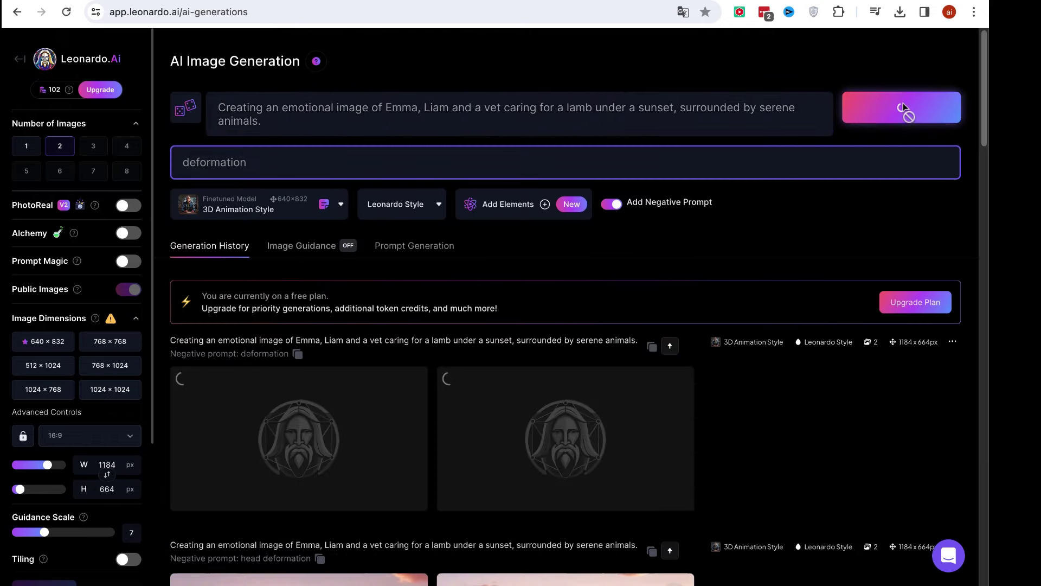
# - Recheck the earlier meadow prompt with the dog Rex and its image of the child riding a lamb at full size
pyautogui.scroll(-10, 437, 249)
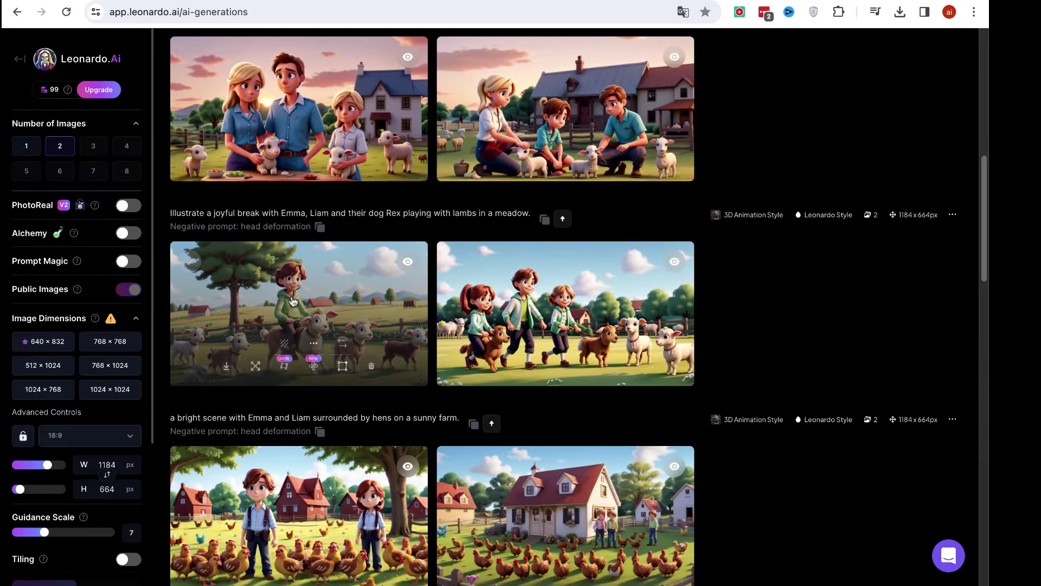
pyautogui.tripleClick(340, 214)
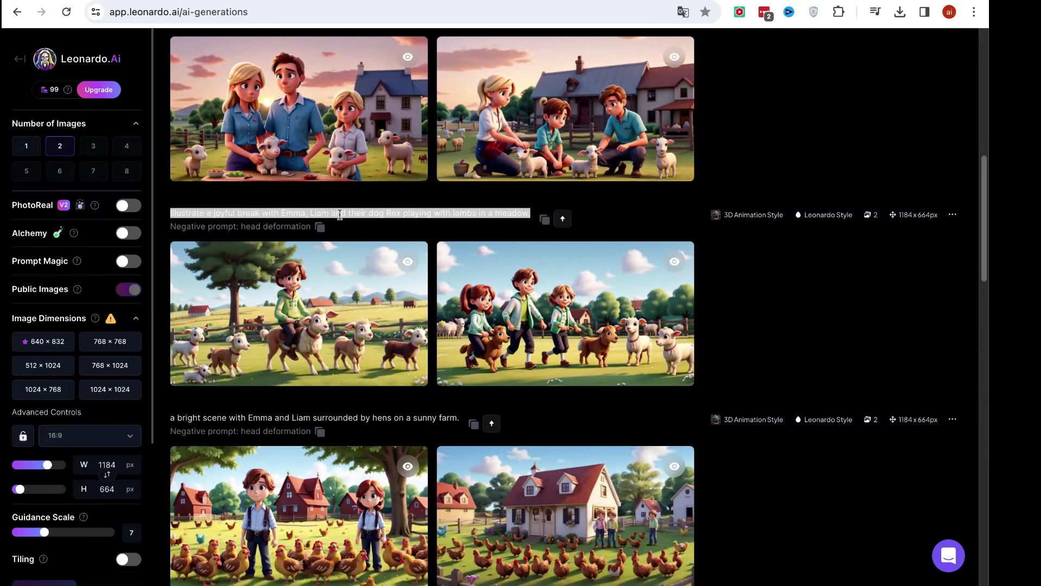
pyautogui.click(383, 222)
pyautogui.click(288, 328)
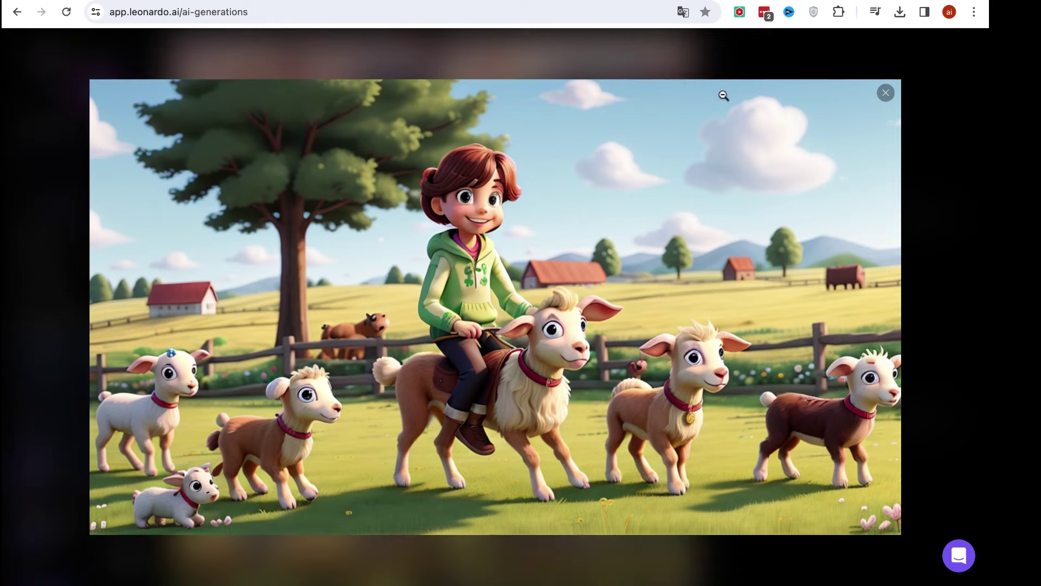
pyautogui.click(885, 94)
pyautogui.scroll(-2, 582, 237)
pyautogui.scroll(1, 582, 237)
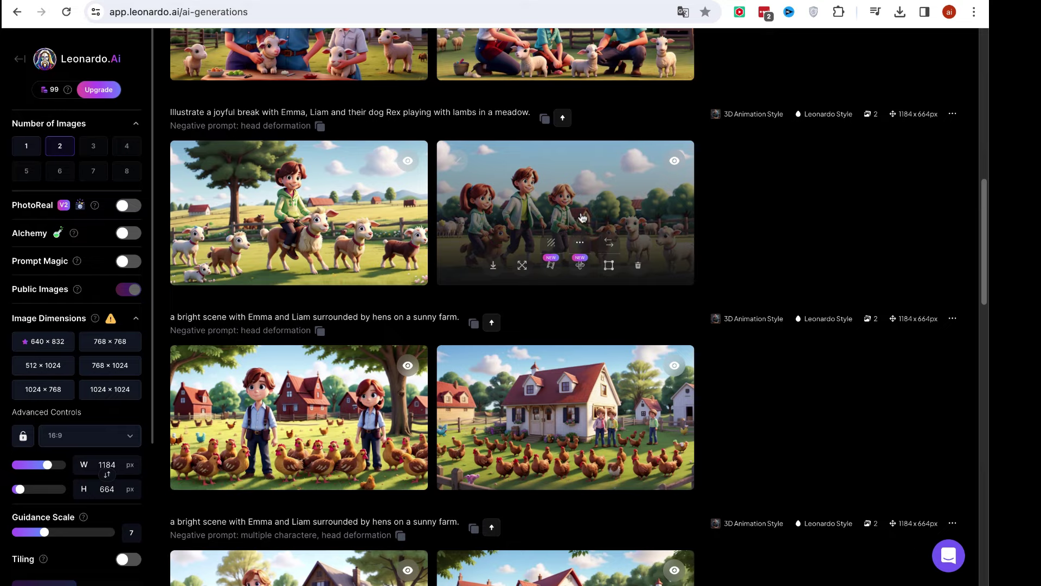
# - Examine both new sunset images generated with the "deformation" negative prompt at full size
pyautogui.scroll(15, 582, 217)
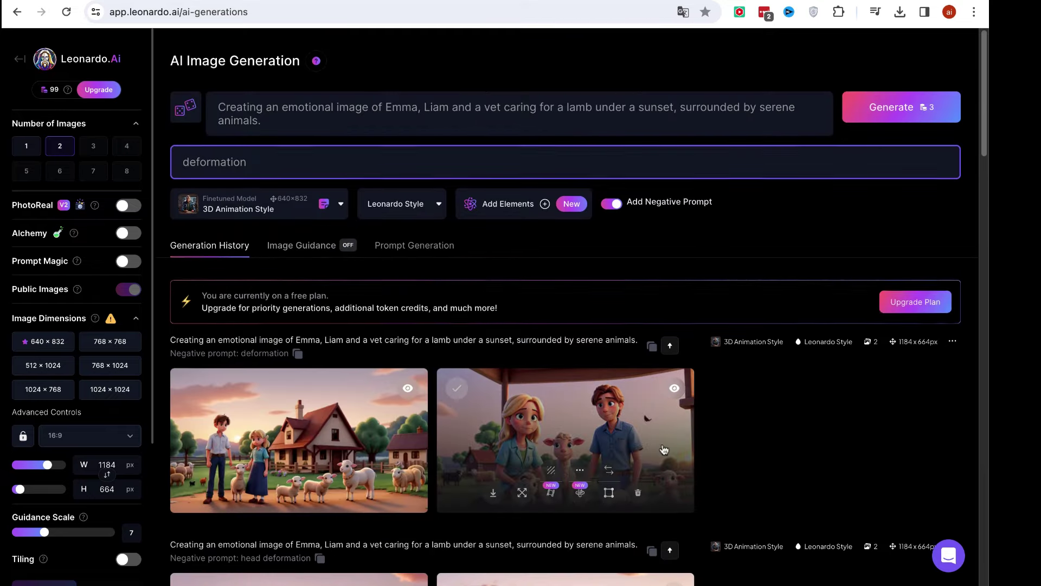
pyautogui.scroll(-4, 664, 449)
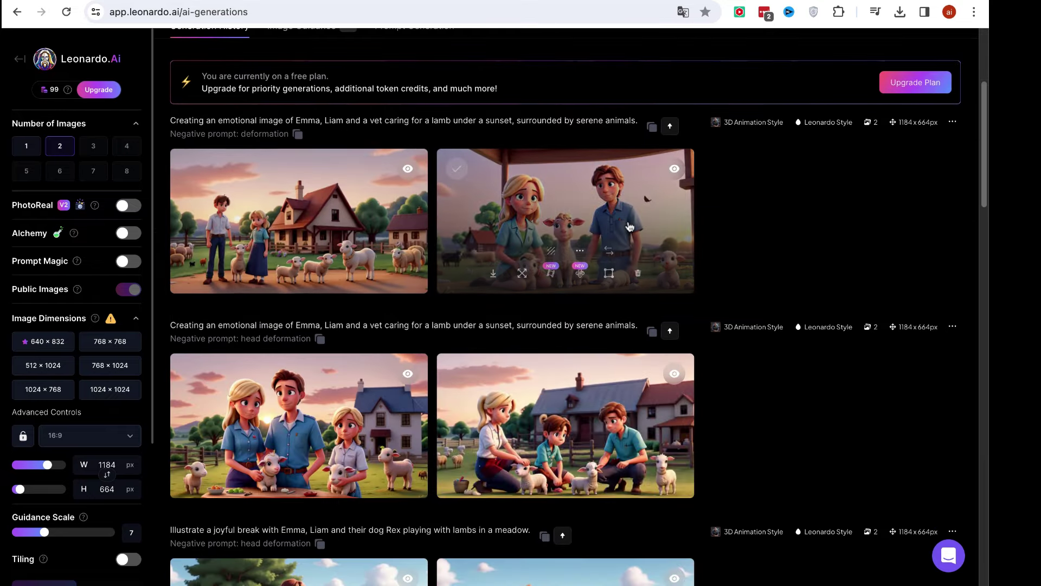
pyautogui.click(598, 209)
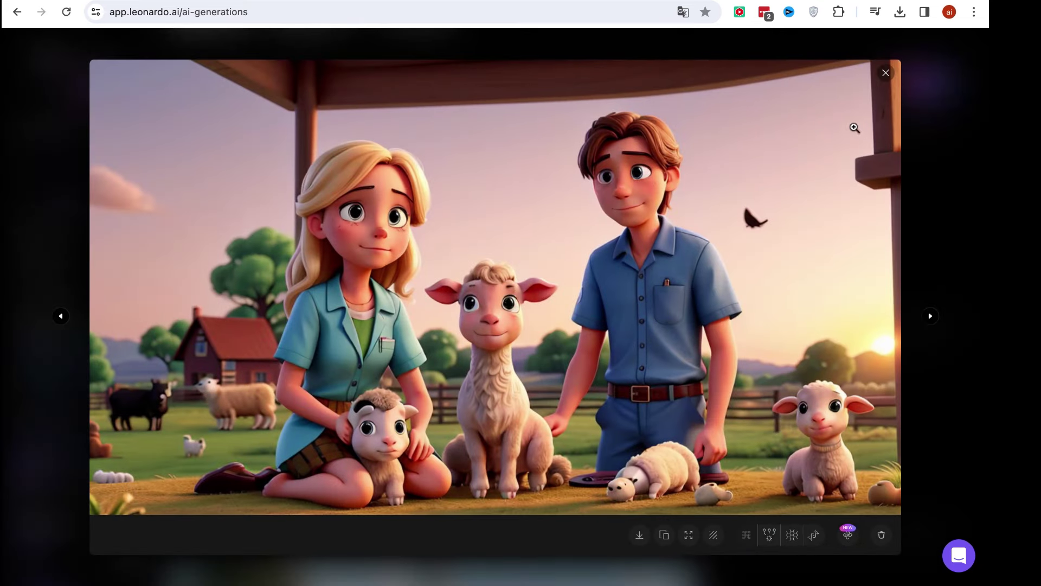
pyautogui.click(885, 73)
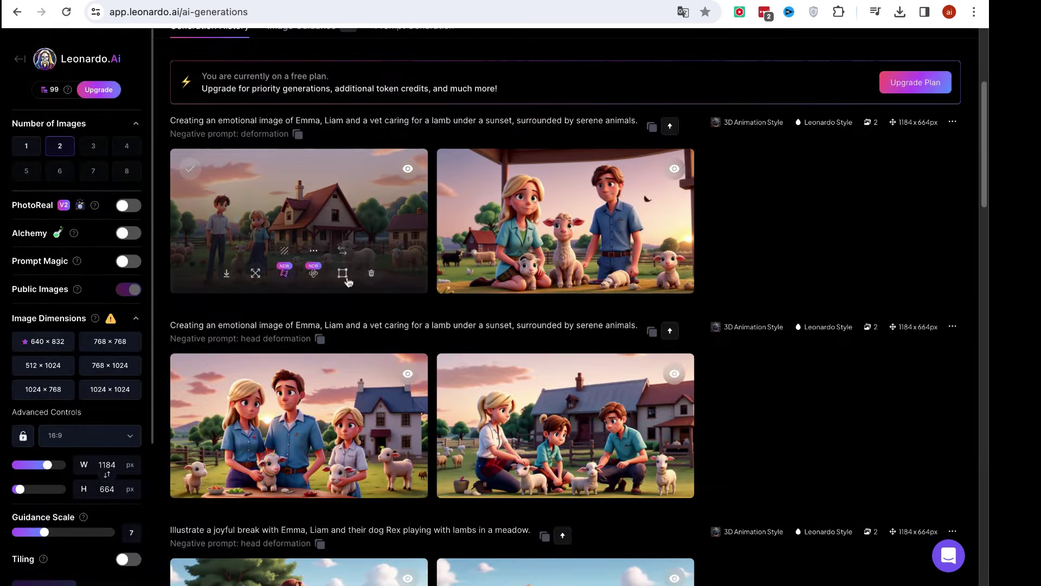
pyautogui.click(368, 203)
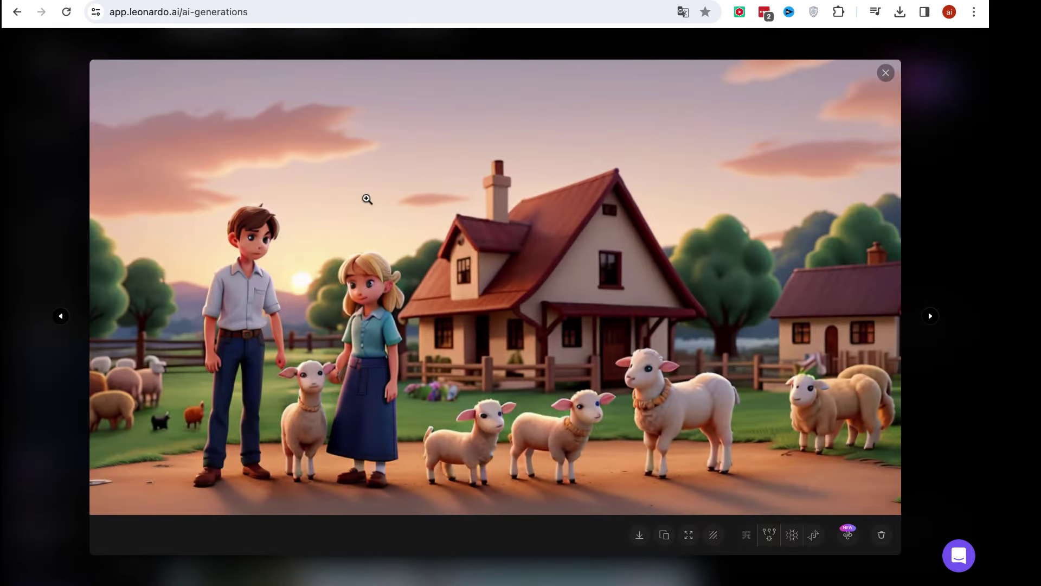
pyautogui.click(889, 77)
pyautogui.scroll(5, 434, 266)
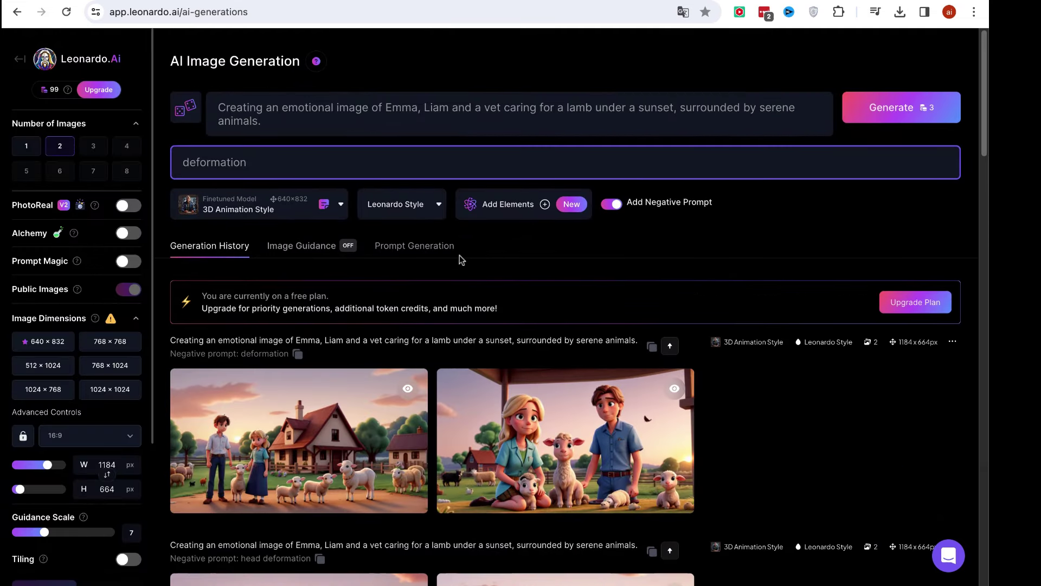
# - Reword the prompt's characters as "Emma and Liam the young boy and a vet" and generate two new images
pyautogui.click(452, 114)
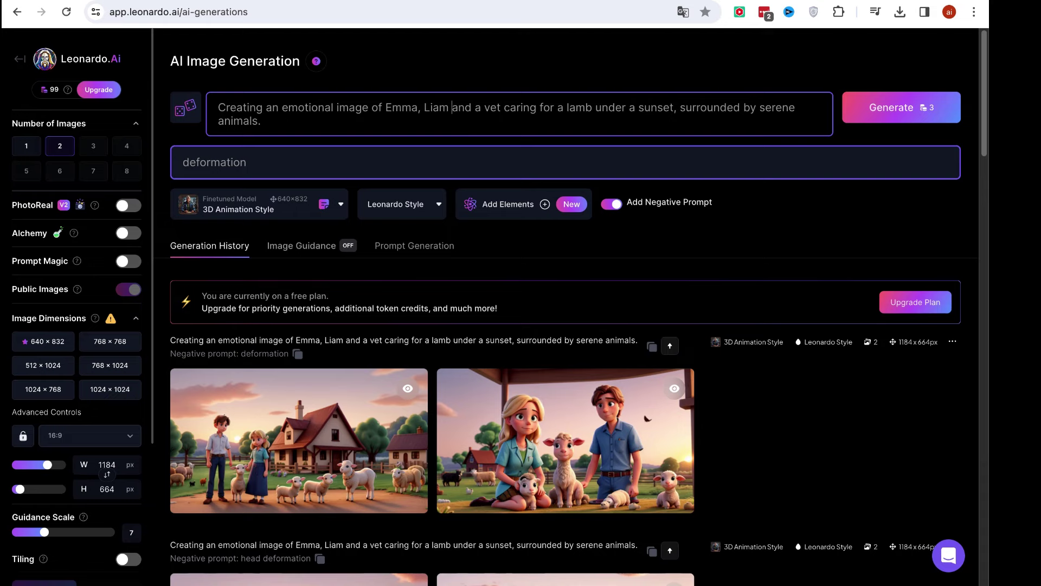
pyautogui.press('BackSpace')
pyautogui.press('BackSpace')
pyautogui.press('BackSpace')
pyautogui.press('BackSpace')
pyautogui.press('BackSpace')
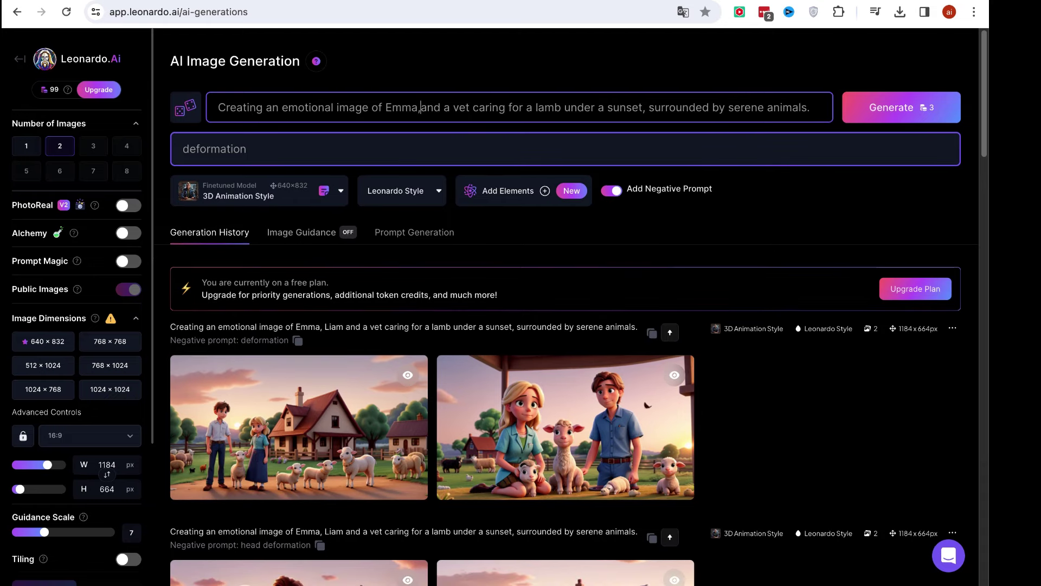
pyautogui.press('BackSpace')
pyautogui.write('and ')
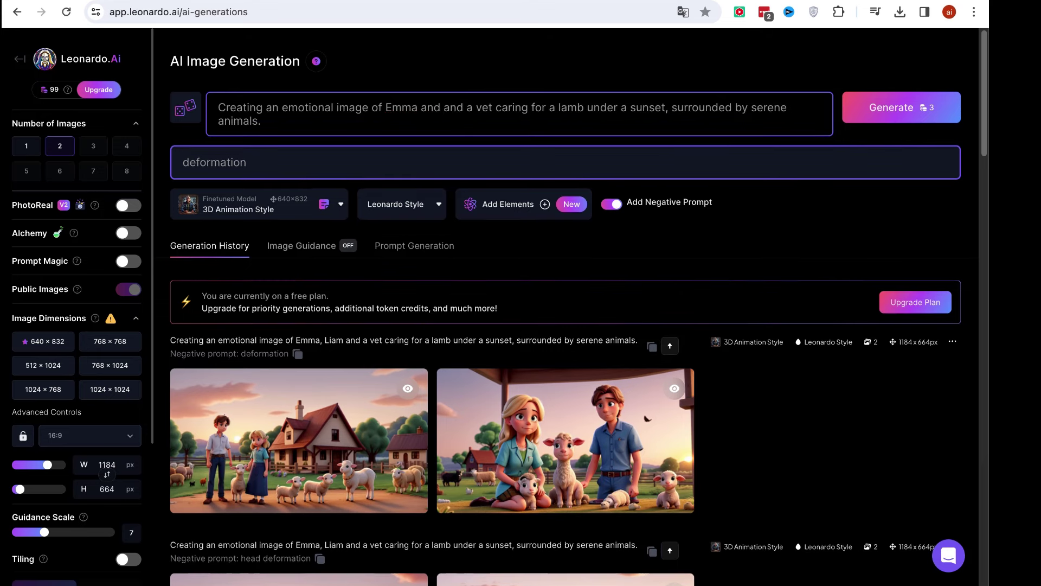
pyautogui.write('Liam the ')
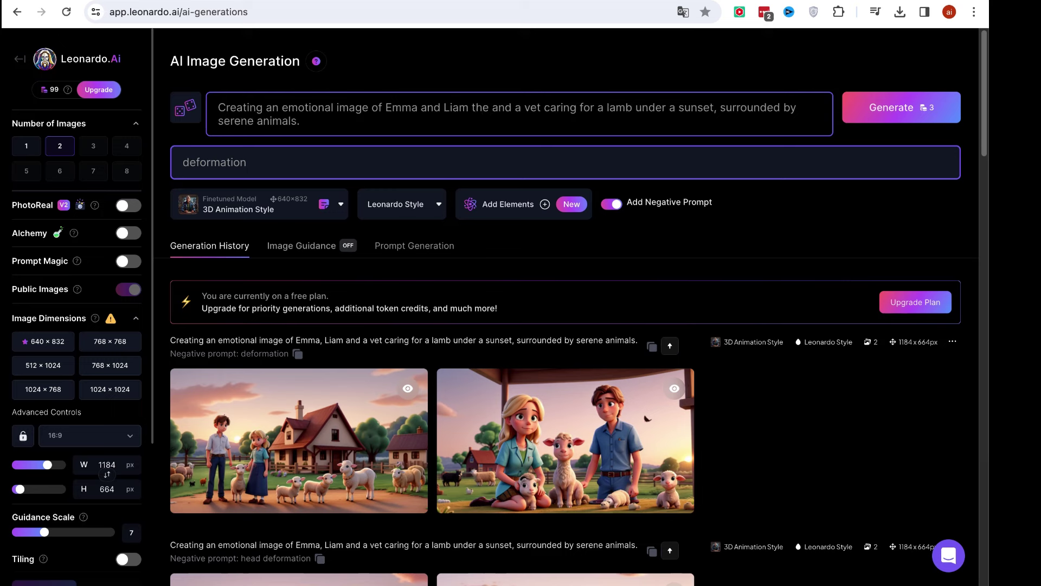
pyautogui.write('young ')
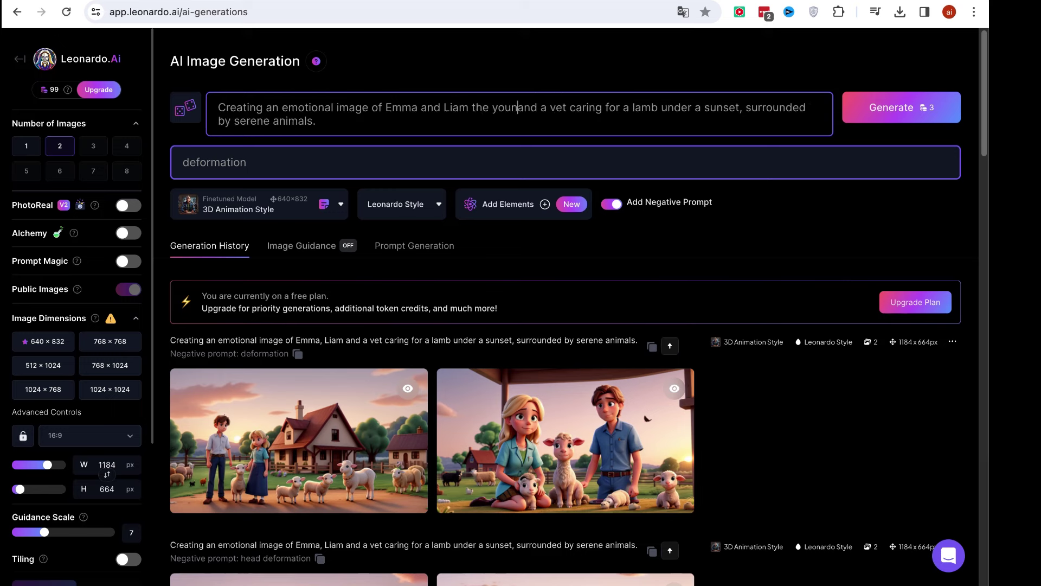
pyautogui.write('boy')
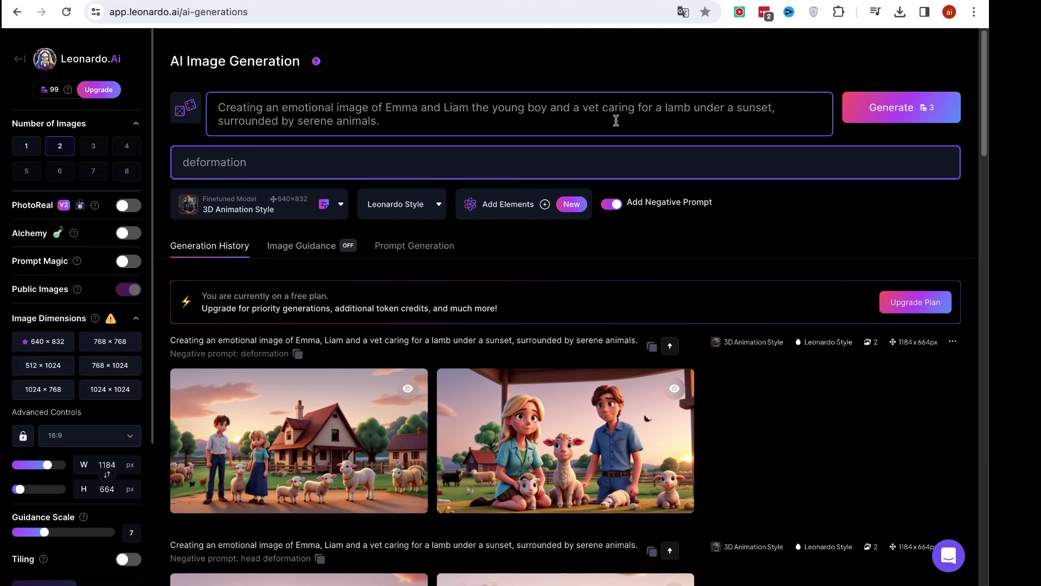
pyautogui.click(919, 109)
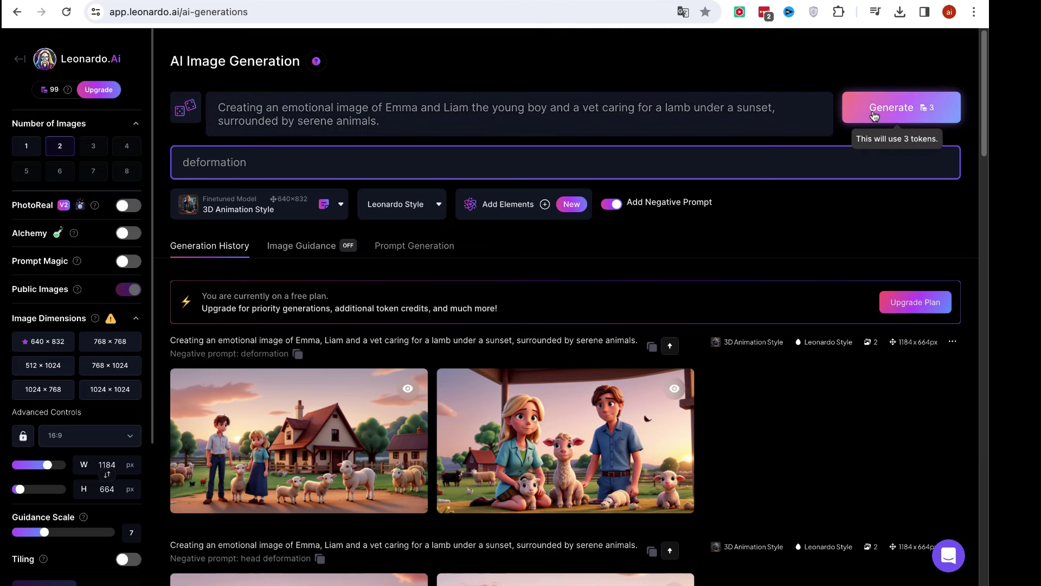
pyautogui.scroll(-4, 509, 350)
pyautogui.scroll(4, 509, 350)
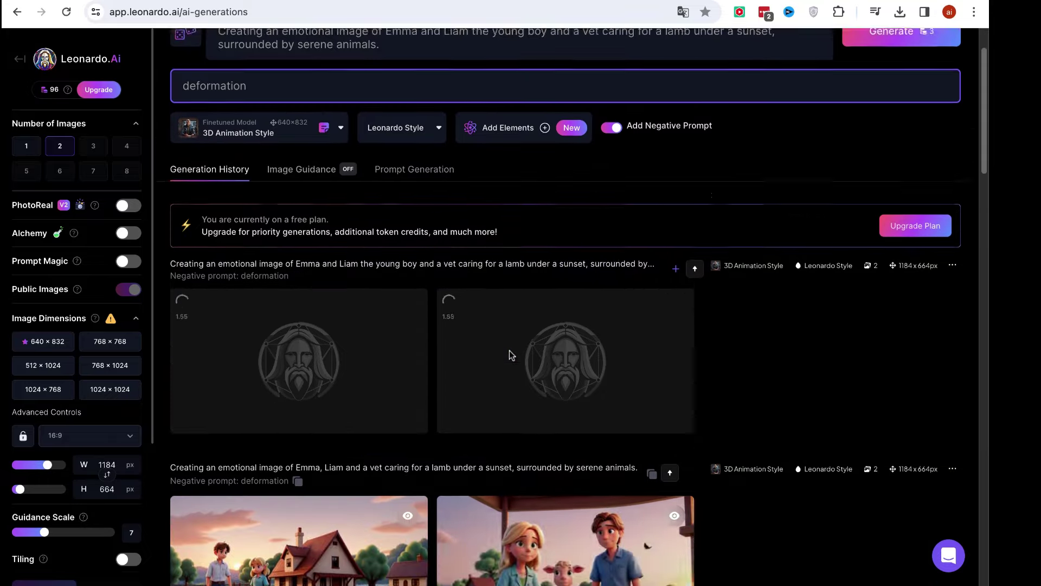
# - Wait for the two new sunset images and examine the one of two boys with lambs at full size
pyautogui.scroll(-4, 512, 350)
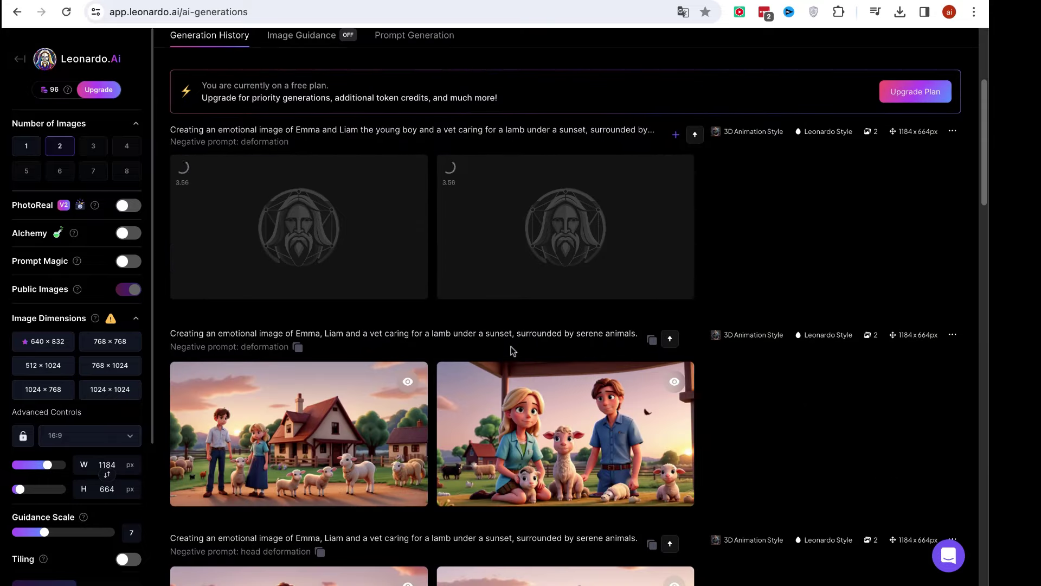
pyautogui.scroll(-7, 640, 392)
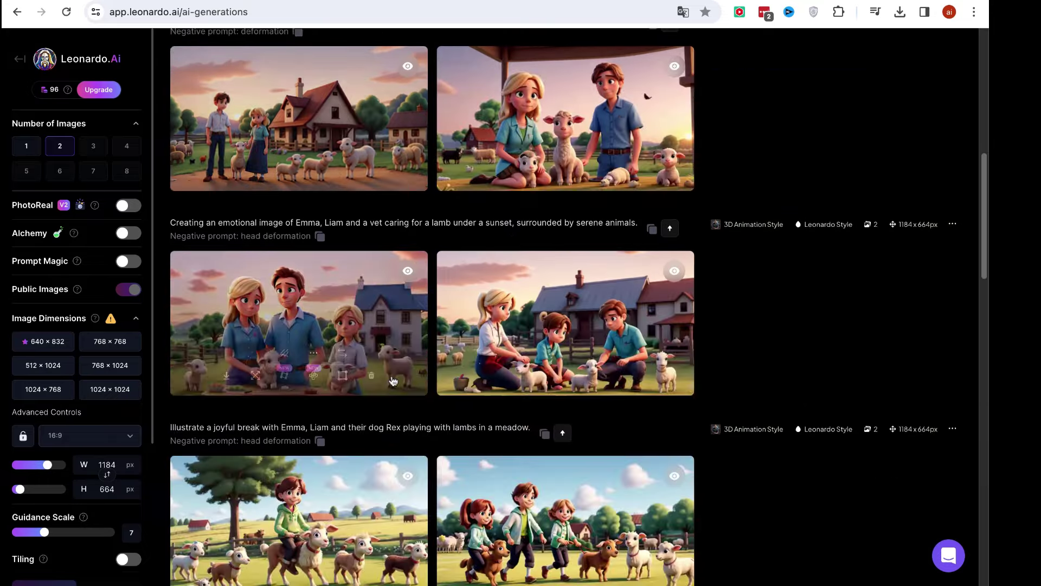
pyautogui.scroll(10, 394, 380)
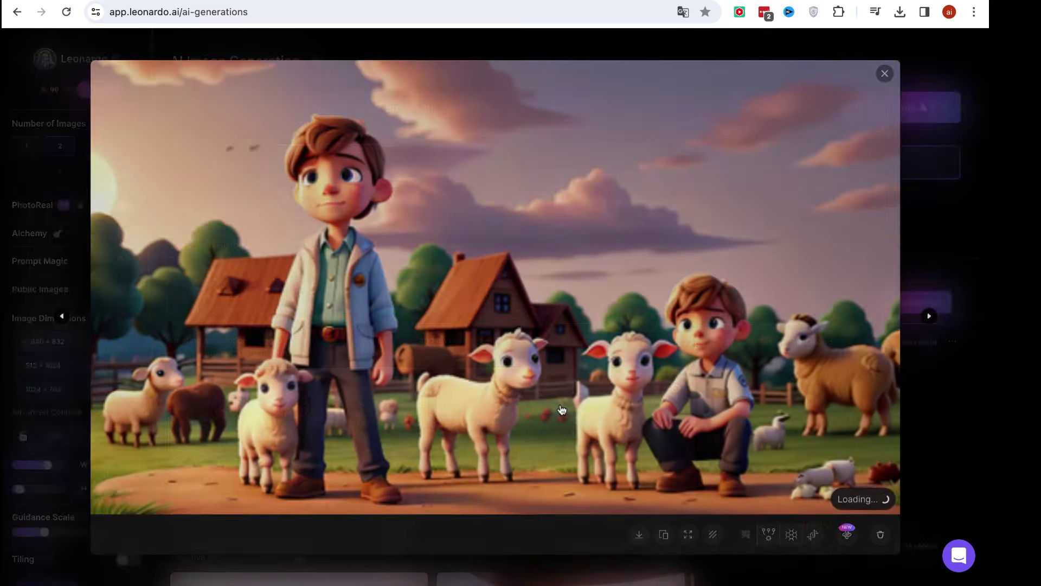
pyautogui.click(561, 410)
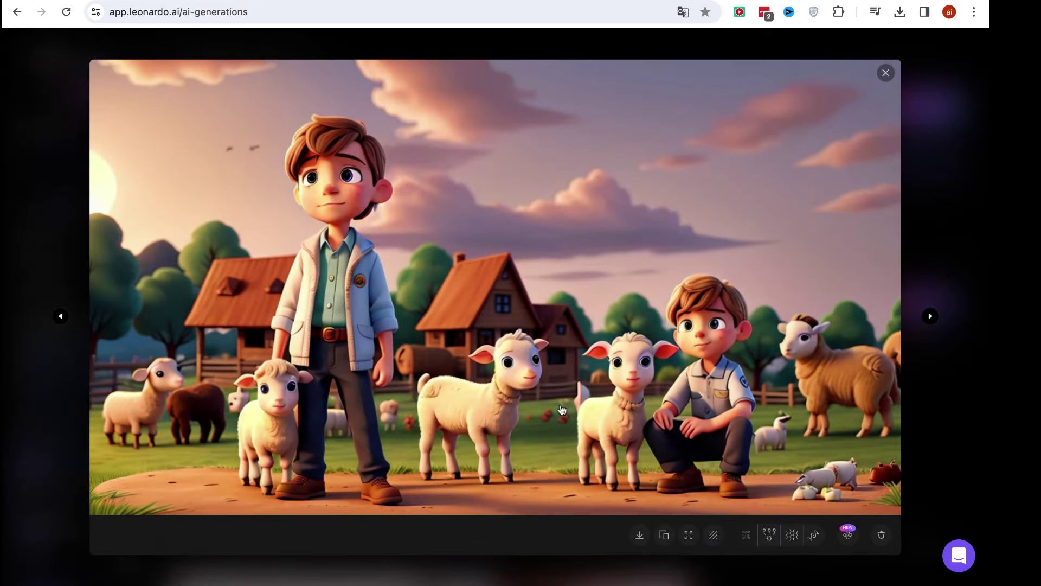
pyautogui.click(886, 76)
pyautogui.click(385, 111)
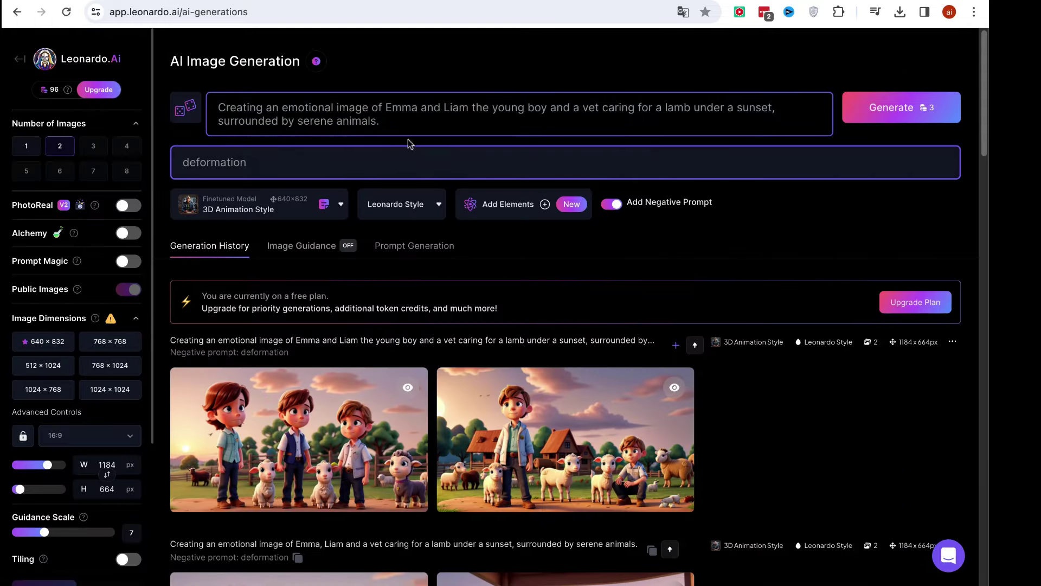
# - Look back through the generation history at the earlier farm images with hens and their prompts
pyautogui.scroll(-15, 408, 139)
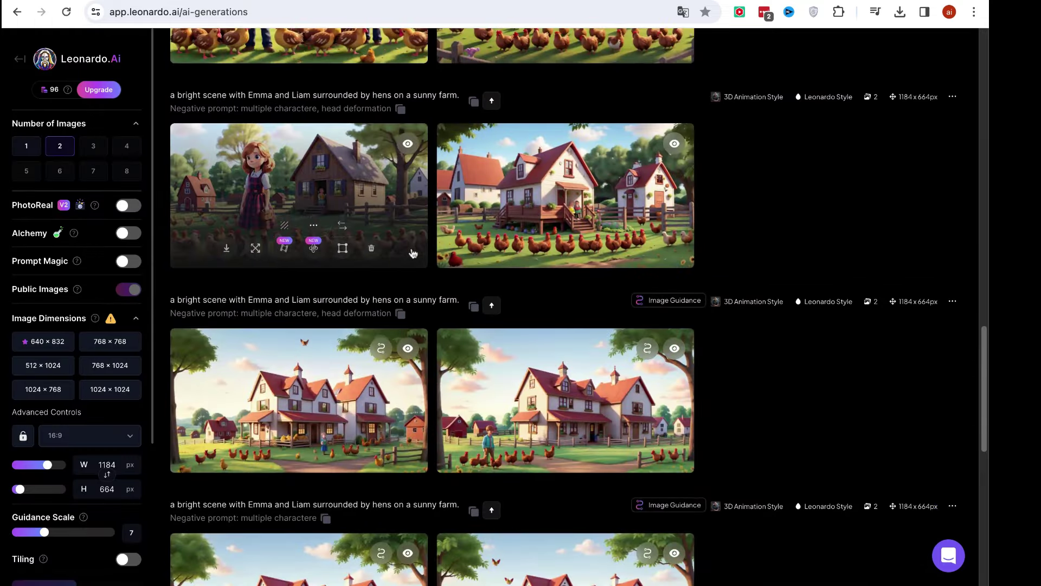
pyautogui.scroll(-10, 412, 253)
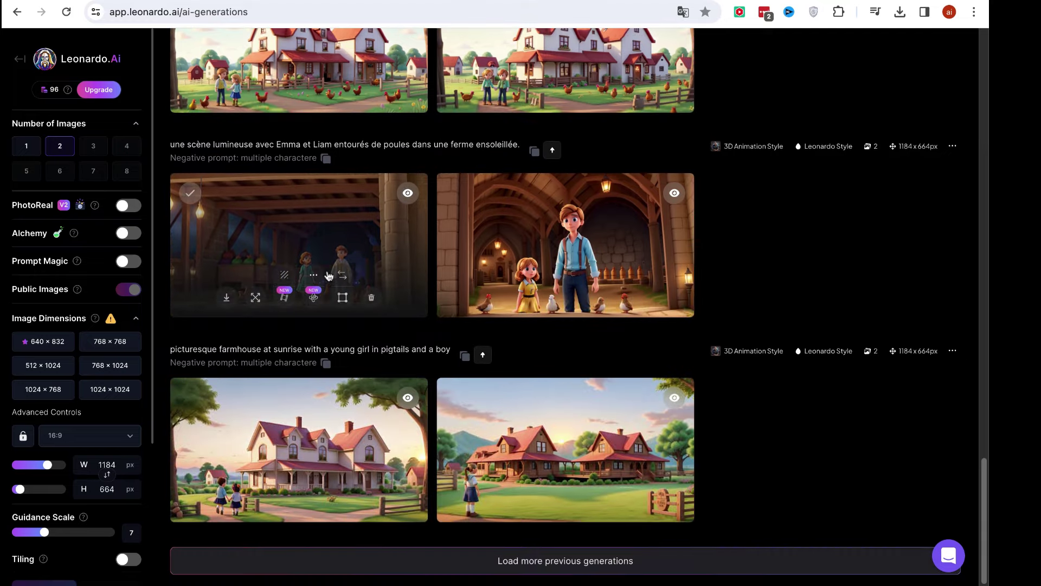
pyautogui.scroll(1, 328, 275)
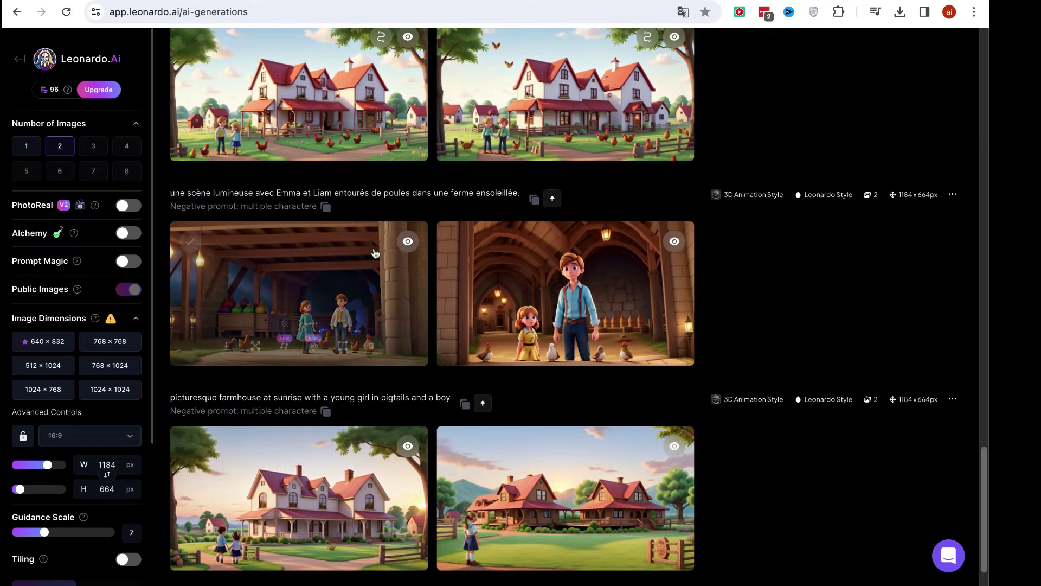
pyautogui.scroll(12, 363, 227)
pyautogui.scroll(-1, 369, 263)
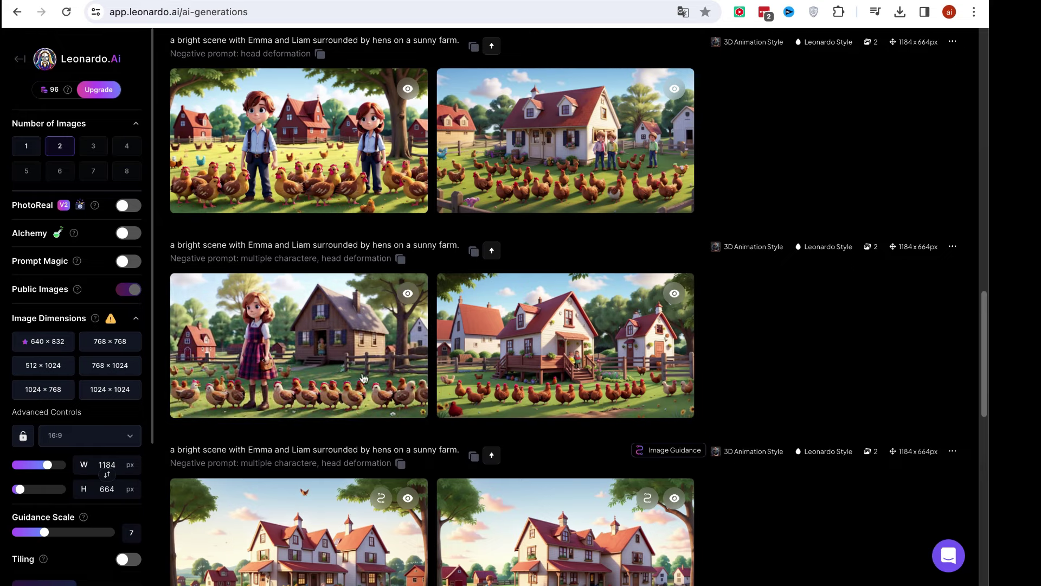
pyautogui.scroll(-2, 345, 428)
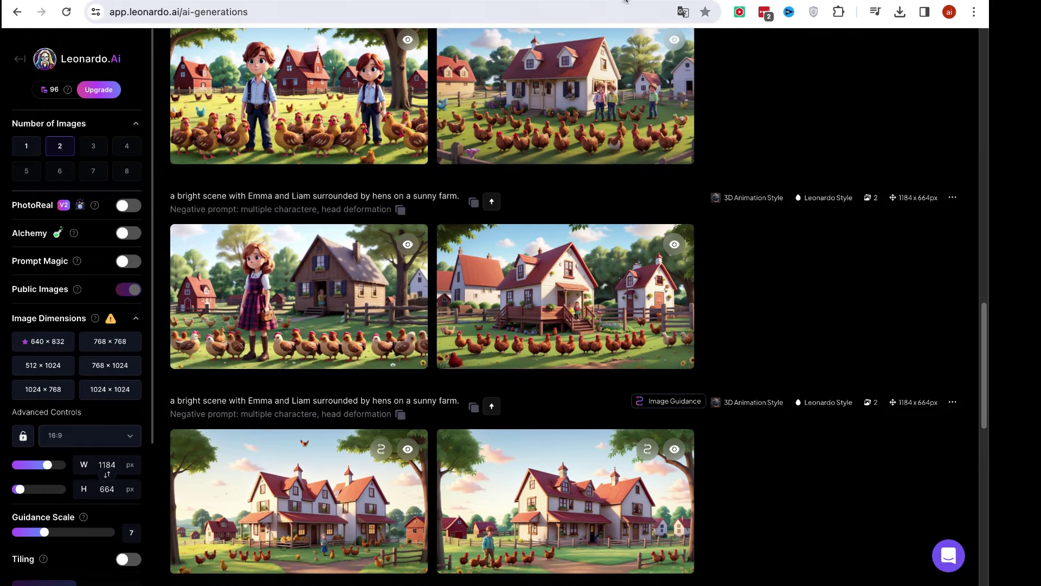
# - Switch to the ChatGPT conversation and look through the story's scene prompts for how Emma and Liam are described
pyautogui.hotkey('ctrl', 'Tab')
pyautogui.click(587, 205)
pyautogui.scroll(5, 607, 227)
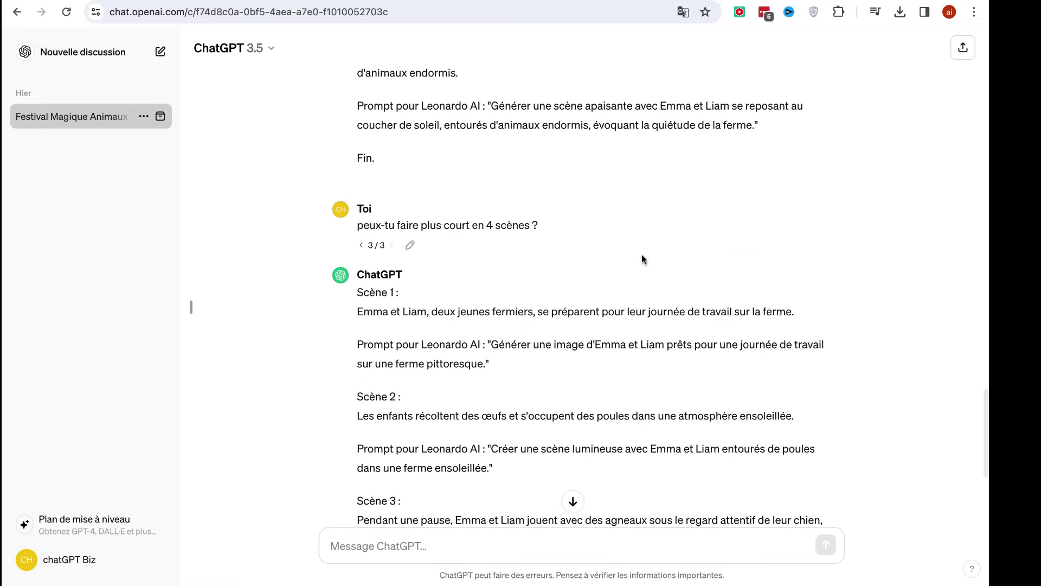
pyautogui.scroll(3, 691, 336)
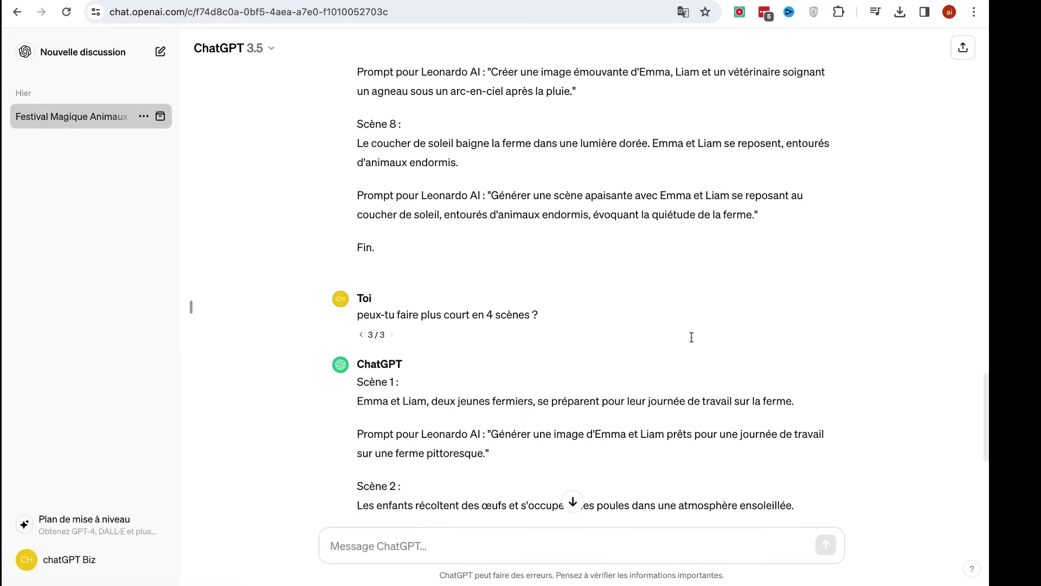
pyautogui.scroll(-10, 682, 320)
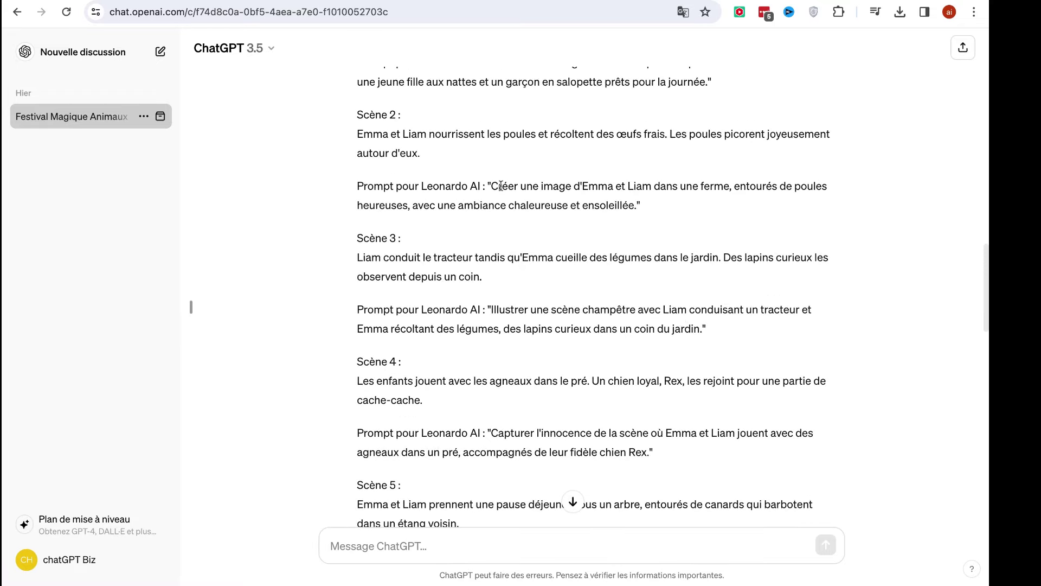
pyautogui.scroll(5, 500, 186)
pyautogui.scroll(-2, 559, 317)
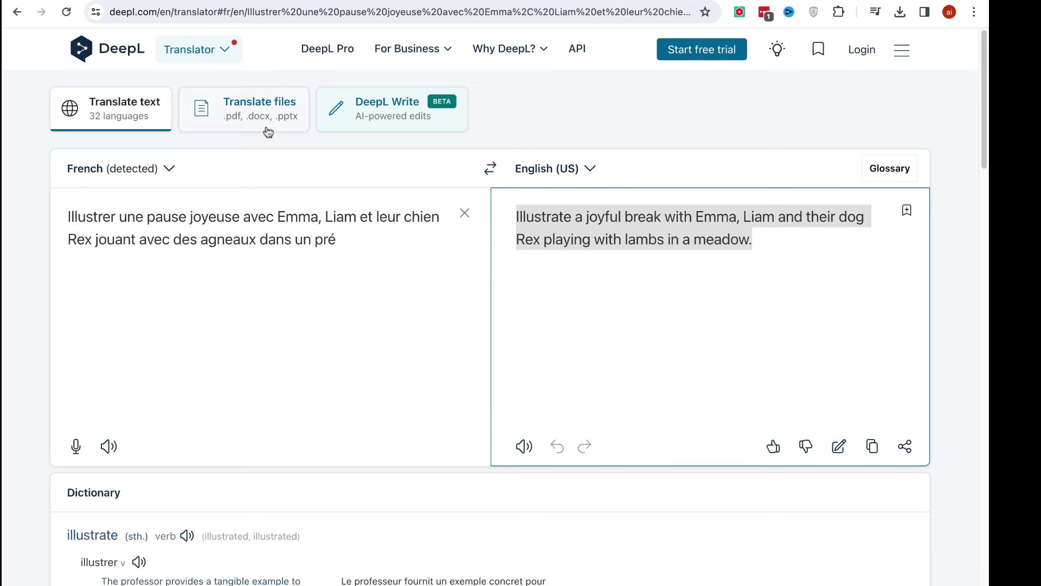
# - In DeepL, replace the French text with "une jeune fille avec des couettte" and copy its English translation
pyautogui.click(309, 239)
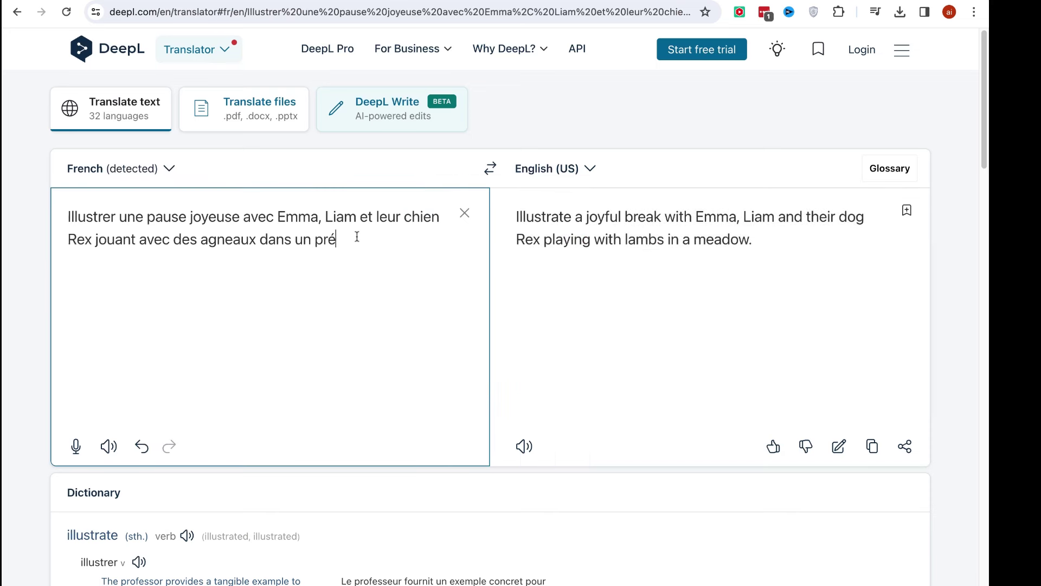
pyautogui.tripleClick(379, 240)
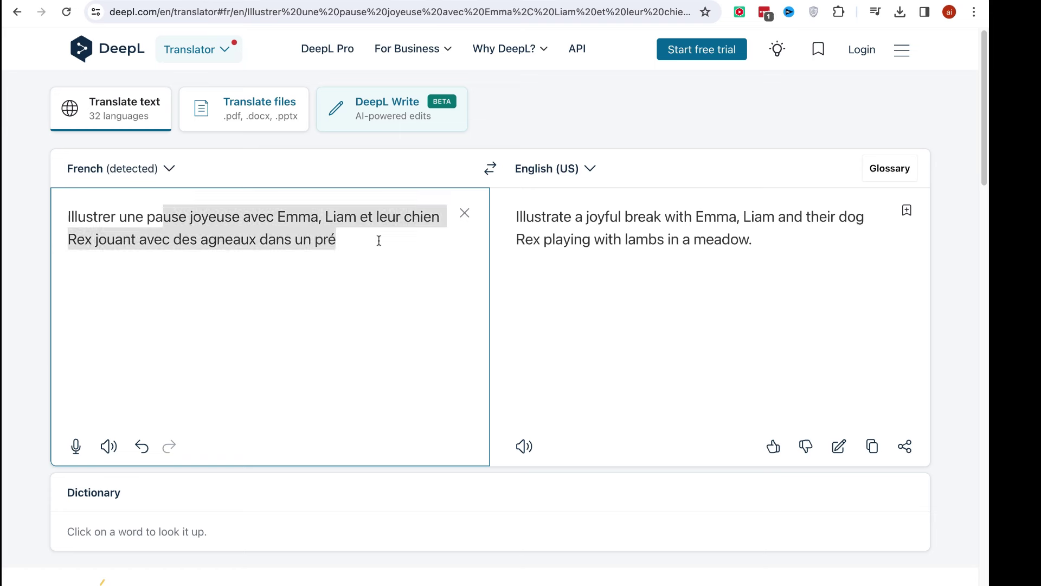
pyautogui.write('une ')
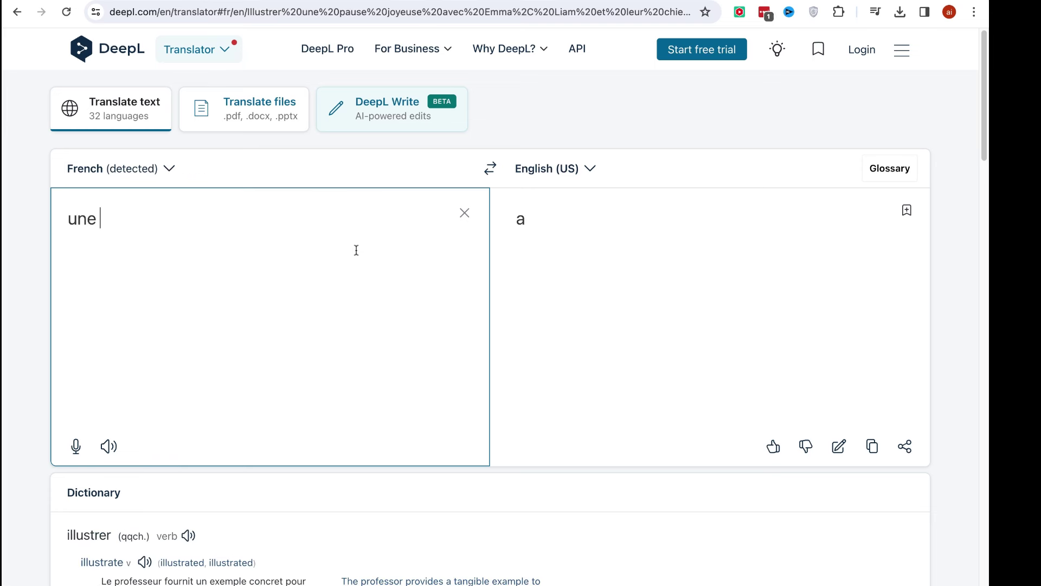
pyautogui.write('jeune fill')
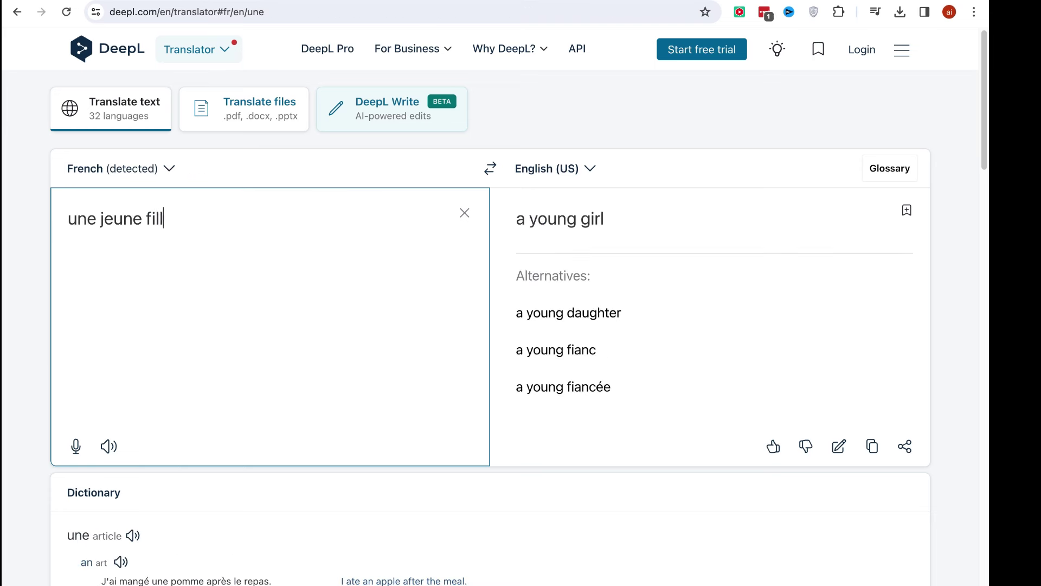
pyautogui.write('e avec des')
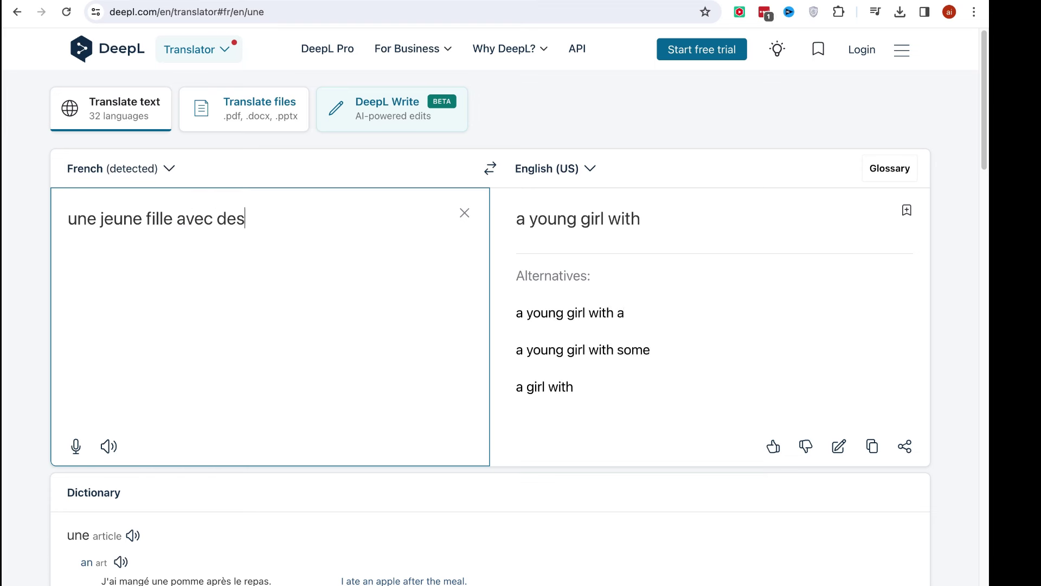
pyautogui.write(' couettte')
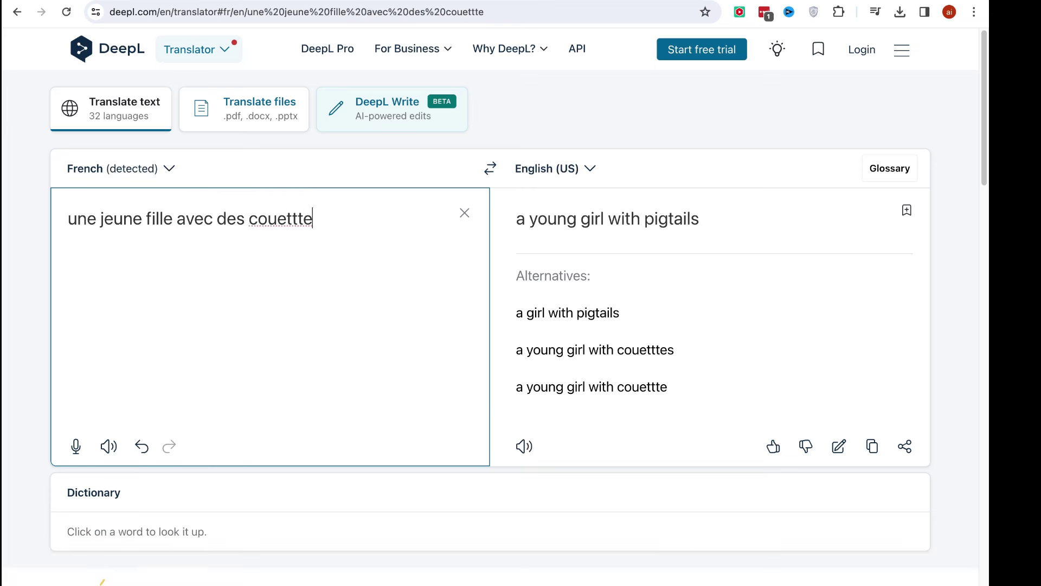
pyautogui.click(571, 211)
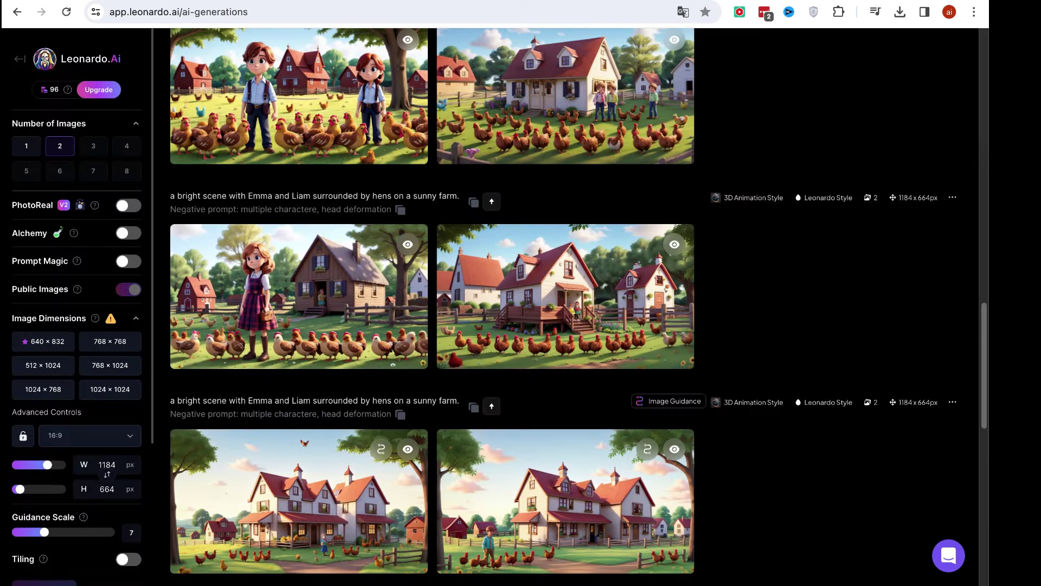
# - Back in Leonardo.Ai, insert ", a young girl with pigtails" after "Emma" in the prompt and generate two new images
pyautogui.scroll(15, 327, 125)
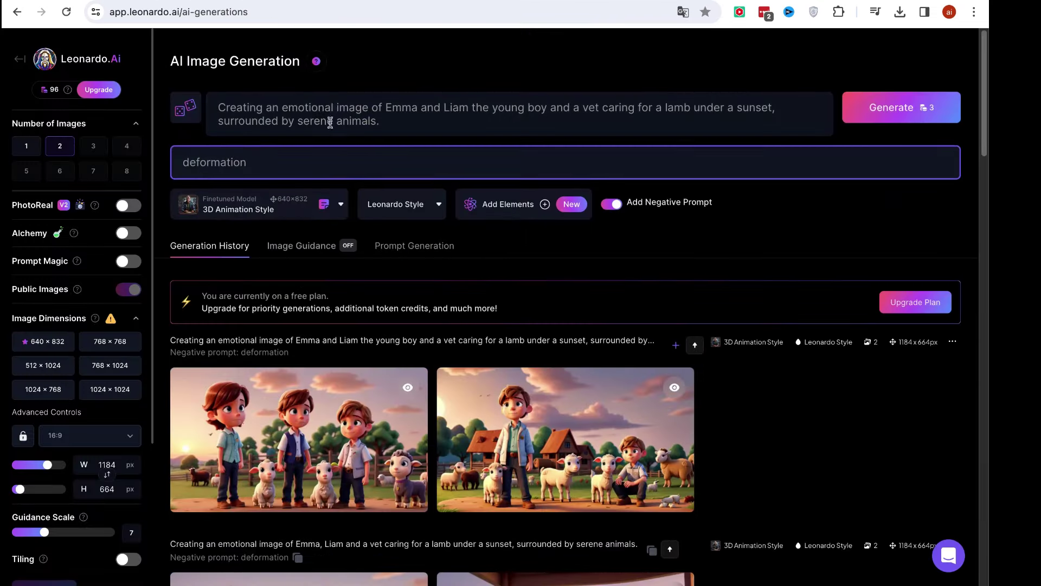
pyautogui.click(374, 112)
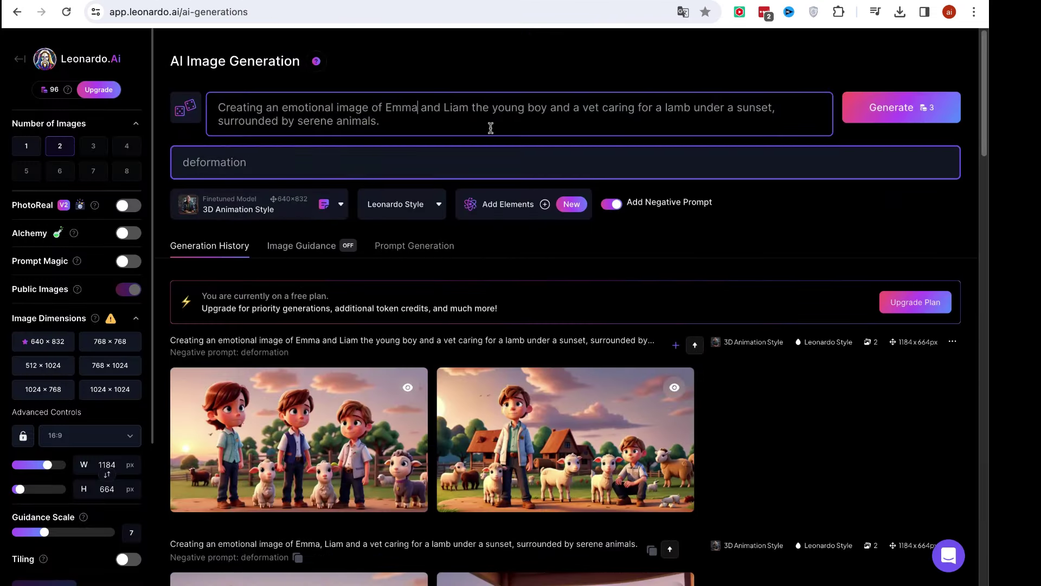
pyautogui.write(',')
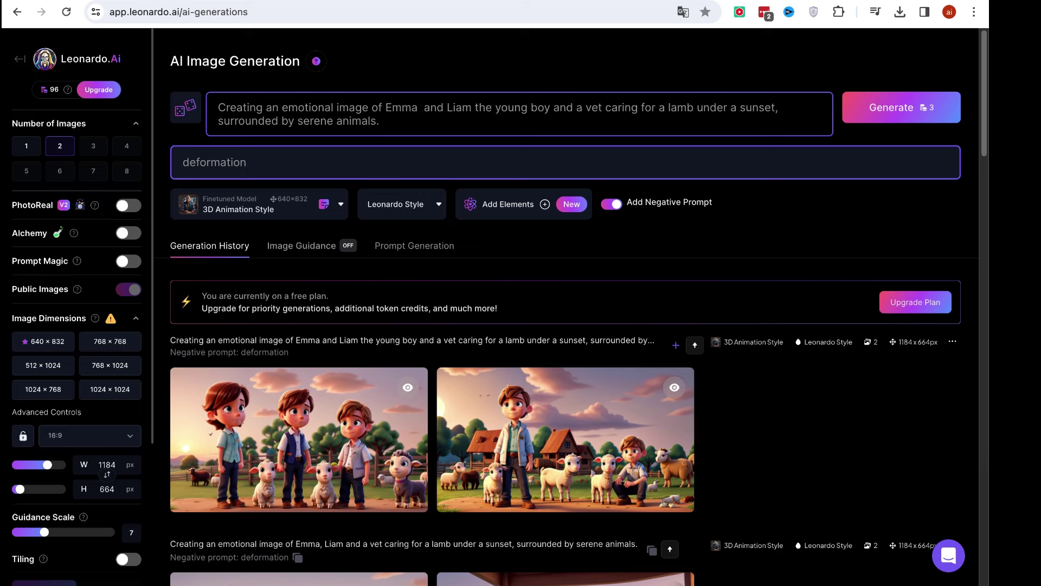
pyautogui.press('BackSpace')
pyautogui.write(', the')
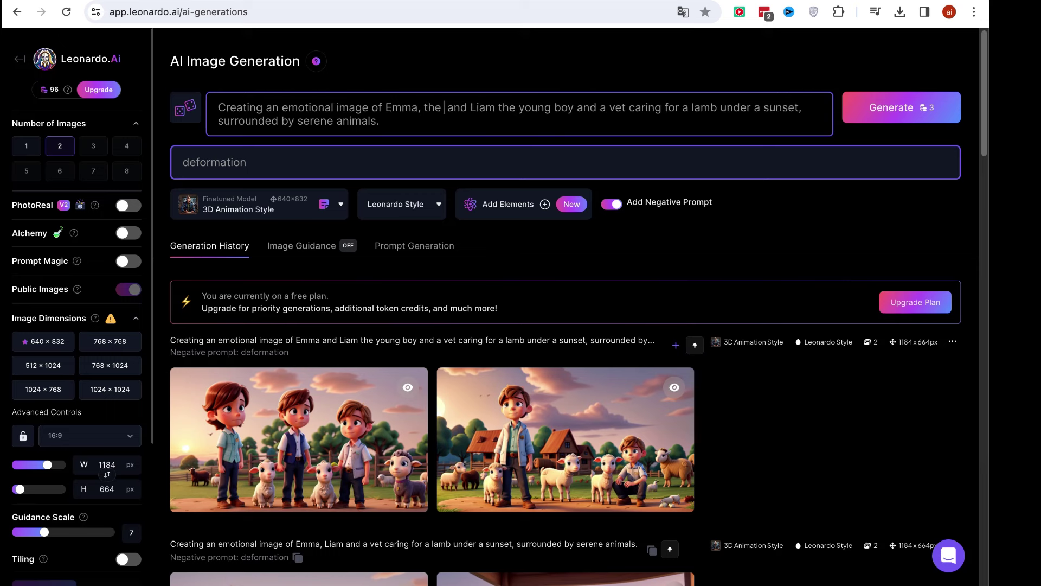
pyautogui.write('a young girl with pigtails')
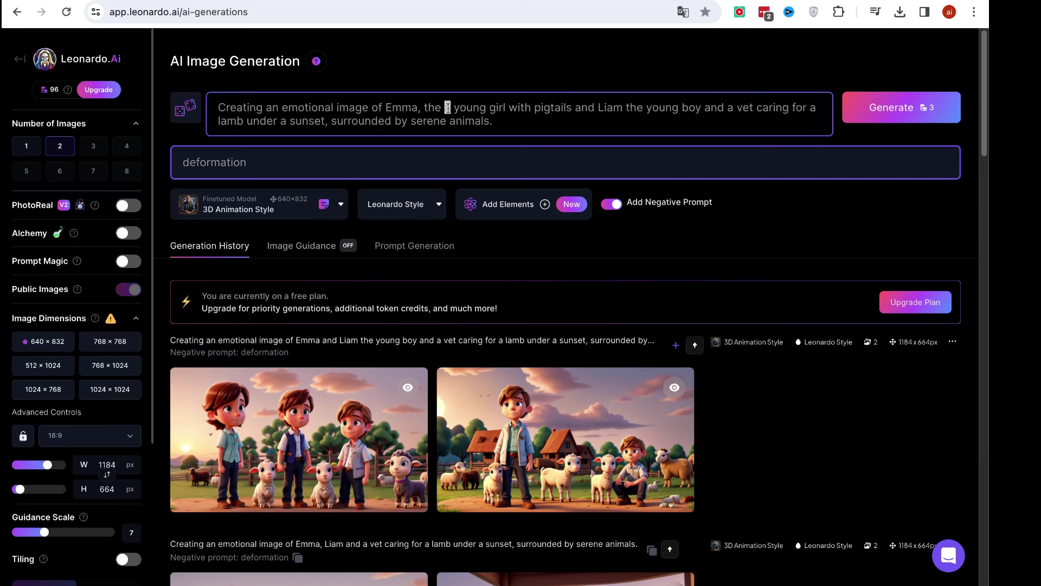
pyautogui.press('BackSpace')
pyautogui.press('BackSpace')
pyautogui.press('BackSpace')
pyautogui.press('BackSpace')
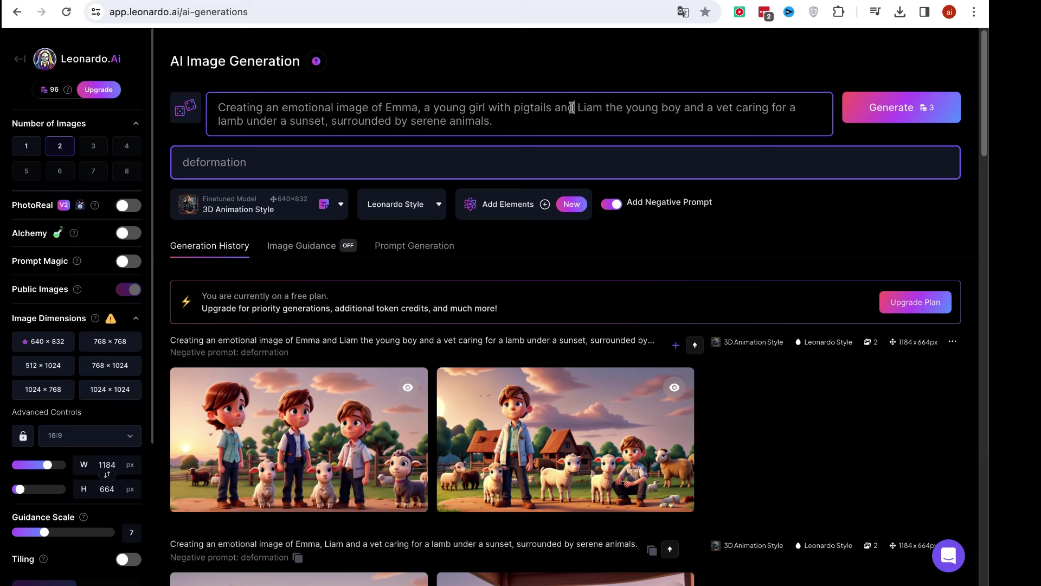
pyautogui.click(884, 117)
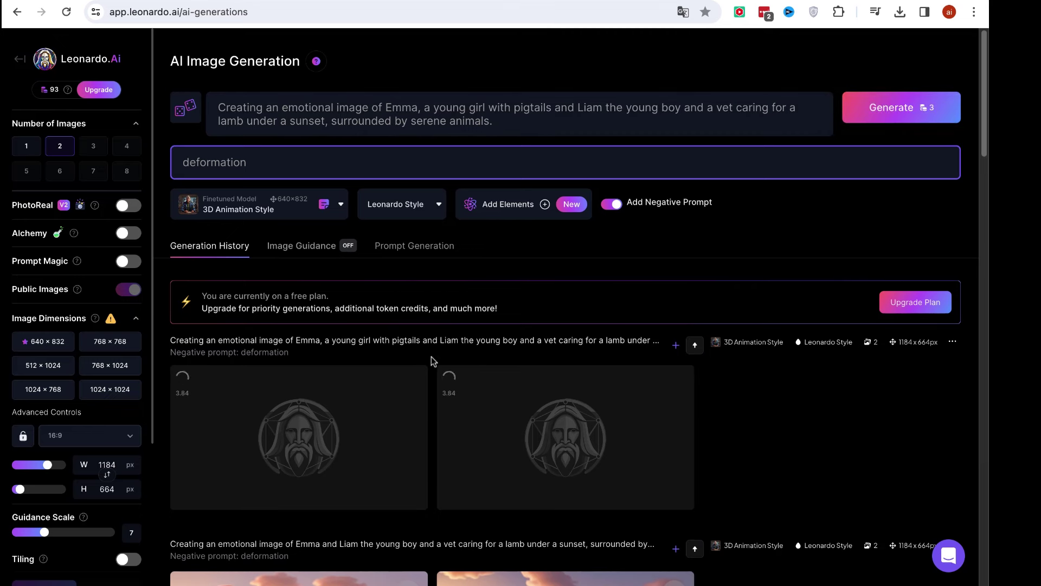
pyautogui.scroll(-1, 439, 347)
pyautogui.scroll(-2, 659, 382)
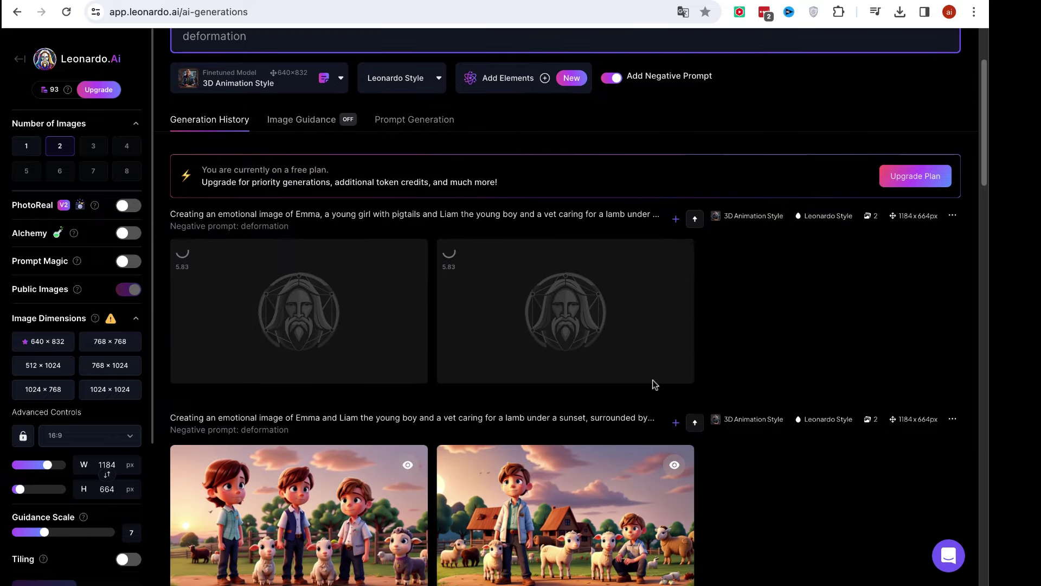
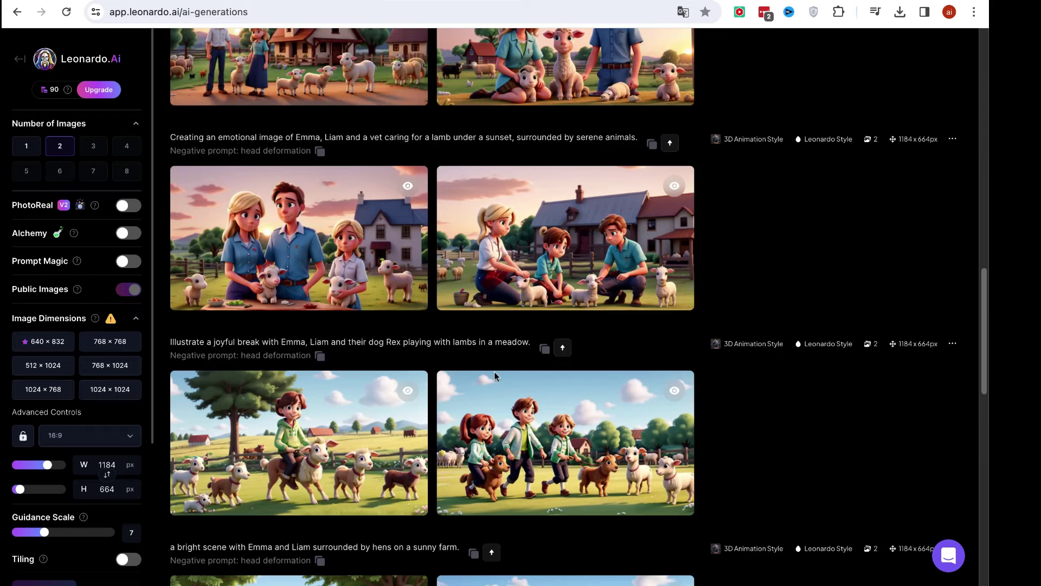
# - Reuse the earlier "Illustrate a joyful break" meadow prompt together with its "head deformation" negative prompt
pyautogui.tripleClick(323, 343)
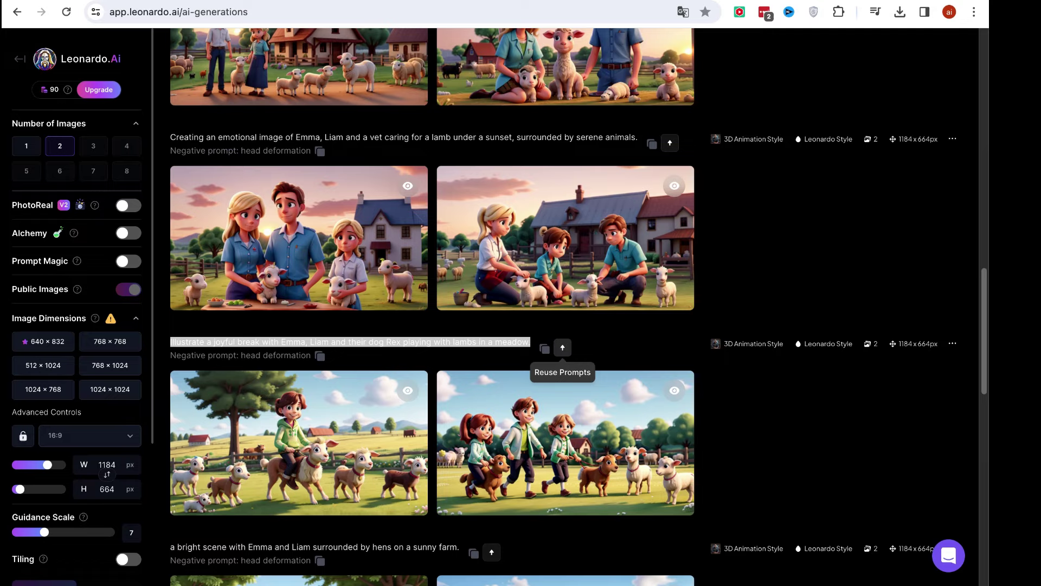
pyautogui.scroll(-1, 562, 349)
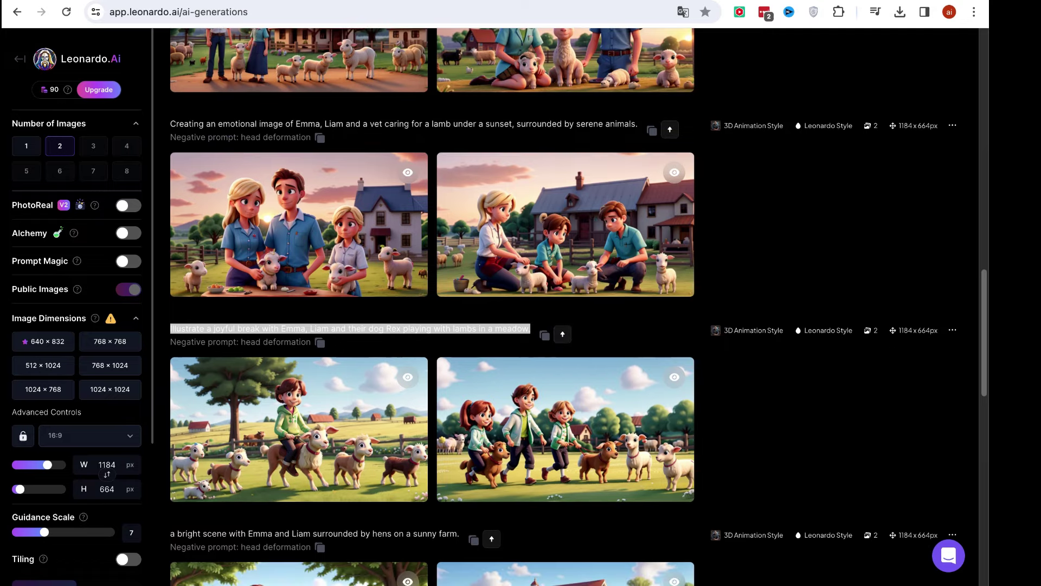
pyautogui.click(562, 334)
pyautogui.click(317, 146)
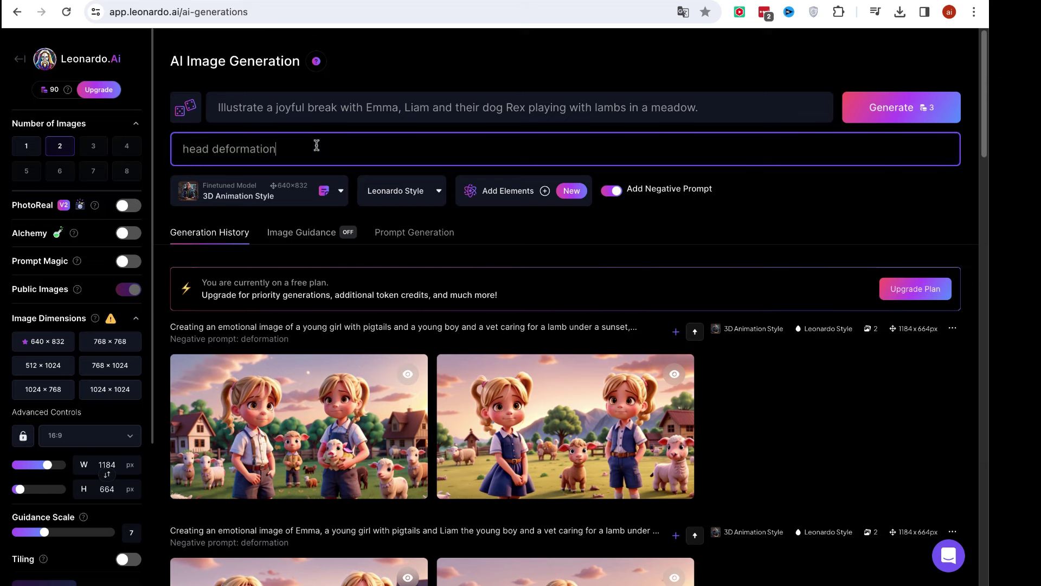
pyautogui.press('Home')
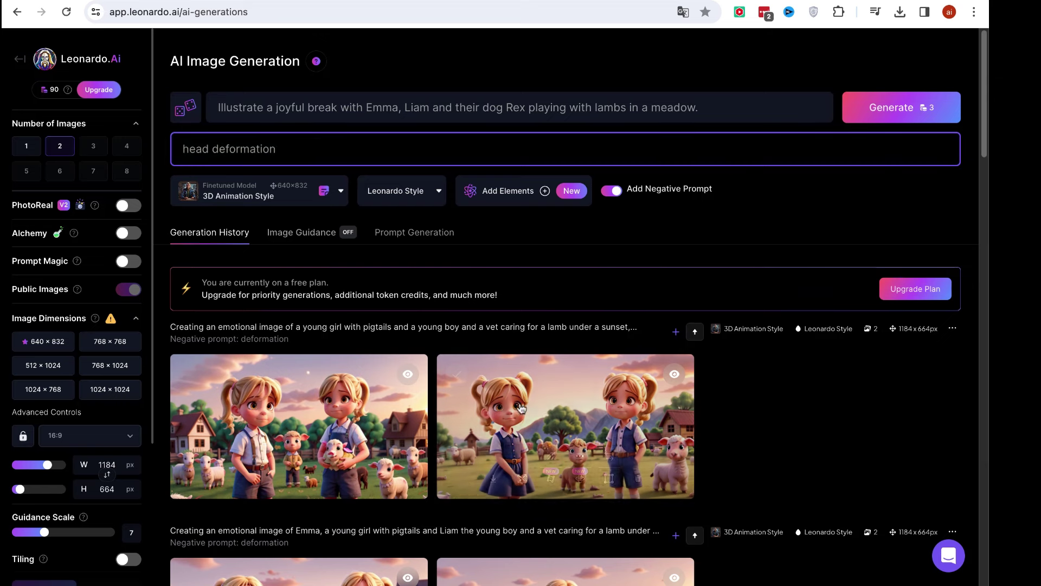
# - View the newest sunset image of two pigtailed children standing apart in the pasture at full size
pyautogui.click(605, 417)
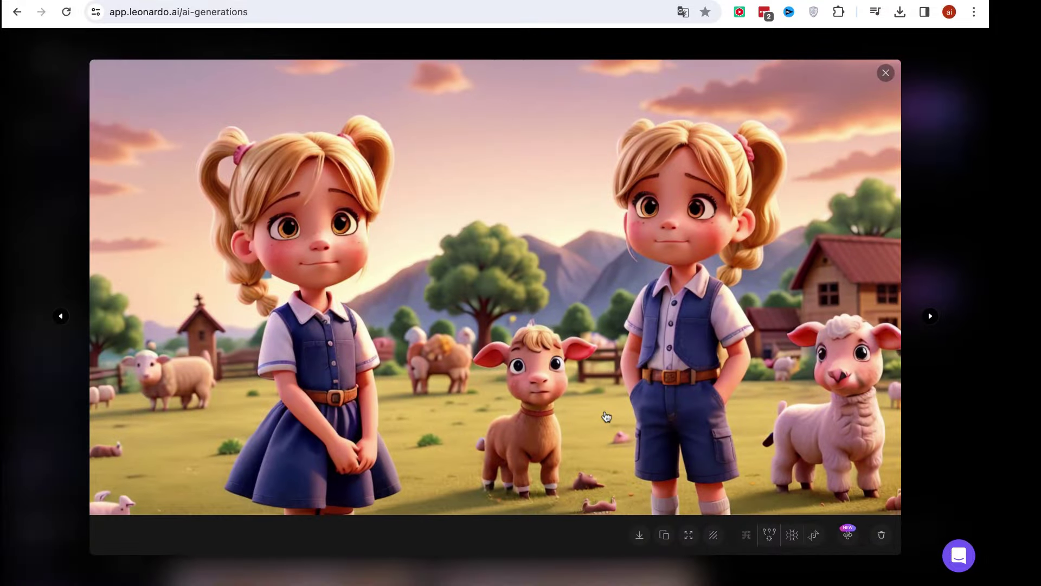
# - Close the enlarged sunset image and look over the meadow prompt and the earlier sunset generations in the history
pyautogui.click(886, 76)
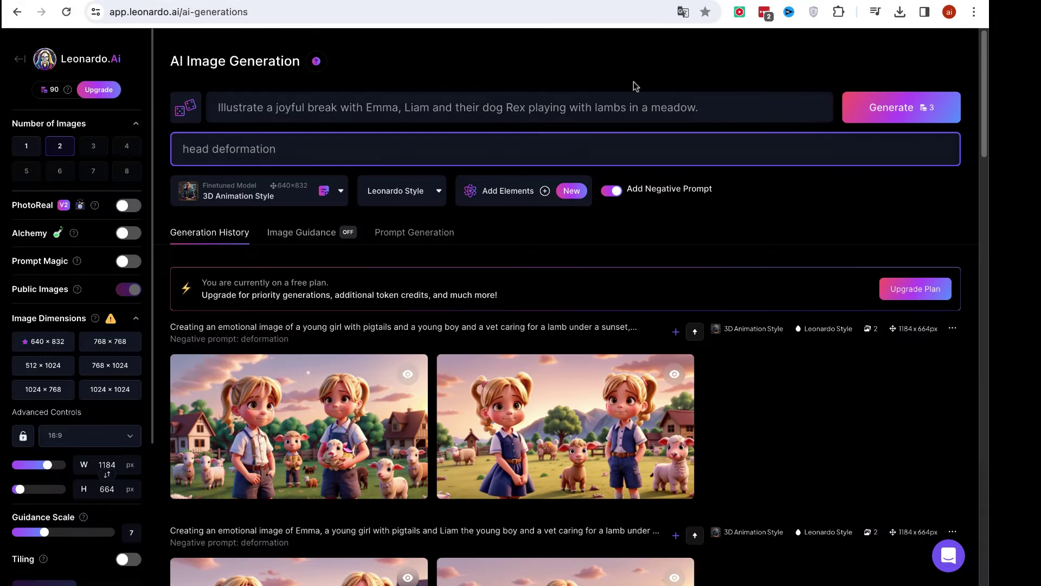
pyautogui.click(429, 111)
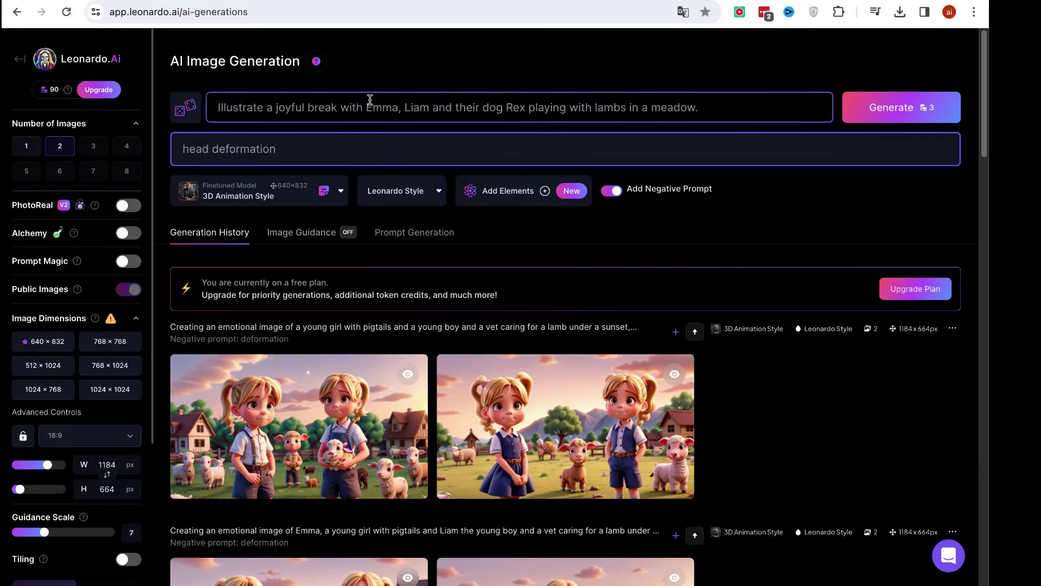
pyautogui.click(355, 108)
pyautogui.click(402, 108)
pyautogui.click(321, 132)
pyautogui.scroll(-1, 371, 206)
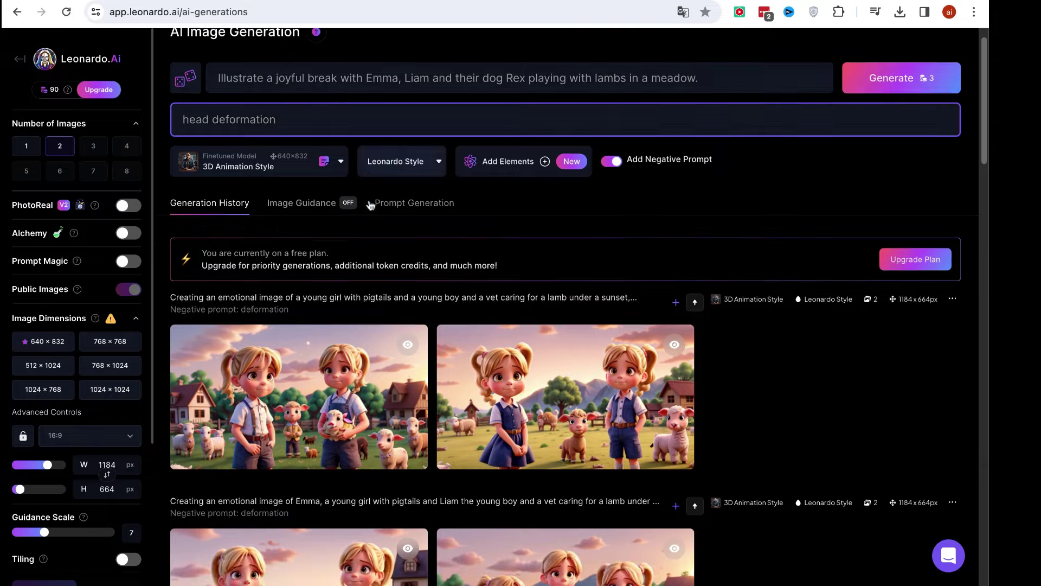
pyautogui.scroll(1, 370, 207)
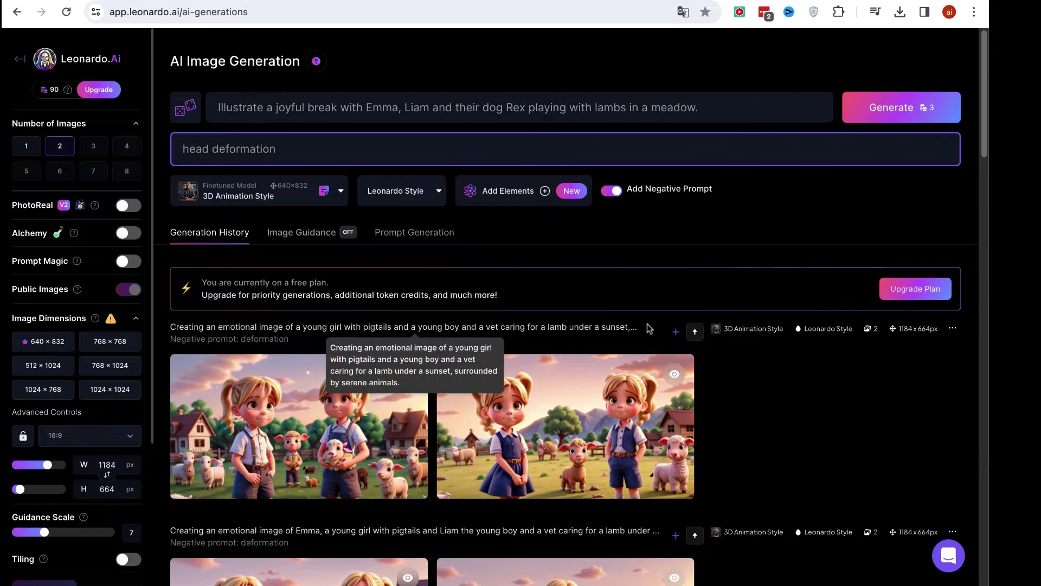
pyautogui.scroll(-10, 531, 309)
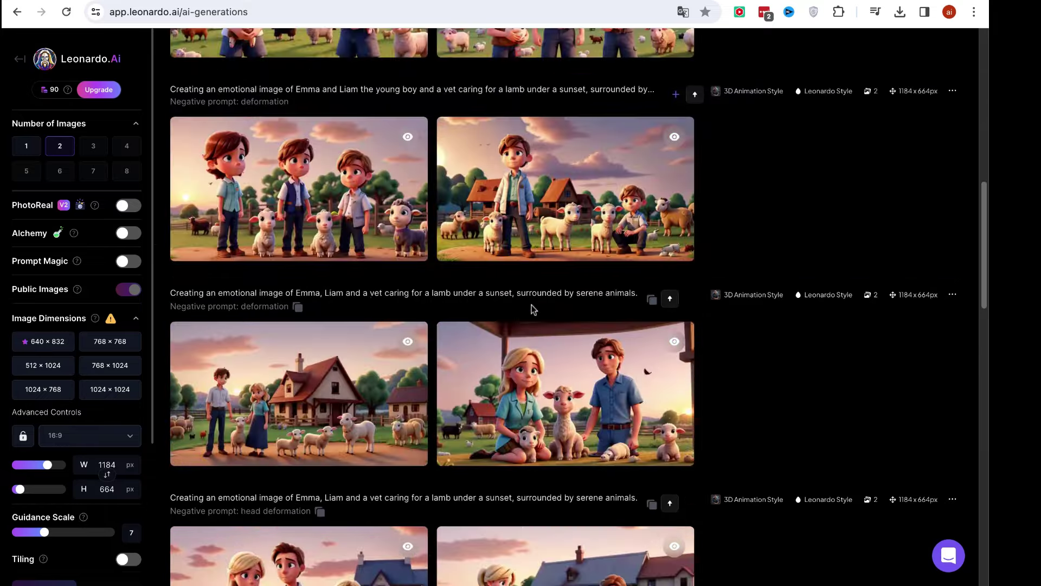
pyautogui.scroll(5, 532, 309)
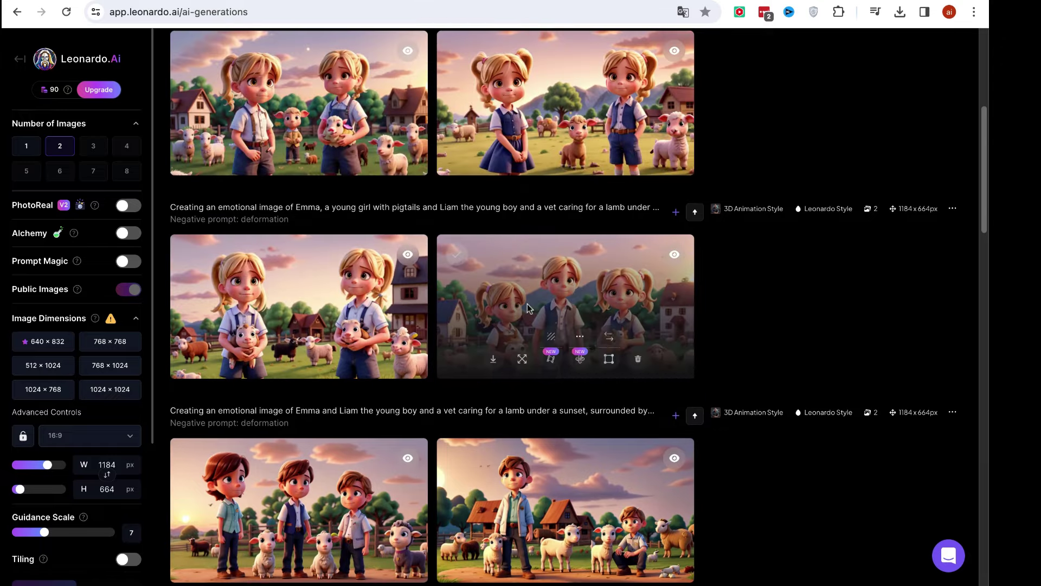
pyautogui.scroll(5, 529, 310)
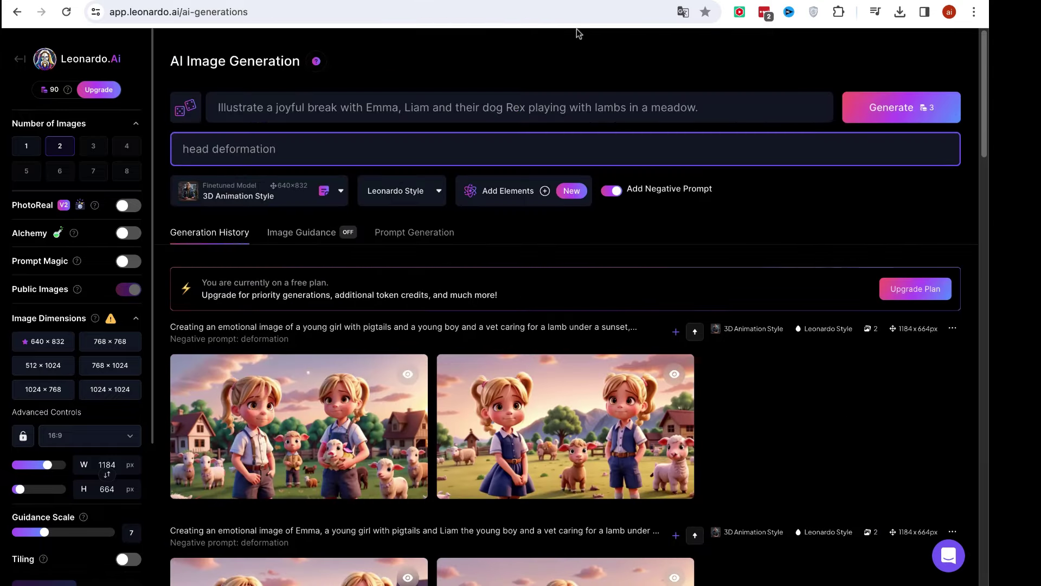
# - In ChatGPT, ask for the last leornado.ai prompt with more details and copy the new Scene 4 prompt from "une image émouvante" onward
pyautogui.hotkey('ctrl', 'Tab')
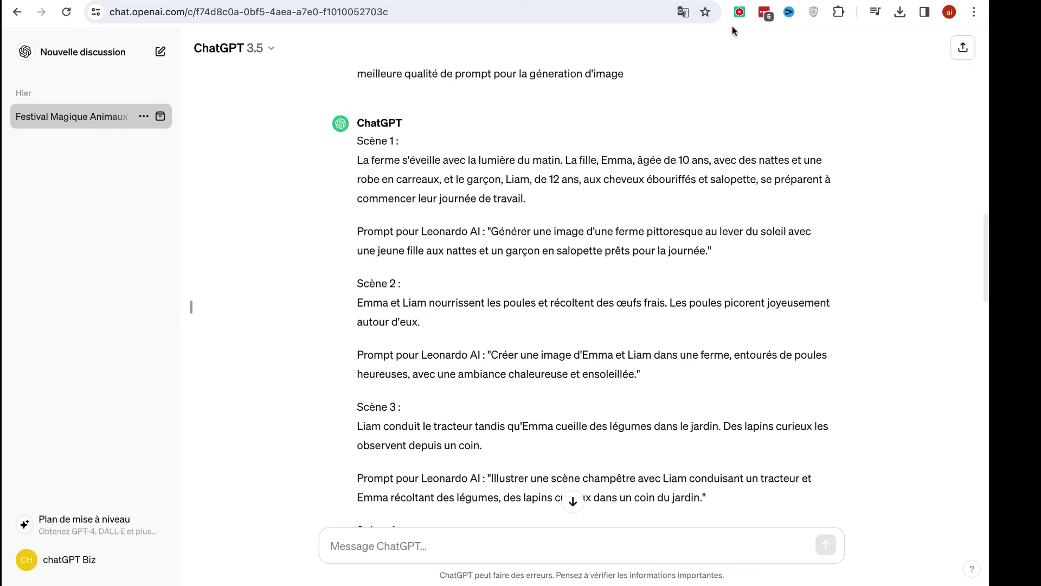
pyautogui.scroll(-20, 464, 308)
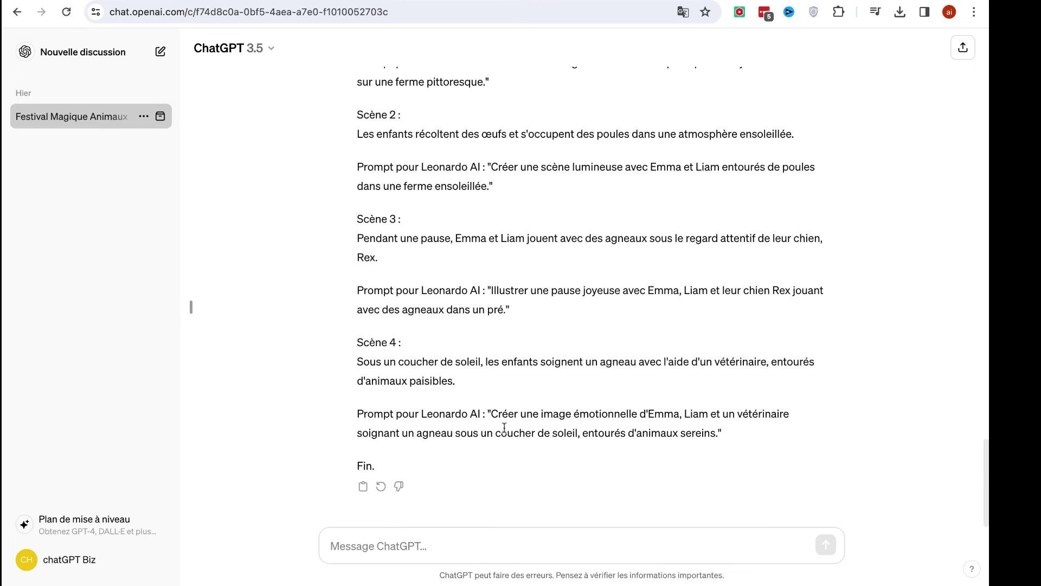
pyautogui.tripleClick(454, 421)
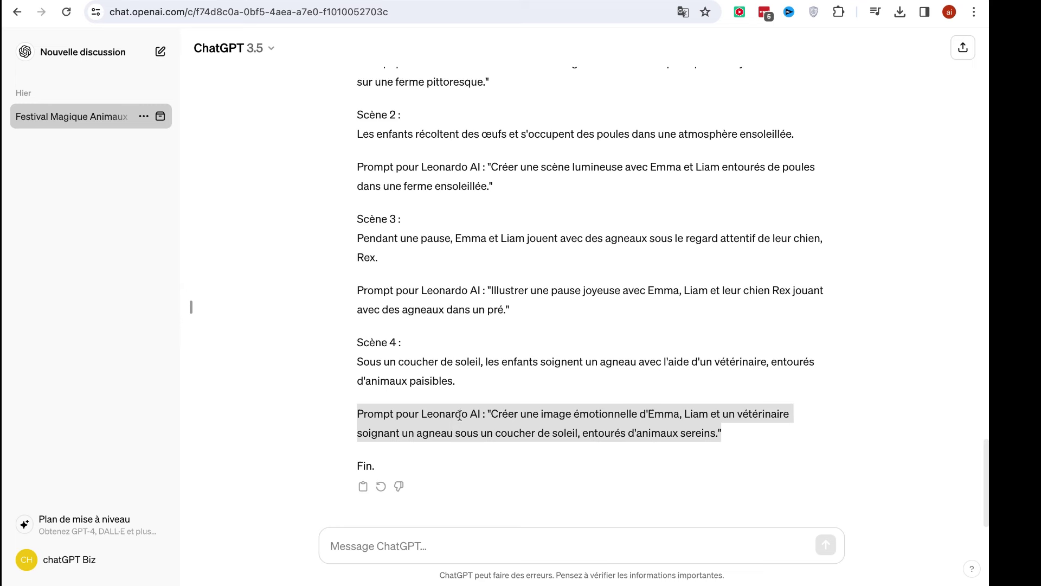
pyautogui.click(425, 536)
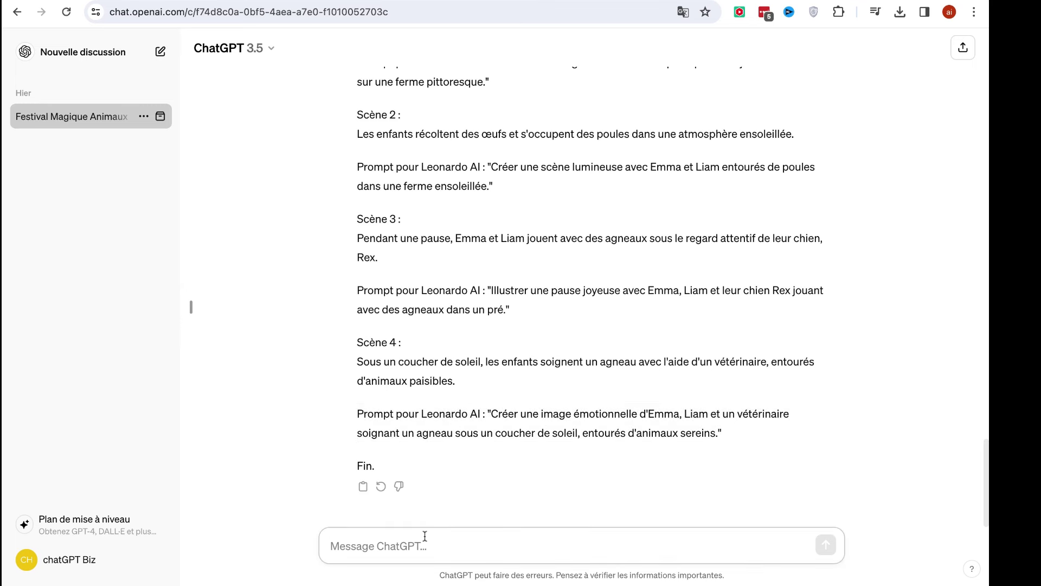
pyautogui.write('can you generate')
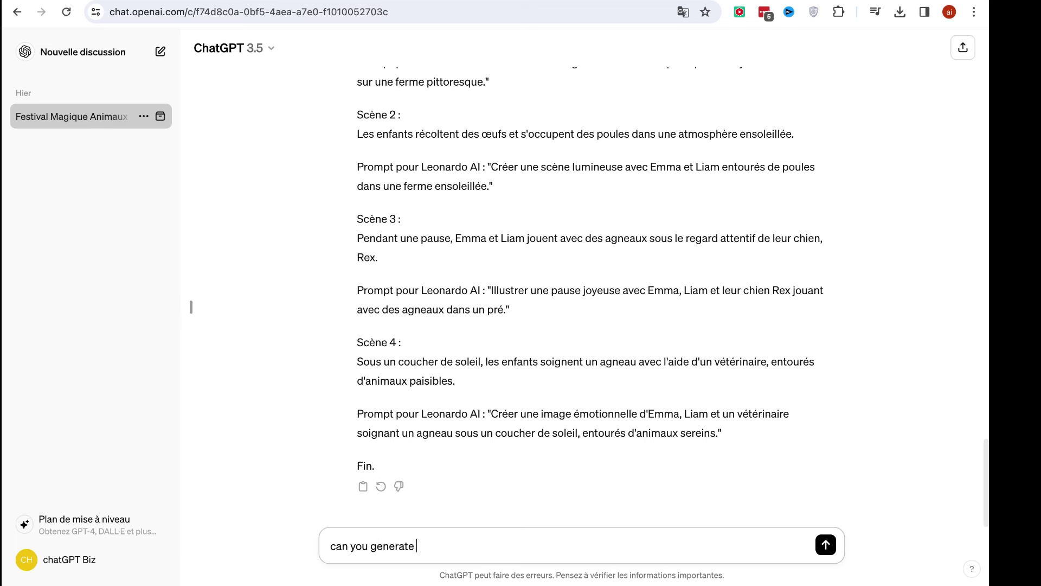
pyautogui.write('the Ima')
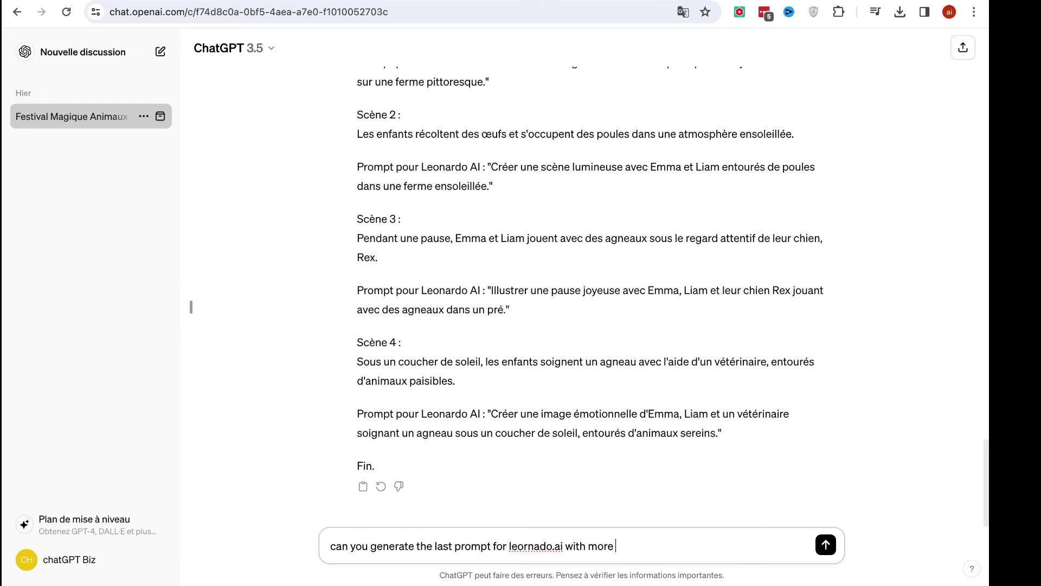
pyautogui.write('l')
pyautogui.press('Return')
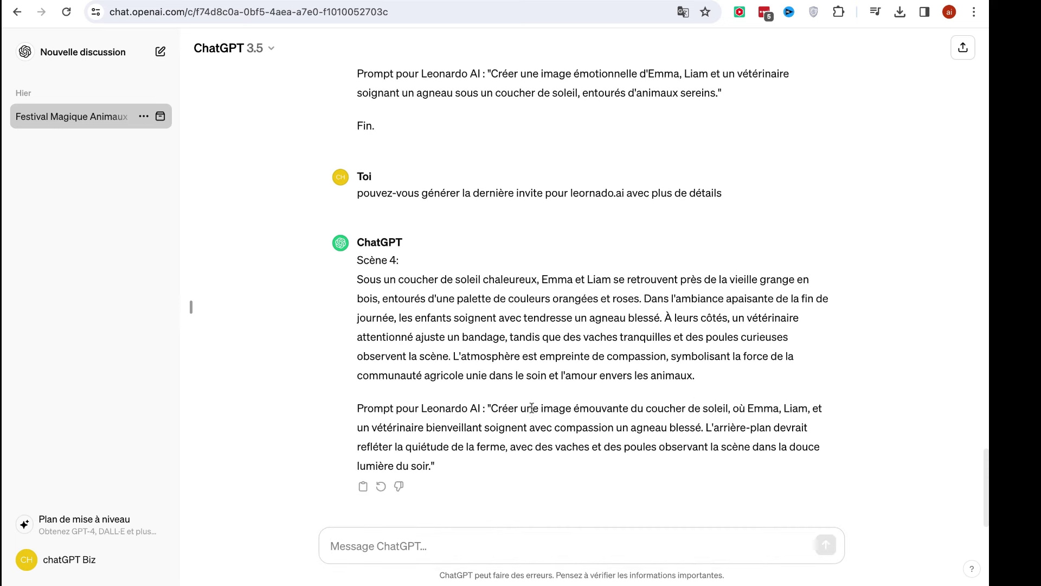
pyautogui.moveTo(522, 408); pyautogui.dragTo(434, 465)
pyautogui.hotkey('ctrl', 'c')
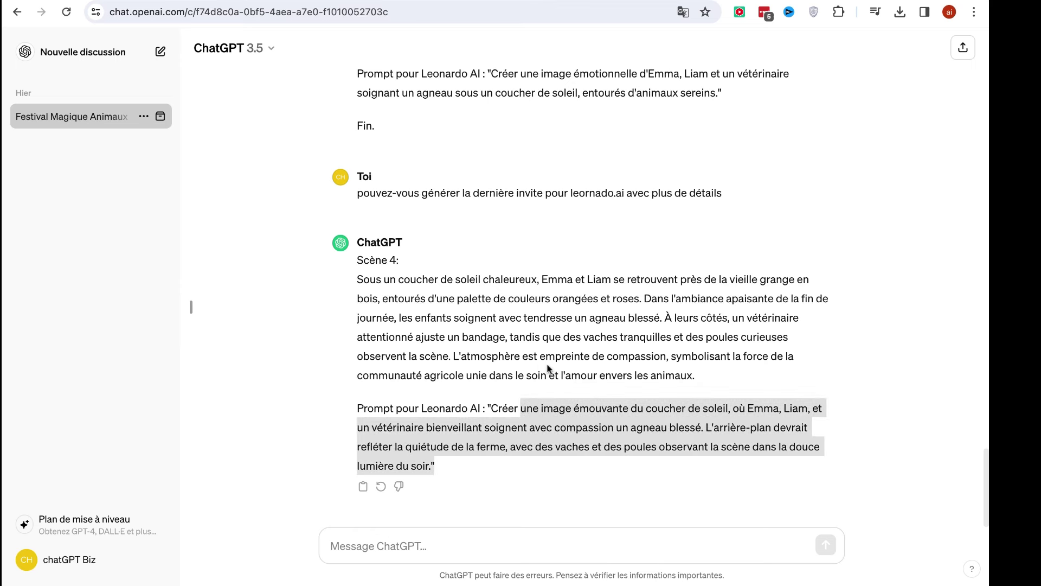
# - Back in Leonardo.Ai, replace the "Illustrate a joyful break" prompt with the copied French text and clear the prompt field
pyautogui.click(517, 0)
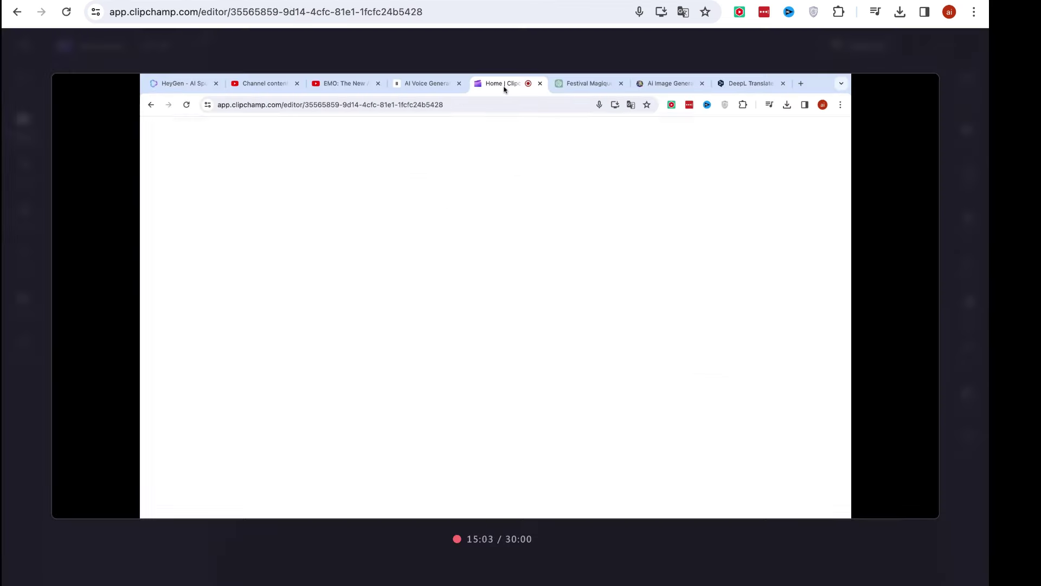
pyautogui.click(775, 0)
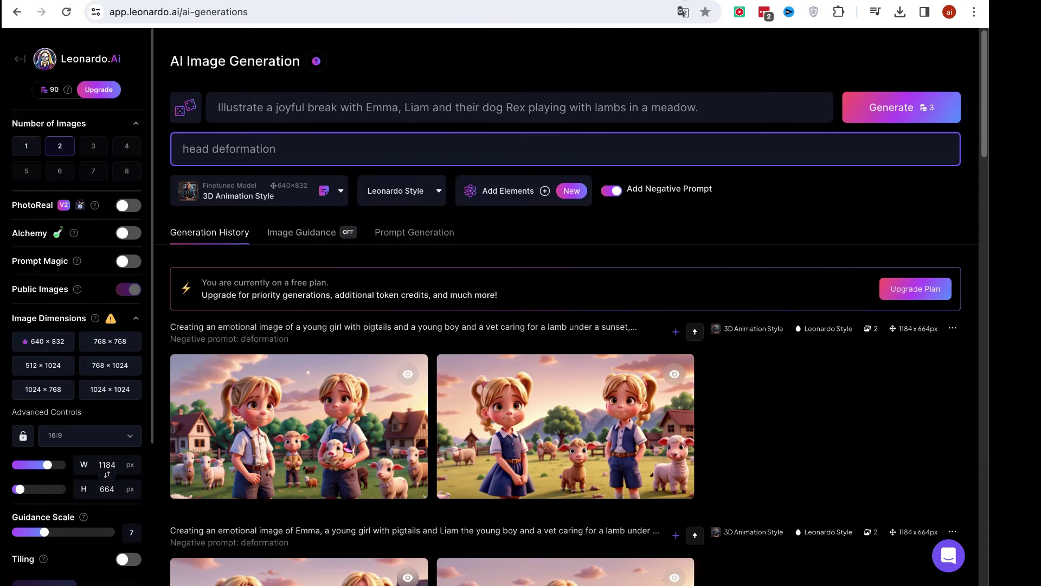
pyautogui.click(292, 154)
pyautogui.click(319, 111)
pyautogui.hotkey('ctrl', 'a')
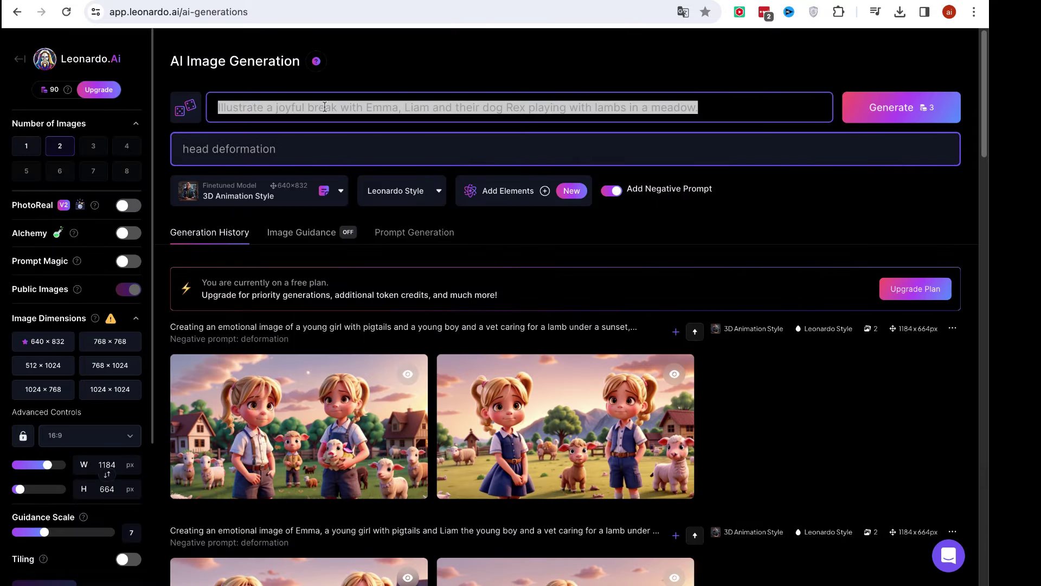
pyautogui.hotkey('ctrl', 'v')
pyautogui.hotkey('shift', 'Up')
pyautogui.hotkey('shift', 'Up')
pyautogui.hotkey('shift', 'Home')
pyautogui.hotkey('ctrl', 'c')
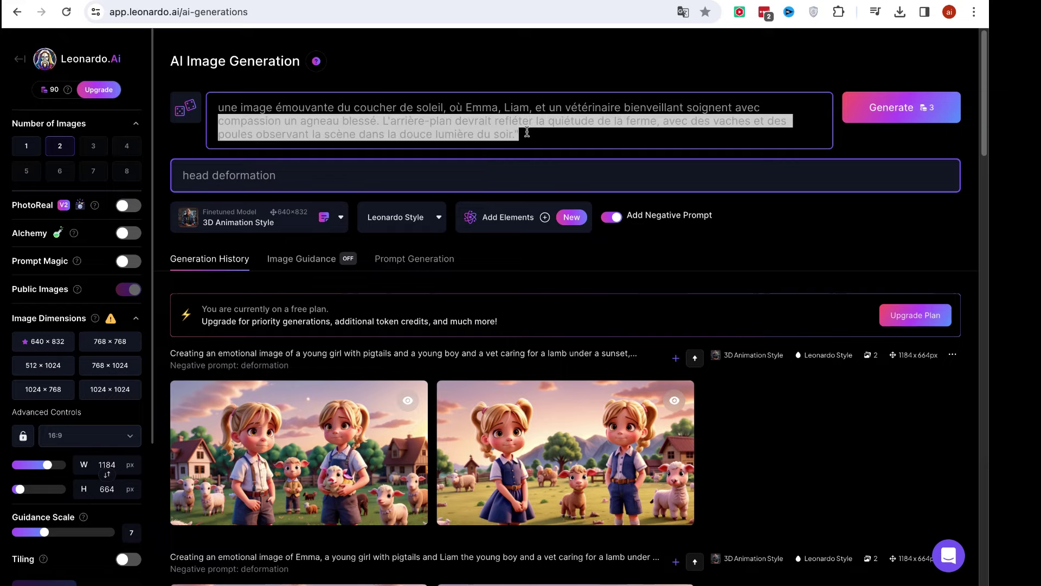
pyautogui.press('BackSpace')
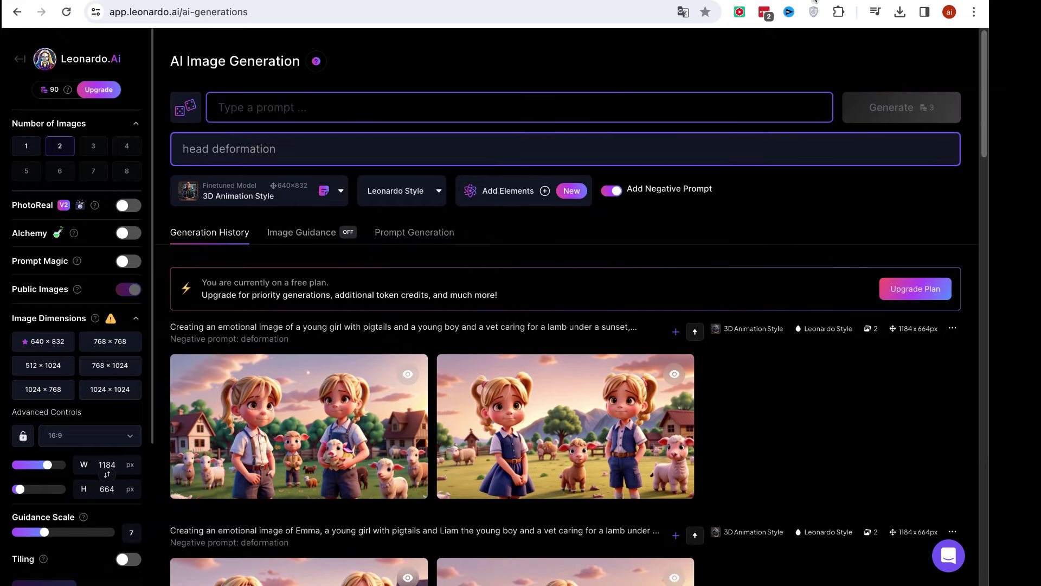
# - In DeepL, translate the copied French sunset prompt without its closing quotation mark and copy the English translation
pyautogui.click(685, 1)
pyautogui.click(468, 216)
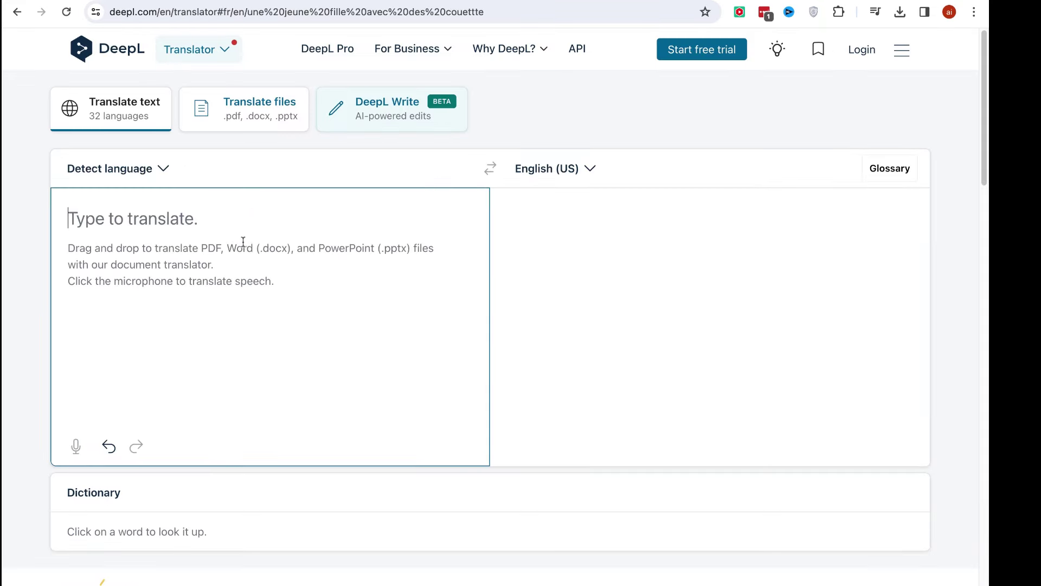
pyautogui.hotkey('ctrl', 'v')
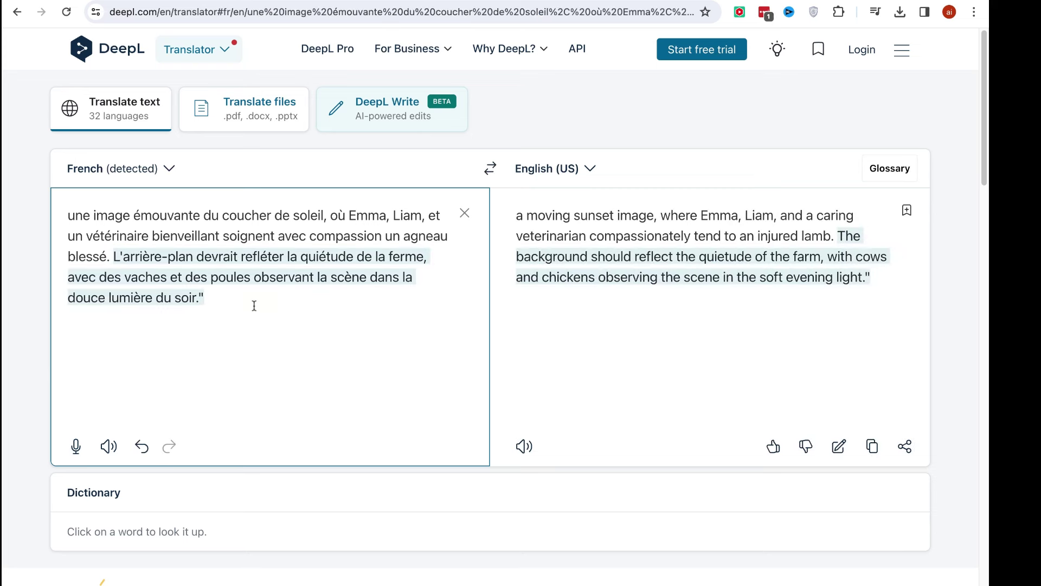
pyautogui.press('BackSpace')
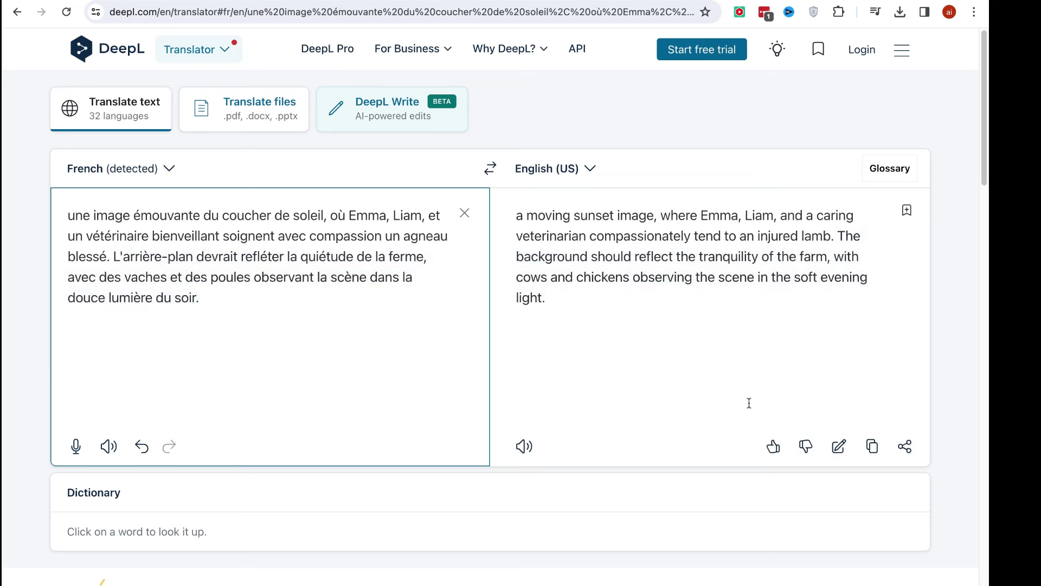
pyautogui.click(871, 445)
# - Back in Leonardo.Ai, insert the translated "a moving sunset image" text as the prompt
pyautogui.hotkey('ctrl', 'Tab')
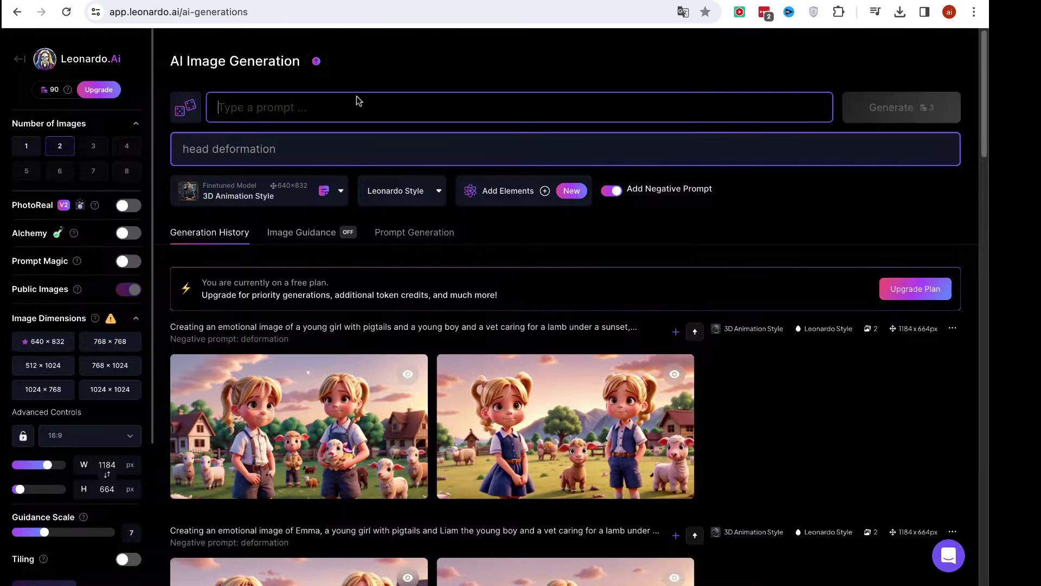
pyautogui.click(351, 106)
pyautogui.hotkey('ctrl', 'v')
# - Clear the "head deformation" negative prompt, generate two new images, and turn off the negative prompt option
pyautogui.click(281, 175)
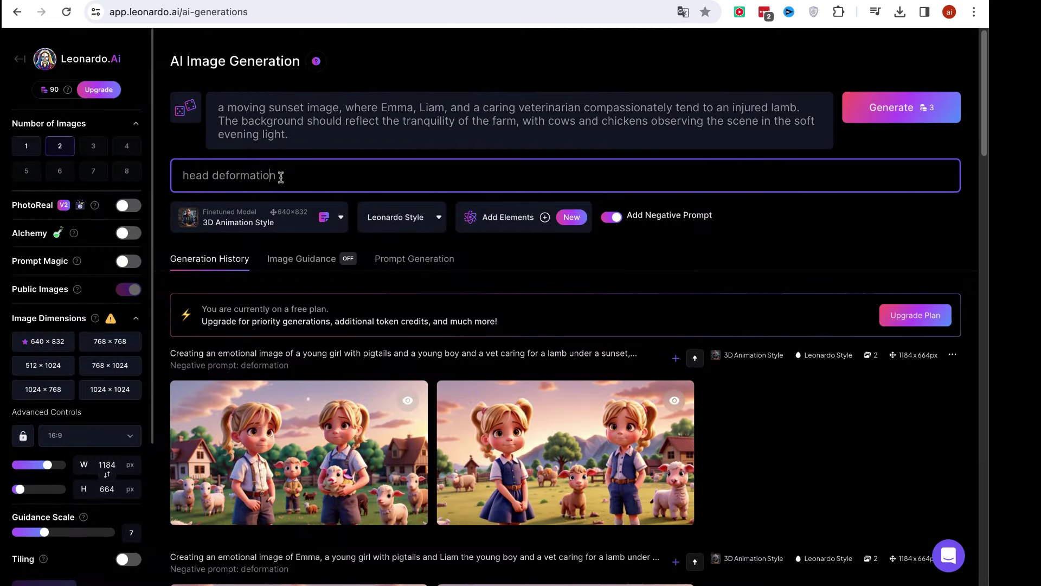
pyautogui.hotkey('ctrl', 'shift', 'Left')
pyautogui.hotkey('ctrl', 'shift', 'Left')
pyautogui.press('BackSpace')
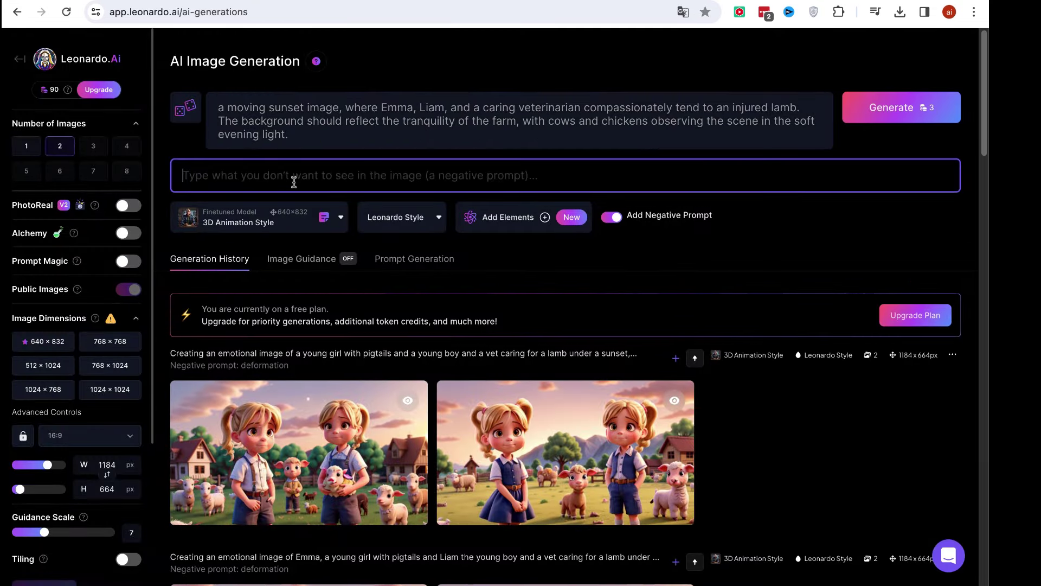
pyautogui.click(913, 107)
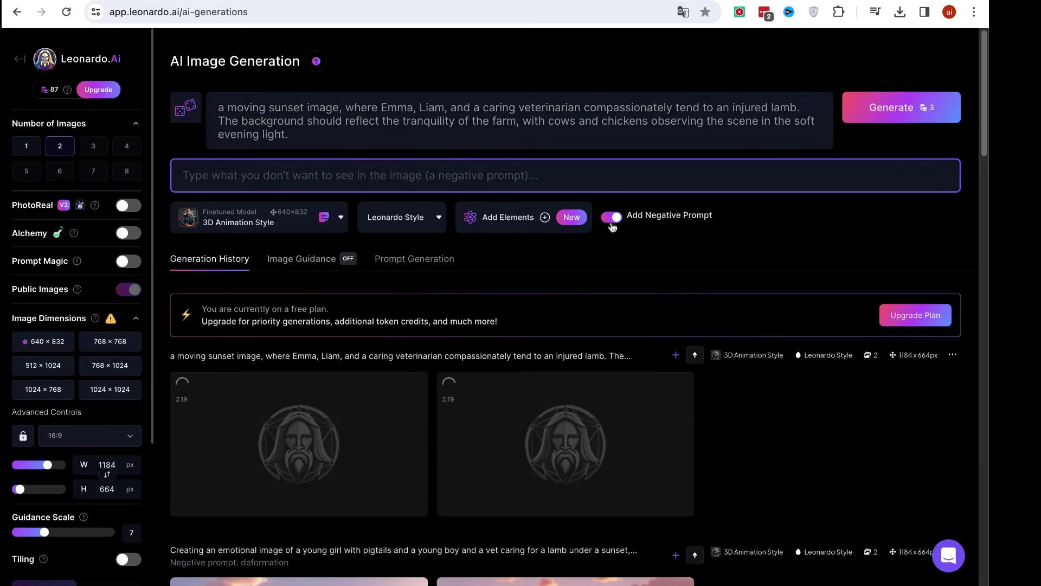
pyautogui.click(616, 218)
# - Browse the generation history and view the earlier sunset image of three brown-haired characters with lambs at full size
pyautogui.scroll(-5, 395, 249)
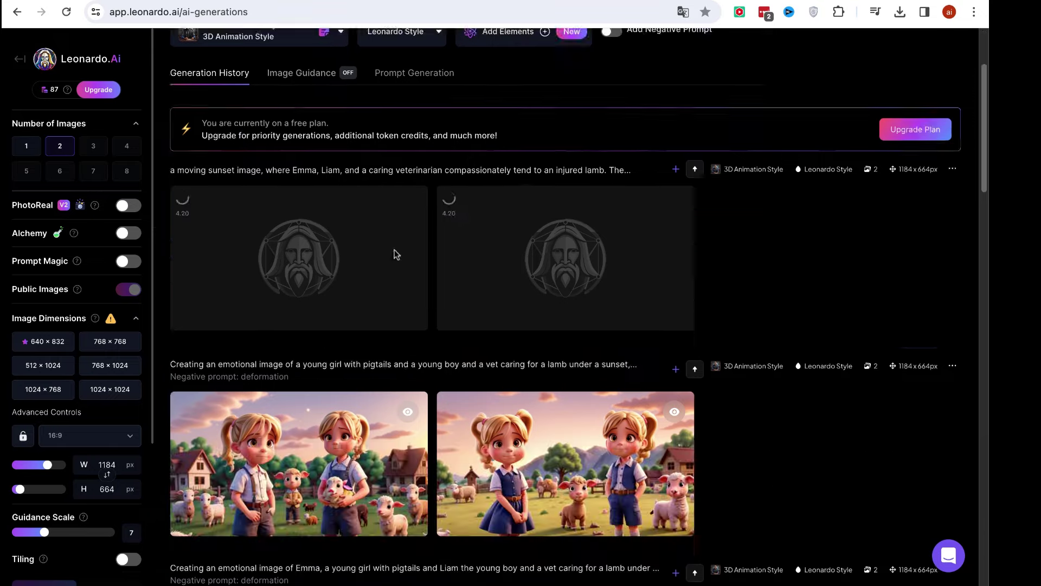
pyautogui.scroll(-10, 487, 265)
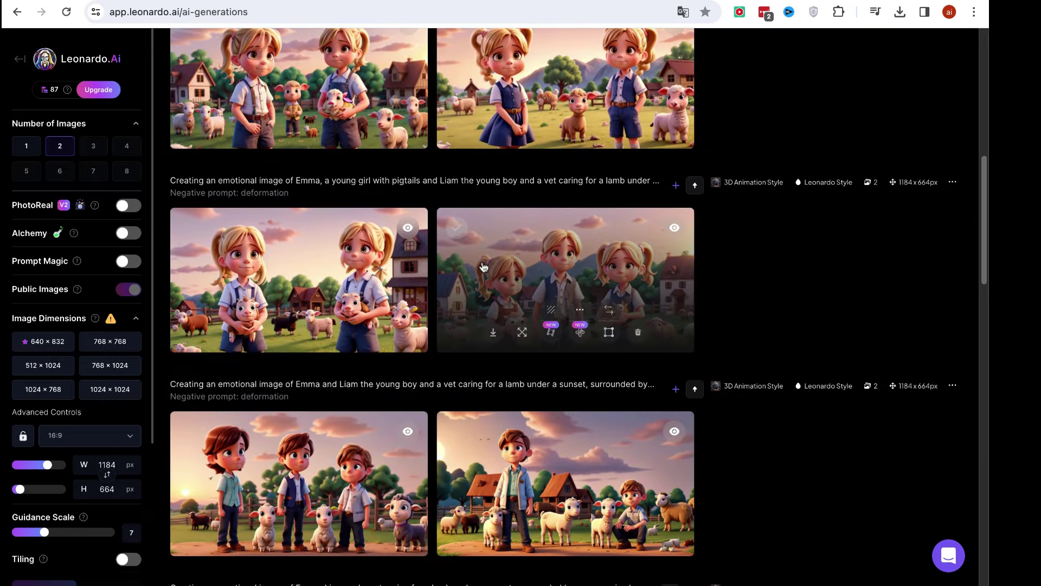
pyautogui.scroll(-1, 542, 266)
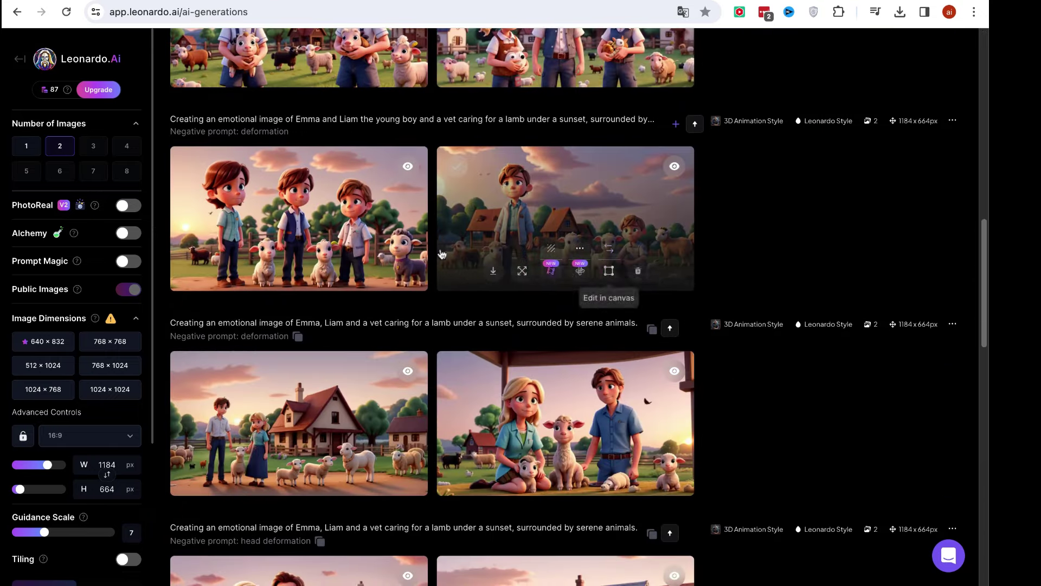
pyautogui.click(369, 213)
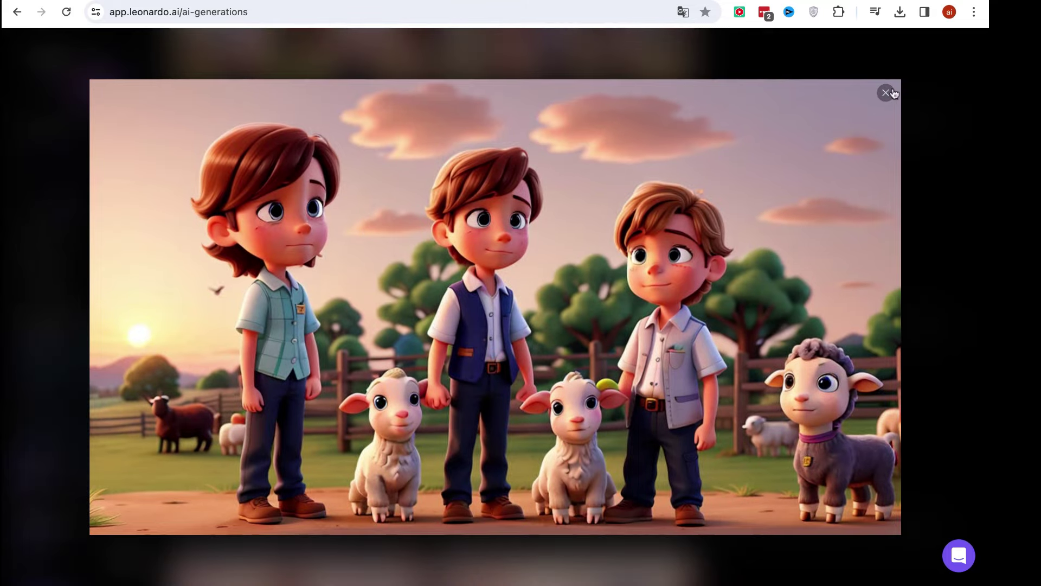
pyautogui.click(886, 93)
pyautogui.scroll(-5, 428, 258)
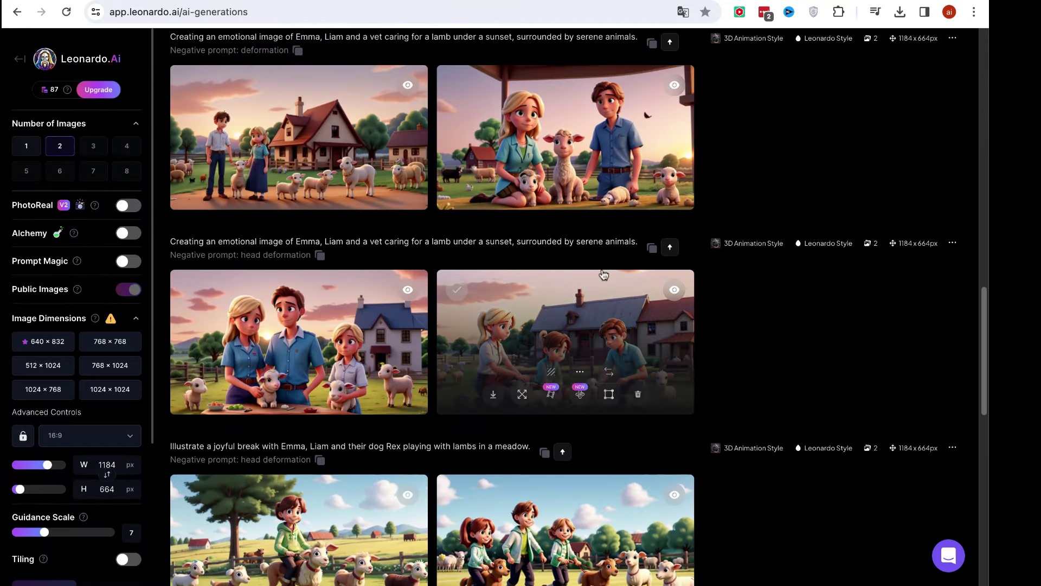
# - Look through the older farm scenes and view the new "a moving sunset image" result with three characters at full size
pyautogui.scroll(10, 600, 274)
pyautogui.scroll(10, 603, 271)
pyautogui.scroll(-20, 612, 282)
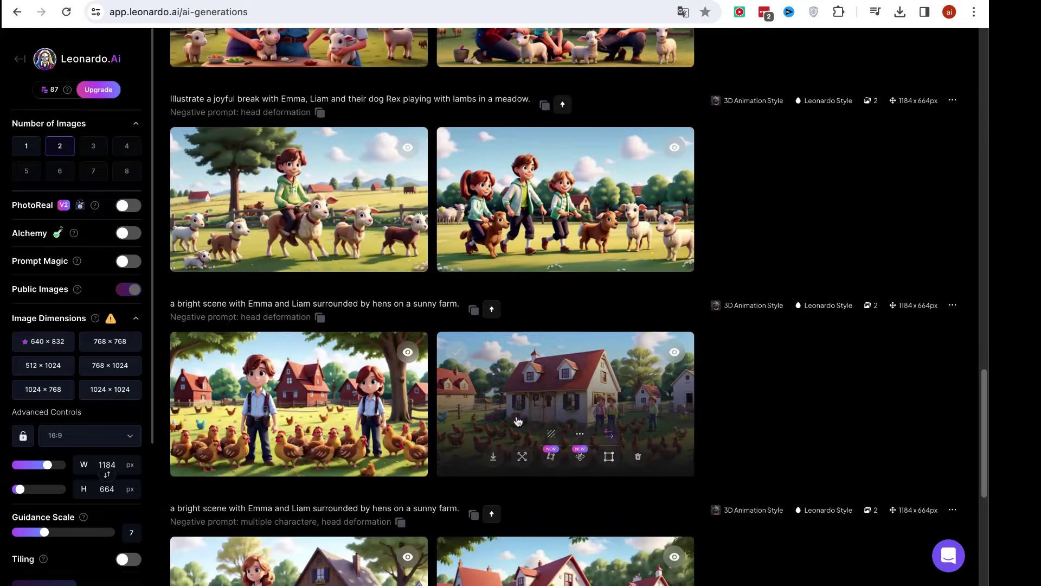
pyautogui.scroll(15, 464, 157)
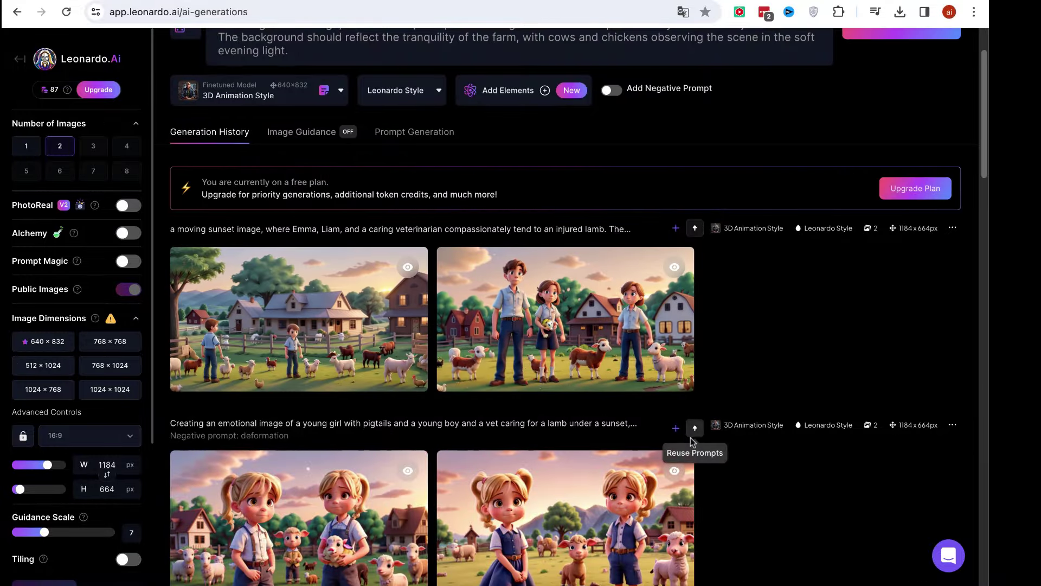
pyautogui.click(589, 311)
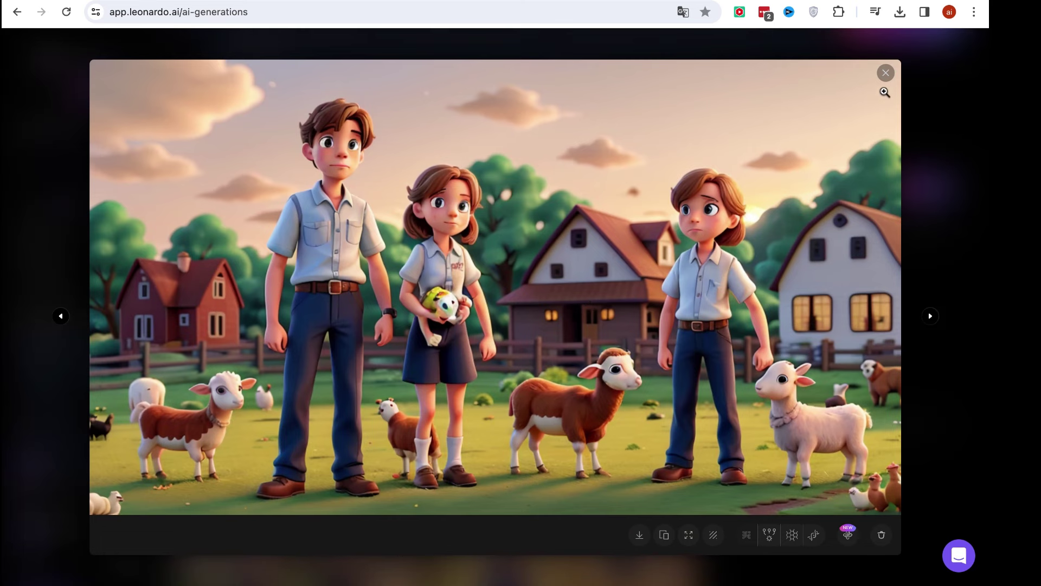
# - Close the full-size image and add "the young gril with" after the first character's name in the prompt
pyautogui.click(886, 73)
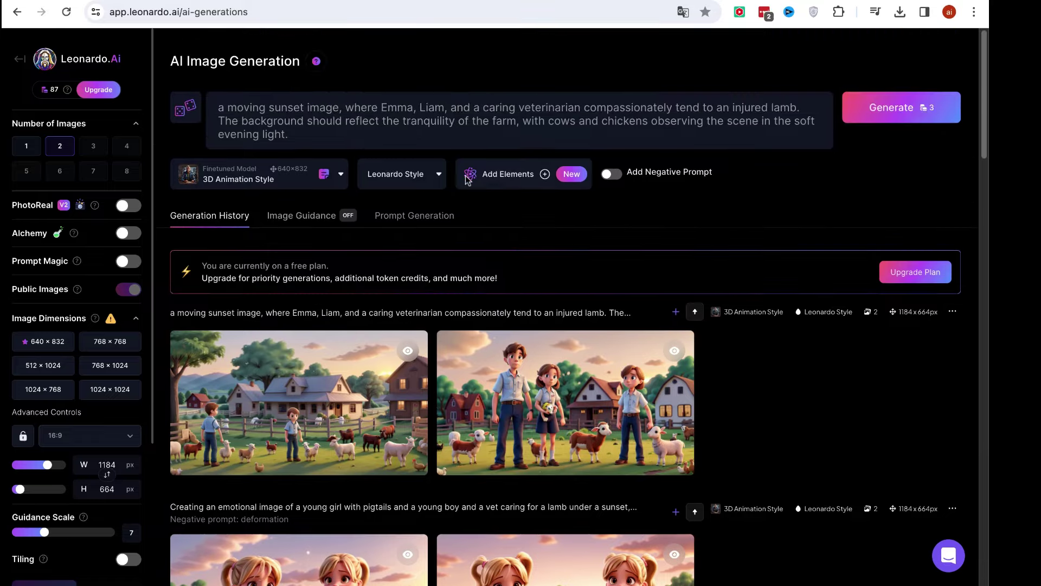
pyautogui.click(393, 119)
pyautogui.doubleClick(409, 106)
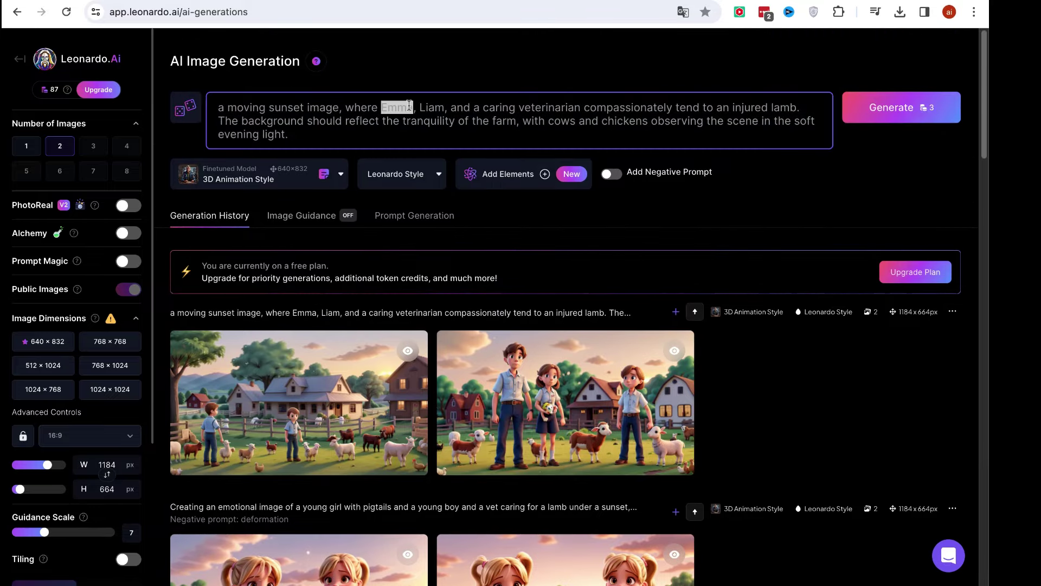
pyautogui.click(410, 105)
pyautogui.write(',')
pyautogui.press('BackSpace')
pyautogui.write('the ypo')
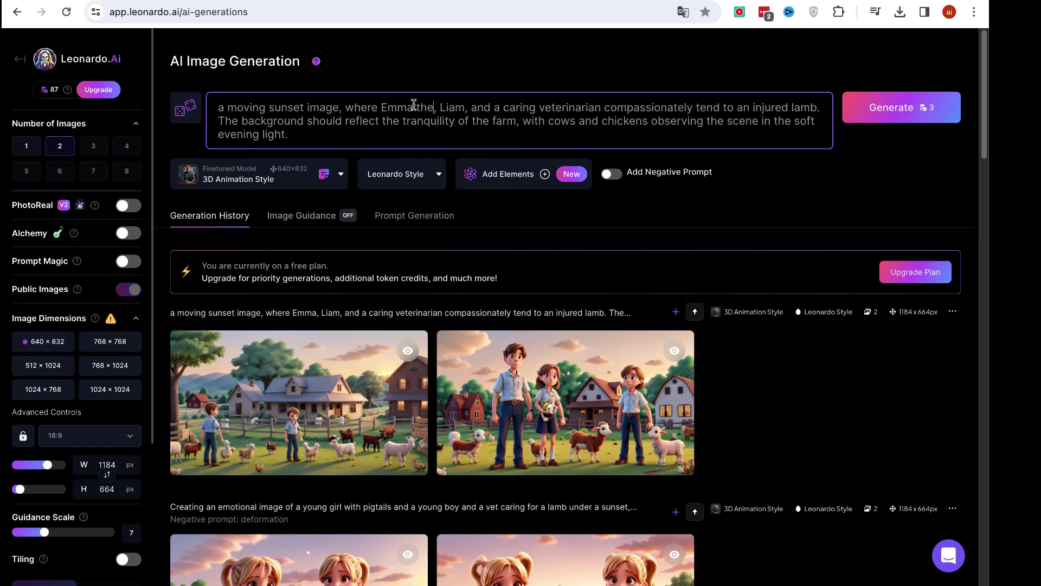
pyautogui.press('BackSpace')
pyautogui.press('BackSpace')
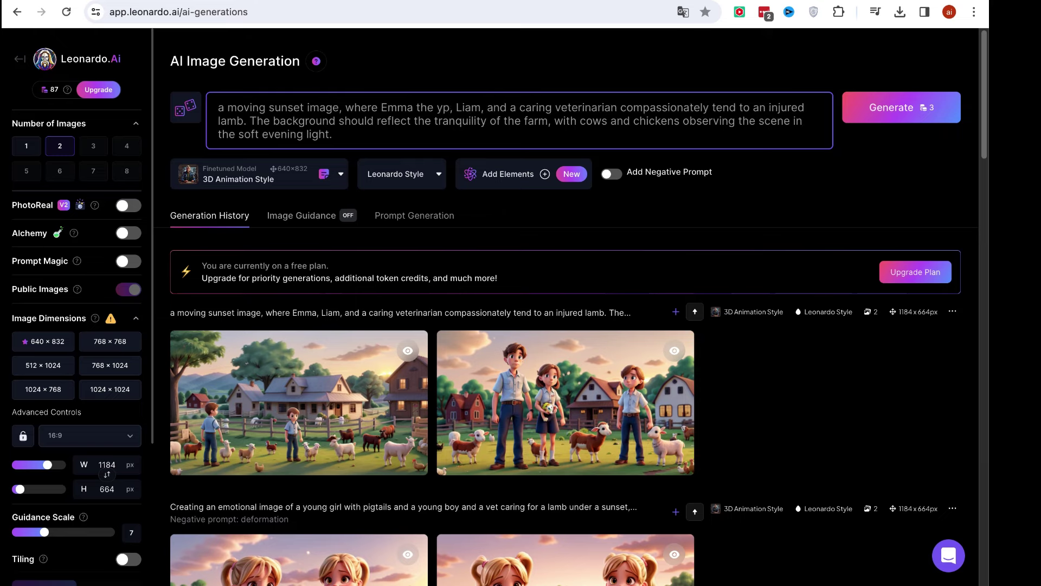
pyautogui.write('oung ')
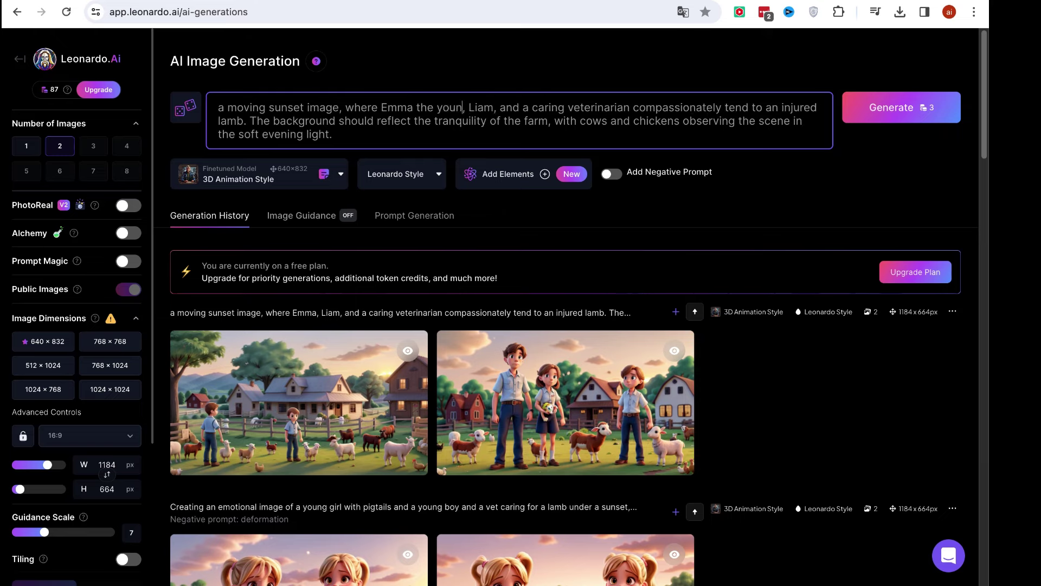
pyautogui.write('gril')
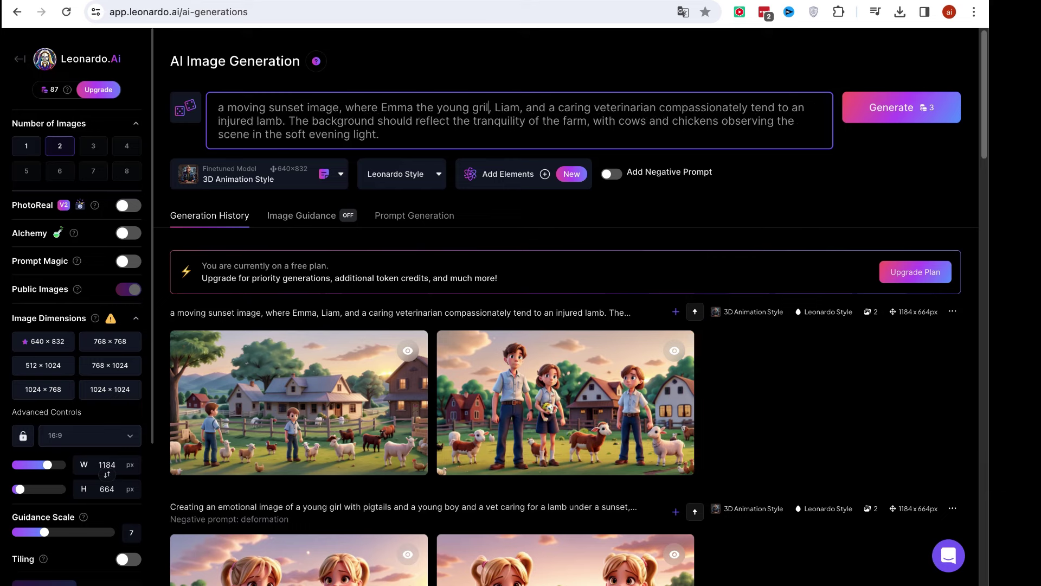
pyautogui.write(' with')
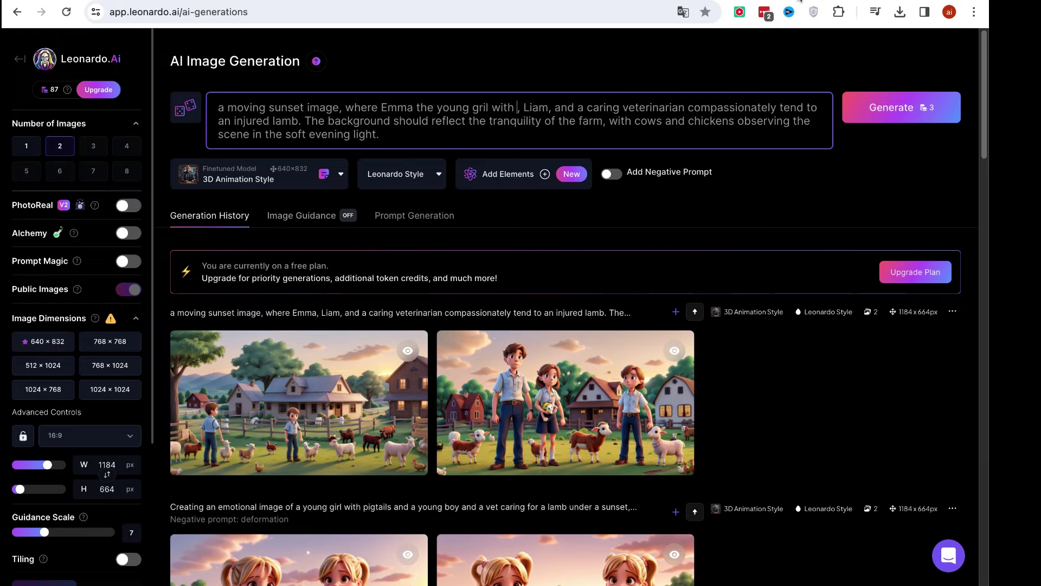
# - Correct "gril" to "girl" in the prompt and complete the description with "pigtails", the word used in the earlier prompt
pyautogui.scroll(-6, 431, 294)
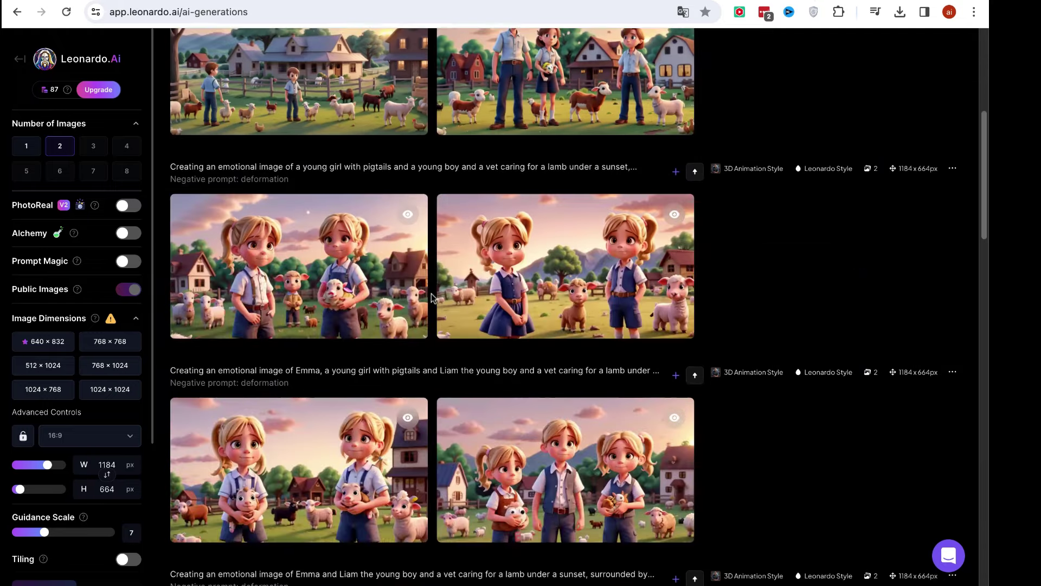
pyautogui.doubleClick(369, 167)
pyautogui.scroll(6, 371, 177)
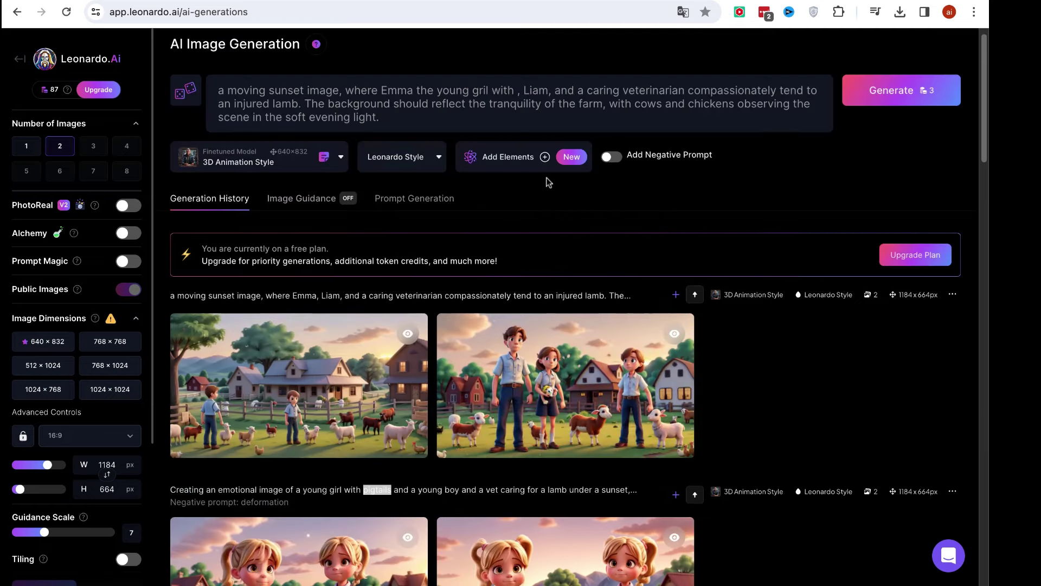
pyautogui.click(519, 92)
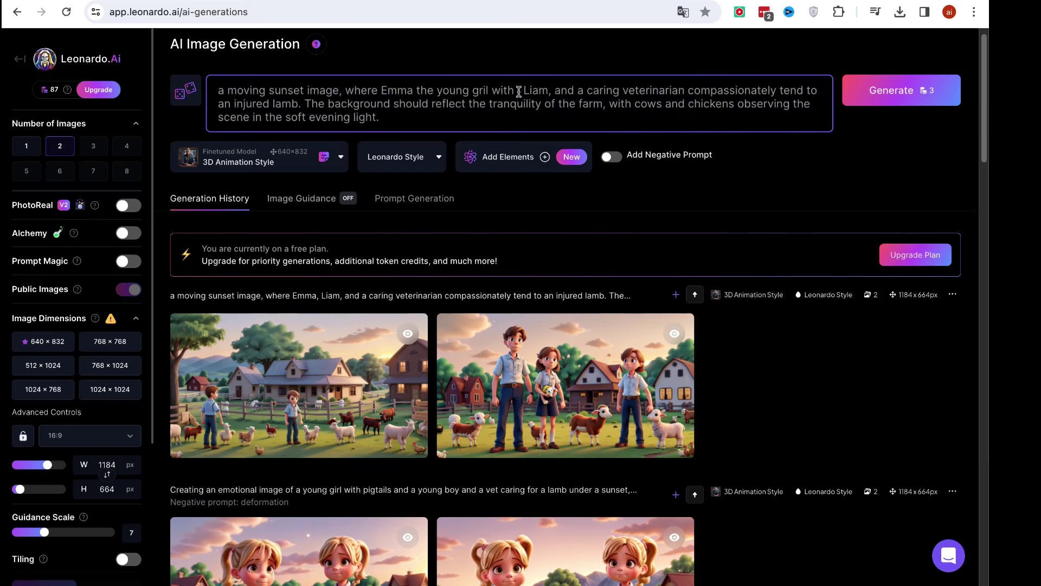
pyautogui.doubleClick(485, 91)
pyautogui.write('g')
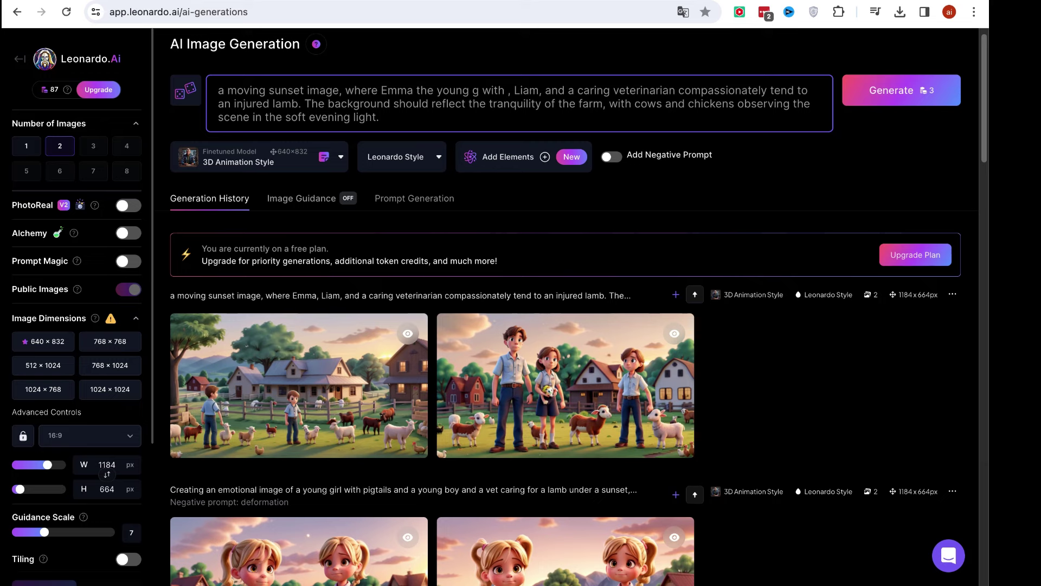
pyautogui.write('irl with ')
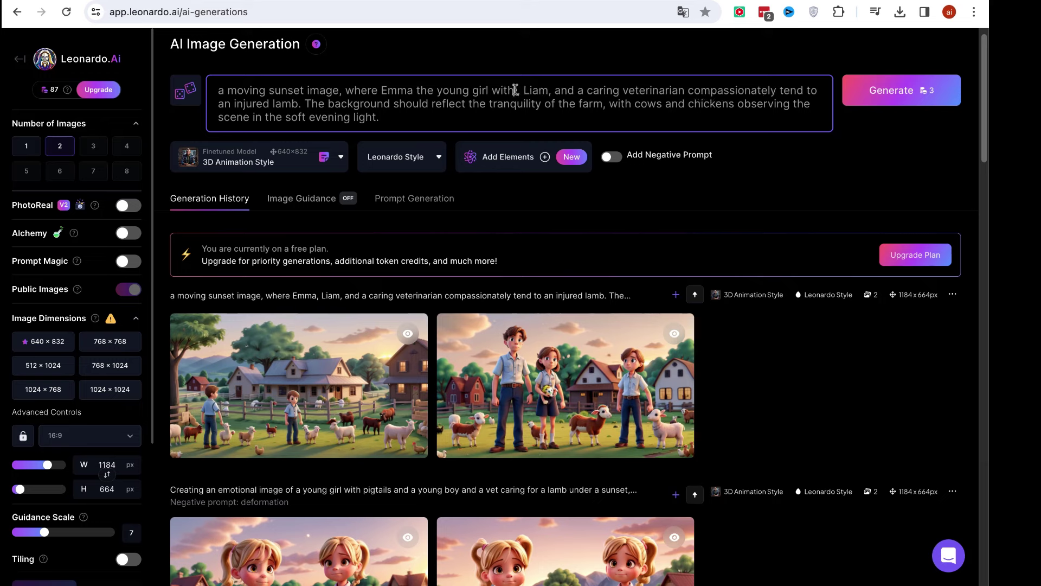
pyautogui.write('pigtails')
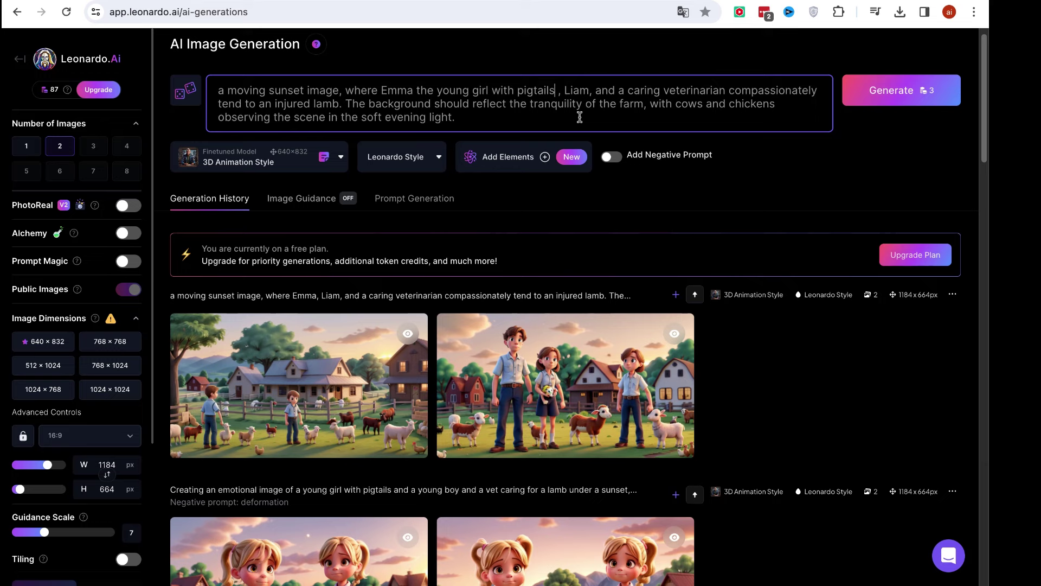
# - Add "the young boy" after the second character's name in the prompt
pyautogui.click(590, 91)
pyautogui.write('the ')
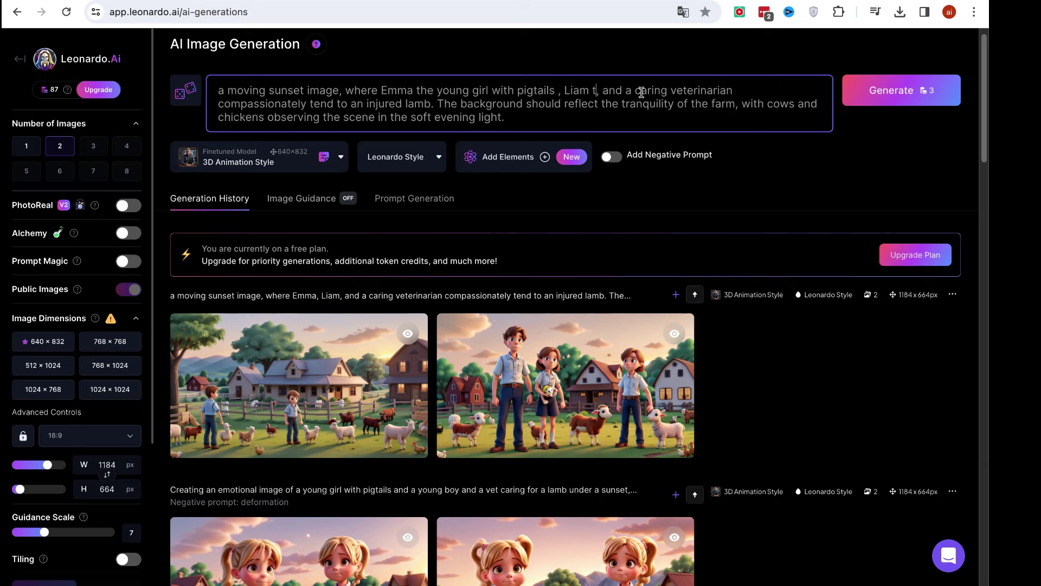
pyautogui.write('yp')
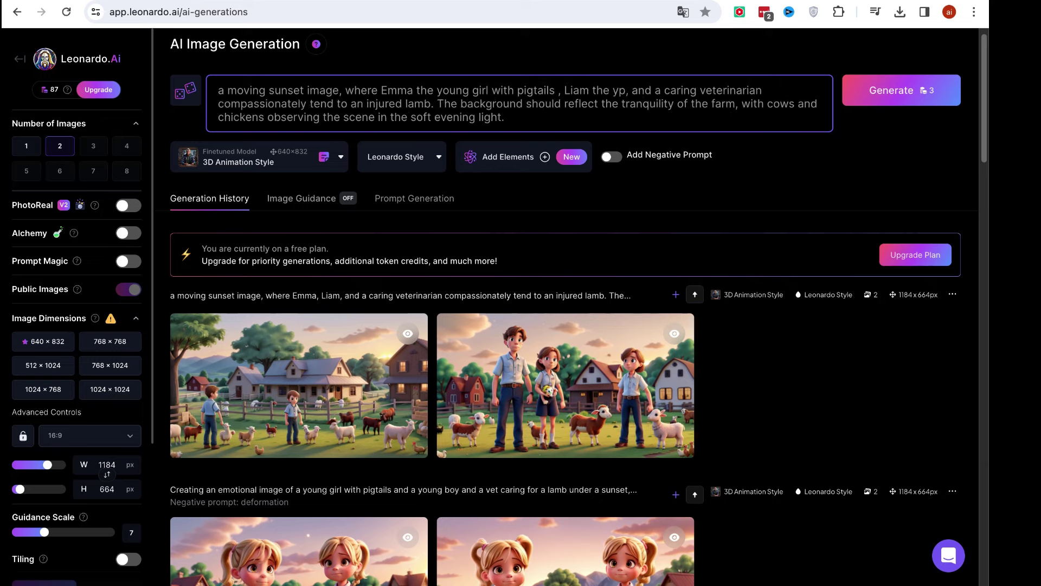
pyautogui.press('BackSpace')
pyautogui.write('oun')
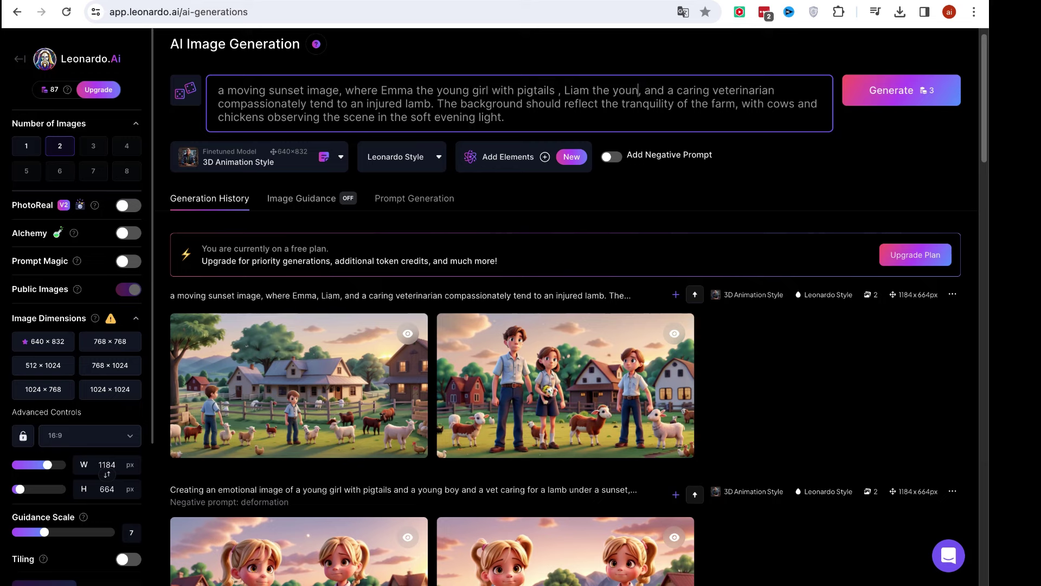
pyautogui.write('g boy')
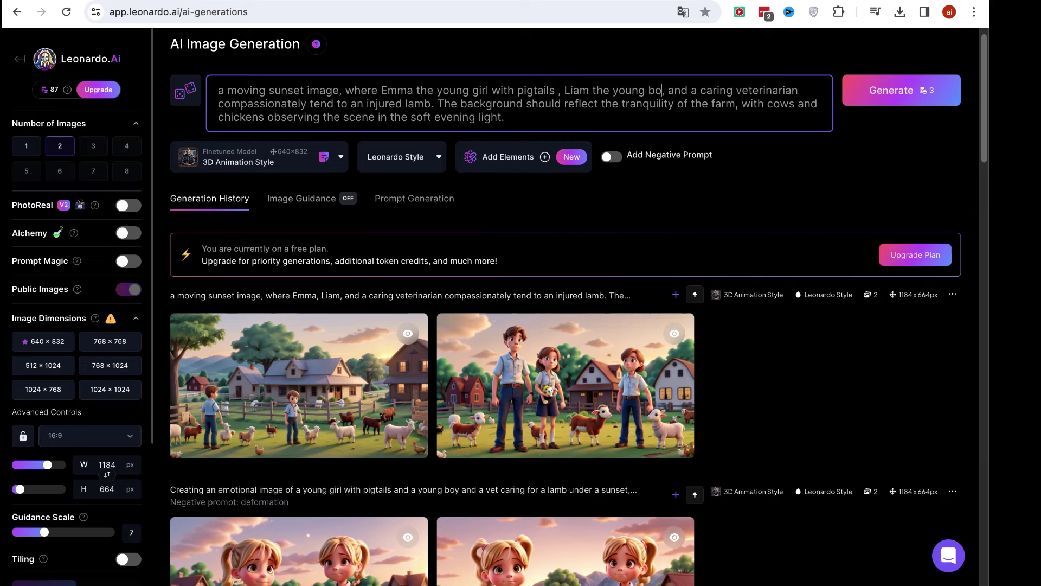
# - Check the rest of the prompt from the veterinarian wording on and generate two new images
pyautogui.click(707, 104)
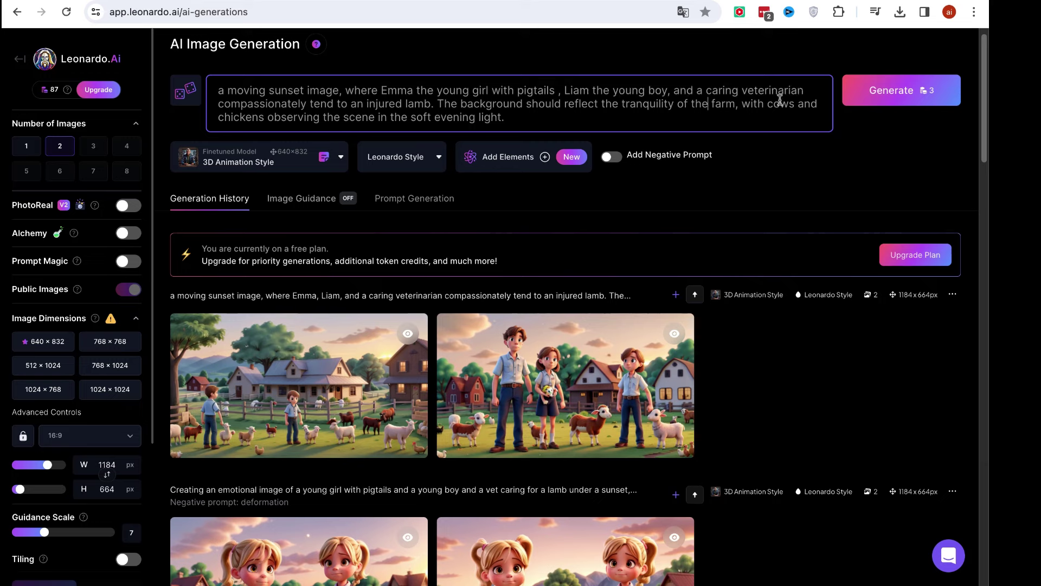
pyautogui.doubleClick(708, 90)
pyautogui.hotkey('ctrl', 'shift', 'Right')
pyautogui.click(388, 104)
pyautogui.click(901, 90)
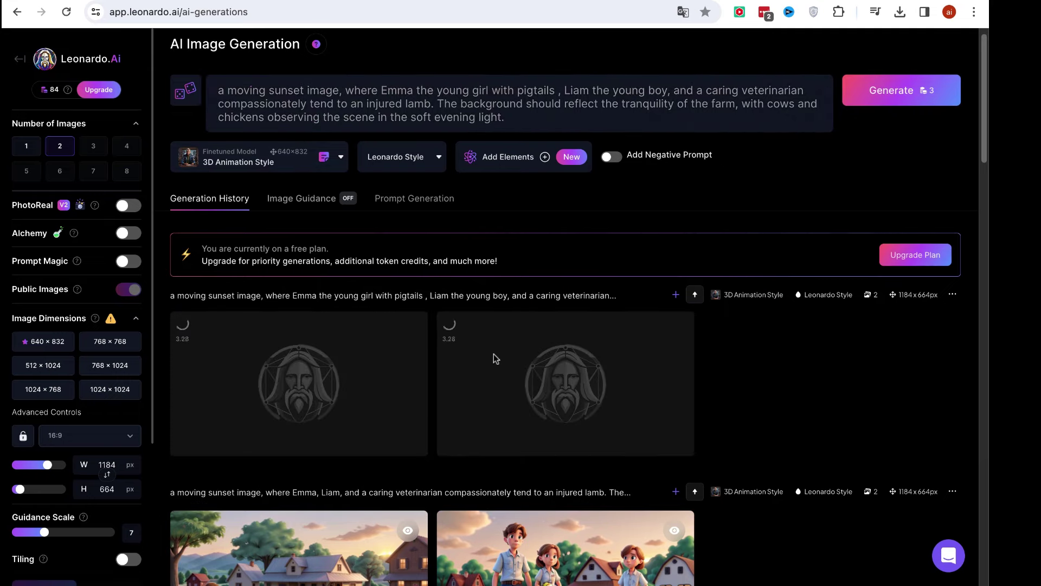
# - View the first newly generated sunset image at full size, enlarge it to inspect the characters, and close it
pyautogui.scroll(-1, 509, 363)
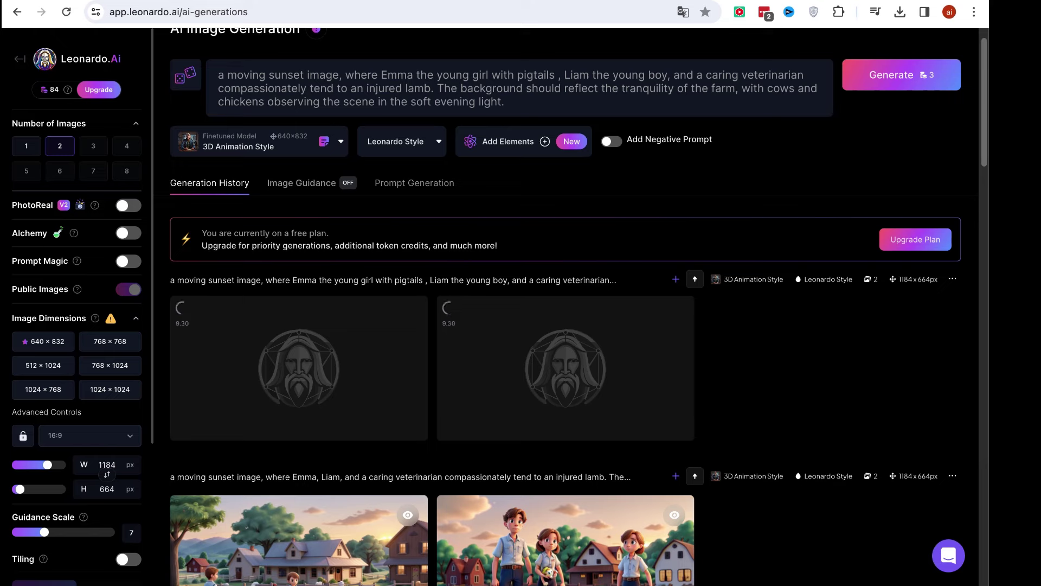
pyautogui.scroll(-2, 558, 391)
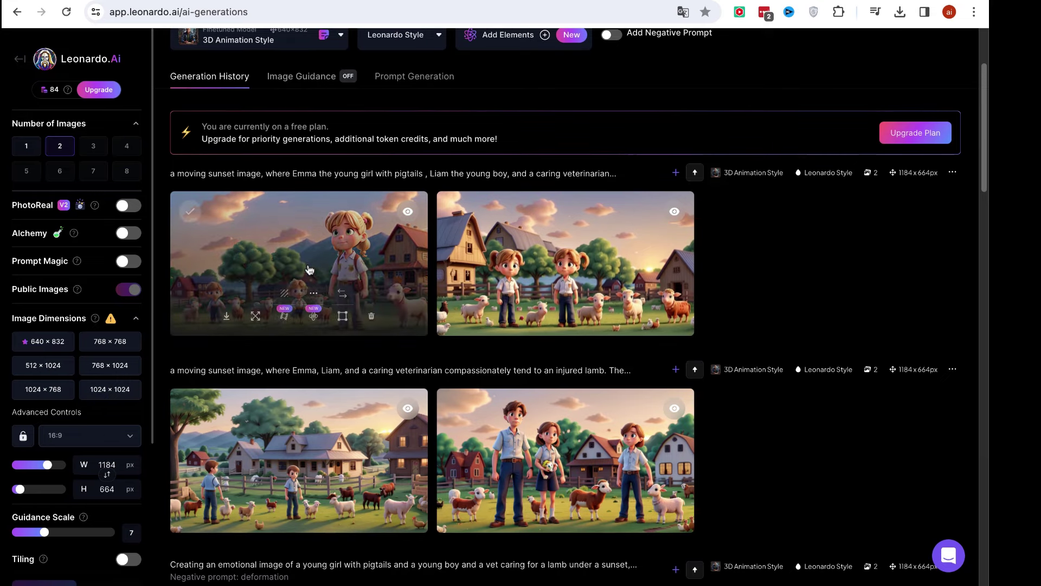
pyautogui.click(305, 265)
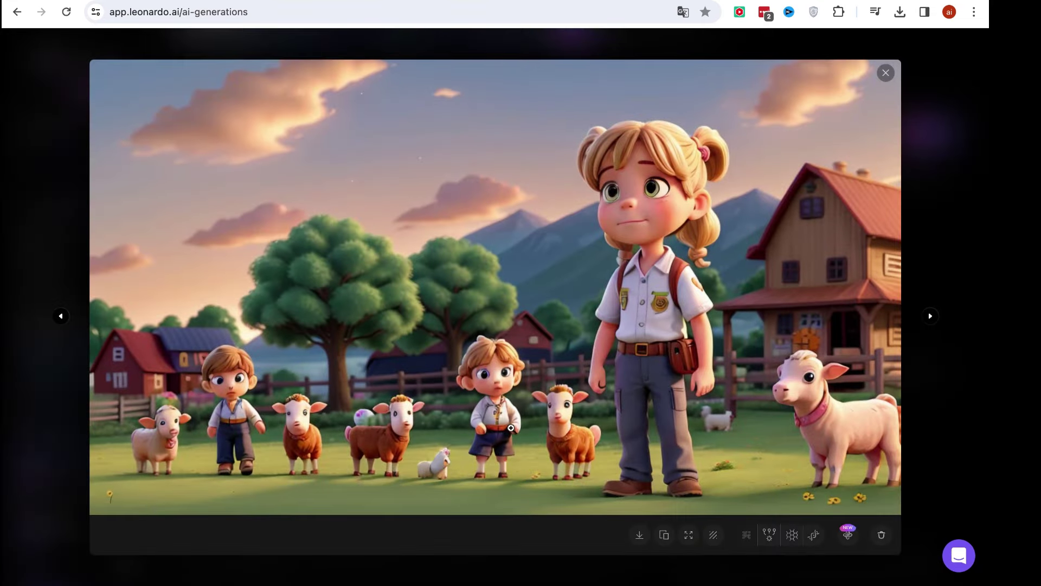
pyautogui.click(492, 377)
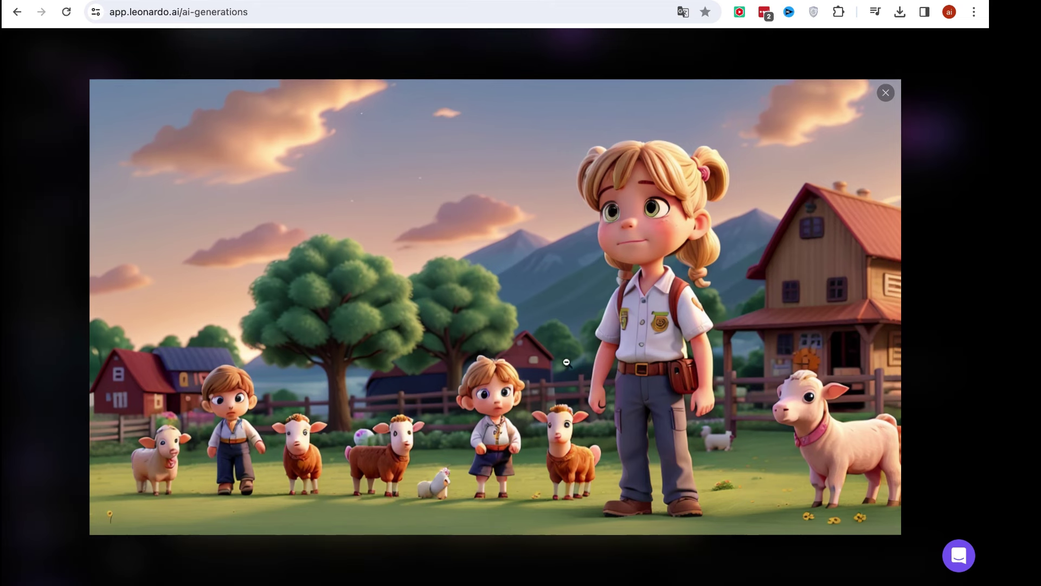
pyautogui.click(665, 226)
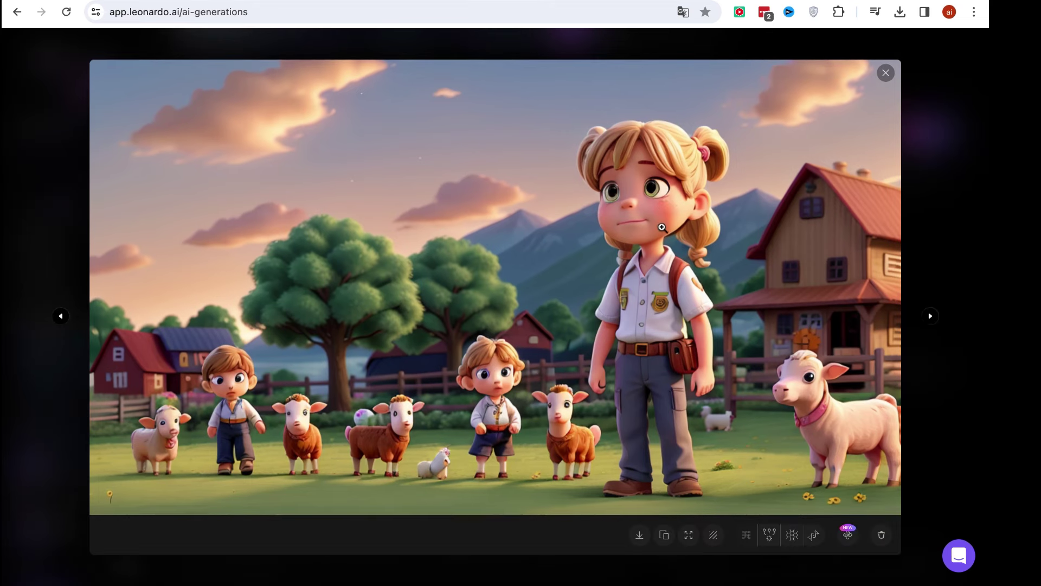
pyautogui.click(886, 74)
# - Replace the comma between the girl's and the boy's descriptions in the prompt with "and"
pyautogui.scroll(4, 477, 228)
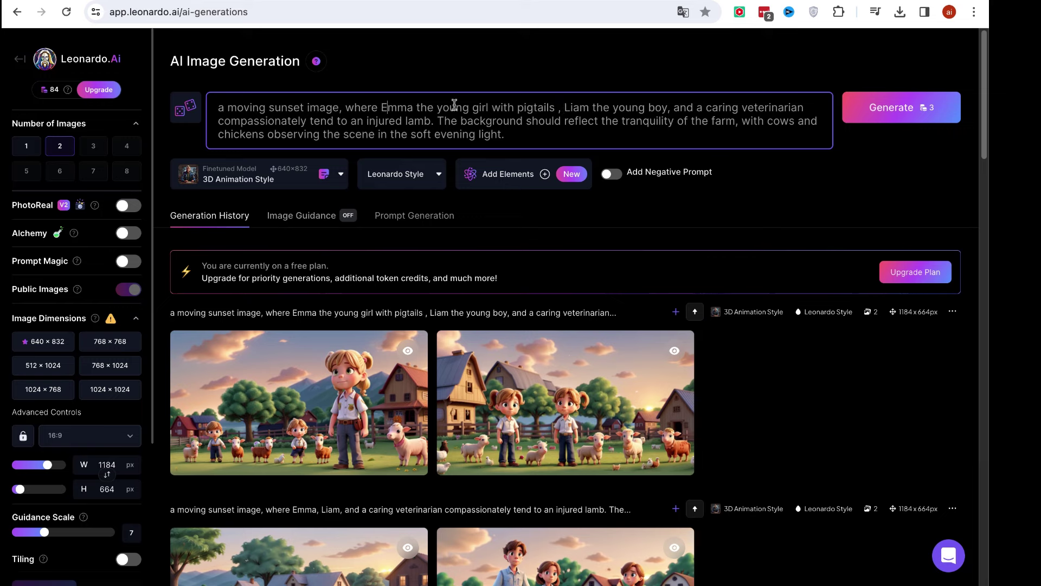
pyautogui.click(527, 103)
pyautogui.click(565, 110)
pyautogui.press('BackSpace')
pyautogui.press('BackSpace')
pyautogui.write('and')
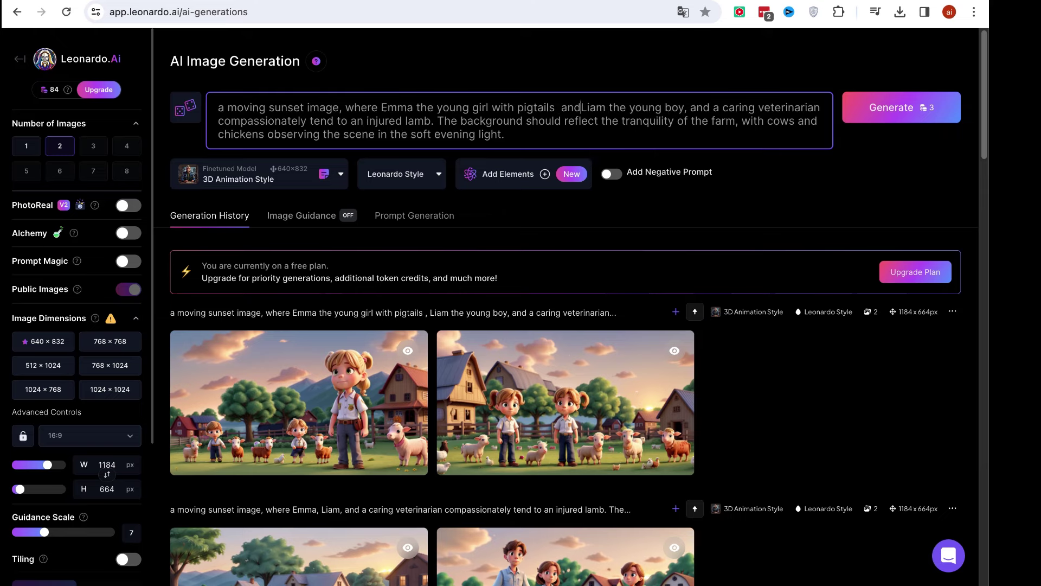
# - End the prompt's opening sentence after "boy" with a period and start a new one with "A caring veterinarian"
pyautogui.click(691, 107)
pyautogui.press('BackSpace')
pyautogui.press('BackSpace')
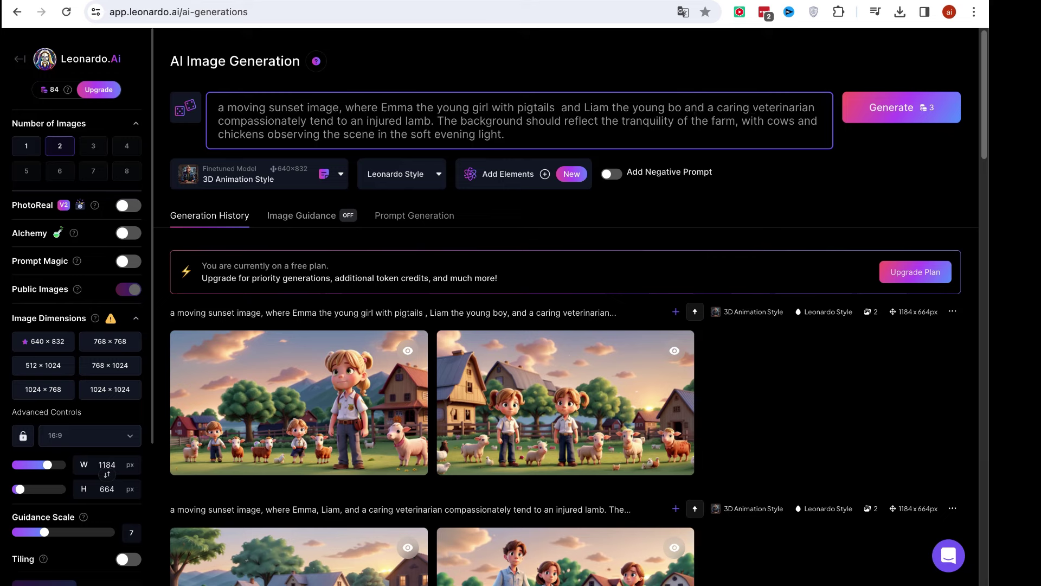
pyautogui.write('y.')
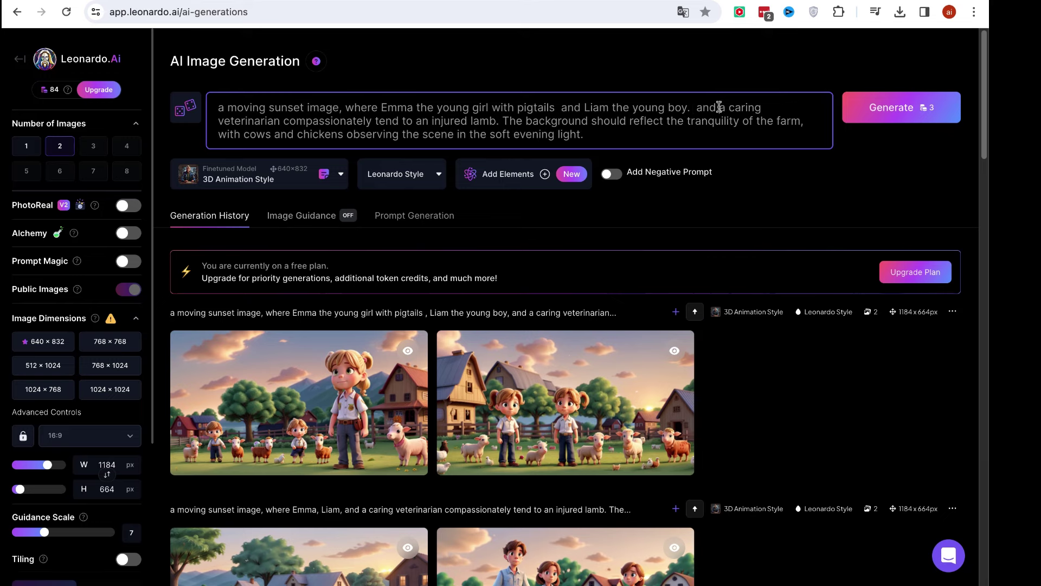
pyautogui.doubleClick(723, 107)
pyautogui.hotkey('shift', 'Left')
pyautogui.write('A')
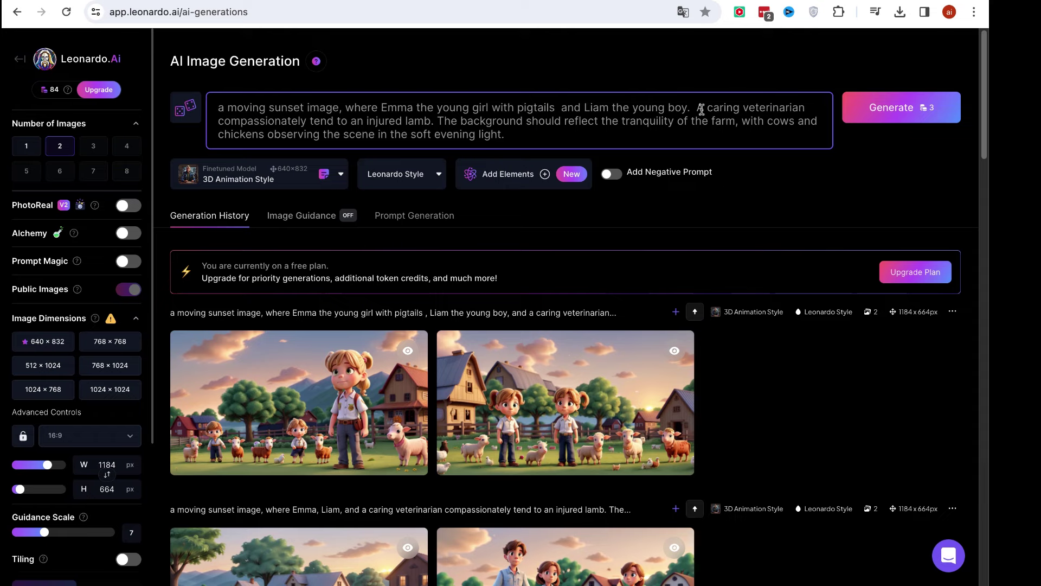
# - Copy "A caring veterinarian compassionately tend to an injured lamb" from the prompt and translate it into French in DeepL to check its meaning
pyautogui.moveTo(699, 106); pyautogui.dragTo(431, 121)
pyautogui.hotkey('ctrl', 'c')
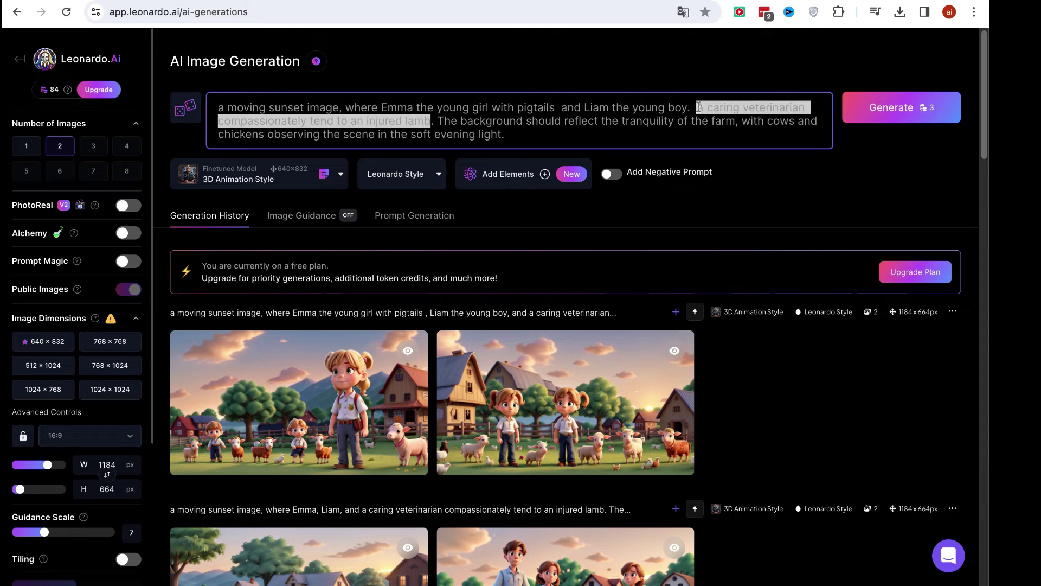
pyautogui.hotkey('ctrl', 'Tab')
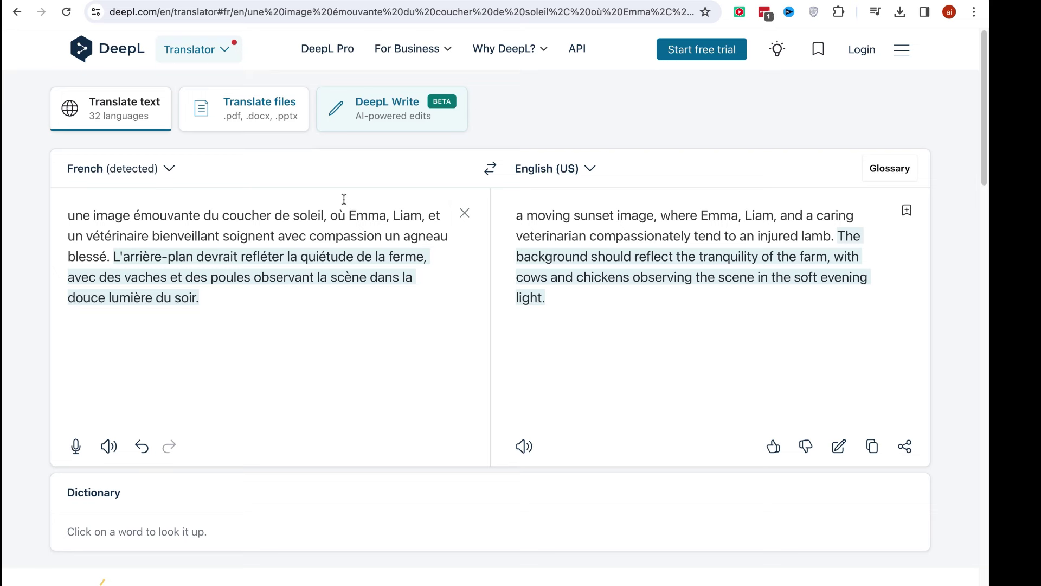
pyautogui.click(460, 214)
pyautogui.hotkey('ctrl', 'v')
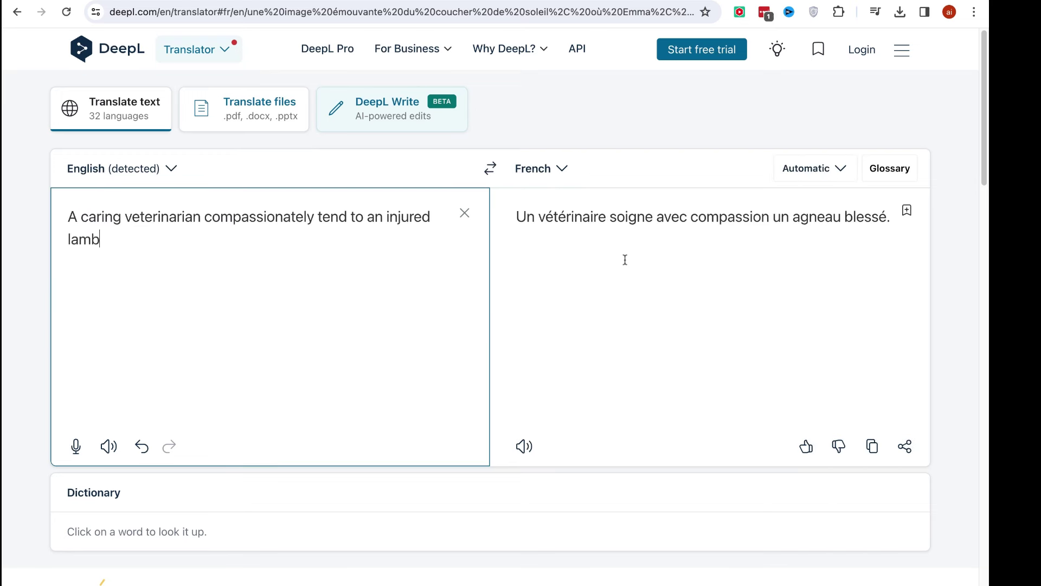
pyautogui.doubleClick(695, 216)
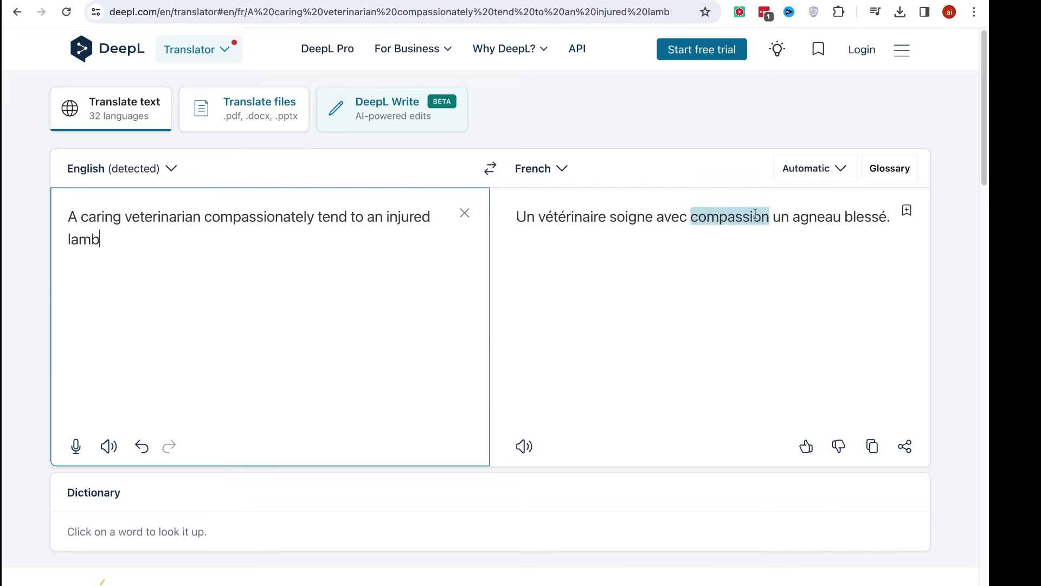
# - In Leonardo.Ai, join the prompt's first two sentences as "the young boy and a caring veterinarian" and generate the images
pyautogui.click(738, 1)
pyautogui.click(663, 107)
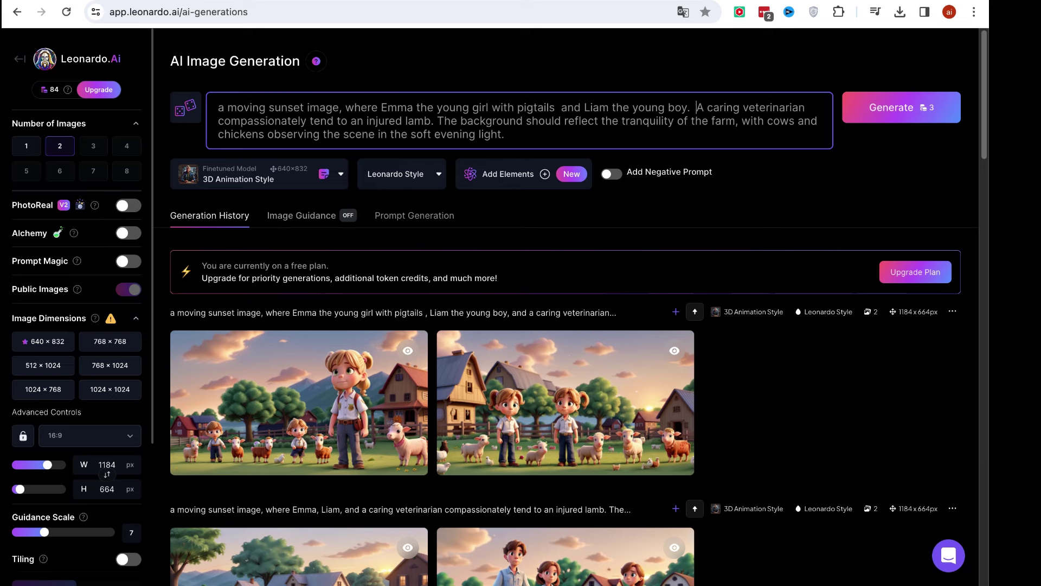
pyautogui.press('BackSpace')
pyautogui.press('BackSpace')
pyautogui.press('BackSpace')
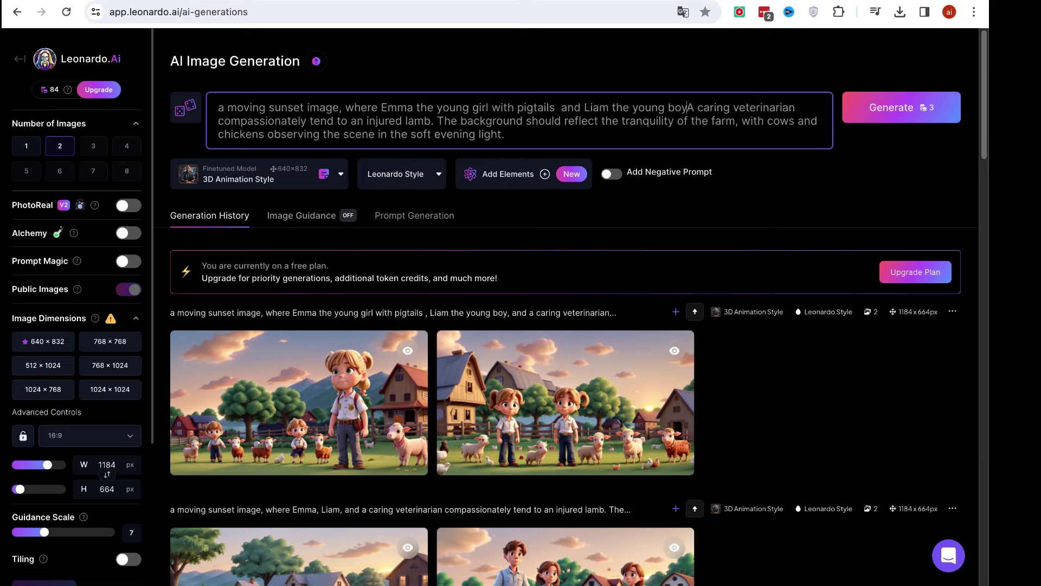
pyautogui.write('and')
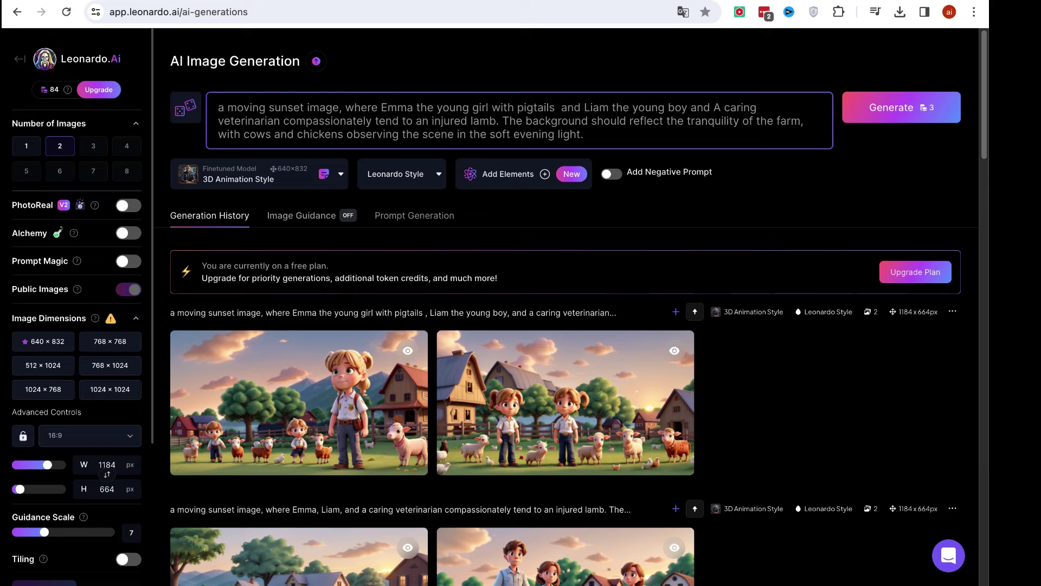
pyautogui.press('BackSpace')
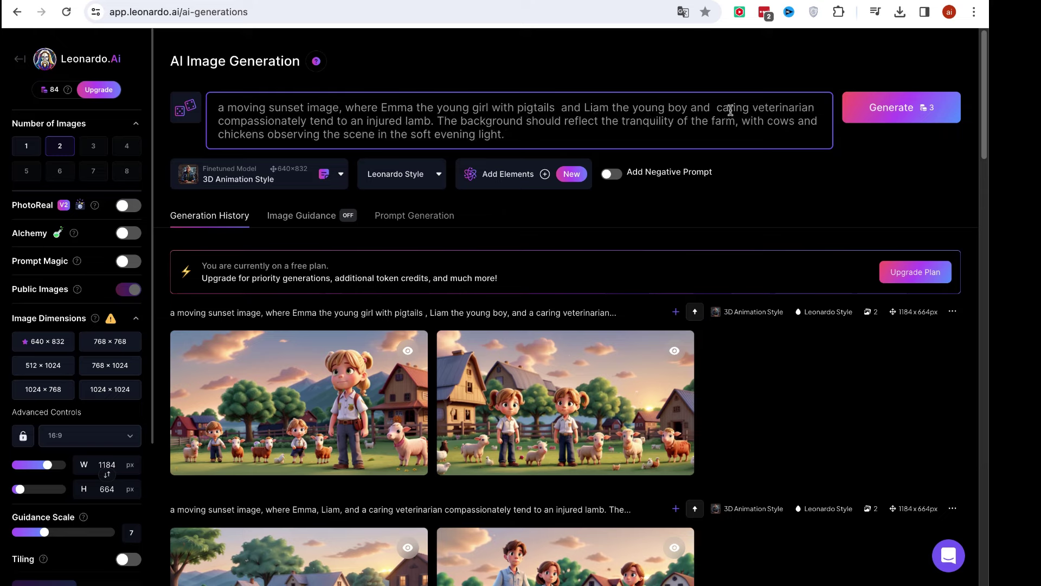
pyautogui.write('a')
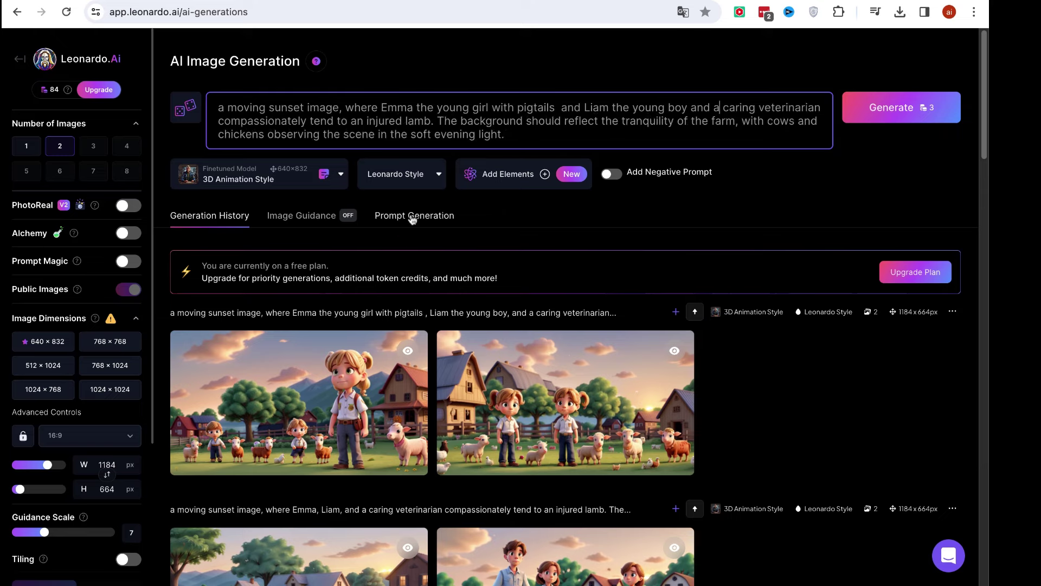
pyautogui.click(905, 109)
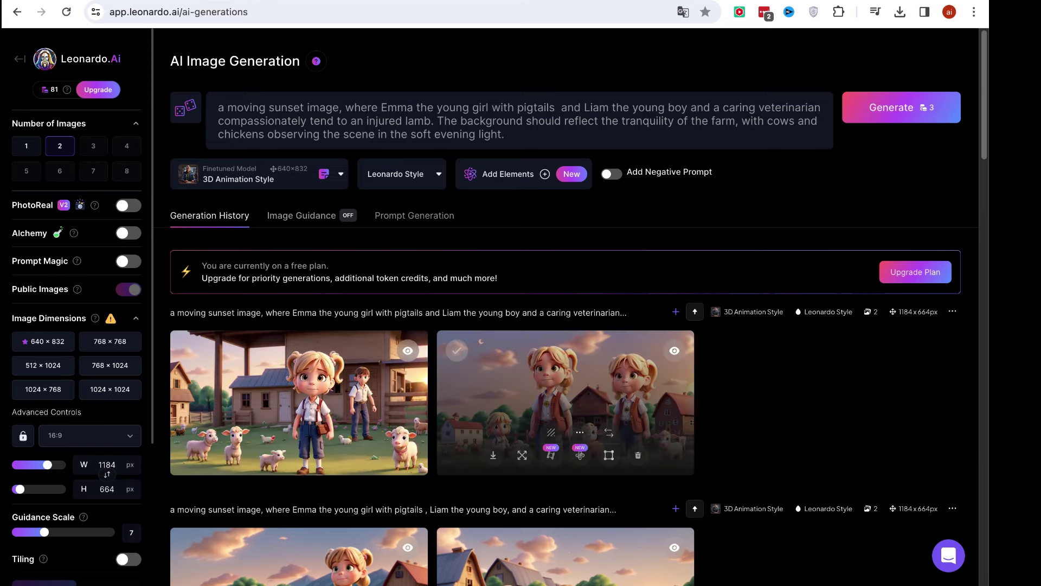
# - Inspect the first newly generated sunset image at full size, check it a second time, and close it
pyautogui.click(336, 389)
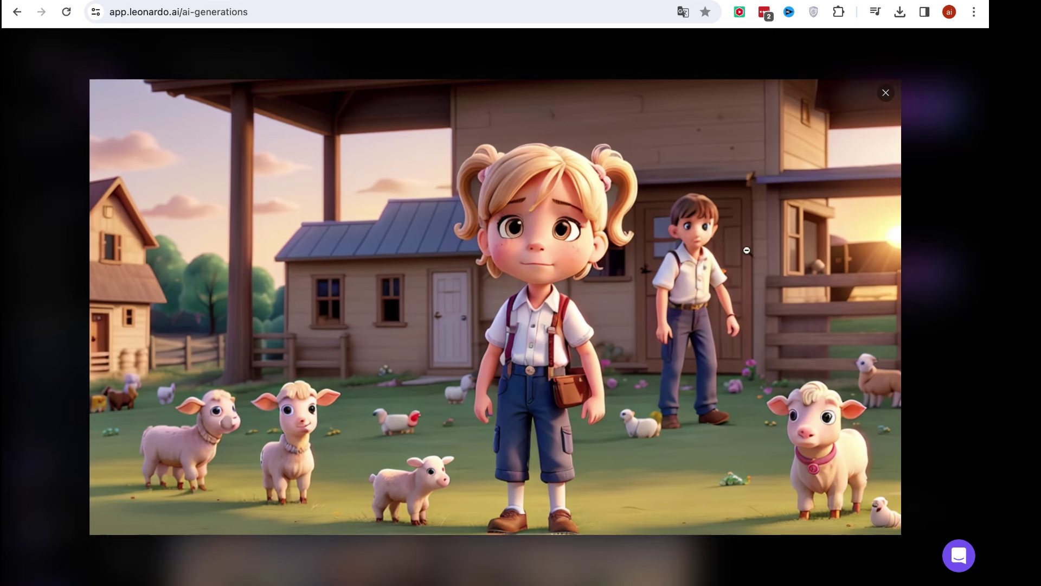
pyautogui.click(886, 94)
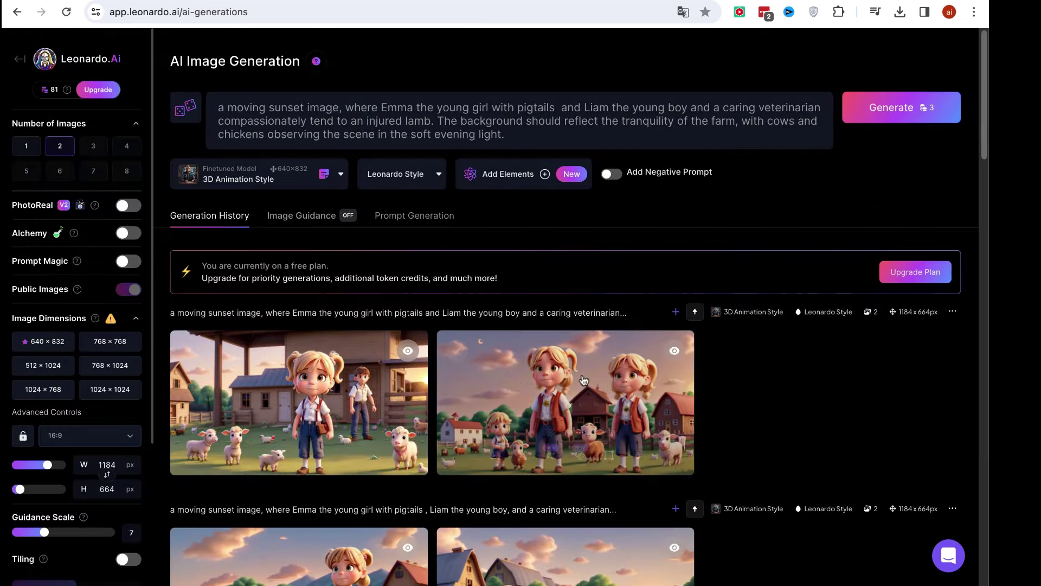
pyautogui.click(352, 360)
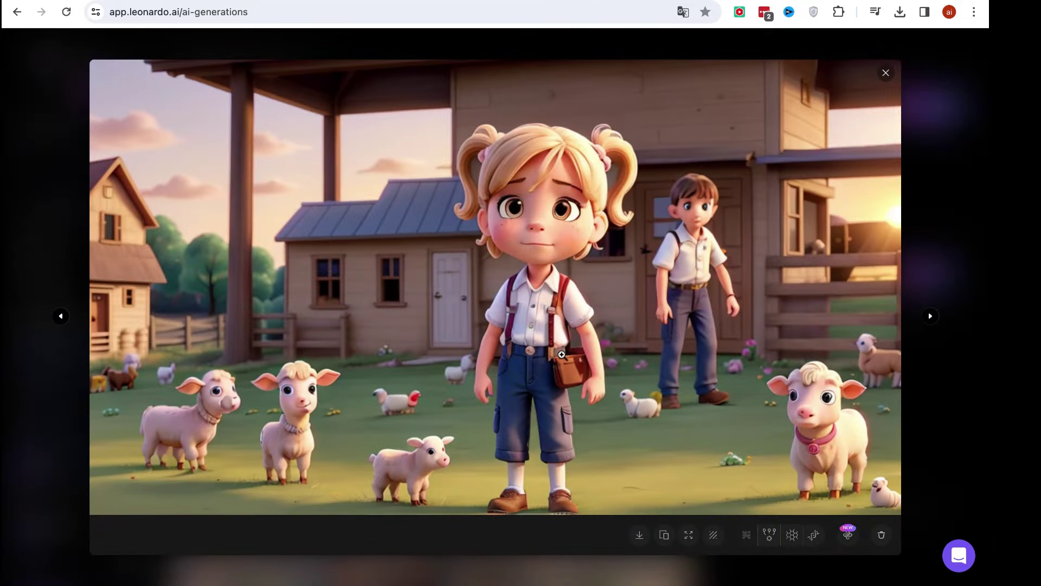
pyautogui.click(883, 75)
# - Copy the whole image prompt and translate it into French in DeepL, replacing the earlier text
pyautogui.tripleClick(438, 109)
pyautogui.hotkey('ctrl', 'c')
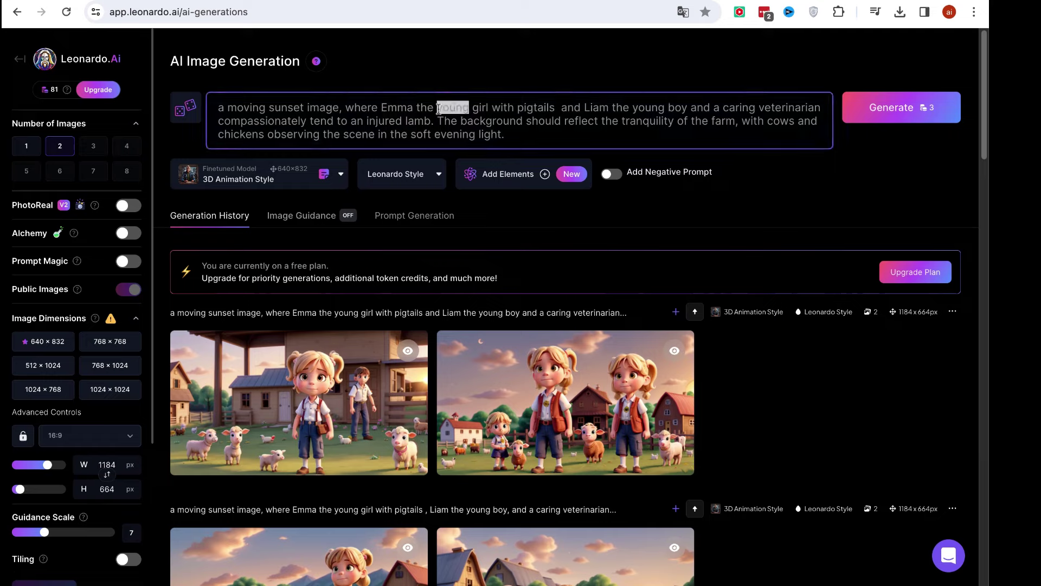
pyautogui.click(834, 2)
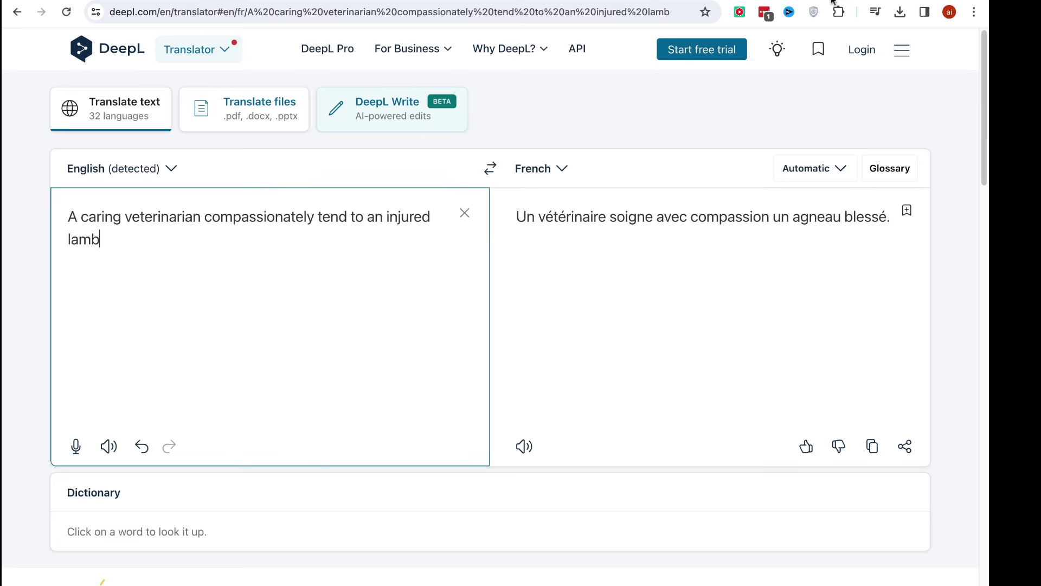
pyautogui.click(465, 213)
pyautogui.hotkey('ctrl', 'v')
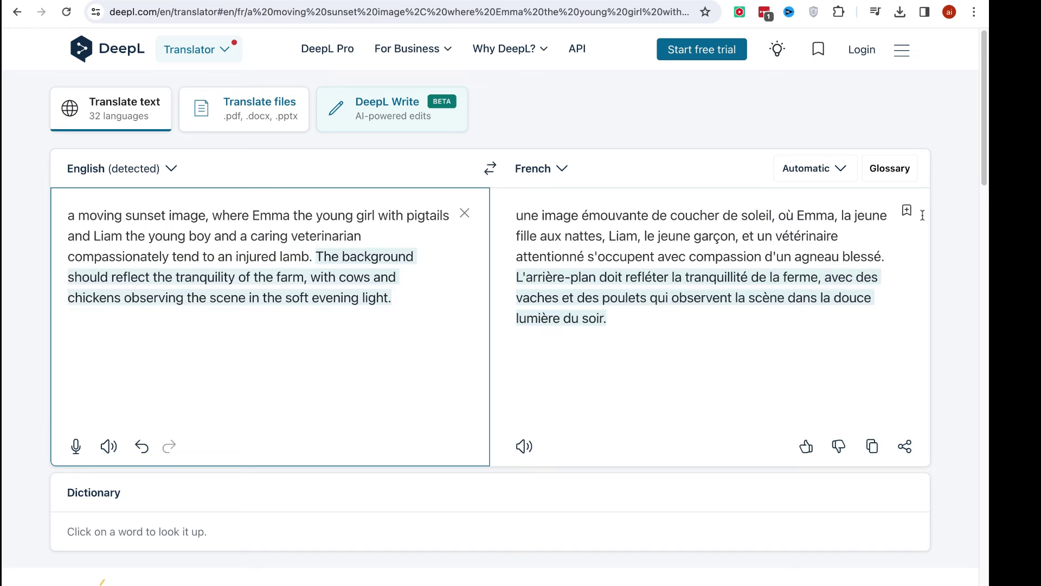
# - Examine the French wording of the opening phrase "une image émouvante de coucher de soleil, où"
pyautogui.click(766, 216)
pyautogui.click(659, 215)
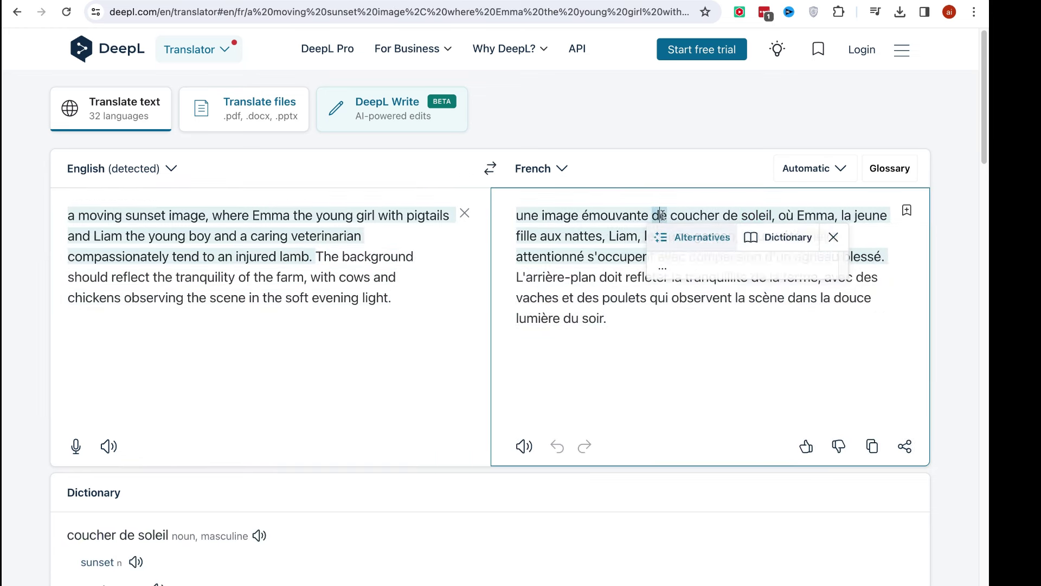
pyautogui.click(787, 215)
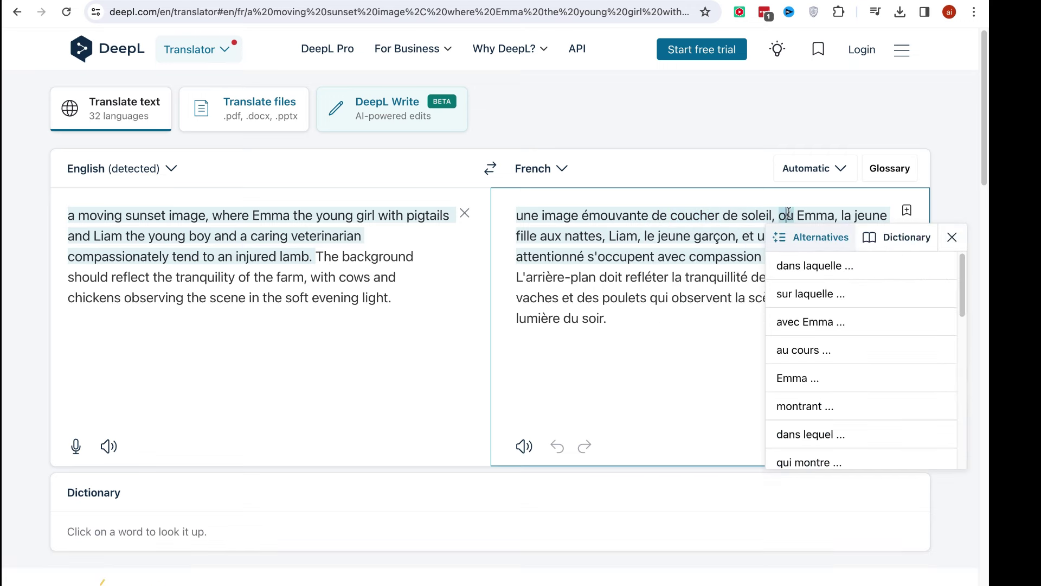
pyautogui.moveTo(791, 214); pyautogui.dragTo(518, 216)
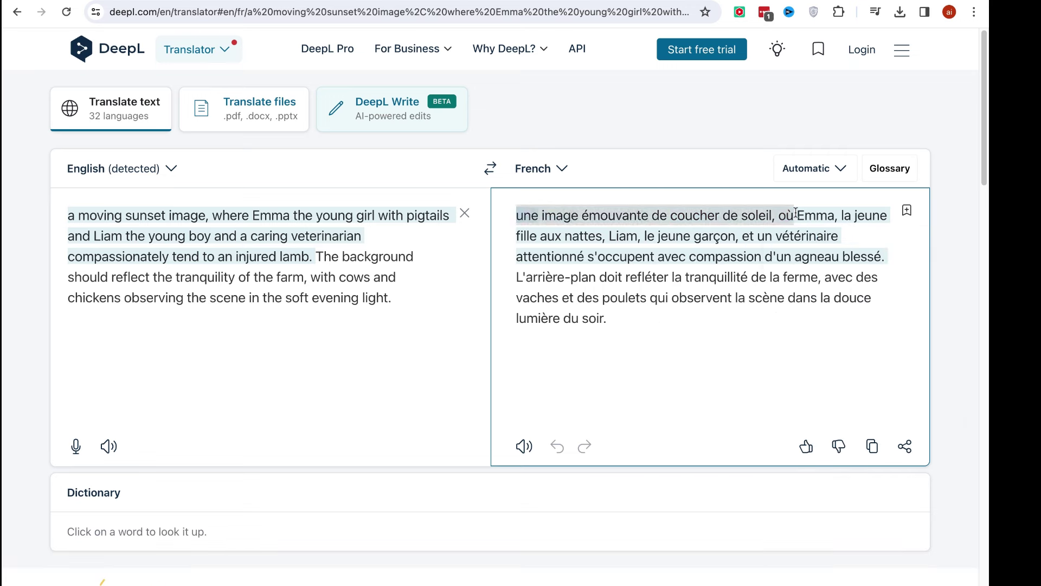
# - Delete "a moving sunset image, where" from the start of the English text and remove the extra space after "pigtails"
pyautogui.click(314, 214)
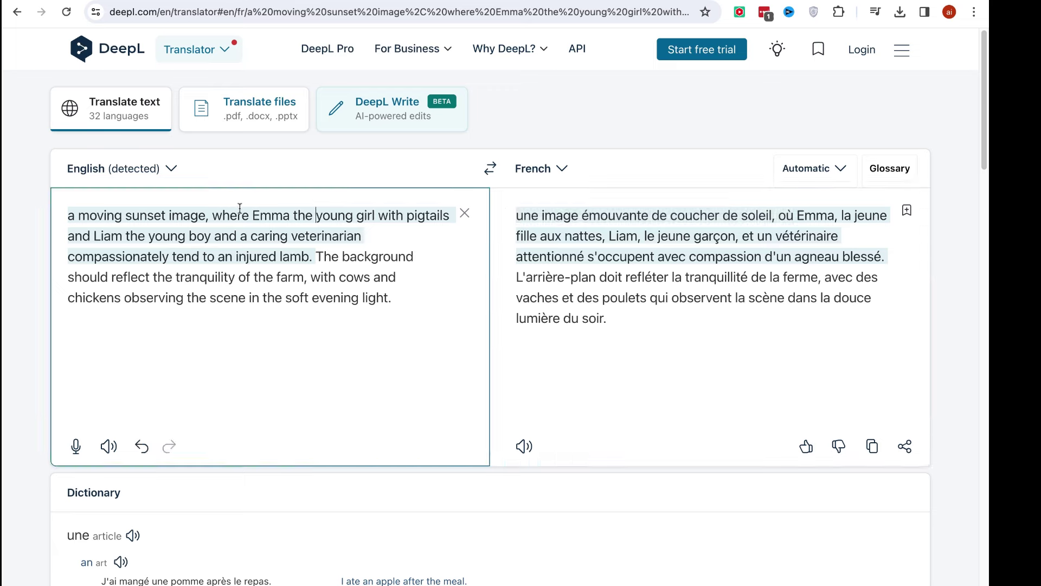
pyautogui.hotkey('ctrl', 'shift', 'Left')
pyautogui.hotkey('ctrl', 'shift', 'Left')
pyautogui.hotkey('ctrl', 'shift', 'Left')
pyautogui.hotkey('ctrl', 'shift', 'Left')
pyautogui.hotkey('ctrl', 'shift', 'Left')
pyautogui.press('BackSpace')
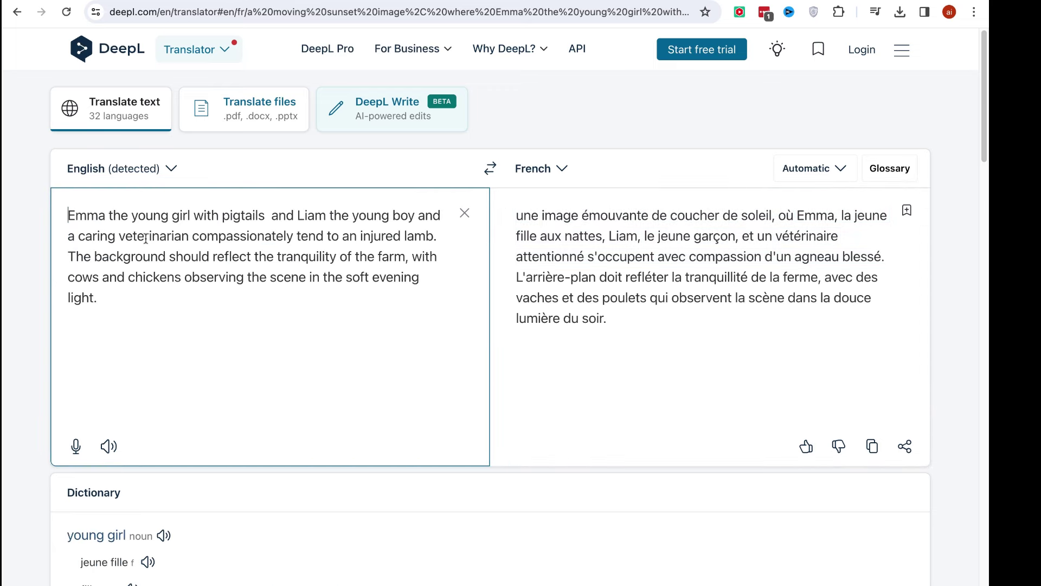
pyautogui.click(275, 215)
pyautogui.press('BackSpace')
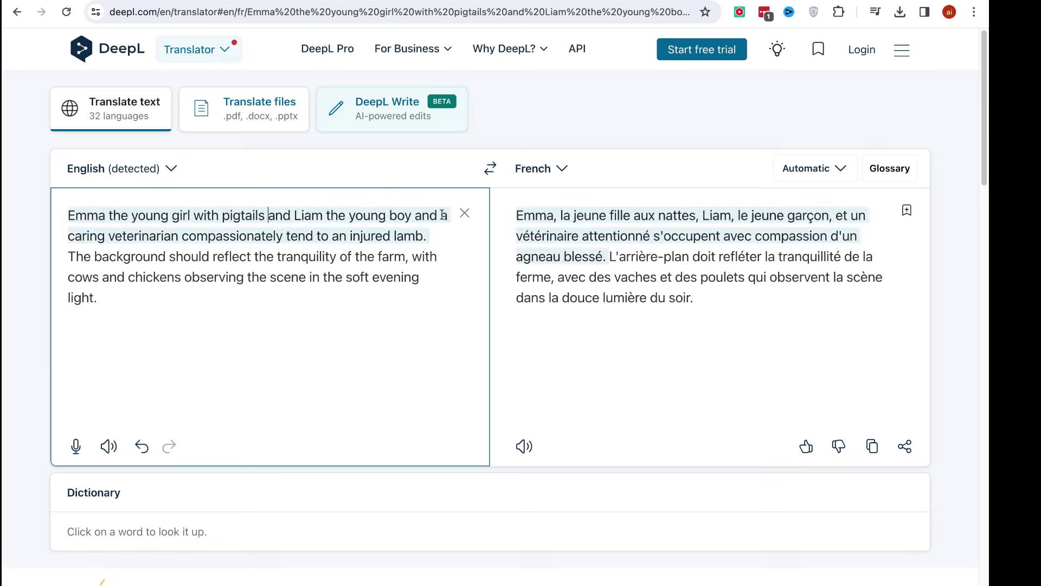
# - Add "in the background" after "injured lamb" in the English text
pyautogui.click(282, 235)
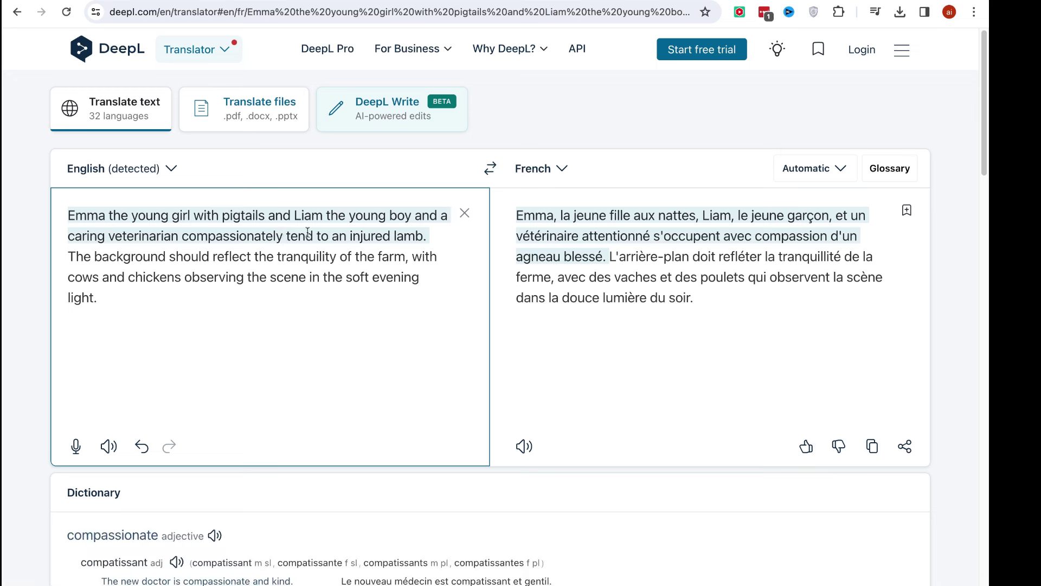
pyautogui.click(424, 235)
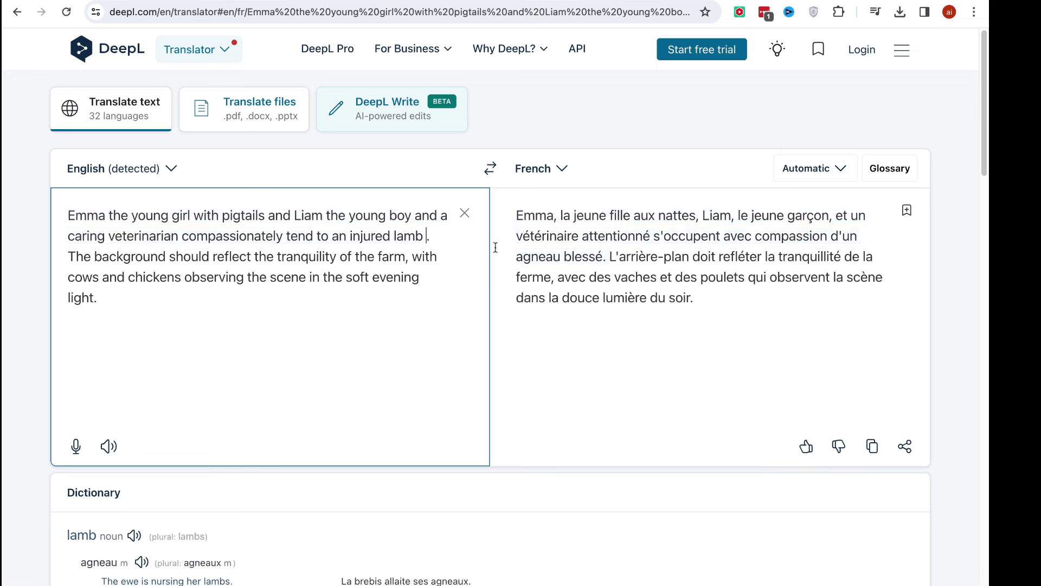
pyautogui.write('in the bac')
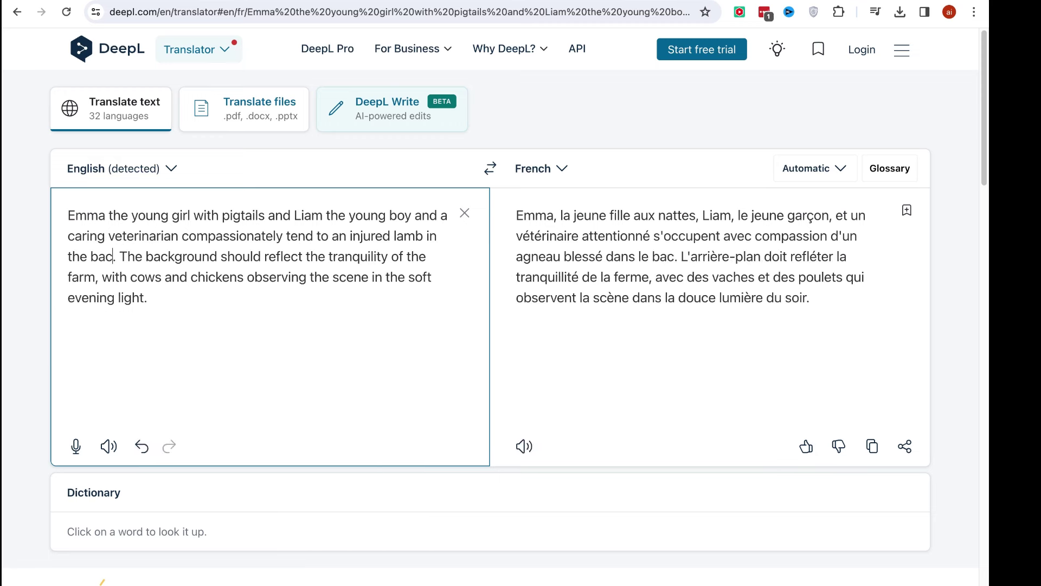
pyautogui.write('k')
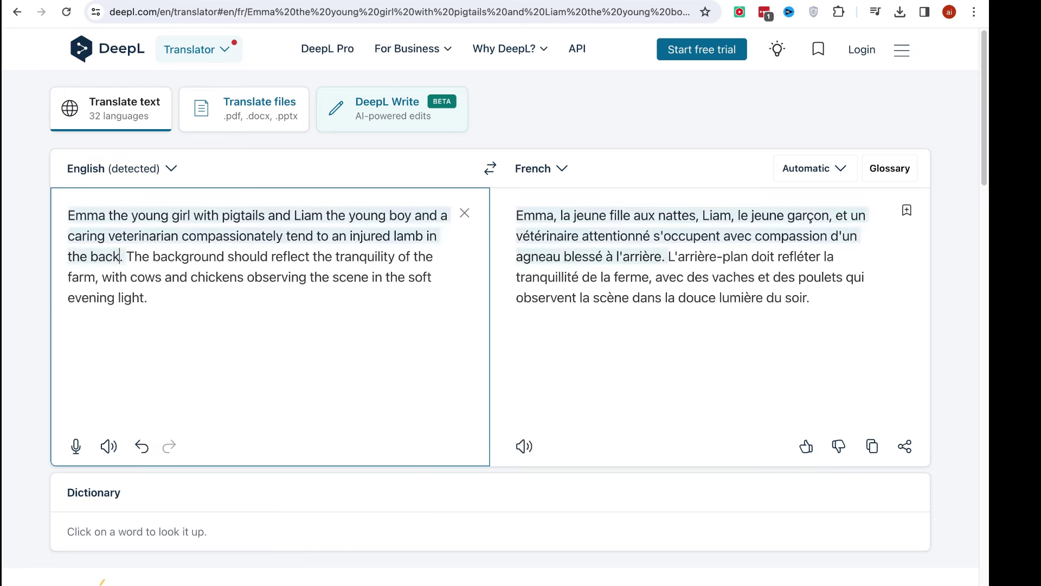
pyautogui.write('ground')
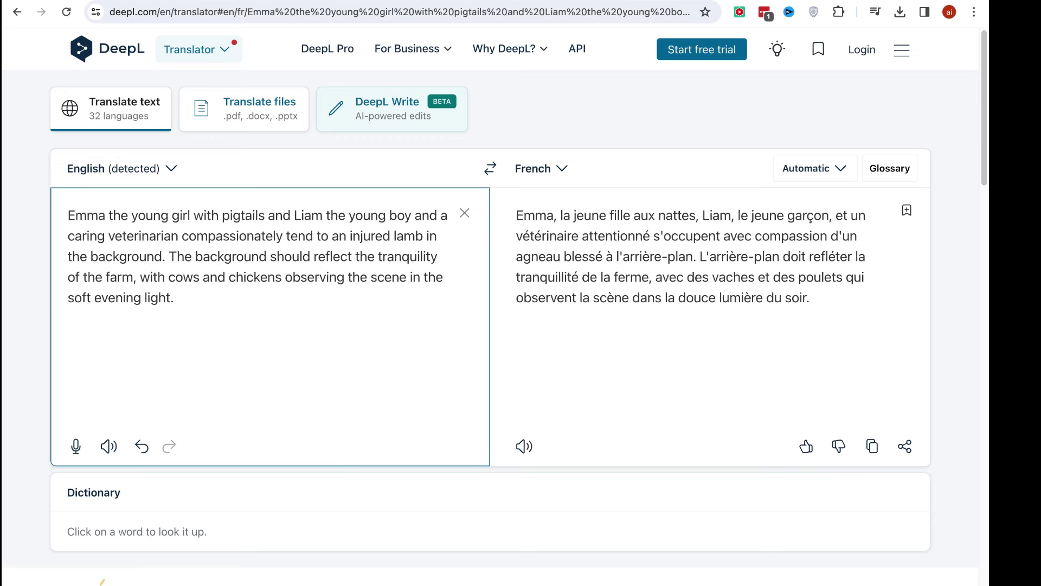
# - Review the English sentence describing the farm background and its French translation
pyautogui.click(314, 278)
pyautogui.click(207, 257)
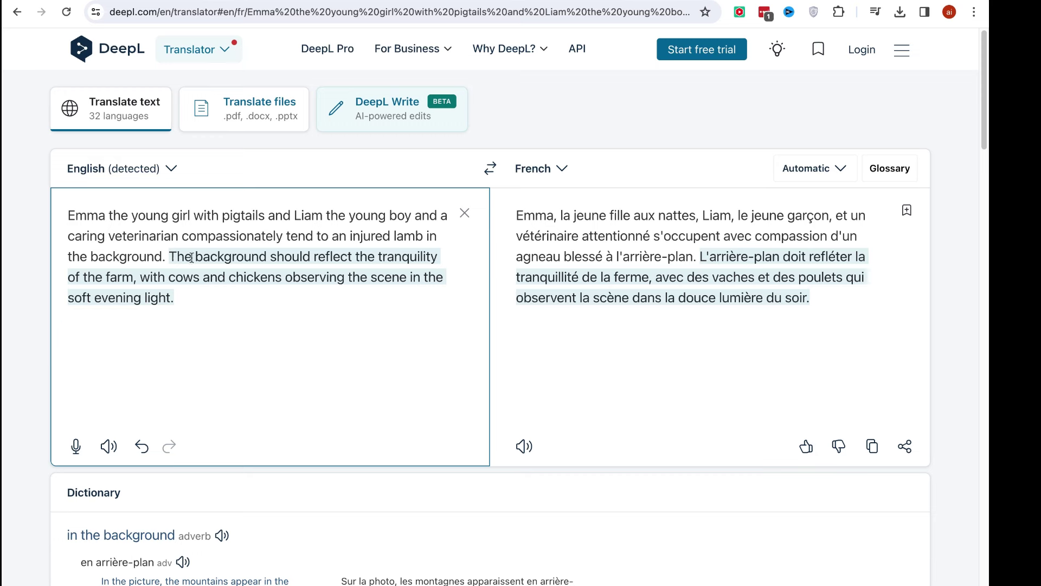
pyautogui.moveTo(173, 257); pyautogui.dragTo(277, 257)
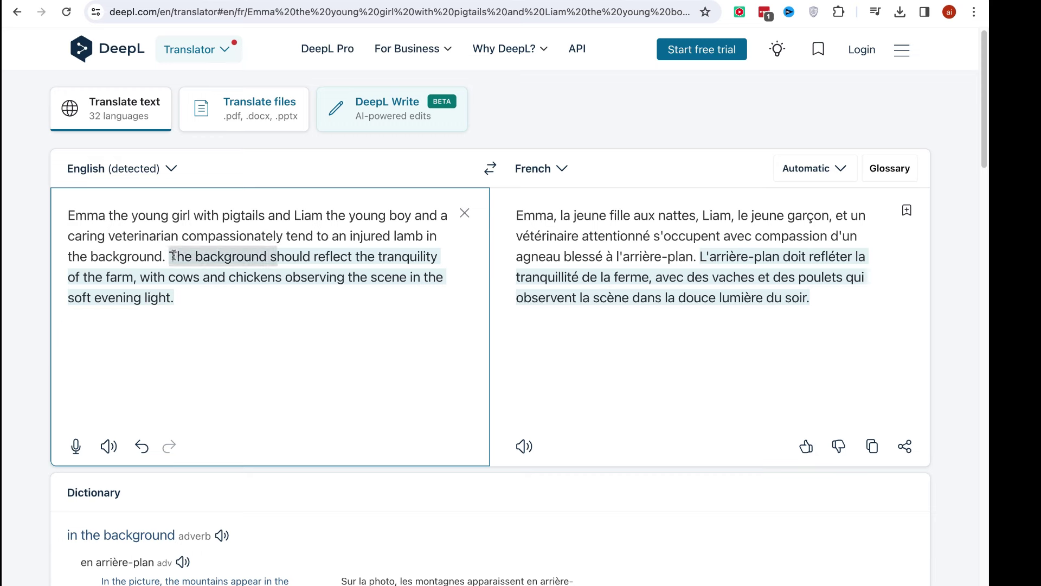
pyautogui.click(277, 257)
pyautogui.click(335, 256)
pyautogui.click(241, 296)
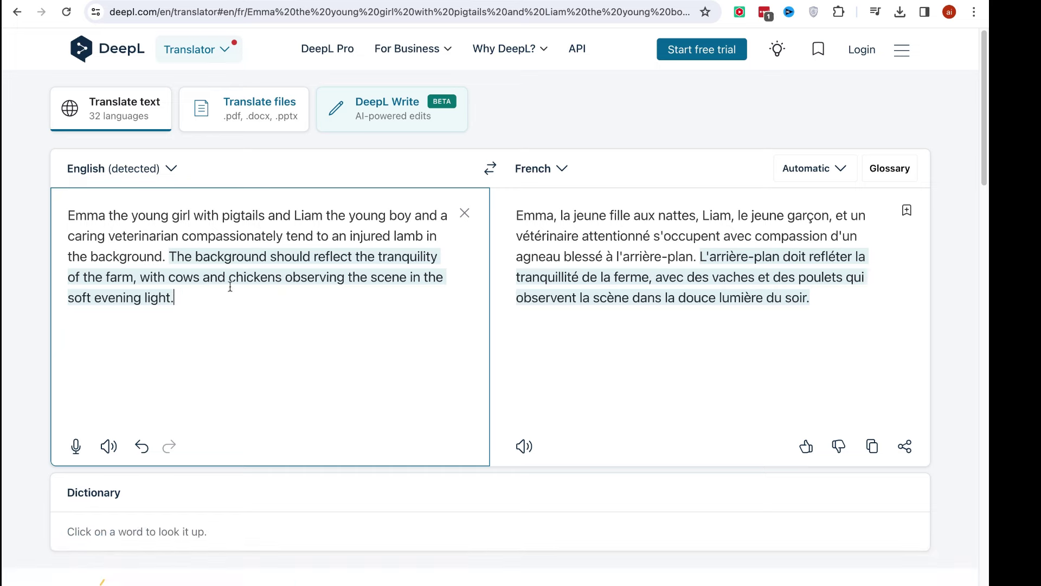
# - Copy the revised English text, replace the Leonardo.Ai prompt with it, and generate new images
pyautogui.tripleClick(222, 302)
pyautogui.hotkey('ctrl', 'c')
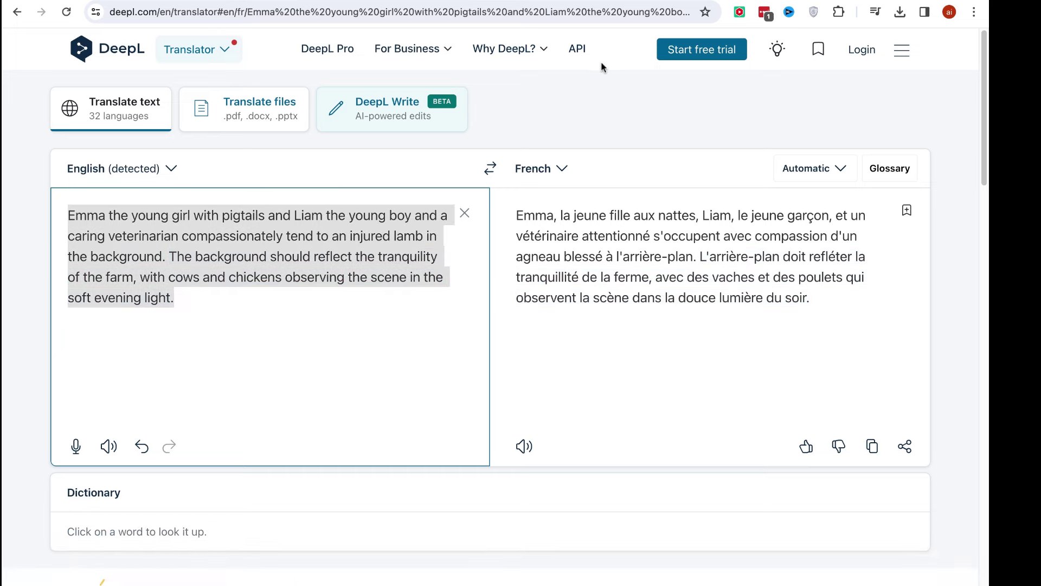
pyautogui.hotkey('ctrl', 'Tab')
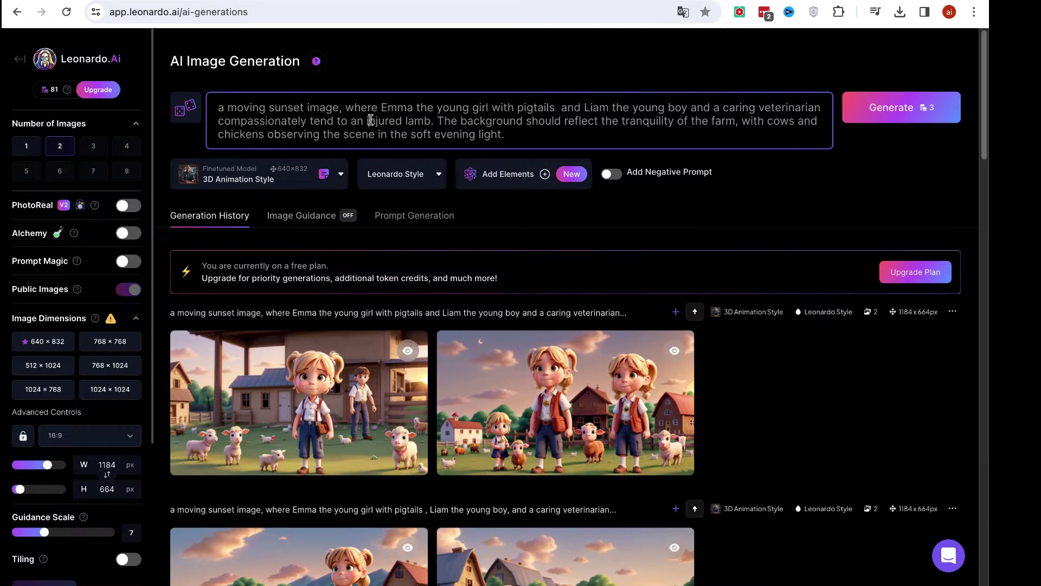
pyautogui.hotkey('ctrl', 'v')
pyautogui.click(908, 111)
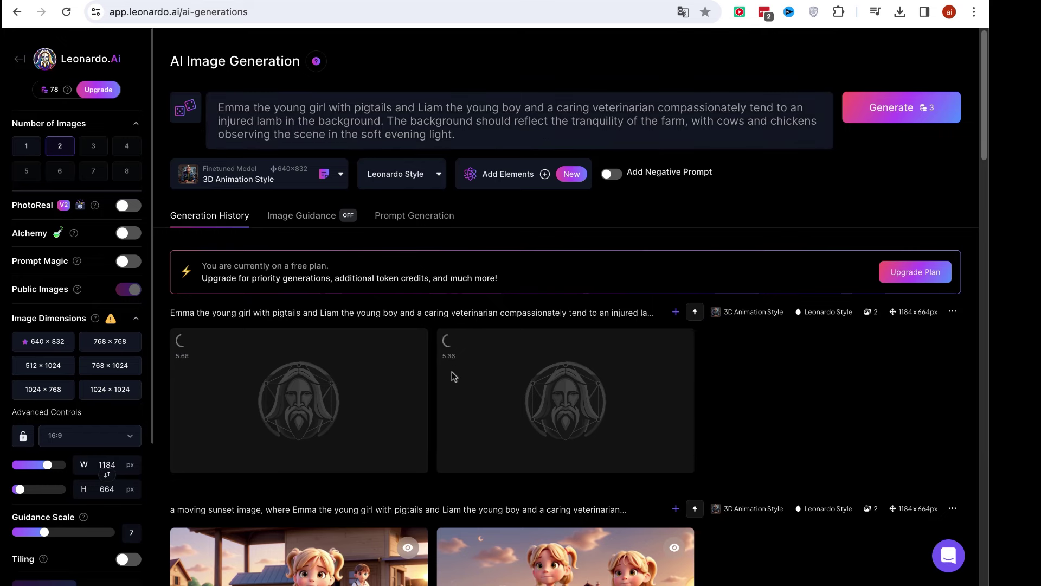
# - Inspect both newly generated farm images at full size and compare them with the earlier generations in the history
pyautogui.scroll(-1, 452, 374)
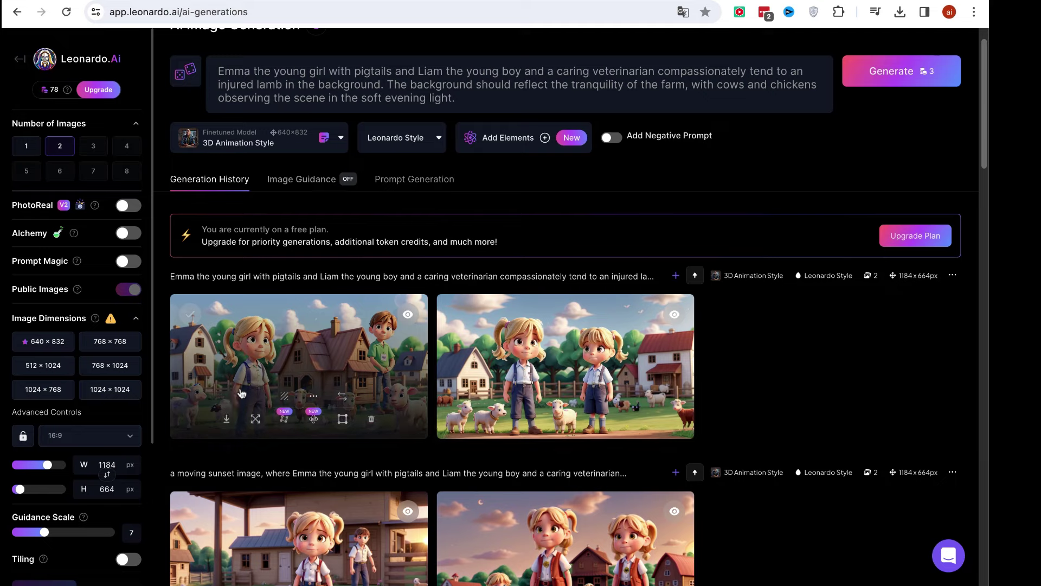
pyautogui.click(324, 346)
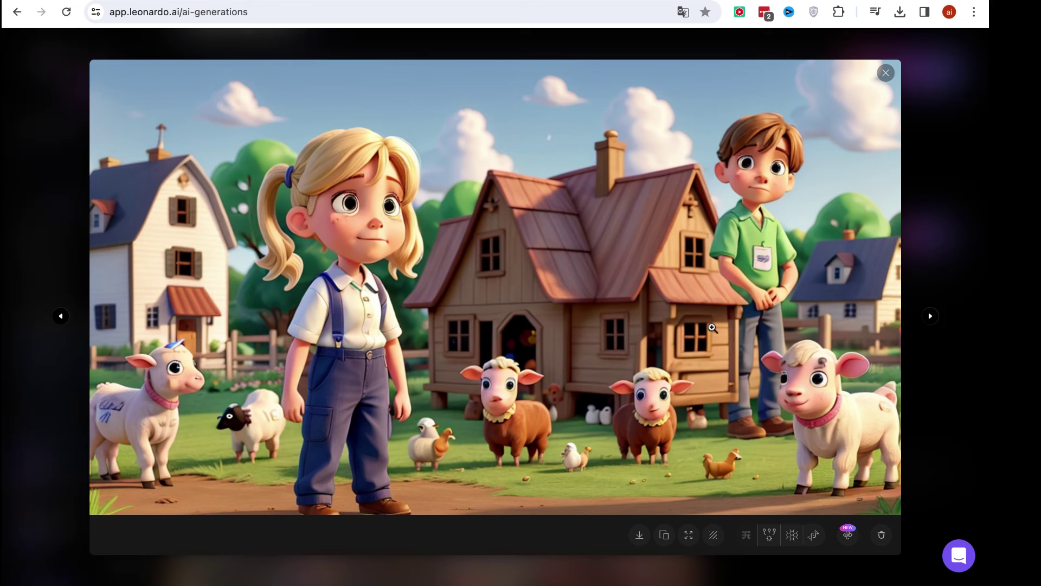
pyautogui.click(885, 72)
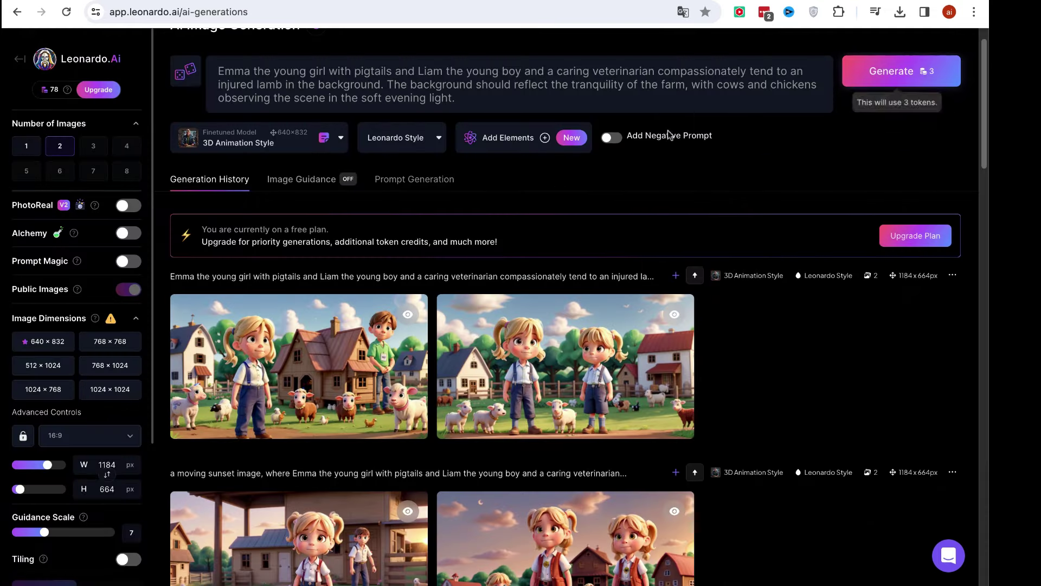
pyautogui.click(614, 343)
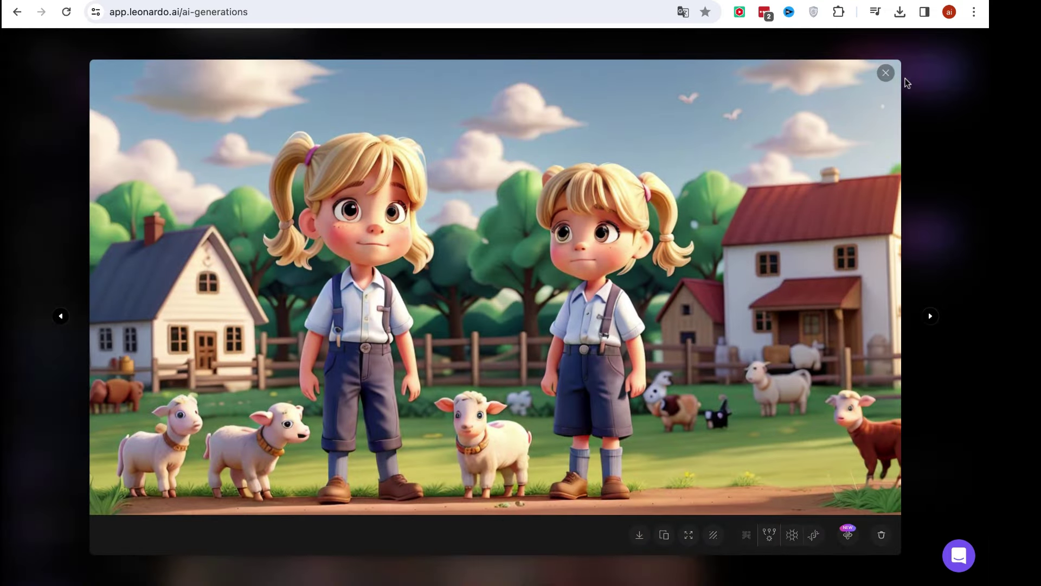
pyautogui.click(887, 76)
pyautogui.scroll(-5, 469, 319)
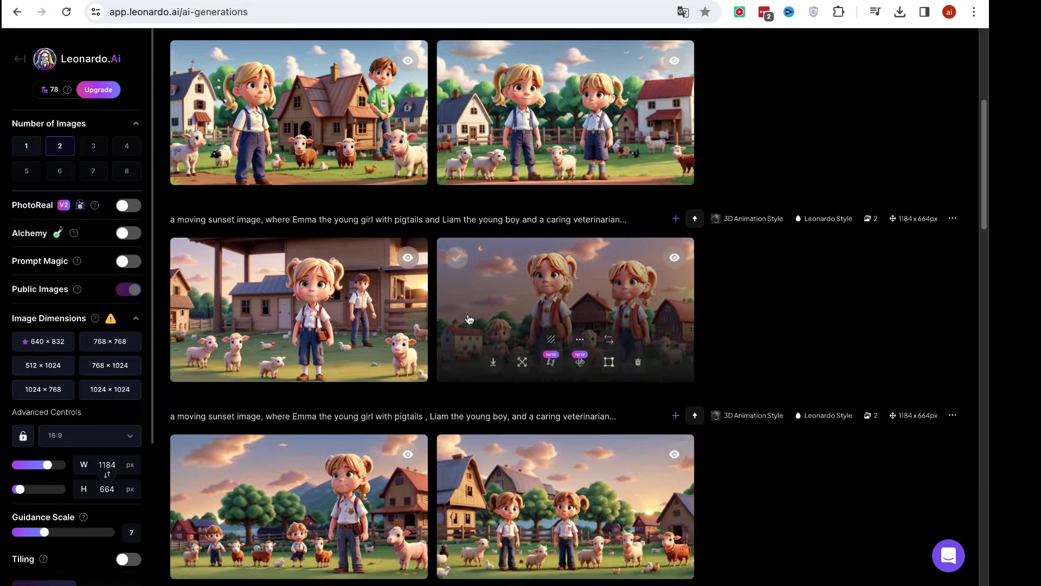
pyautogui.scroll(5, 469, 319)
pyautogui.scroll(-3, 469, 319)
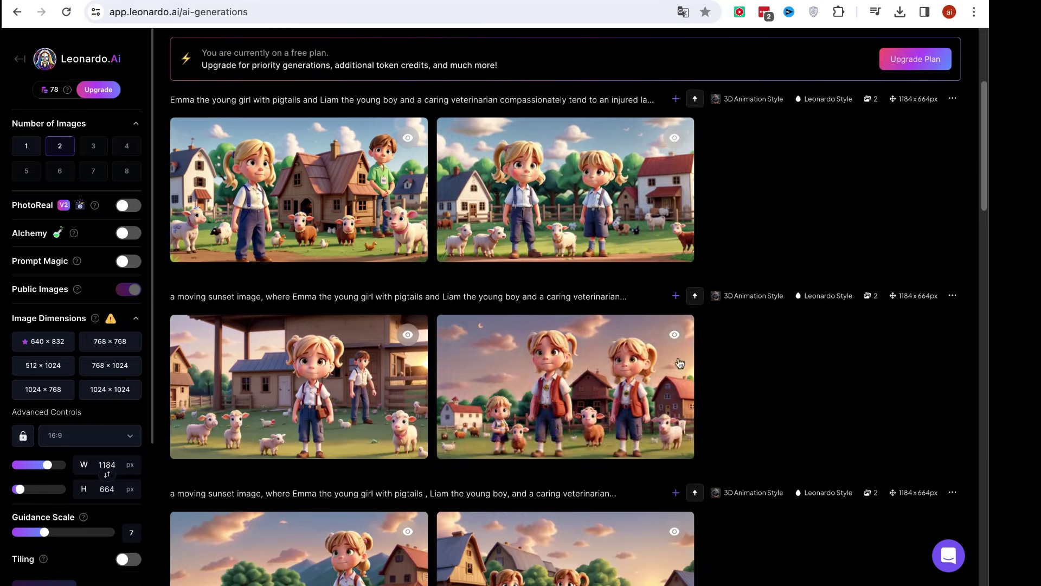
# - Name the veterinarian in the image prompt by changing "a caring veterinarian" to "Simon a caring veterinarian"
pyautogui.scroll(-8, 530, 344)
pyautogui.scroll(10, 534, 347)
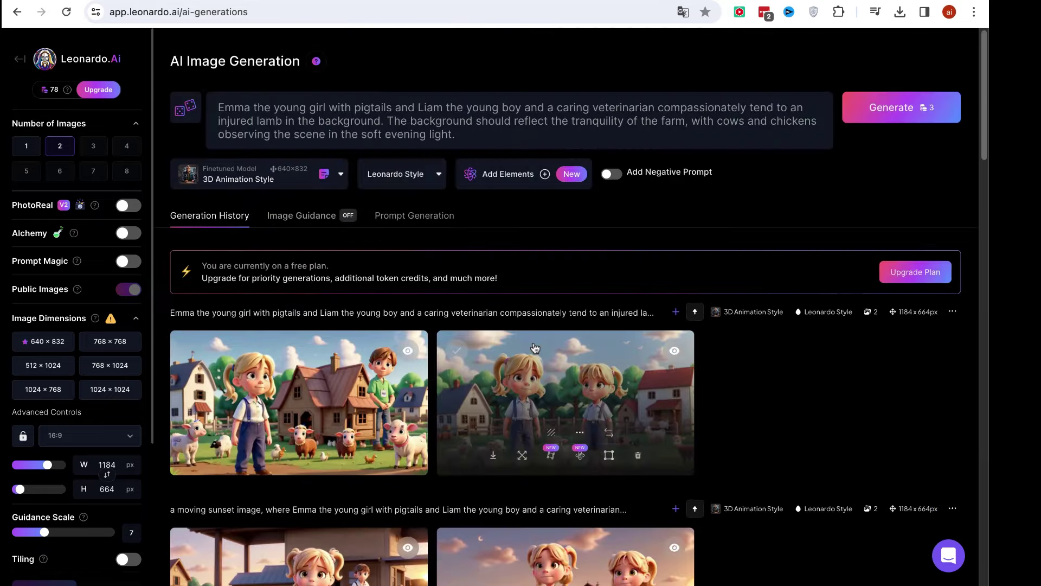
pyautogui.click(373, 103)
pyautogui.click(482, 118)
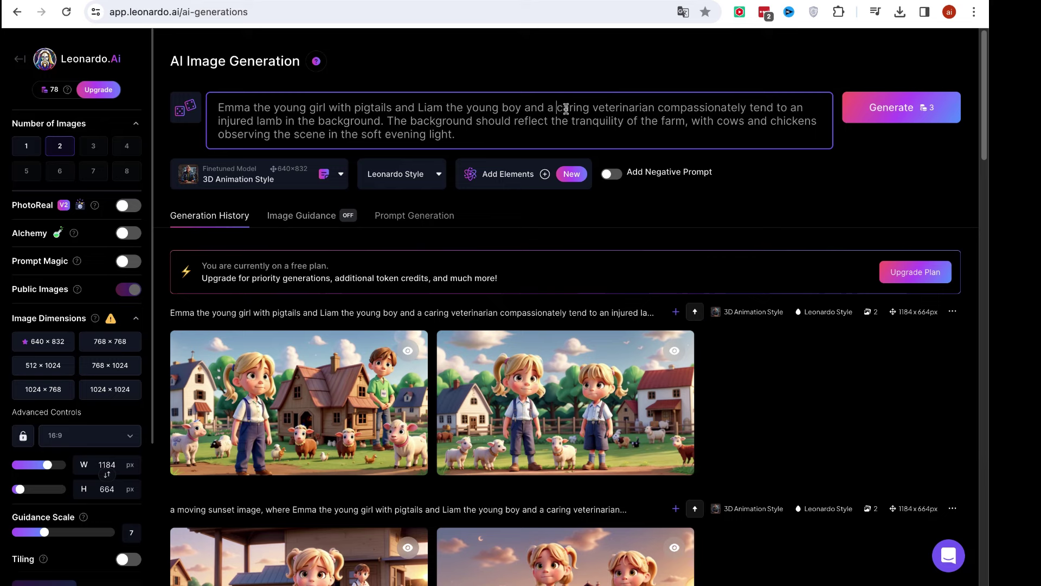
pyautogui.press('BackSpace')
pyautogui.press('BackSpace')
pyautogui.write('S')
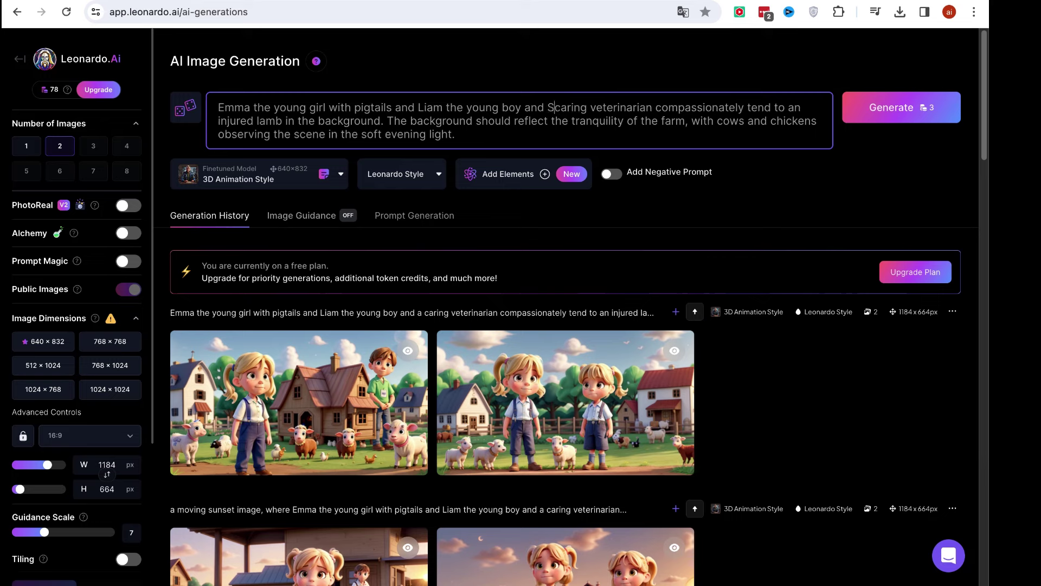
pyautogui.write('imon ')
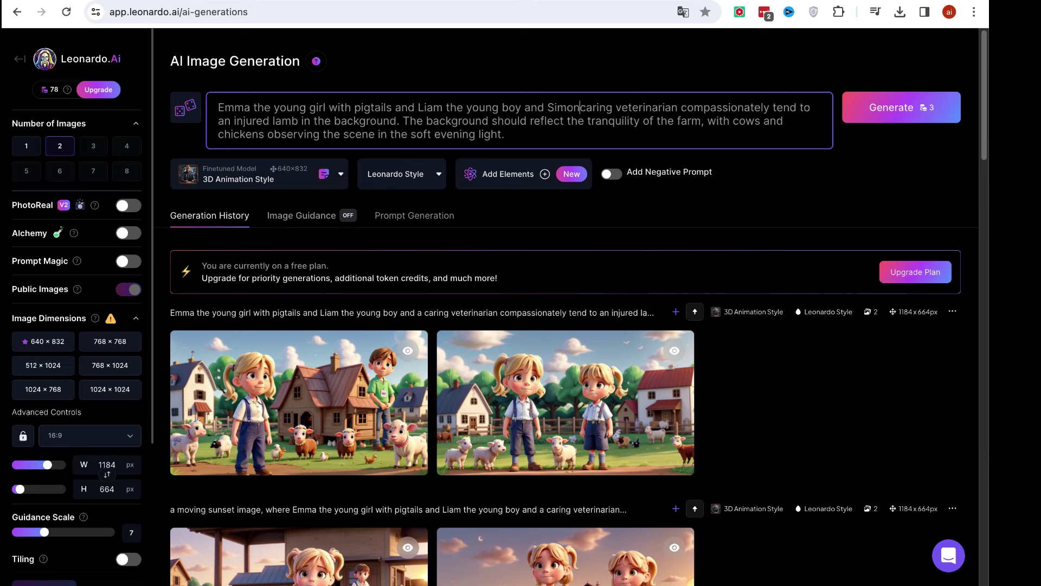
pyautogui.write('a')
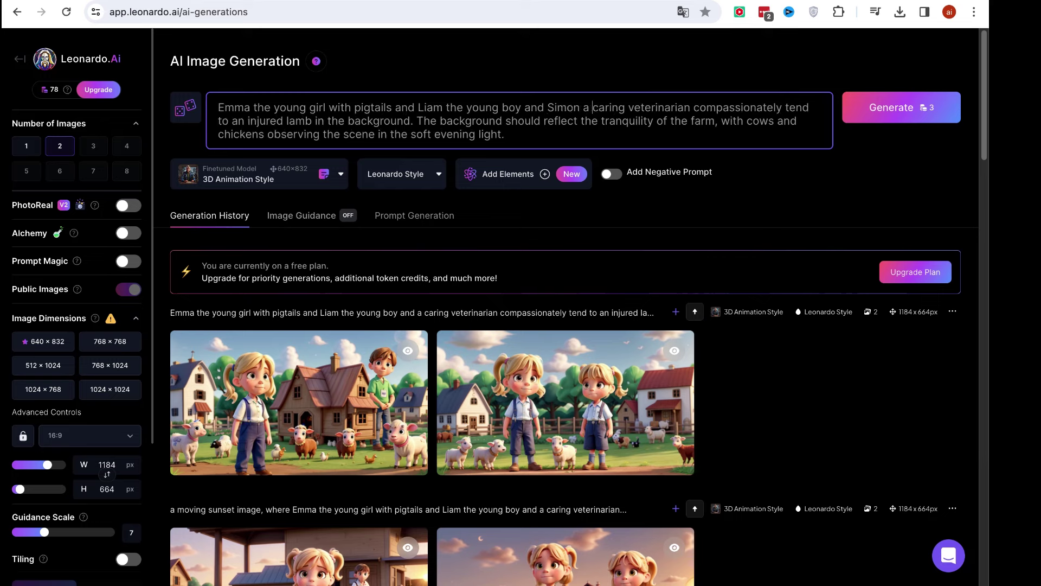
# - Delete the sentence starting "The background should reflect" from the prompt and generate new images
pyautogui.doubleClick(744, 103)
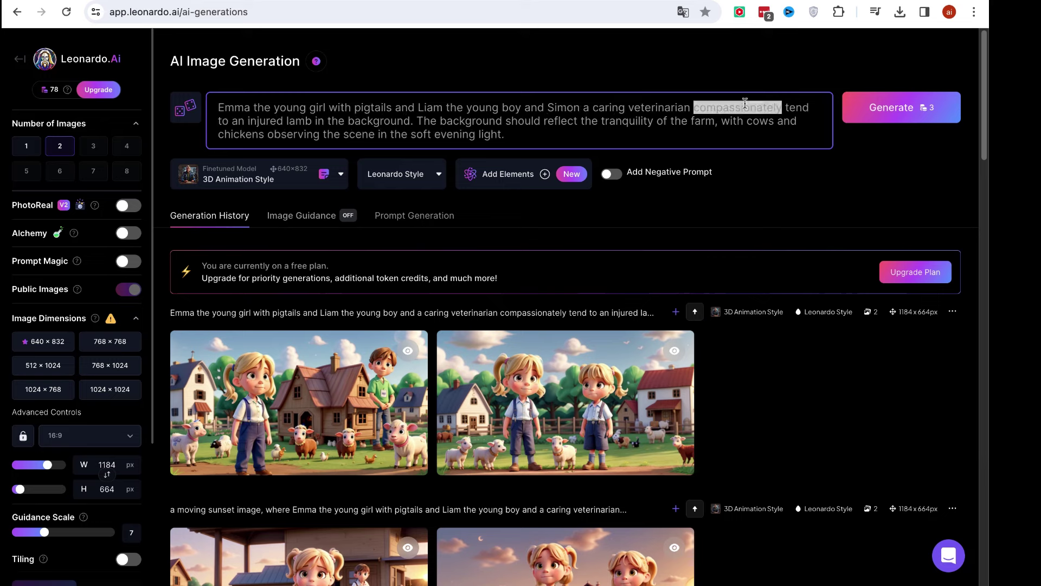
pyautogui.click(747, 104)
pyautogui.click(751, 106)
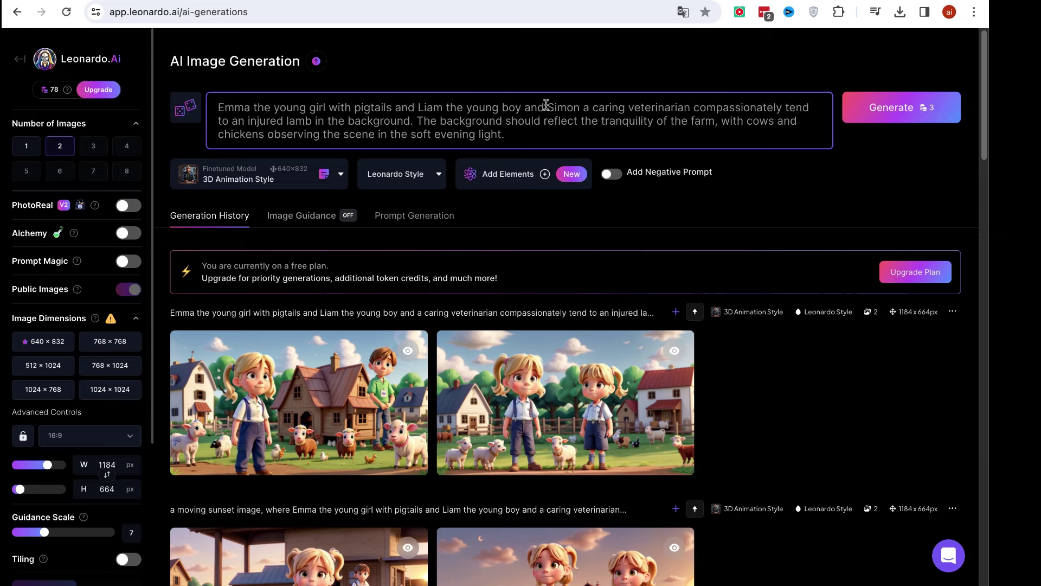
pyautogui.keyDown('shift'); pyautogui.click(546, 107); pyautogui.keyUp('shift')
pyautogui.hotkey('shift', 'alt', 'Right')
pyautogui.hotkey('shift', 'alt', 'Right')
pyautogui.hotkey('shift', 'Down')
pyautogui.hotkey('shift', 'Up')
pyautogui.hotkey('shift', 'alt', 'Right')
pyautogui.hotkey('shift', 'alt', 'Right')
pyautogui.hotkey('shift', 'alt', 'Right')
pyautogui.hotkey('shift', 'alt', 'Right')
pyautogui.hotkey('shift', 'alt', 'Right')
pyautogui.hotkey('shift', 'alt', 'Right')
pyautogui.hotkey('shift', 'alt', 'Right')
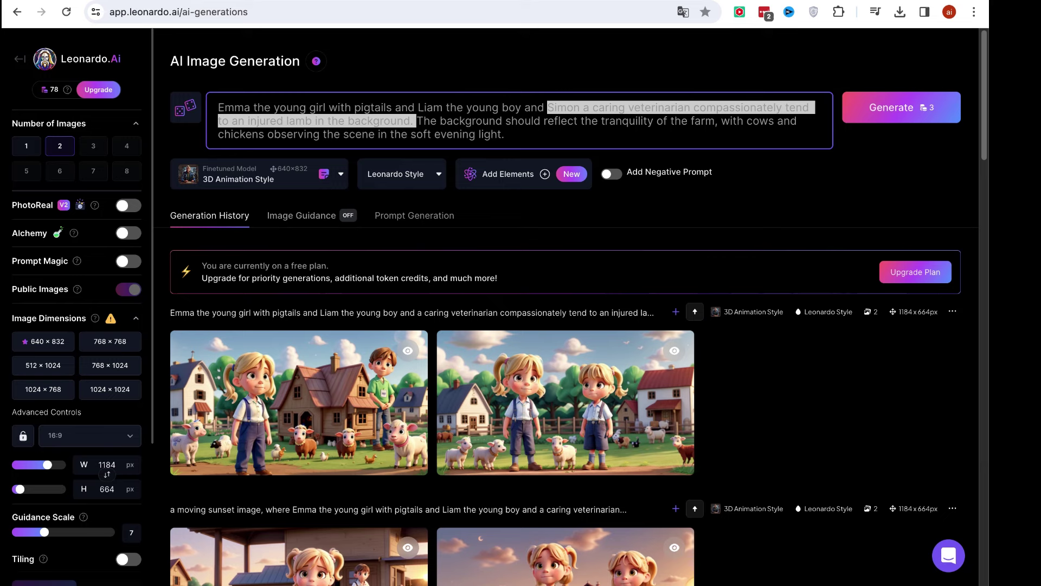
pyautogui.press('Right')
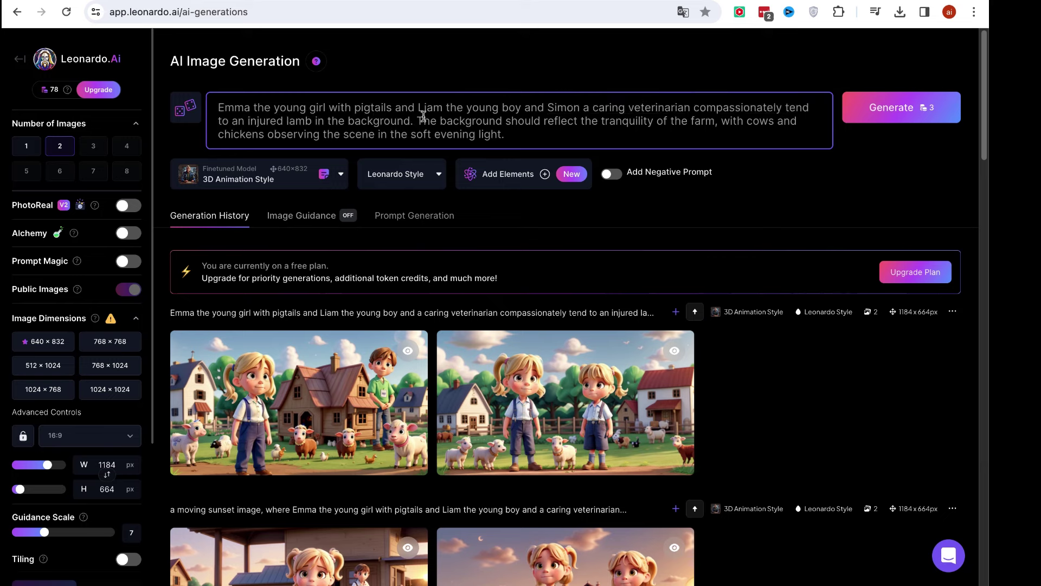
pyautogui.press('shift+super+Down')
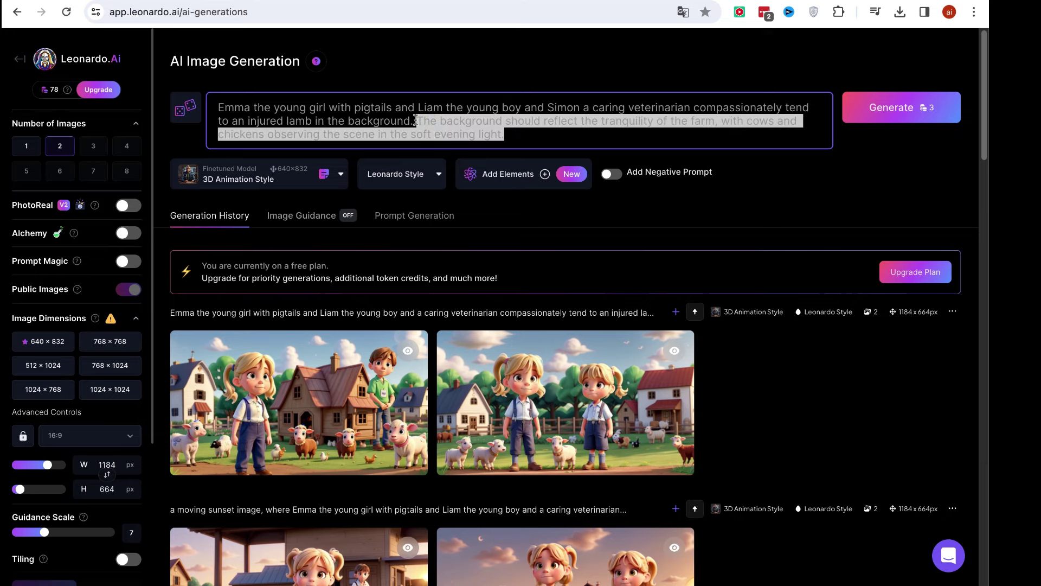
pyautogui.press('BackSpace')
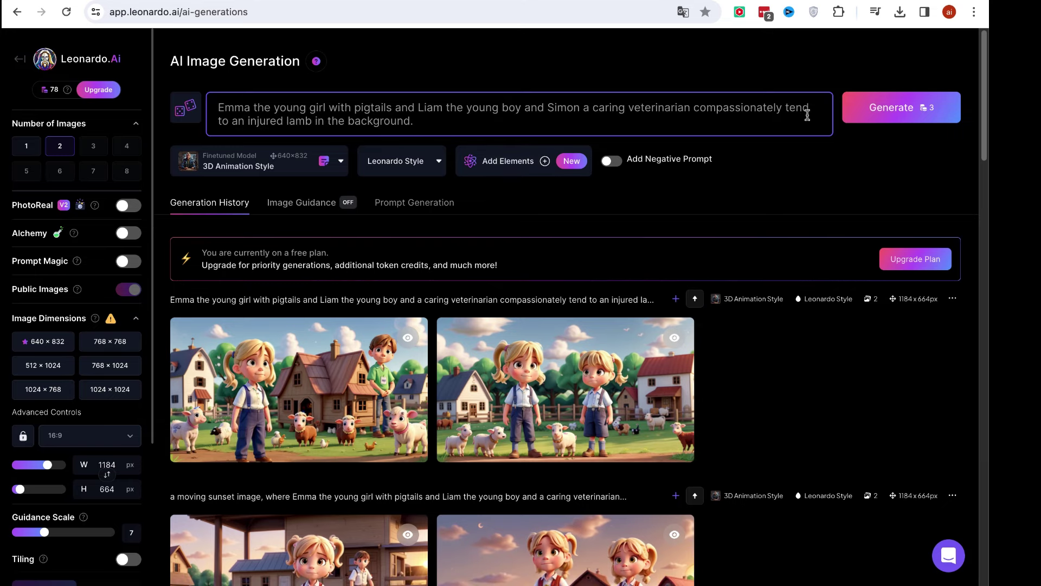
pyautogui.click(895, 108)
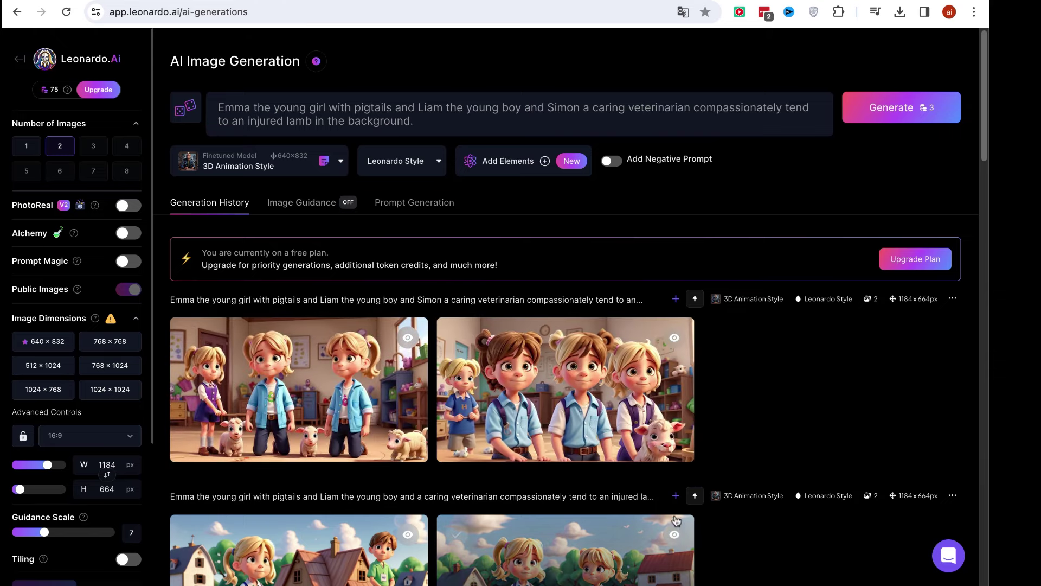
# - Inspect the first newly generated image at full size and compare the results with the earlier generations
pyautogui.click(361, 364)
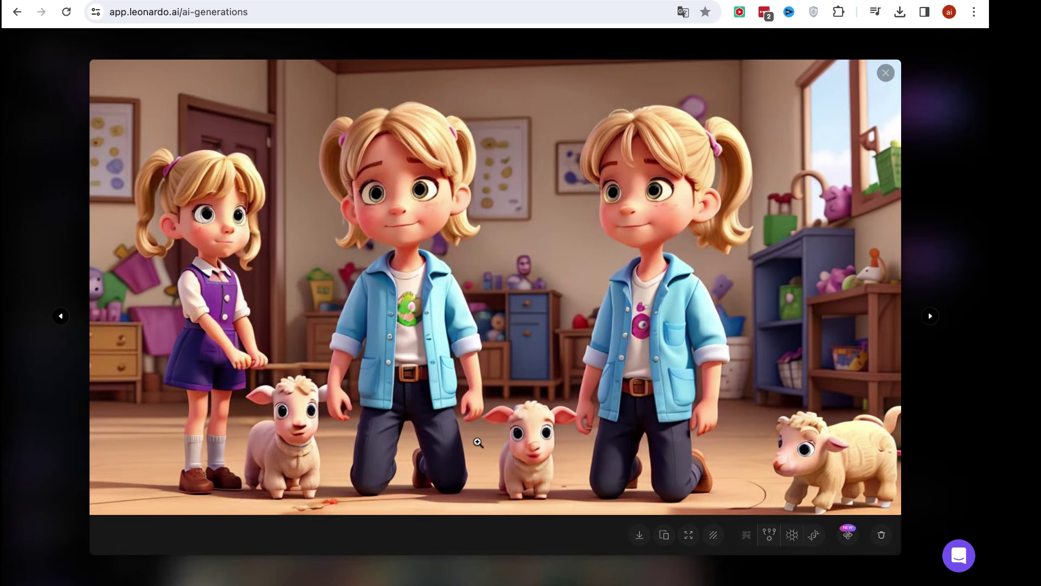
pyautogui.click(886, 75)
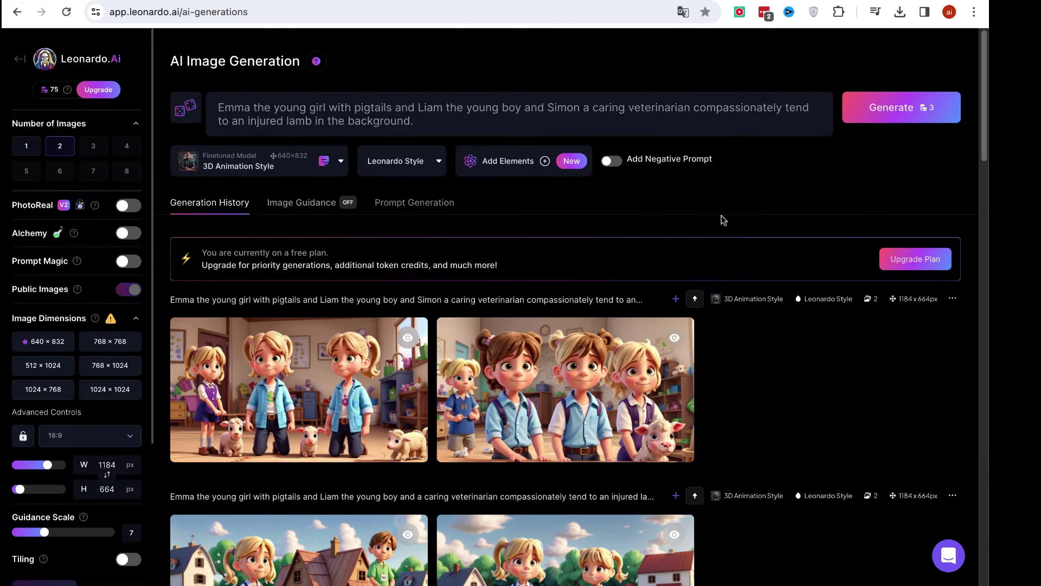
pyautogui.scroll(-2, 723, 234)
pyautogui.scroll(-3, 723, 241)
pyautogui.scroll(5, 723, 240)
# - Switch to ChatGPT and send "can you adjust the prompt to give a better image with only 3 character, can you give negative prompt for leonardo.ai"
pyautogui.tripleClick(412, 113)
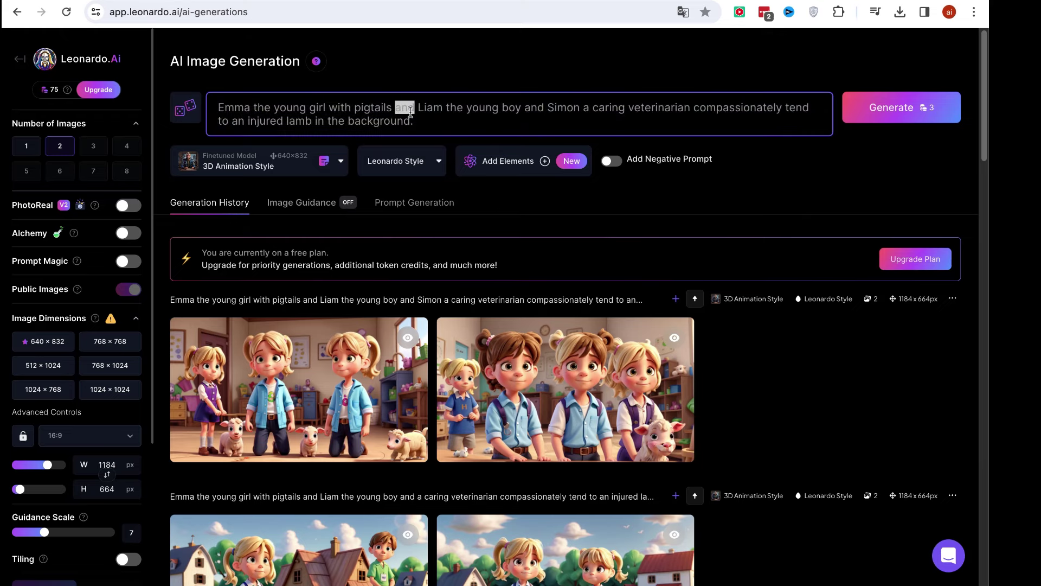
pyautogui.click(511, 114)
pyautogui.tripleClick(407, 104)
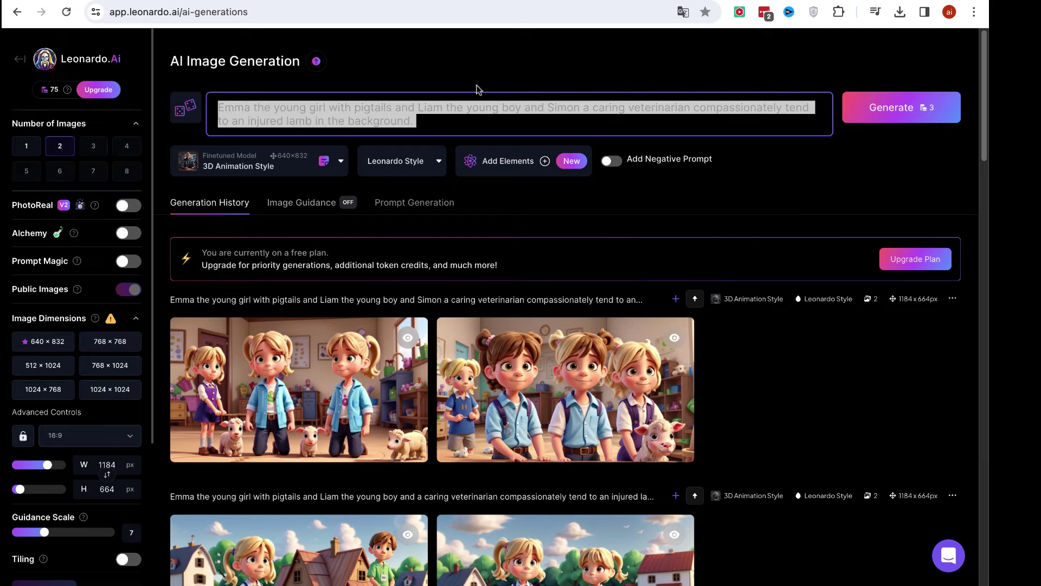
pyautogui.hotkey('ctrl', '5')
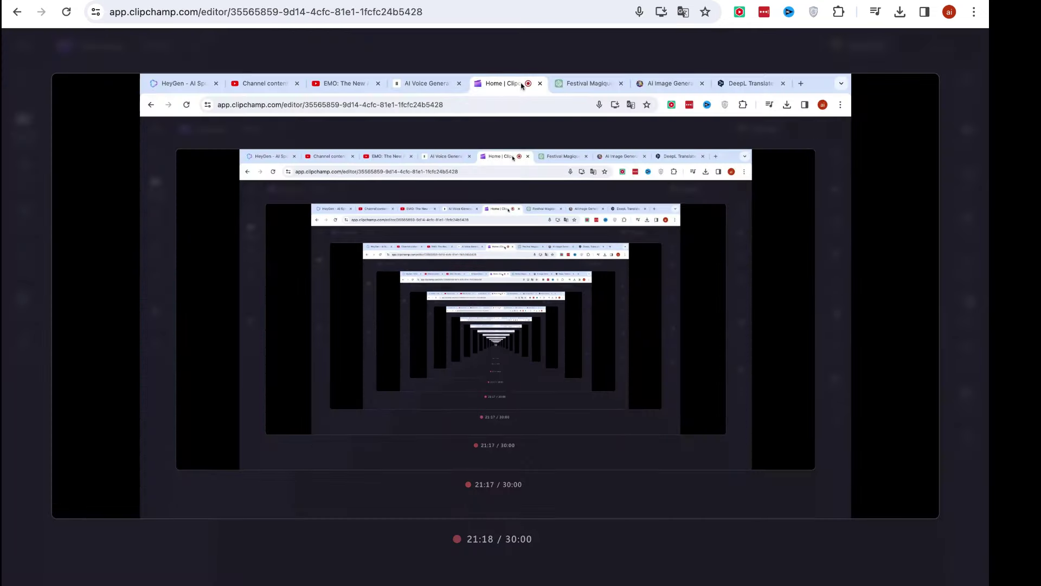
pyautogui.hotkey('ctrl', '6')
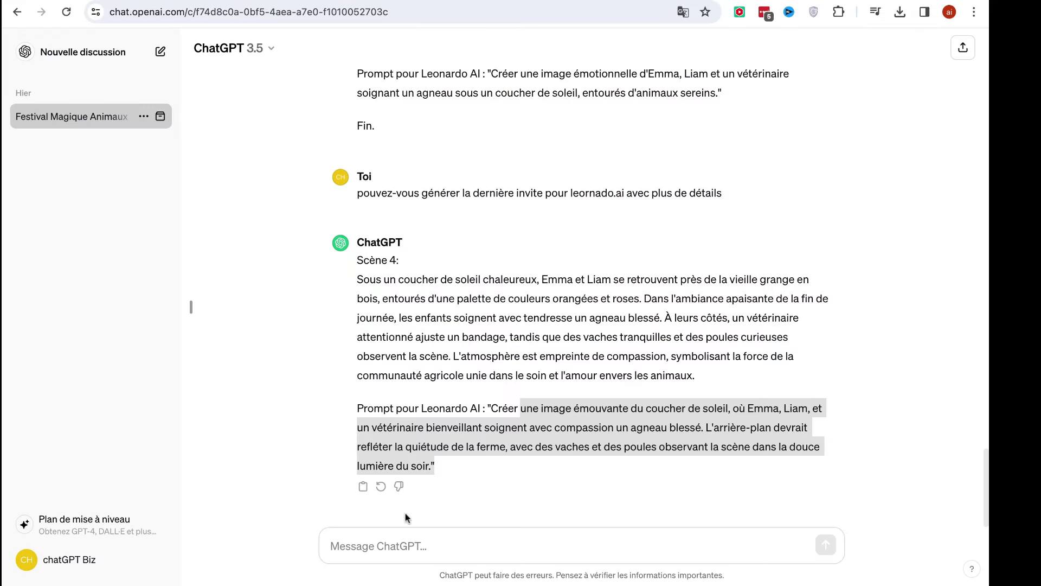
pyautogui.click(378, 541)
pyautogui.write('can you adjust the prompt')
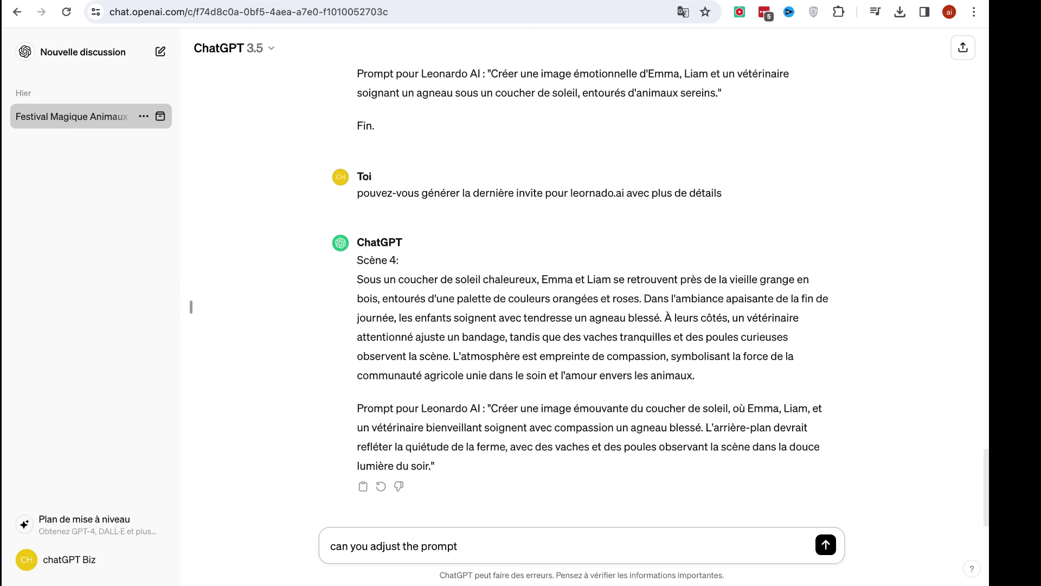
pyautogui.write('give a better image with only 3')
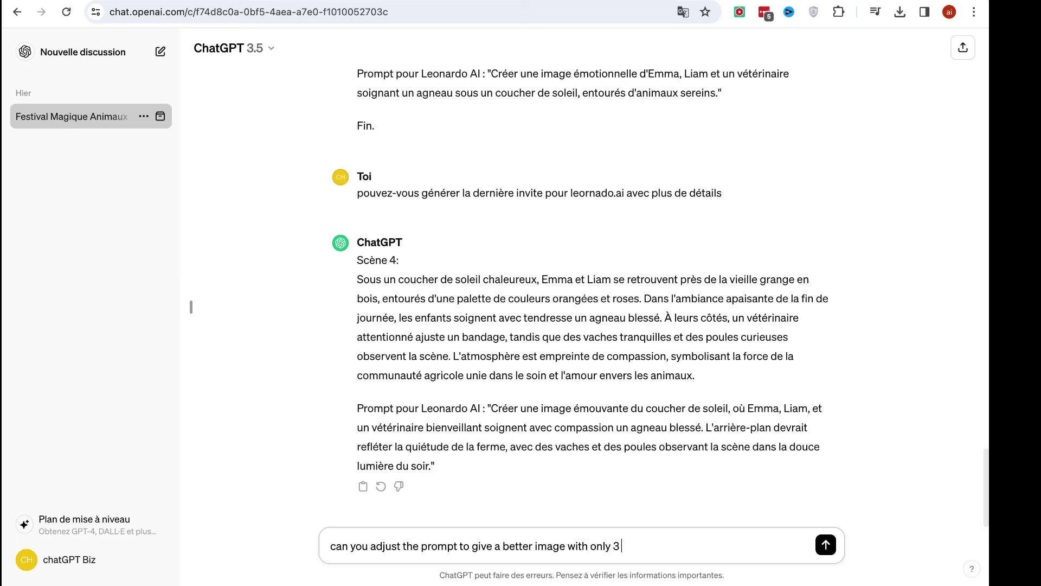
pyautogui.write('character, can you give negative pro')
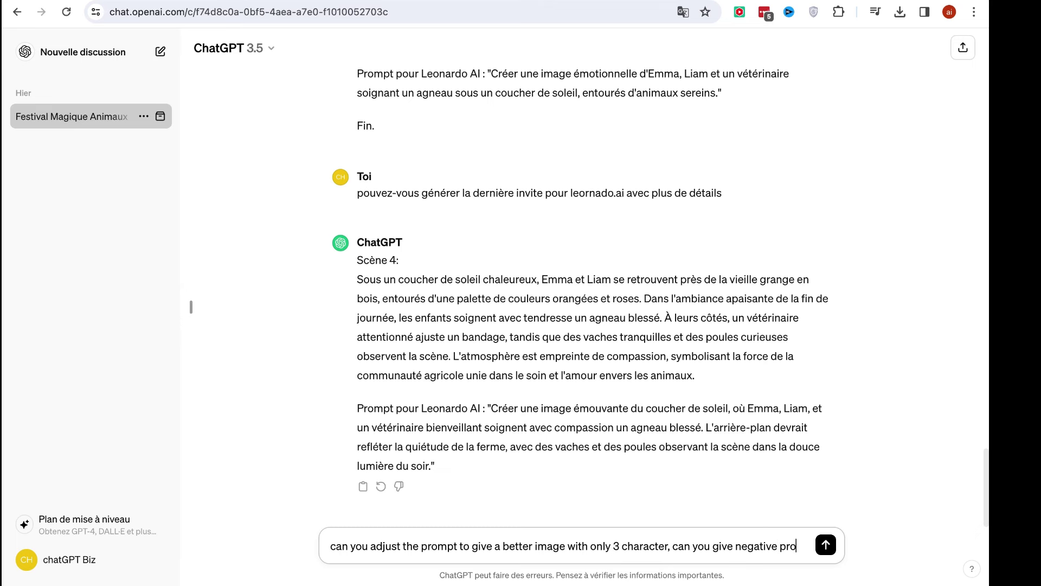
pyautogui.write('mp')
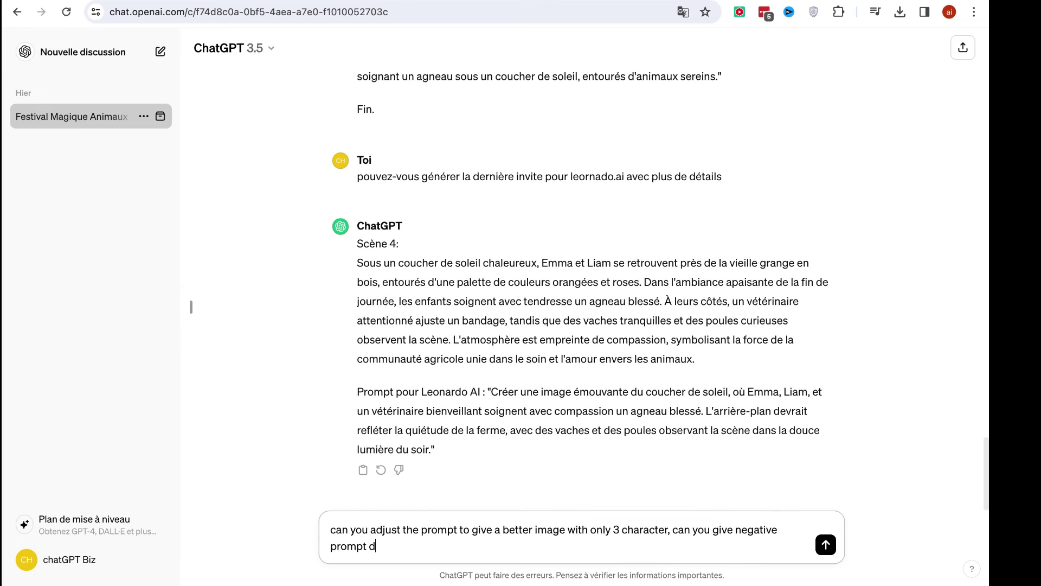
pyautogui.write('t for leonardo.ai')
pyautogui.press('Return')
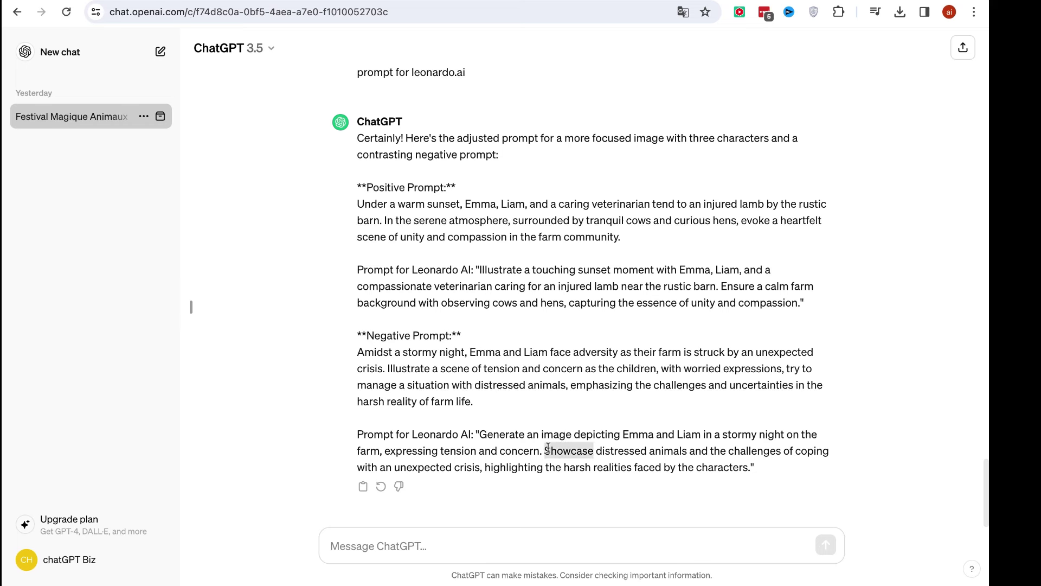
# - Copy ChatGPT's stormy-night Leonardo AI prompt, replace the DeepL source text with it, and review the French translation
pyautogui.tripleClick(570, 447)
pyautogui.hotkey('ctrl', 'c')
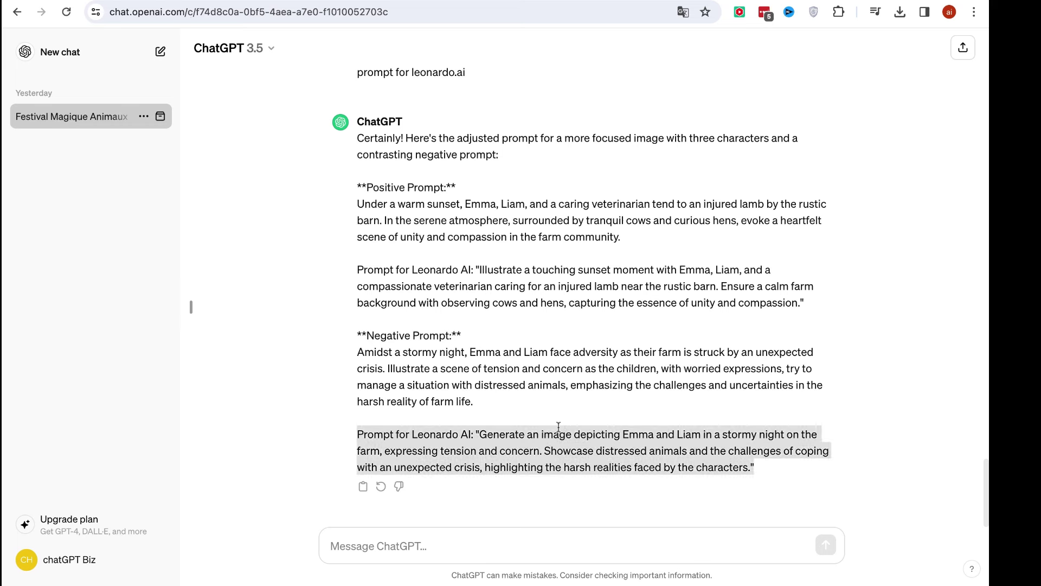
pyautogui.hotkey('ctrl', 'Tab')
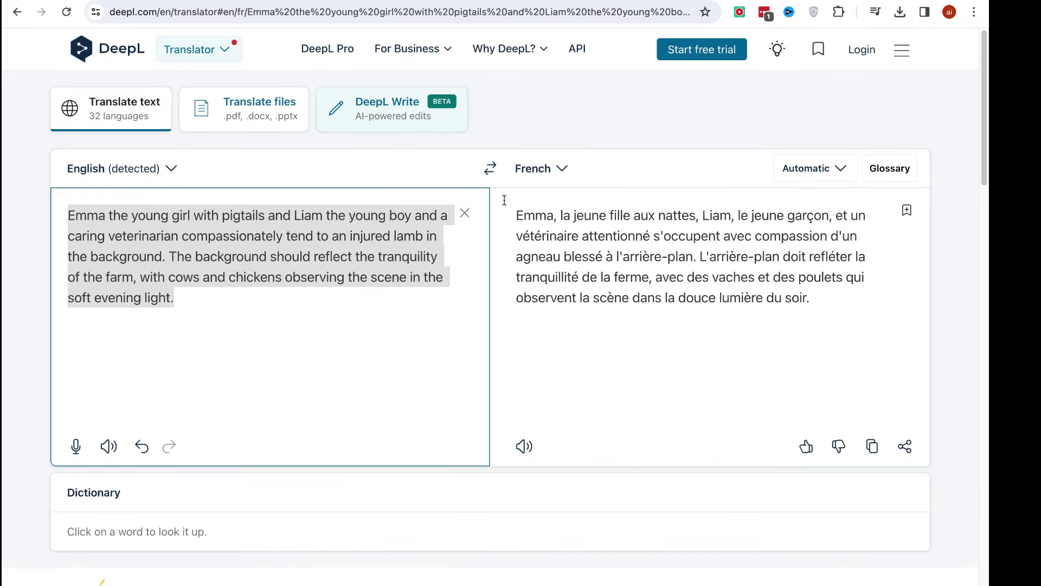
pyautogui.click(464, 213)
pyautogui.hotkey('ctrl', 'v')
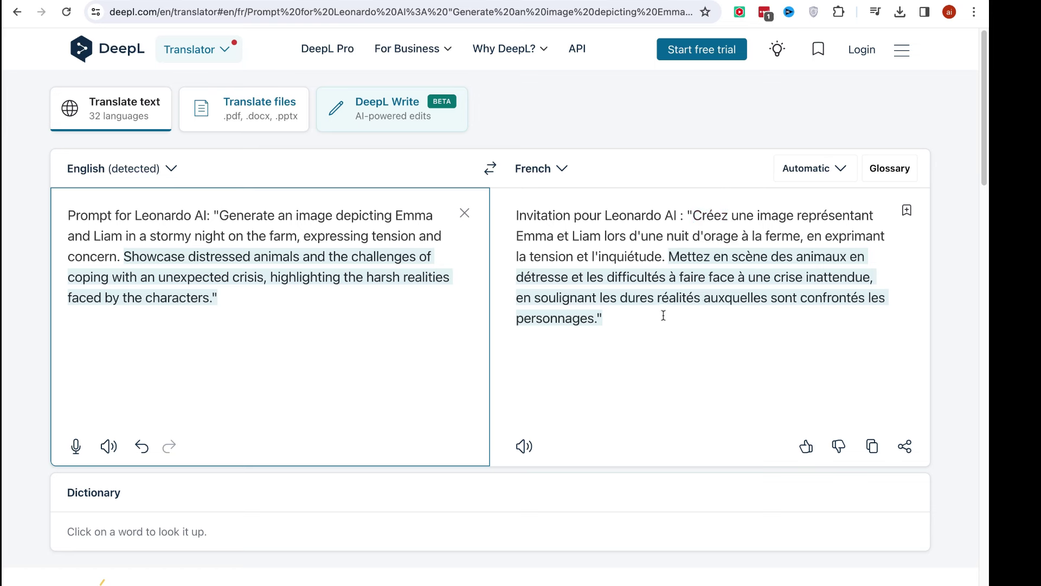
pyautogui.click(516, 236)
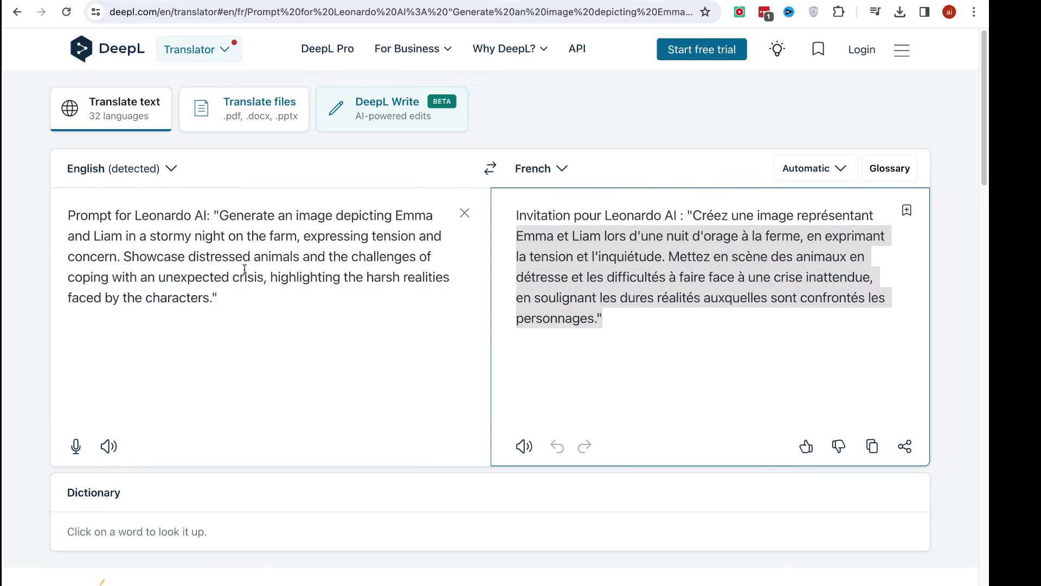
pyautogui.click(311, 236)
# - Switch to Leonardo.Ai, replace the entire image prompt with the copied stormy-night text, and generate images
pyautogui.hotkey('ctrl', 'Tab')
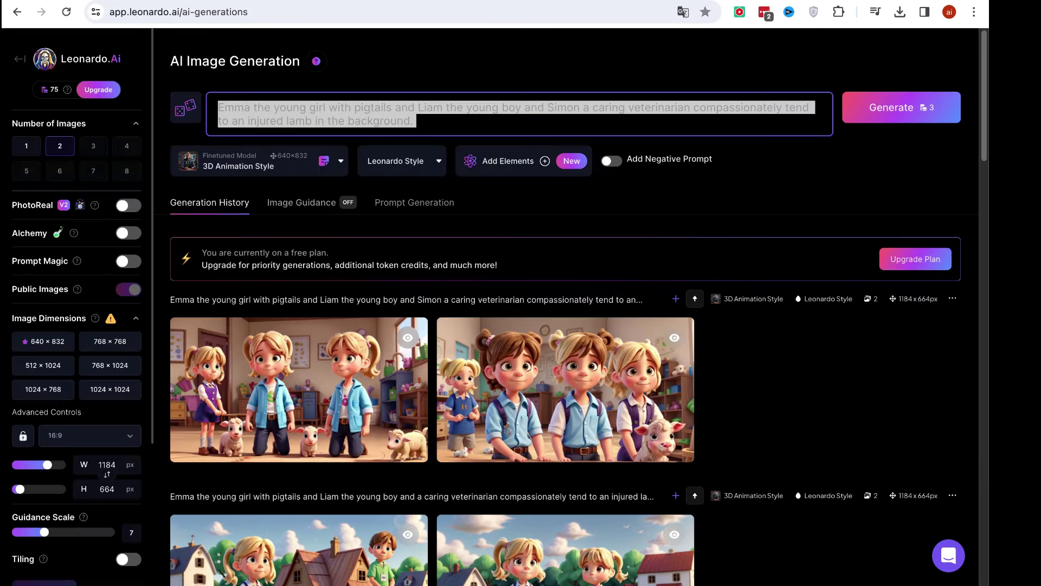
pyautogui.doubleClick(495, 106)
pyautogui.hotkey('ctrl', 'a')
pyautogui.hotkey('ctrl', 'v')
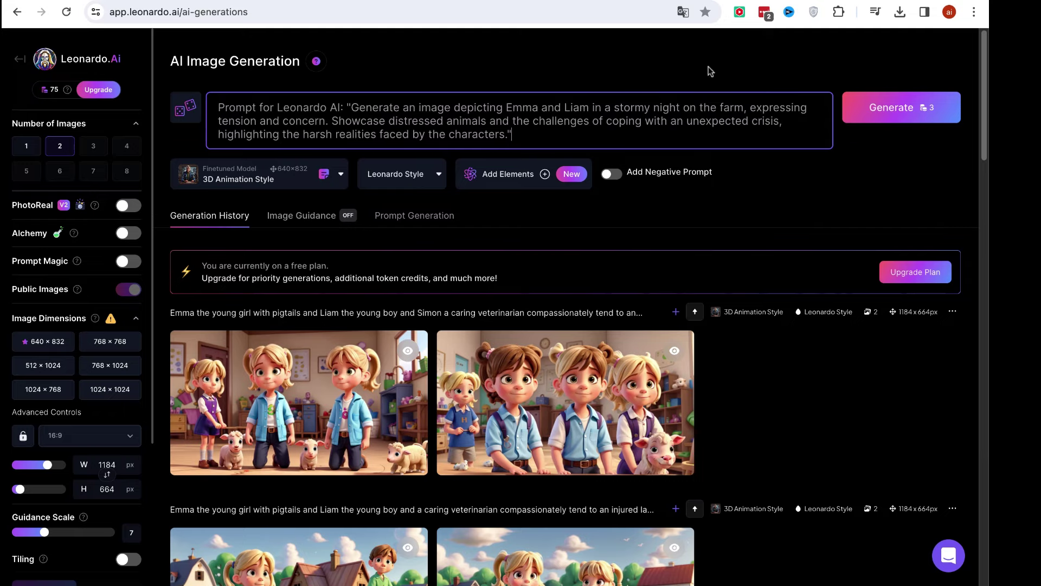
pyautogui.click(895, 103)
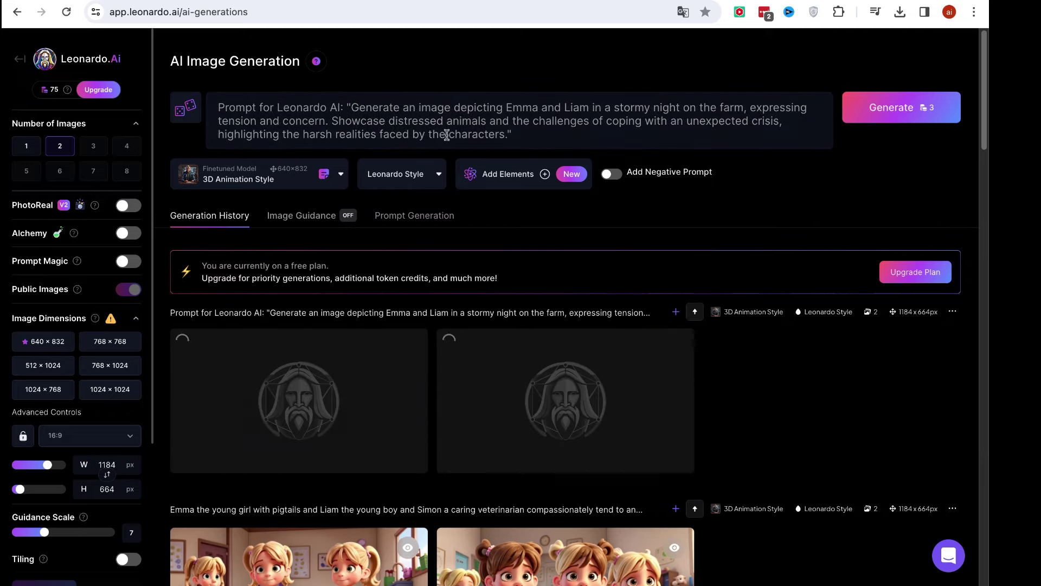
# - Remove the "Prompt for Leonardo AI:" prefix and the surrounding quotation marks from the prompt, and generate images again
pyautogui.click(345, 117)
pyautogui.moveTo(350, 109); pyautogui.dragTo(216, 108)
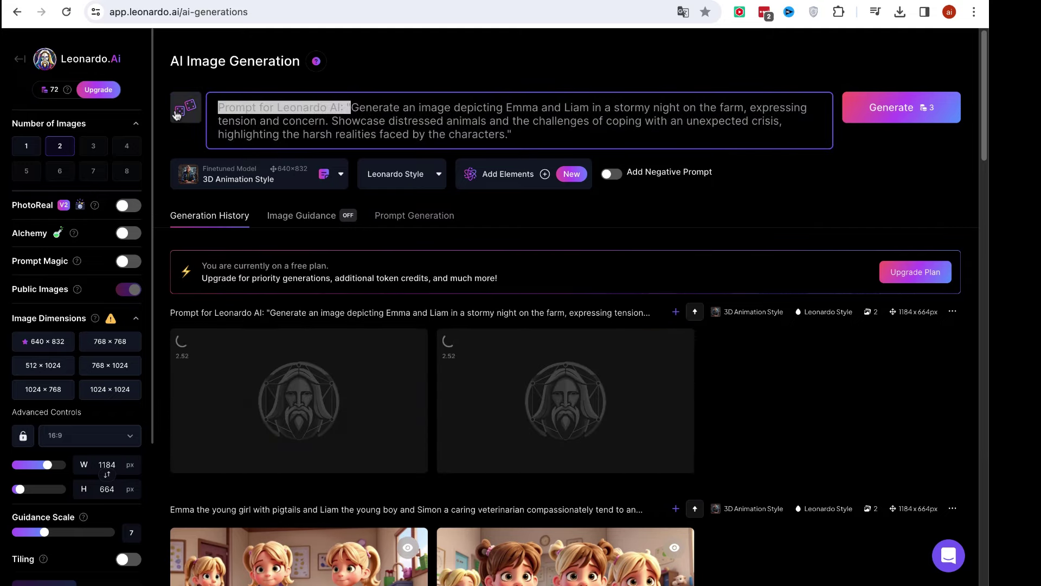
pyautogui.press('BackSpace')
pyautogui.click(399, 135)
pyautogui.press('BackSpace')
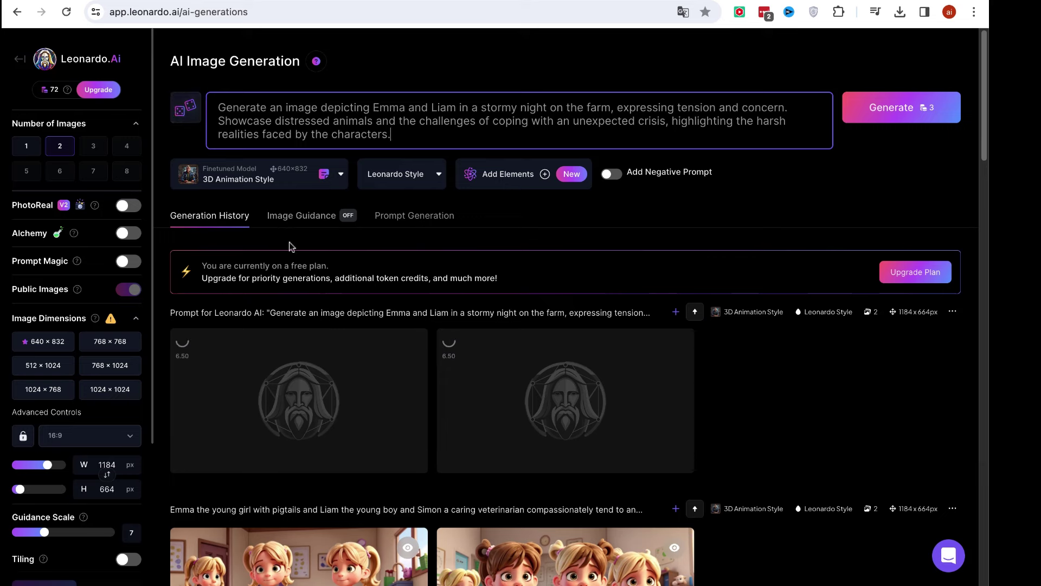
pyautogui.click(870, 109)
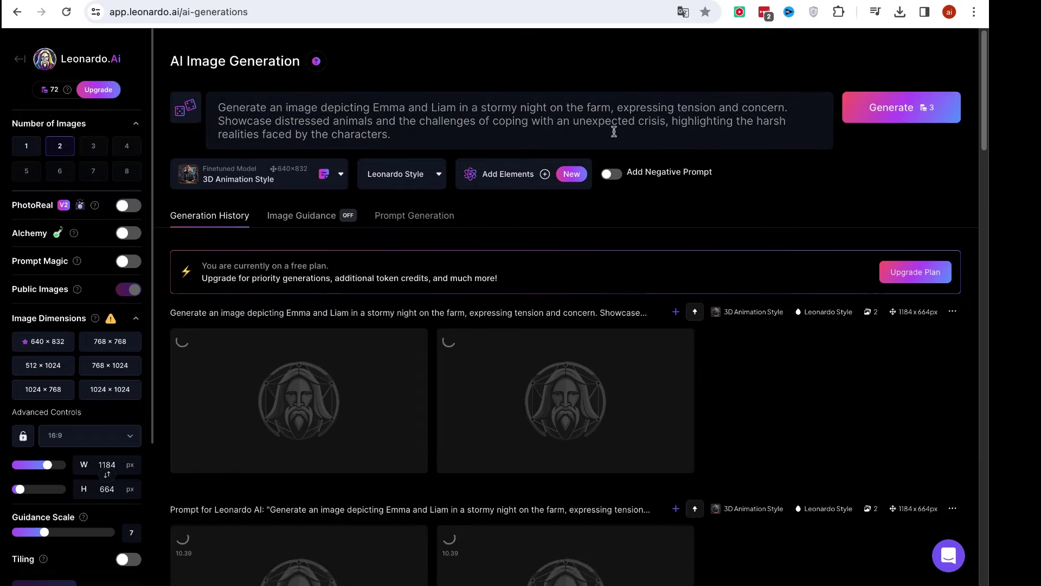
# - View the first stormy-night farm image from the prefixed prompt at full size
pyautogui.scroll(-8, 501, 363)
pyautogui.scroll(-5, 501, 364)
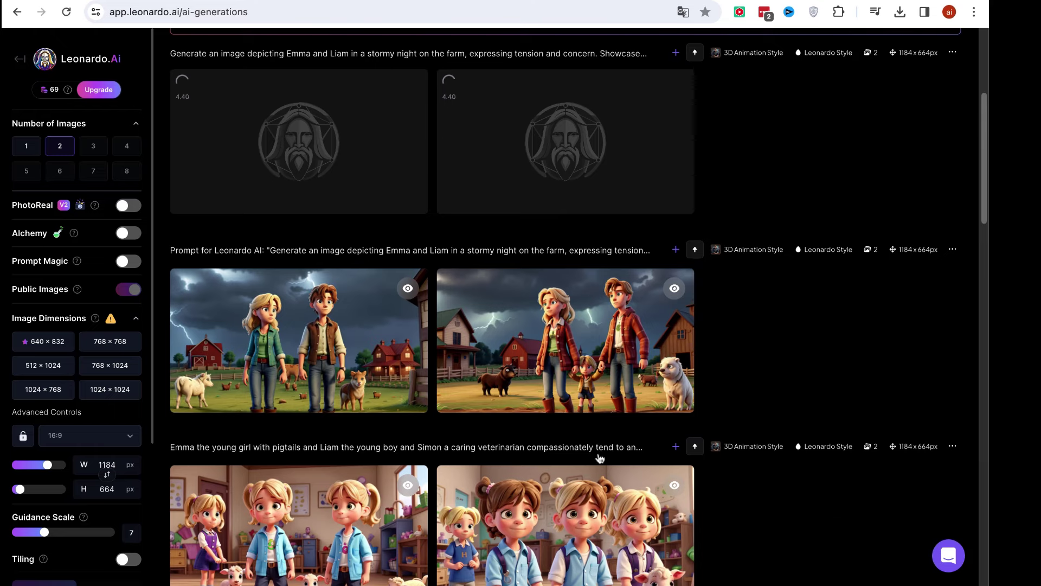
pyautogui.click(361, 338)
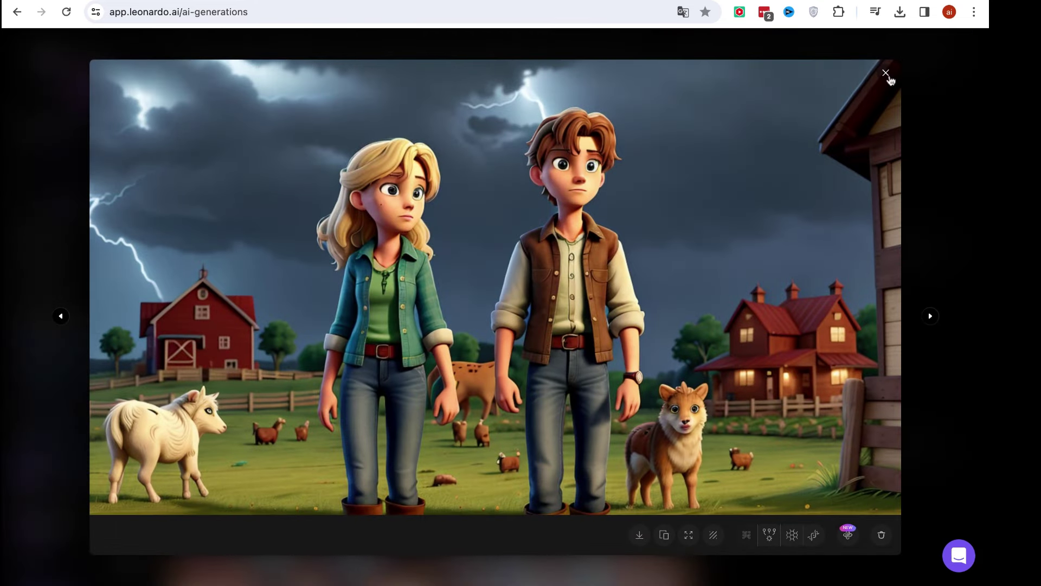
# - Take another full-size look at the first stormy-night image from the prefixed prompt, then close it and return to the image prompt
pyautogui.click(887, 76)
pyautogui.click(298, 316)
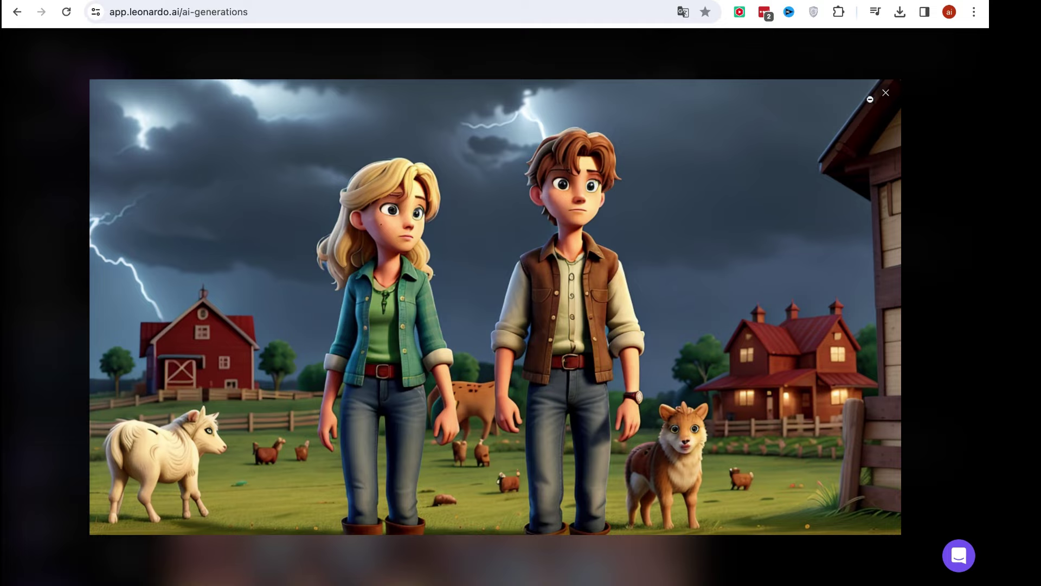
pyautogui.click(886, 94)
pyautogui.scroll(-4, 542, 282)
pyautogui.scroll(10, 452, 323)
pyautogui.click(374, 116)
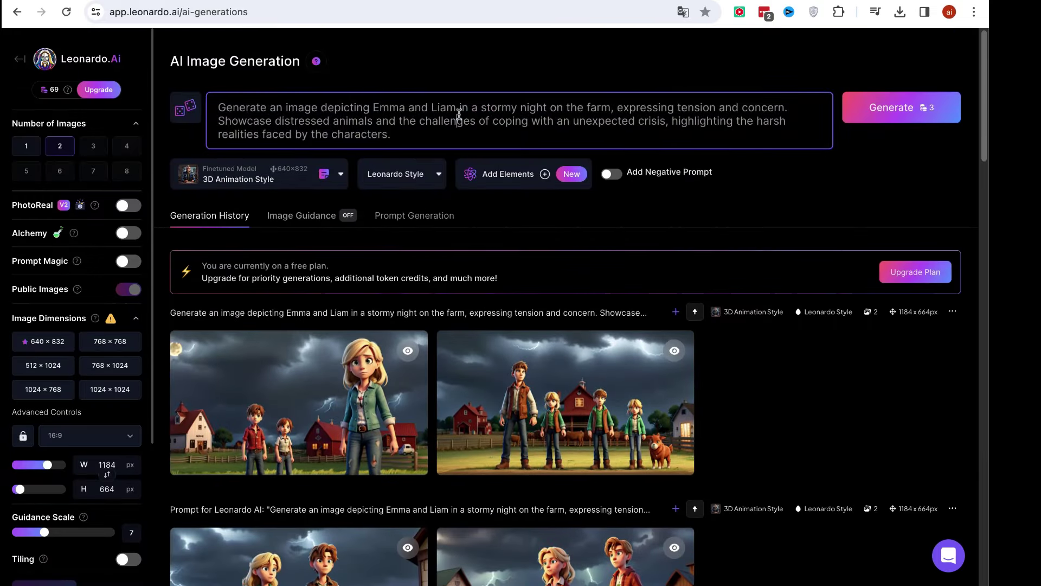
# - View the first image of the newest stormy-night generation, with the blonde woman and two children, at full size and close it
pyautogui.scroll(-3, 817, 429)
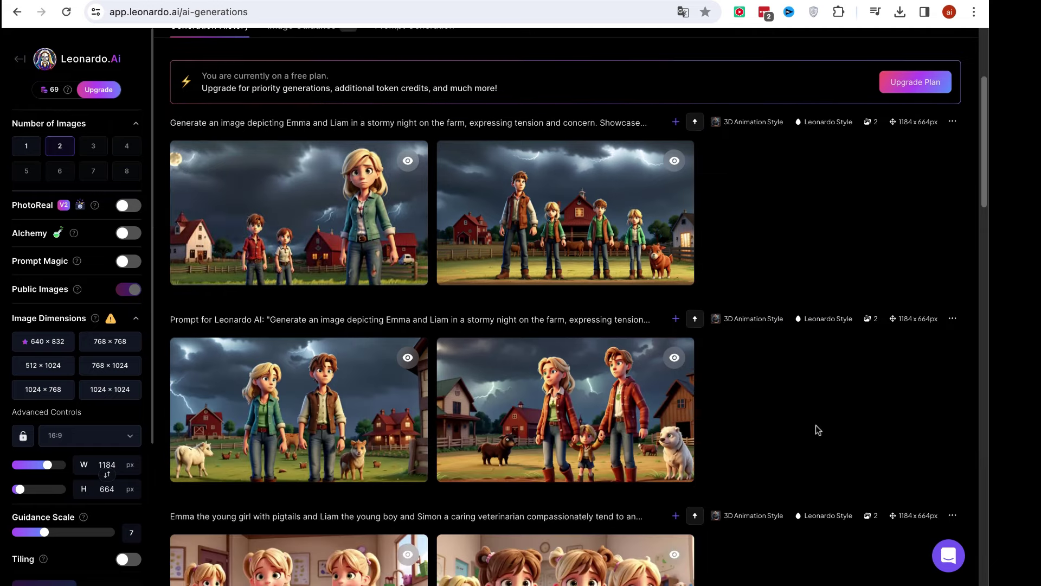
pyautogui.click(306, 191)
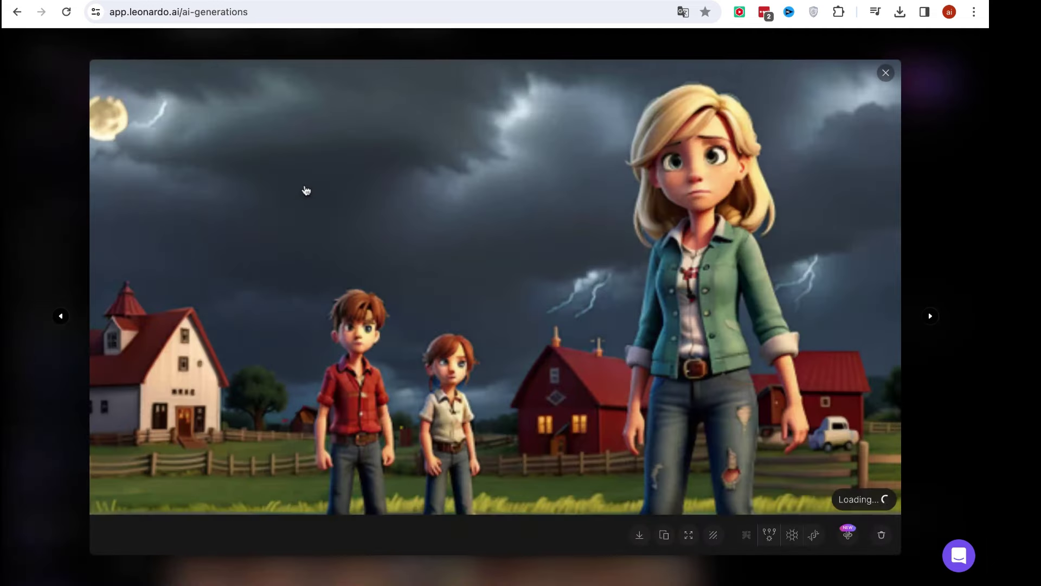
pyautogui.click(415, 368)
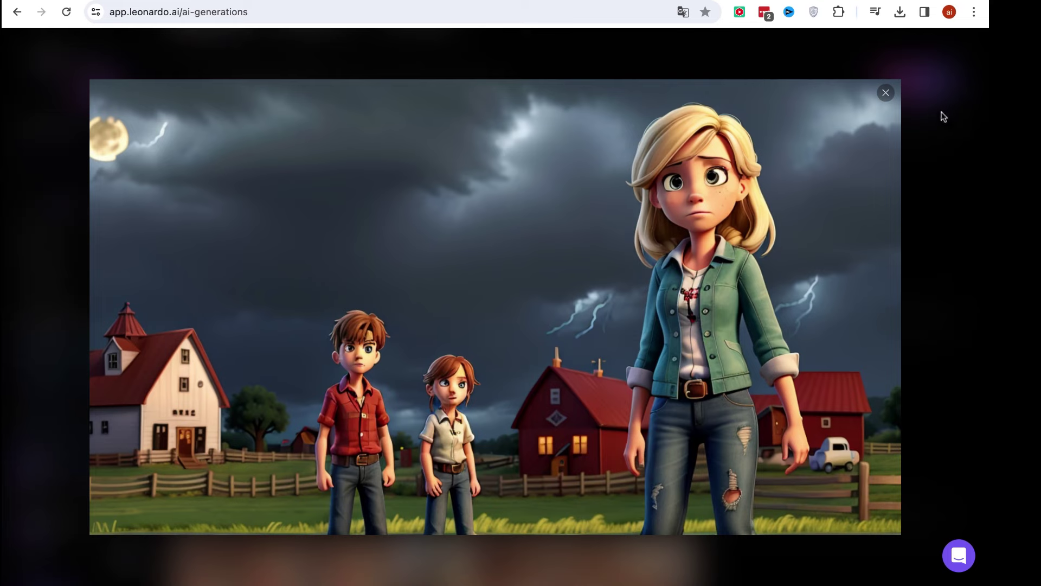
pyautogui.click(872, 93)
pyautogui.click(883, 72)
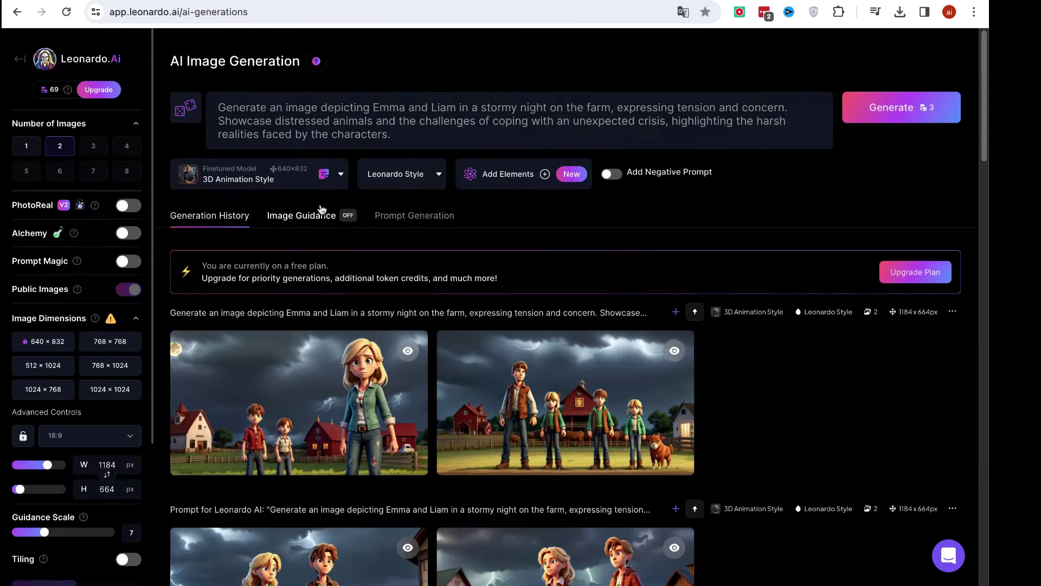
# - Examine the earlier sunset and lamb generations in the generation history, down to the oldest ones loaded
pyautogui.scroll(-10, 379, 260)
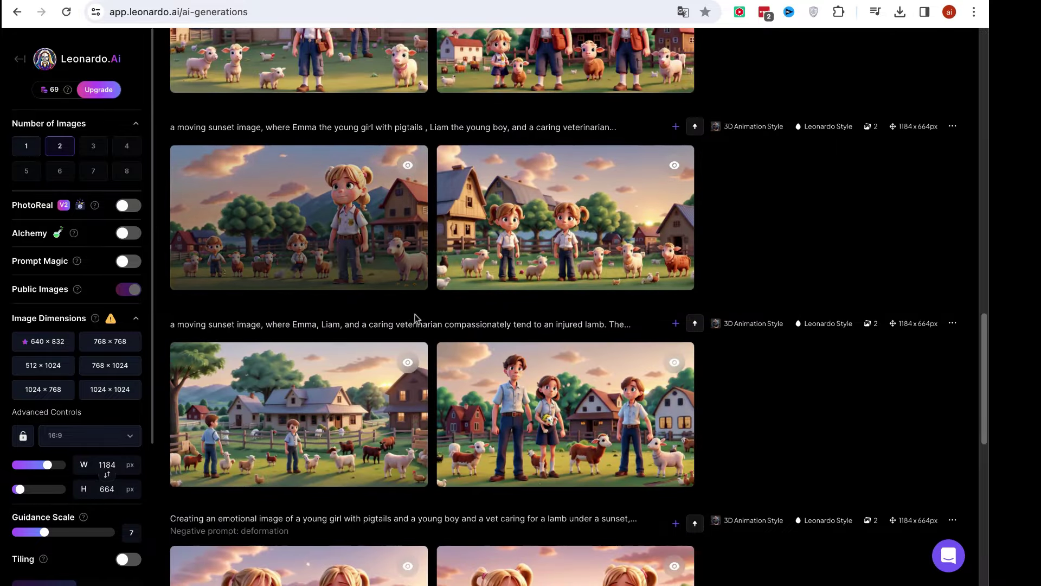
pyautogui.scroll(-8, 396, 311)
pyautogui.scroll(-2, 543, 347)
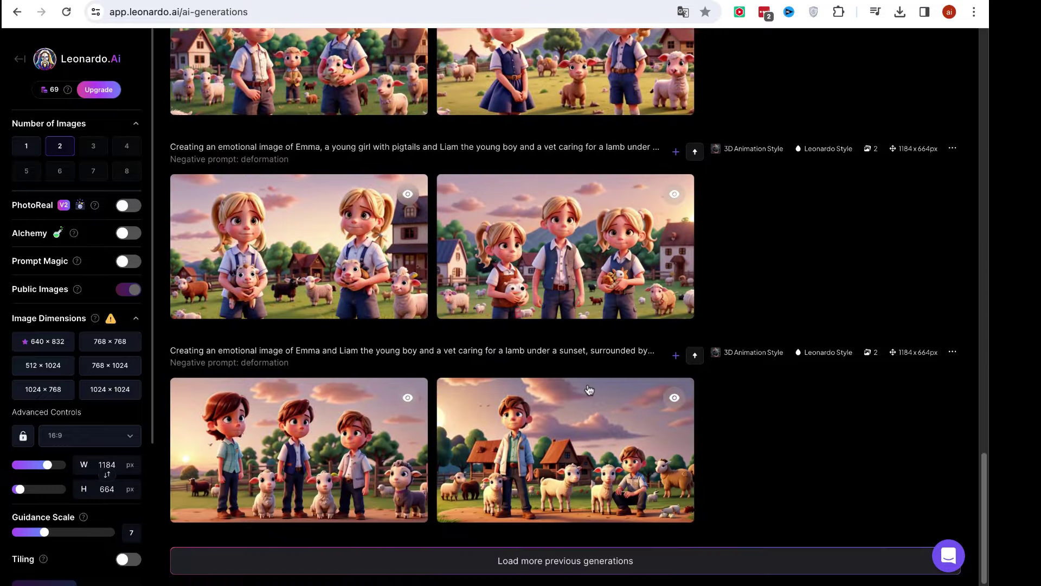
pyautogui.scroll(8, 515, 380)
pyautogui.scroll(-7, 432, 366)
pyautogui.scroll(-1, 432, 366)
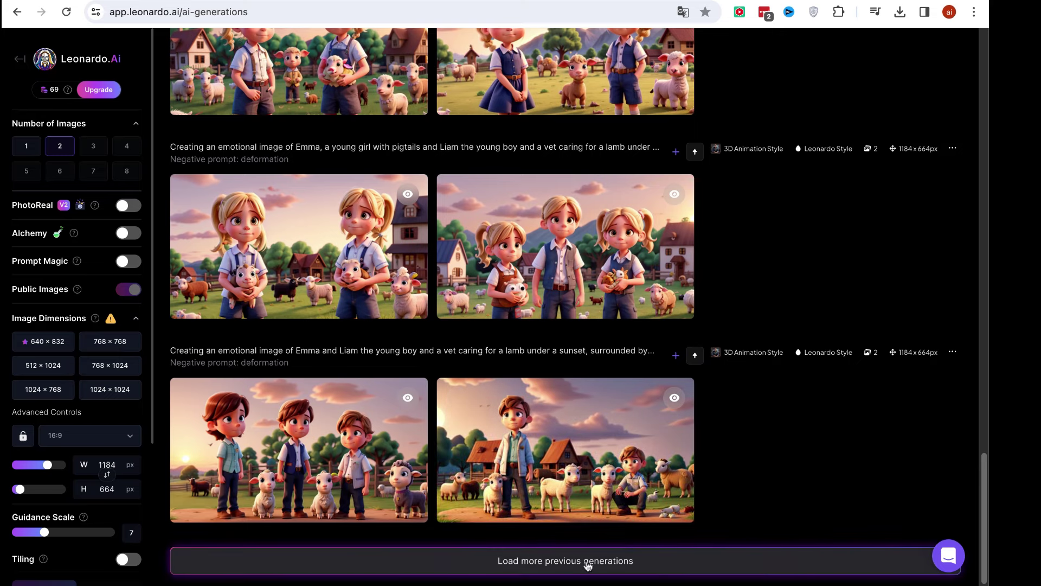
# - Open the Personal Feed and view the sunset farmhouse image with a boy, a girl and lambs at full size, then close it
pyautogui.hotkey('alt', 'Left')
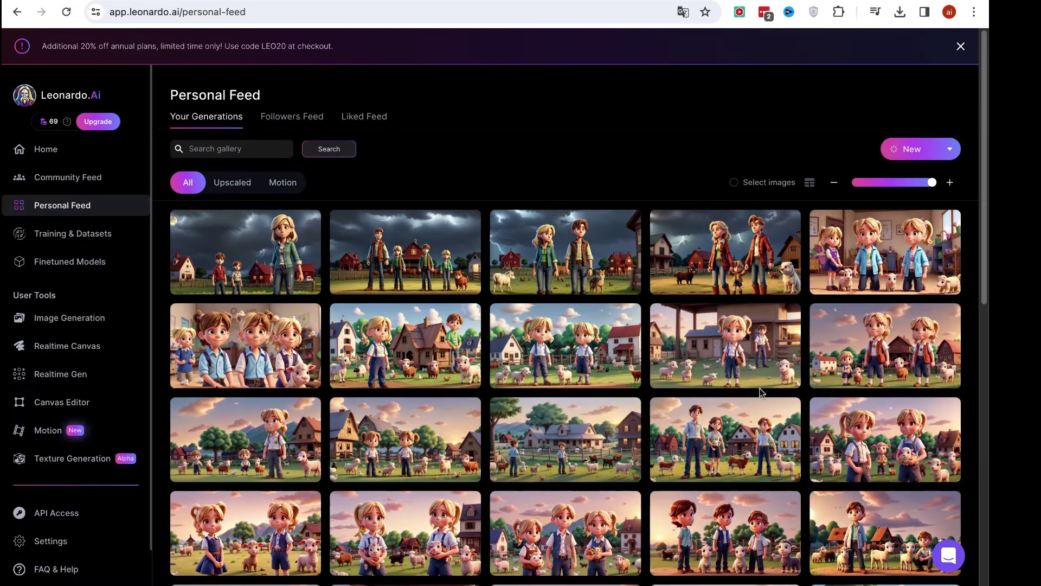
pyautogui.scroll(-3, 352, 423)
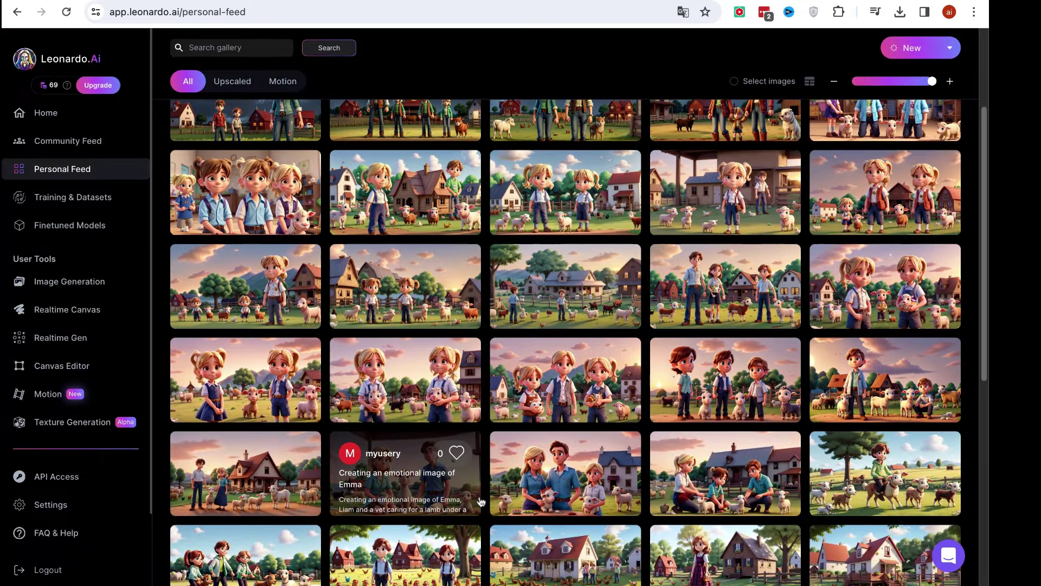
pyautogui.scroll(-3, 481, 501)
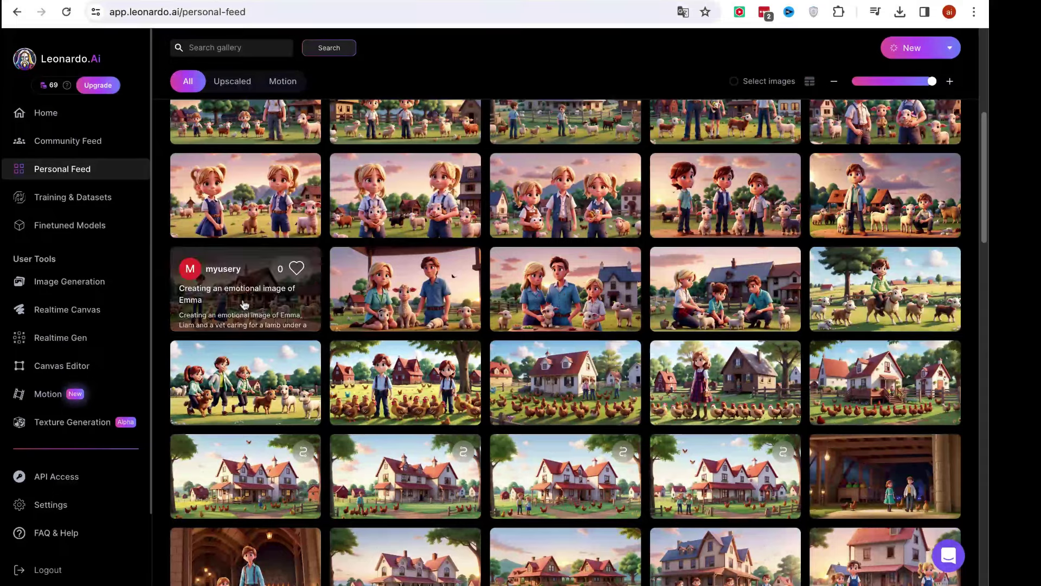
pyautogui.click(231, 317)
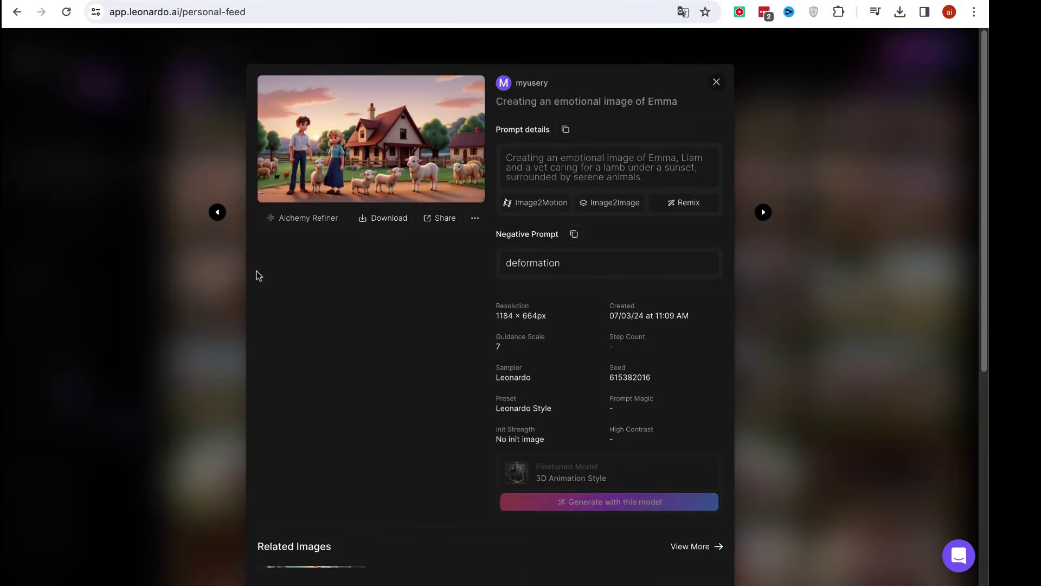
pyautogui.click(408, 141)
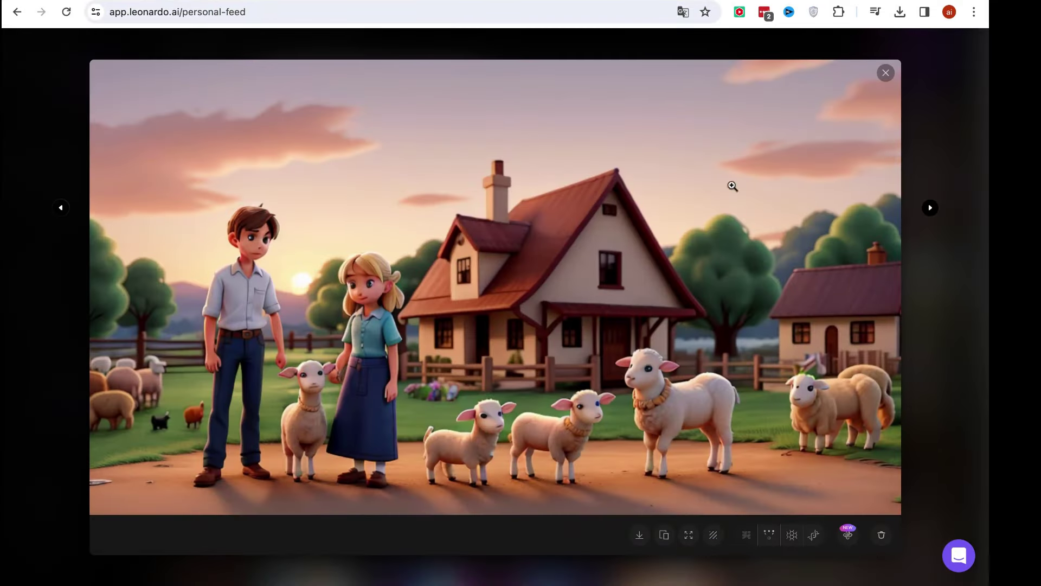
pyautogui.click(886, 72)
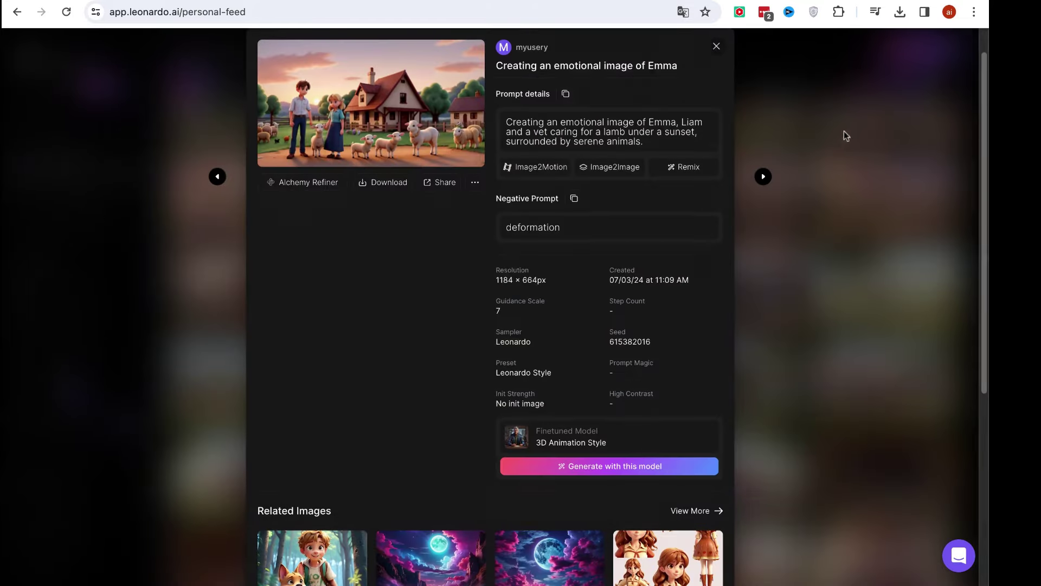
pyautogui.click(715, 49)
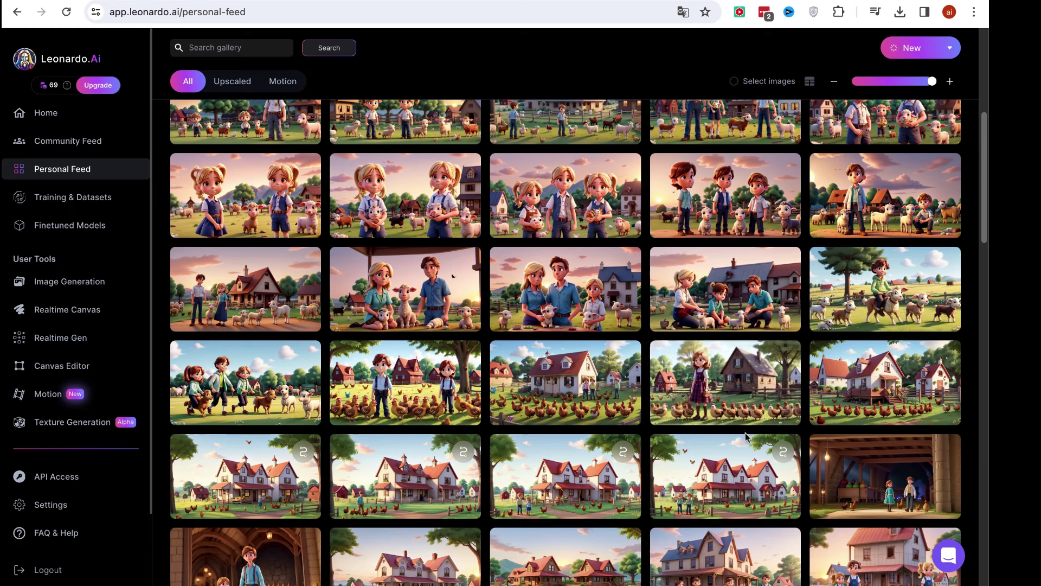
# - Open the daytime farm image of the pigtailed girl and the boy in green at full size, download it, and close its details
pyautogui.scroll(1, 588, 306)
pyautogui.scroll(4, 746, 422)
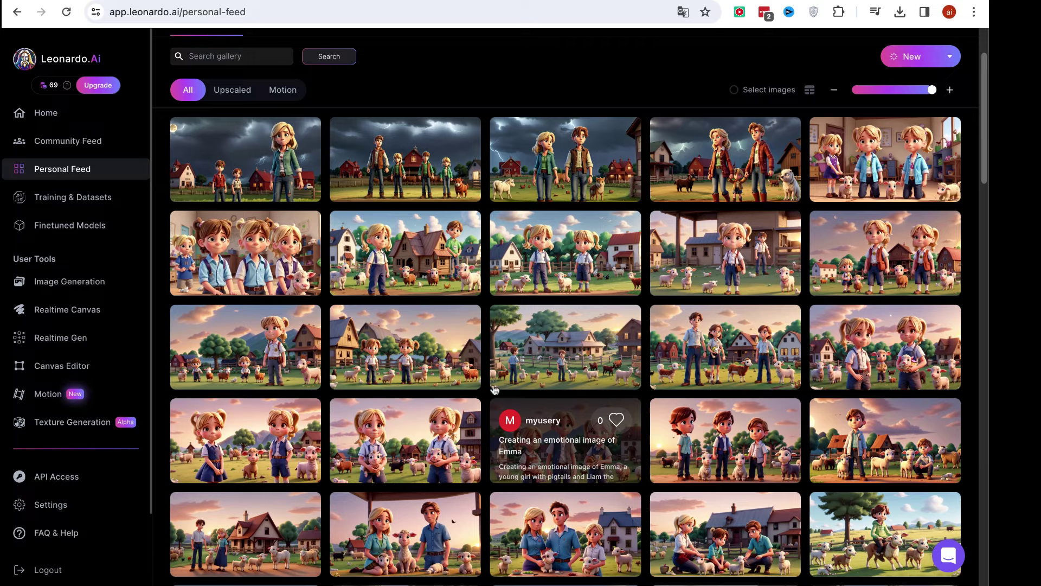
pyautogui.click(404, 250)
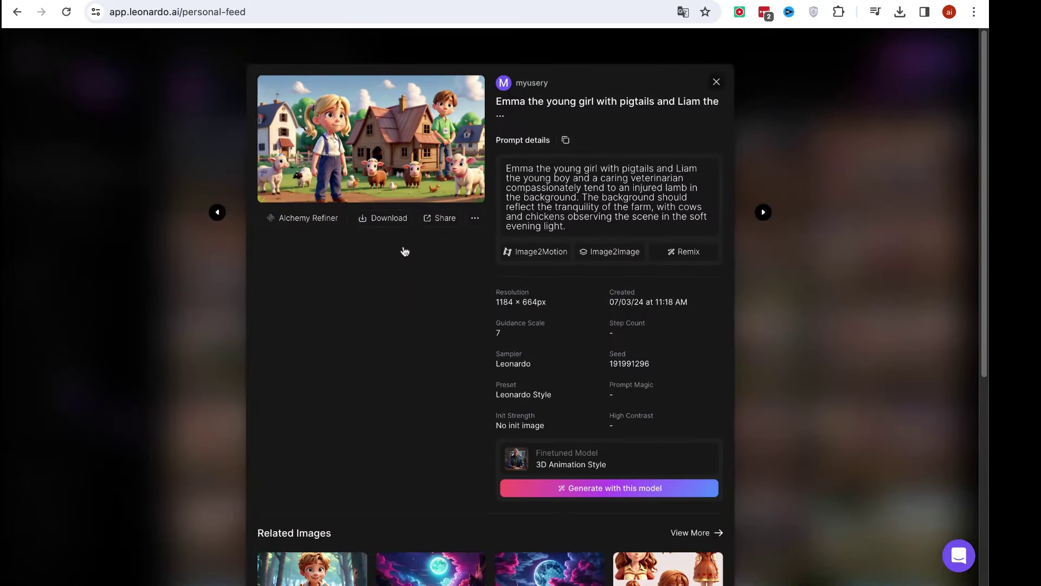
pyautogui.click(413, 156)
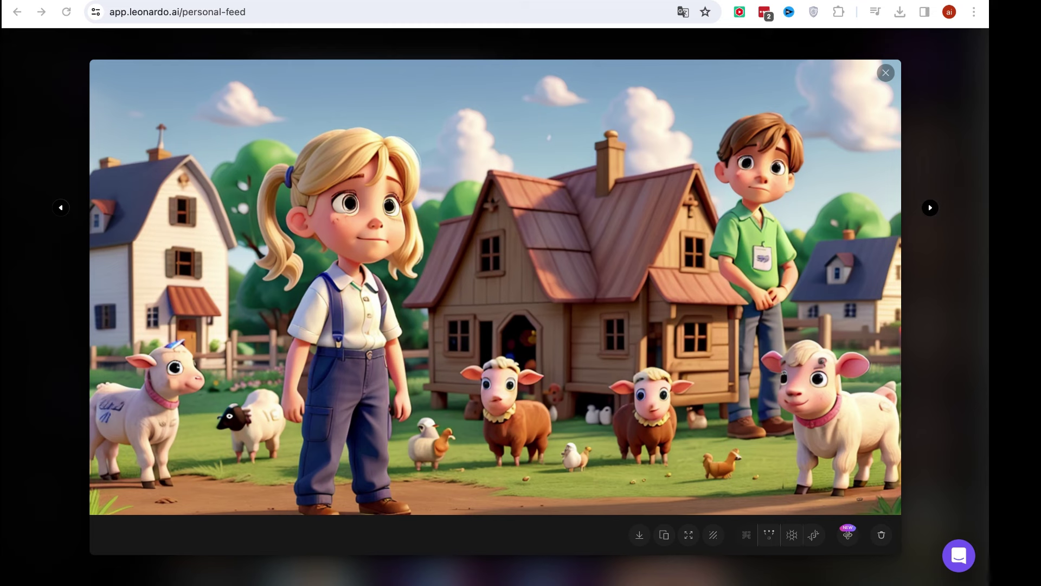
pyautogui.click(639, 534)
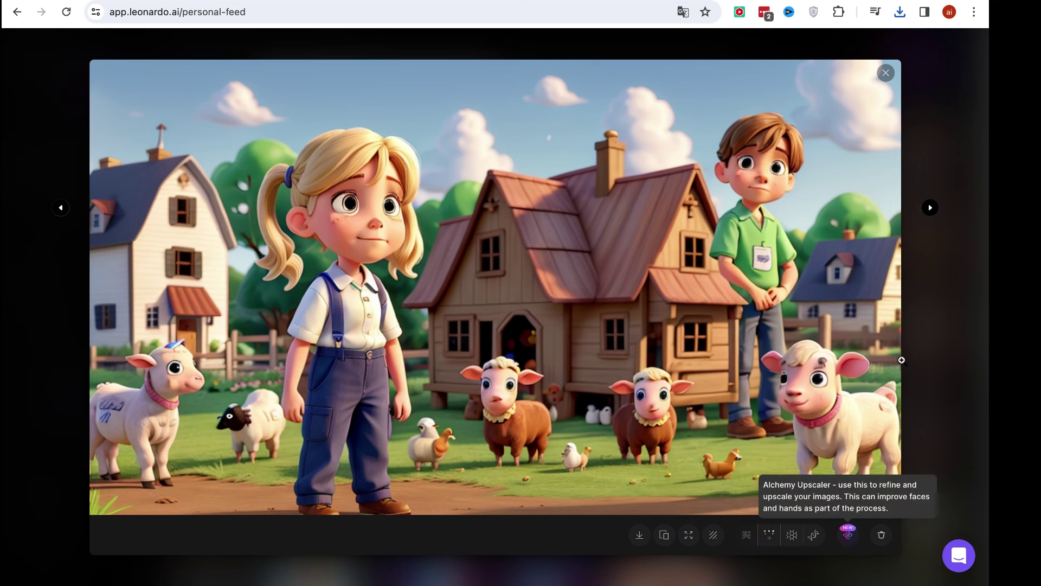
pyautogui.click(884, 72)
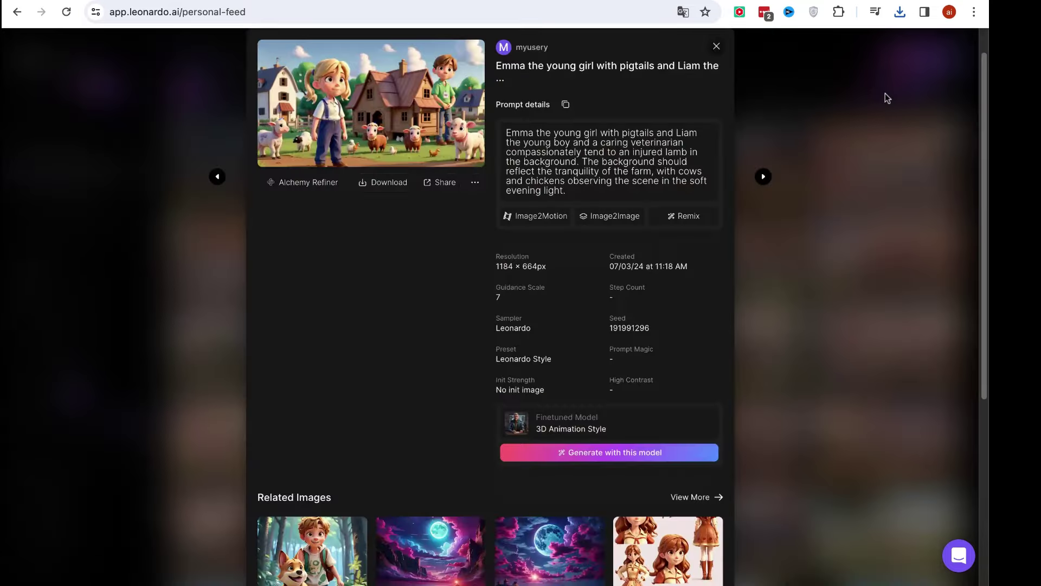
pyautogui.click(886, 97)
# - Look through the Personal Feed's farm images for other scene illustrations
pyautogui.scroll(-3, 293, 380)
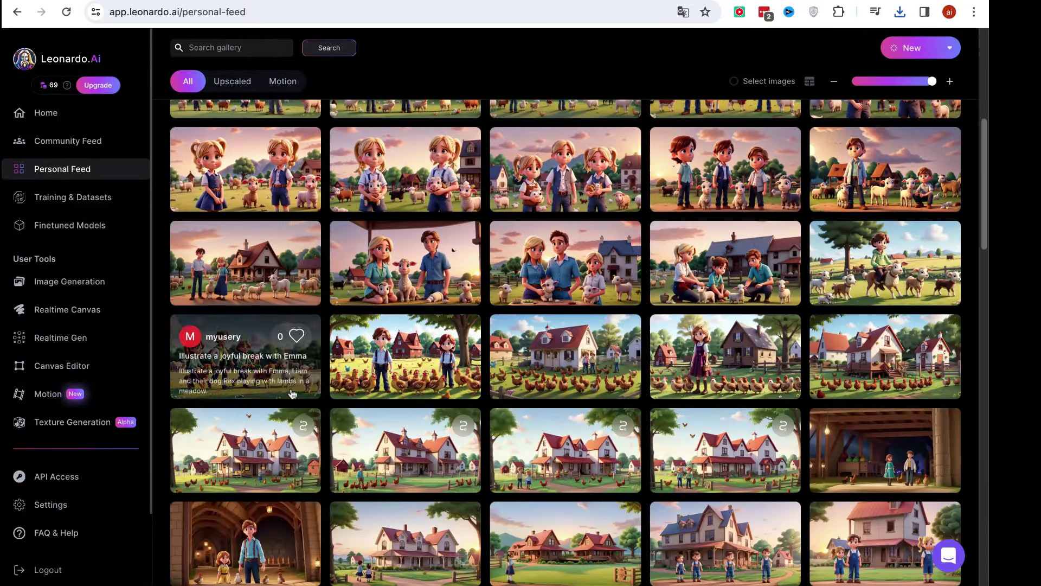
pyautogui.scroll(7, 597, 325)
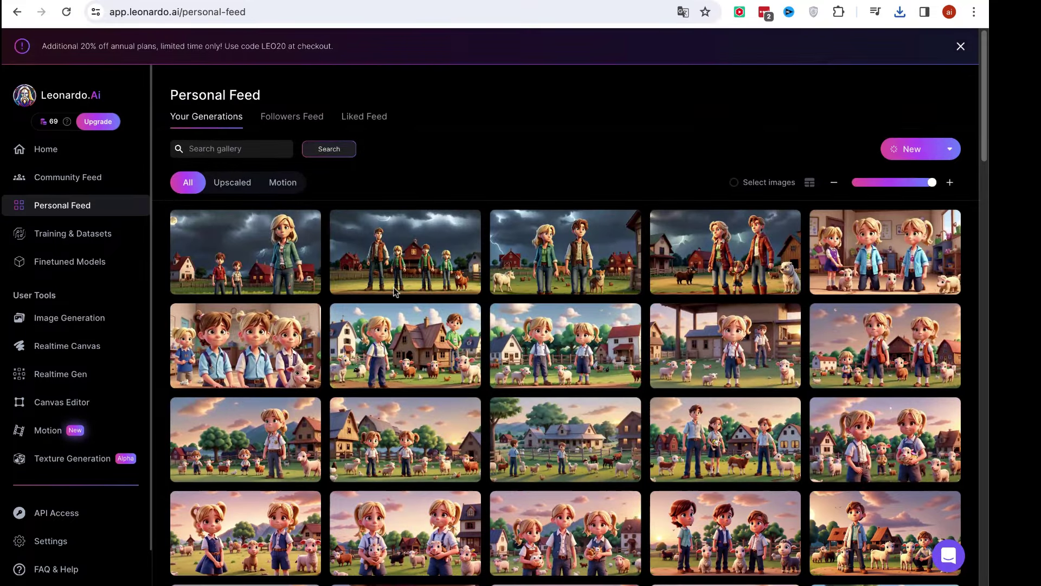
pyautogui.scroll(-10, 488, 298)
pyautogui.scroll(5, 561, 331)
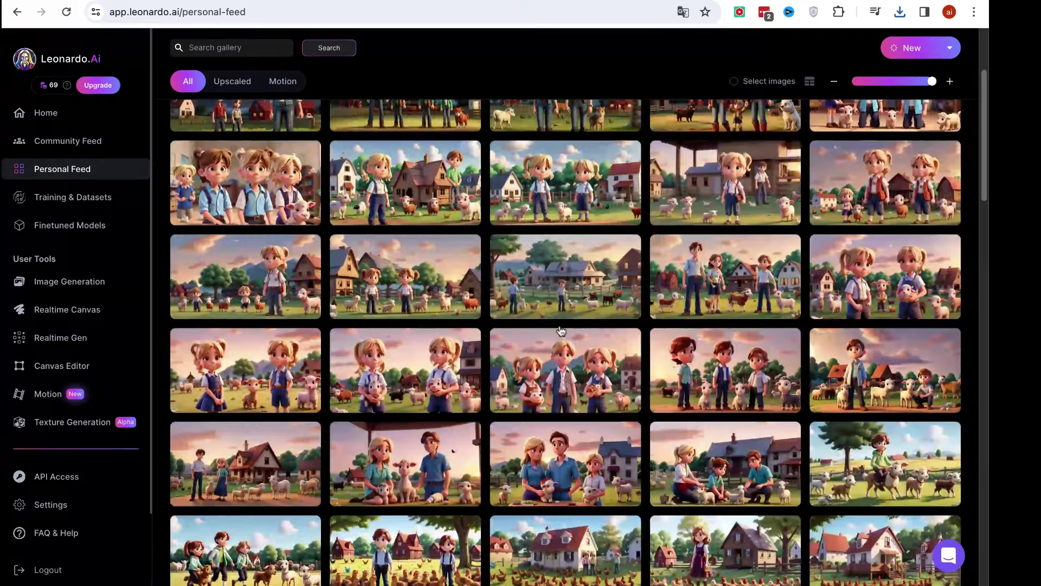
pyautogui.scroll(10, 561, 331)
pyautogui.scroll(-12, 787, 347)
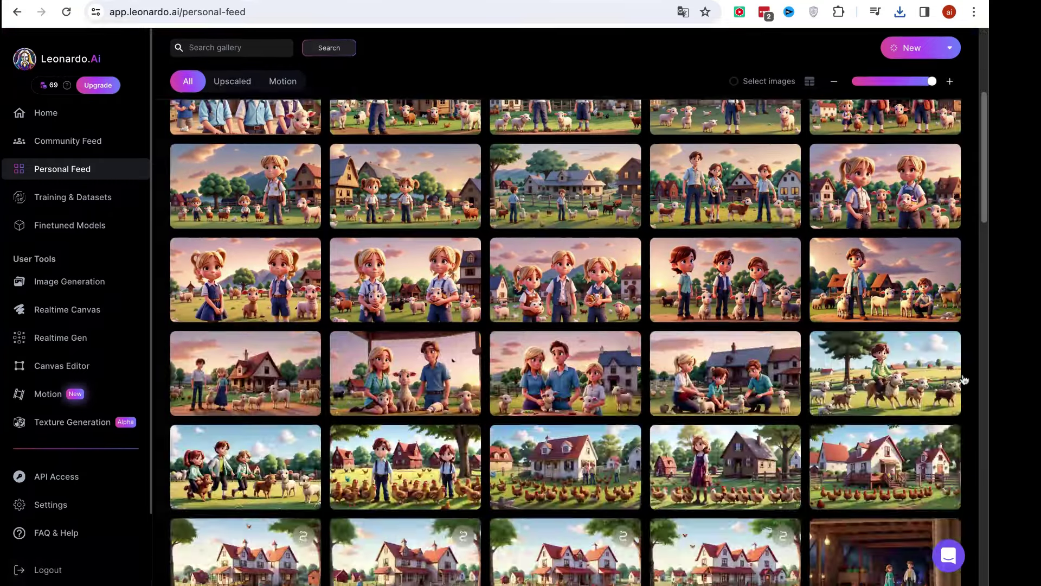
# - Glance at the Community Feed, go to the home page, and reopen the Image Generation tool
pyautogui.click(56, 148)
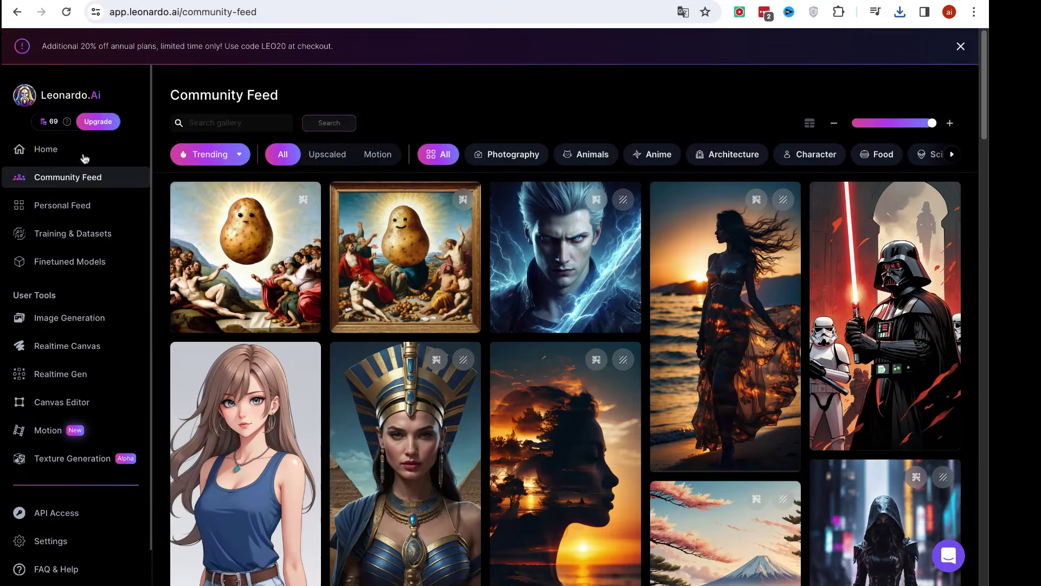
pyautogui.scroll(-3, 92, 380)
pyautogui.scroll(3, 102, 292)
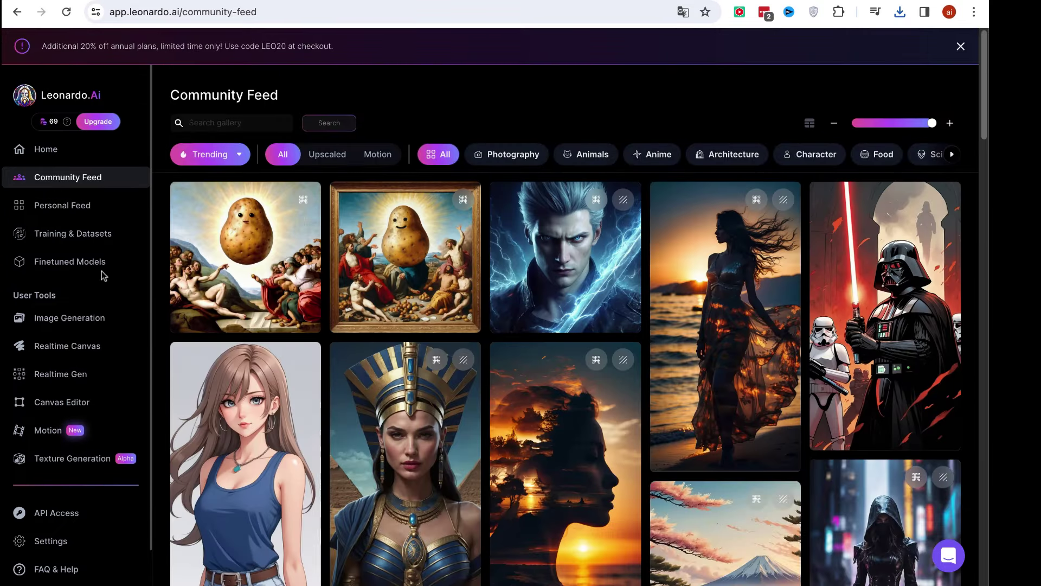
pyautogui.click(71, 97)
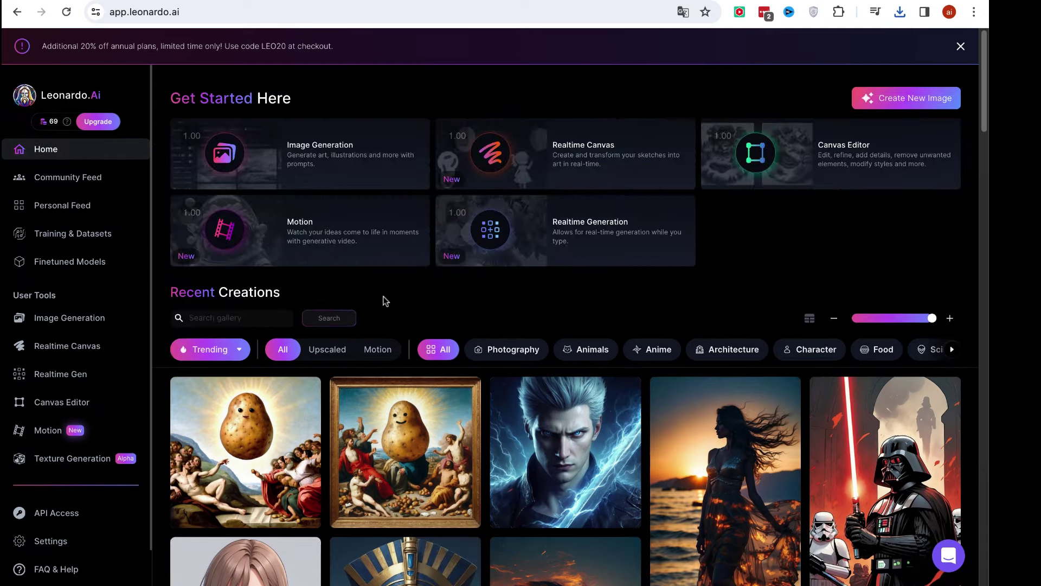
pyautogui.click(347, 161)
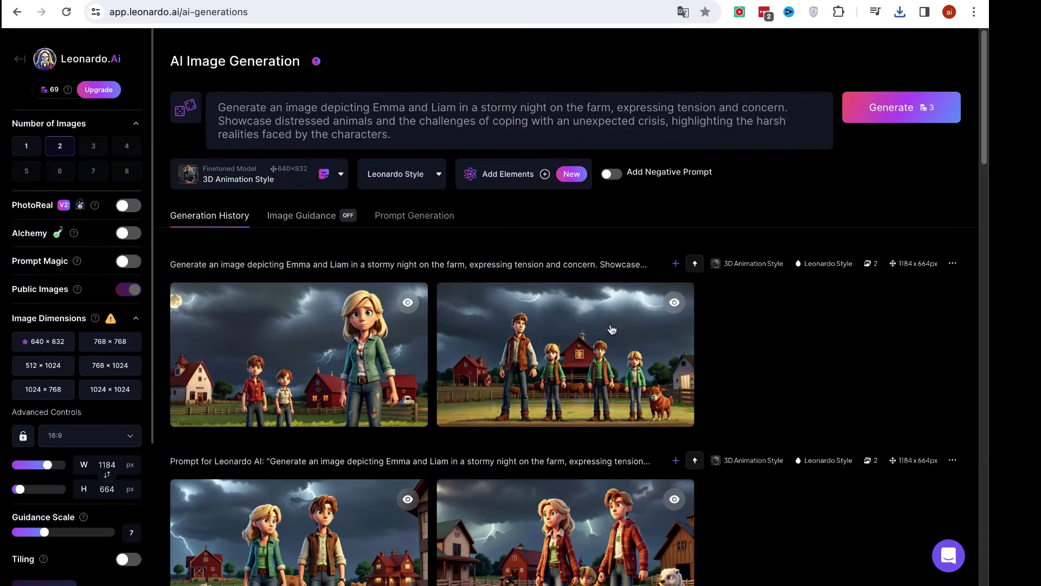
# - Search the generation history for the sunset image of a tall pigtailed girl with two small children, view it at full size, and close it
pyautogui.scroll(-14, 608, 326)
pyautogui.scroll(-10, 487, 335)
pyautogui.scroll(-2, 383, 410)
pyautogui.scroll(6, 320, 372)
pyautogui.scroll(-6, 320, 372)
pyautogui.scroll(9, 320, 372)
pyautogui.scroll(-4, 320, 374)
pyautogui.scroll(4, 320, 374)
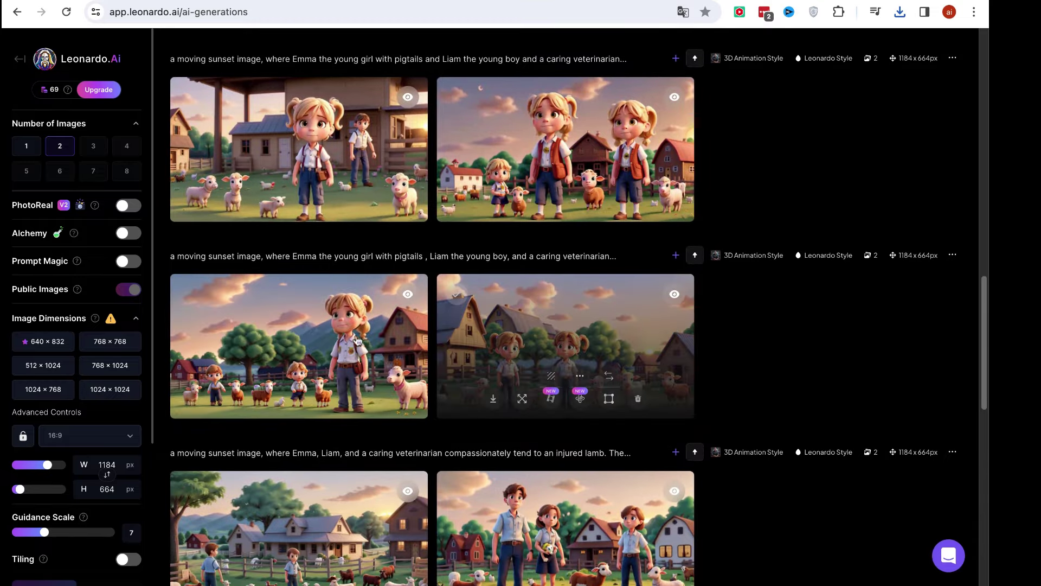
pyautogui.click(329, 324)
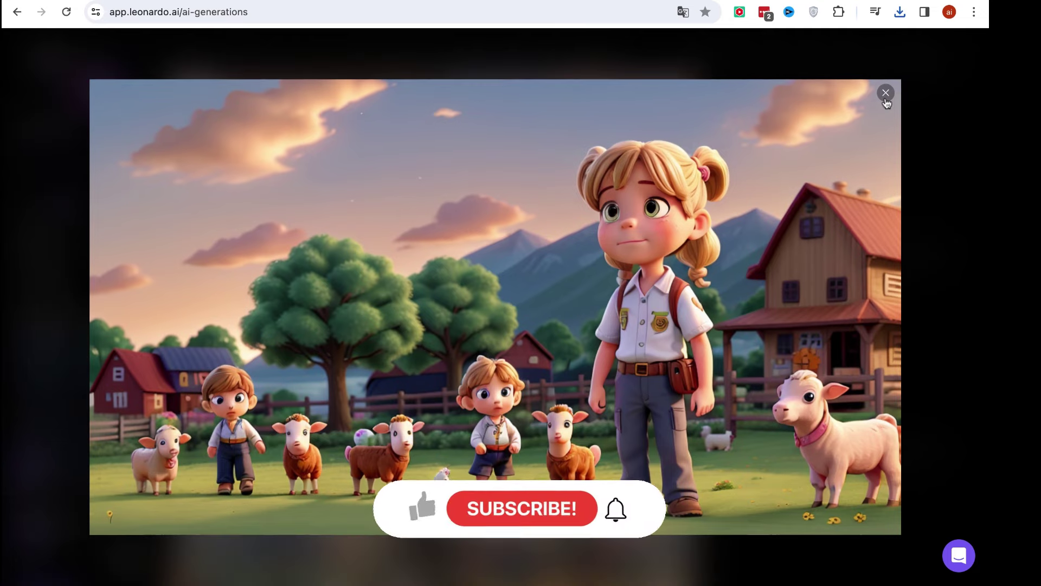
pyautogui.click(886, 73)
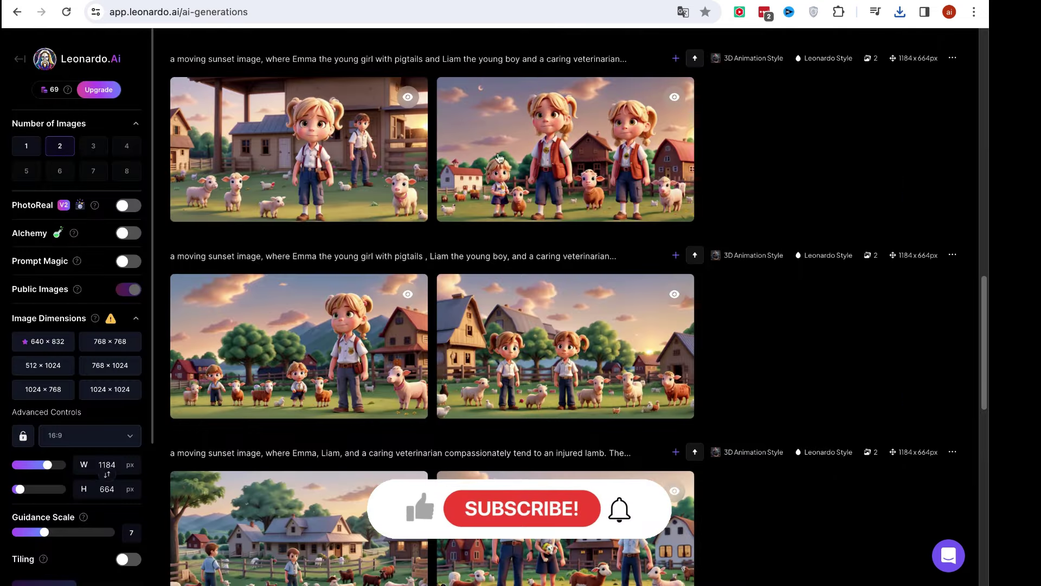
# - Look through the generation history, then open the personal feed to browse the earlier farm images
pyautogui.scroll(-8, 564, 336)
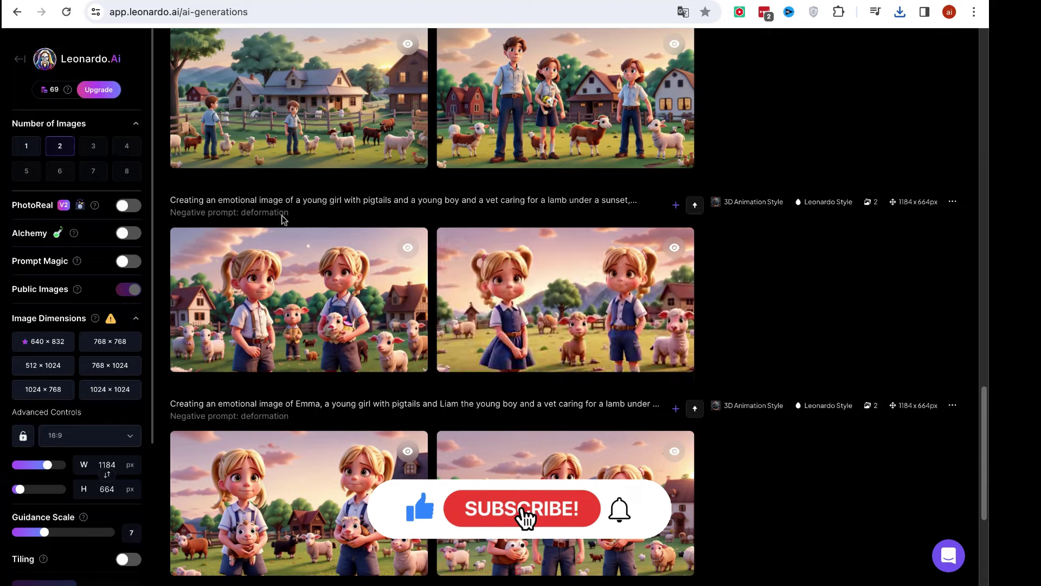
pyautogui.scroll(-5, 293, 233)
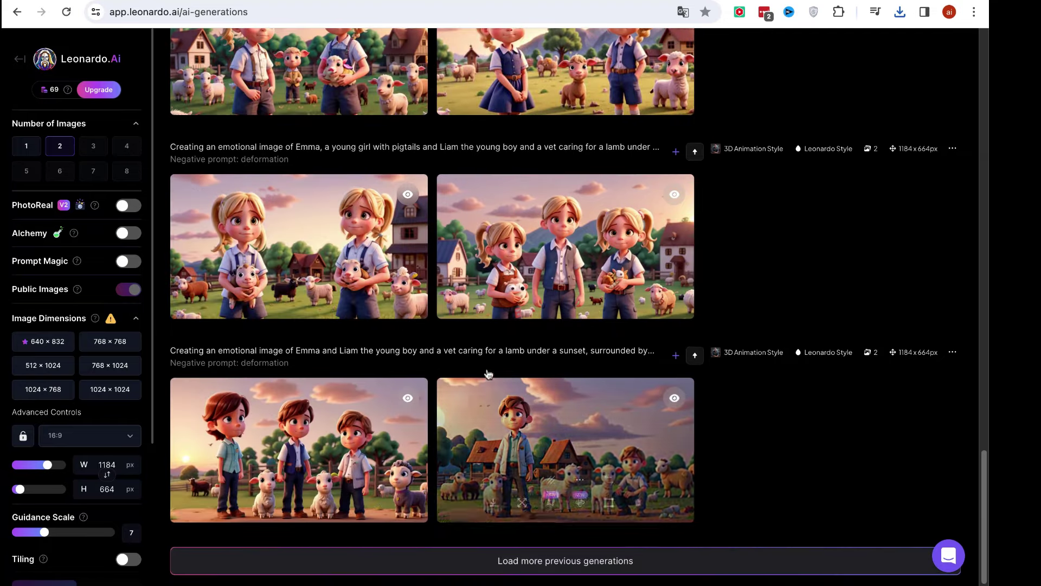
pyautogui.scroll(15, 491, 378)
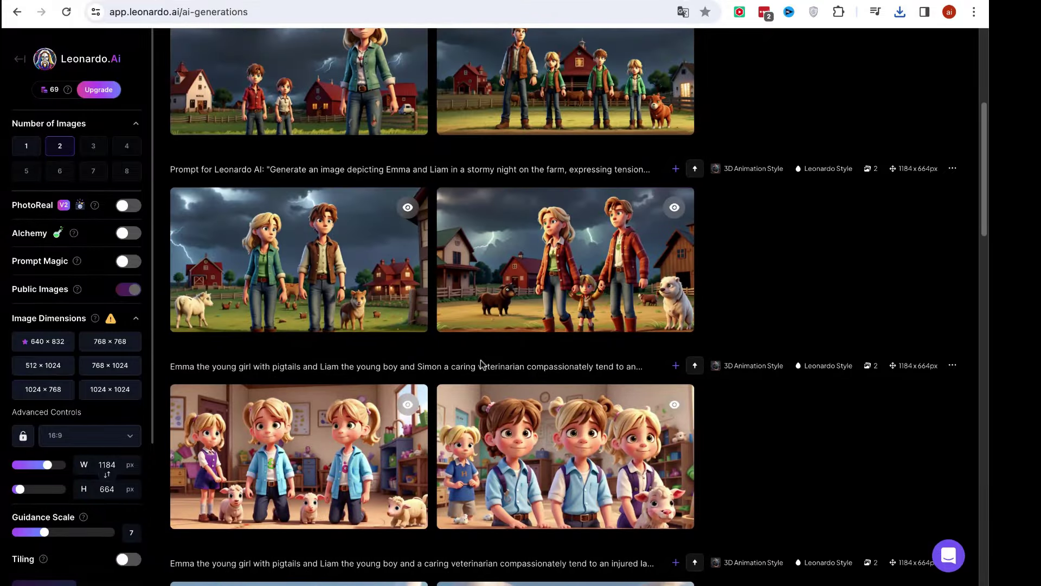
pyautogui.scroll(5, 481, 363)
pyautogui.scroll(-20, 505, 445)
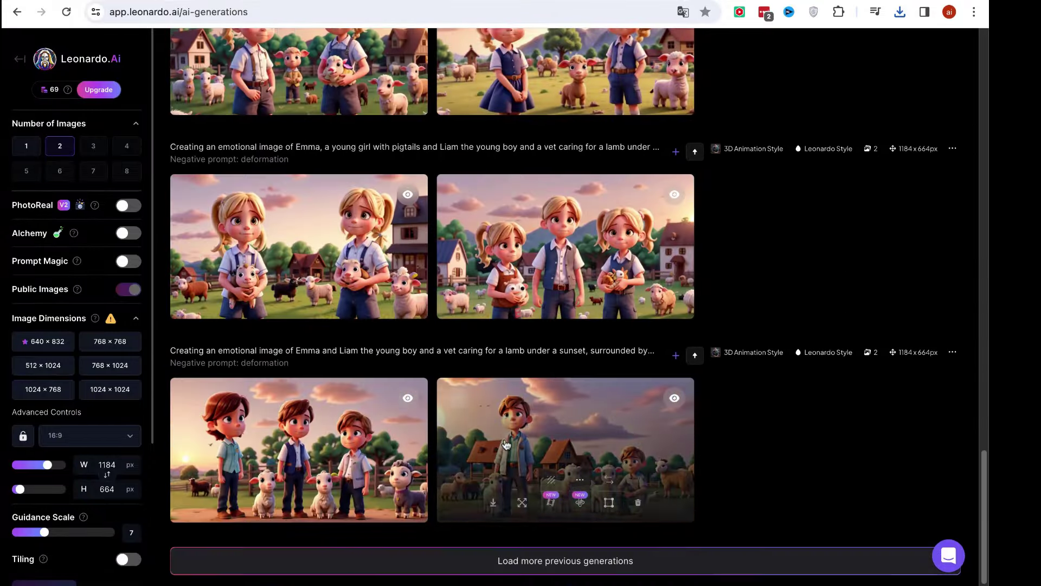
pyautogui.click(568, 560)
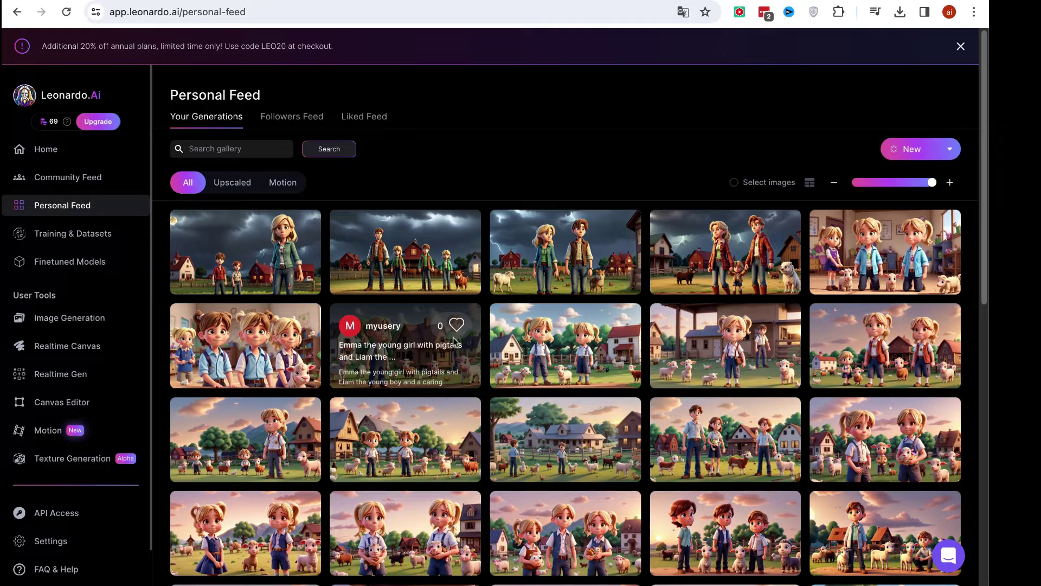
pyautogui.scroll(-10, 455, 341)
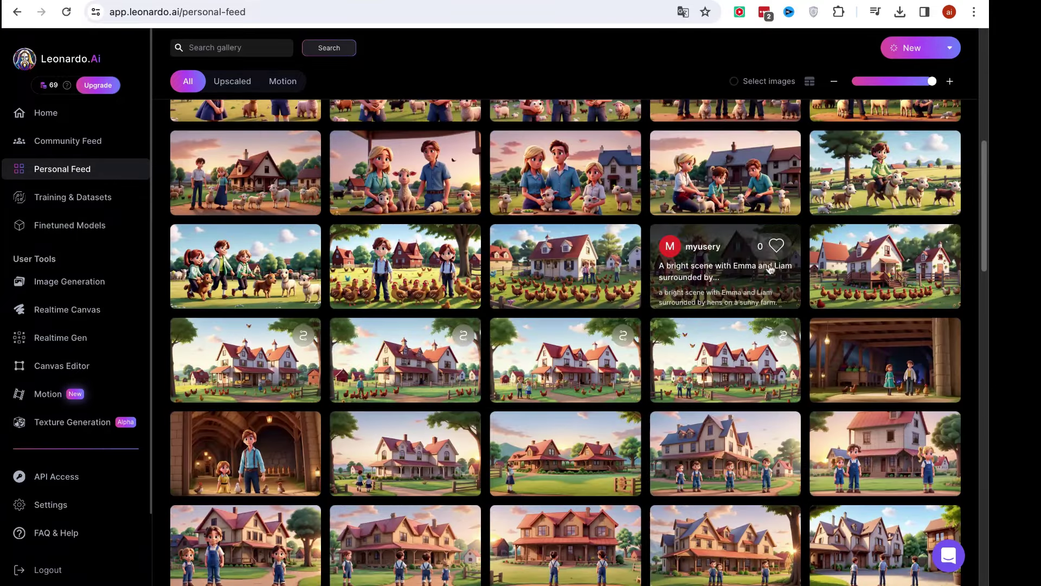
# - Open the sunny farm image of the girl surrounded by hens, view it enlarged and review its generation details
pyautogui.click(722, 257)
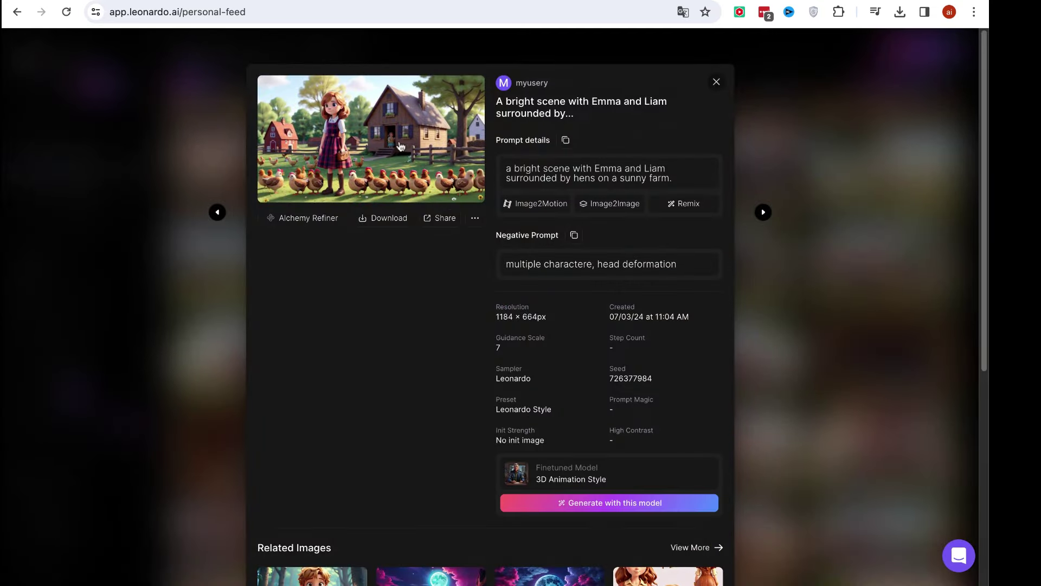
pyautogui.click(400, 145)
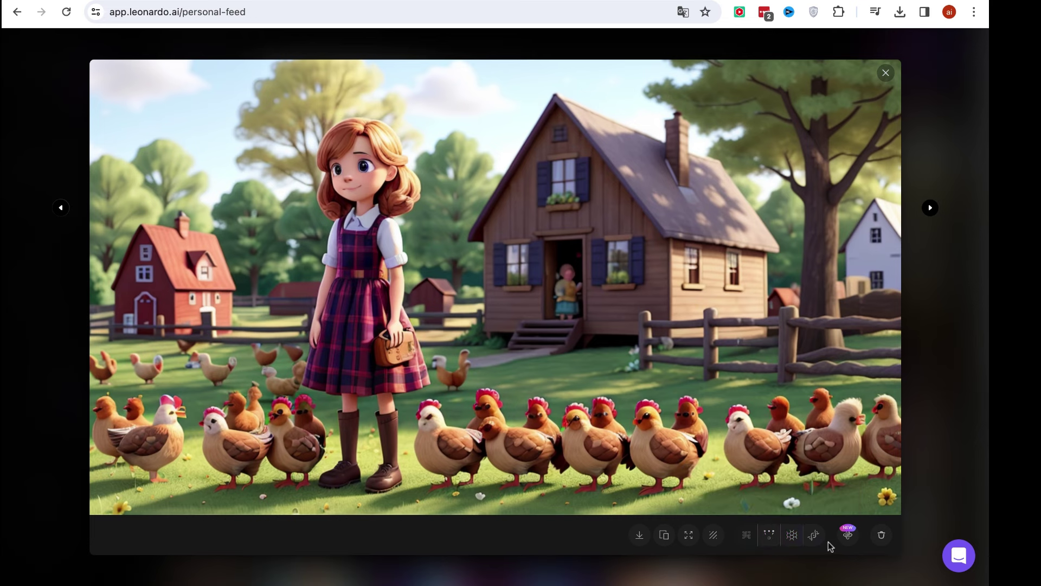
pyautogui.click(886, 73)
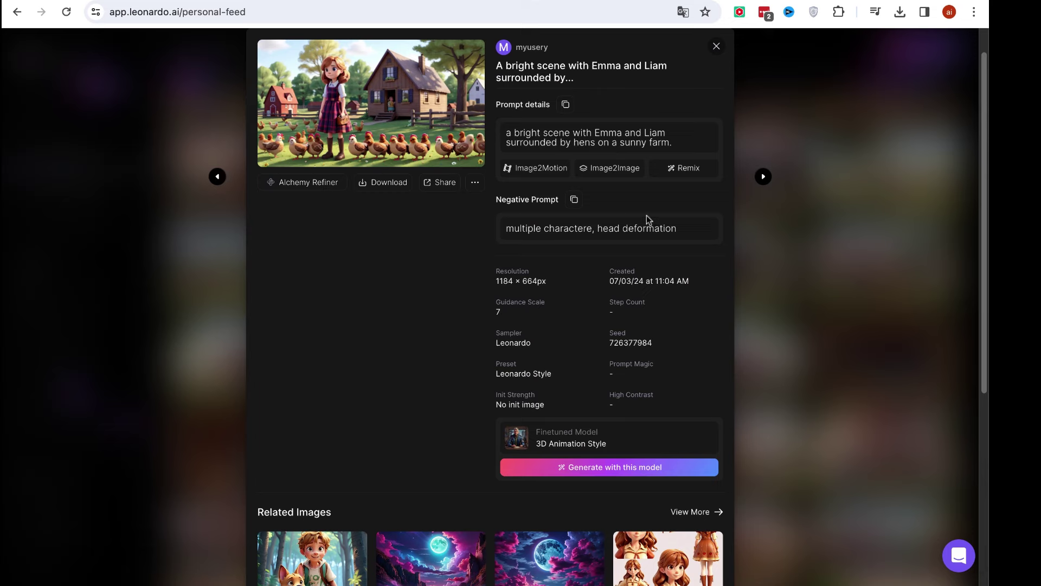
pyautogui.scroll(-3, 462, 209)
pyautogui.scroll(3, 462, 211)
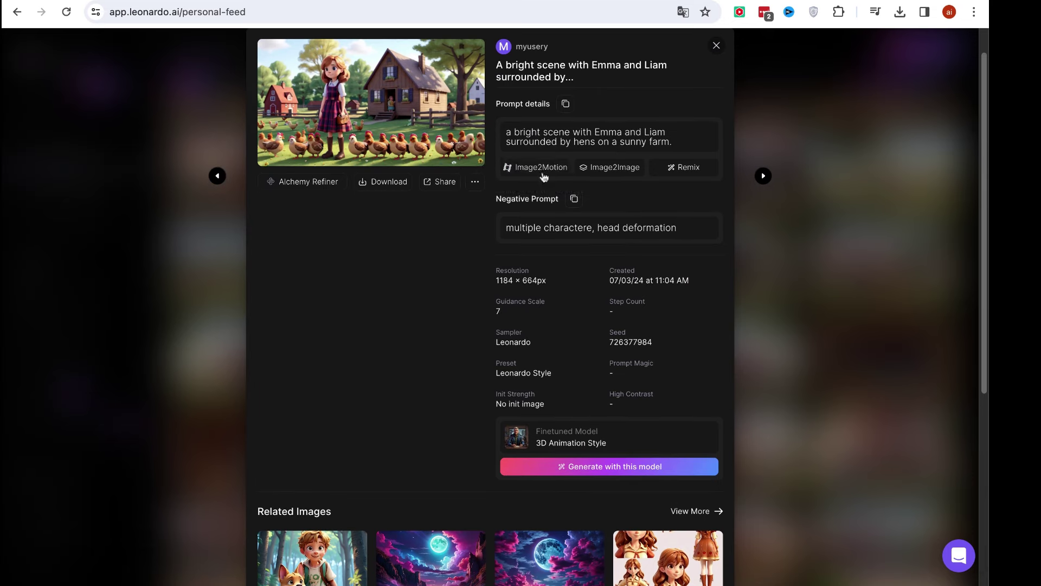
# - Generate a public Image2Motion video from the girl-with-hens image at motion strength 3 and open its generation page
pyautogui.click(542, 168)
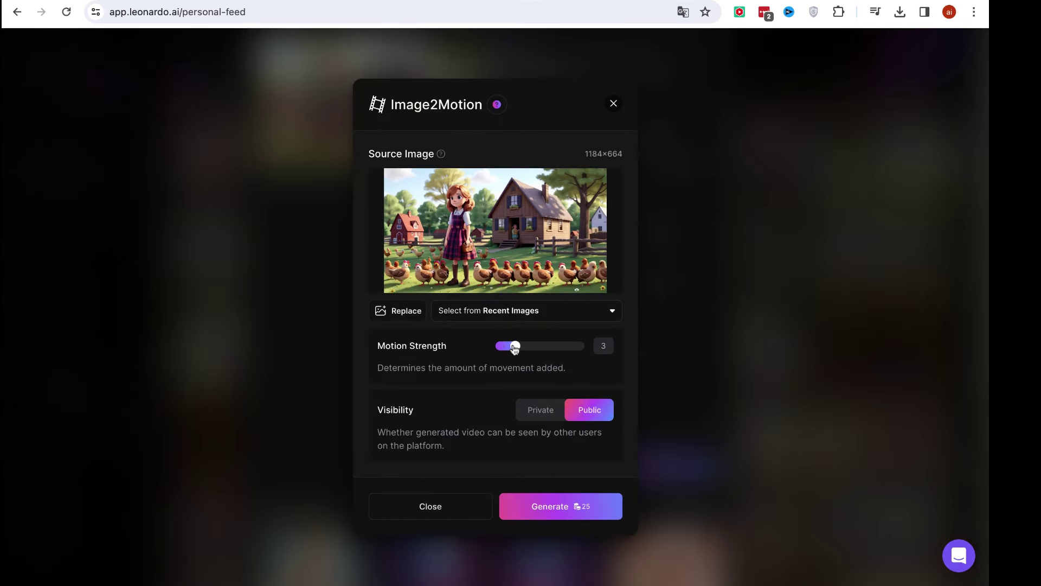
pyautogui.moveTo(515, 348); pyautogui.dragTo(494, 347)
pyautogui.moveTo(388, 345); pyautogui.dragTo(457, 352)
pyautogui.tripleClick(446, 371)
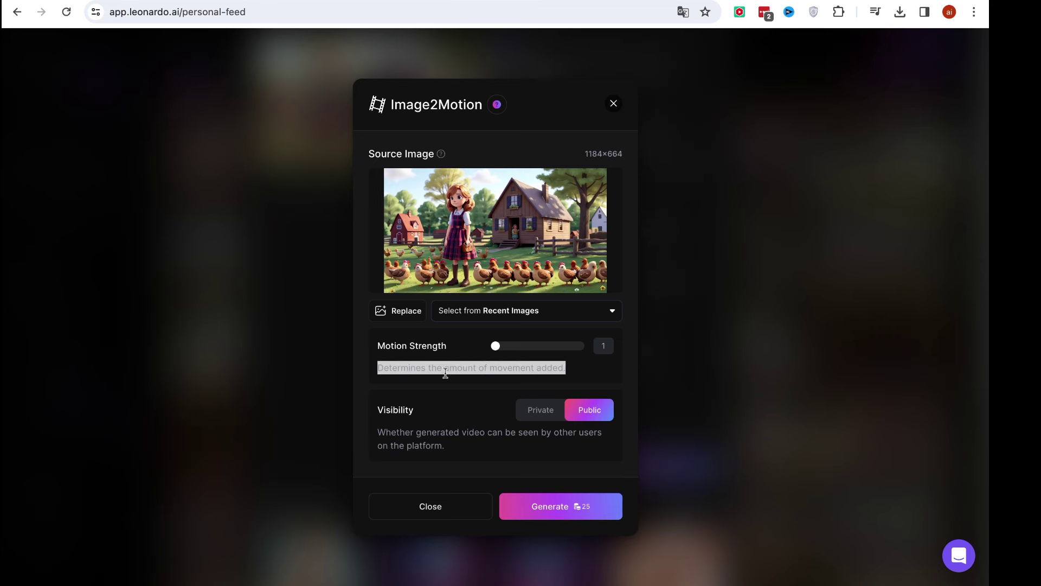
pyautogui.moveTo(499, 349); pyautogui.dragTo(516, 349)
pyautogui.click(463, 362)
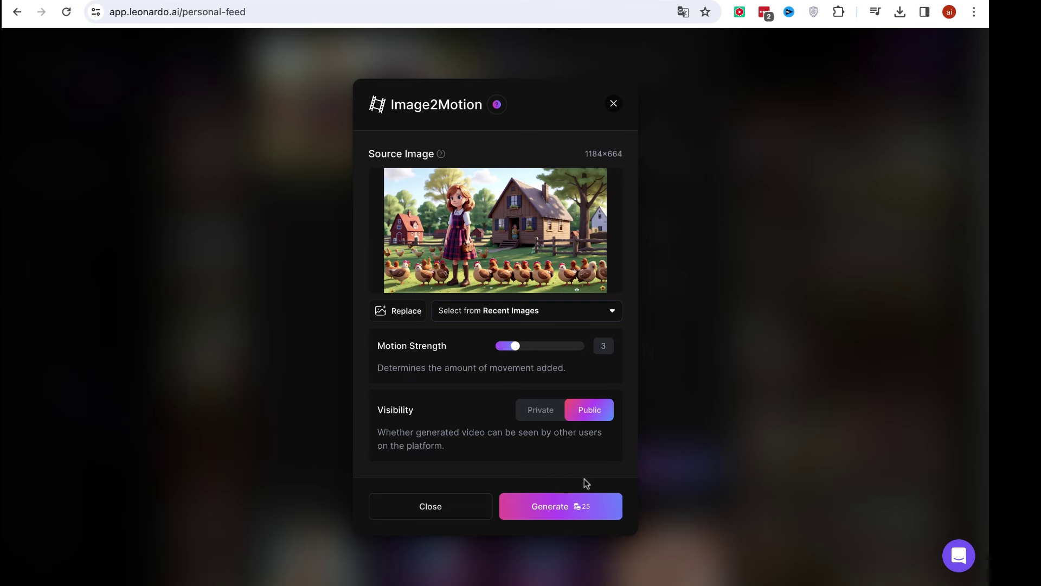
pyautogui.click(593, 516)
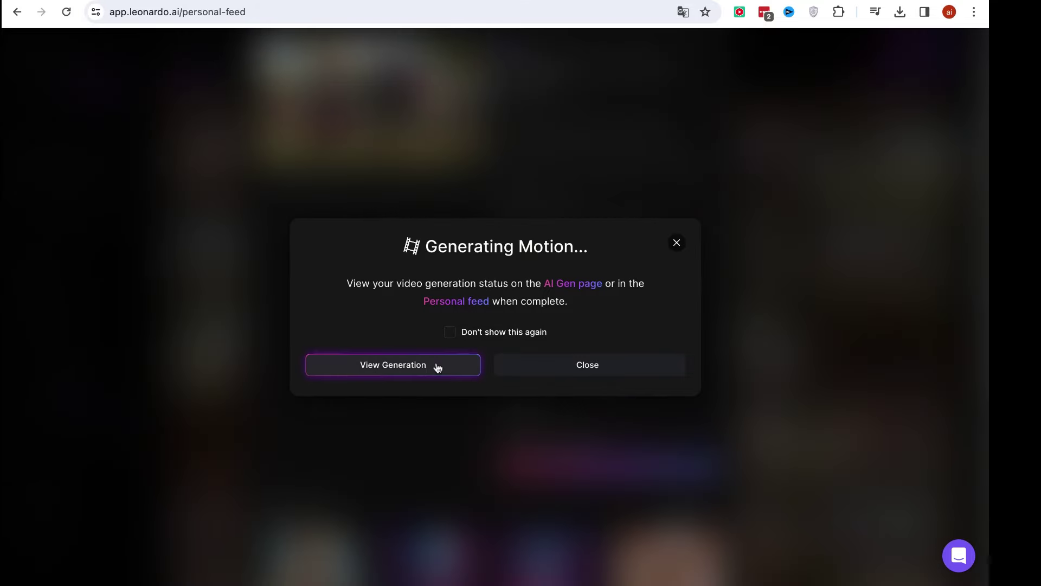
pyautogui.click(437, 367)
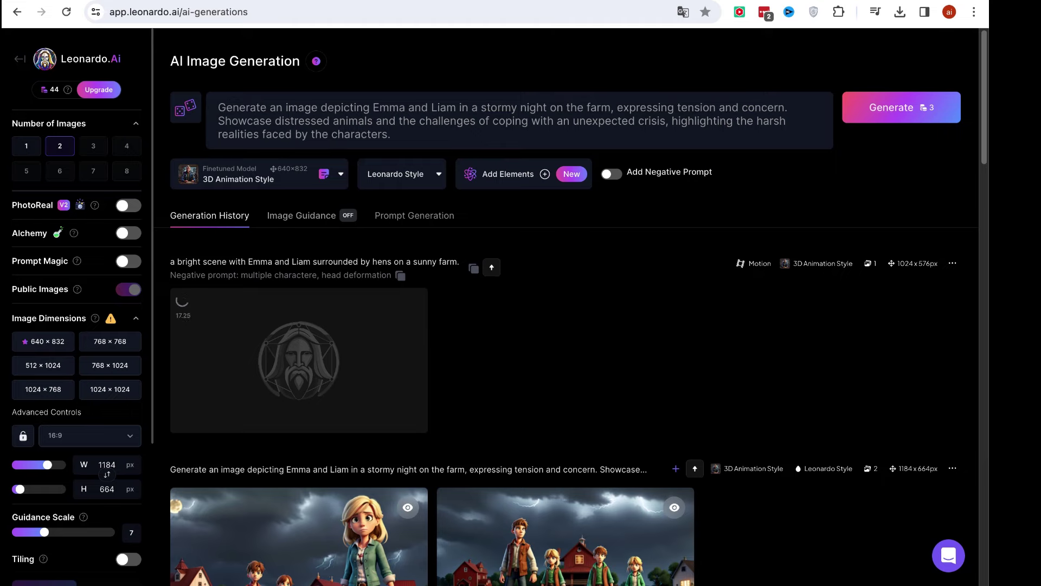
# - Search the web for runwayml, open the Runway site and start its Gen-2 text/image-to-video tool
pyautogui.hotkey('ctrl', 'Tab')
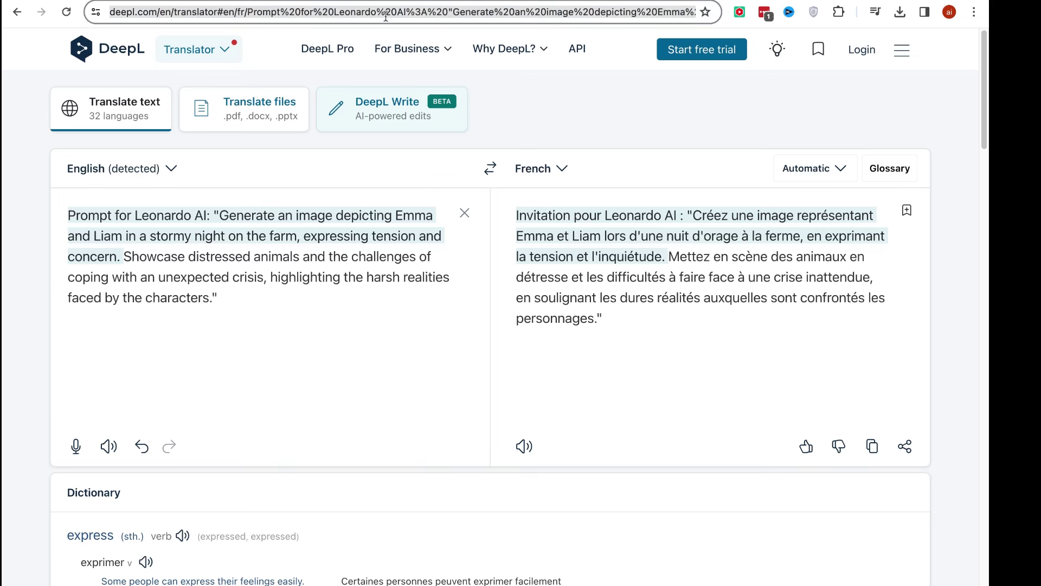
pyautogui.write('runwayml')
pyautogui.press('Return')
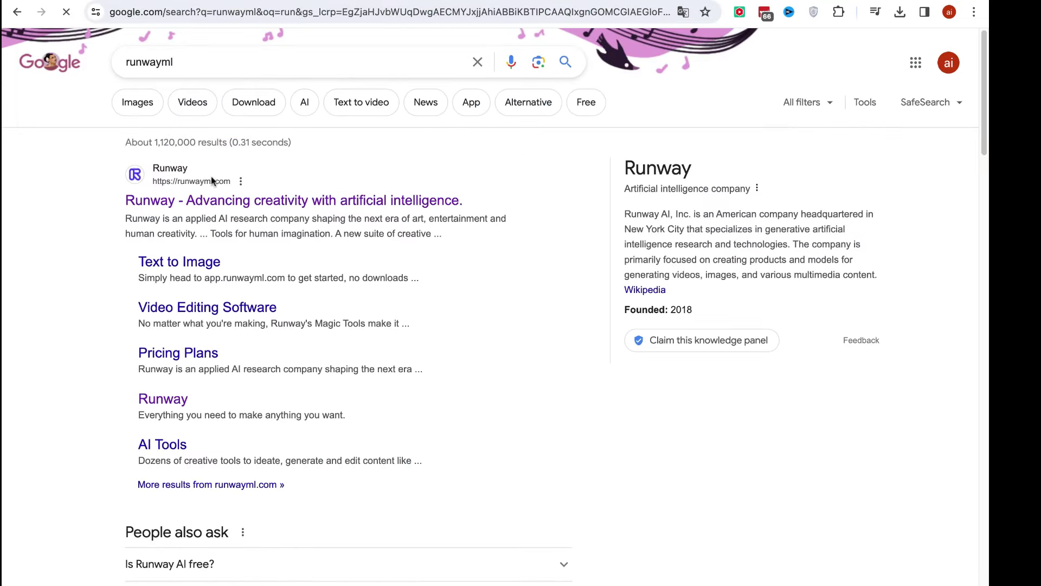
pyautogui.click(226, 206)
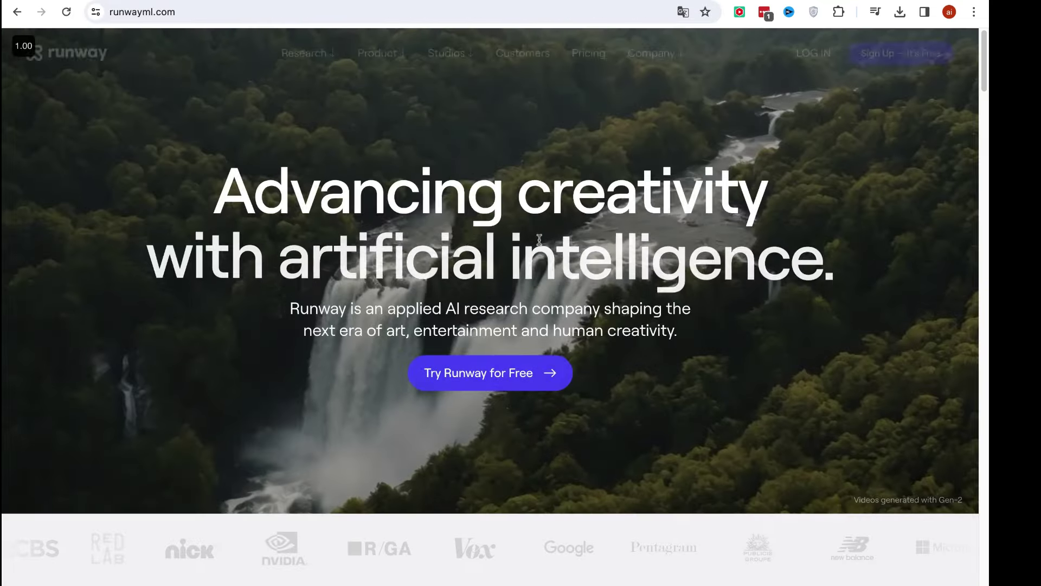
pyautogui.click(521, 372)
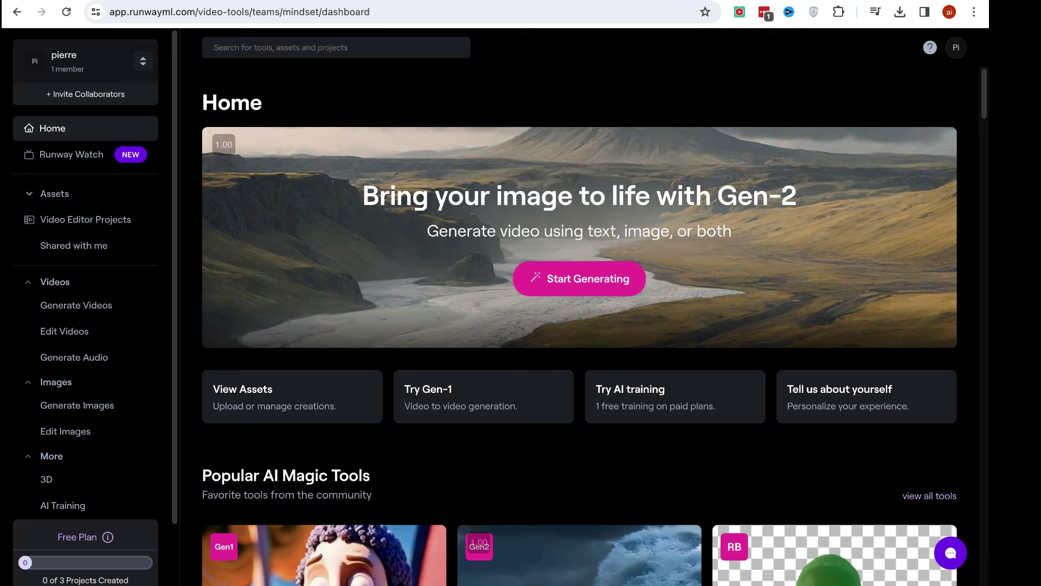
pyautogui.click(580, 286)
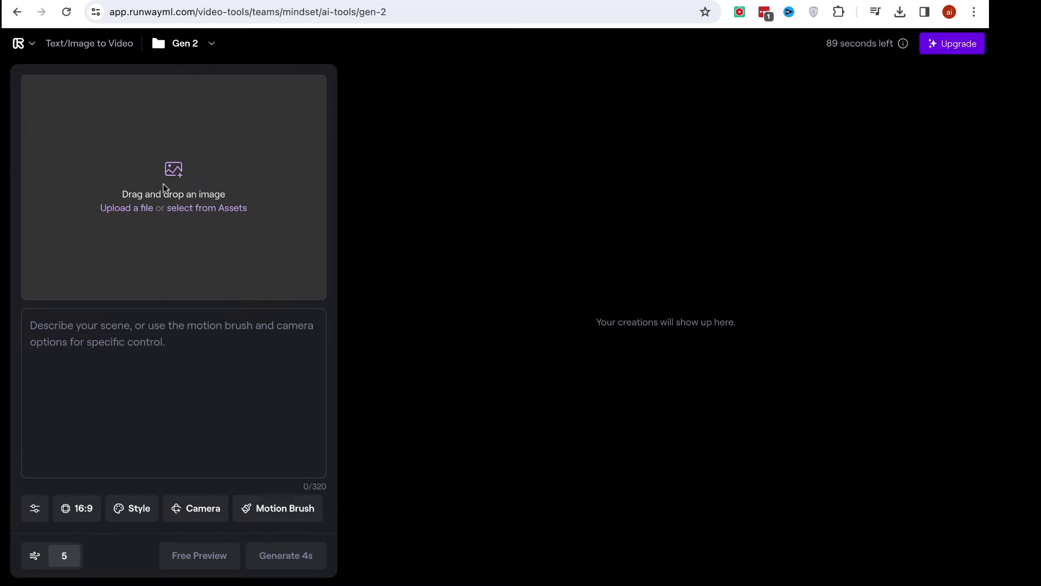
# - Upload the farmhouse image with the two children to Gen-2 and generate a 4-second video without a text prompt
pyautogui.click(126, 208)
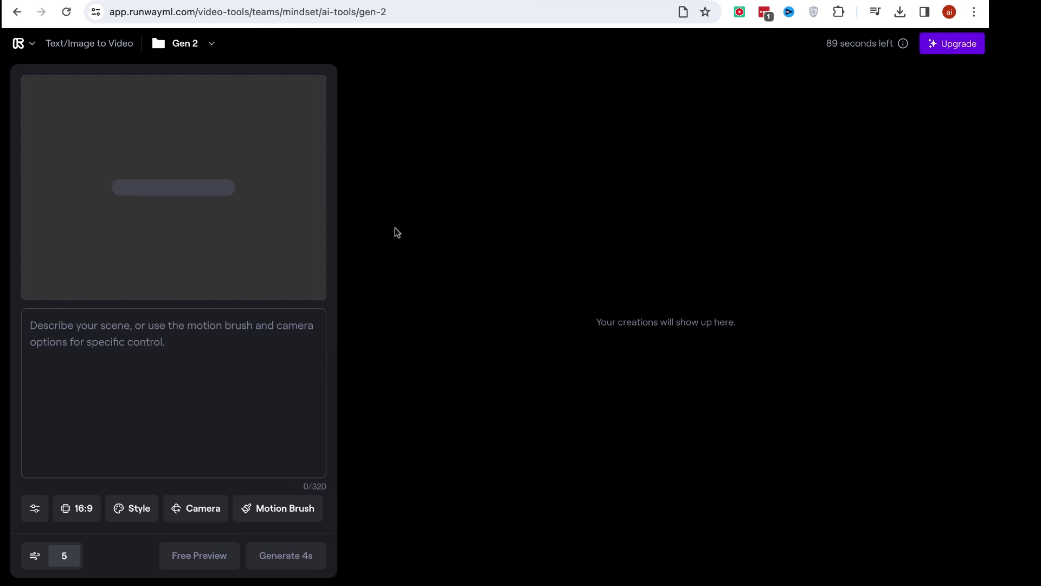
pyautogui.click(144, 330)
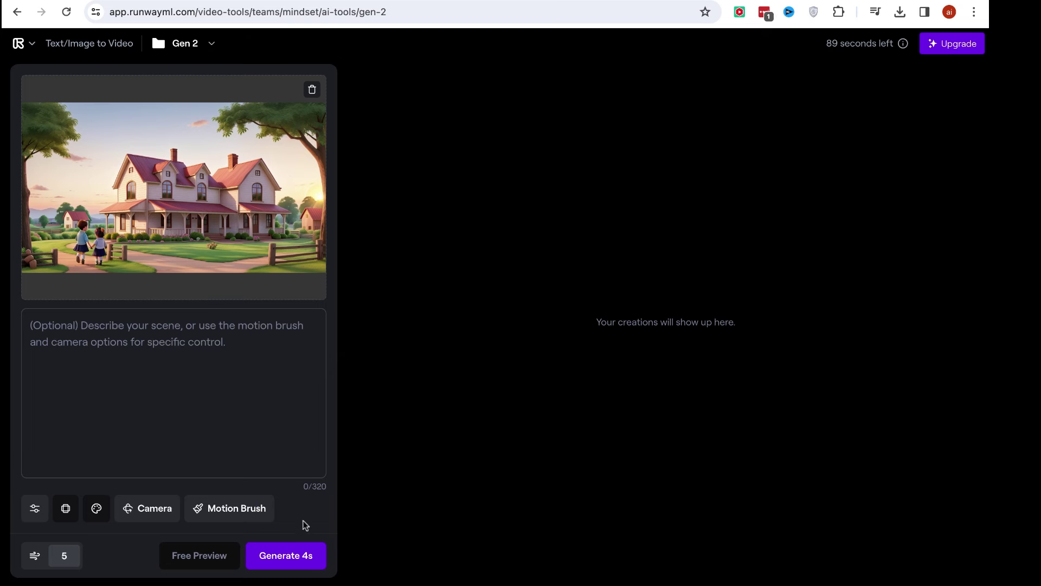
pyautogui.click(292, 558)
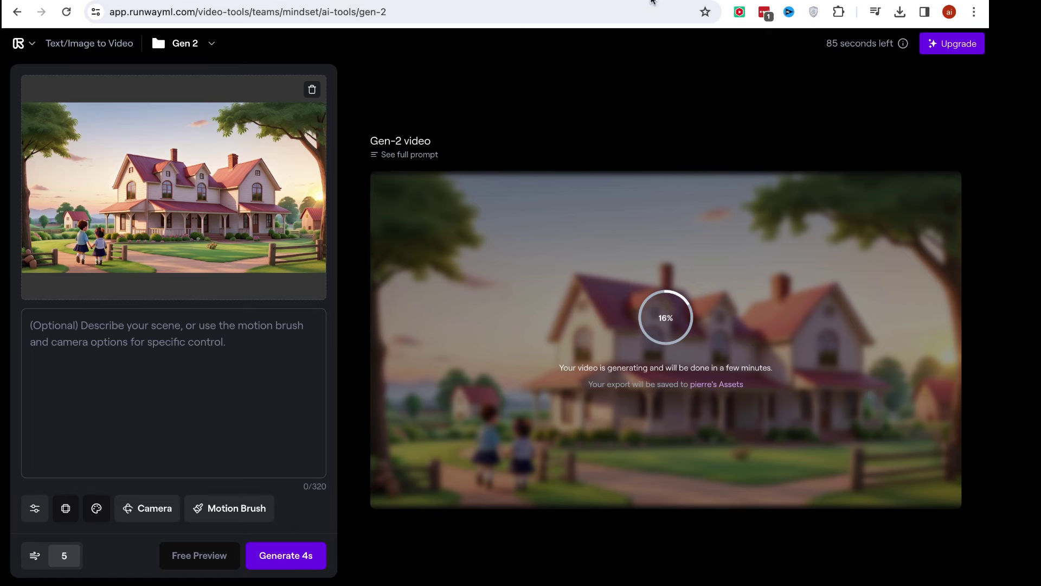
# - Switch to Leonardo.Ai, preview the generated girl-with-hens motion video and download it as MP4
pyautogui.hotkey('ctrl', 'Tab')
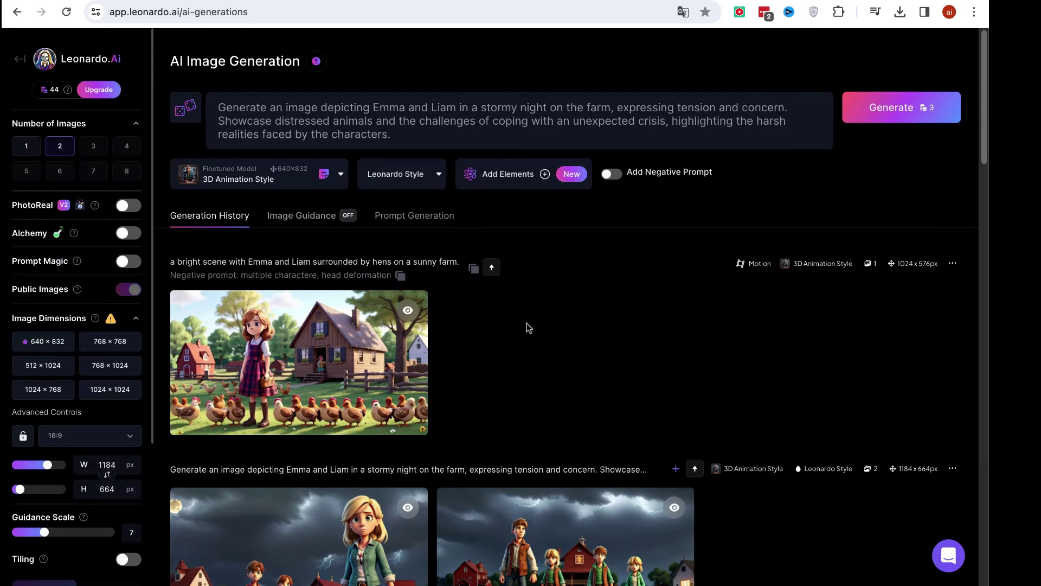
pyautogui.scroll(-1, 358, 319)
pyautogui.click(358, 318)
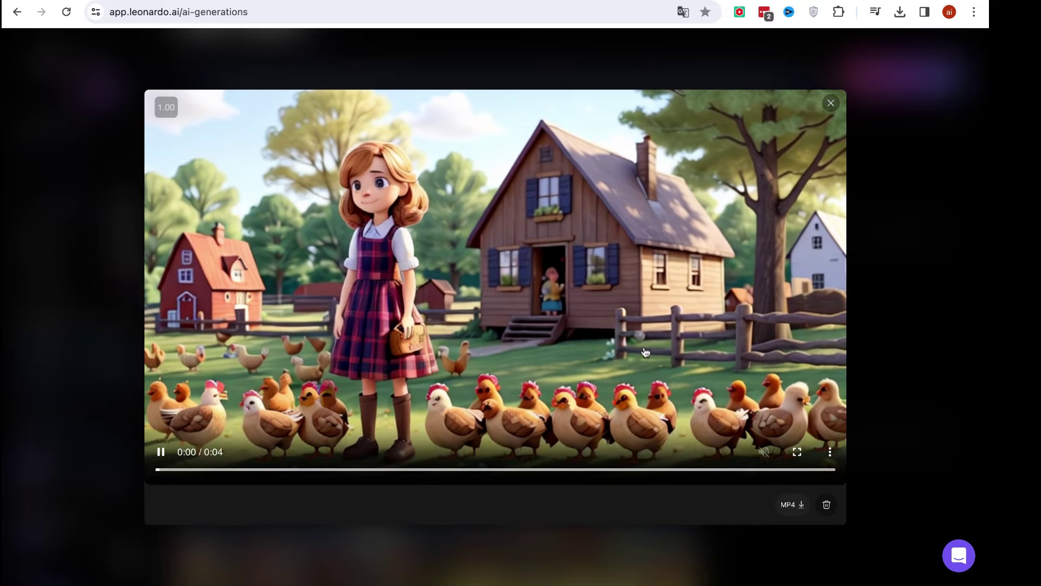
pyautogui.click(830, 104)
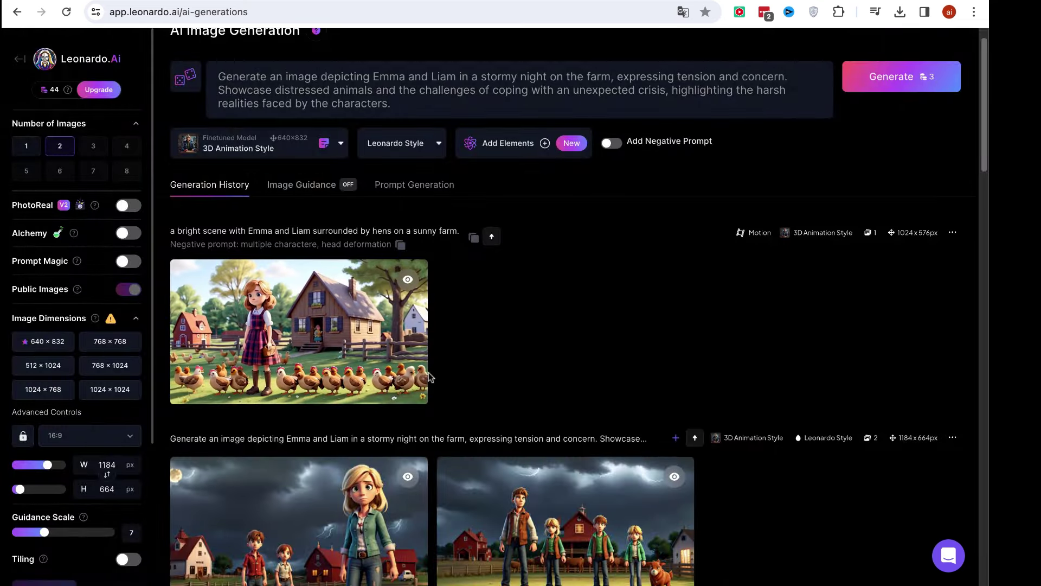
pyautogui.click(282, 297)
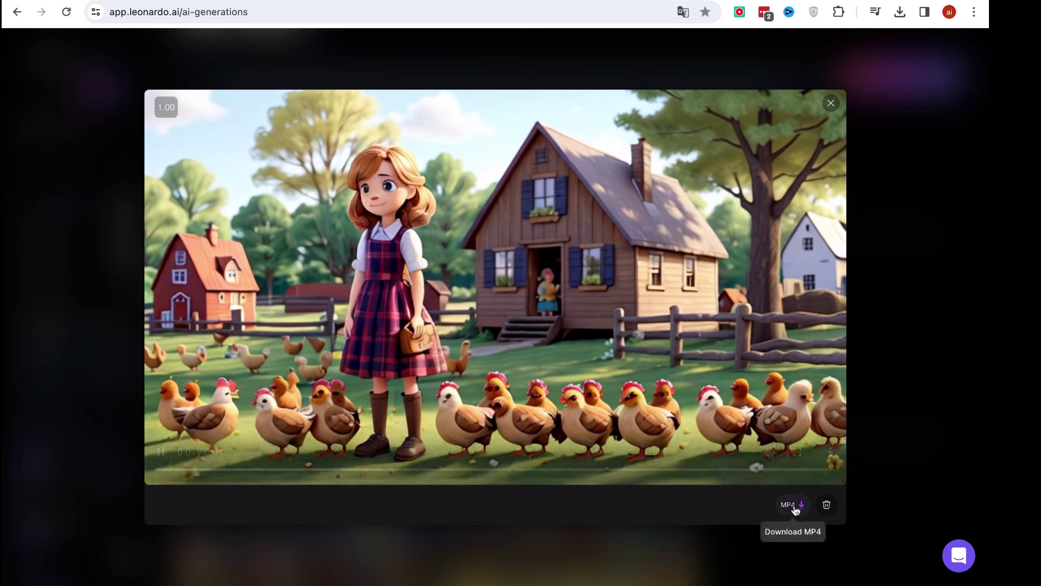
pyautogui.click(795, 507)
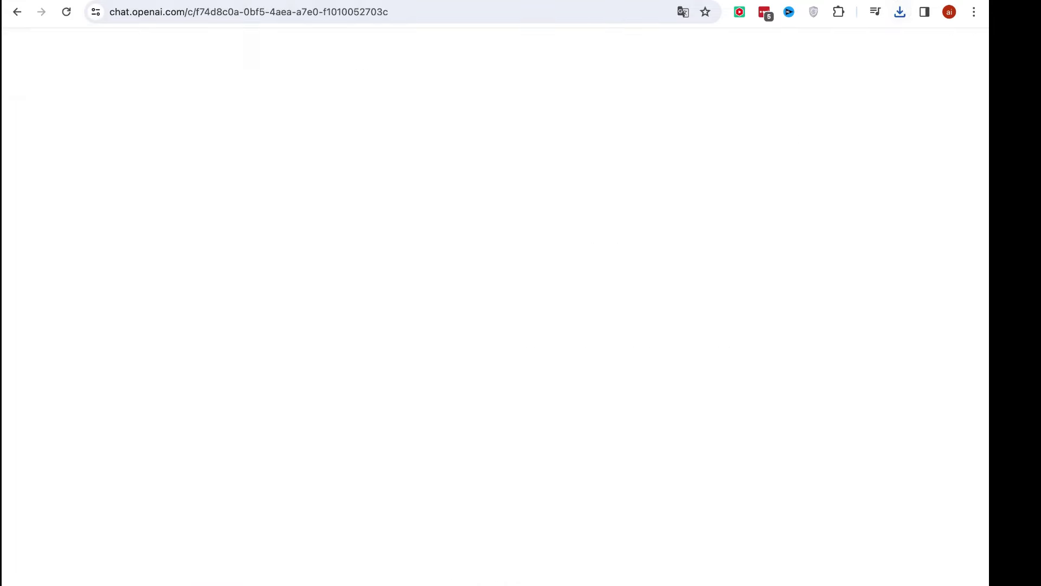
# - In the ChatGPT conversation, examine the French scene descriptions and their Leonardo AI prompts, especially scenes 2 and 3
pyautogui.scroll(15, 538, 274)
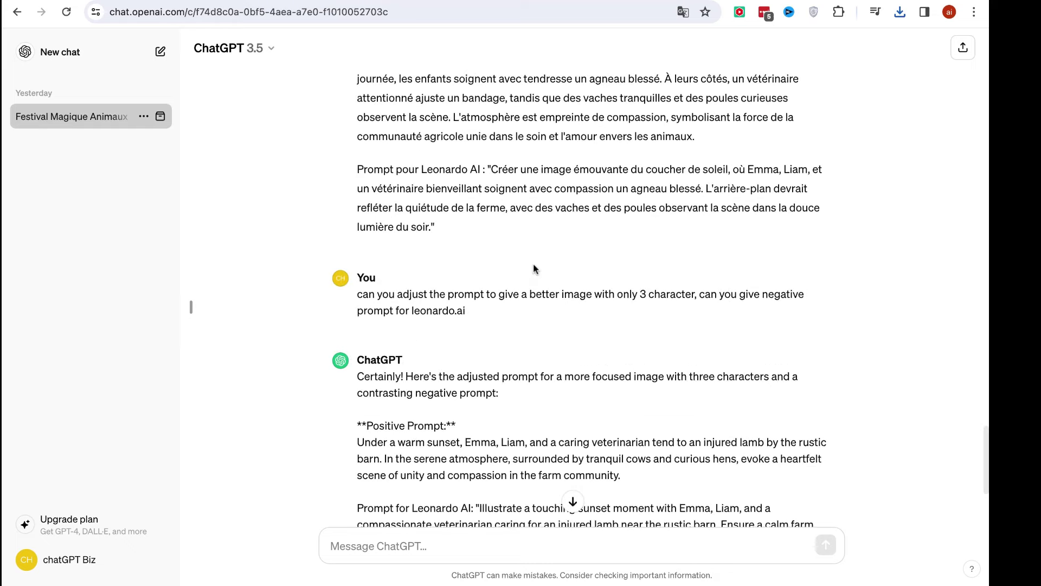
pyautogui.scroll(10, 532, 263)
pyautogui.scroll(-13, 533, 263)
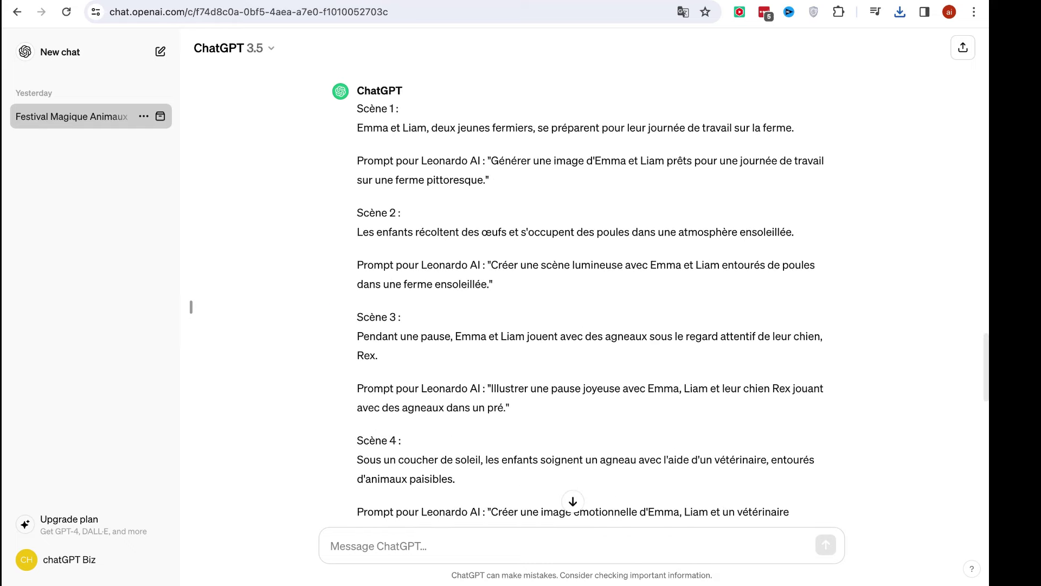
pyautogui.tripleClick(548, 337)
pyautogui.doubleClick(571, 336)
pyautogui.tripleClick(571, 337)
pyautogui.doubleClick(614, 337)
pyautogui.scroll(1, 496, 259)
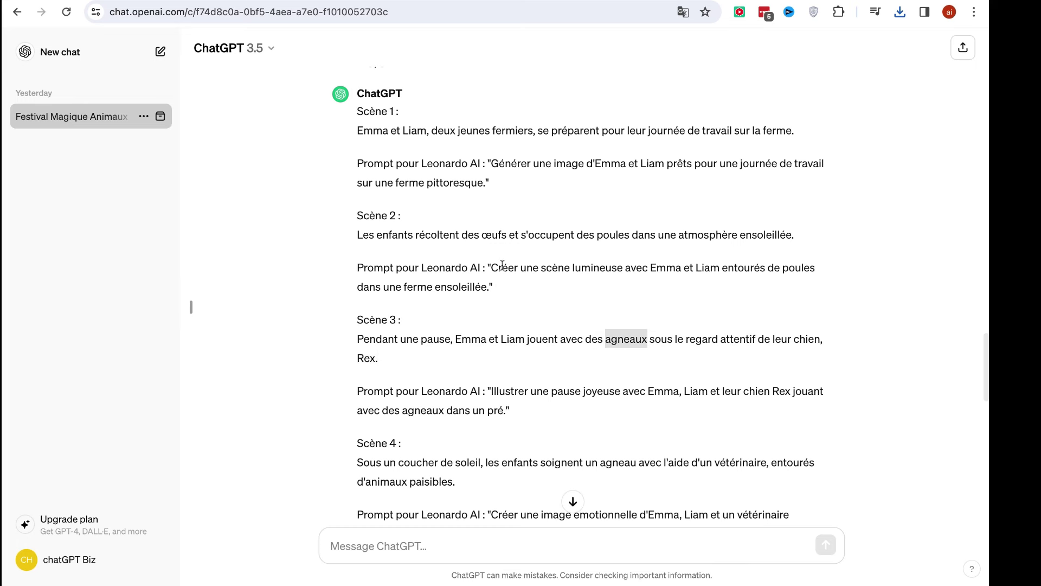
pyautogui.click(559, 282)
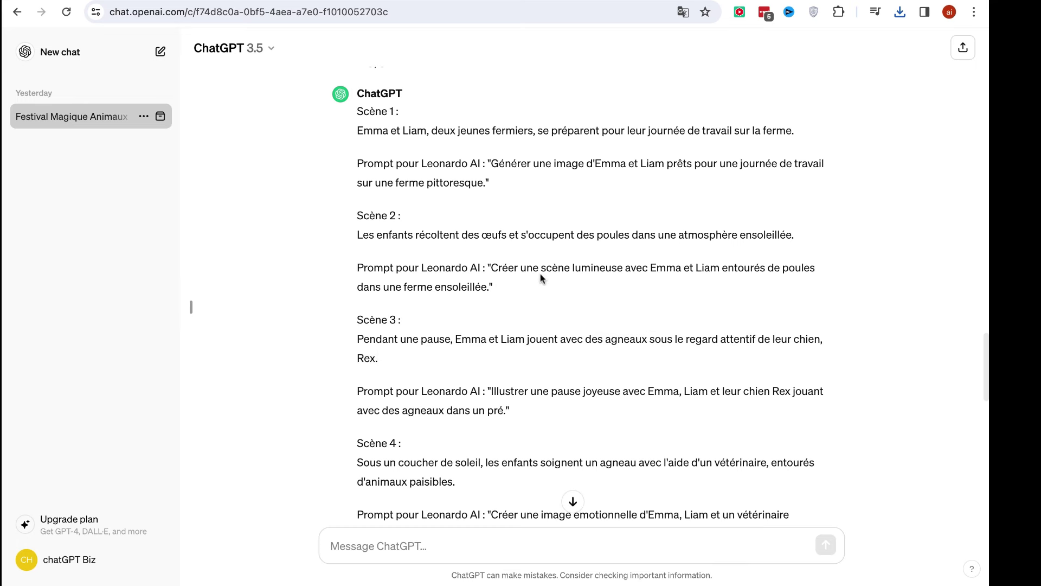
pyautogui.moveTo(508, 269); pyautogui.dragTo(654, 266)
pyautogui.click(662, 286)
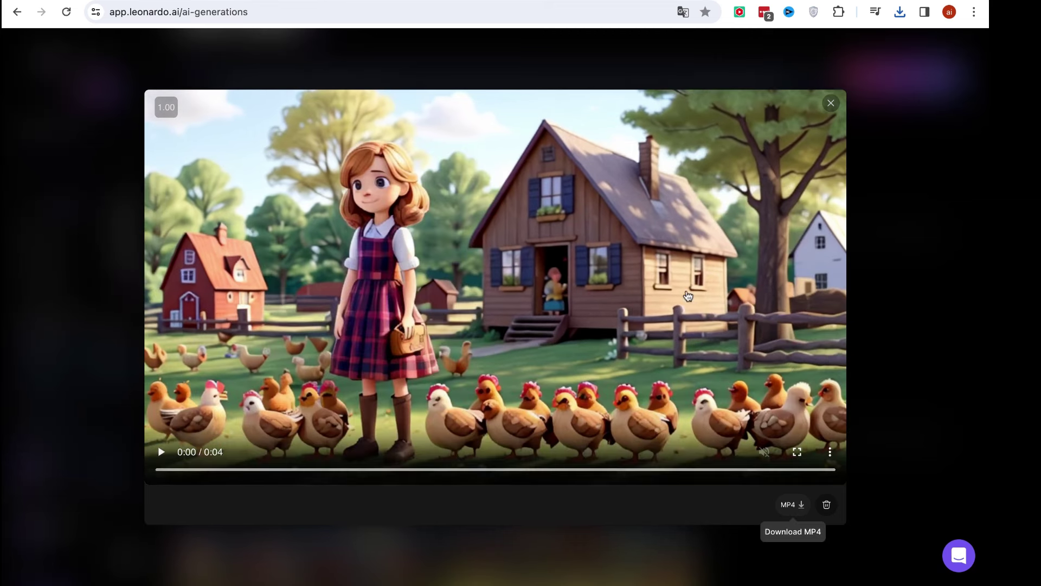
# - Close the Leonardo.Ai video preview, switch to Runway and play the generated Gen-2 farmhouse video
pyautogui.click(830, 103)
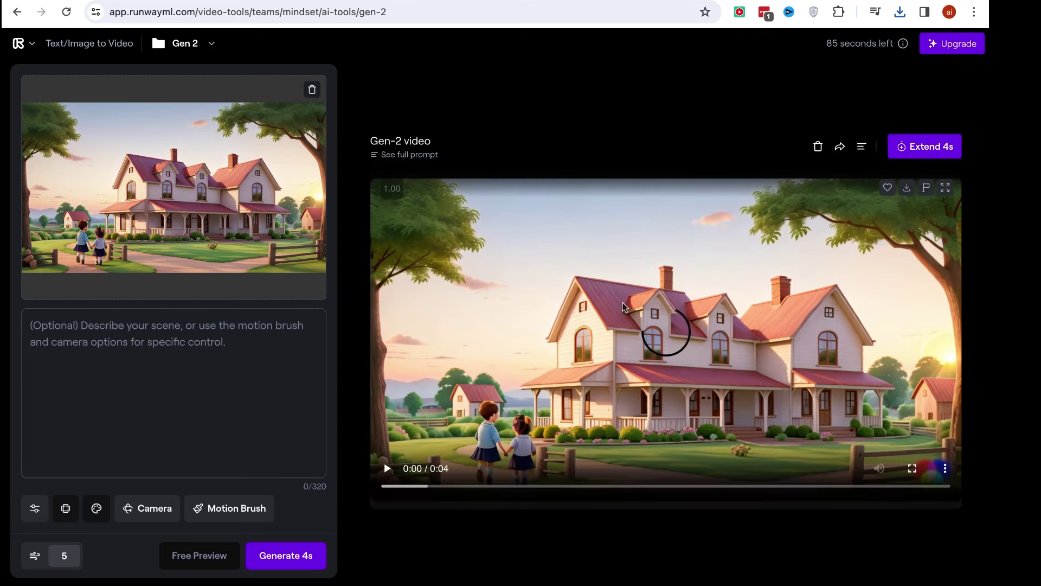
pyautogui.click(387, 469)
pyautogui.scroll(-1, 390, 471)
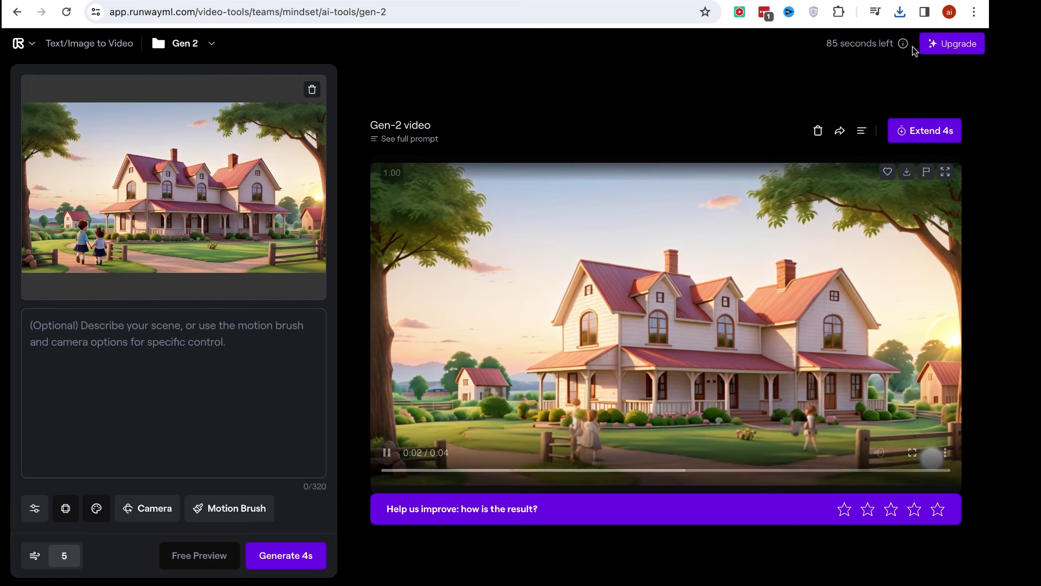
# - Download the farmhouse video and generate a 4-second Gen-2 video from the image of the boy and girl among hens
pyautogui.click(907, 174)
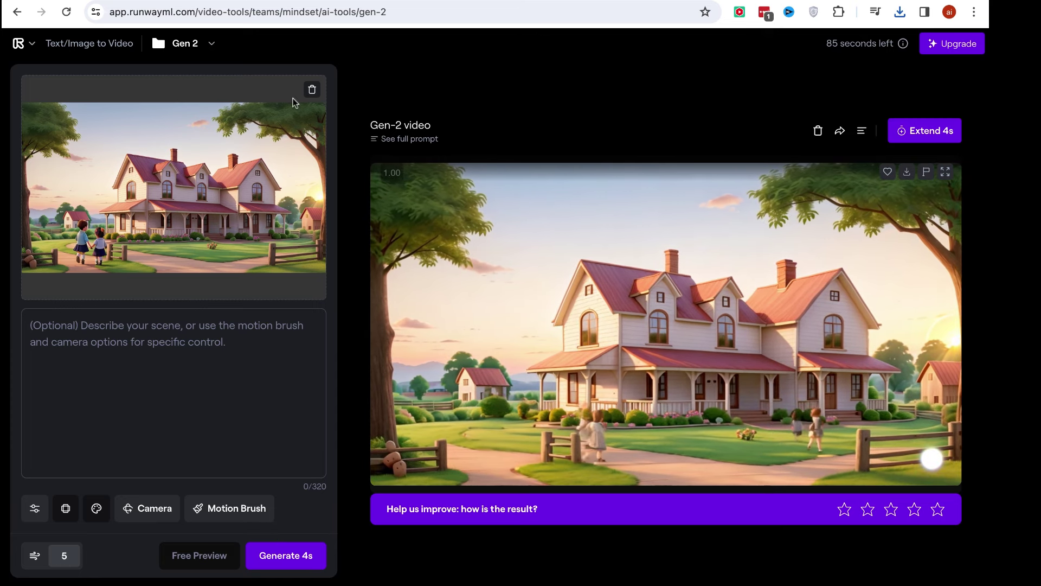
pyautogui.click(312, 91)
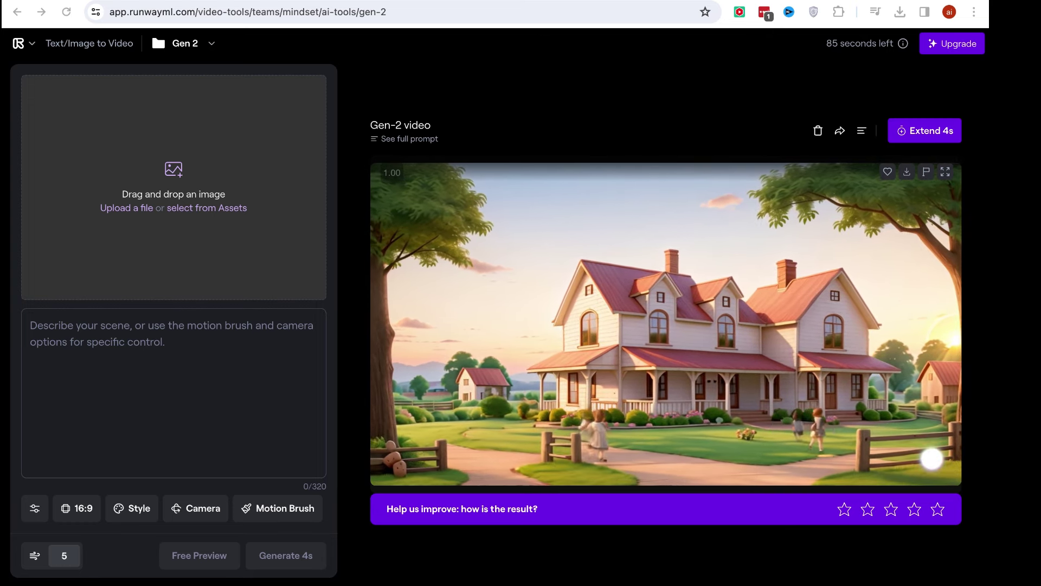
pyautogui.moveTo(1030, 225); pyautogui.dragTo(293, 224)
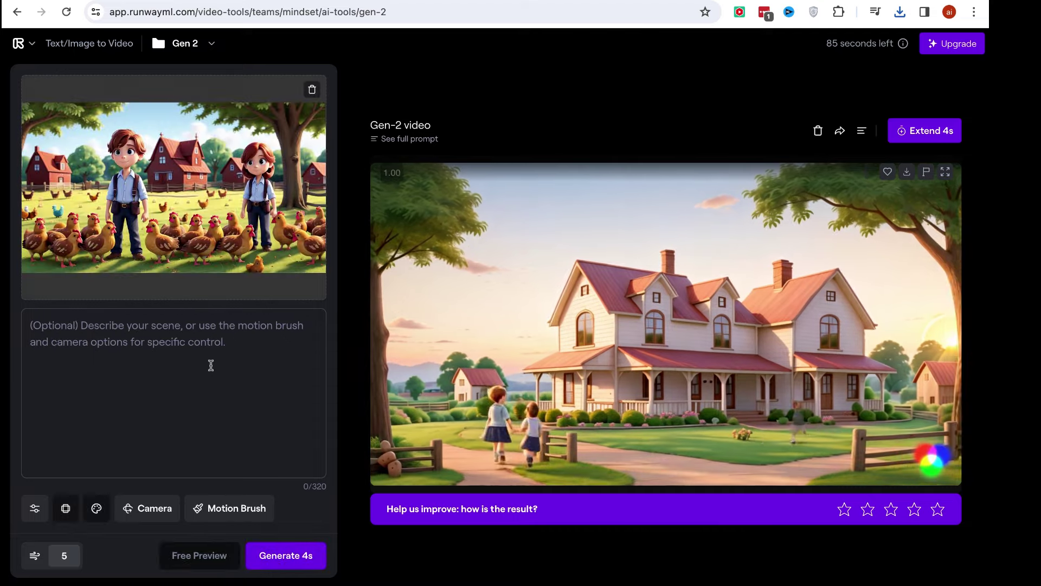
pyautogui.click(279, 556)
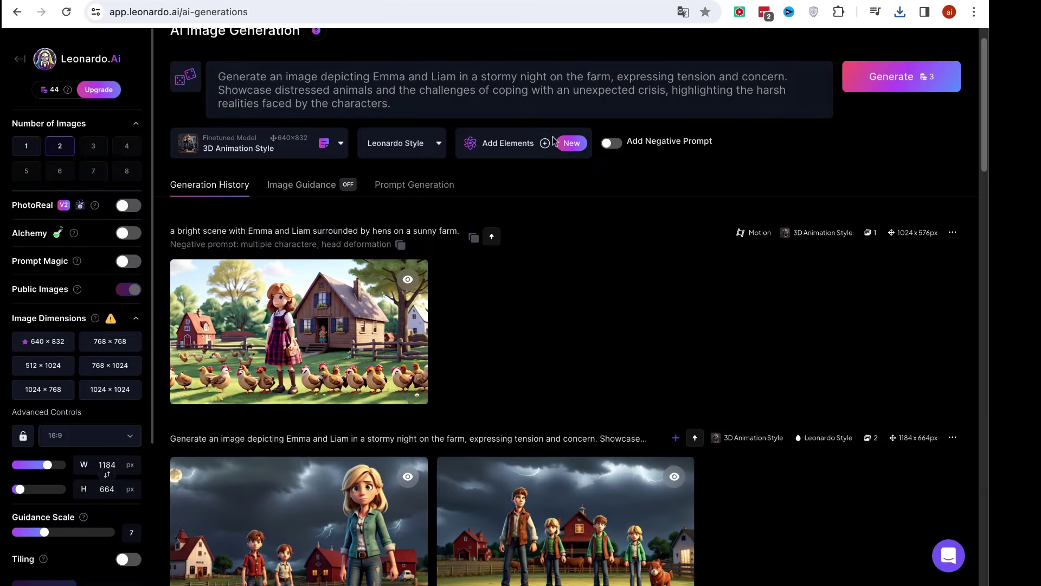
# - Switch to Leonardo.Ai, look through the image generation history and load more previous generations
pyautogui.scroll(-10, 544, 298)
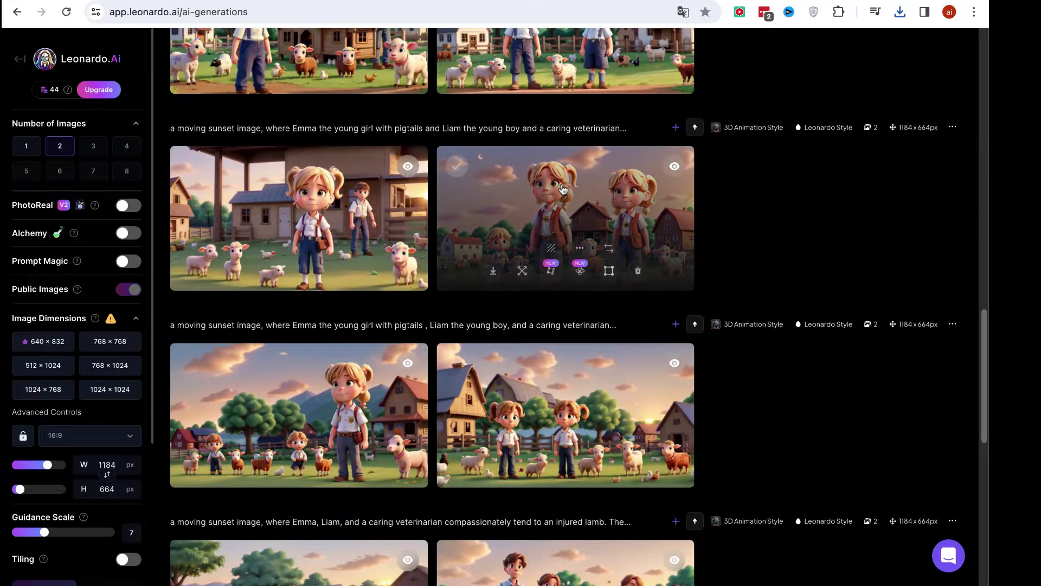
pyautogui.scroll(-10, 517, 234)
pyautogui.scroll(-5, 501, 227)
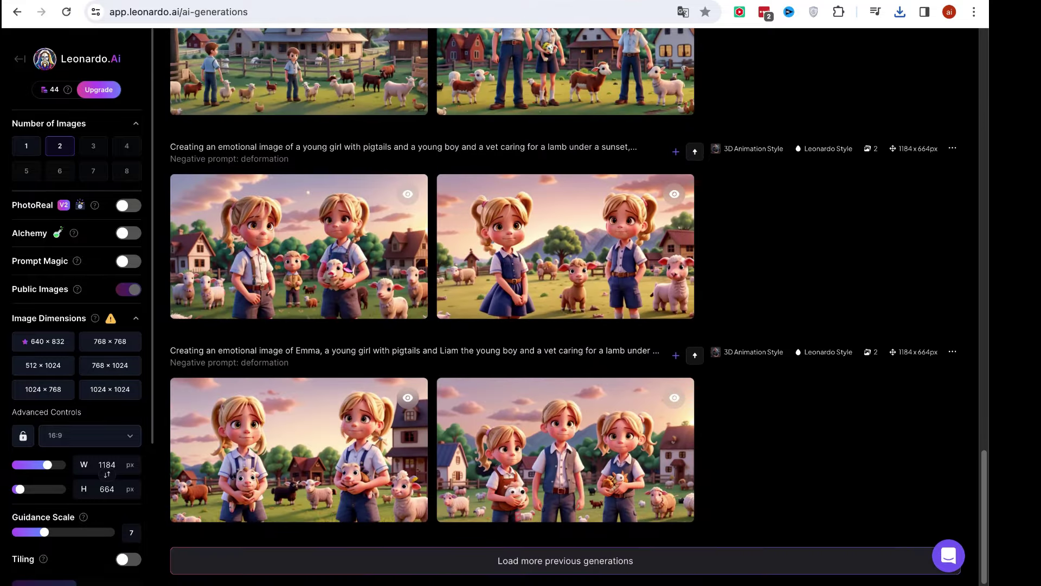
pyautogui.click(505, 566)
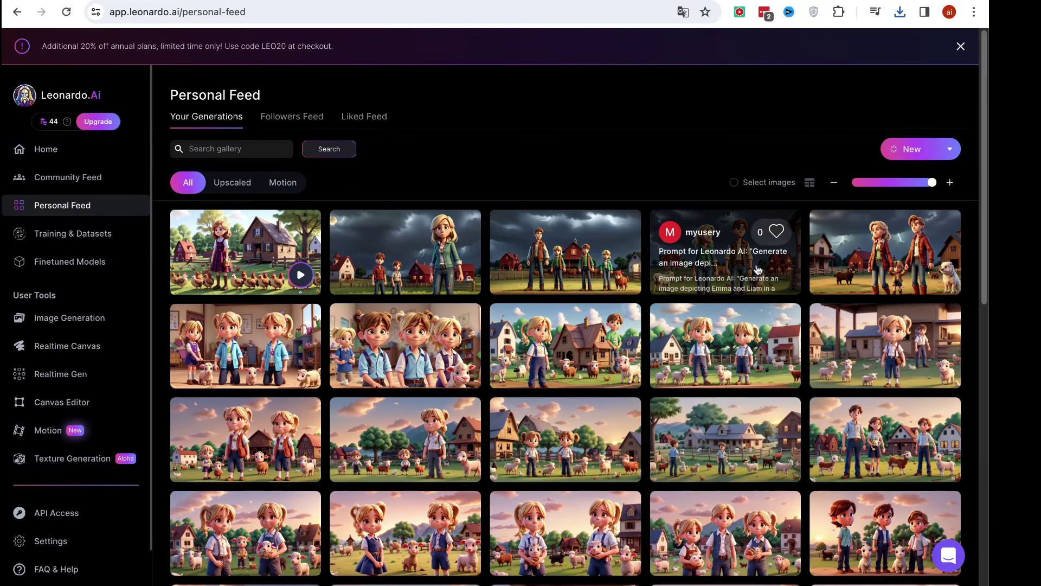
# - In the Personal Feed, enlarge the thumbnails to three per row and look through the generated farm images
pyautogui.press('Left')
pyautogui.press('Left')
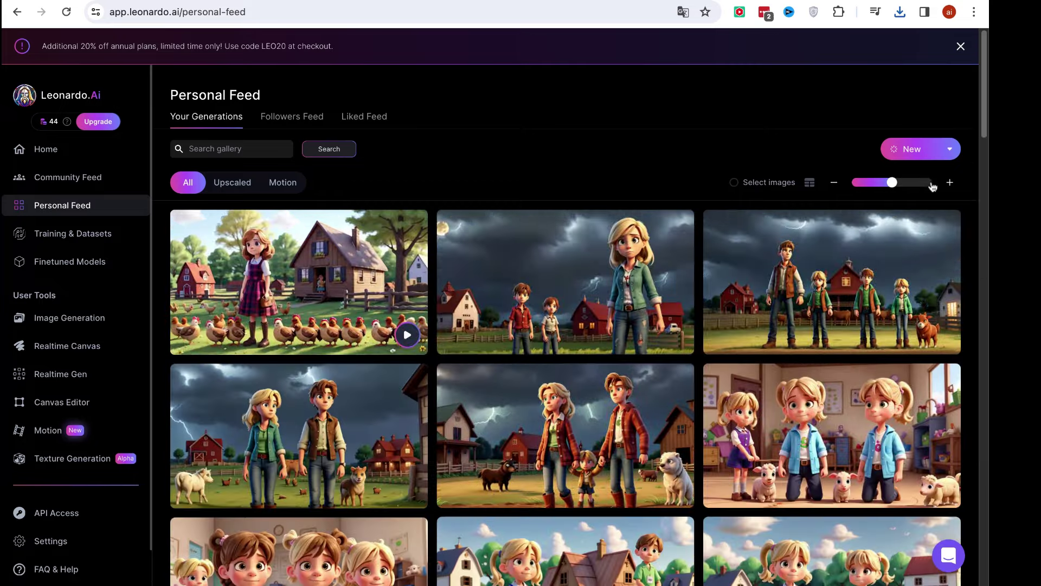
pyautogui.press('Right')
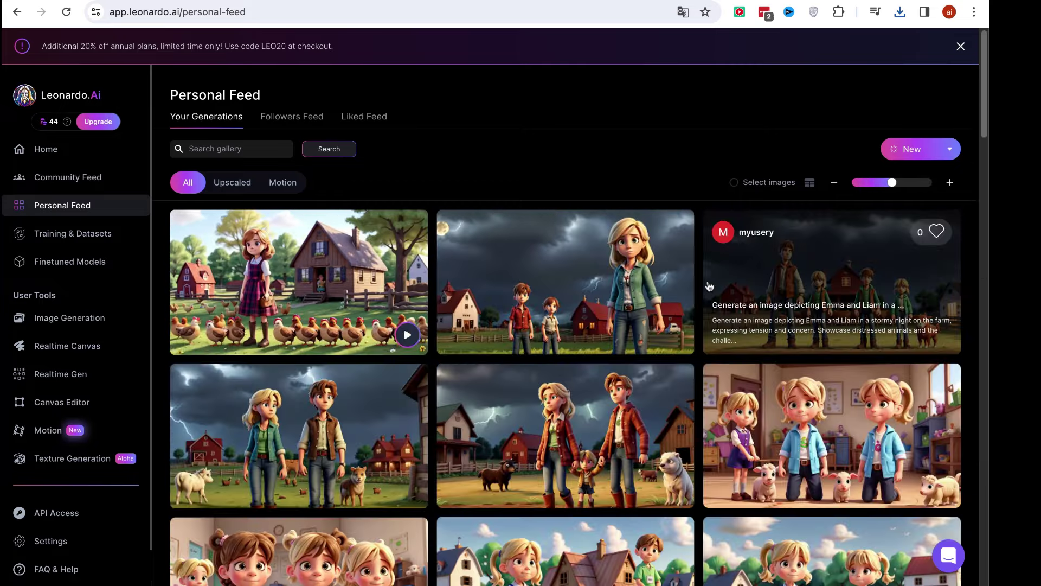
pyautogui.scroll(-2, 597, 282)
pyautogui.scroll(-1, 400, 417)
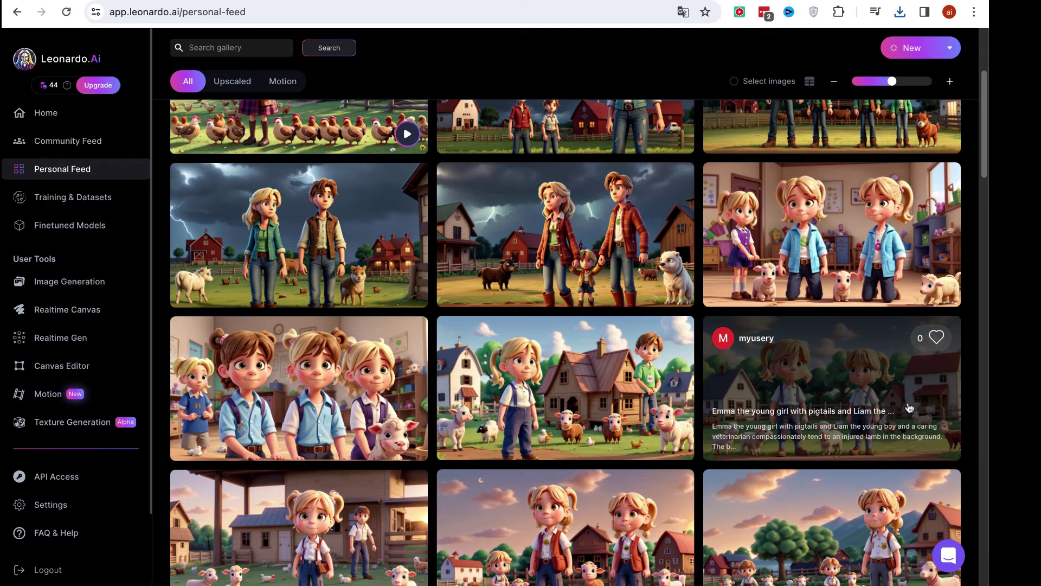
pyautogui.scroll(-8, 912, 401)
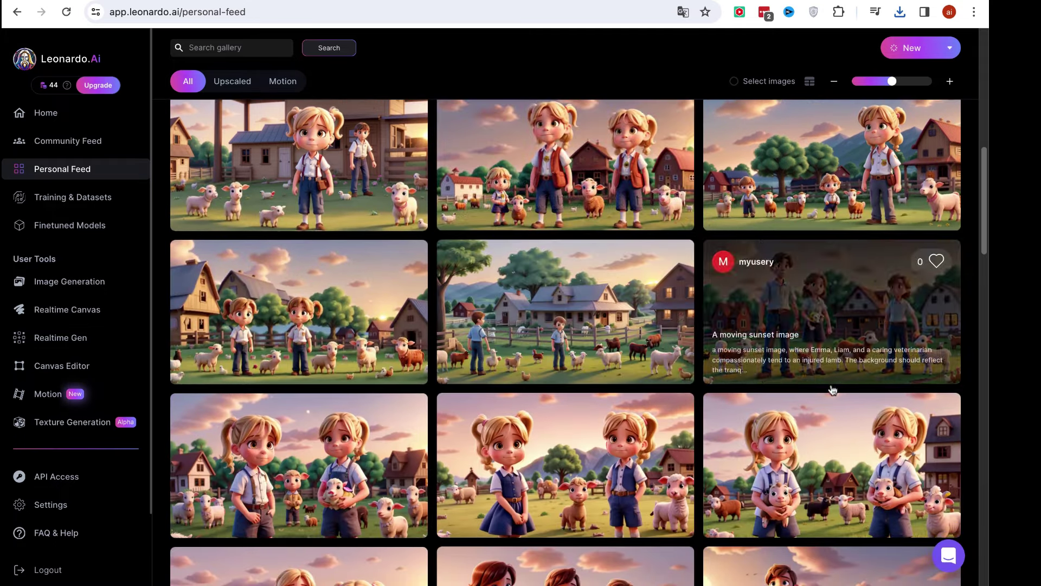
pyautogui.scroll(-1, 873, 390)
pyautogui.scroll(-4, 623, 353)
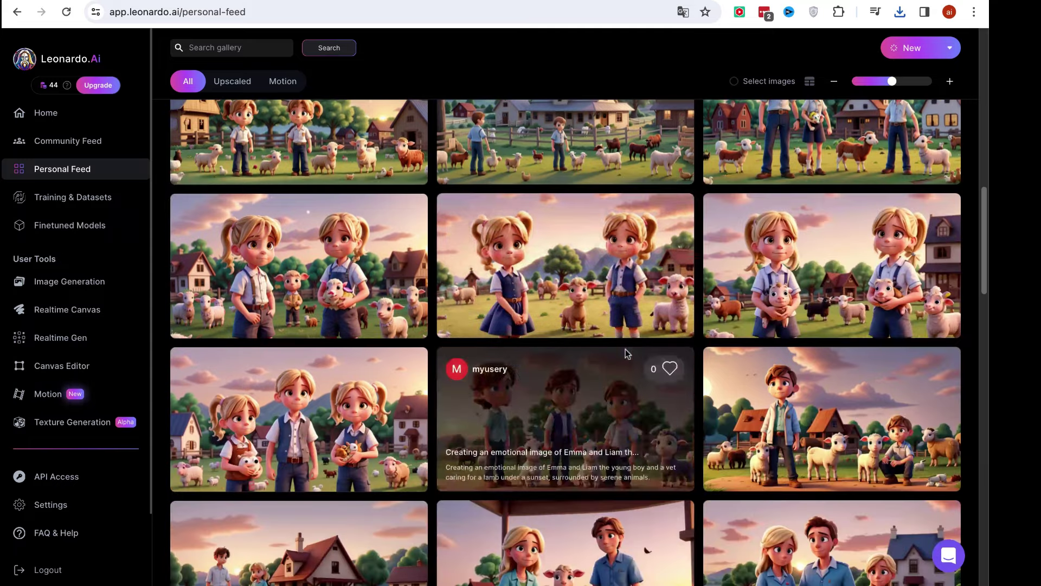
pyautogui.scroll(-10, 684, 337)
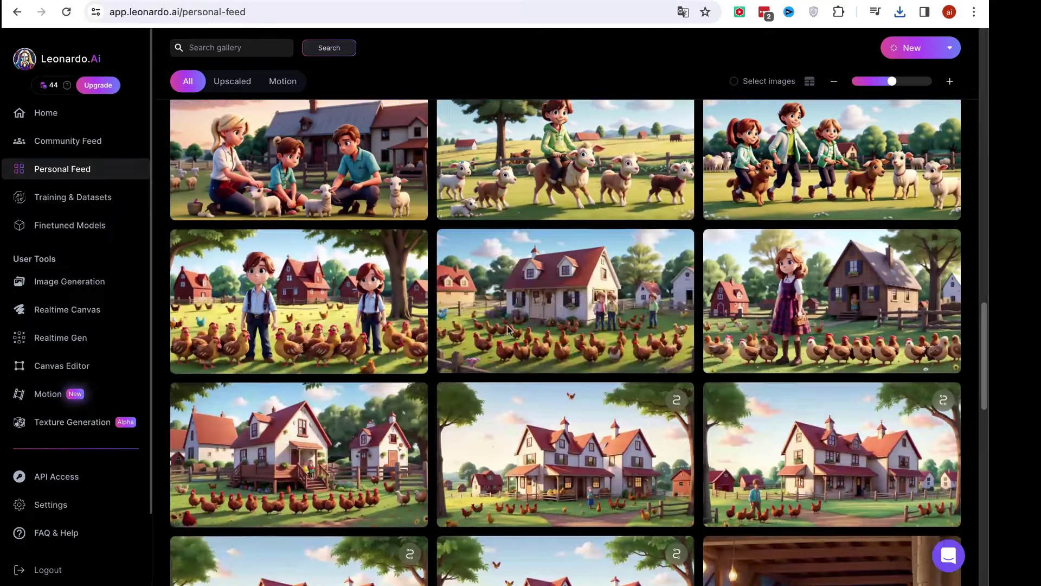
pyautogui.scroll(1, 250, 300)
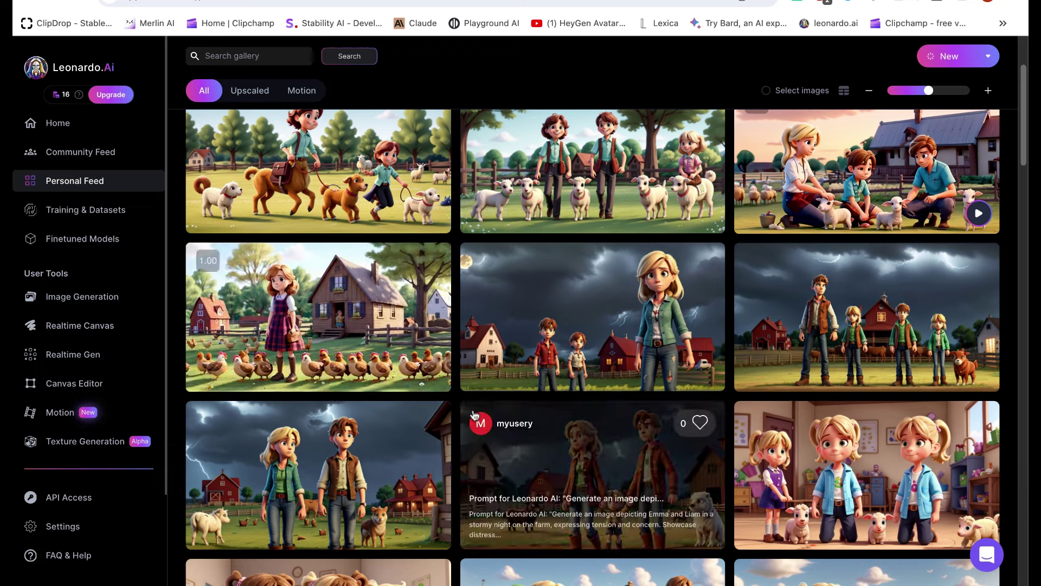
# - Open the girl-with-hens motion video from the Personal Feed, preview it enlarged and close the preview
pyautogui.click(306, 309)
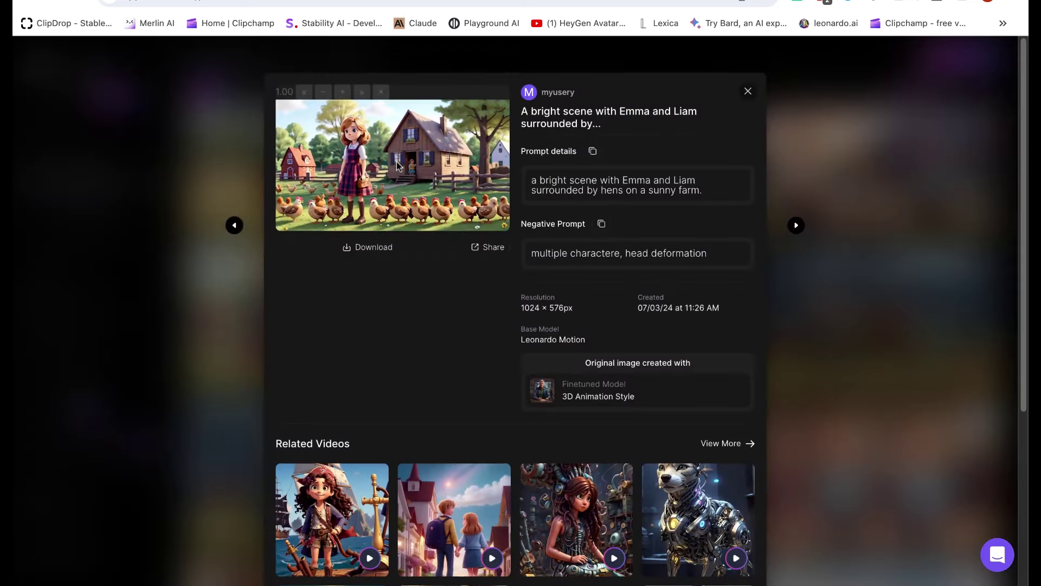
pyautogui.click(399, 165)
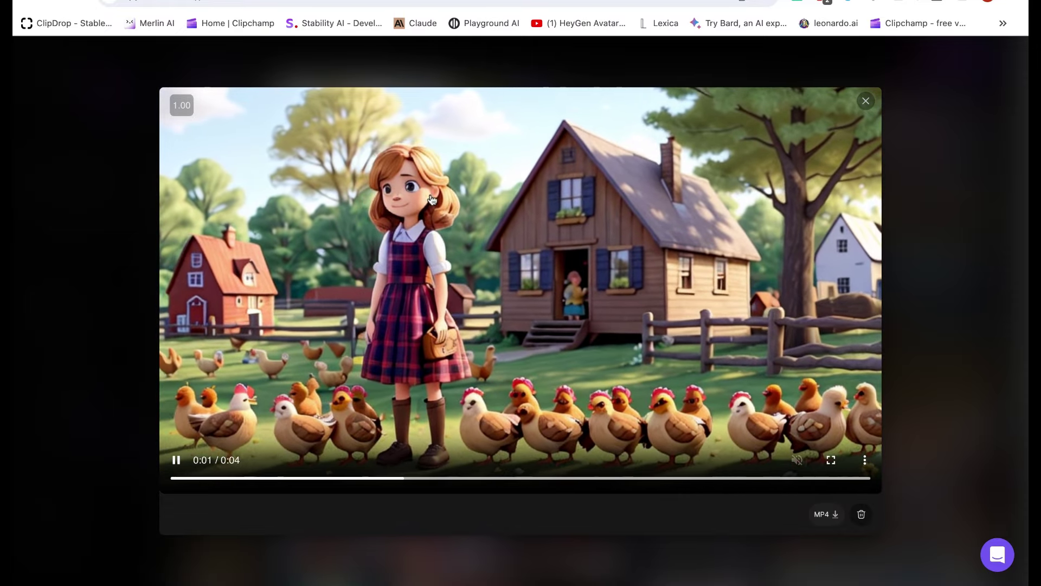
pyautogui.click(866, 102)
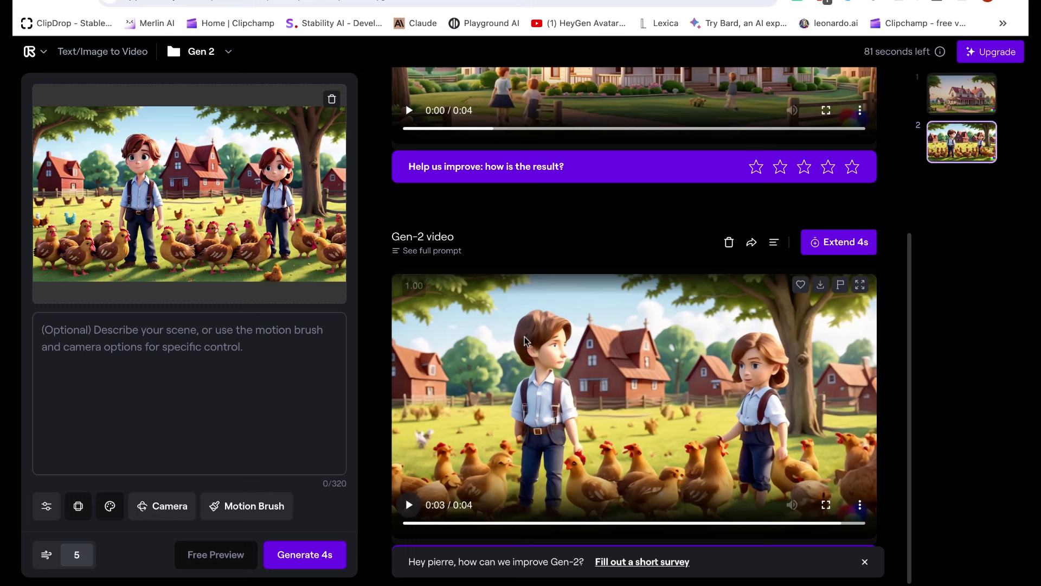
# - Switch to Runway, play the generated video of the two children among hens and remove the input image
pyautogui.click(410, 506)
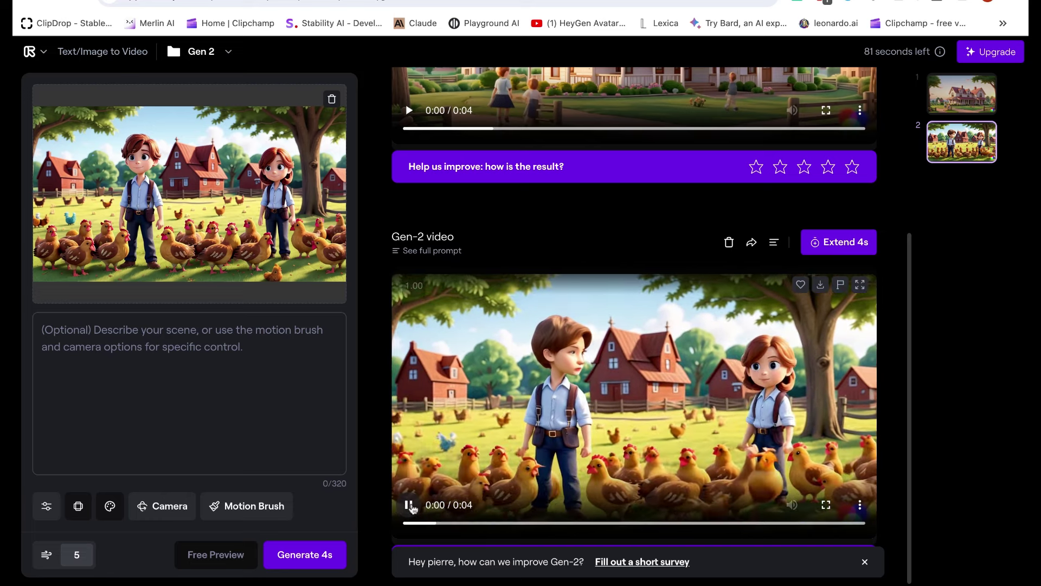
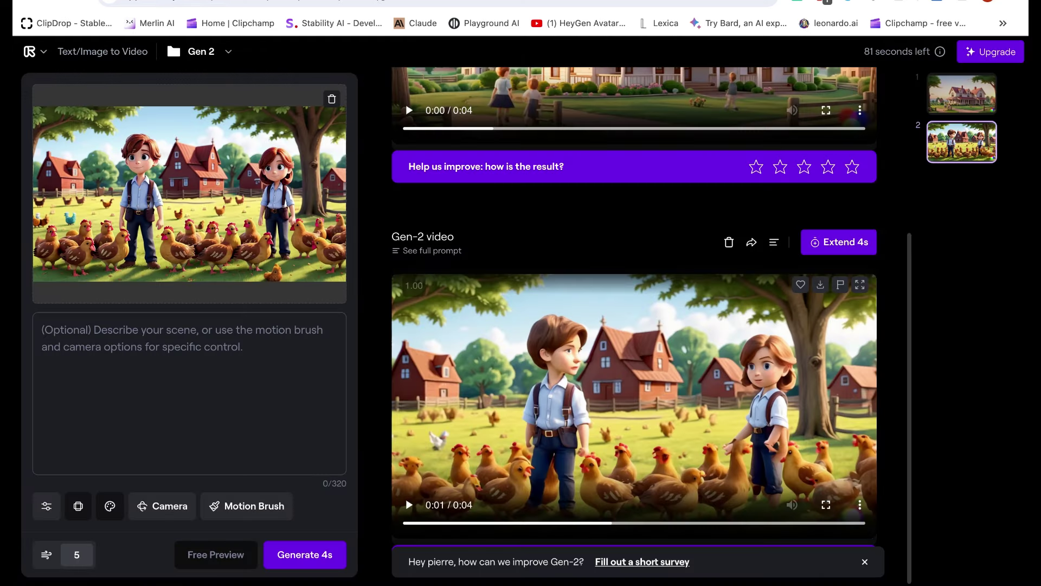
pyautogui.scroll(1, 458, 234)
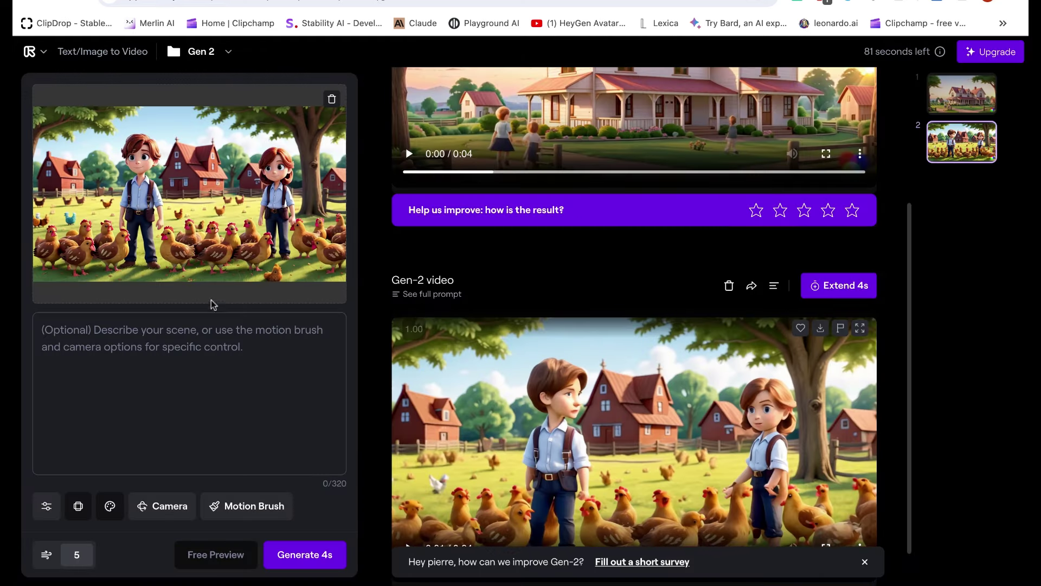
pyautogui.click(332, 100)
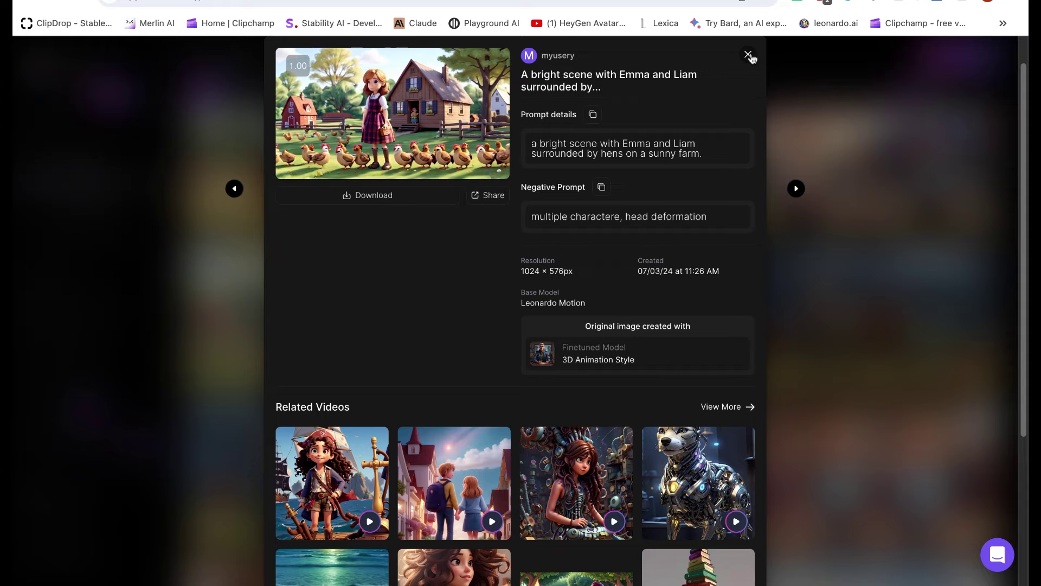
# - Switch to Leonardo.Ai, close the girl-with-hens details and view the details of the sunset motion video with the vet and lambs
pyautogui.click(748, 55)
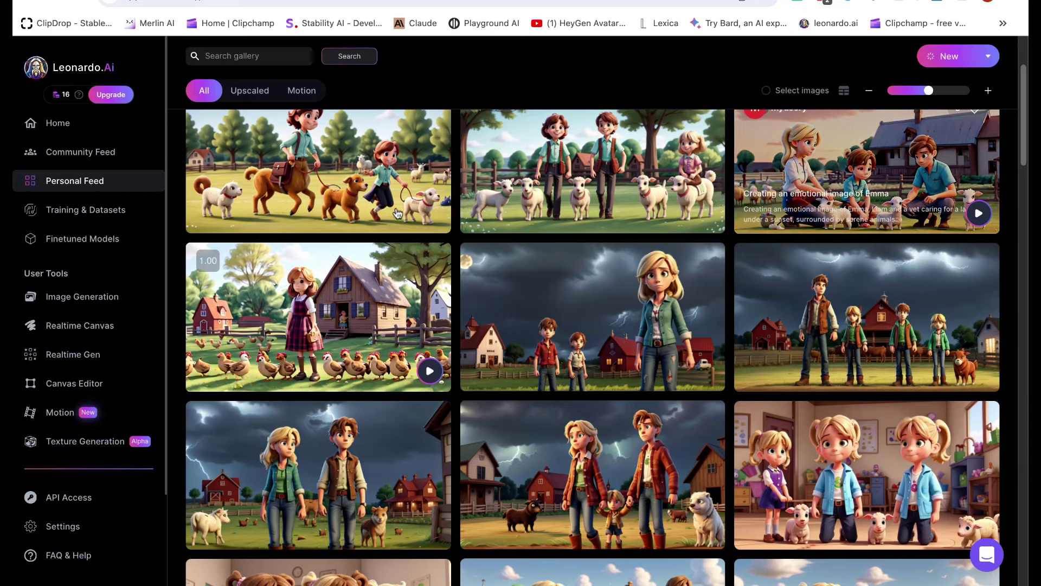
pyautogui.click(791, 175)
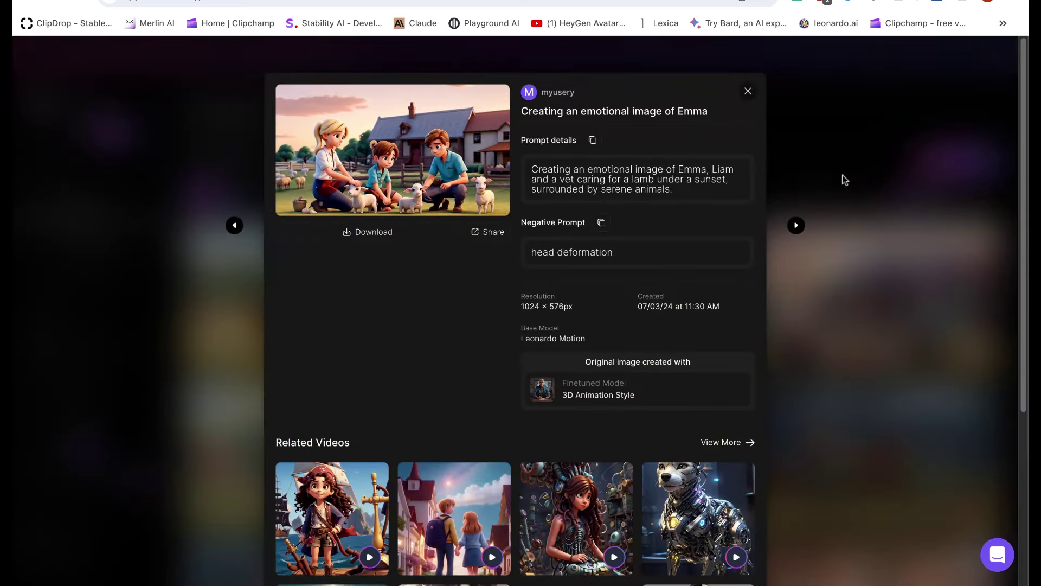
pyautogui.click(748, 90)
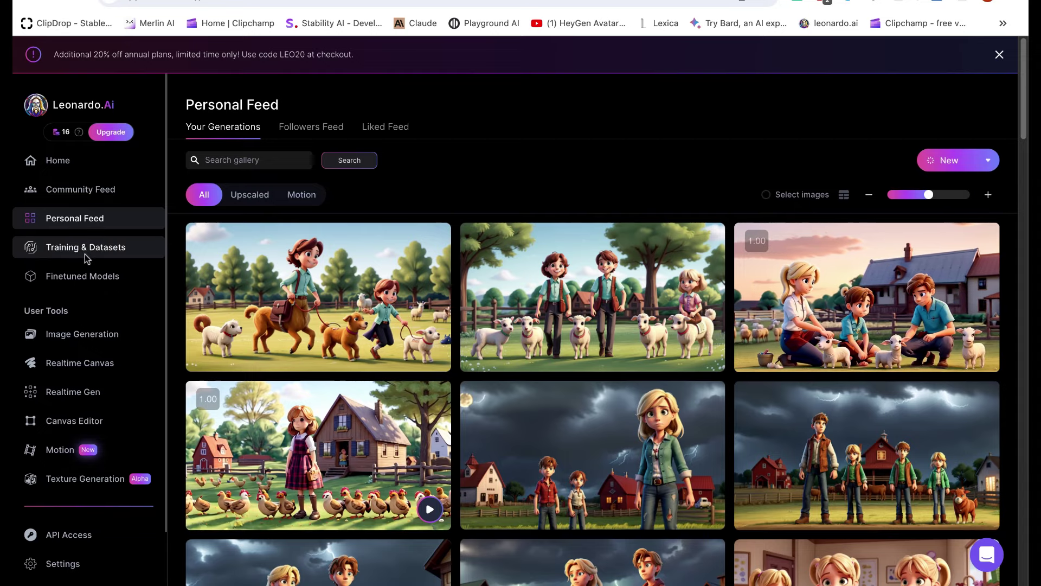
pyautogui.scroll(-4, 318, 380)
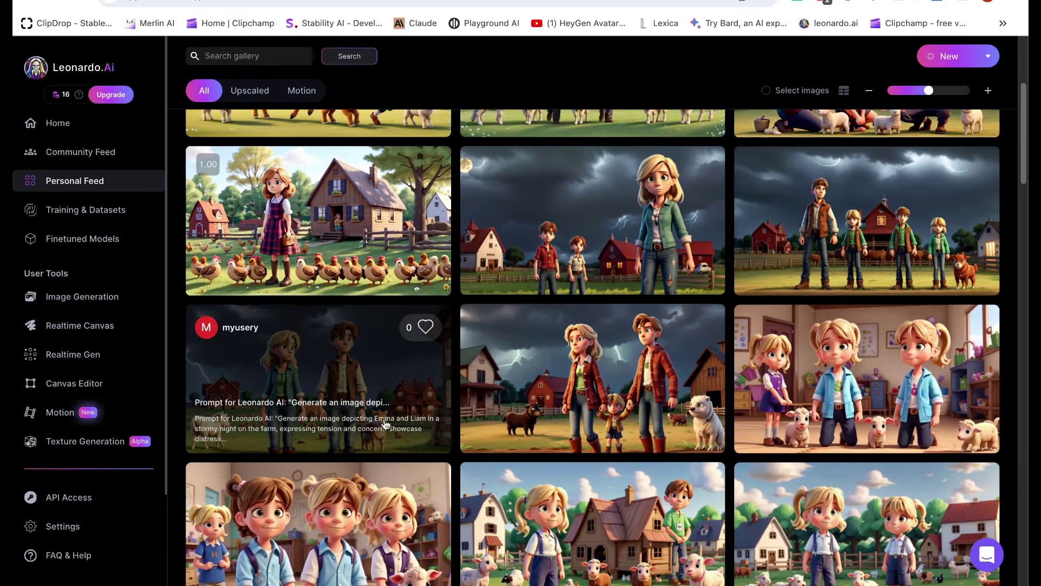
pyautogui.scroll(4, 385, 424)
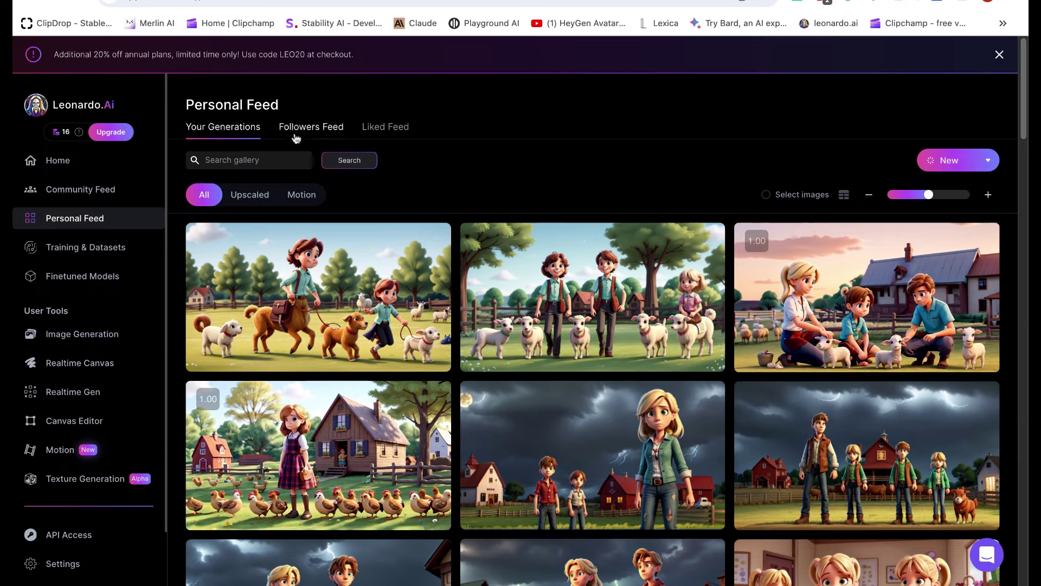
# - Filter the Personal Feed by Motion, preview the sunset video of the vet and lambs enlarged and close it
pyautogui.click(302, 195)
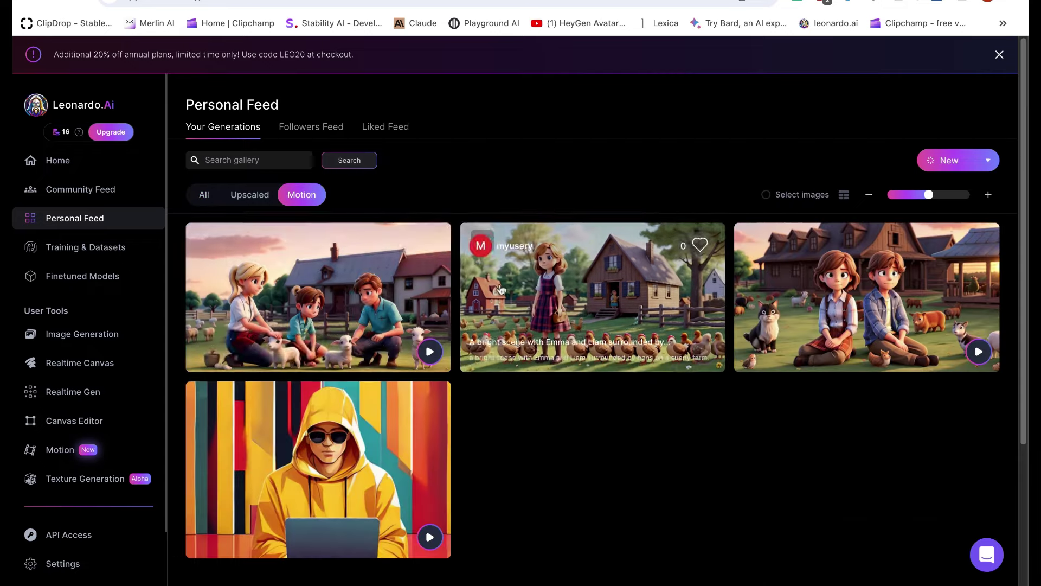
pyautogui.click(356, 274)
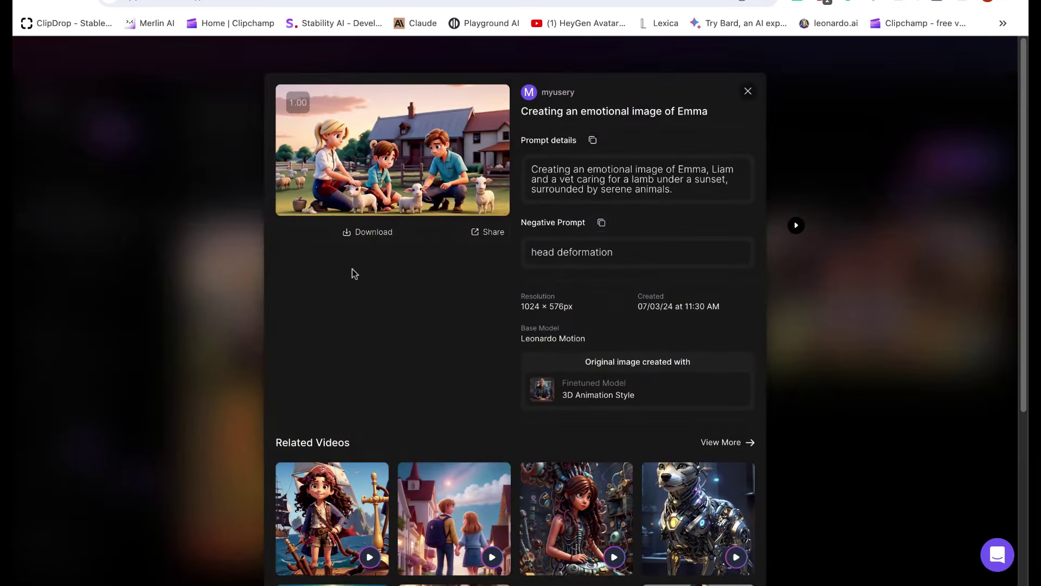
pyautogui.click(382, 166)
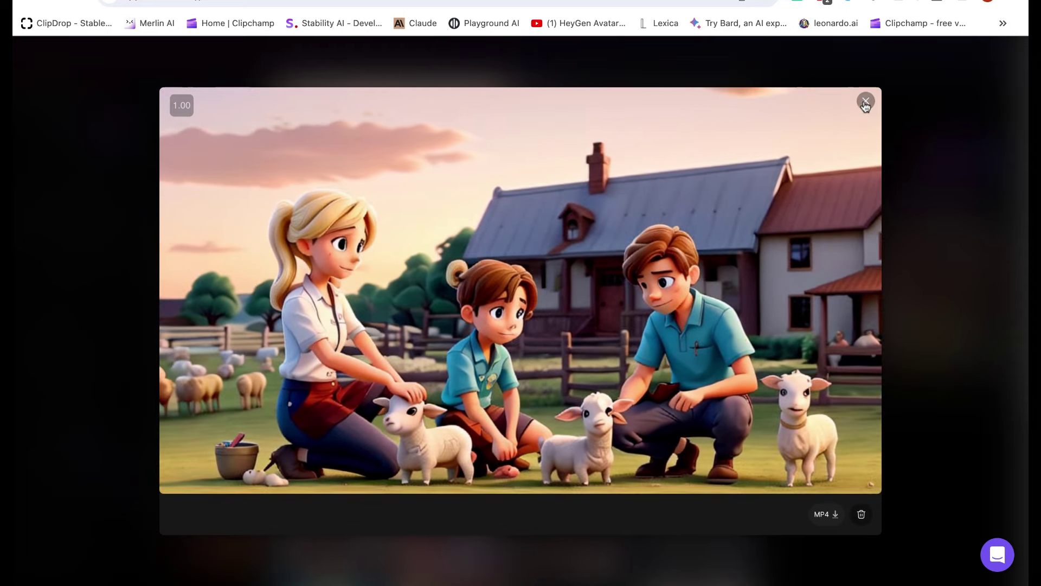
pyautogui.click(865, 102)
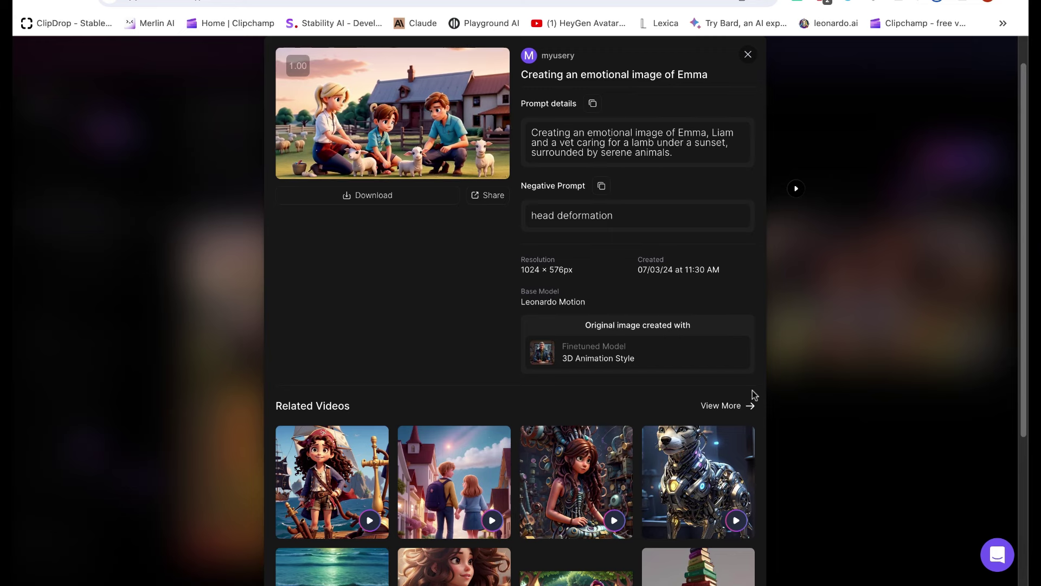
pyautogui.click(816, 407)
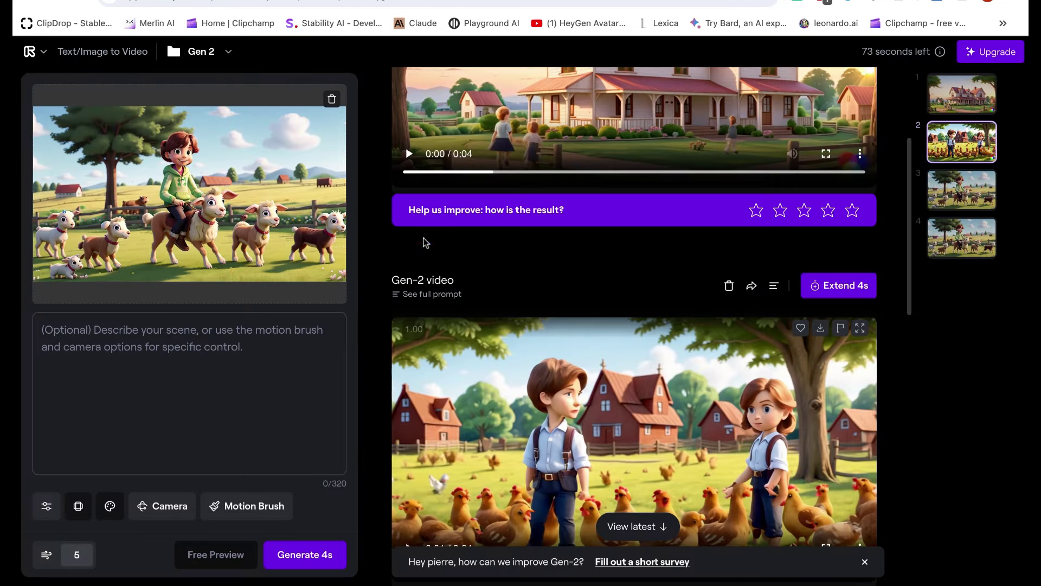
# - Find and play the third Gen-2 video, showing the child in the green hoodie riding among the lambs
pyautogui.scroll(-10, 524, 186)
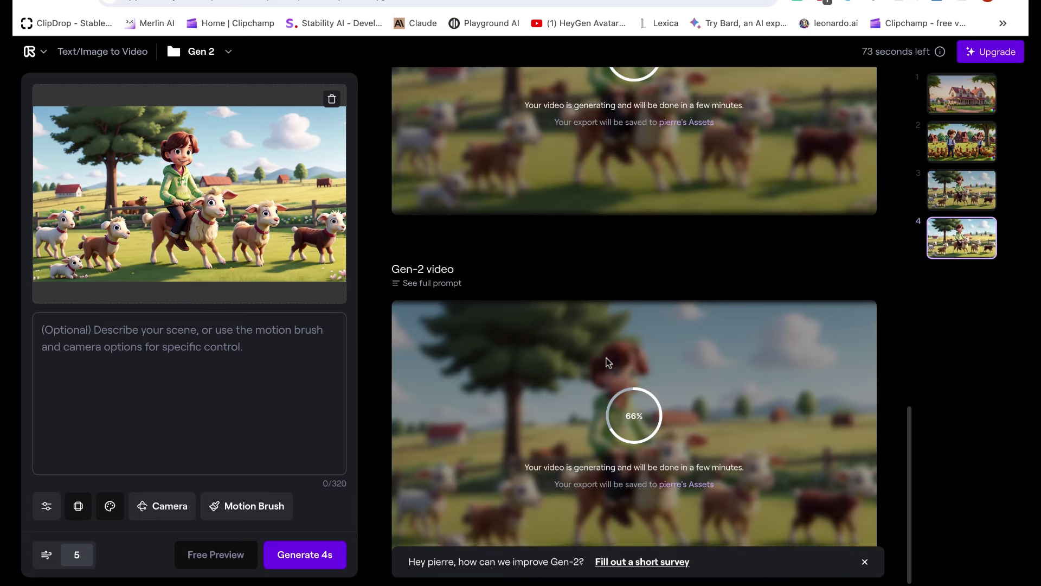
pyautogui.scroll(3, 629, 303)
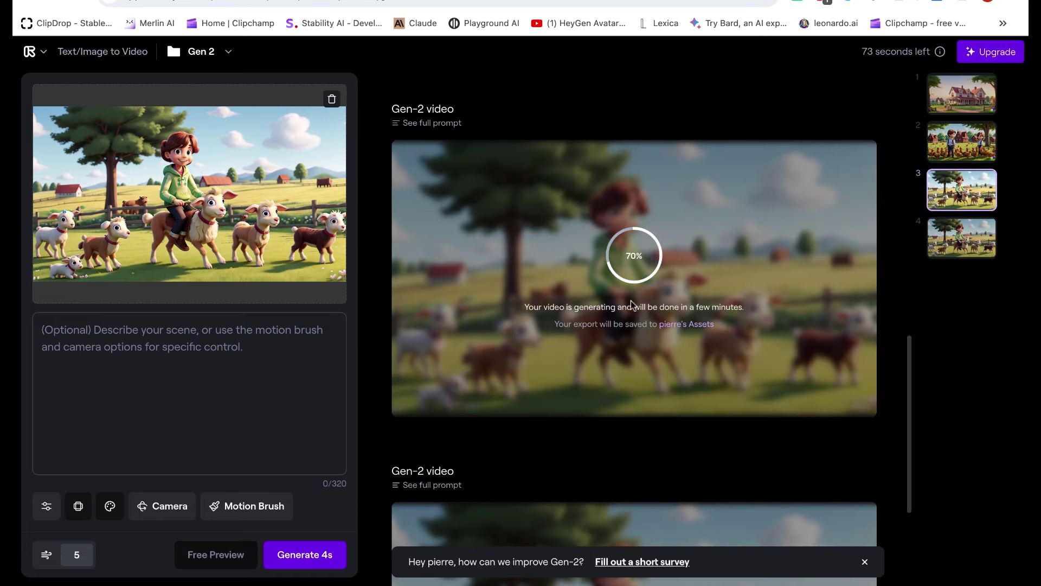
pyautogui.scroll(-3, 646, 282)
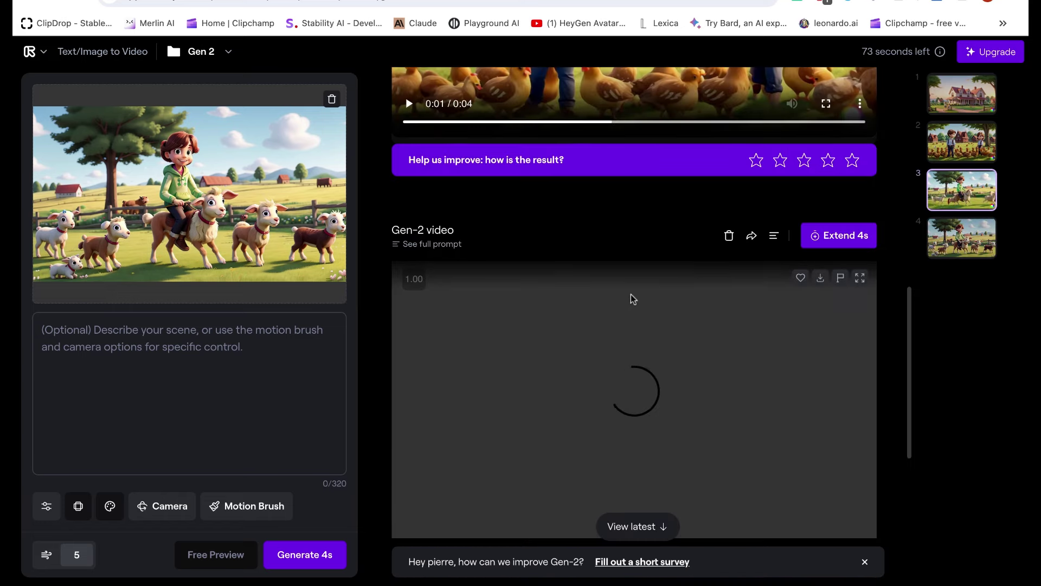
pyautogui.scroll(-3, 596, 294)
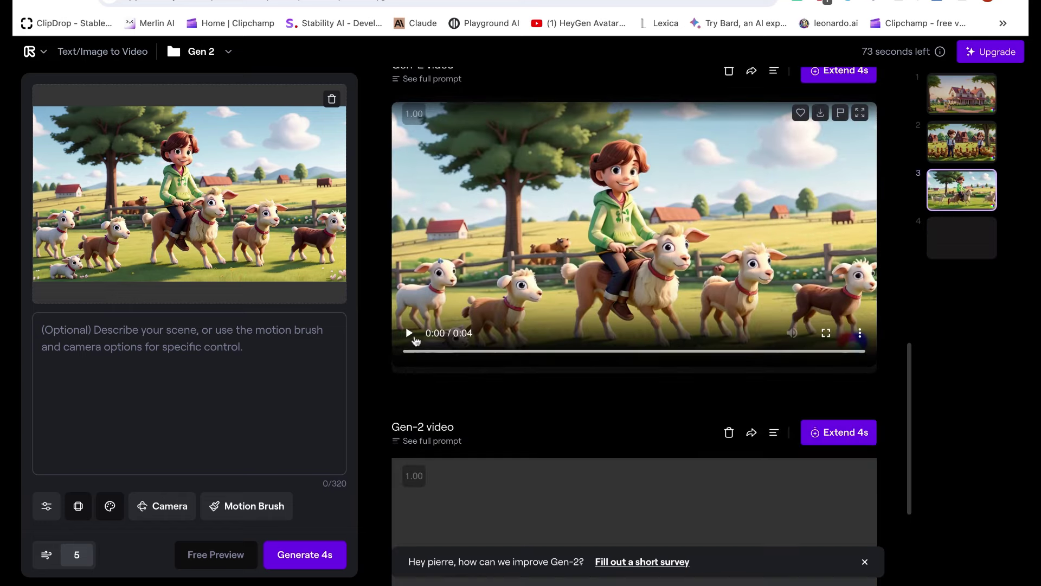
pyautogui.click(411, 333)
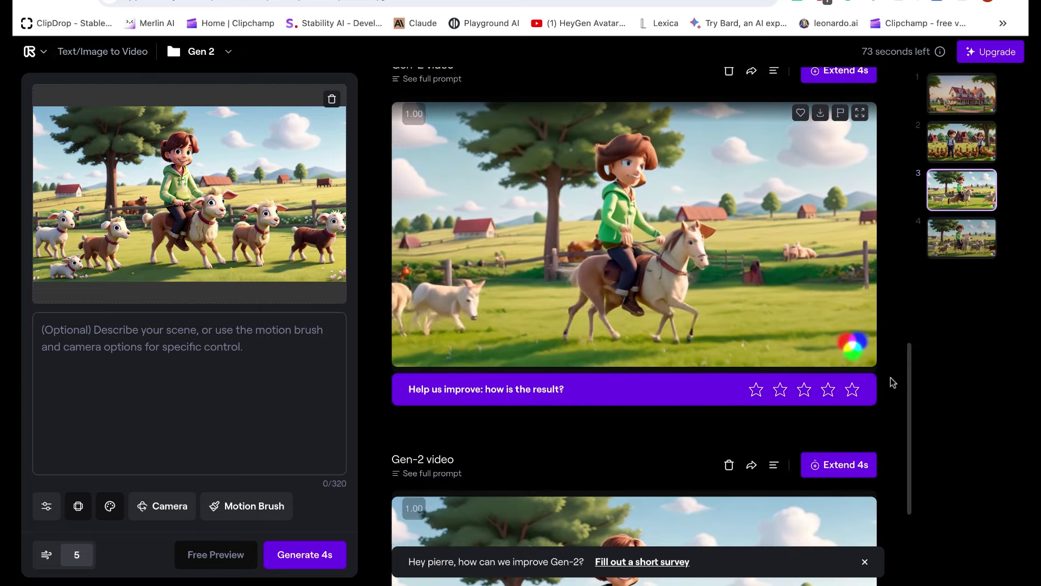
# - Play the fourth Gen-2 video, the other version of the child riding among the lambs
pyautogui.scroll(-1, 702, 353)
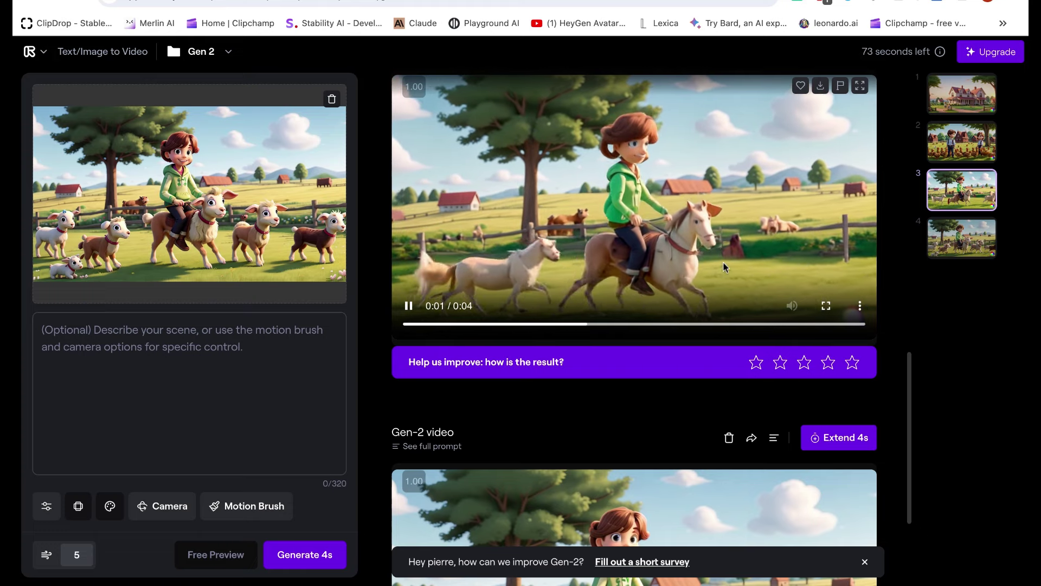
pyautogui.scroll(-5, 740, 273)
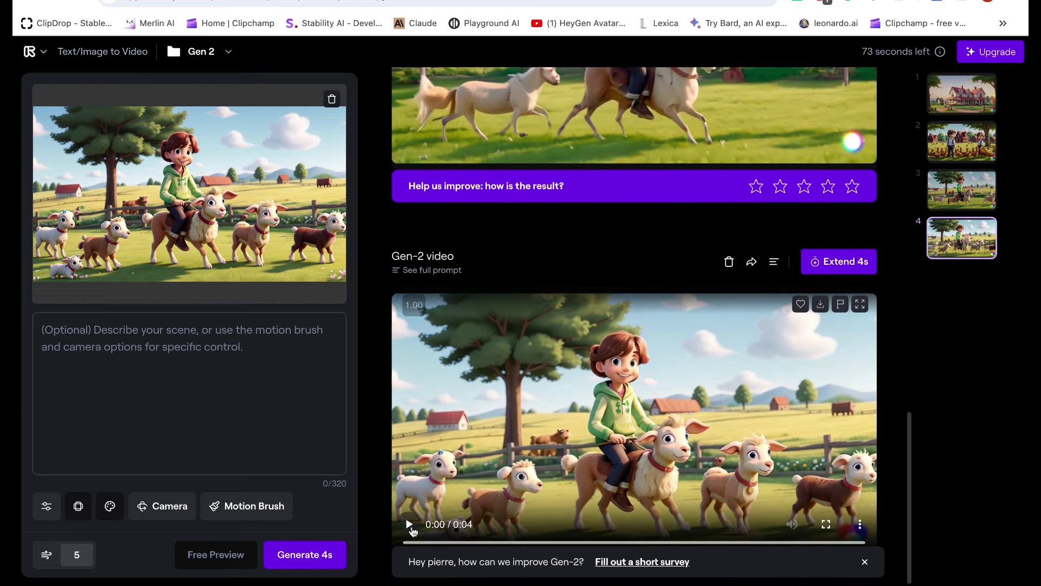
pyautogui.click(410, 525)
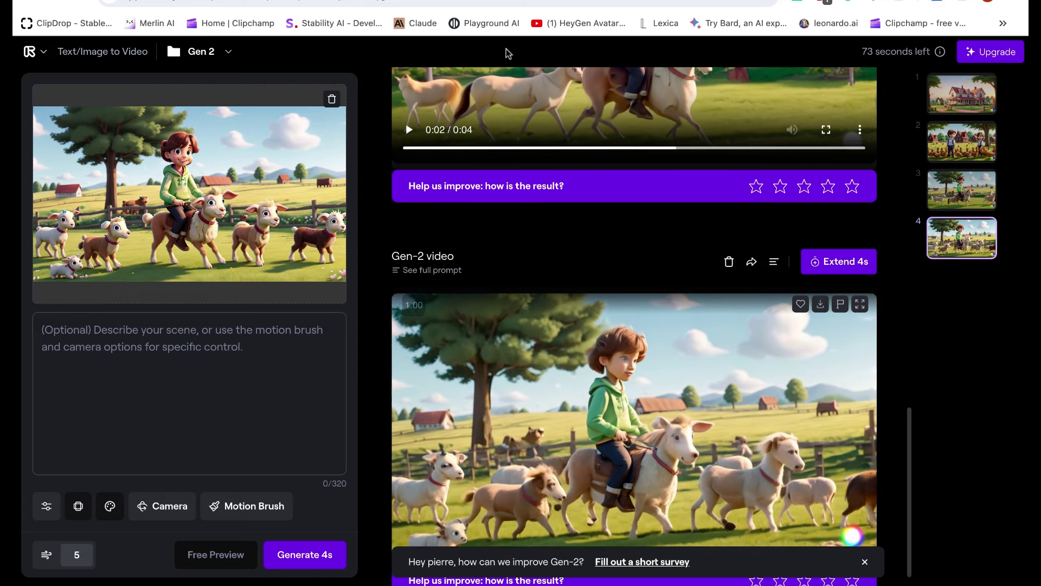
# - Switch to Leonardo.Ai, check the Followers Feed and return to Your Generations with all types shown
pyautogui.click(325, 3)
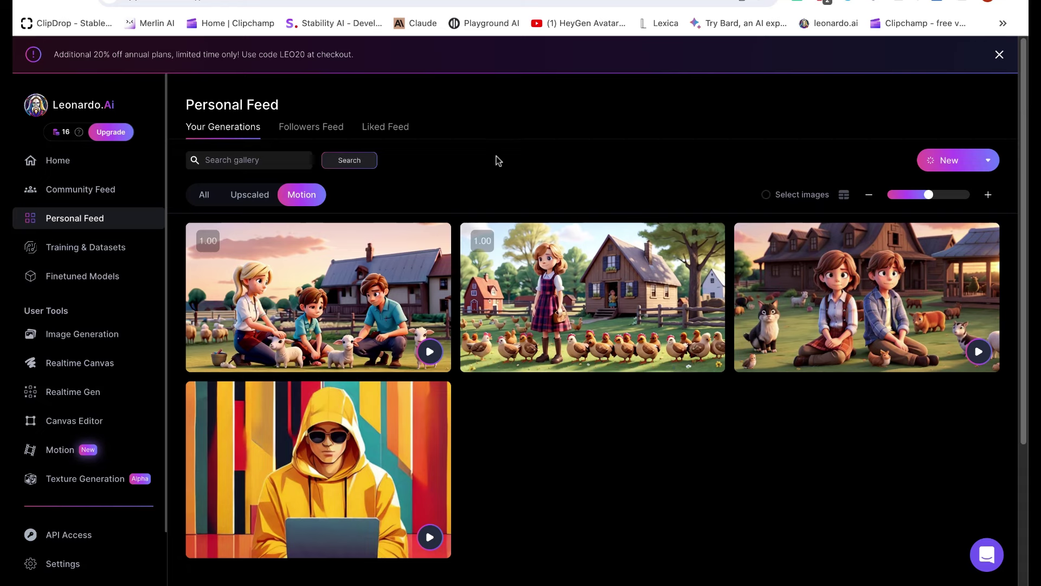
pyautogui.scroll(-2, 380, 179)
pyautogui.scroll(2, 389, 185)
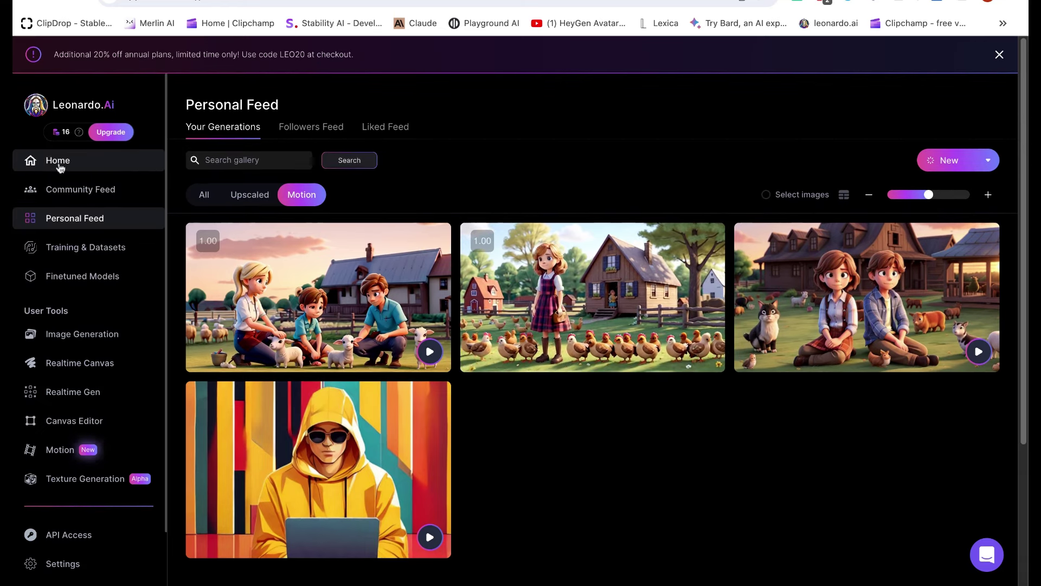
pyautogui.click(313, 128)
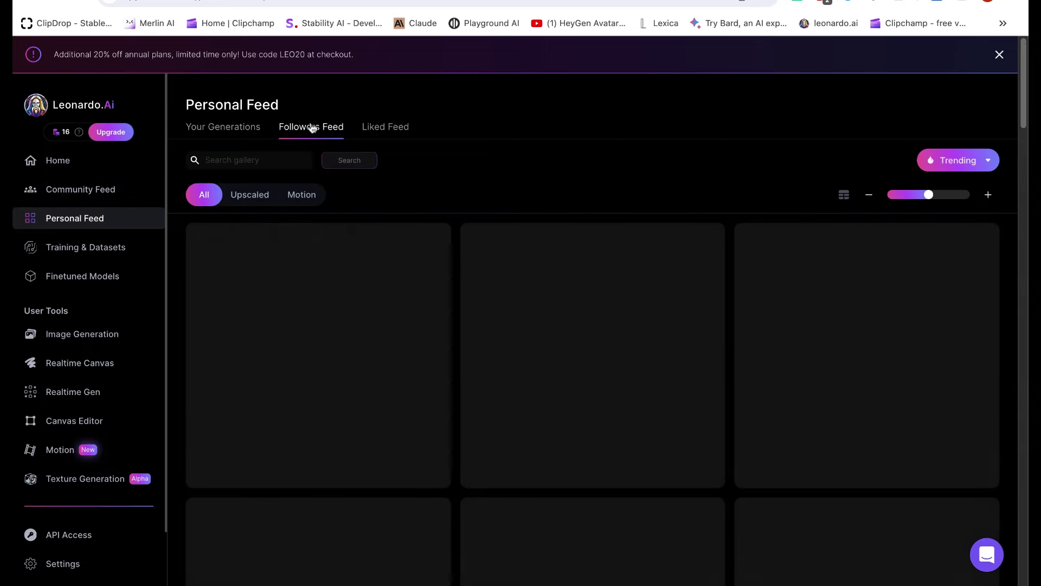
pyautogui.click(230, 140)
# - Browse your generations in the Personal Feed and open the details of the joyful break image with the dog and lambs in a meadow
pyautogui.scroll(-3, 311, 186)
pyautogui.scroll(2, 316, 197)
pyautogui.scroll(-5, 540, 244)
pyautogui.scroll(-2, 589, 266)
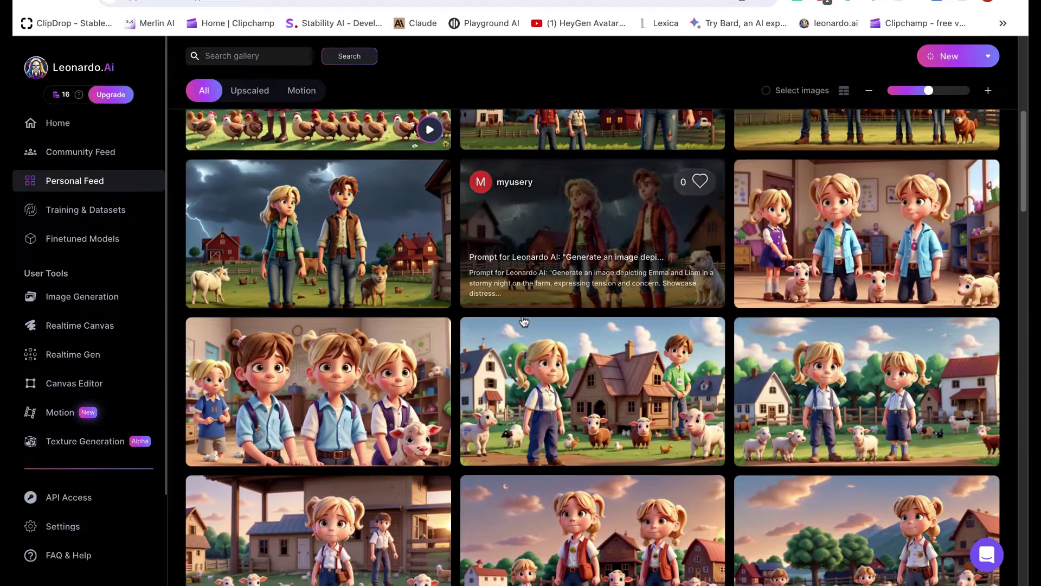
pyautogui.scroll(7, 515, 320)
pyautogui.scroll(-5, 597, 320)
pyautogui.scroll(5, 677, 321)
pyautogui.click(335, 296)
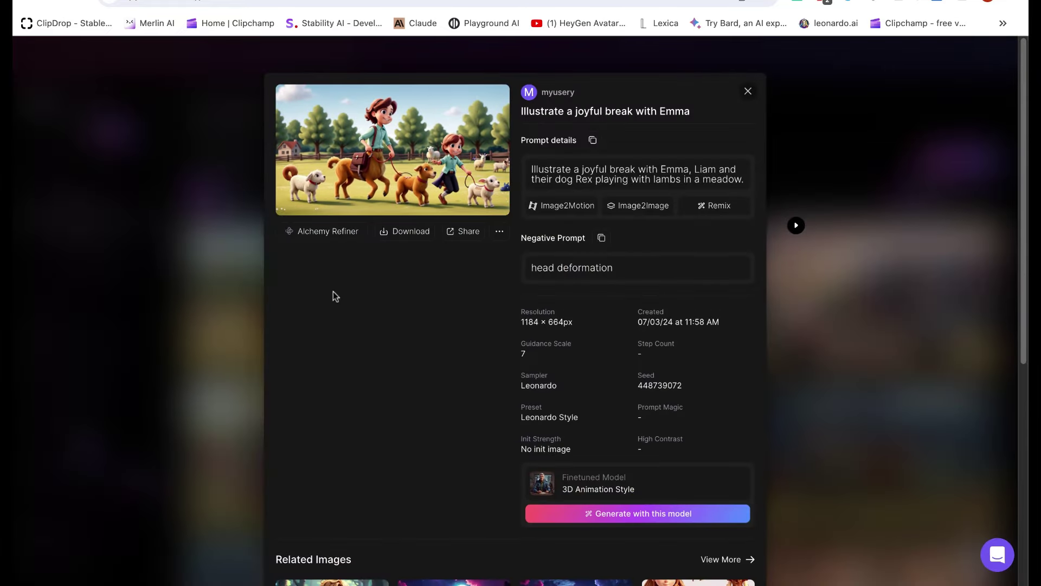
# - Inspect the joyful break image enlarged, check the meadow wording in its prompt and close the details
pyautogui.click(420, 147)
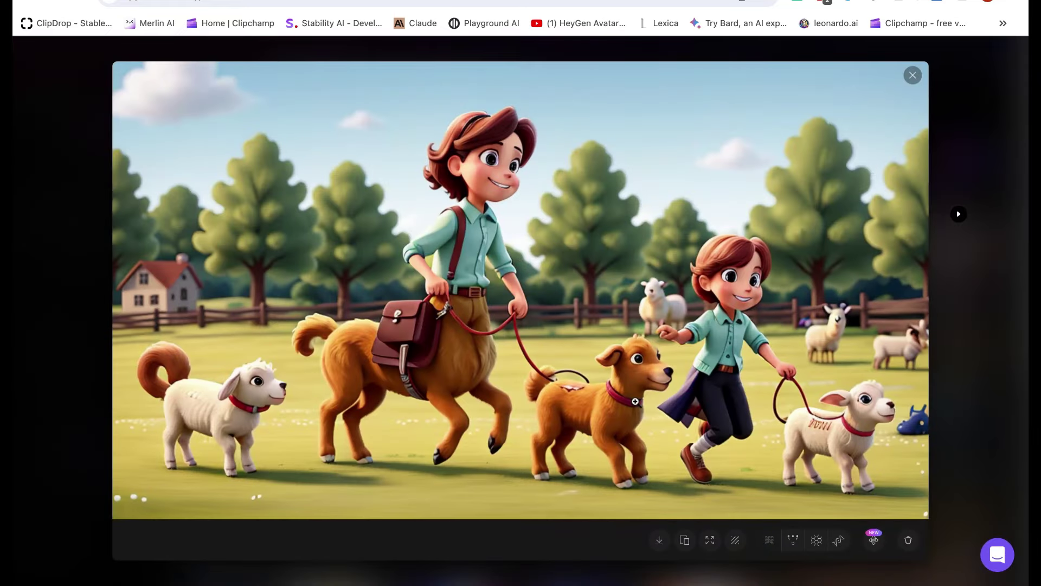
pyautogui.click(591, 392)
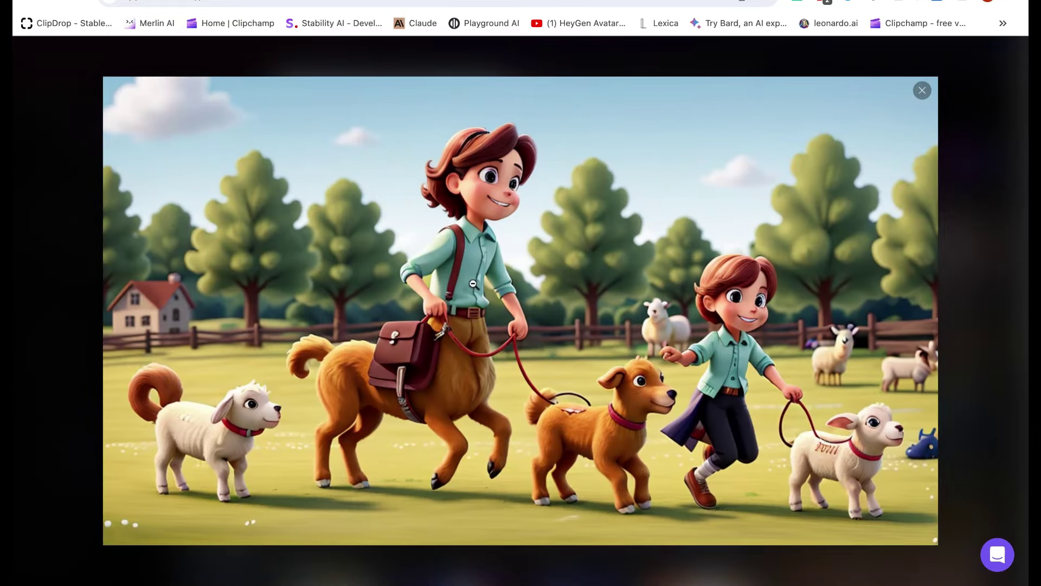
pyautogui.click(475, 190)
pyautogui.click(407, 390)
pyautogui.click(922, 91)
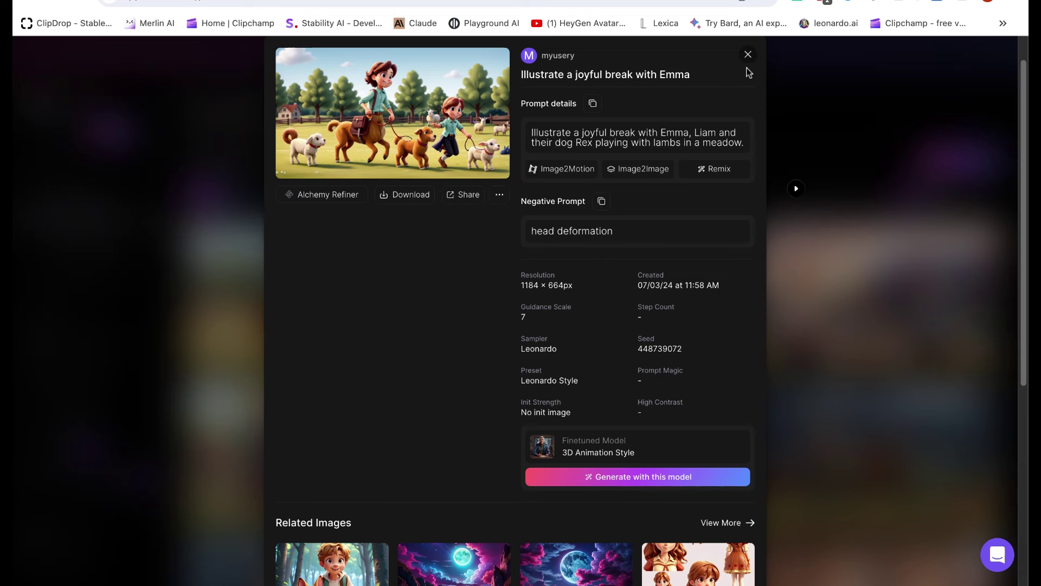
pyautogui.moveTo(682, 143); pyautogui.dragTo(722, 143)
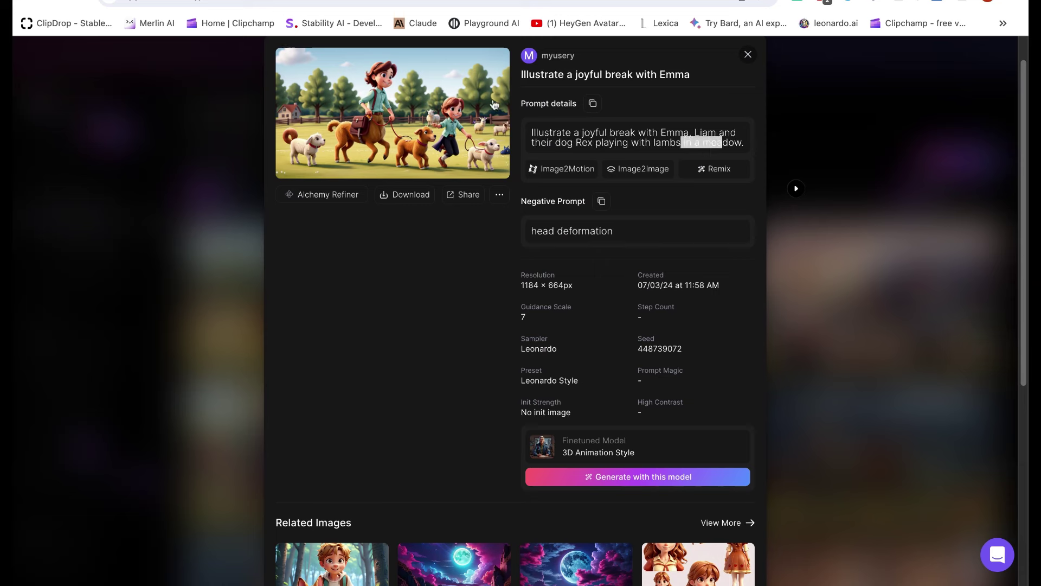
pyautogui.click(747, 55)
# - Look through the stormy night, classroom and sunset farm images in the Personal Feed
pyautogui.scroll(-7, 423, 251)
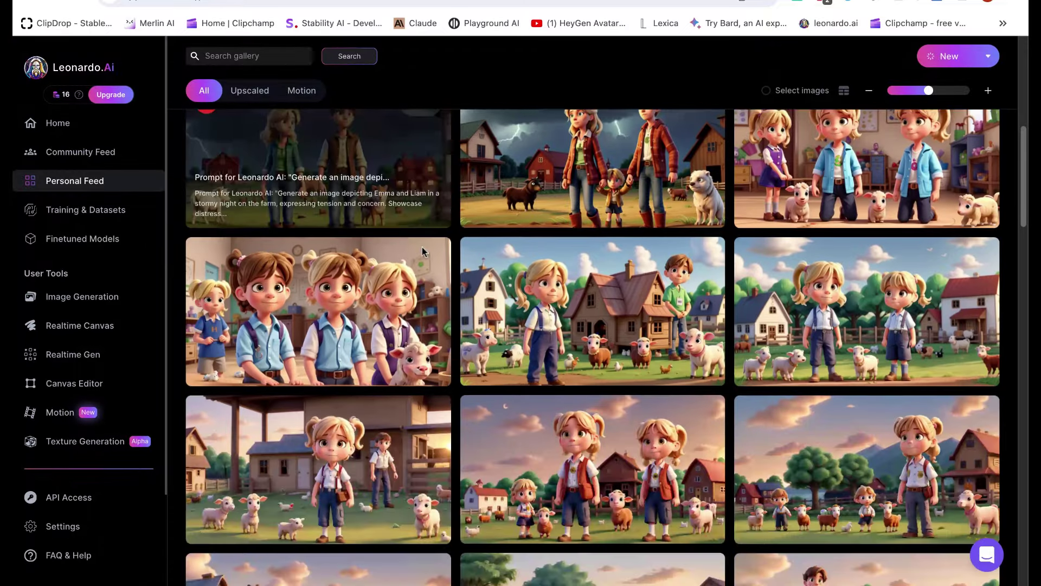
pyautogui.scroll(-5, 658, 290)
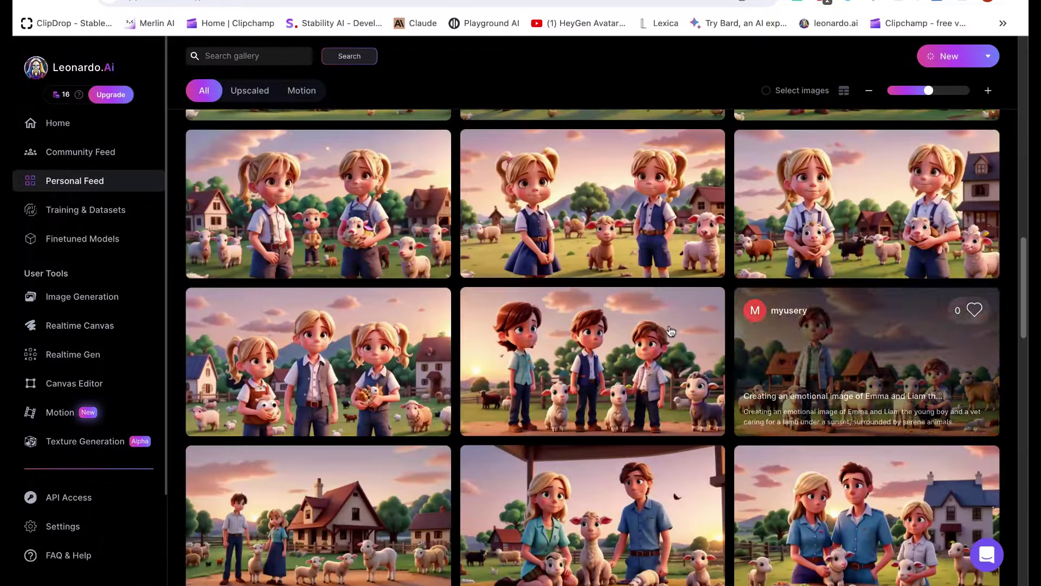
pyautogui.scroll(10, 672, 332)
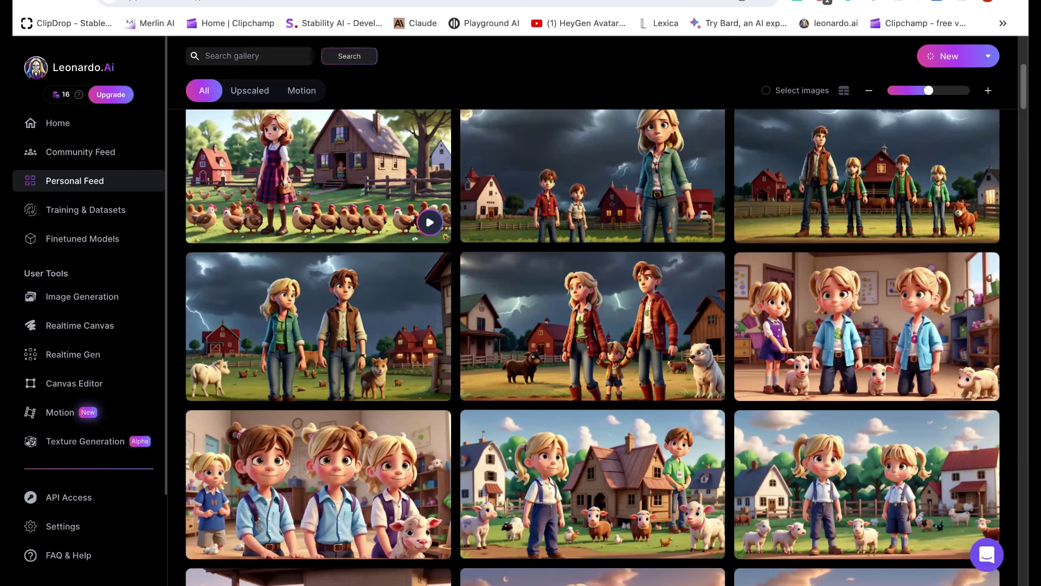
# - Switch to CapCut, create a new video project and upload scene1.mp4, scene2.mp4, scene3.mp4 and scene4.mp4 from this device
pyautogui.hotkey('ctrl', 'Tab')
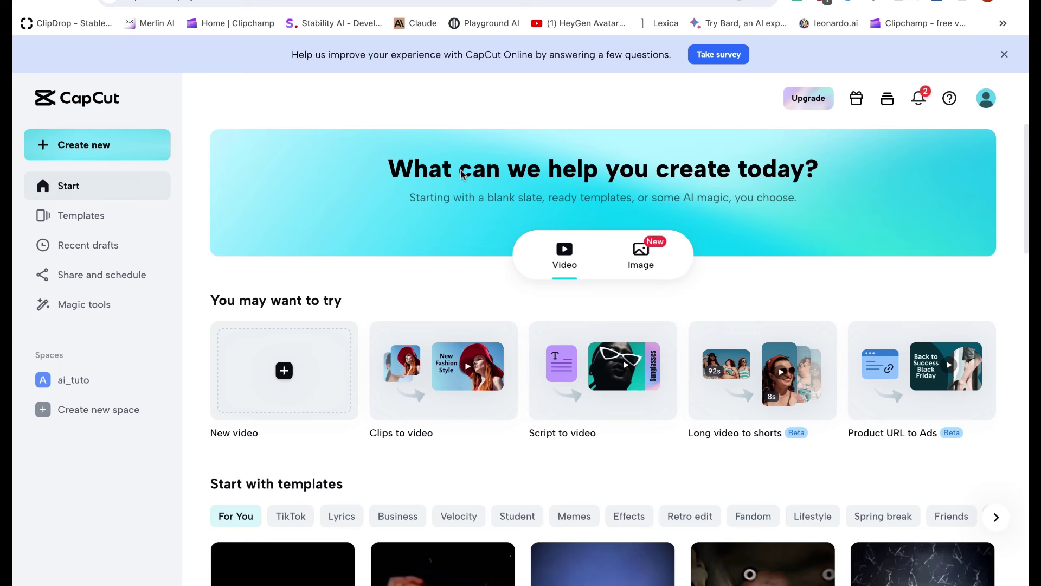
pyautogui.click(284, 371)
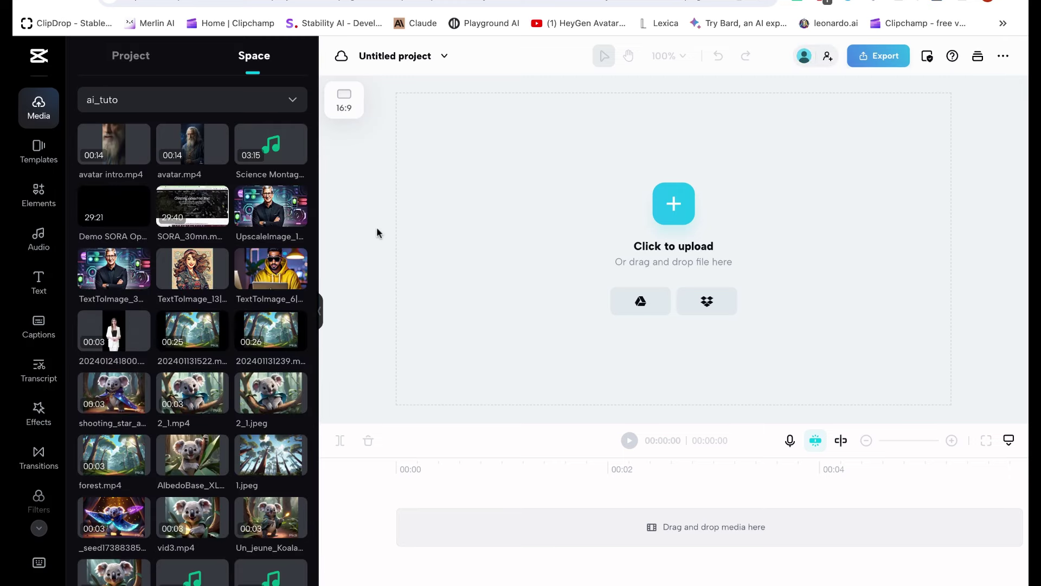
pyautogui.click(138, 59)
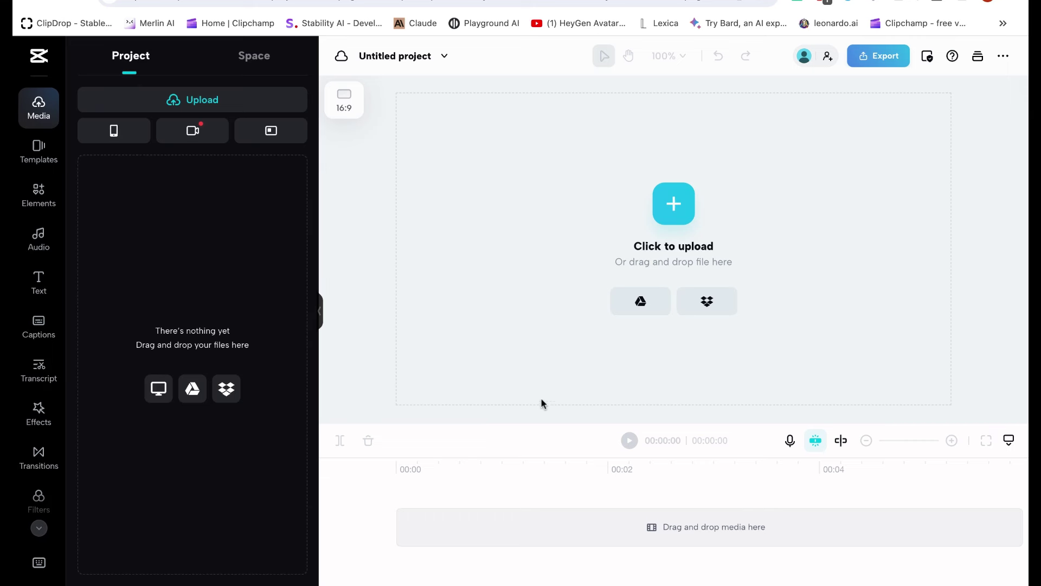
pyautogui.moveTo(177, 99)
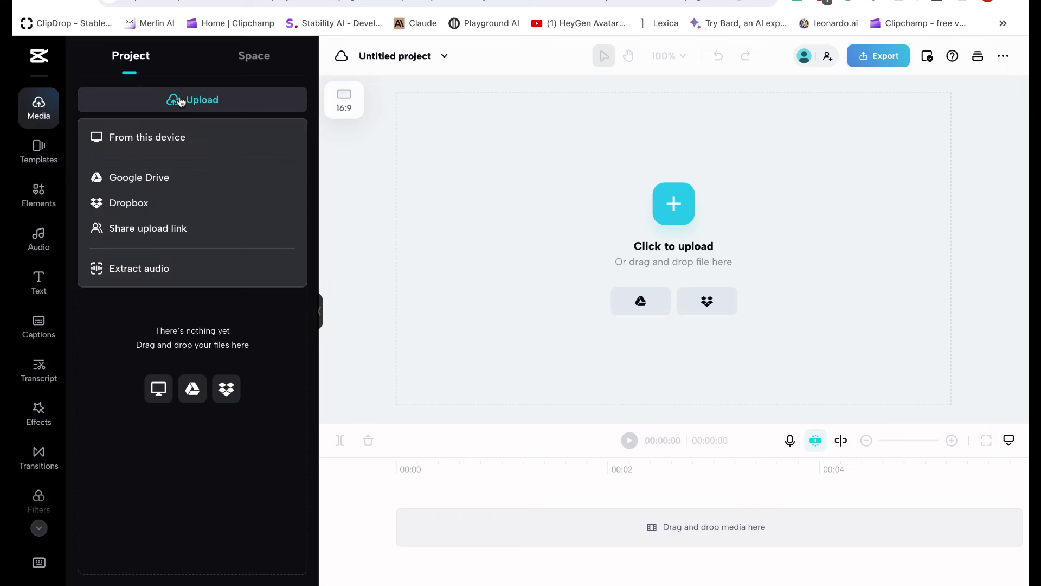
pyautogui.click(177, 138)
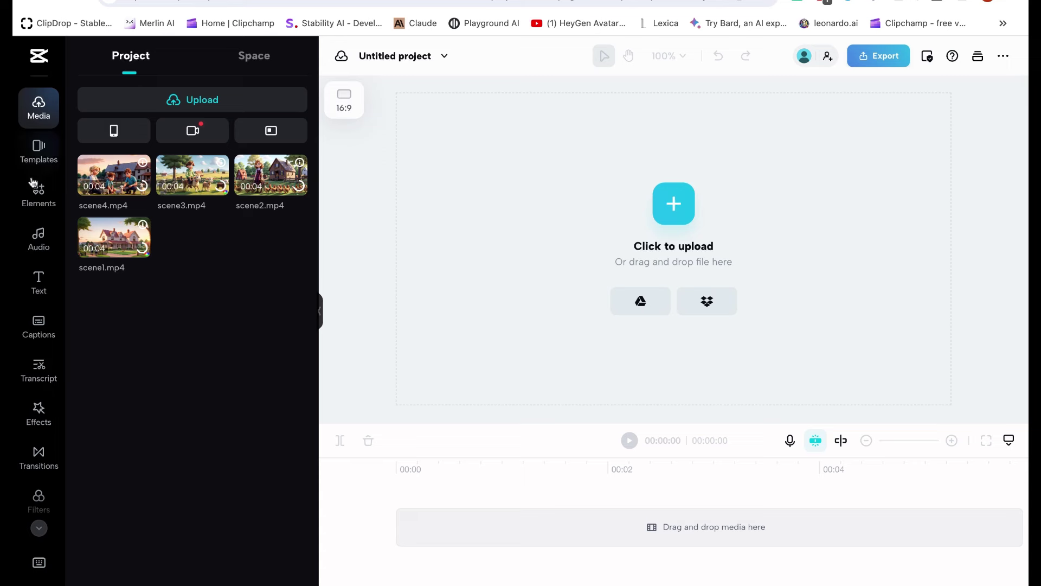
# - Add a heading text to the video and scale it down to about font size 16
pyautogui.click(38, 282)
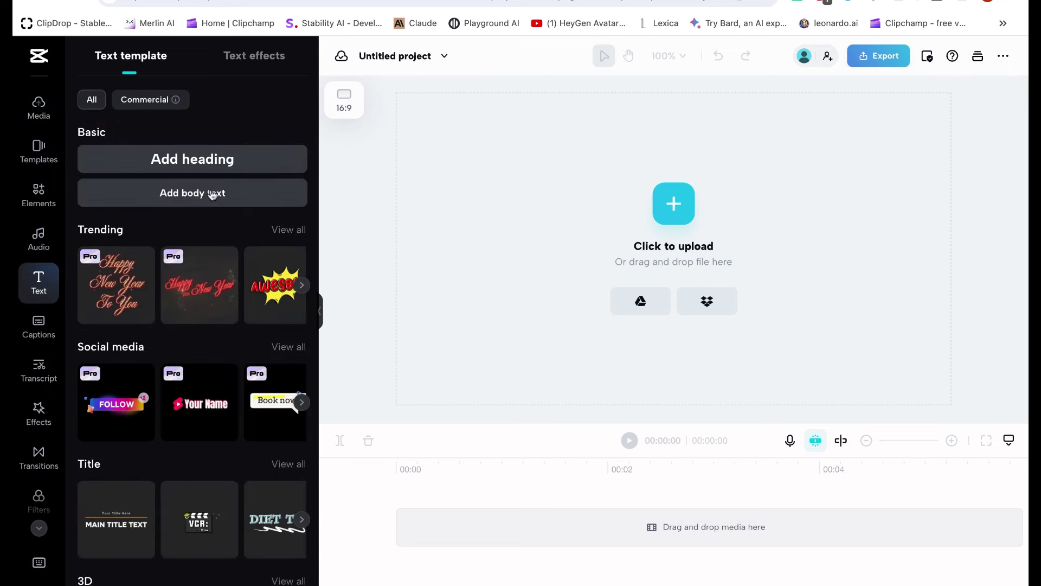
pyautogui.click(216, 158)
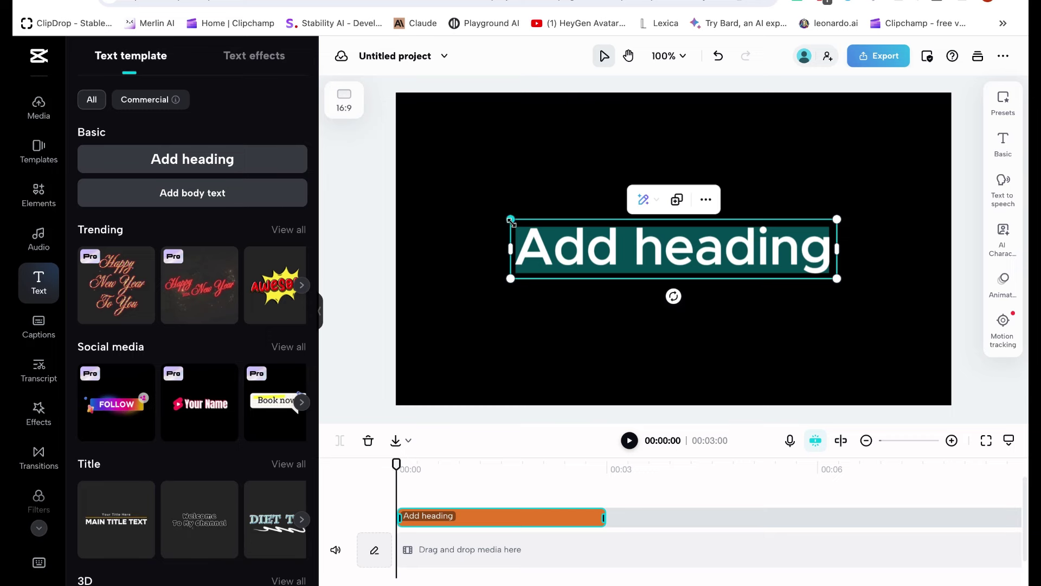
pyautogui.moveTo(510, 219); pyautogui.dragTo(666, 248)
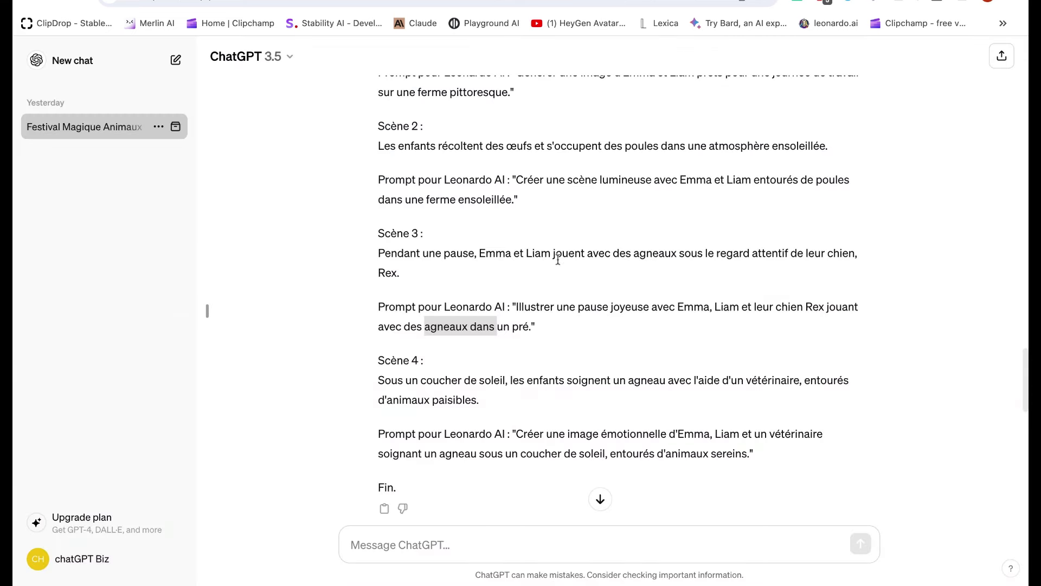
# - Switch to ChatGPT and copy the Scène 1 narration sentence from the four-scene story
pyautogui.click(540, 237)
pyautogui.scroll(6, 540, 236)
pyautogui.scroll(-3, 542, 244)
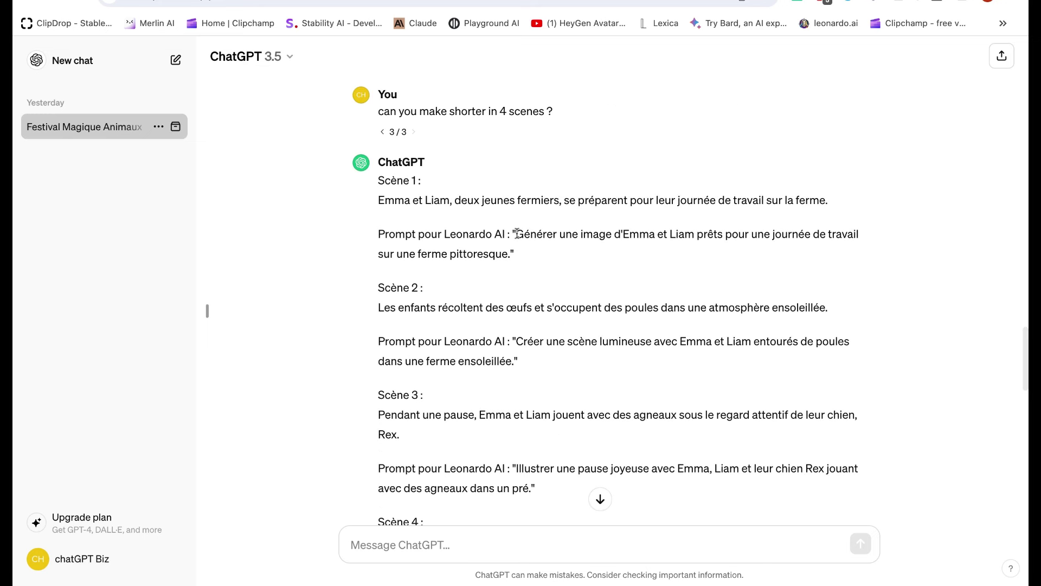
pyautogui.tripleClick(412, 202)
pyautogui.hotkey('ctrl', 'c')
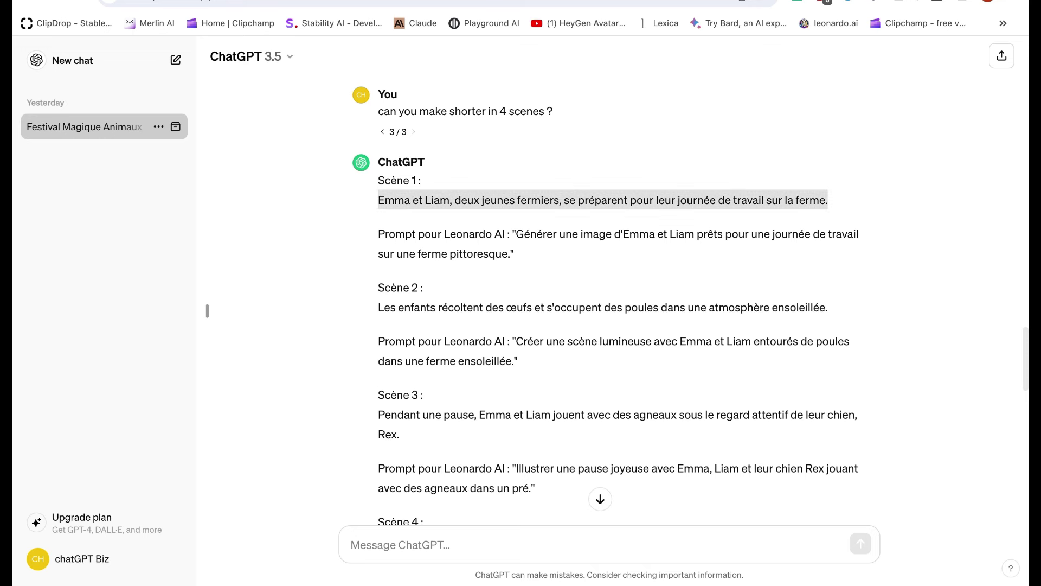
# - Switch back to CapCut and replace the heading's placeholder text with the copied Scène 1 sentence
pyautogui.hotkey('ctrl', 'Tab')
pyautogui.doubleClick(737, 262)
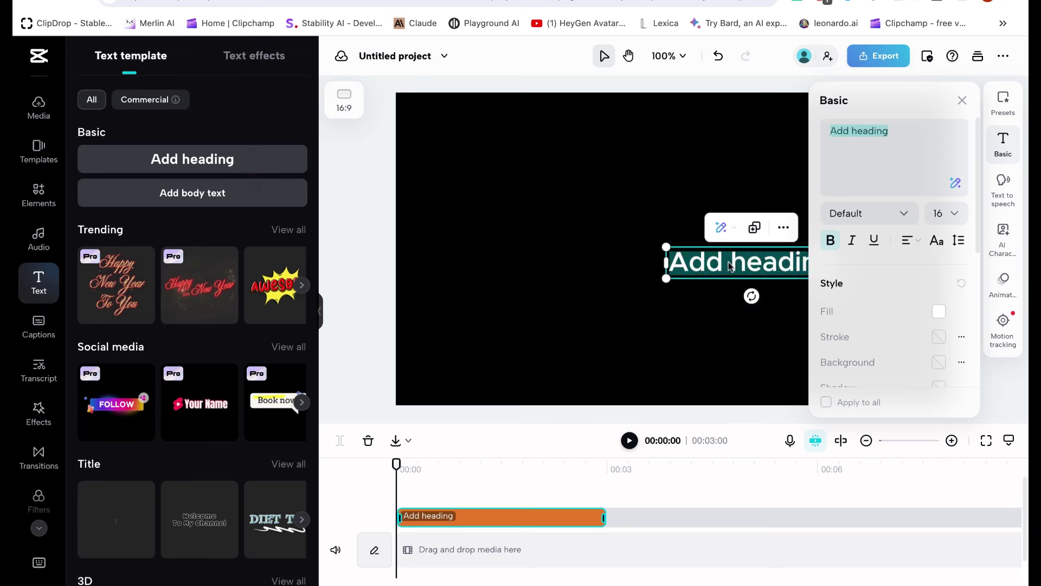
pyautogui.hotkey('ctrl', 'v')
pyautogui.click(625, 241)
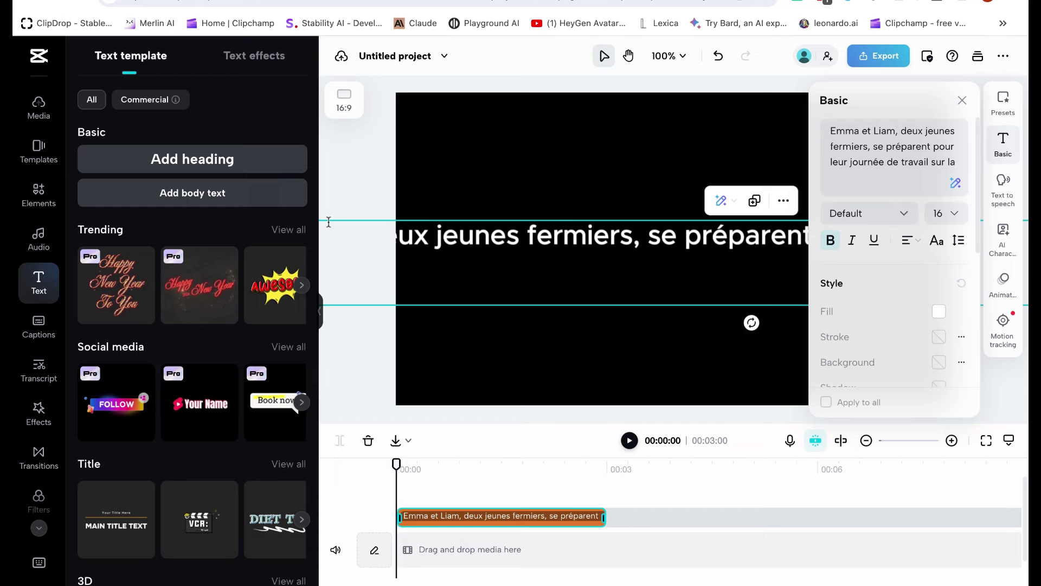
# - Select the whole Scène 1 text on the canvas and set its font size to 11
pyautogui.click(357, 221)
pyautogui.click(516, 239)
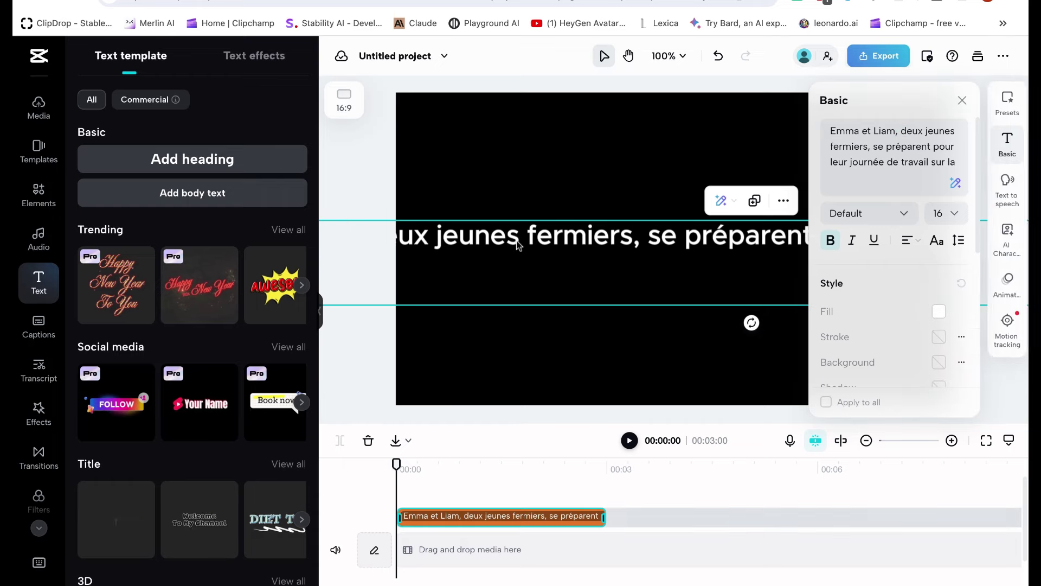
pyautogui.doubleClick(516, 240)
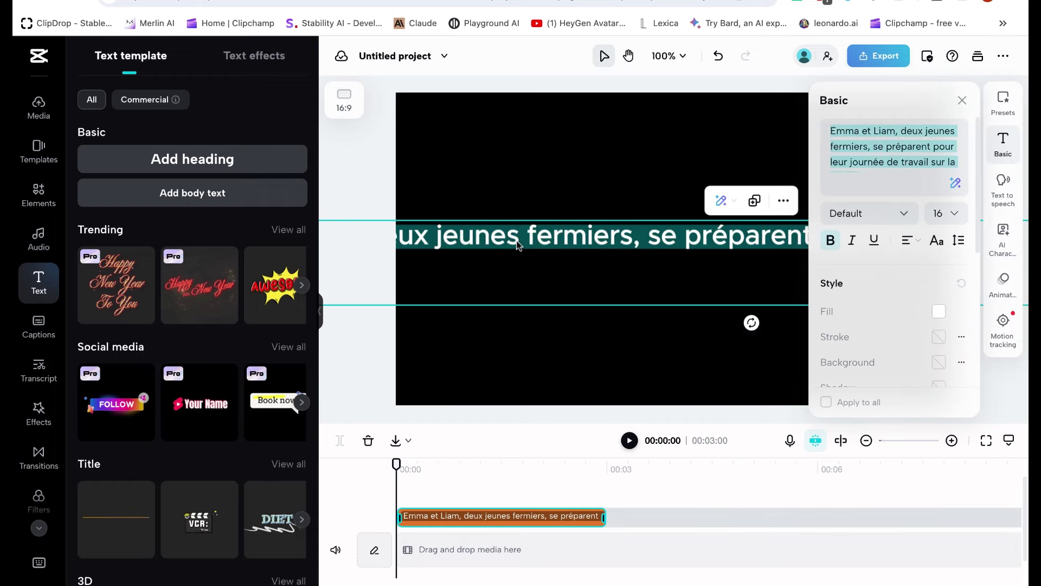
pyautogui.click(948, 213)
pyautogui.click(916, 236)
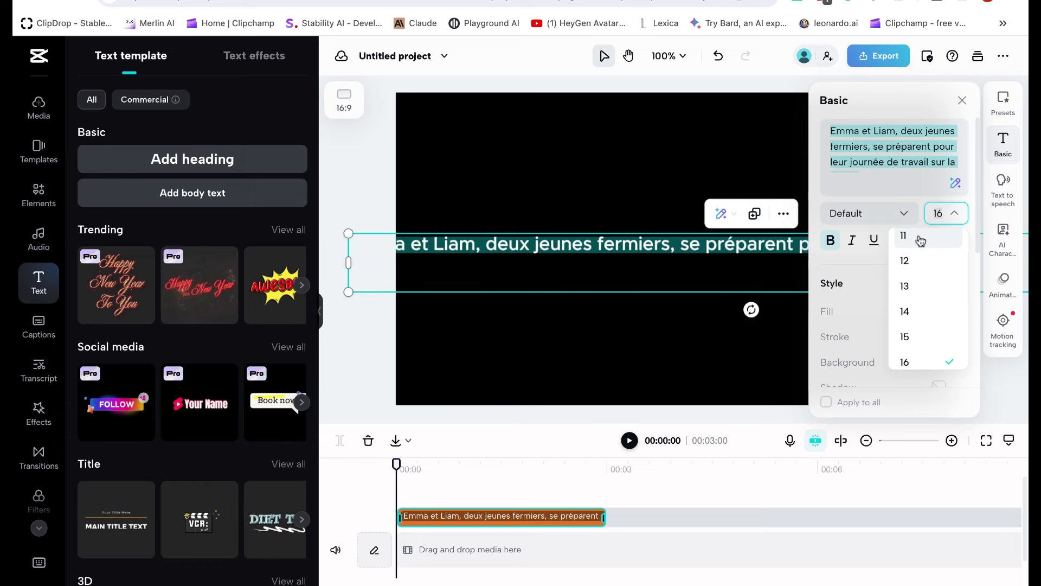
# - Scale the Scène 1 sentence down slightly on the canvas at font size 11
pyautogui.click(351, 228)
pyautogui.press('Escape')
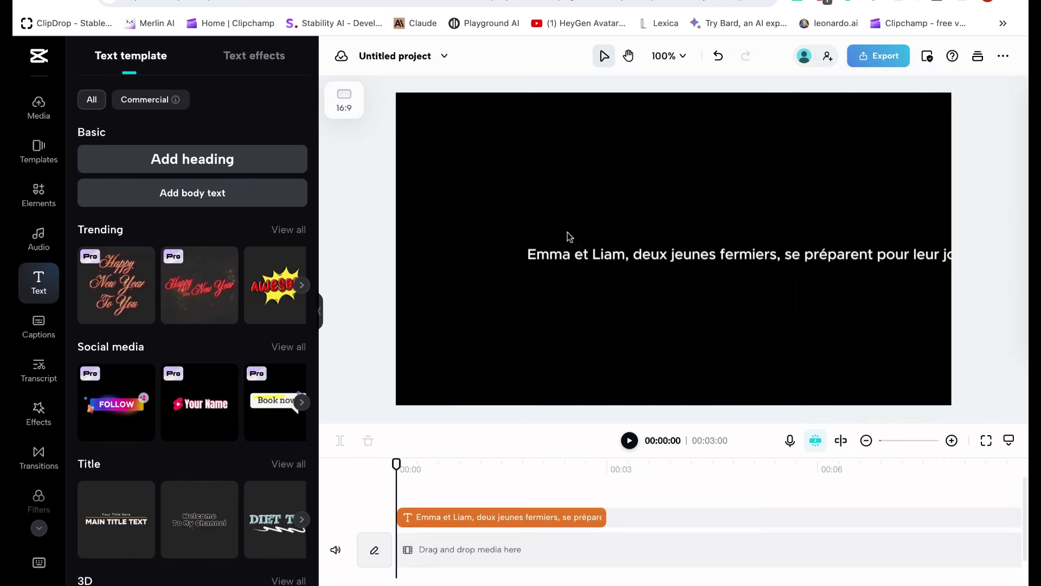
pyautogui.click(580, 251)
pyautogui.click(670, 263)
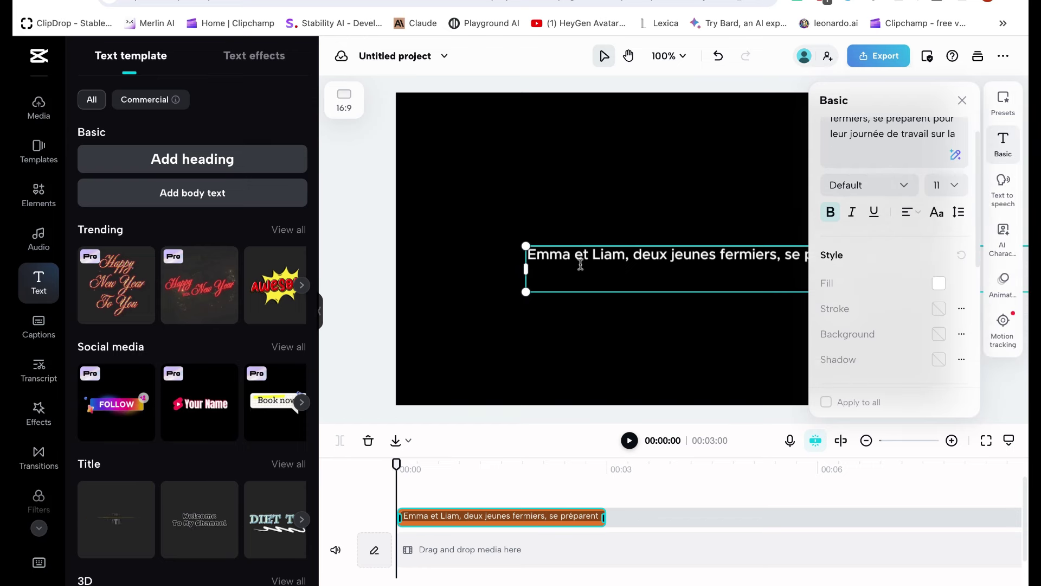
pyautogui.scroll(-3, 576, 265)
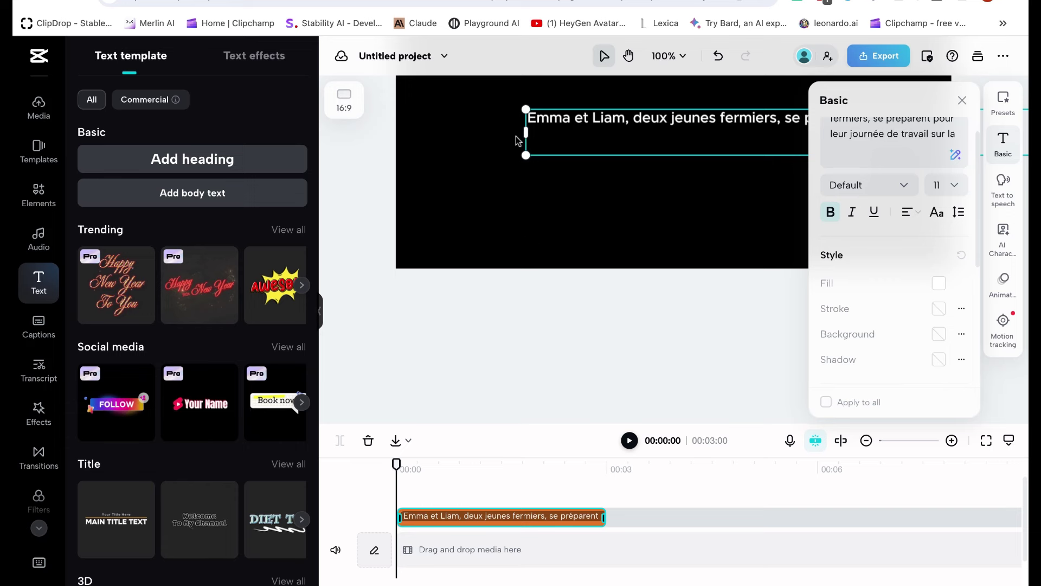
pyautogui.moveTo(526, 155); pyautogui.dragTo(607, 149)
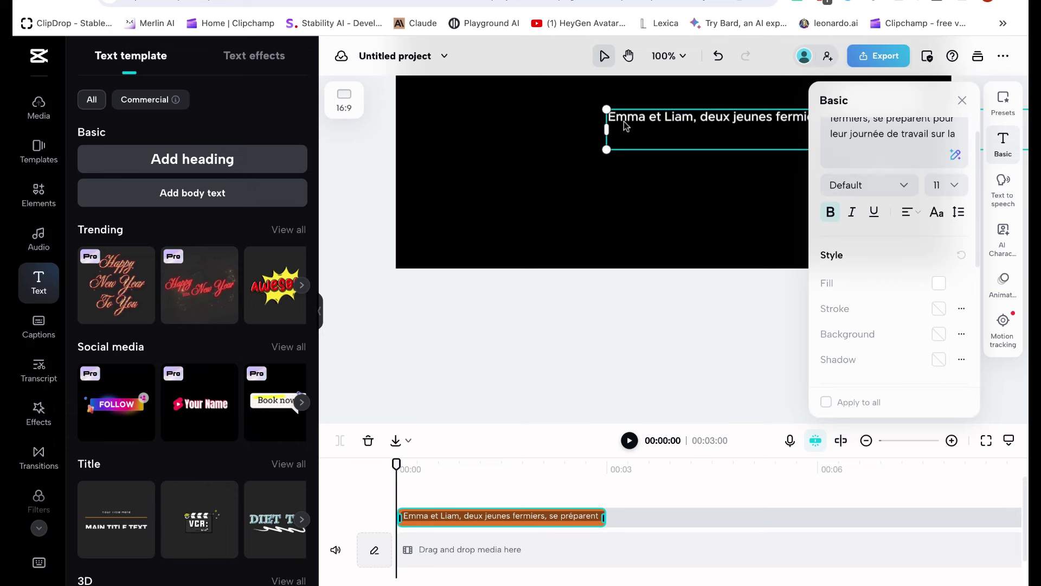
# - Close the text settings and shrink the Scène 1 sentence until it fits on one line inside the frame
pyautogui.moveTo(602, 106); pyautogui.dragTo(535, 133)
pyautogui.click(656, 123)
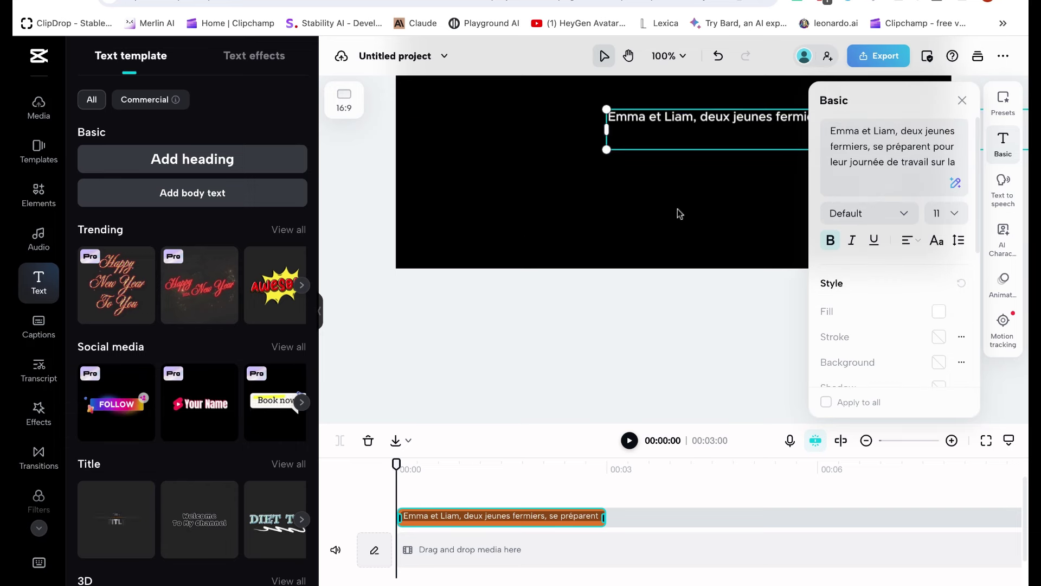
pyautogui.click(962, 100)
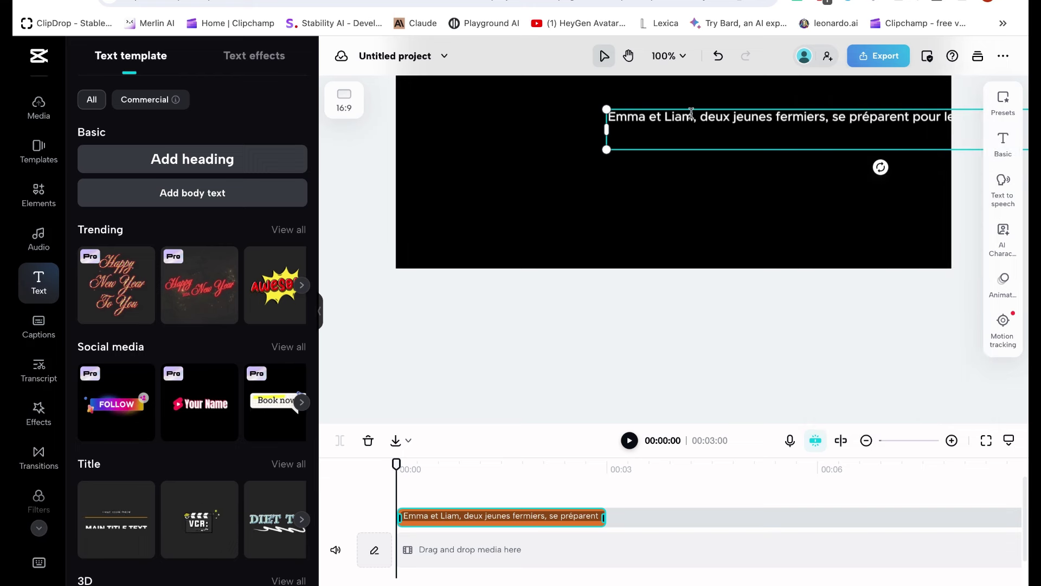
pyautogui.moveTo(692, 112); pyautogui.dragTo(693, 114)
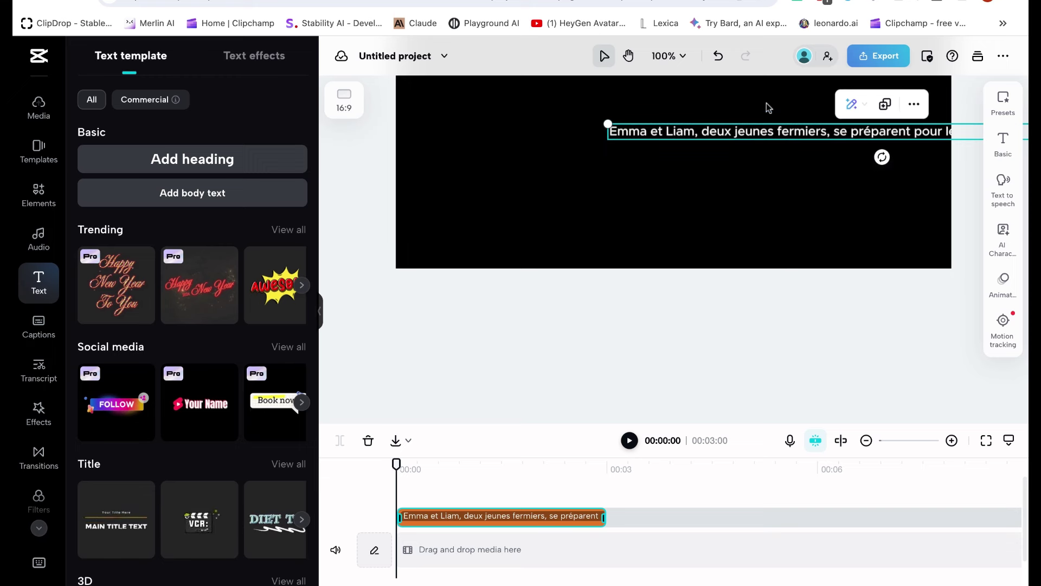
pyautogui.moveTo(608, 120); pyautogui.dragTo(742, 126)
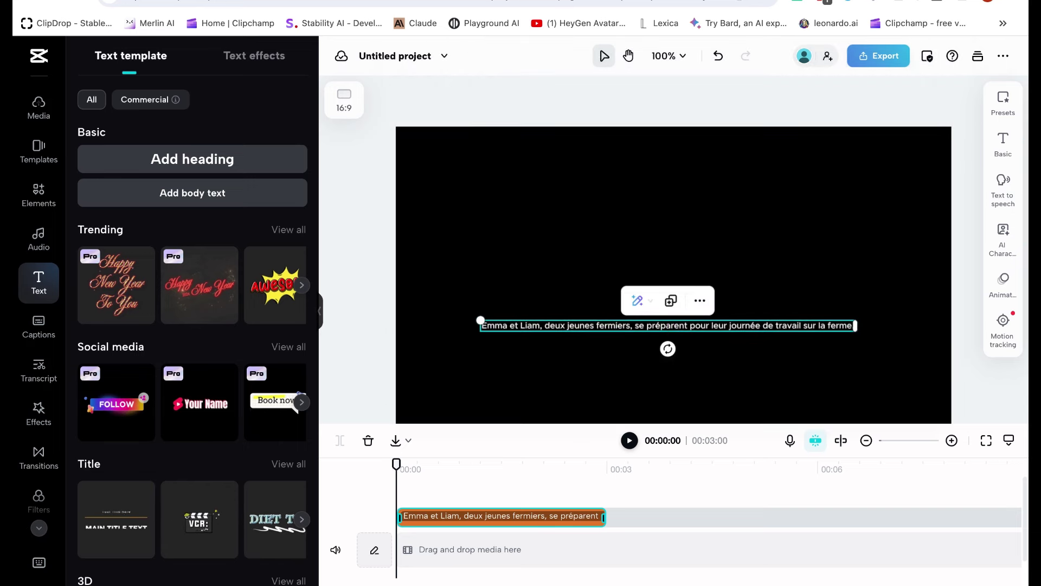
# - Move the Scène 1 sentence to the lower centre of the frame and deselect it
pyautogui.click(578, 325)
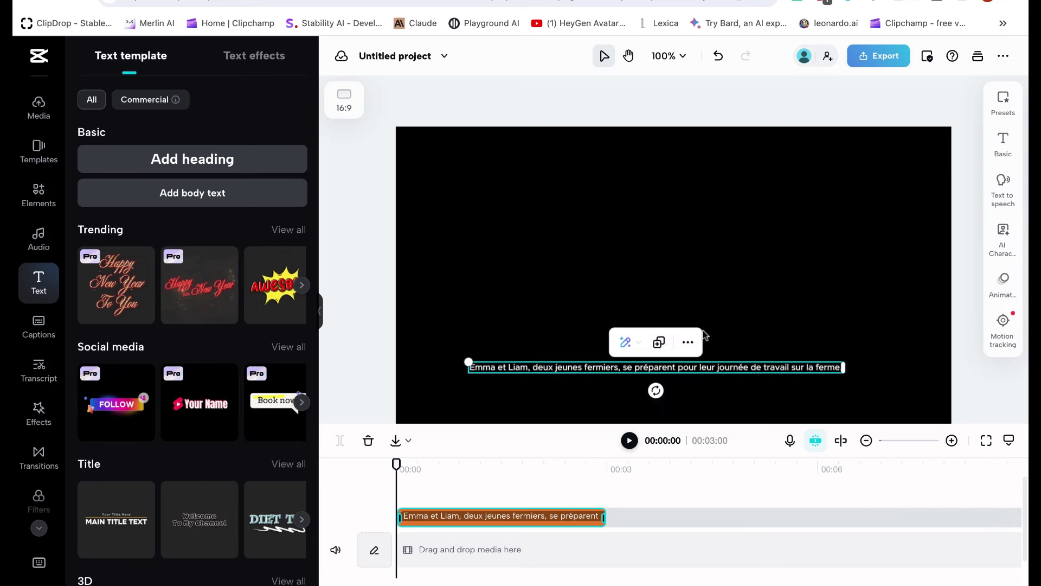
pyautogui.click(766, 368)
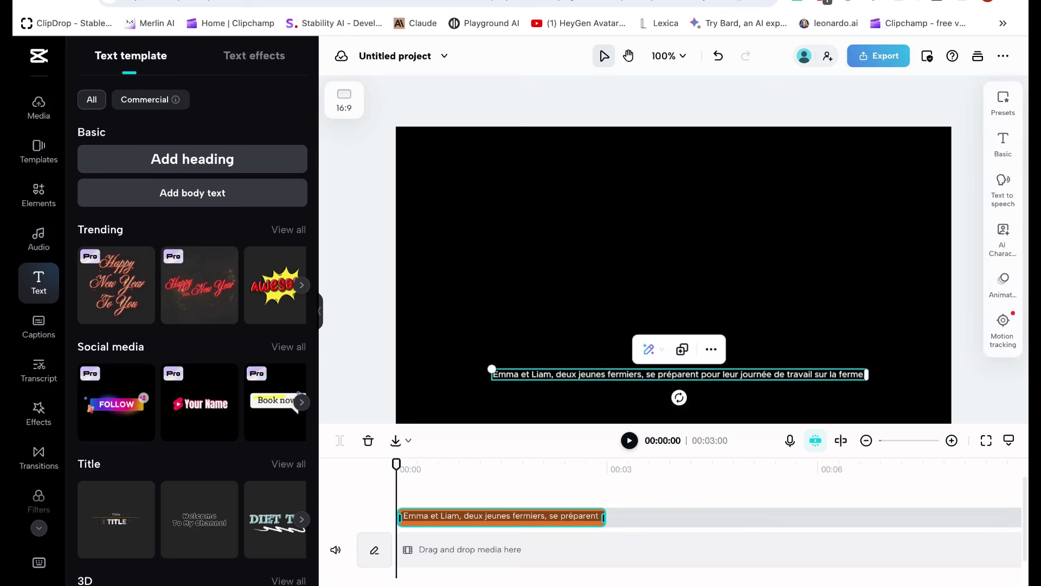
pyautogui.press('Escape')
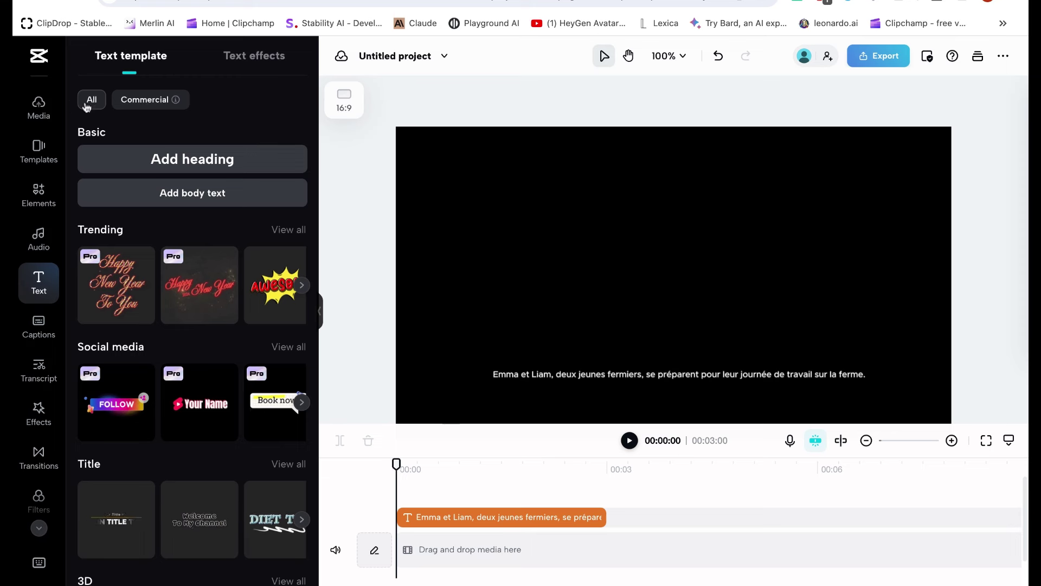
# - Place the uploaded clips scene1.mp4 and scene2.mp4 one after the other on the main video track
pyautogui.click(142, 100)
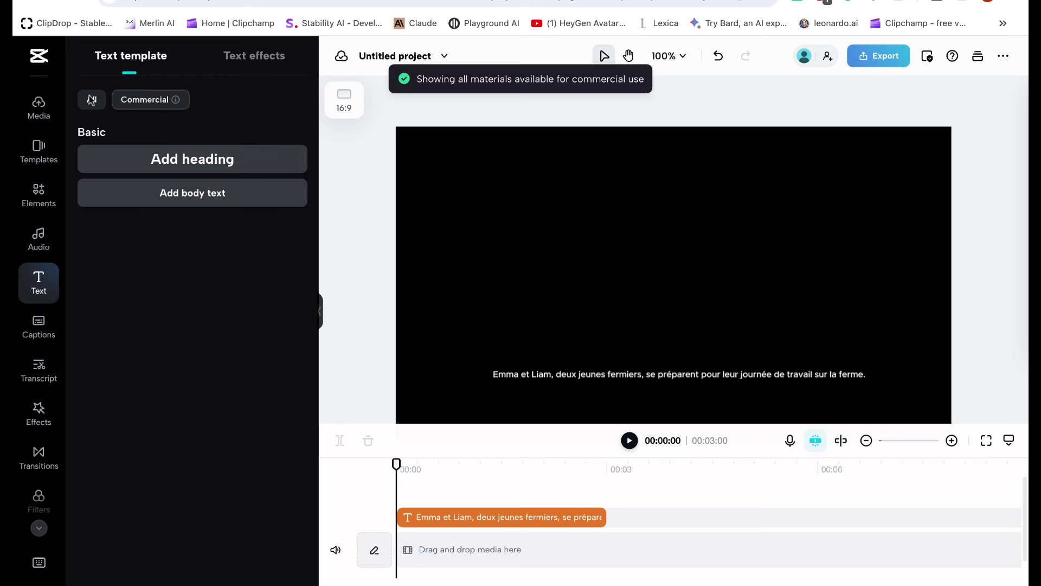
pyautogui.click(38, 106)
pyautogui.moveTo(106, 170); pyautogui.dragTo(482, 541)
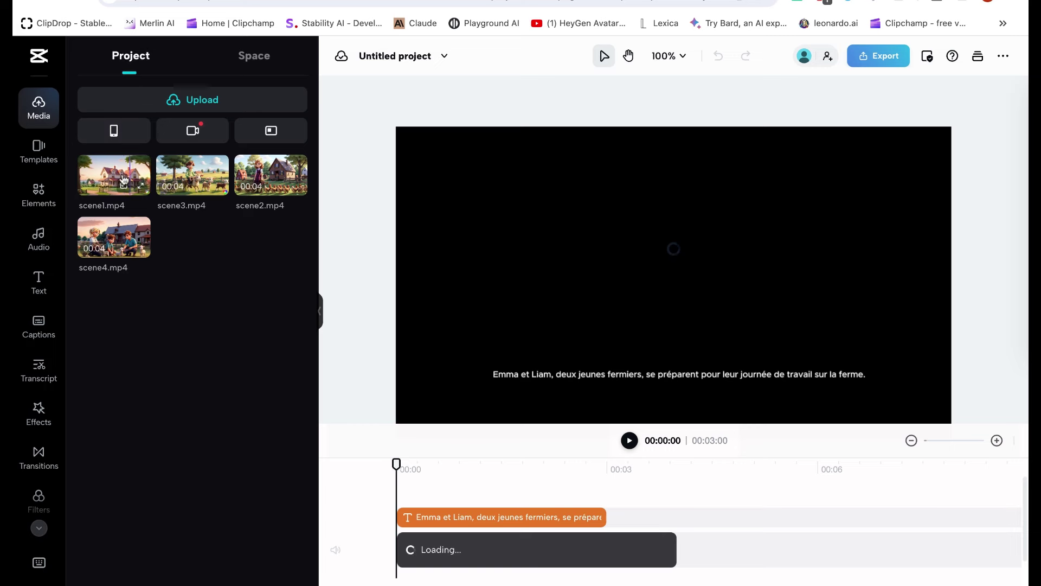
pyautogui.click(272, 182)
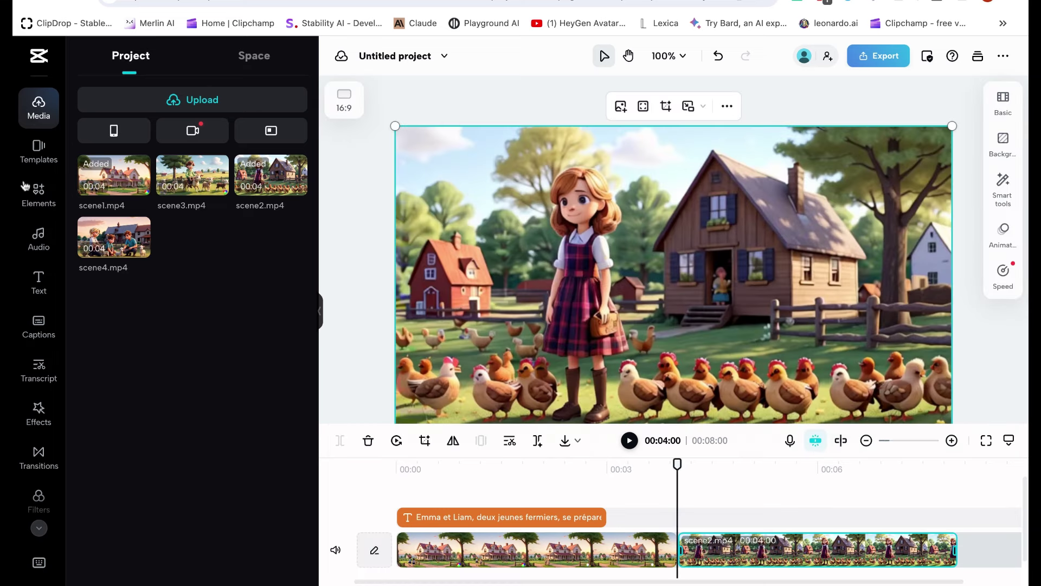
# - Try to add scene3.mp4 after scene2.mp4 on the main video track
pyautogui.scroll(-1, 747, 496)
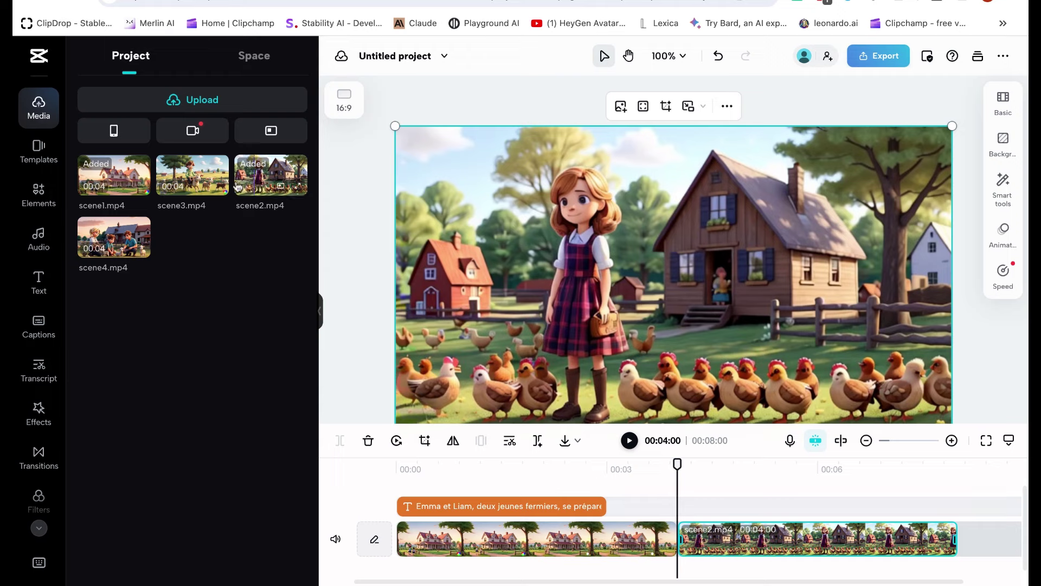
pyautogui.moveTo(185, 178)
pyautogui.moveTo(185, 178)
pyautogui.mouseDown()
pyautogui.moveTo(825, 418)
pyautogui.moveTo(976, 547)
pyautogui.moveTo(881, 438)
pyautogui.mouseUp()
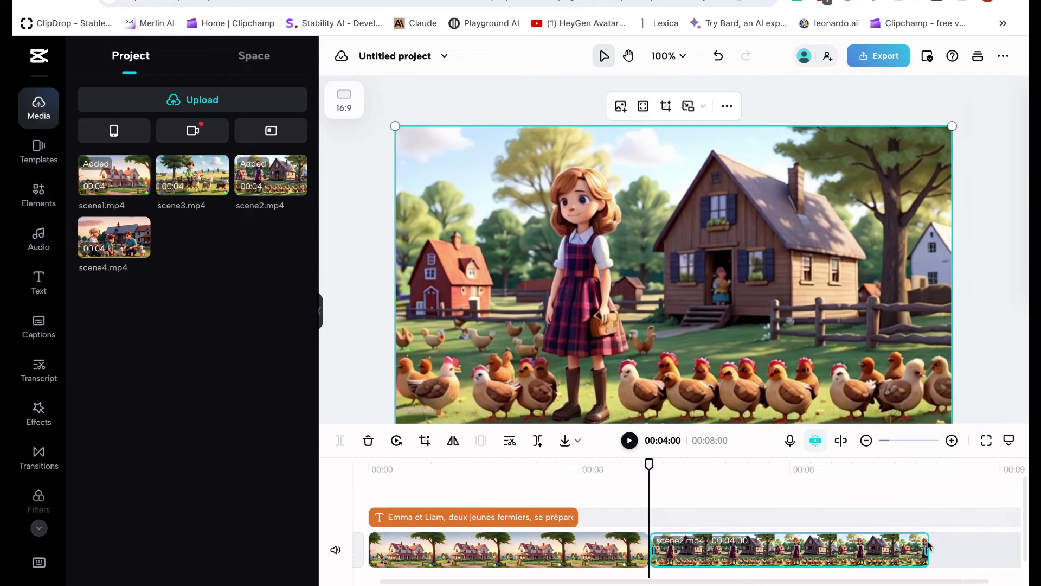
pyautogui.click(866, 440)
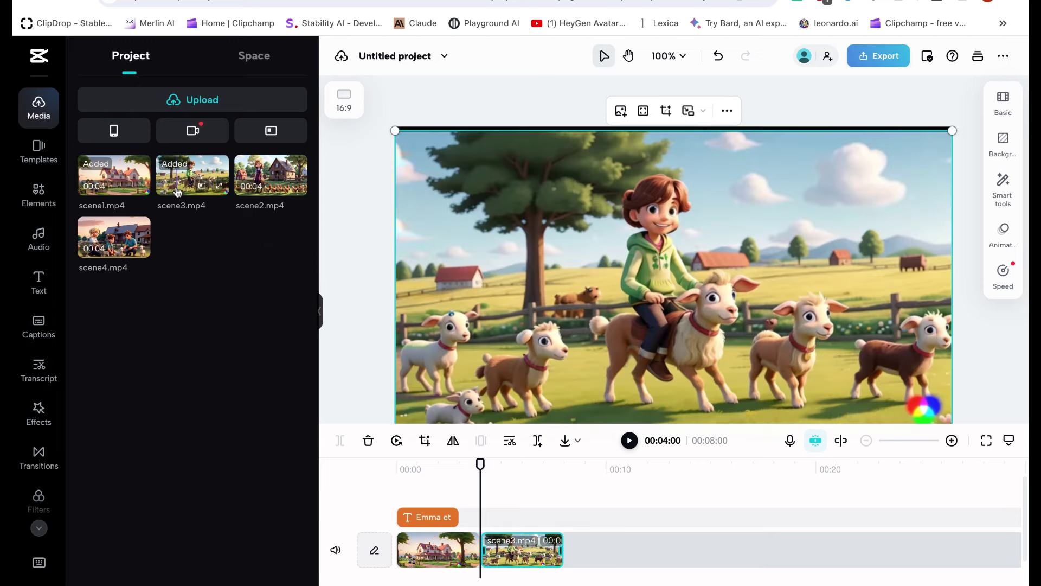
# - Add scene4.mp4 at the end of the main video track and check the order of the clips
pyautogui.moveTo(108, 239); pyautogui.dragTo(566, 553)
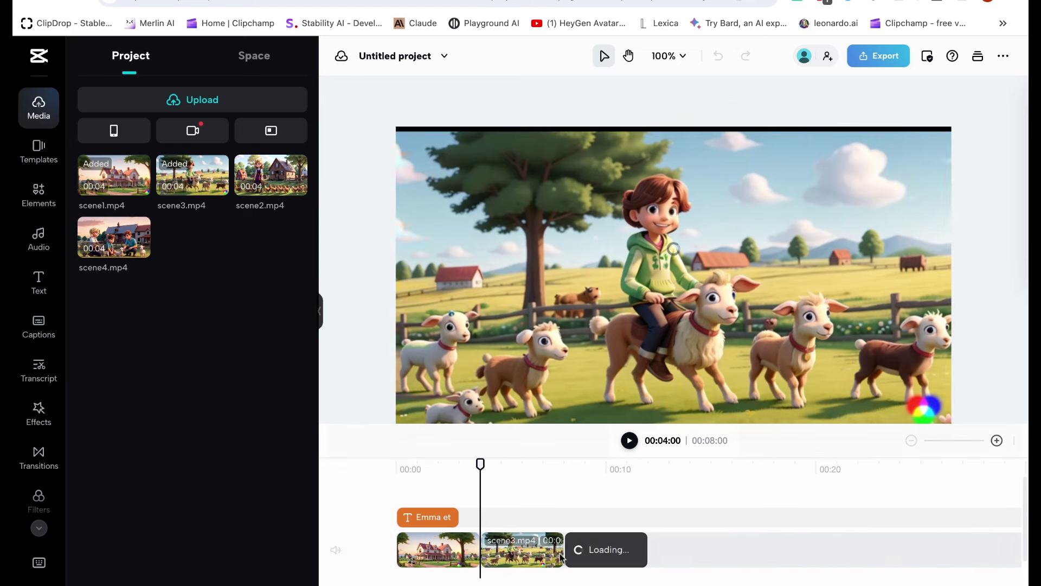
pyautogui.click(608, 507)
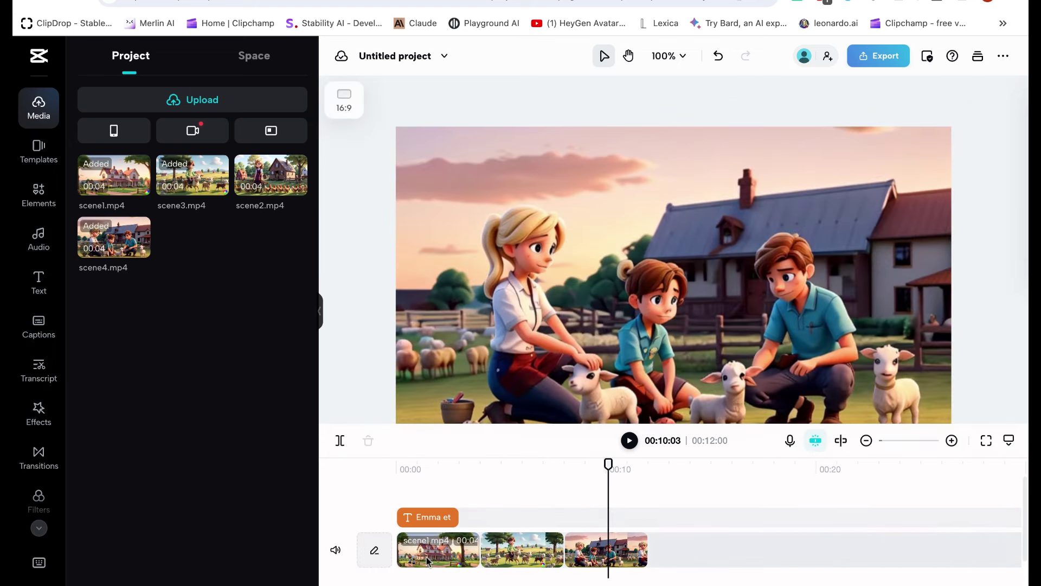
pyautogui.click(509, 550)
pyautogui.click(597, 562)
pyautogui.click(516, 559)
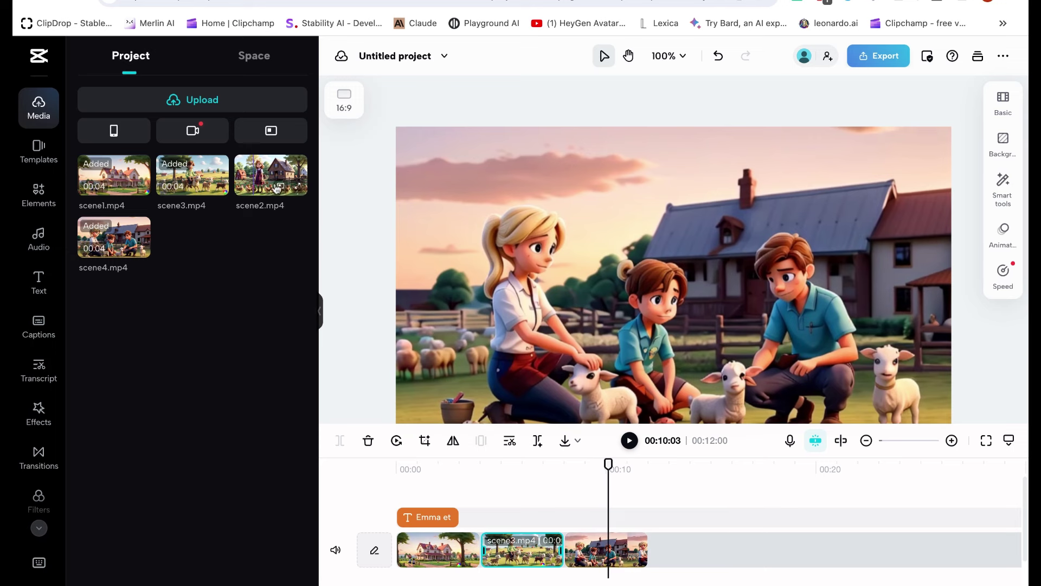
# - Replace scene3.mp4 in second place with scene2.mp4, and insert scene3.mp4 between scene2.mp4 and scene4.mp4
pyautogui.moveTo(269, 183); pyautogui.dragTo(612, 537)
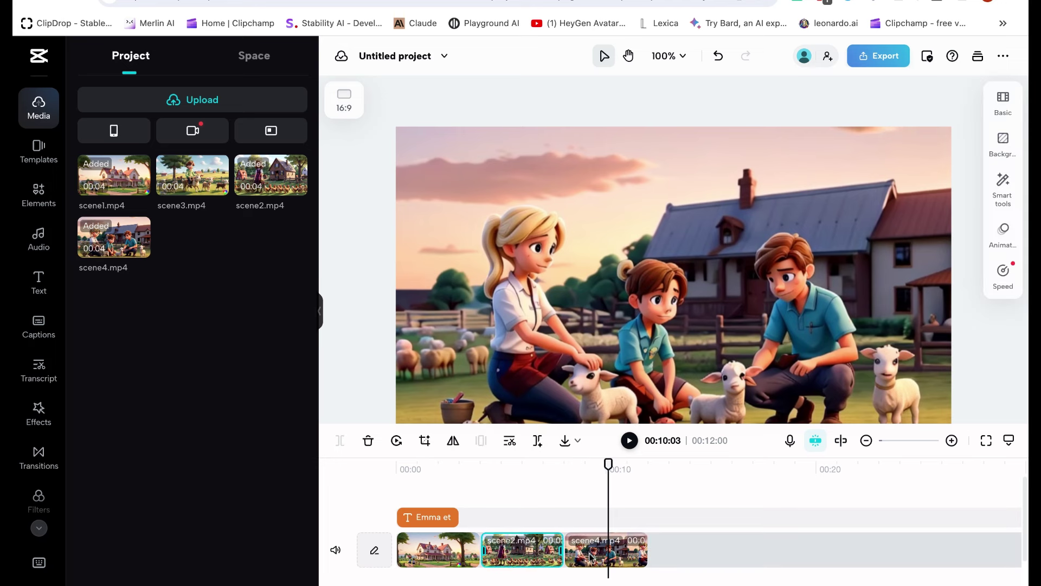
pyautogui.click(613, 537)
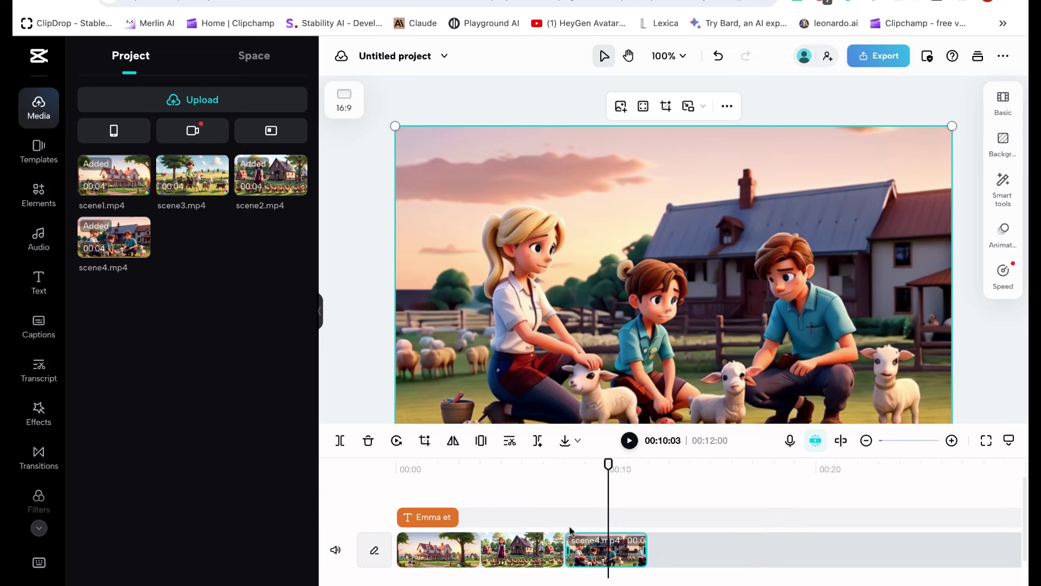
pyautogui.moveTo(185, 203); pyautogui.dragTo(581, 560)
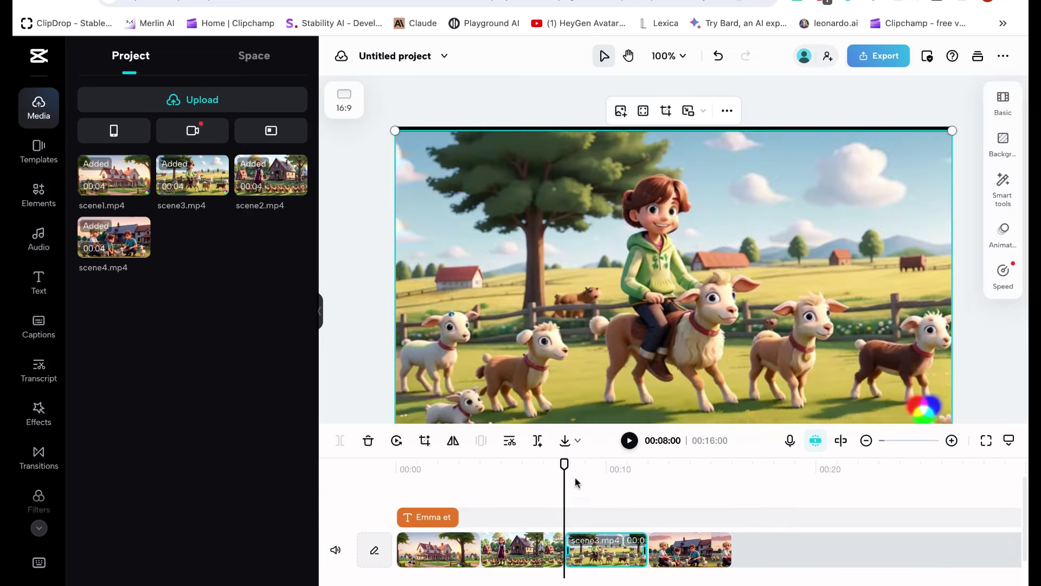
# - Go back to the first scene in the timeline and move its sentence slightly lower in the frame, leaving its text selected
pyautogui.press('Left')
pyautogui.press('Left')
pyautogui.press('Left')
pyautogui.press('Left')
pyautogui.press('Left')
pyautogui.press('Left')
pyautogui.press('Left')
pyautogui.press('Left')
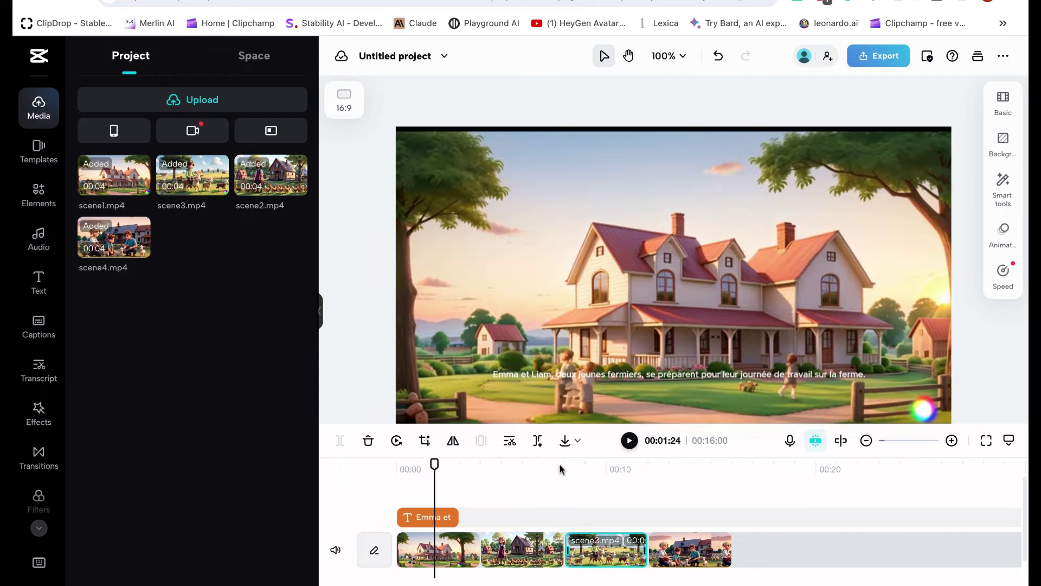
pyautogui.click(556, 371)
pyautogui.click(554, 373)
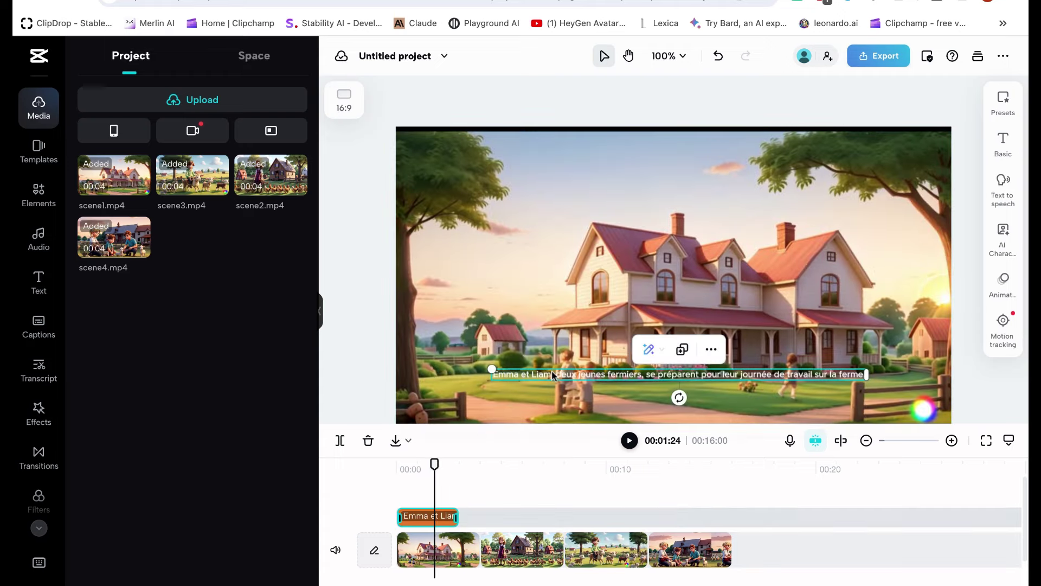
pyautogui.moveTo(554, 373); pyautogui.dragTo(553, 375)
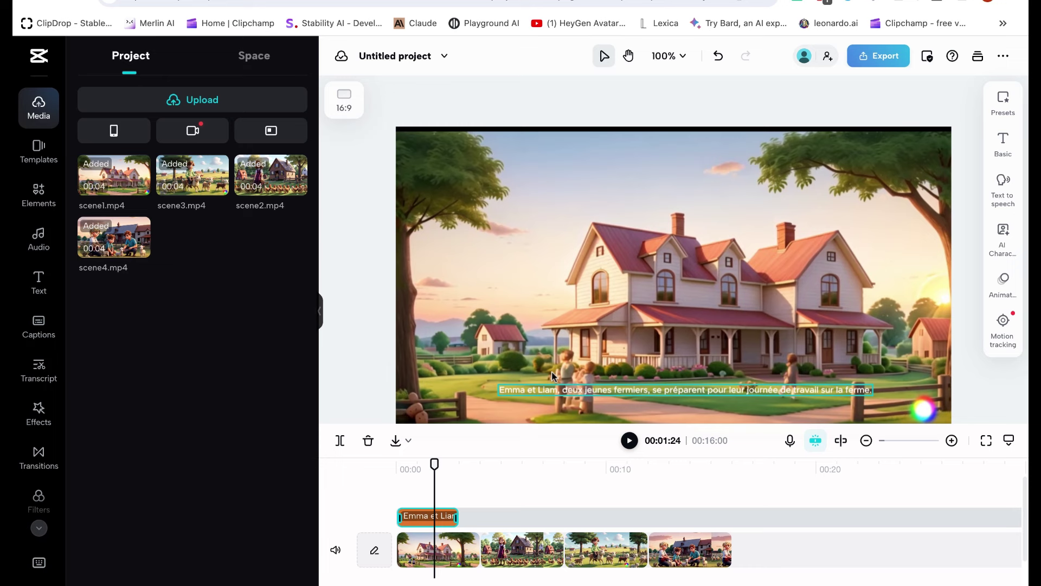
pyautogui.click(553, 374)
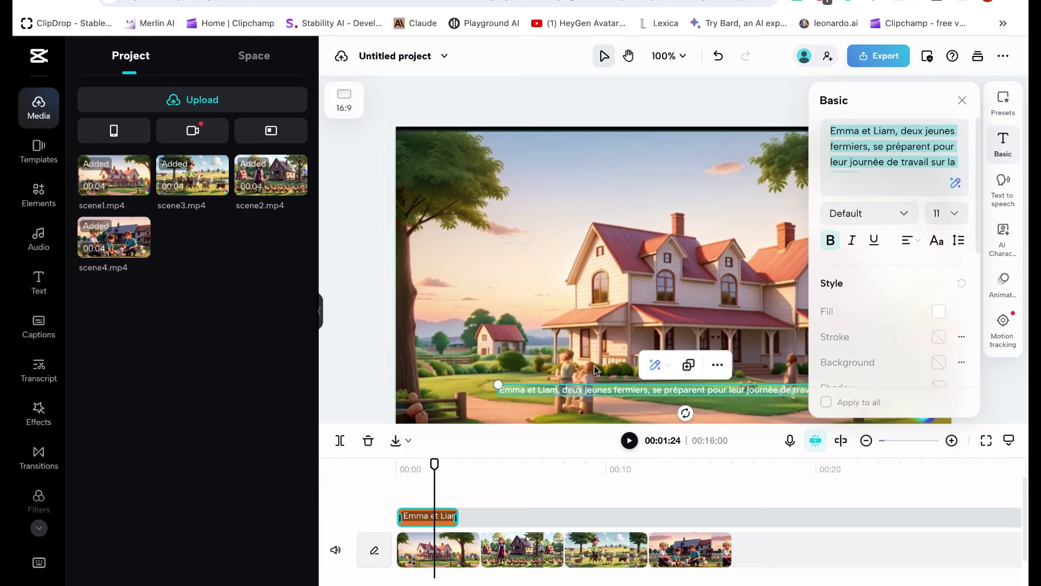
# - Try the Sora-Bold font on the Scène 1 sentence and settle on a RedHatDisplay font
pyautogui.click(915, 214)
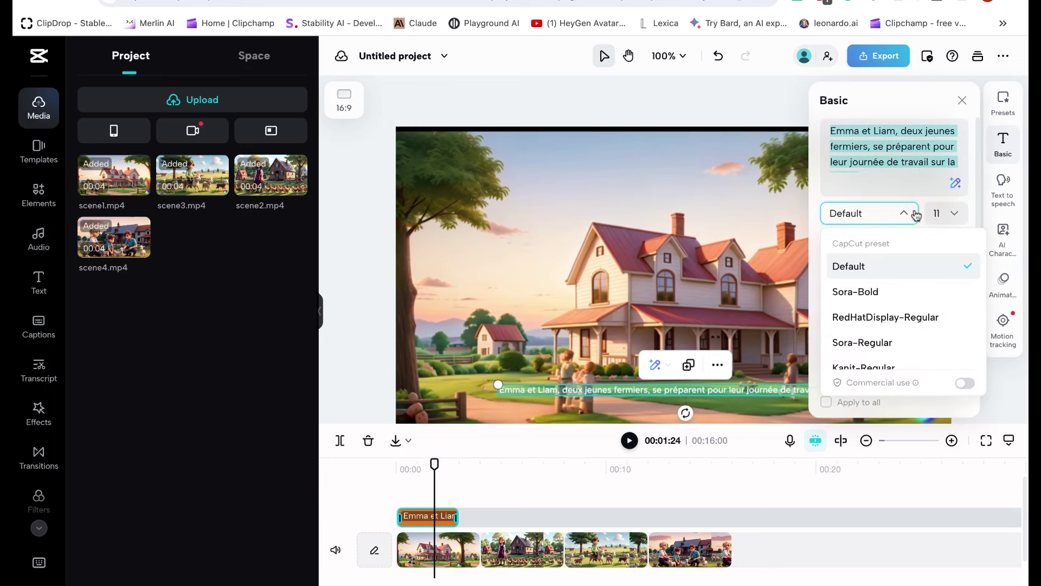
pyautogui.click(877, 291)
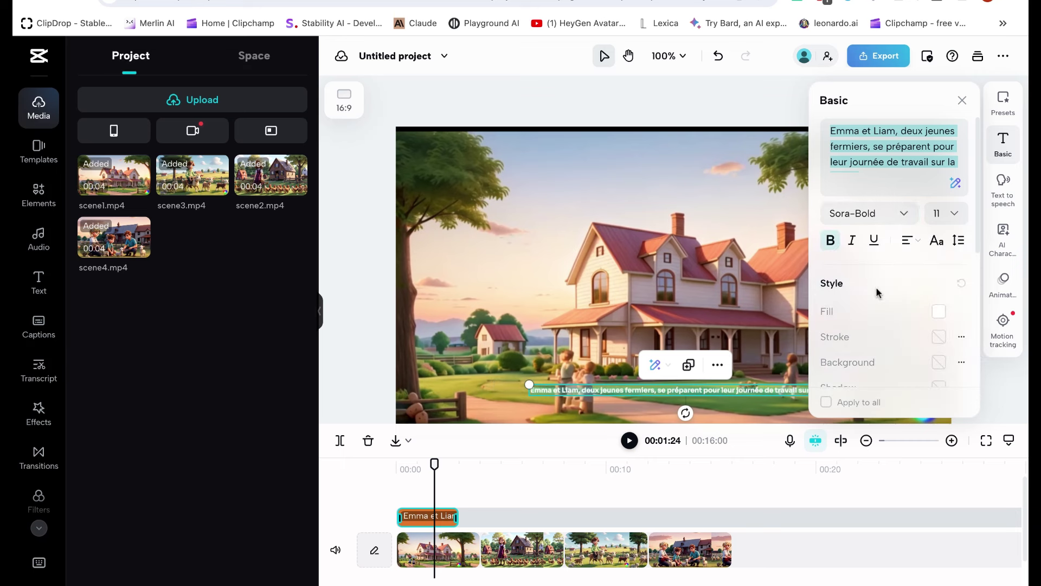
pyautogui.click(903, 213)
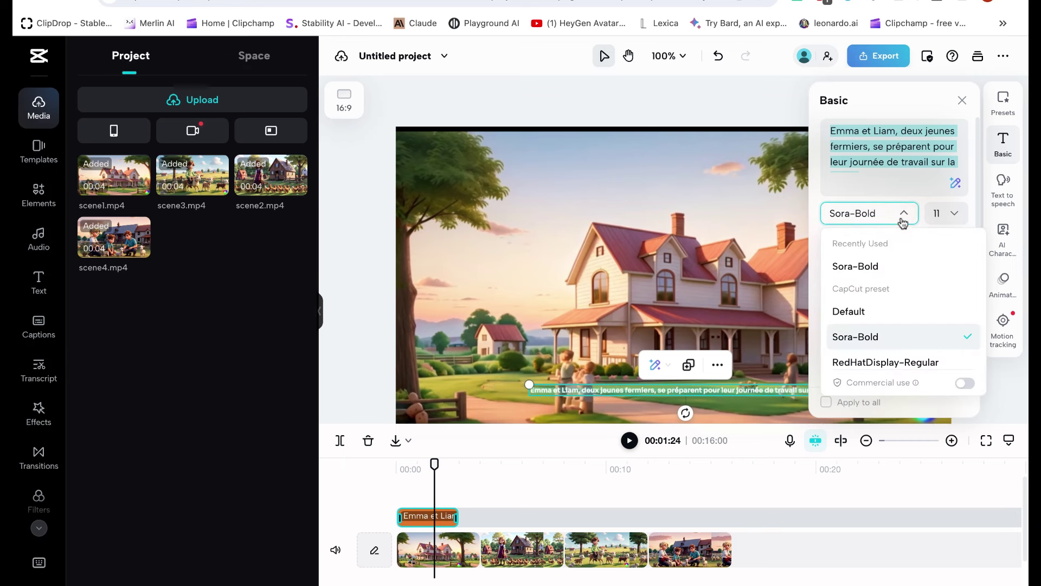
pyautogui.scroll(-4, 888, 347)
pyautogui.click(889, 296)
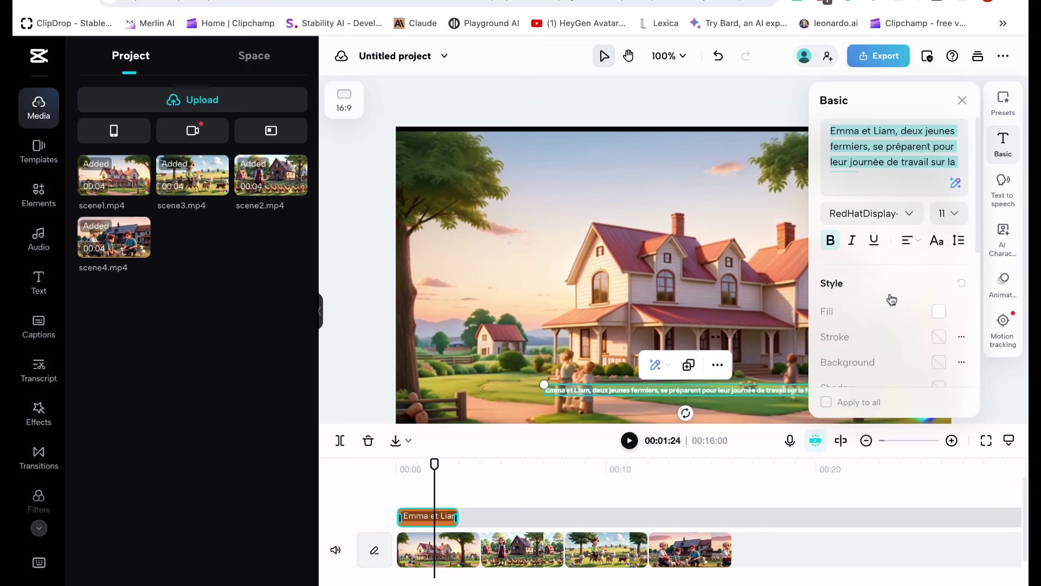
# - Set the Scène 1 sentence's font size to 18 and give it an orange-yellow stroke
pyautogui.click(948, 213)
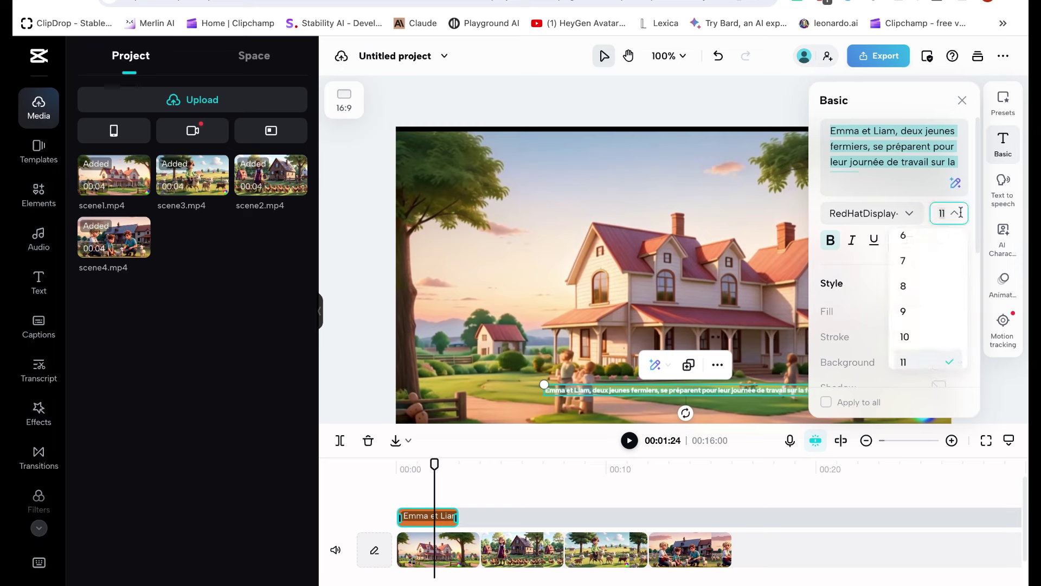
pyautogui.scroll(-4, 901, 329)
pyautogui.click(918, 319)
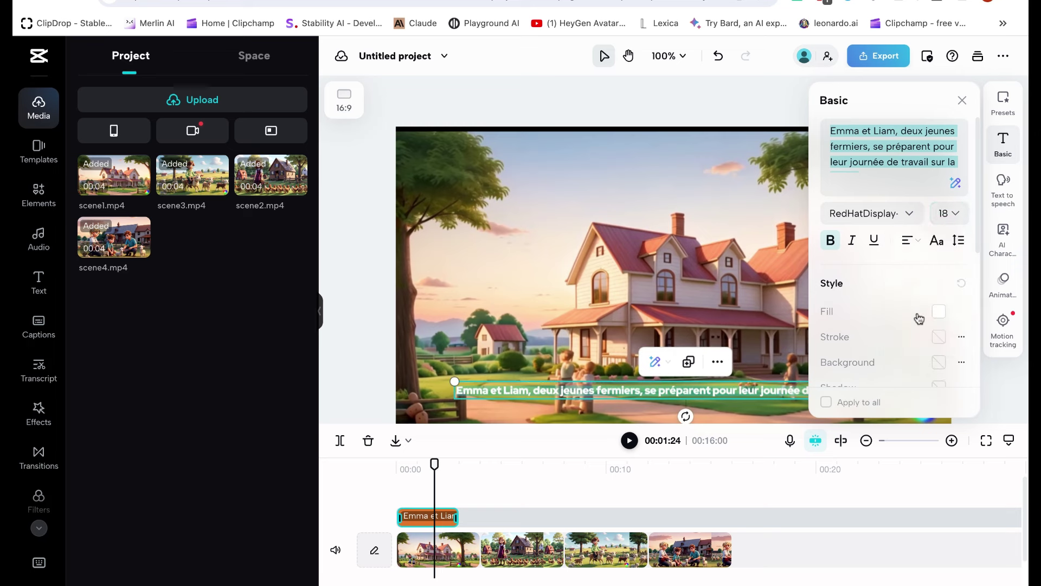
pyautogui.click(939, 336)
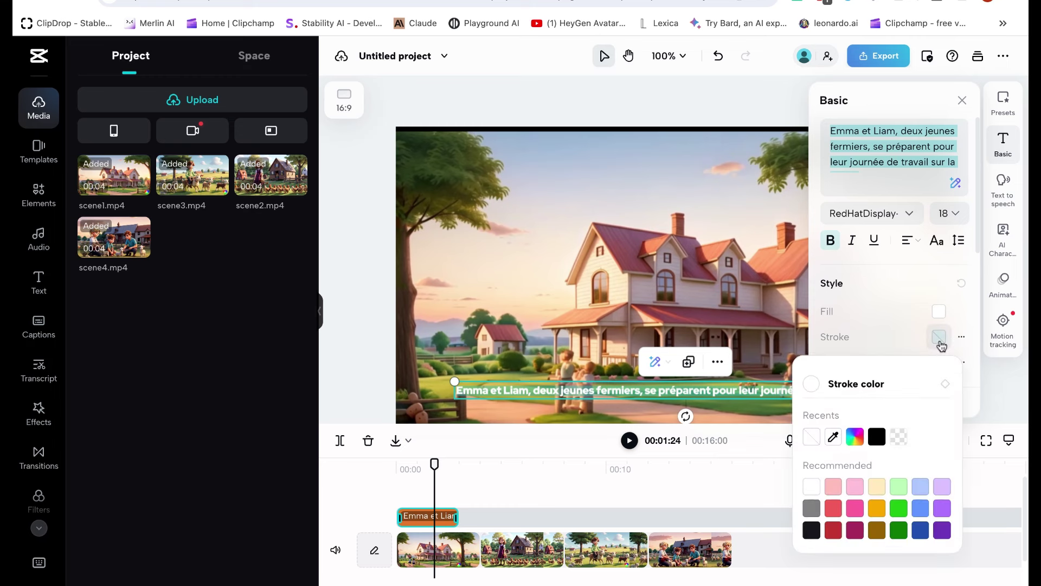
pyautogui.click(881, 510)
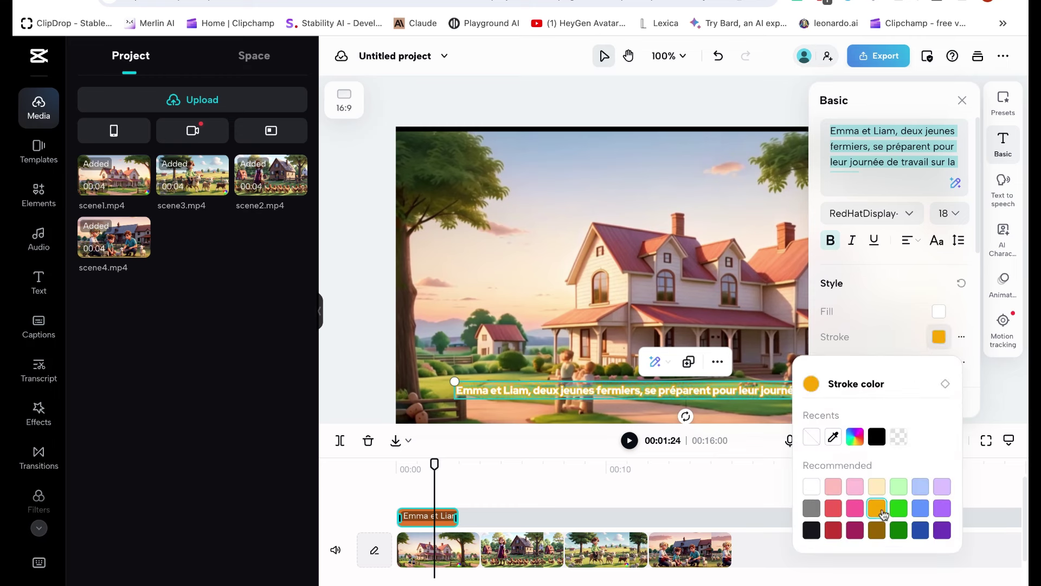
# - Set the Scène 1 sentence's stroke color to black and close the open settings
pyautogui.click(877, 436)
pyautogui.click(590, 290)
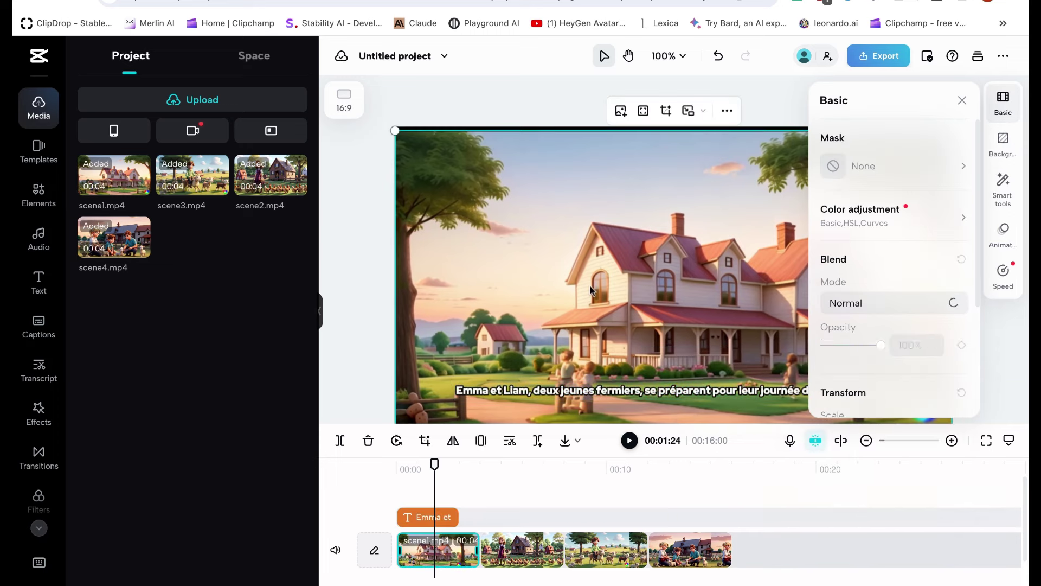
pyautogui.click(961, 101)
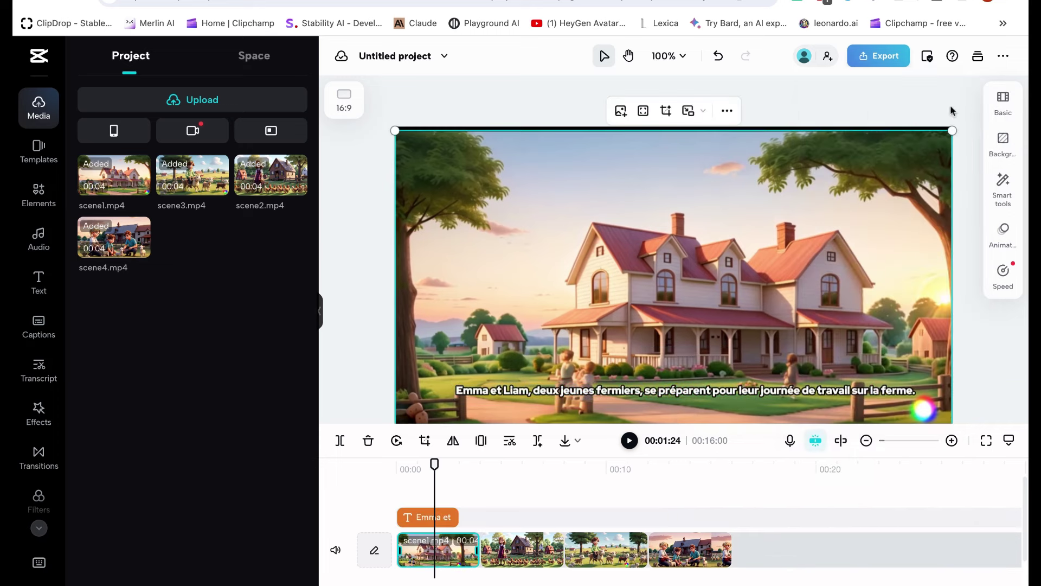
# - Copy the styled Scène 1 sentence and place three duplicates after it on the text track, one for each remaining scene
pyautogui.click(731, 389)
pyautogui.click(433, 516)
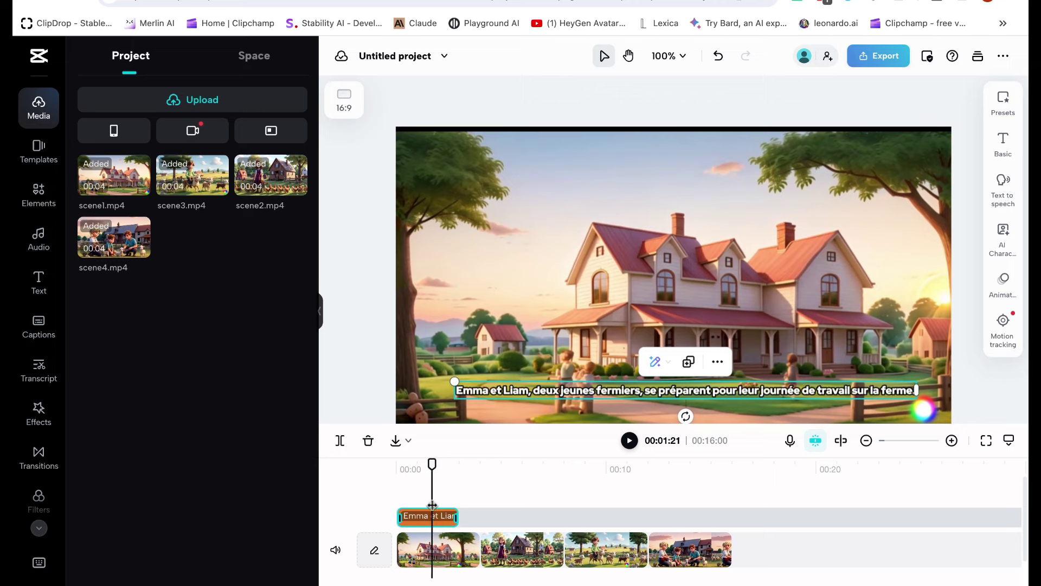
pyautogui.click(502, 494)
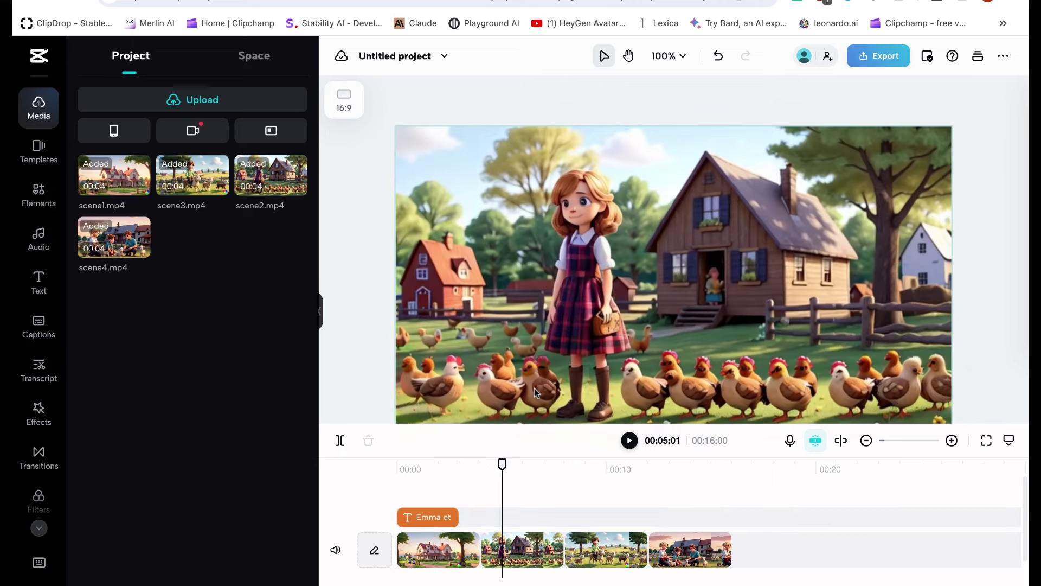
pyautogui.moveTo(502, 465); pyautogui.dragTo(426, 465)
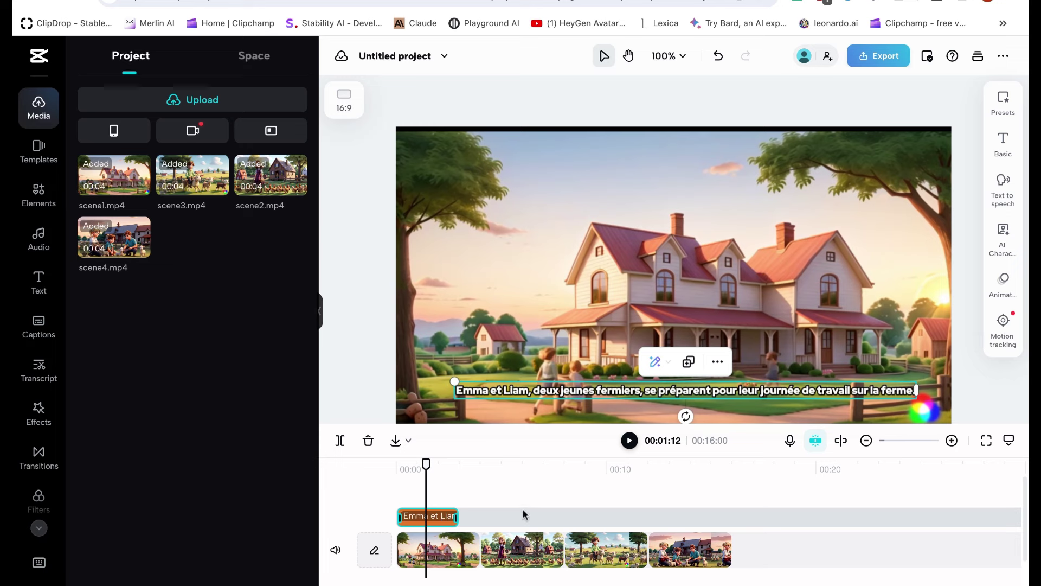
pyautogui.hotkey('ctrl', 'v')
pyautogui.moveTo(464, 521); pyautogui.dragTo(496, 545)
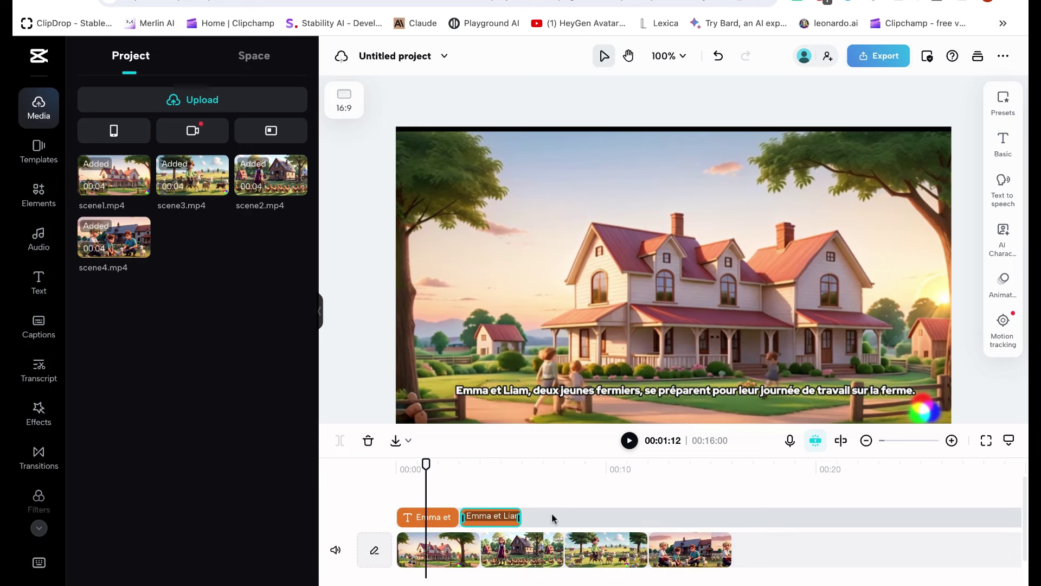
pyautogui.hotkey('ctrl', 'v')
pyautogui.moveTo(454, 514); pyautogui.dragTo(564, 537)
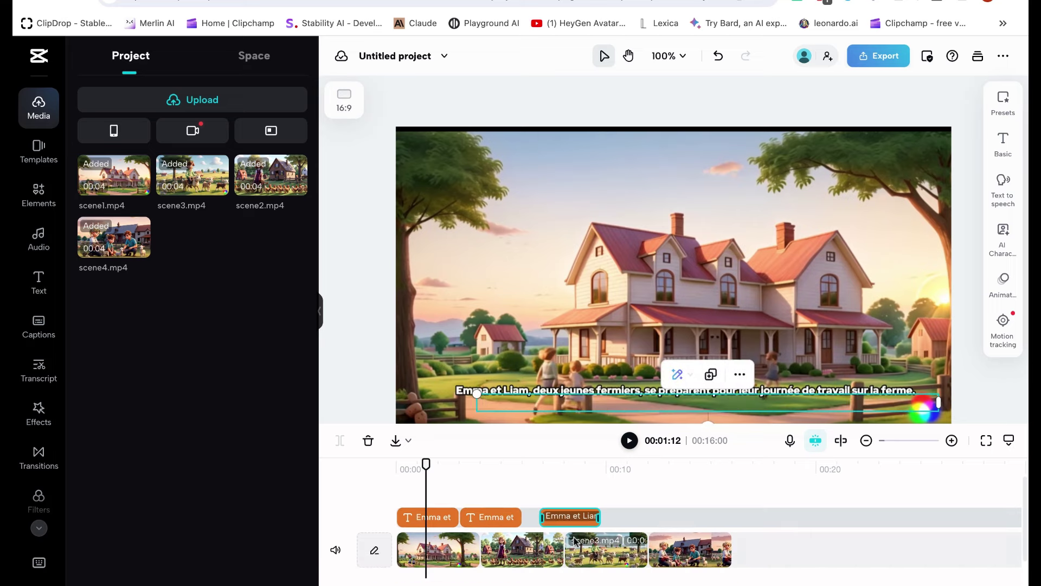
pyautogui.hotkey('ctrl', 'v')
pyautogui.moveTo(465, 521); pyautogui.dragTo(651, 537)
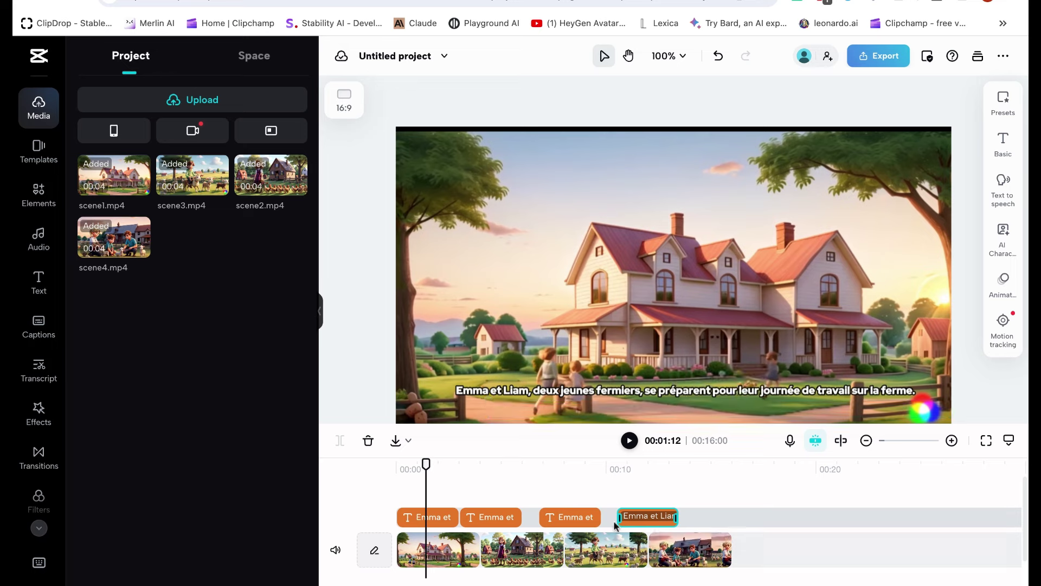
# - Align the four sentences with their scene clips on a single text track, extending the second back to the start of scene2.mp4
pyautogui.click(496, 524)
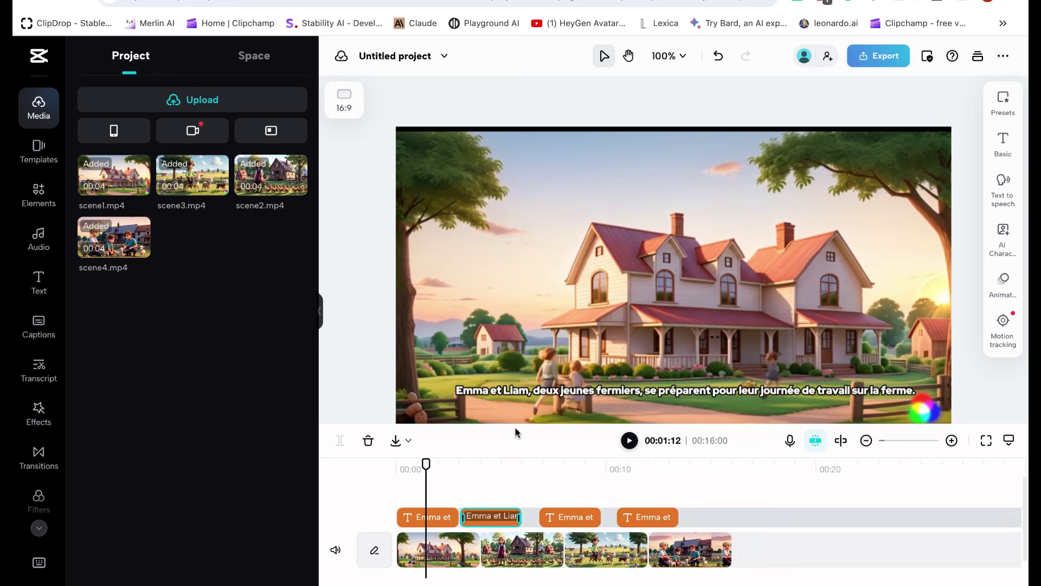
pyautogui.click(537, 391)
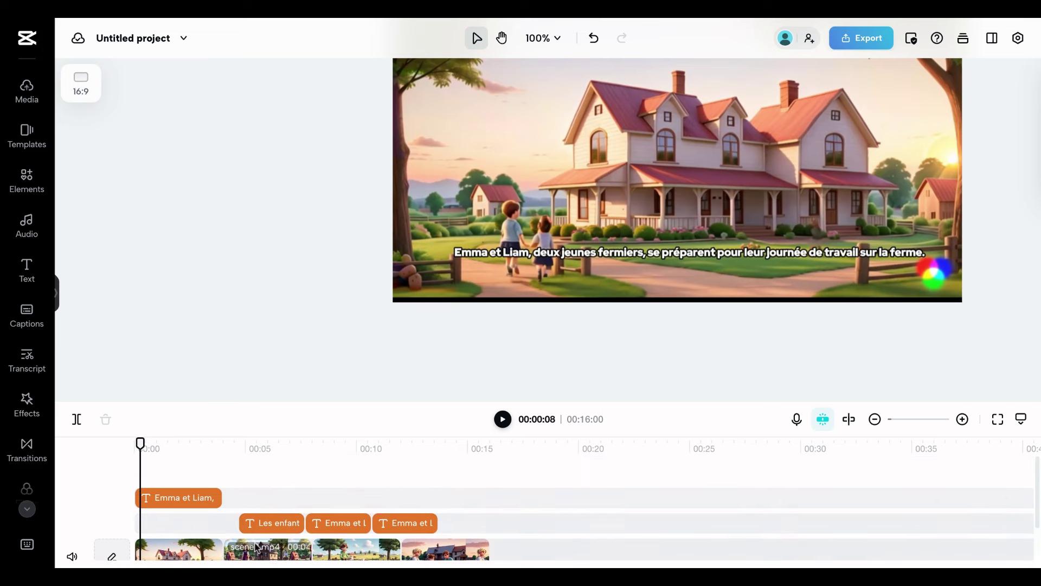
pyautogui.click(227, 510)
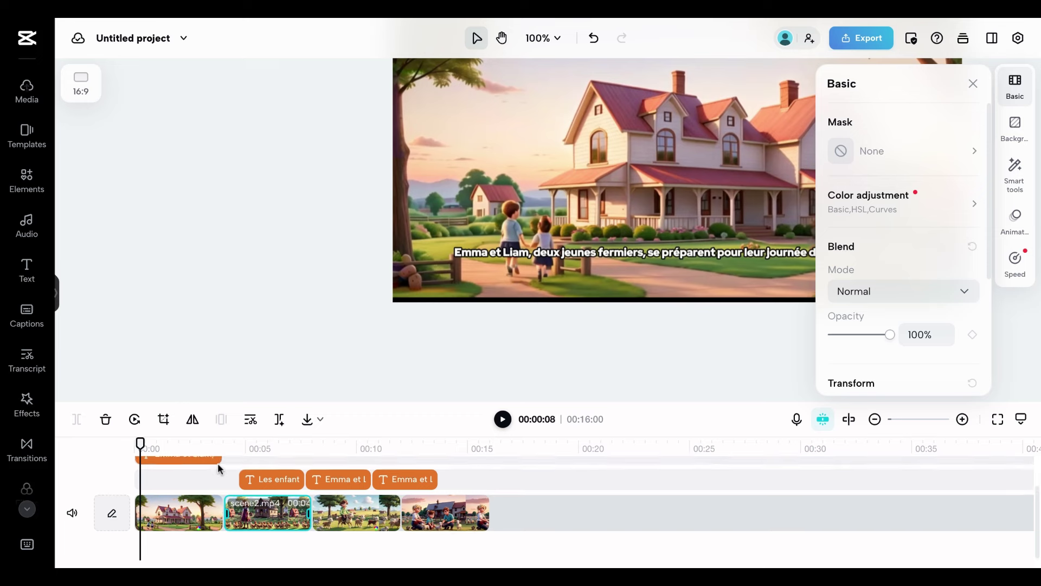
pyautogui.click(251, 523)
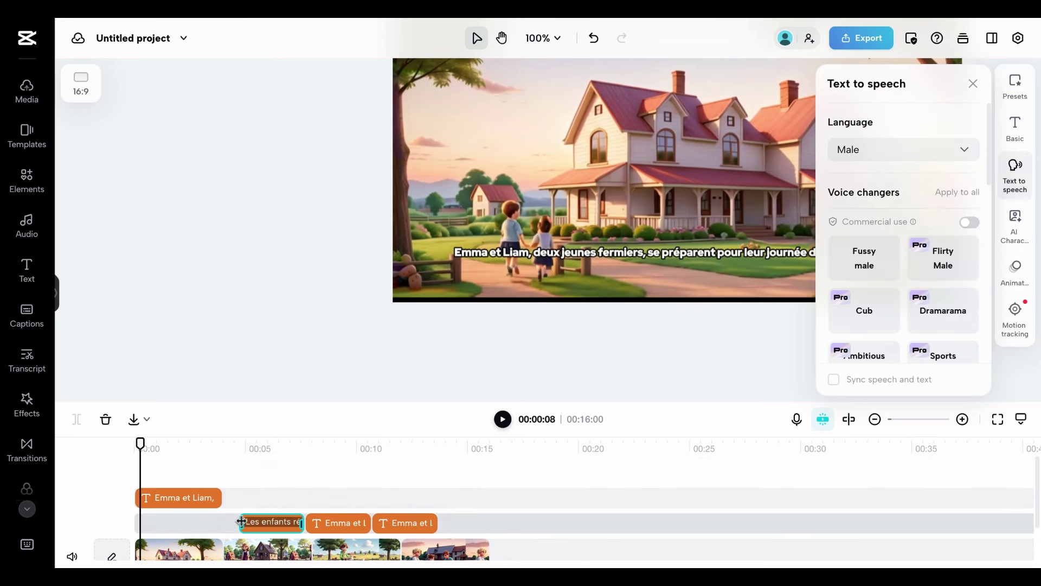
pyautogui.moveTo(240, 521); pyautogui.dragTo(220, 521)
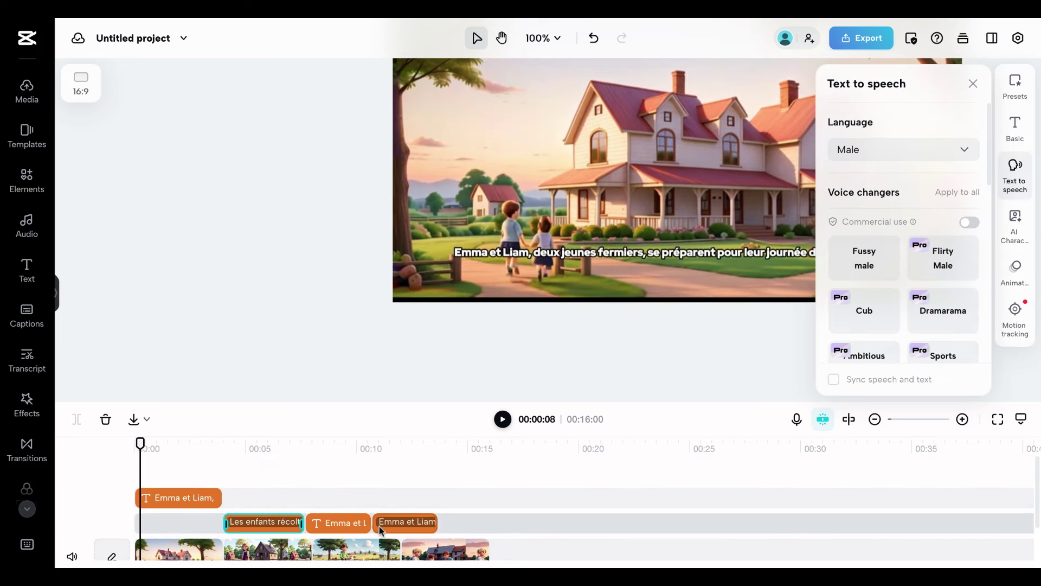
pyautogui.moveTo(379, 525); pyautogui.dragTo(488, 522)
pyautogui.click(355, 525)
pyautogui.moveTo(358, 524); pyautogui.dragTo(398, 526)
pyautogui.moveTo(182, 486); pyautogui.dragTo(174, 519)
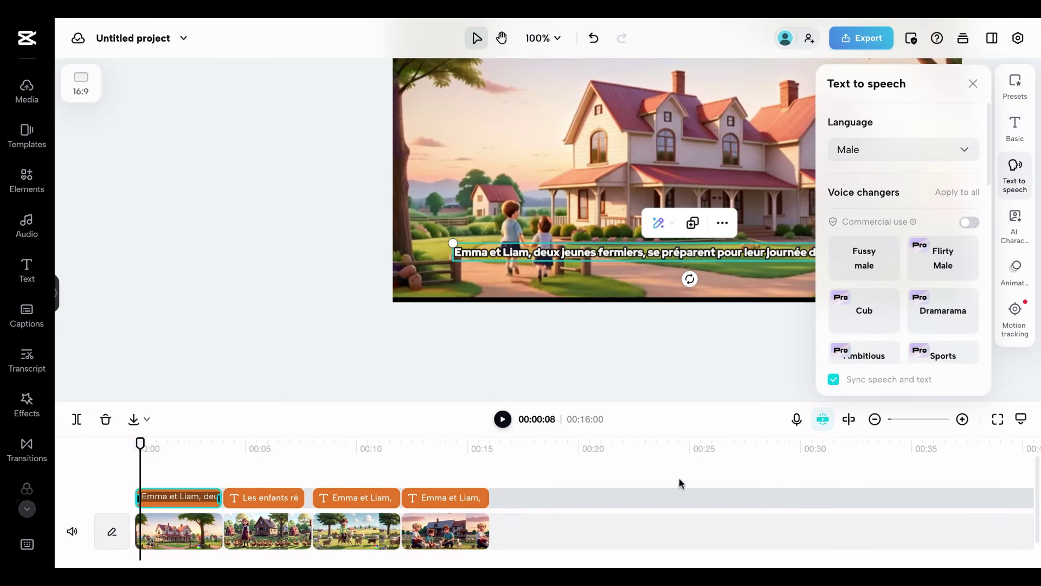
# - Replace the first scene's sentence with "Emma et Liam jouent avec des agneaux sous le regard attentif de leur chien, Rex."
pyautogui.click(245, 497)
pyautogui.click(352, 497)
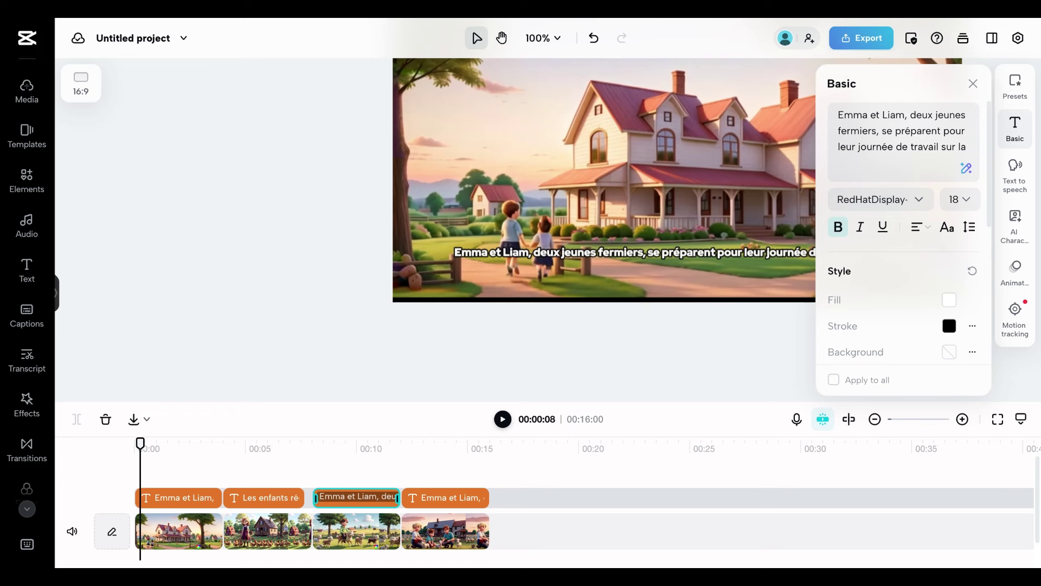
pyautogui.click(551, 259)
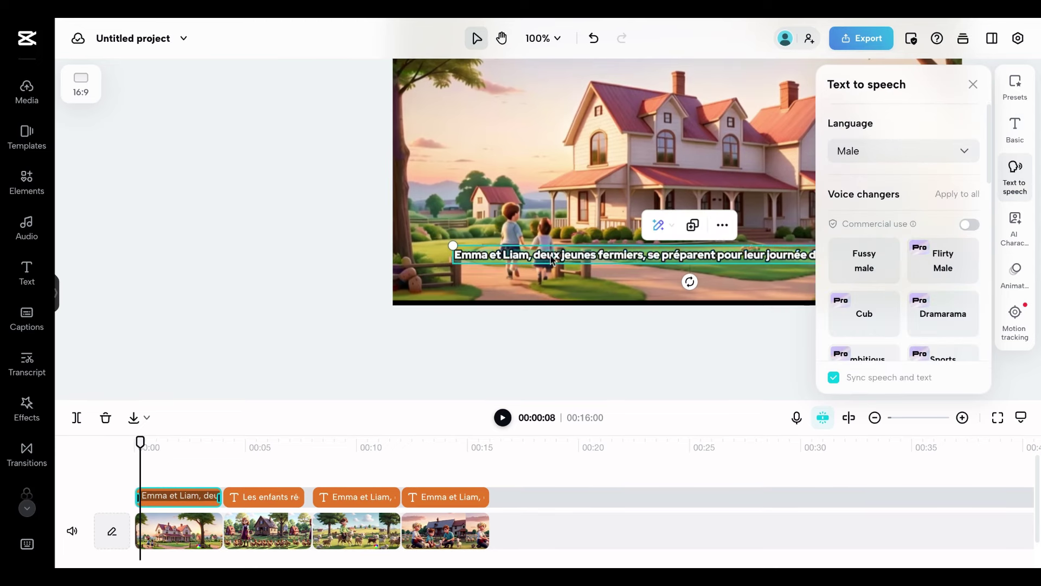
pyautogui.click(973, 85)
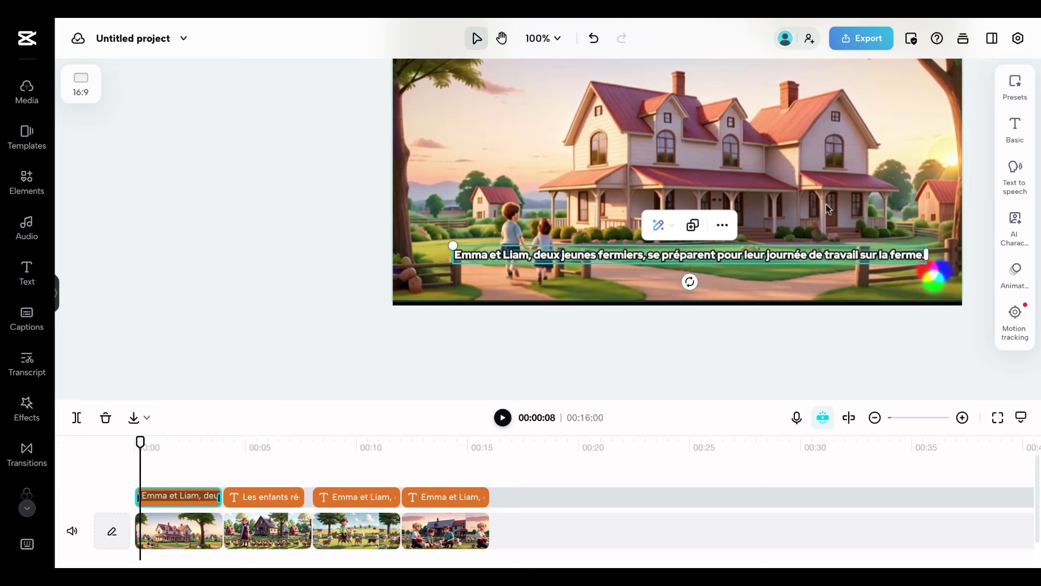
pyautogui.hotkey('ctrl', 'a')
pyautogui.write('Emma et Liam jouent avec des agneaux sous le regard attentif de leur chien, Rex.')
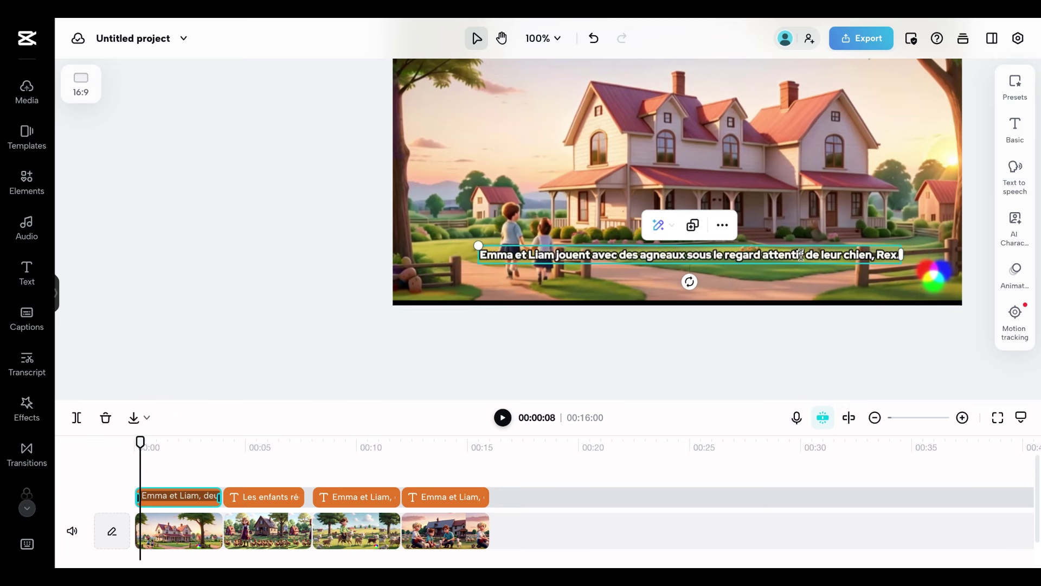
# - Replace the third scene's sentence with "Emma et Liam jouent avec des agneaux sous le regard attentif de leur chien, Rex."
pyautogui.moveTo(140, 441); pyautogui.dragTo(288, 457)
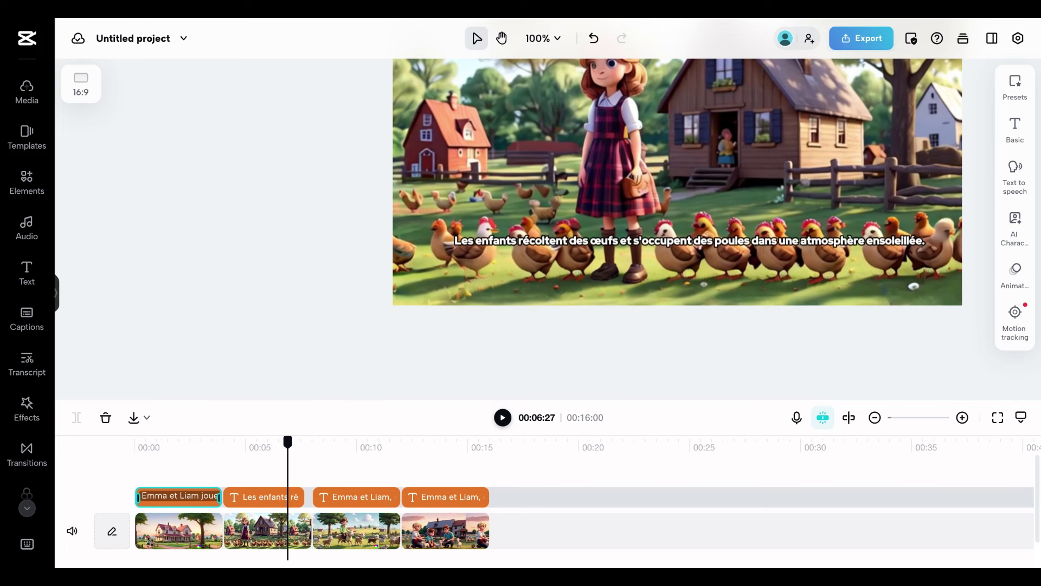
pyautogui.moveTo(287, 458); pyautogui.dragTo(320, 460)
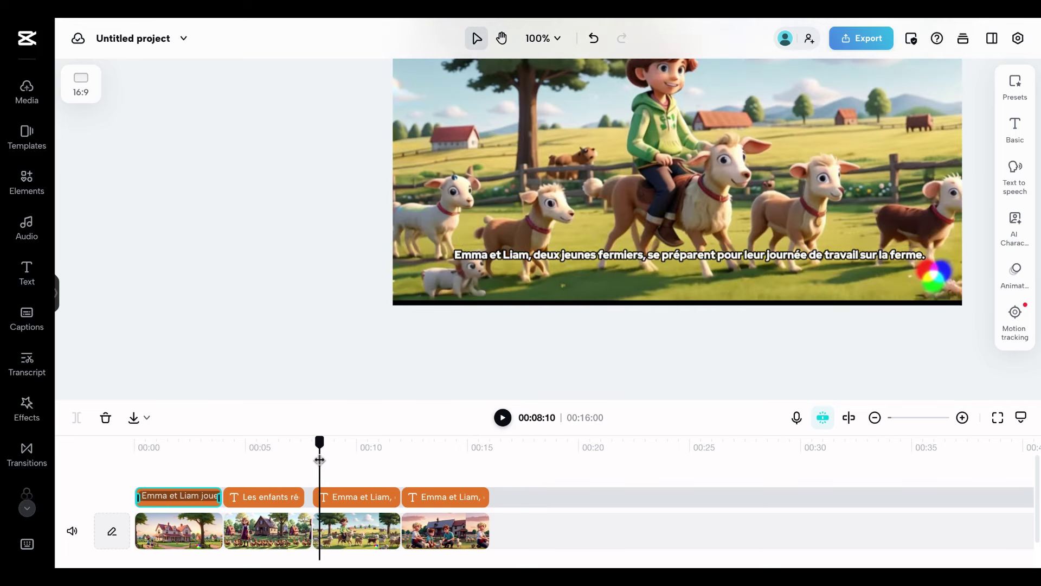
pyautogui.click(549, 252)
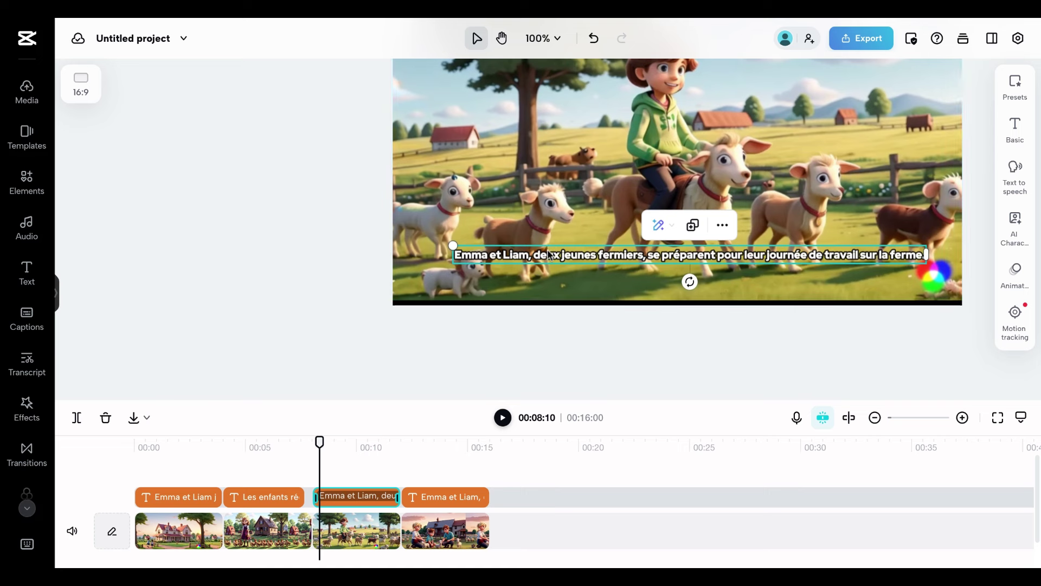
pyautogui.doubleClick(512, 252)
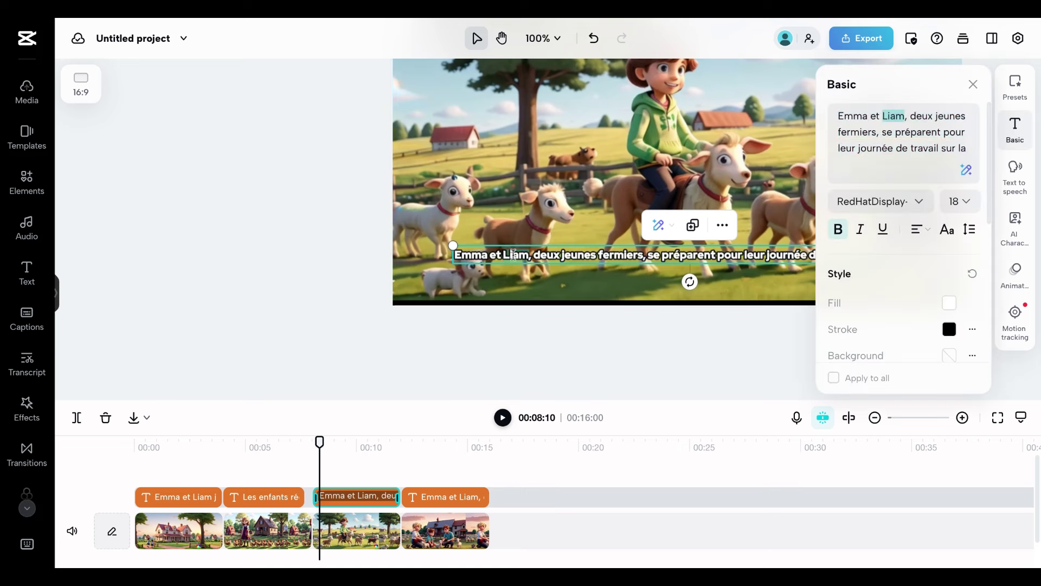
pyautogui.press('BackSpace')
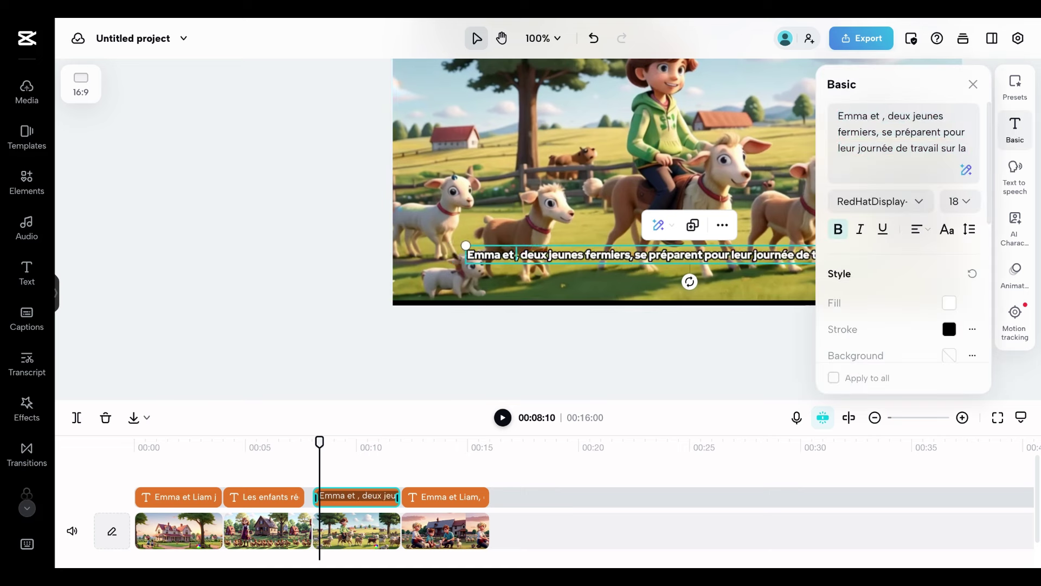
pyautogui.tripleClick(923, 117)
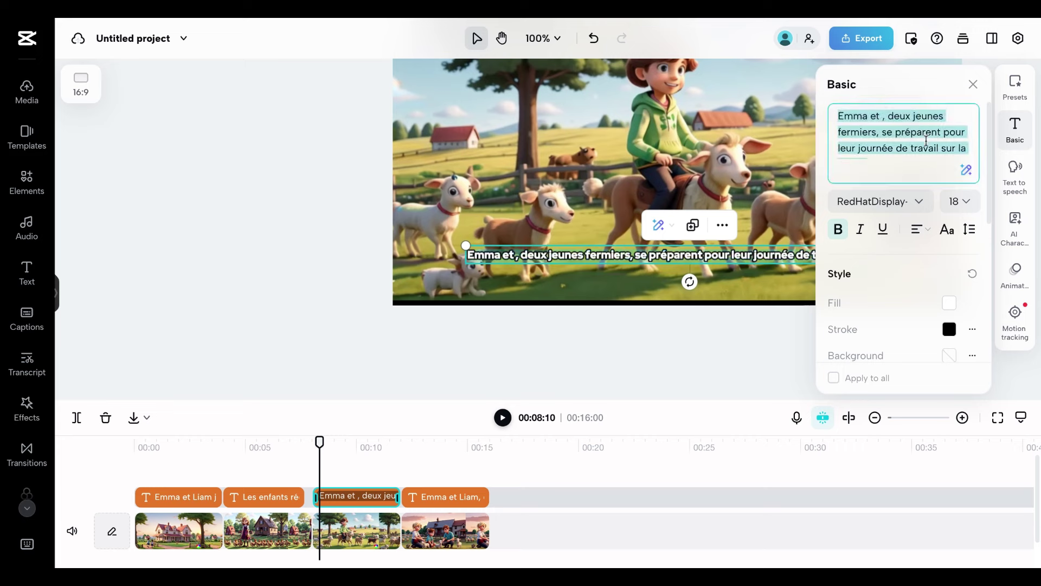
pyautogui.write('Emma et Liam jouent avec des agneaux sous le regard attentif de leur chien, Rex.')
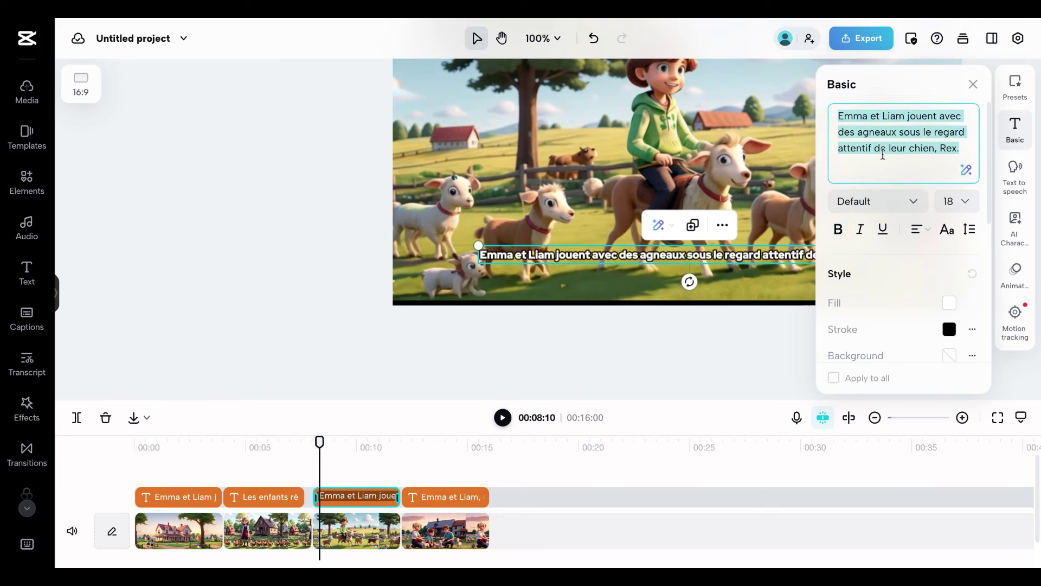
# - Reword the beginning of the third scene's sentence to "Emma joue avec des agneaux" and close the text settings
pyautogui.click(582, 254)
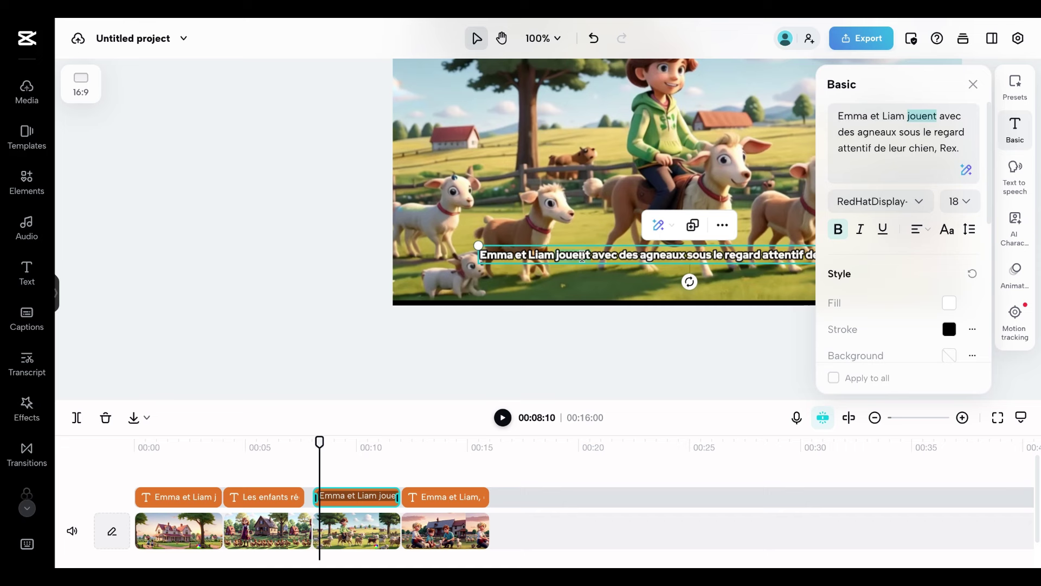
pyautogui.doubleClick(888, 117)
pyautogui.press('BackSpace')
pyautogui.press('BackSpace')
pyautogui.press('BackSpace')
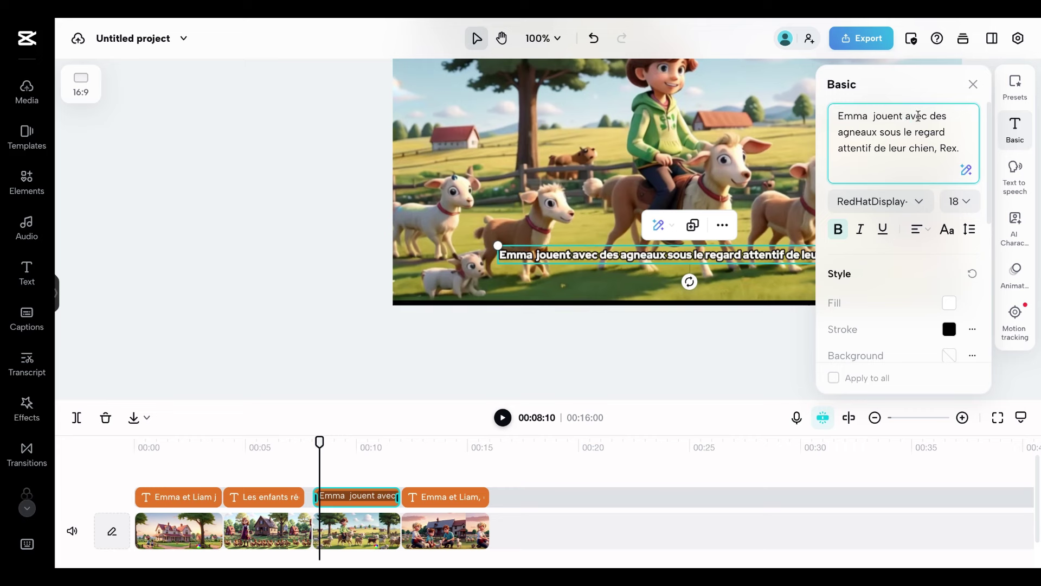
pyautogui.press('BackSpace')
pyautogui.press('BackSpace')
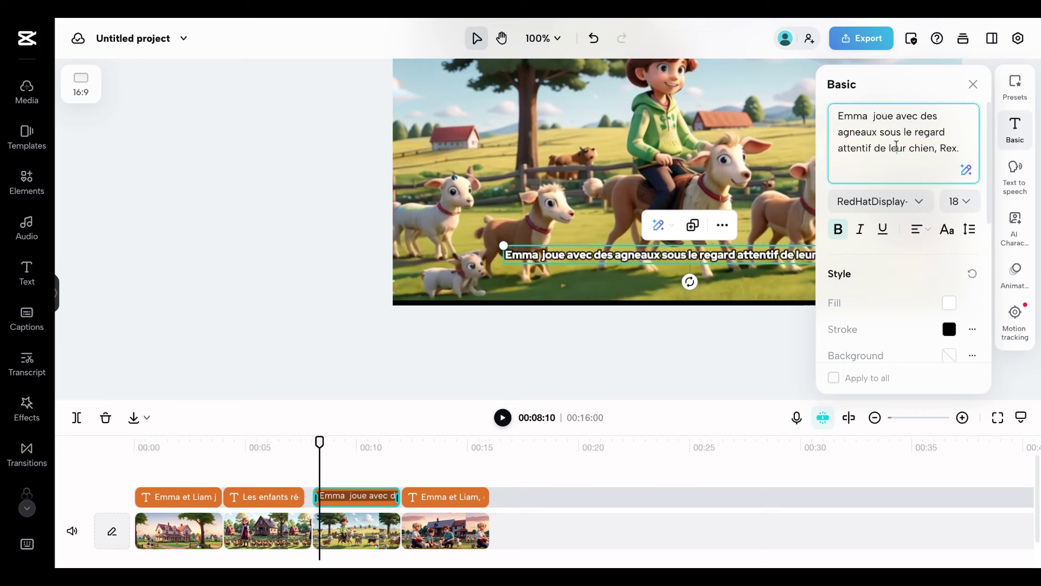
pyautogui.scroll(-2, 890, 158)
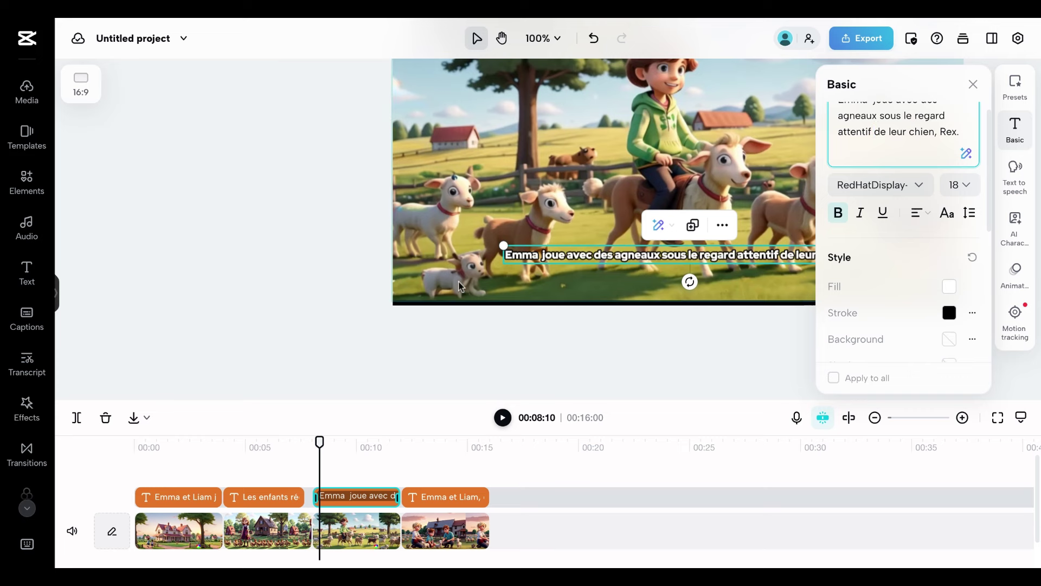
pyautogui.click(973, 86)
# - Replace the fourth scene's sentence with "Sous un coucher de soleil, les enfants soignent un agneau avec l'aide d'un vétérinaire, entourés d'animaux paisibles."
pyautogui.click(448, 506)
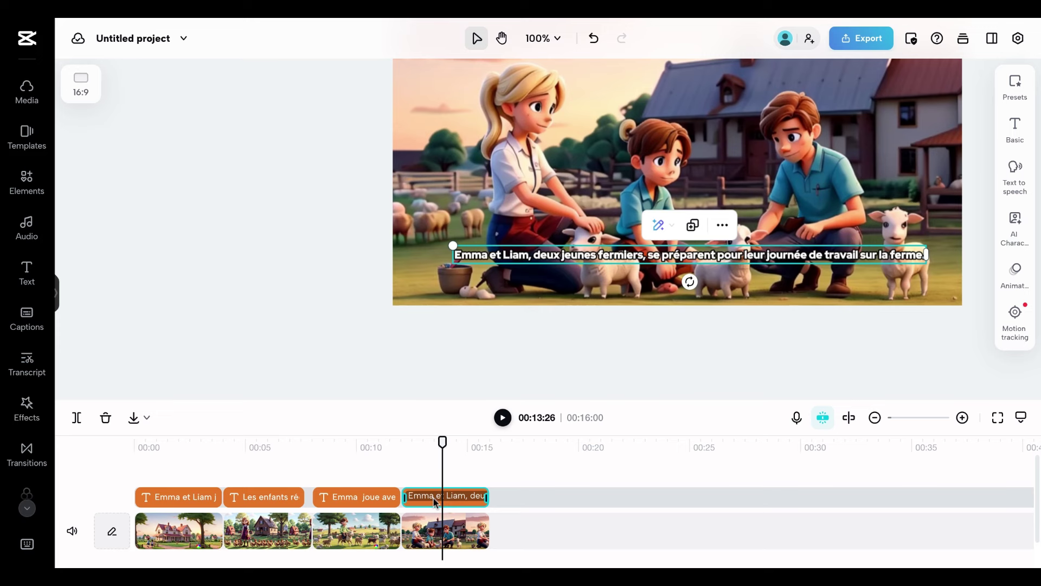
pyautogui.click(1015, 130)
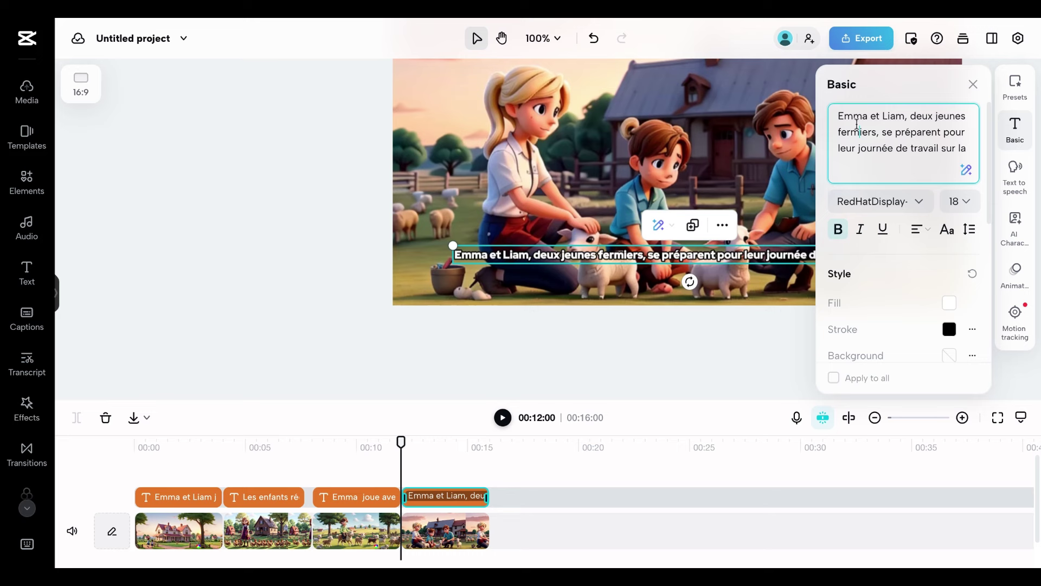
pyautogui.moveTo(835, 116); pyautogui.dragTo(994, 169)
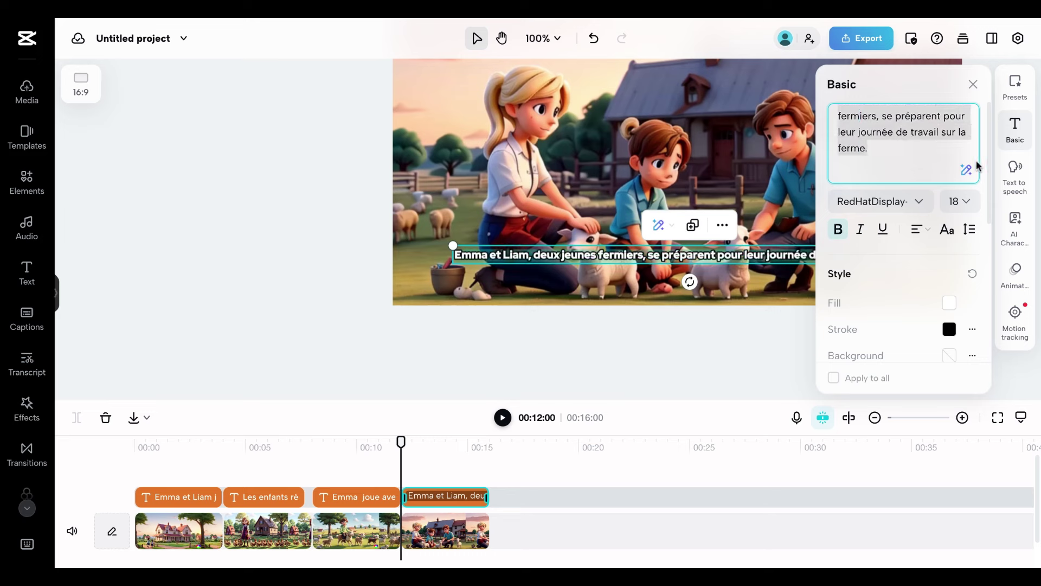
pyautogui.write("Sous un coucher de soleil, les enfants soignent un agneau avec l'aide d'un vétérinaire, entourés d'animaux paisibles.")
pyautogui.scroll(3, 870, 149)
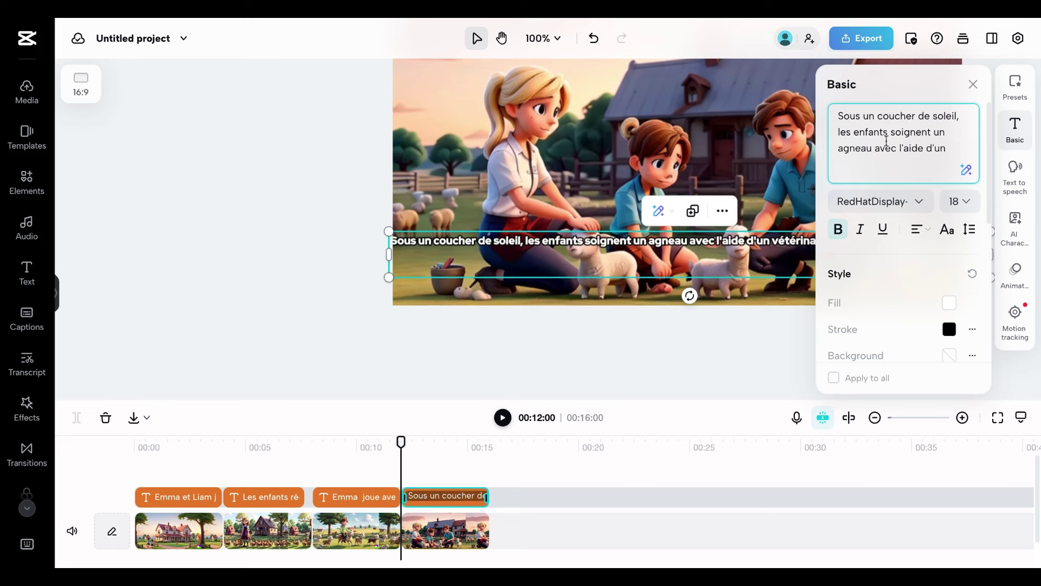
# - Shorten the fourth scene's sentence to end at "vétérinaire" by removing ", entourés d'animaux paisibles.", and close the text settings
pyautogui.scroll(-3, 886, 141)
pyautogui.scroll(3, 891, 143)
pyautogui.scroll(-3, 928, 135)
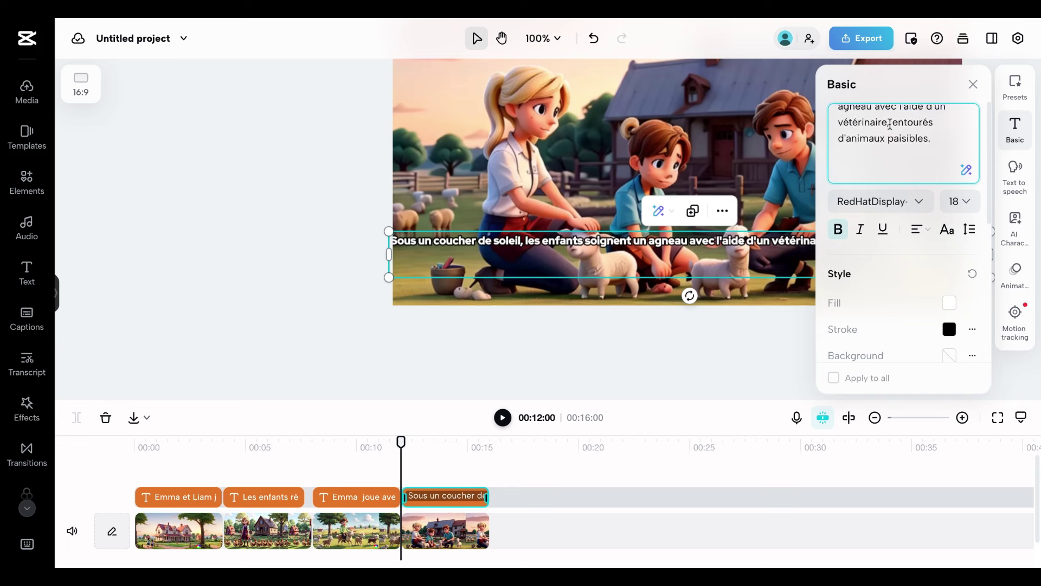
pyautogui.moveTo(886, 122); pyautogui.dragTo(945, 150)
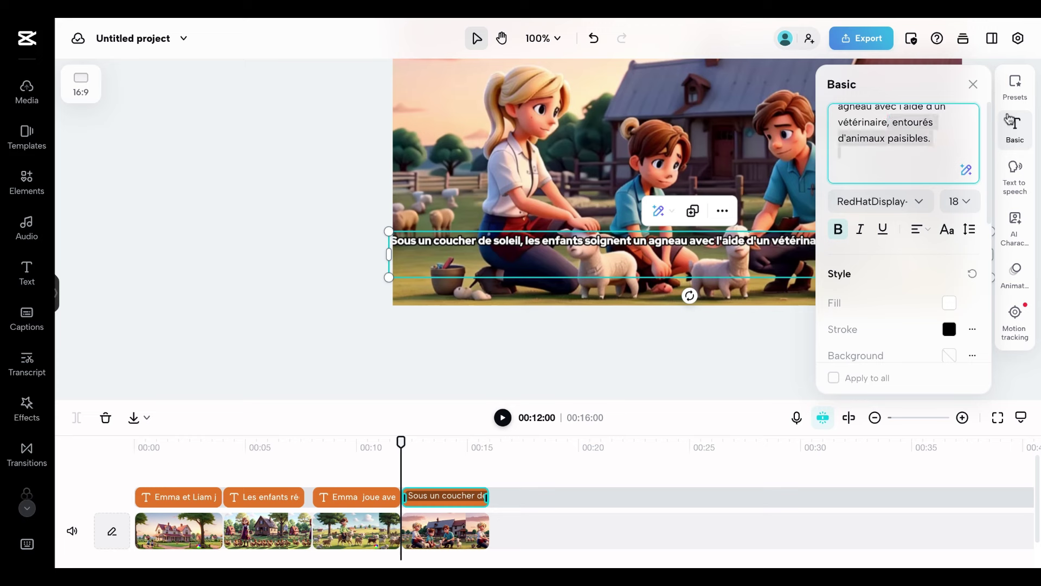
pyautogui.press('BackSpace')
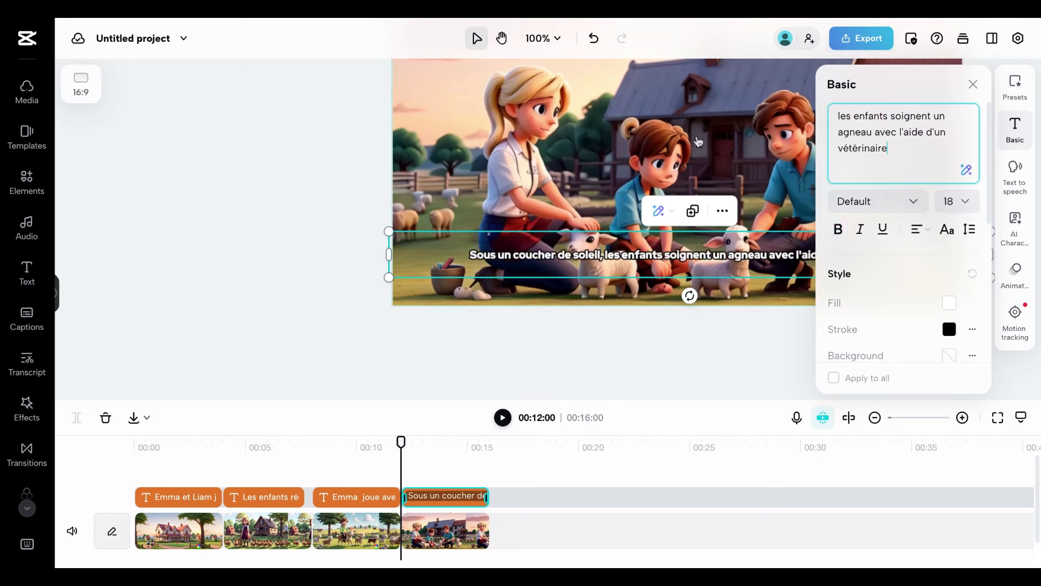
pyautogui.click(974, 84)
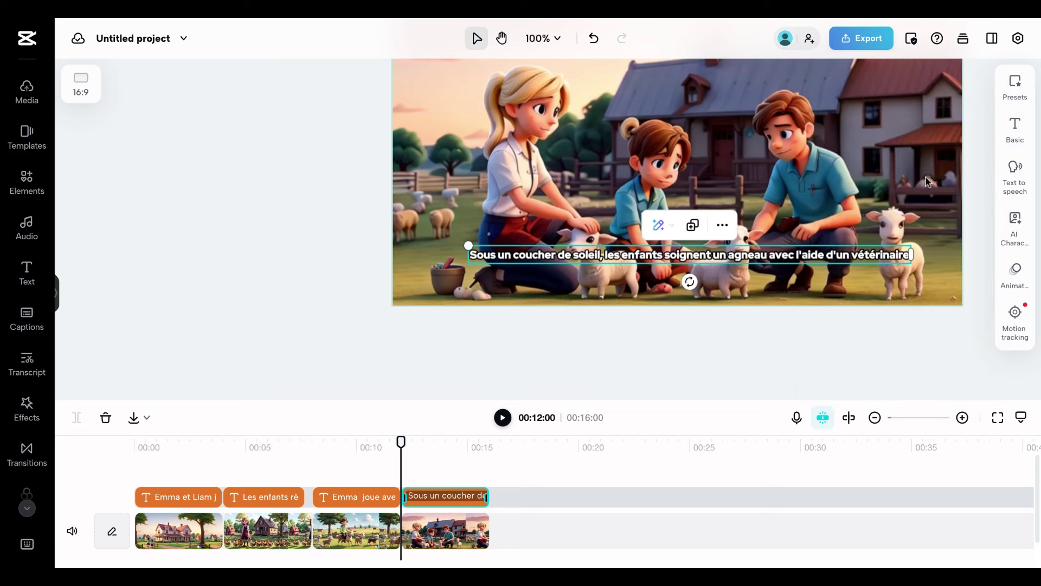
# - Generate French text-to-speech for the fourth scene's sentence with the Voix féminine voice and speech and text synced
pyautogui.moveTo(402, 441); pyautogui.dragTo(149, 441)
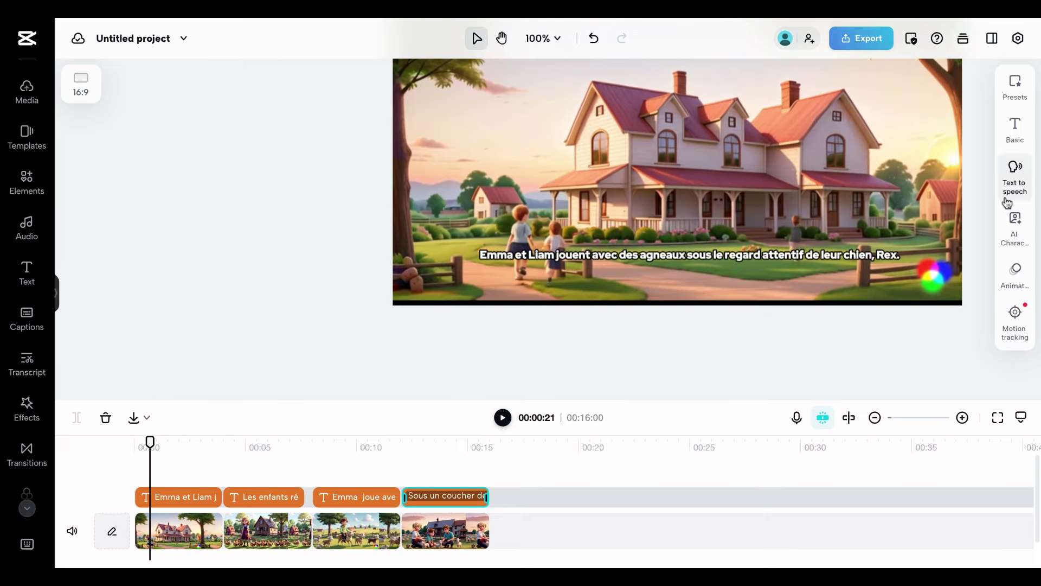
pyautogui.click(1021, 182)
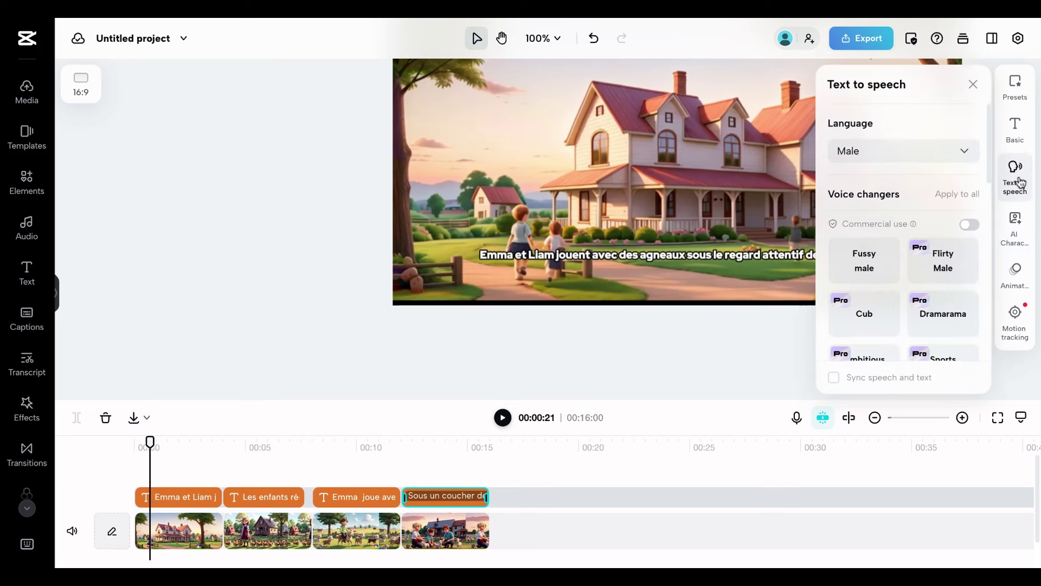
pyautogui.click(963, 157)
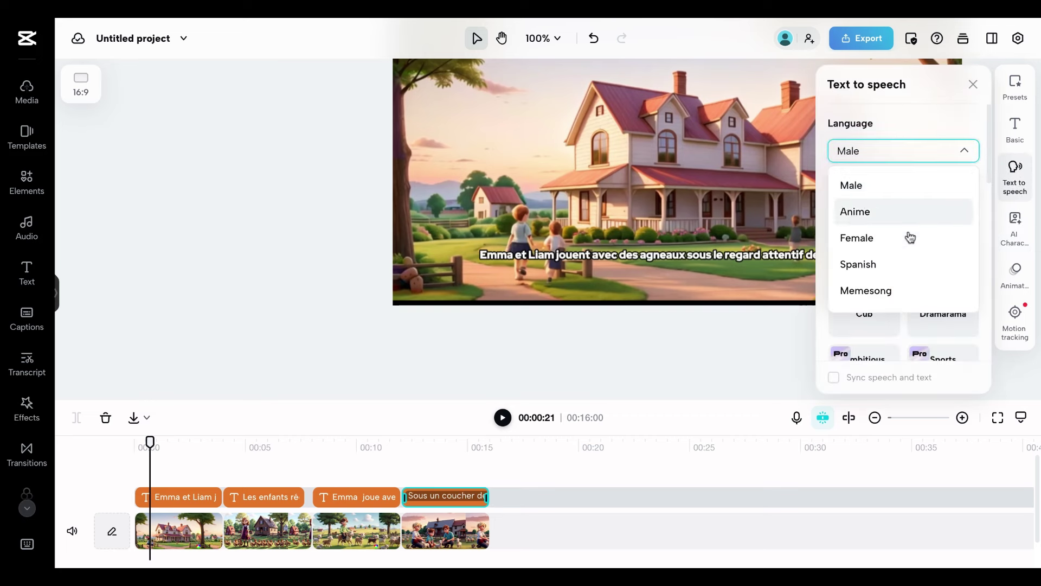
pyautogui.scroll(-3, 906, 235)
pyautogui.click(877, 266)
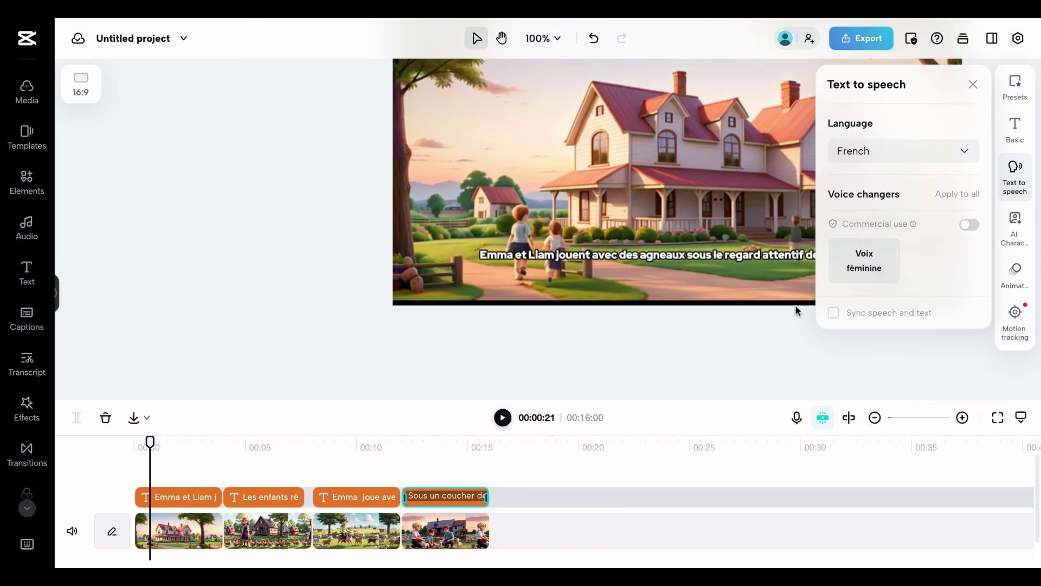
pyautogui.click(852, 264)
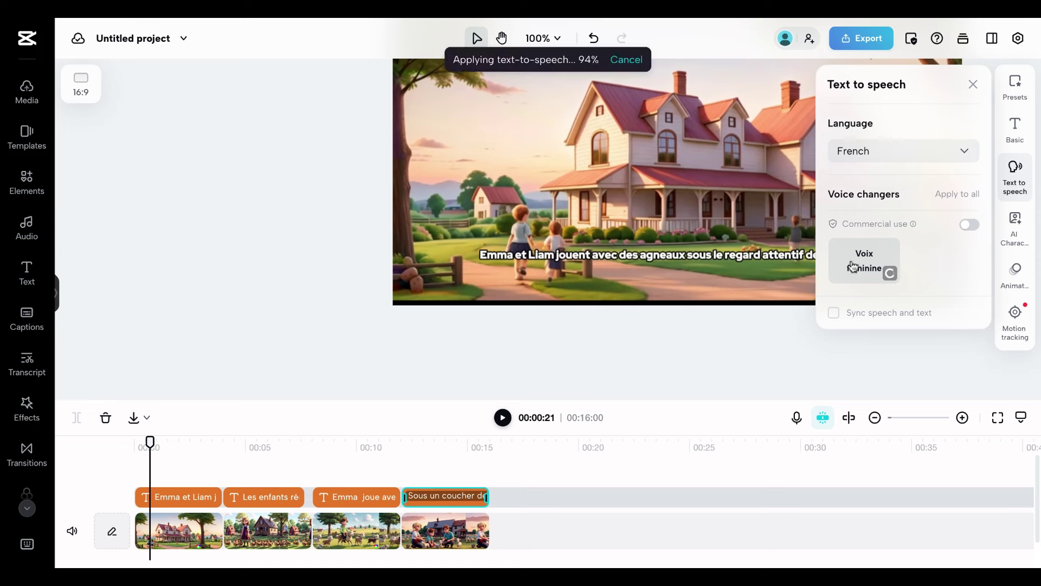
pyautogui.click(835, 313)
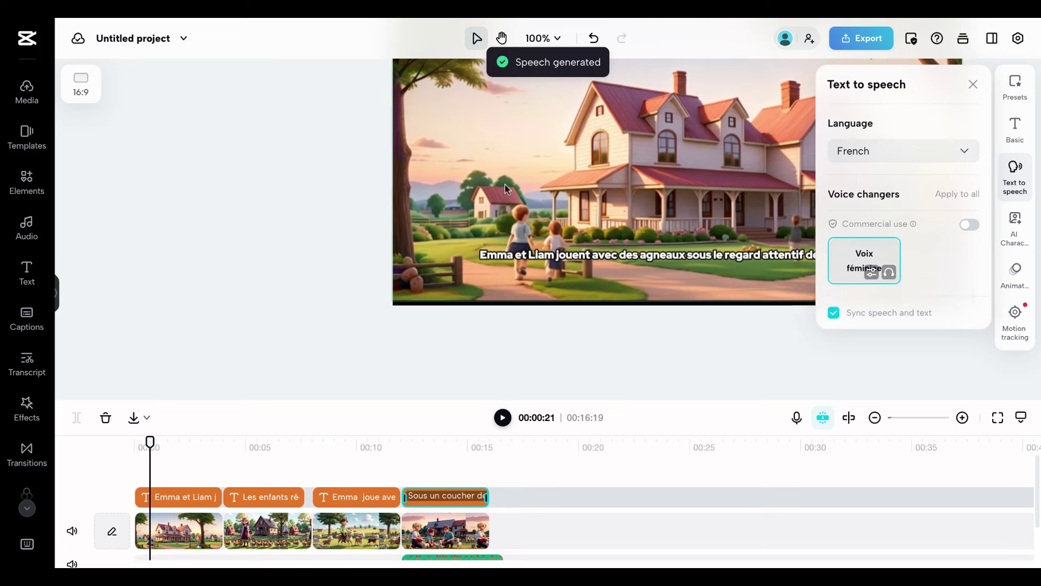
pyautogui.scroll(-2, 493, 380)
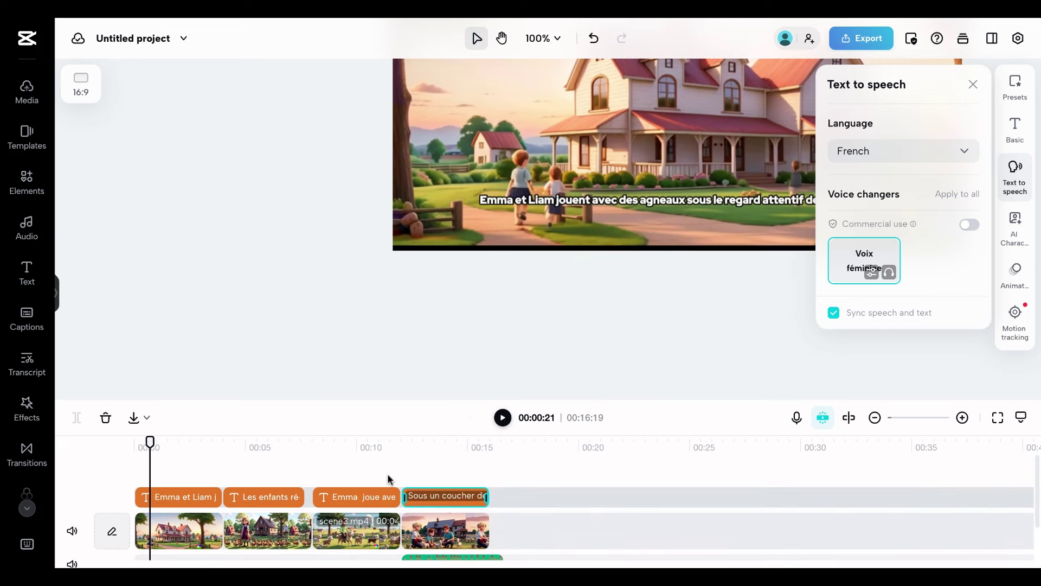
# - Generate speech for the first scene's sentence with the French Voix féminine voice
pyautogui.moveTo(148, 440)
pyautogui.mouseDown()
pyautogui.moveTo(251, 440)
pyautogui.moveTo(164, 440)
pyautogui.mouseUp()
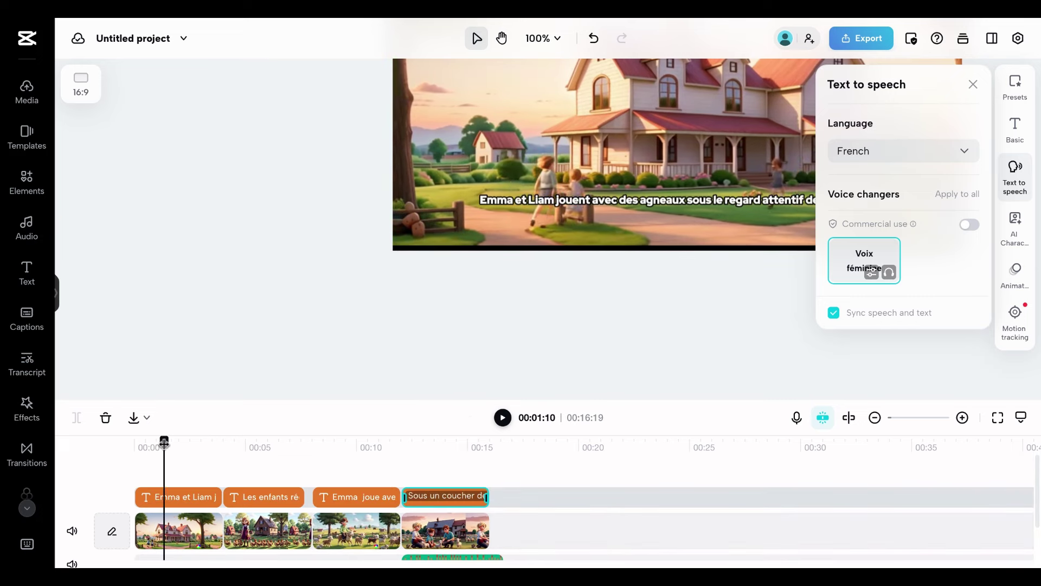
pyautogui.click(187, 503)
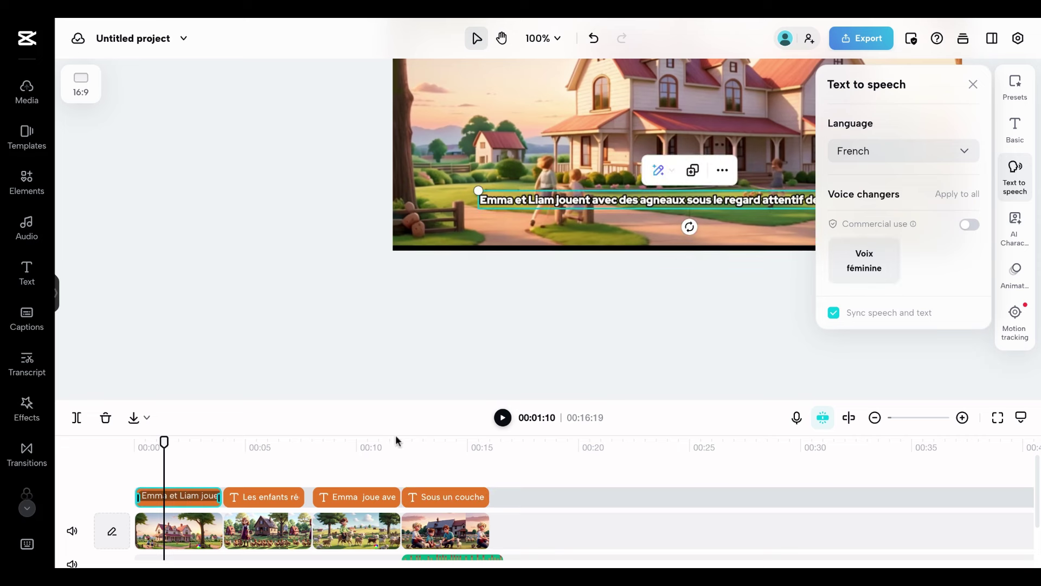
pyautogui.click(865, 261)
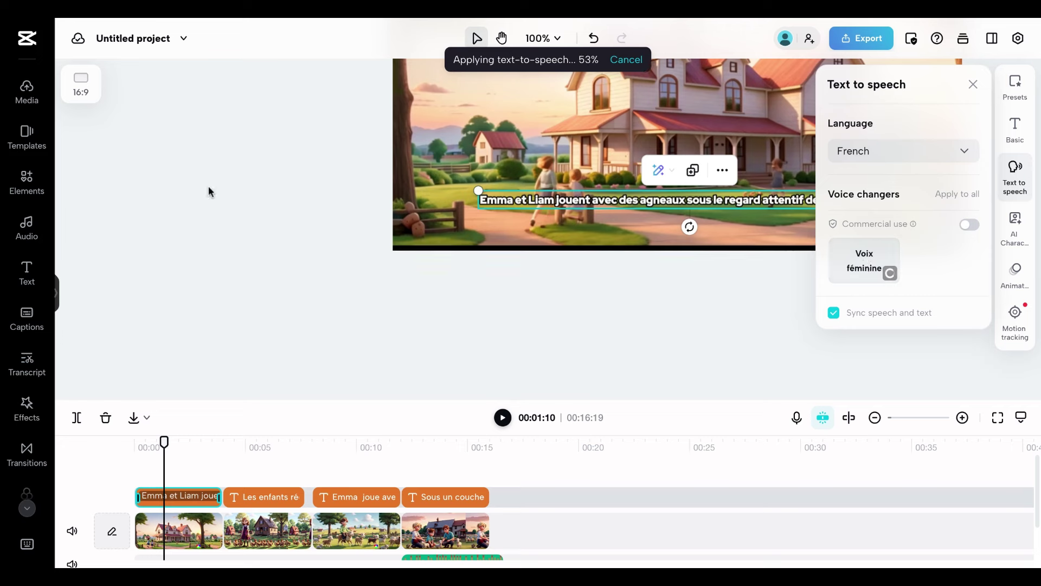
pyautogui.scroll(-2, 208, 184)
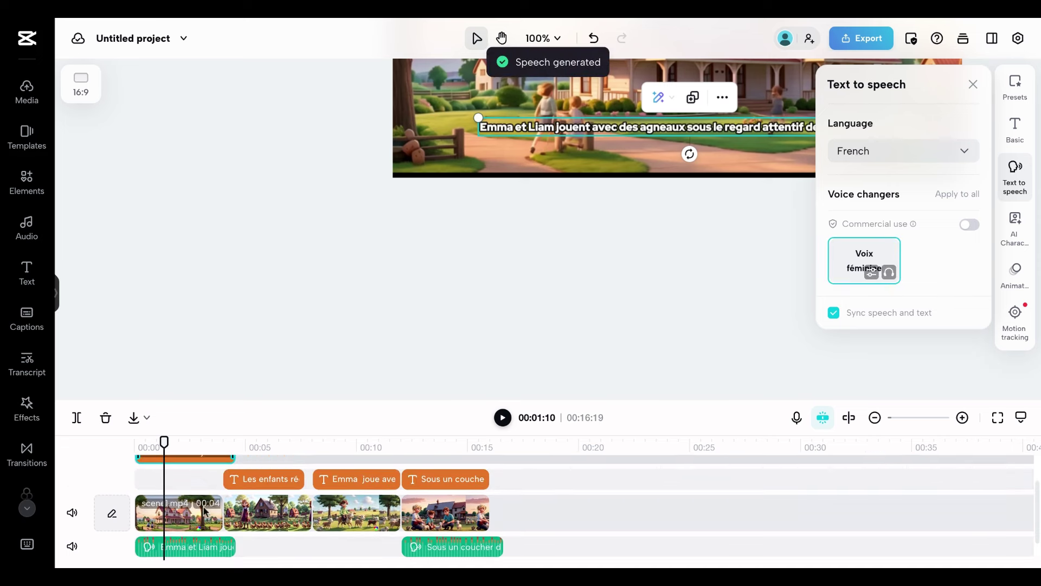
pyautogui.scroll(2, 215, 532)
pyautogui.scroll(-3, 231, 500)
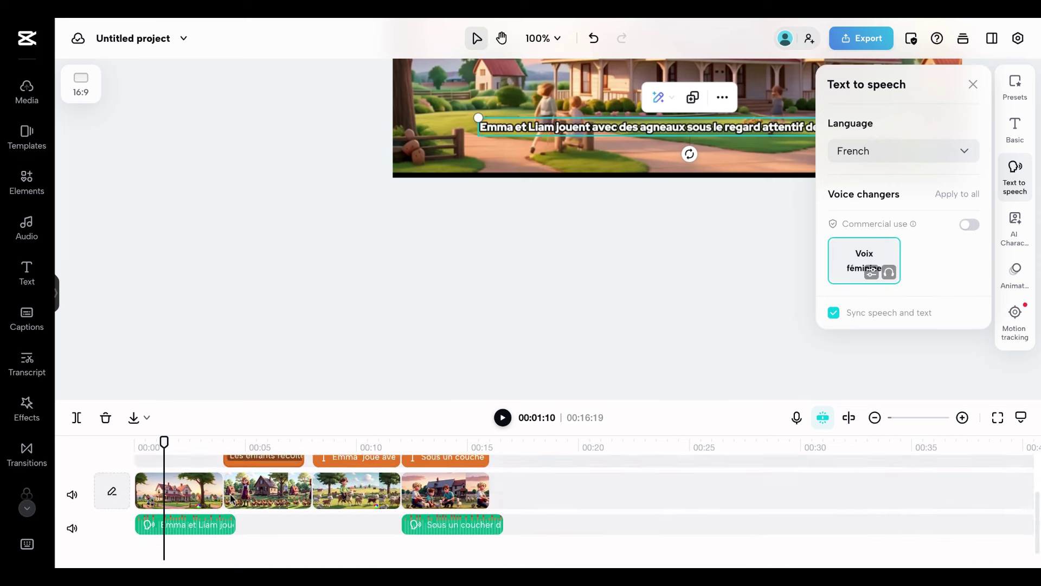
pyautogui.scroll(2, 232, 498)
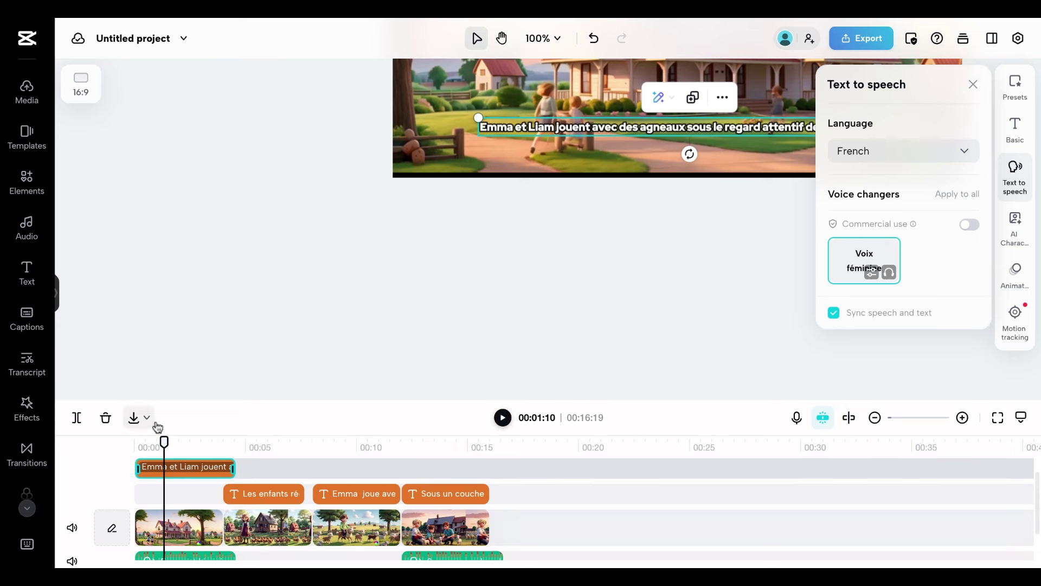
# - Generate speech for the second scene's sentence with the French Voix féminine voice, syncing speech and text
pyautogui.moveTo(165, 442); pyautogui.dragTo(275, 446)
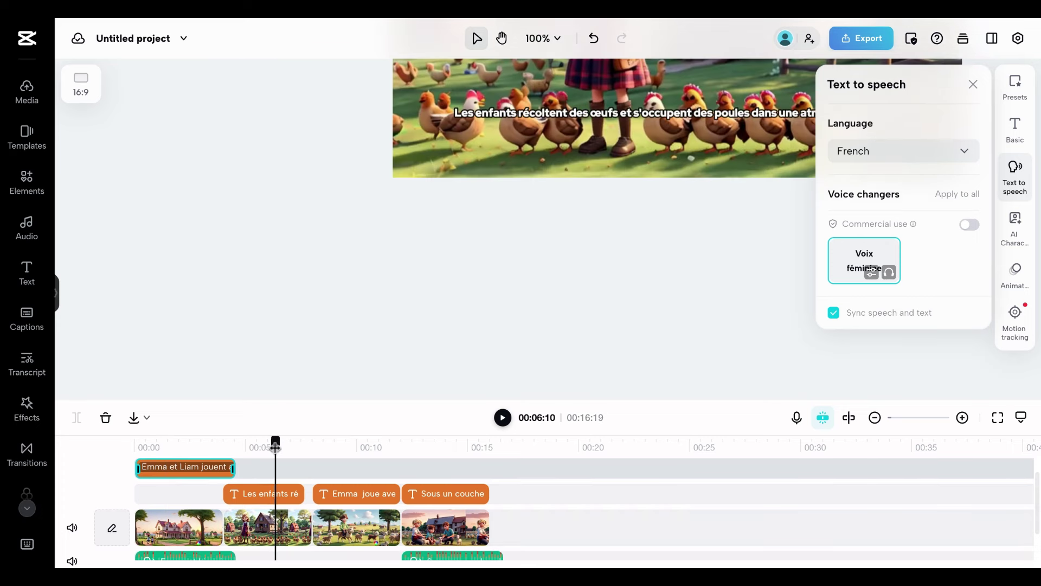
pyautogui.click(254, 495)
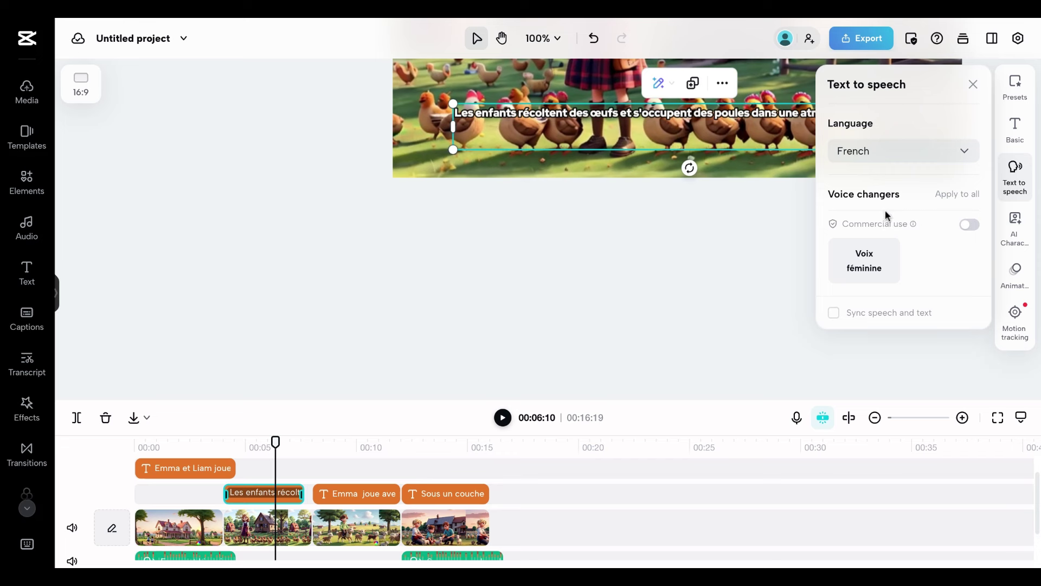
pyautogui.click(834, 314)
pyautogui.click(878, 274)
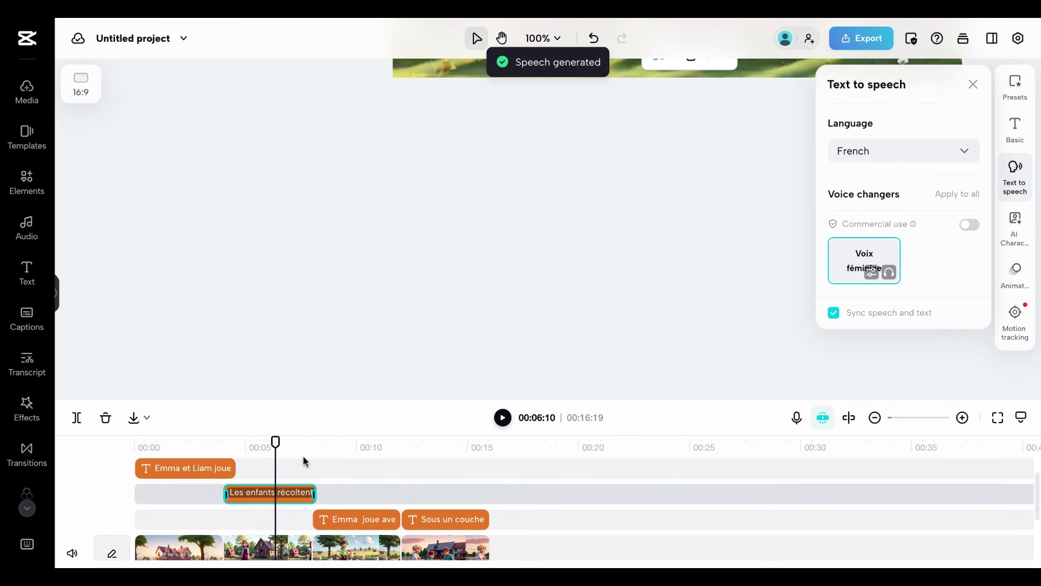
# - Generate French text-to-speech for the third scene's sentence using the Voix féminine voice
pyautogui.moveTo(275, 442); pyautogui.dragTo(342, 462)
pyautogui.click(361, 519)
pyautogui.scroll(-2, 390, 488)
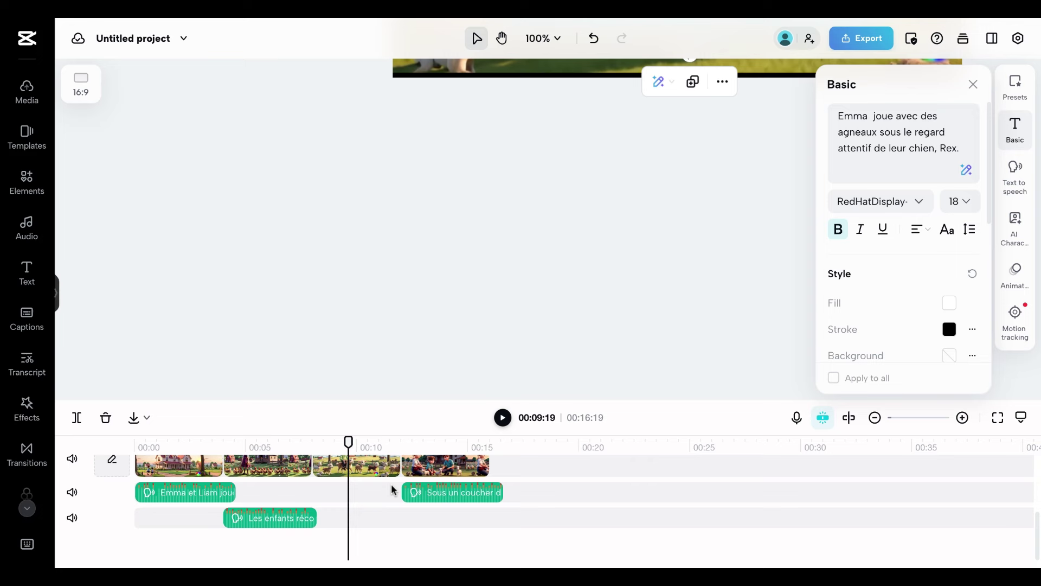
pyautogui.scroll(3, 393, 490)
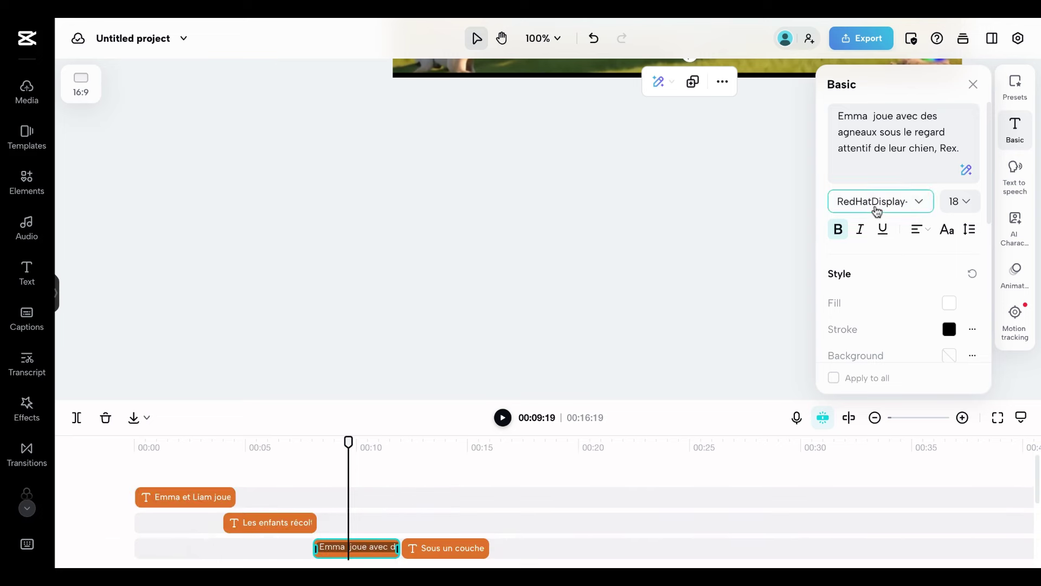
pyautogui.scroll(-2, 864, 323)
pyautogui.scroll(2, 866, 328)
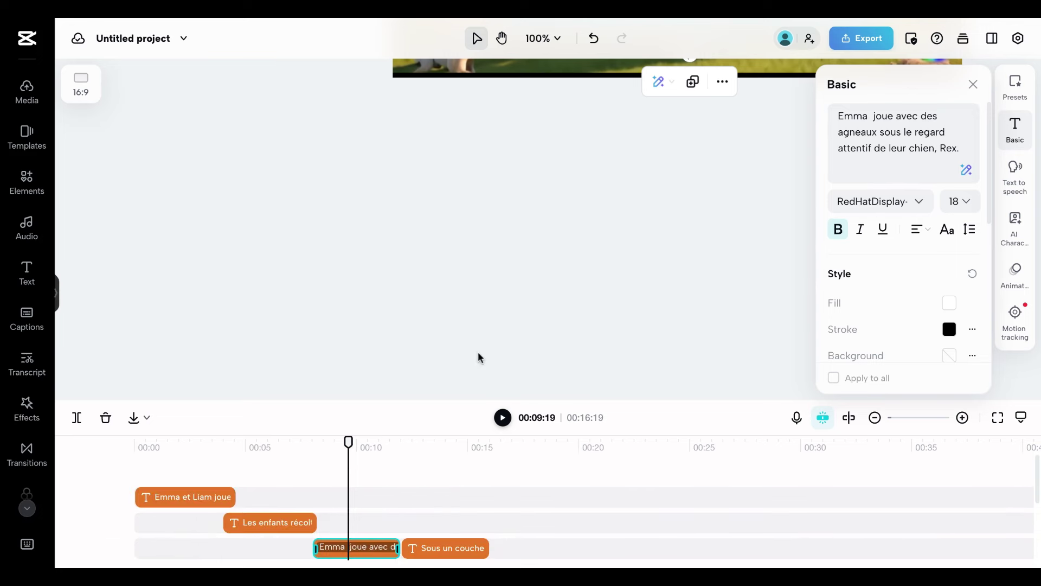
pyautogui.click(1015, 175)
pyautogui.click(963, 154)
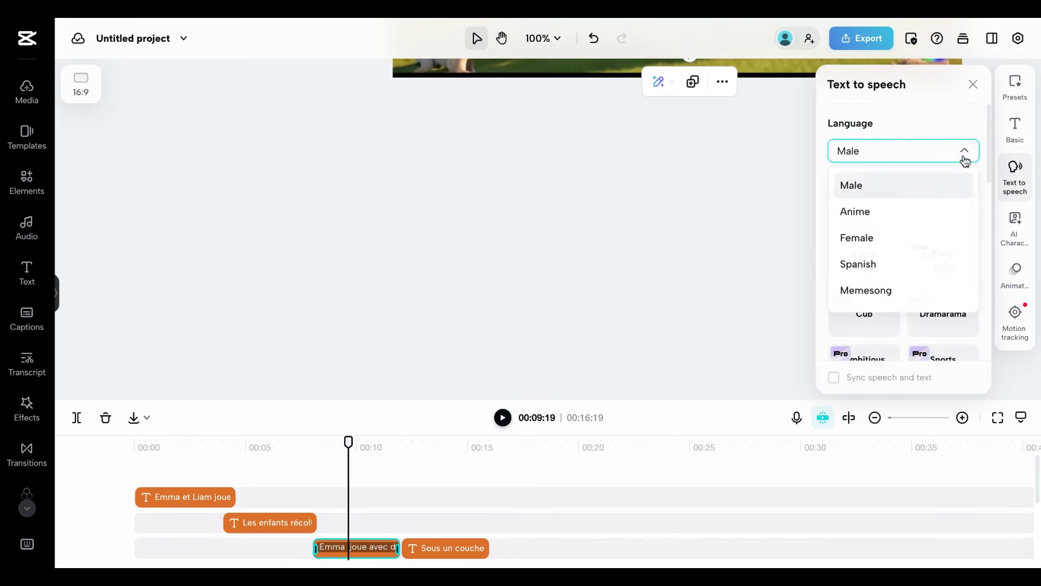
pyautogui.scroll(-3, 897, 232)
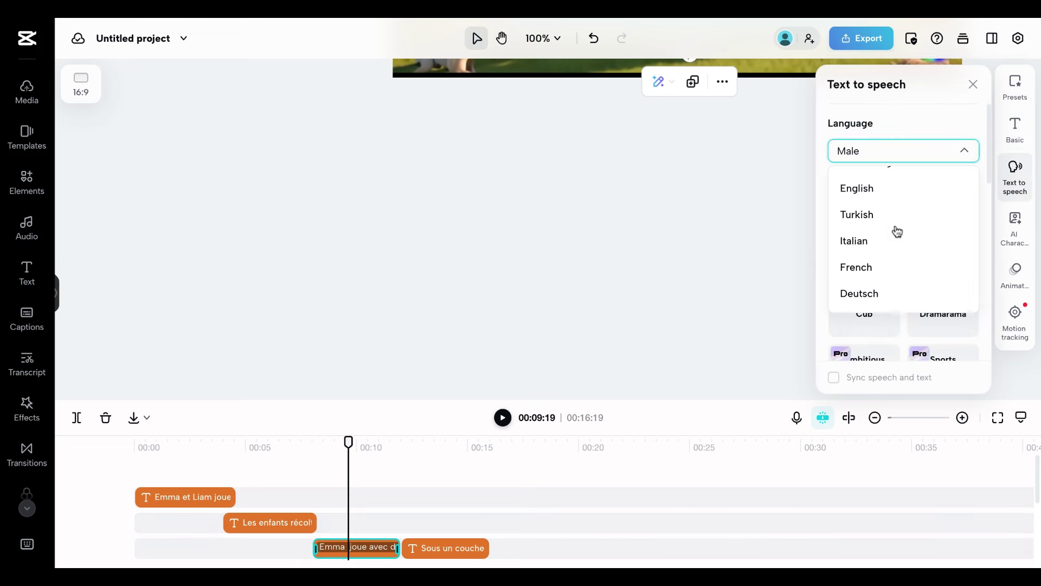
pyautogui.click(878, 271)
pyautogui.click(877, 257)
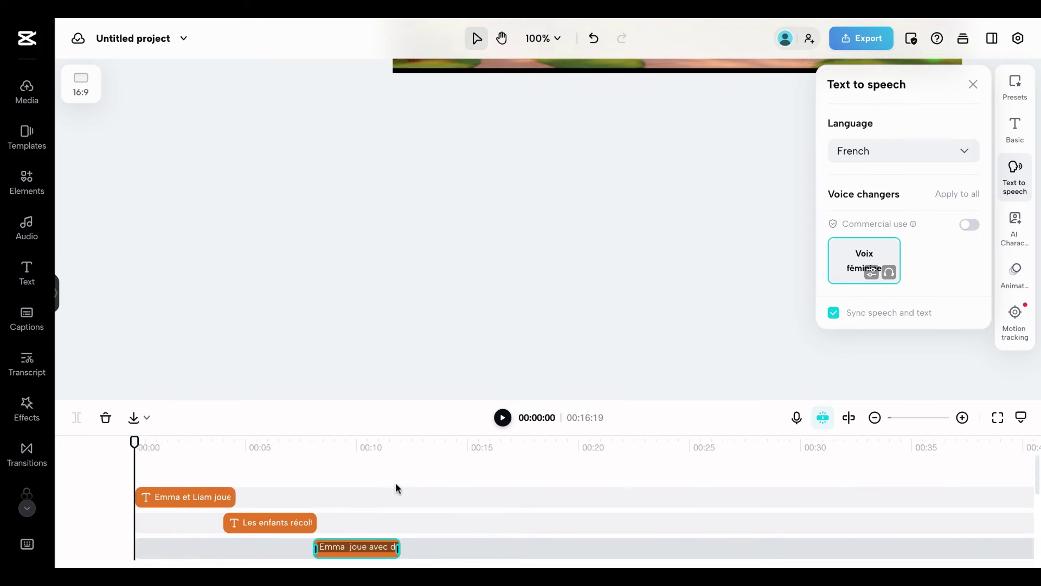
# - Close the text-to-speech settings and enlarge the timeline area to show more of the text and audio tracks
pyautogui.click(976, 83)
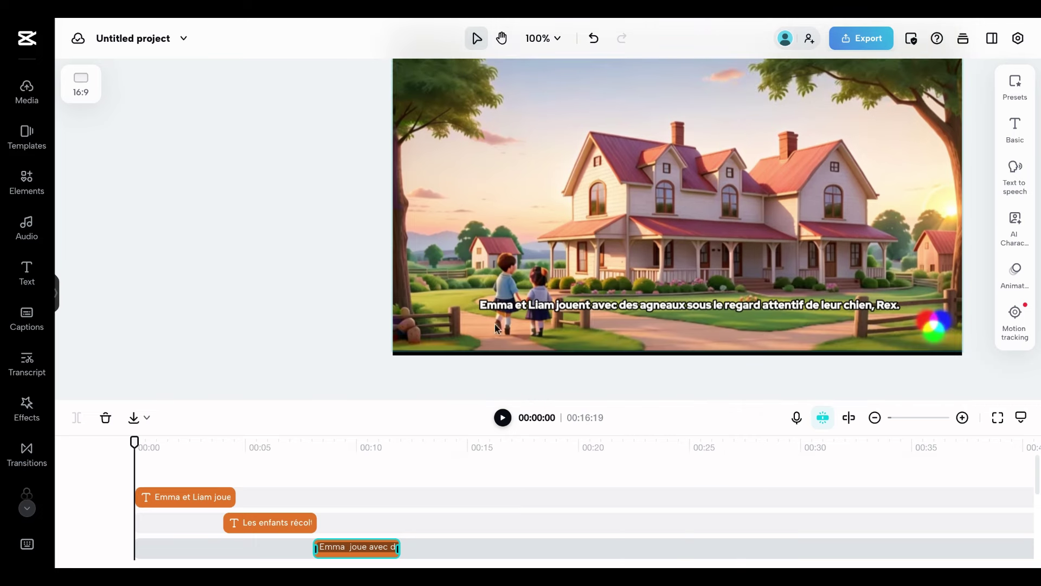
pyautogui.moveTo(241, 403); pyautogui.dragTo(244, 286)
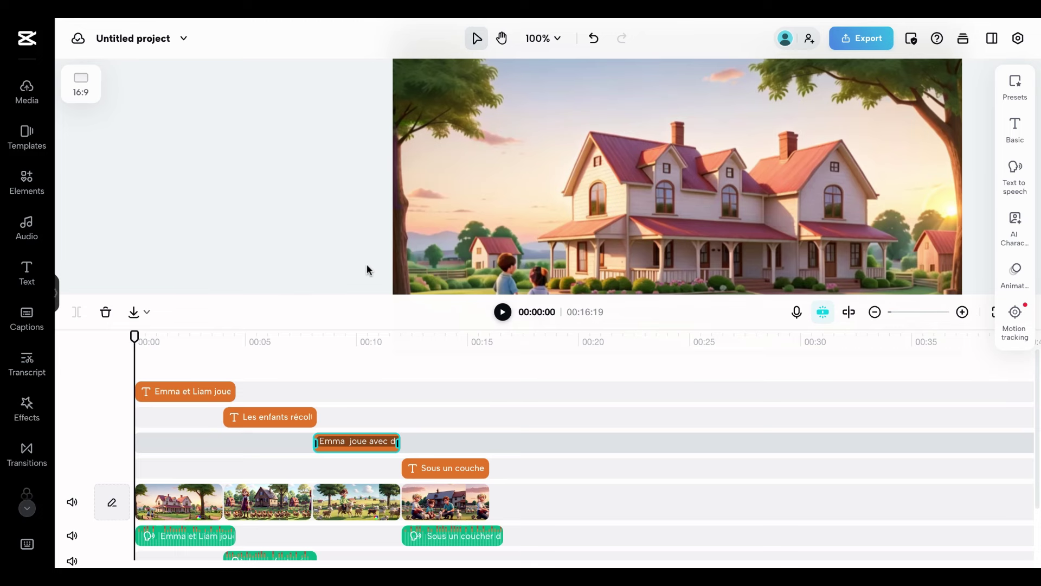
pyautogui.moveTo(332, 294); pyautogui.dragTo(331, 347)
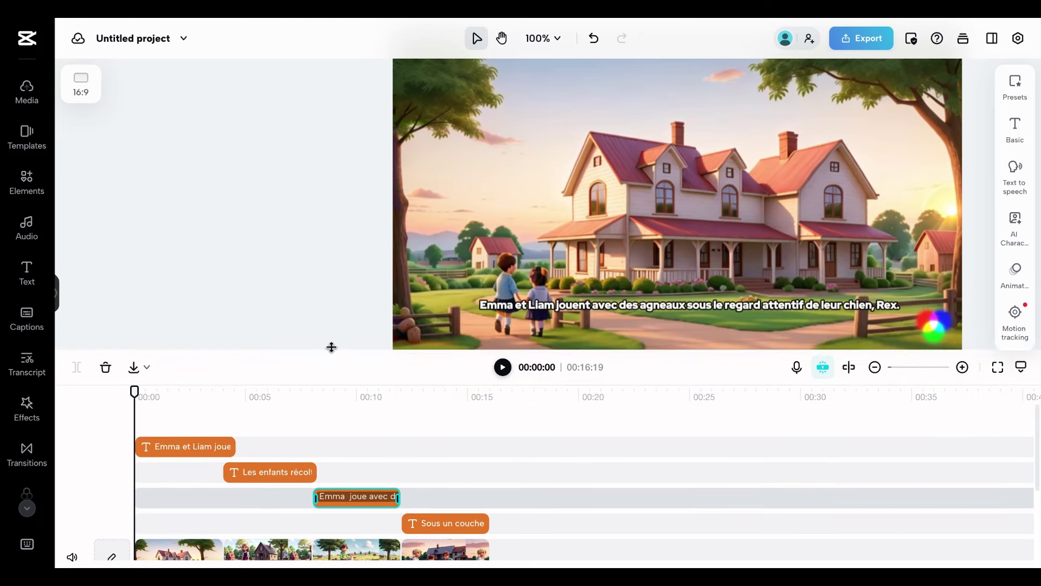
pyautogui.scroll(-3, 282, 437)
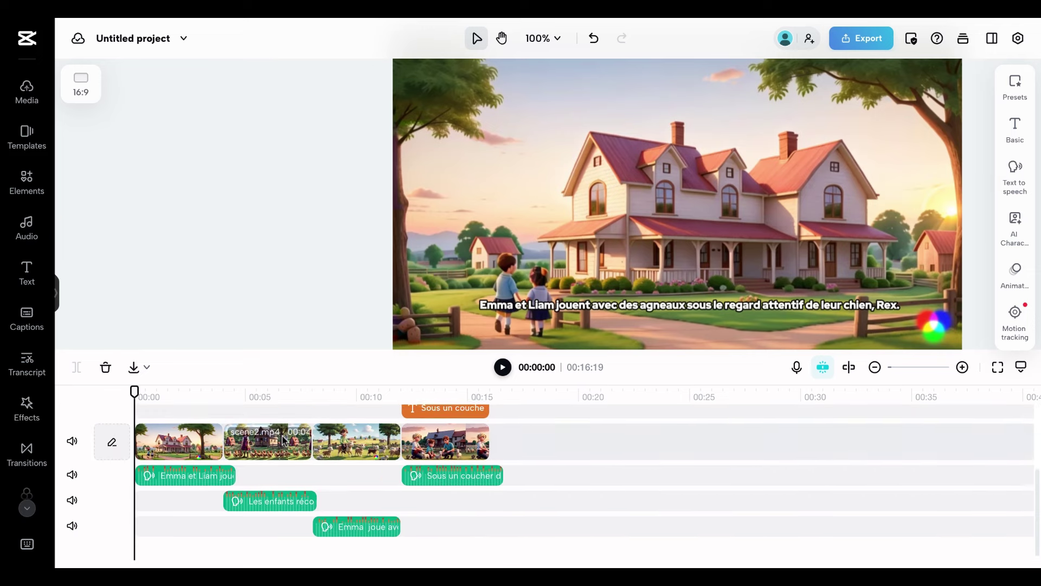
pyautogui.scroll(3, 282, 436)
pyautogui.scroll(-1, 281, 436)
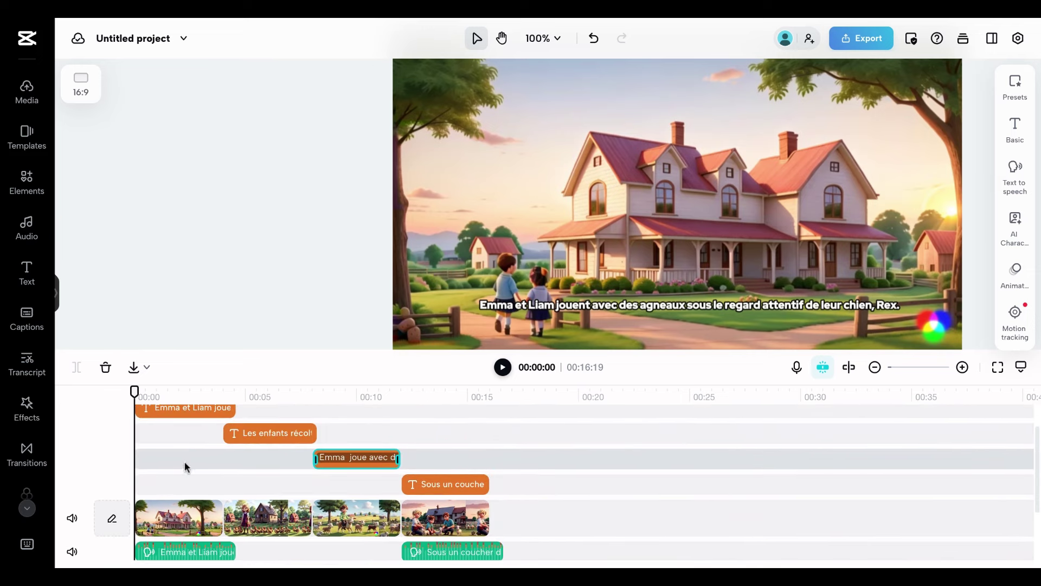
# - Move the first scene's text onto the fourth text's track and trim its end to match the first video clip
pyautogui.moveTo(189, 409); pyautogui.dragTo(184, 485)
pyautogui.moveTo(232, 458); pyautogui.dragTo(224, 460)
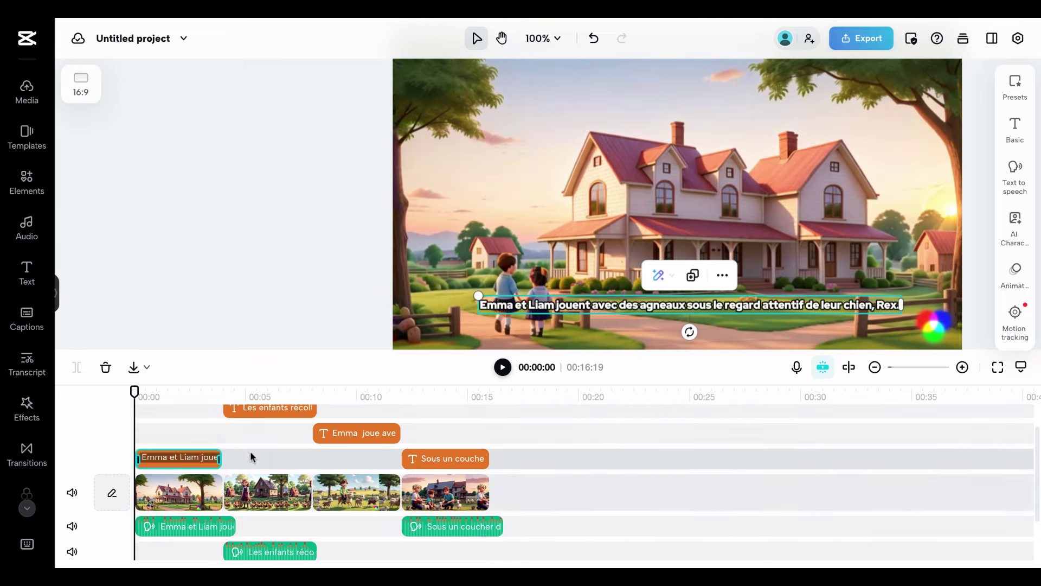
pyautogui.click(194, 524)
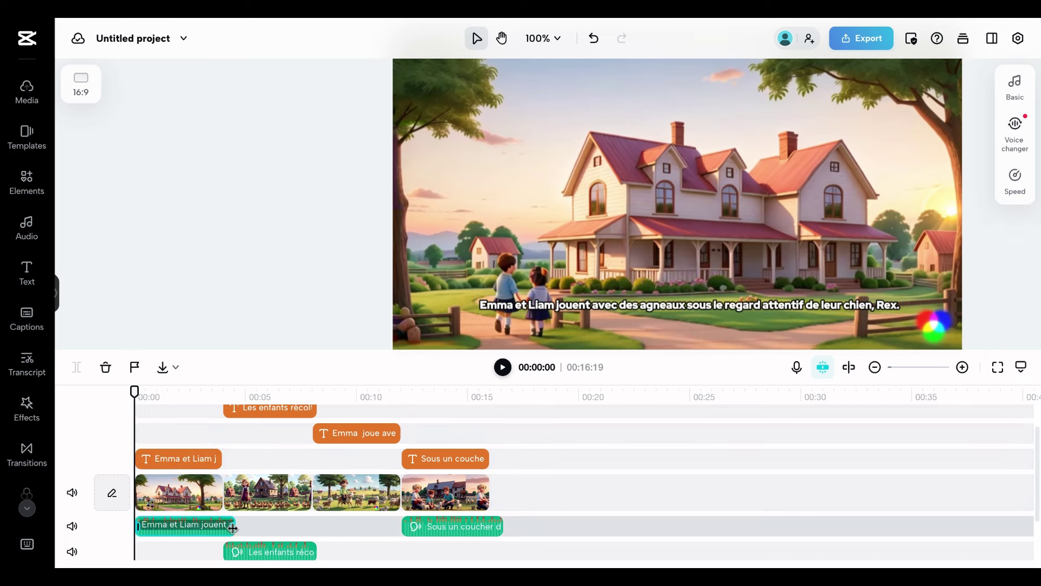
# - Move the second and third scenes' texts onto the same track as the first and fourth texts
pyautogui.click(265, 412)
pyautogui.moveTo(269, 415); pyautogui.dragTo(269, 462)
pyautogui.moveTo(353, 412); pyautogui.dragTo(356, 458)
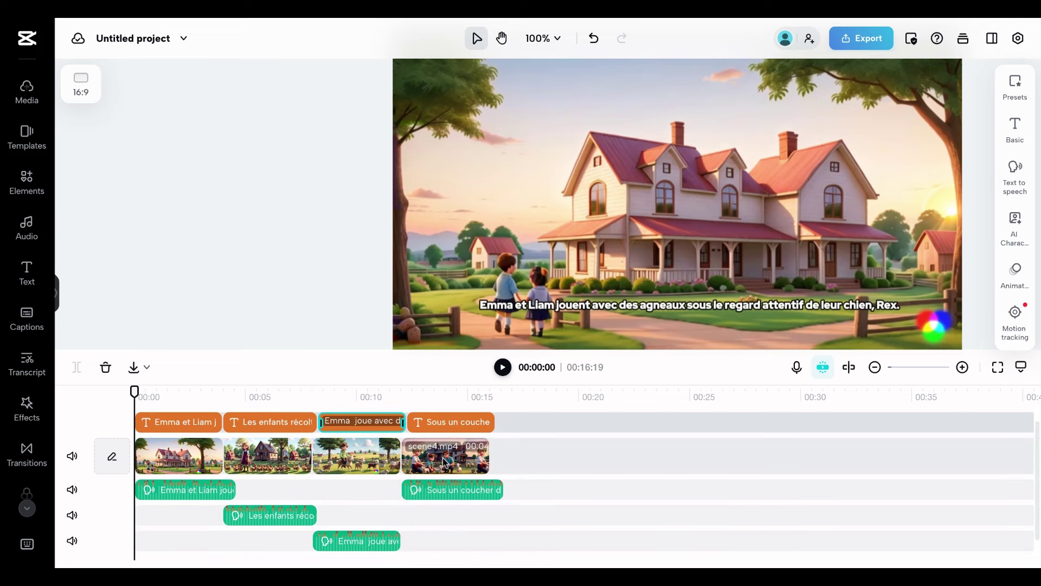
# - Shift the second scene's speech clip slightly earlier on its audio track
pyautogui.click(252, 515)
pyautogui.moveTo(249, 513)
pyautogui.mouseDown()
pyautogui.moveTo(258, 492)
pyautogui.moveTo(236, 513)
pyautogui.mouseUp()
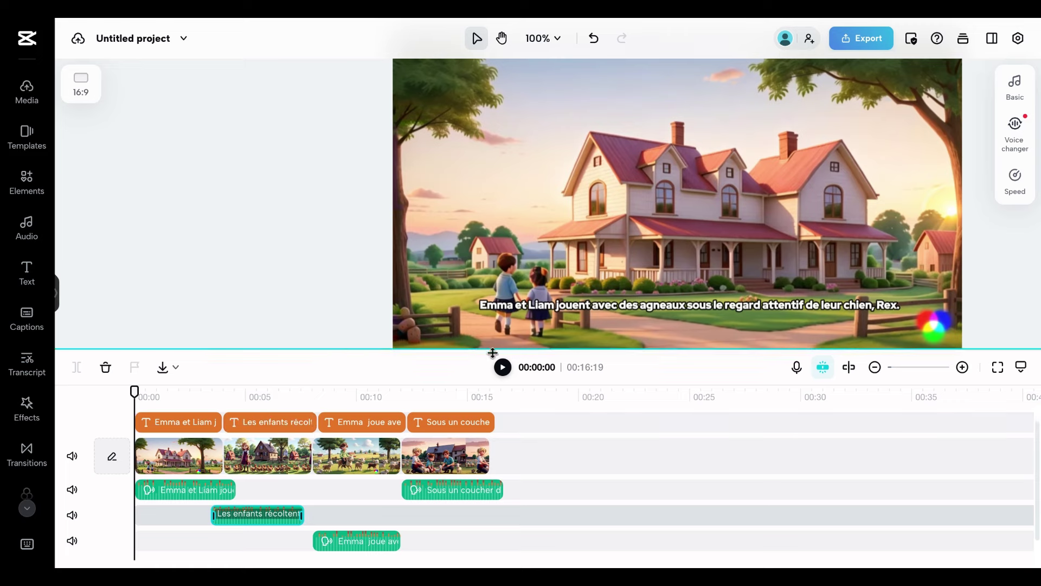
# - Play the beginning of the timeline to check the first scene's text and speech against the video
pyautogui.click(502, 368)
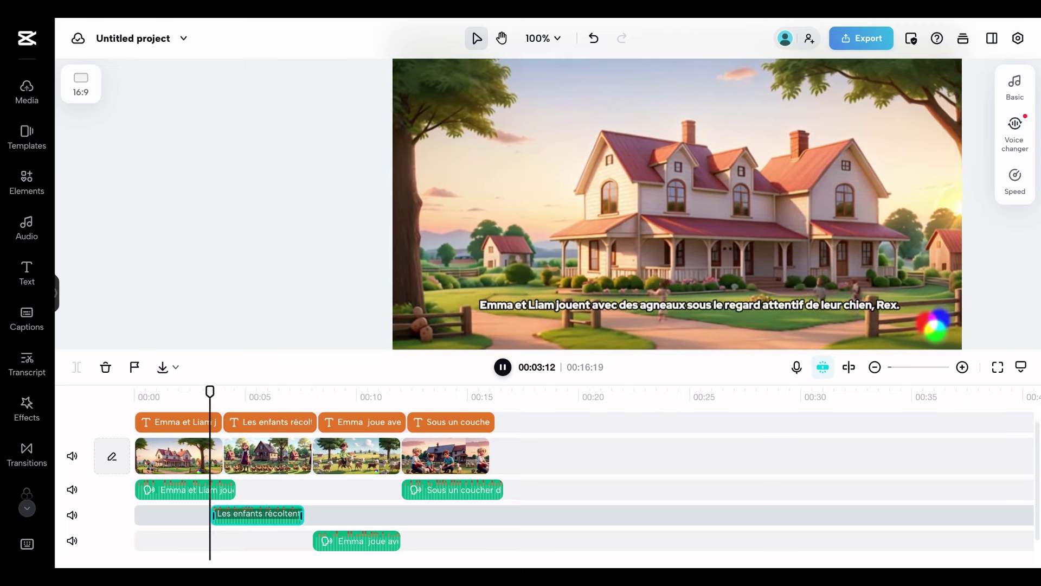
pyautogui.press('space')
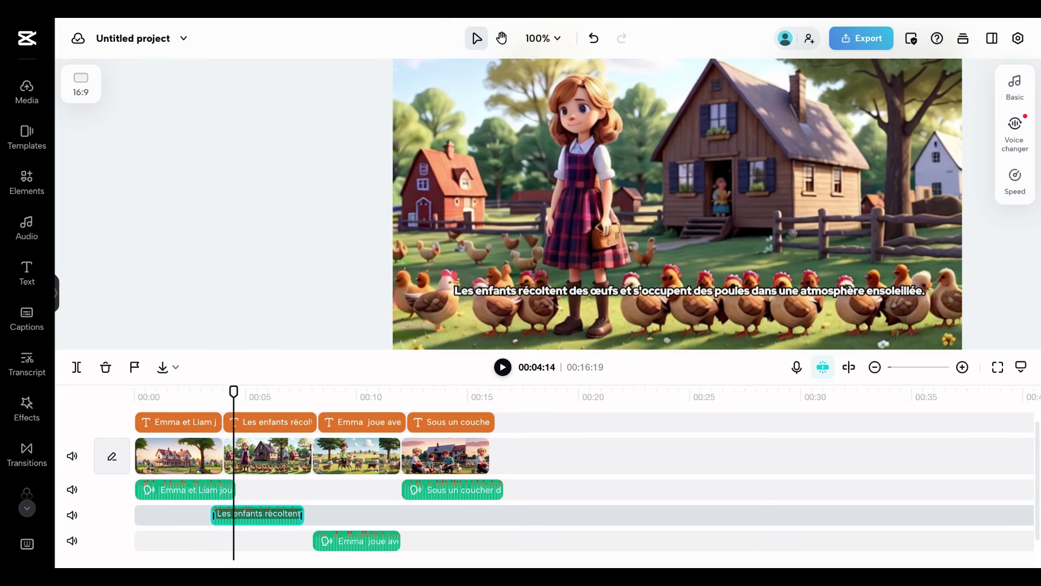
pyautogui.click(180, 426)
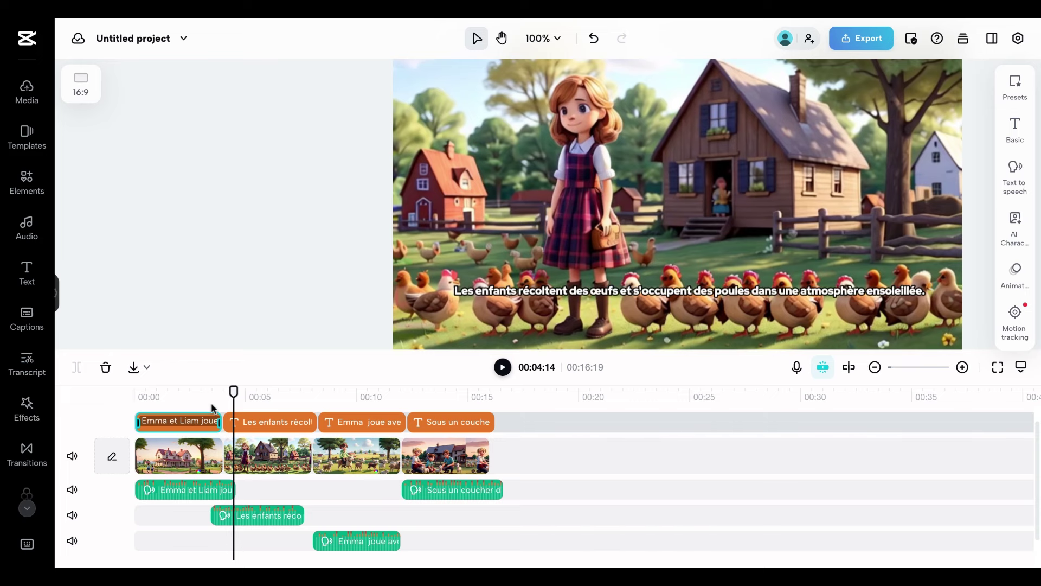
pyautogui.click(178, 423)
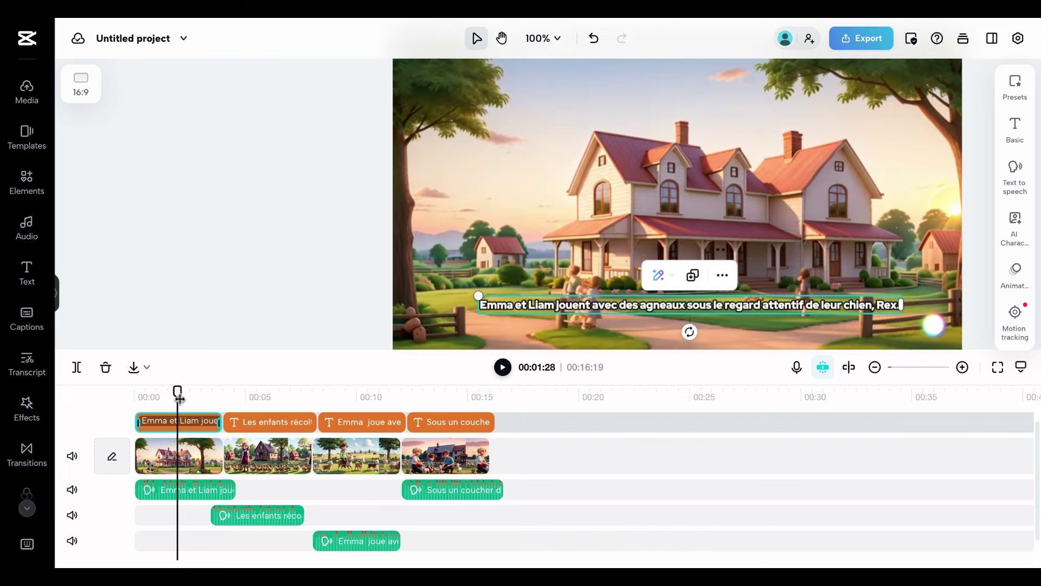
# - Delete the first scene's speech clip from its audio track
pyautogui.click(199, 486)
pyautogui.rightClick(197, 493)
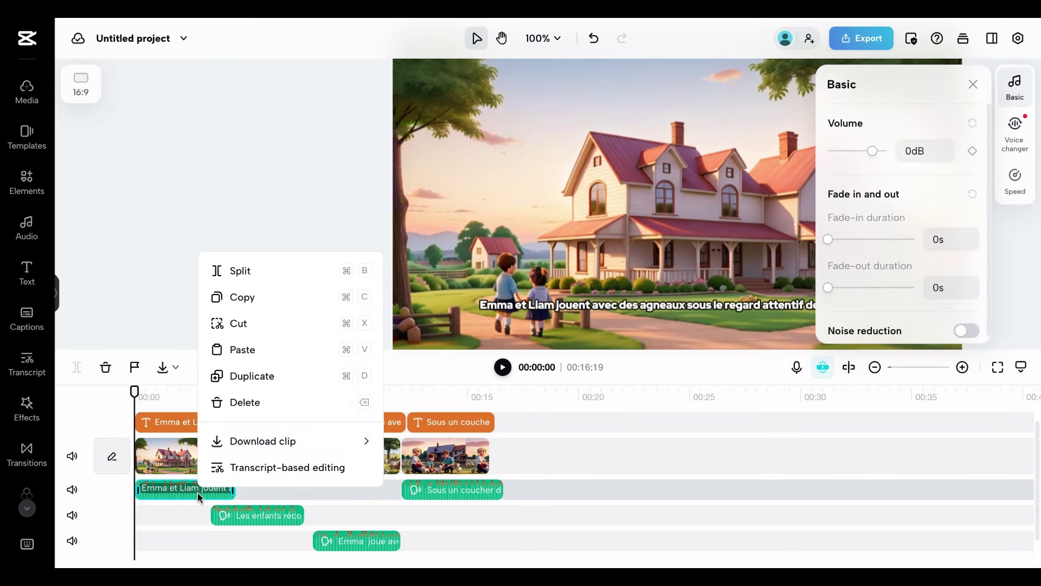
pyautogui.click(192, 427)
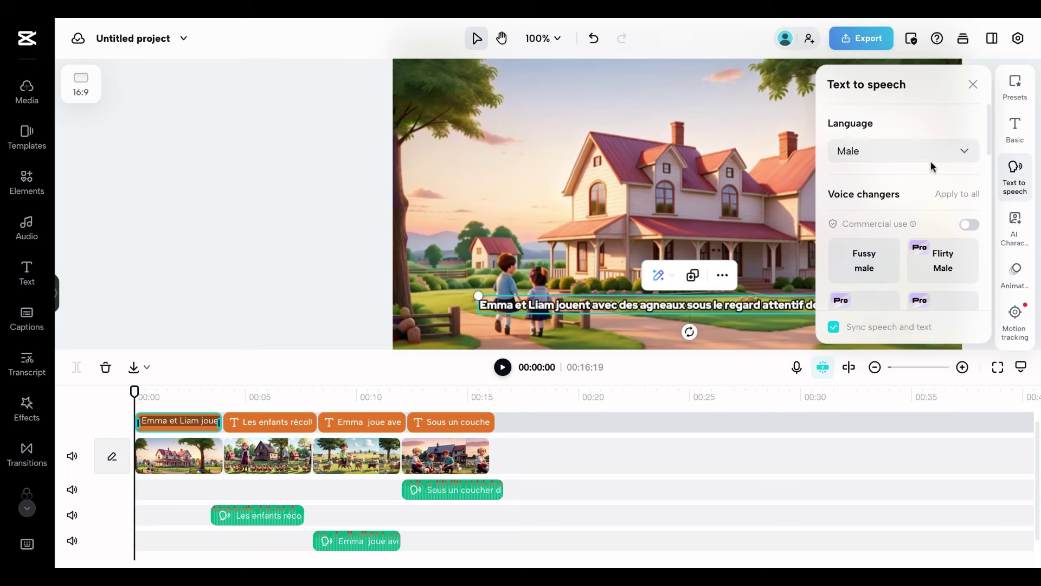
pyautogui.click(1023, 179)
pyautogui.click(1023, 179)
pyautogui.moveTo(143, 390); pyautogui.dragTo(159, 390)
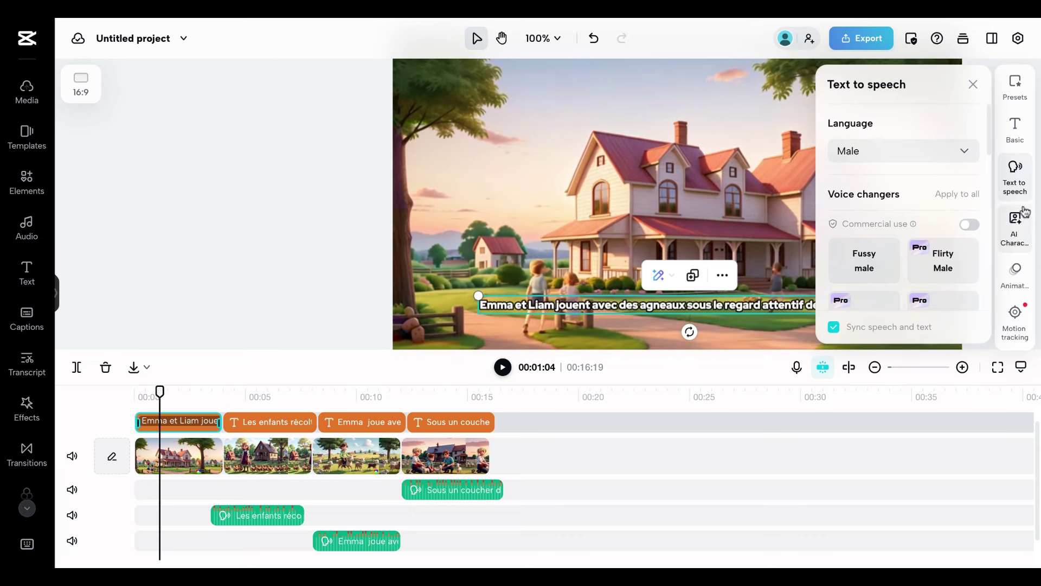
pyautogui.click(1023, 182)
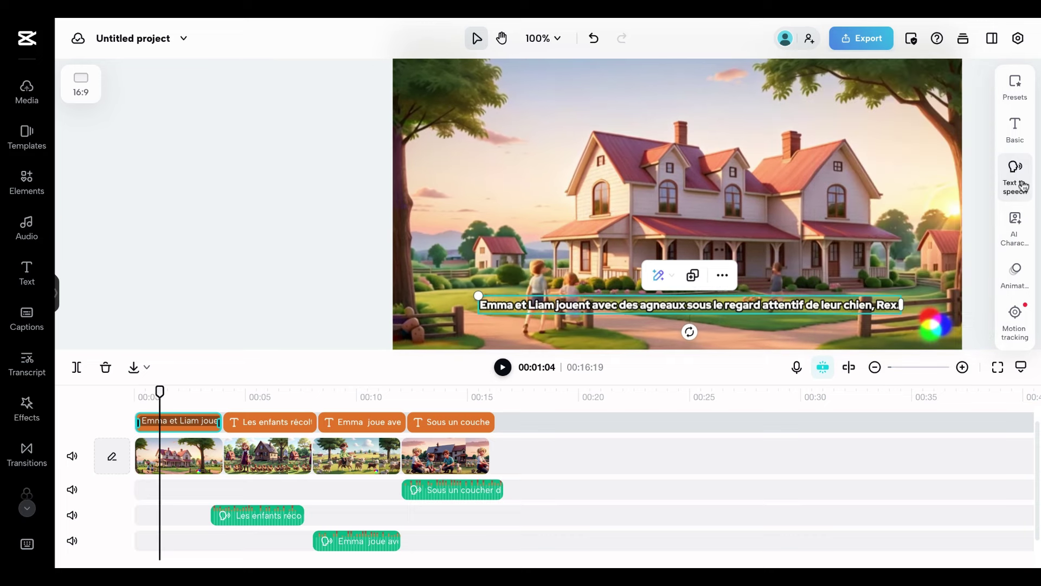
# - Replace the first scene's text with "Emma et Liam, deux jeunes fermiers, se préparent pour leur journée de travail sur la ferme."
pyautogui.click(193, 424)
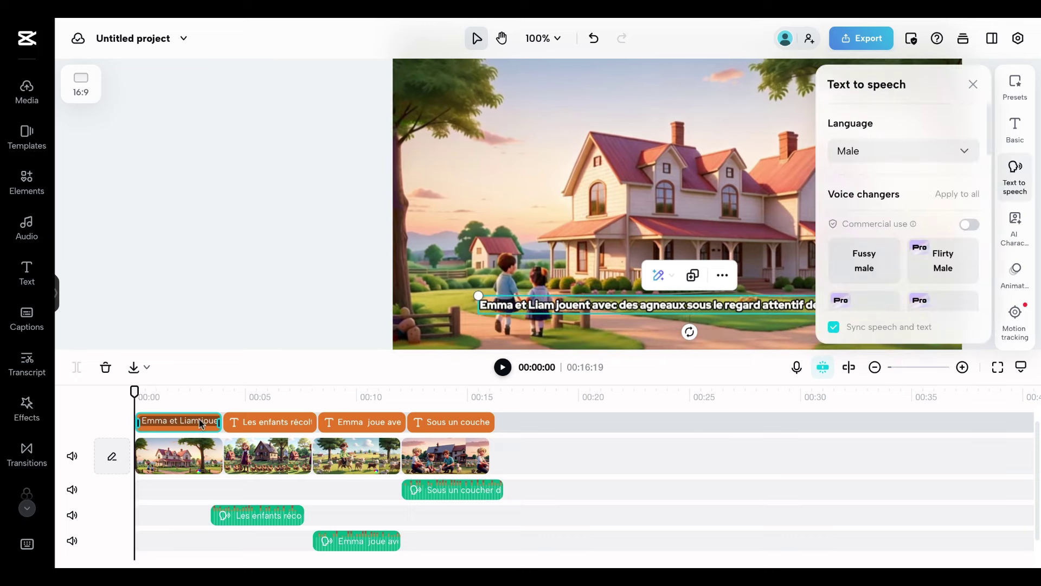
pyautogui.click(1025, 135)
pyautogui.click(872, 127)
pyautogui.hotkey('ctrl', 'a')
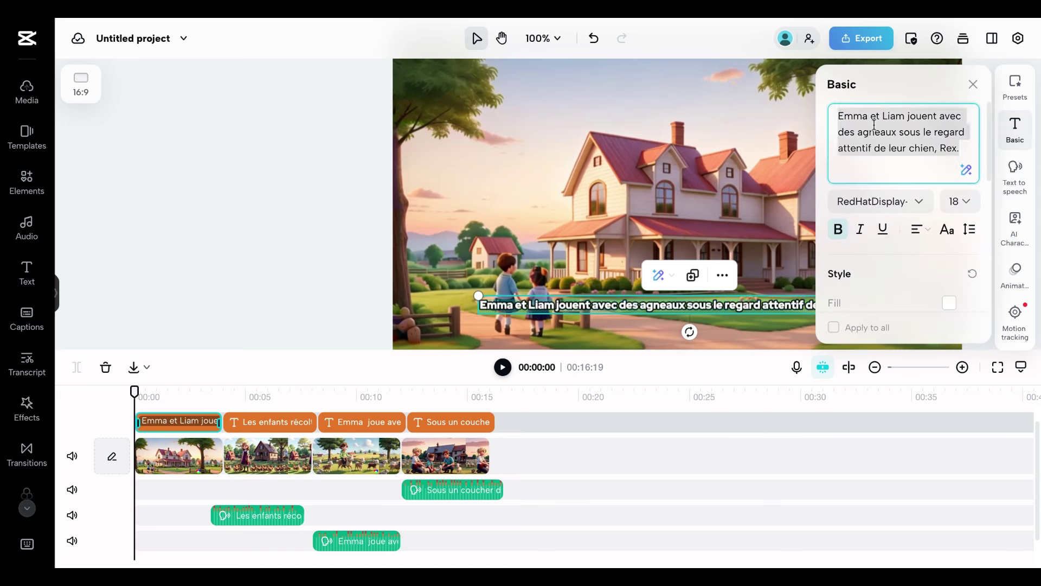
pyautogui.hotkey('ctrl', 'v')
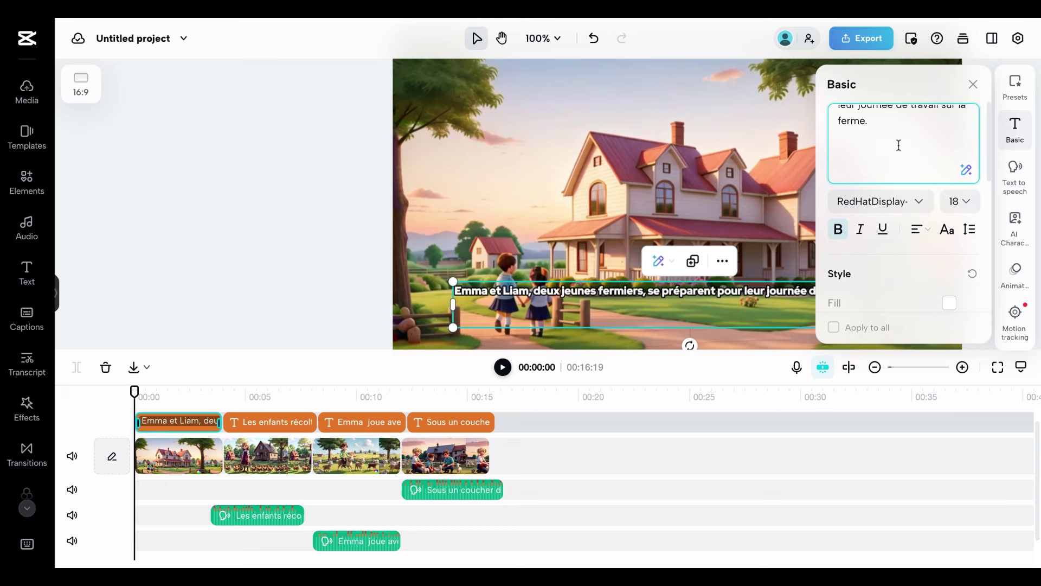
pyautogui.scroll(2, 901, 149)
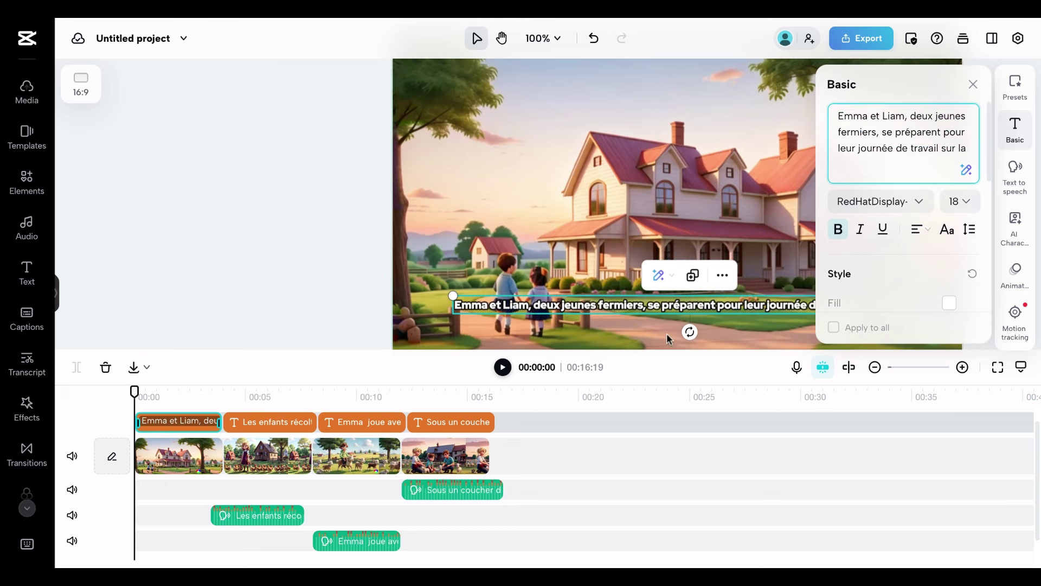
# - Try to generate French speech with the Voix féminine voice for the first scene's text
pyautogui.click(1024, 176)
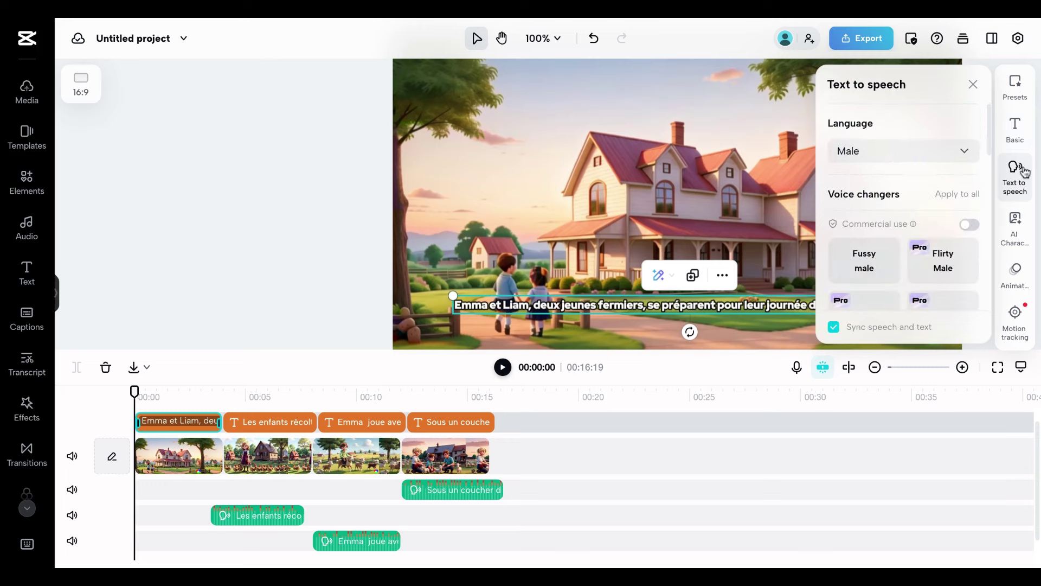
pyautogui.scroll(-1, 883, 256)
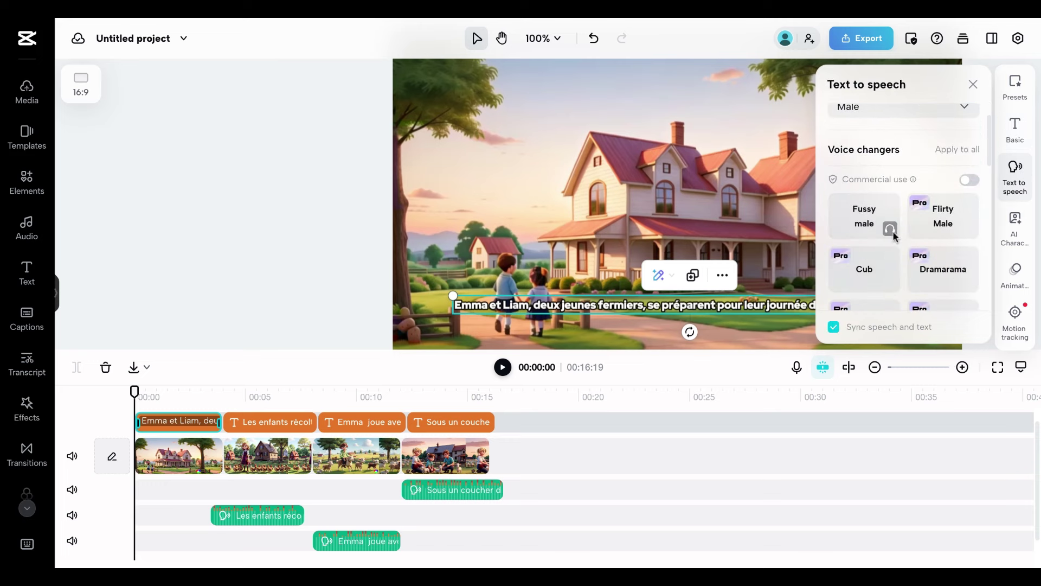
pyautogui.click(965, 108)
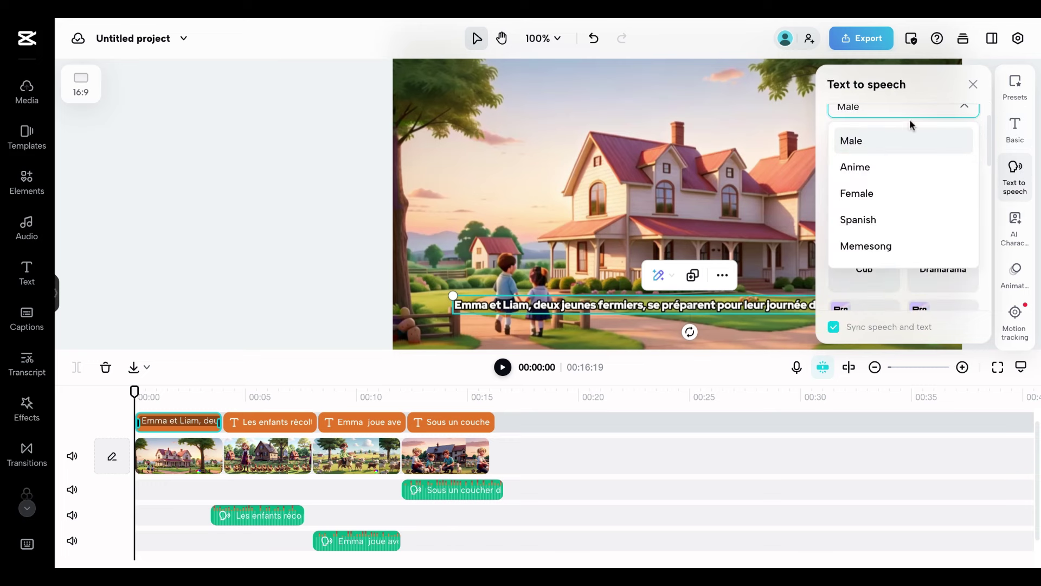
pyautogui.scroll(-3, 877, 225)
pyautogui.click(875, 223)
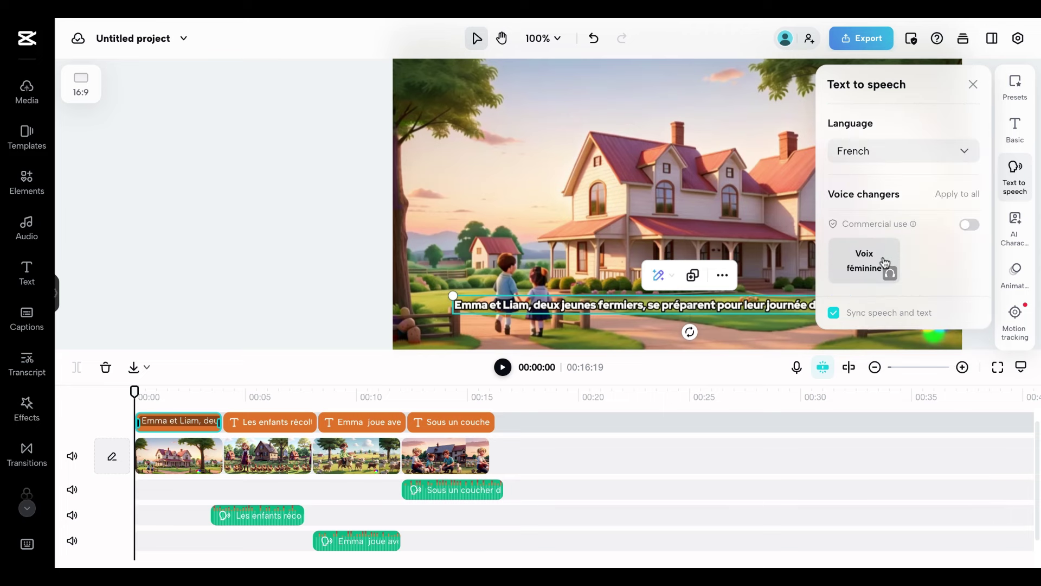
pyautogui.click(884, 261)
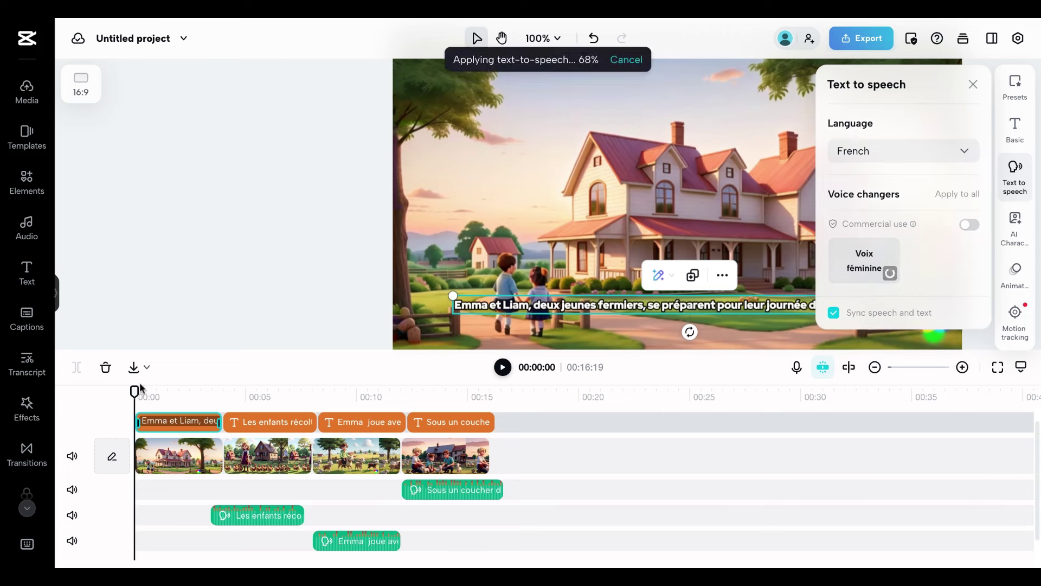
pyautogui.moveTo(135, 388); pyautogui.dragTo(158, 388)
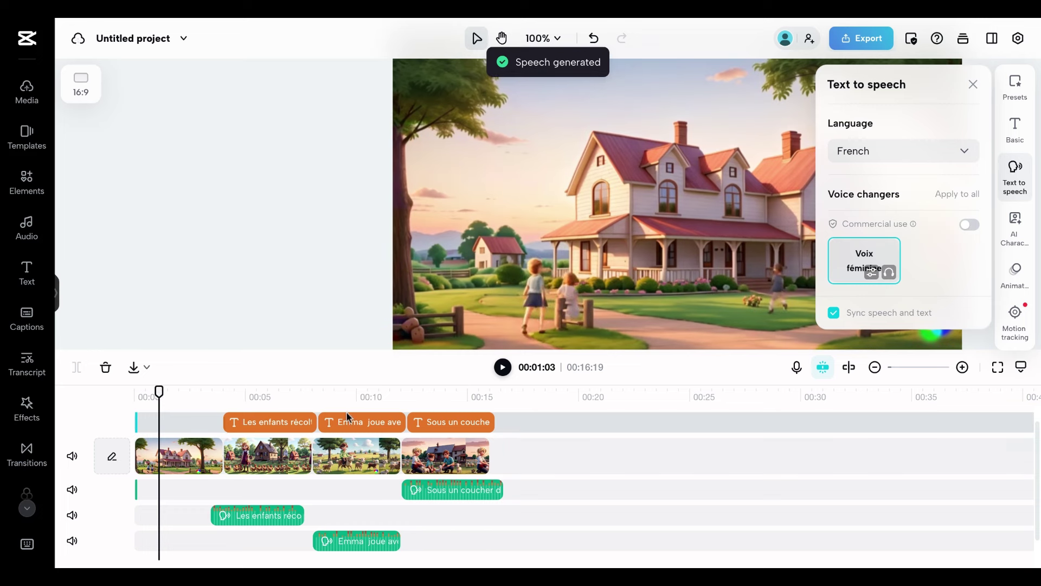
pyautogui.scroll(1, 256, 417)
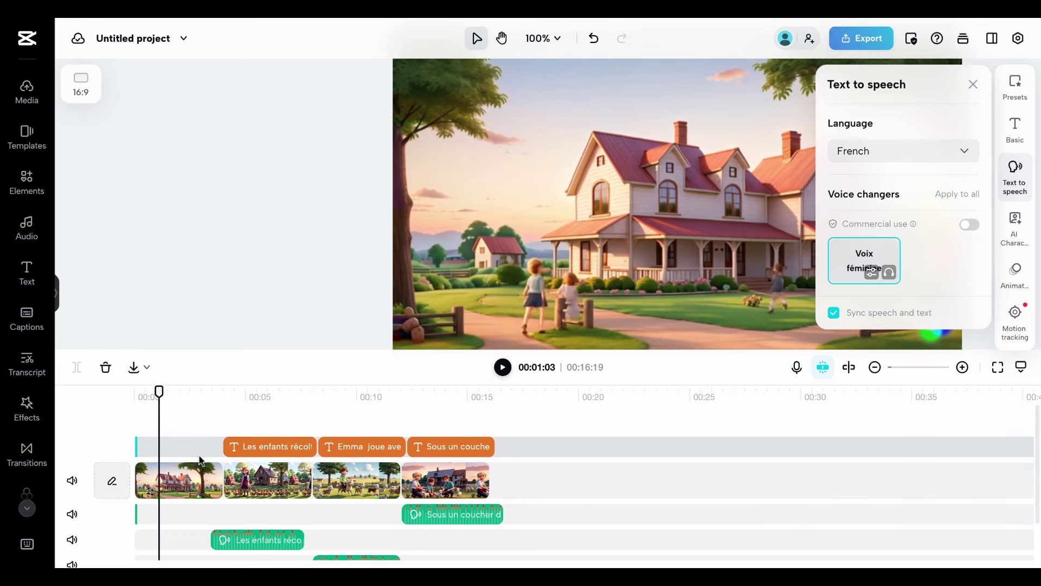
# - Undo the generated speech and retry Voix féminine for the first text with the playhead farther into the clip
pyautogui.hotkey('ctrl', 'z')
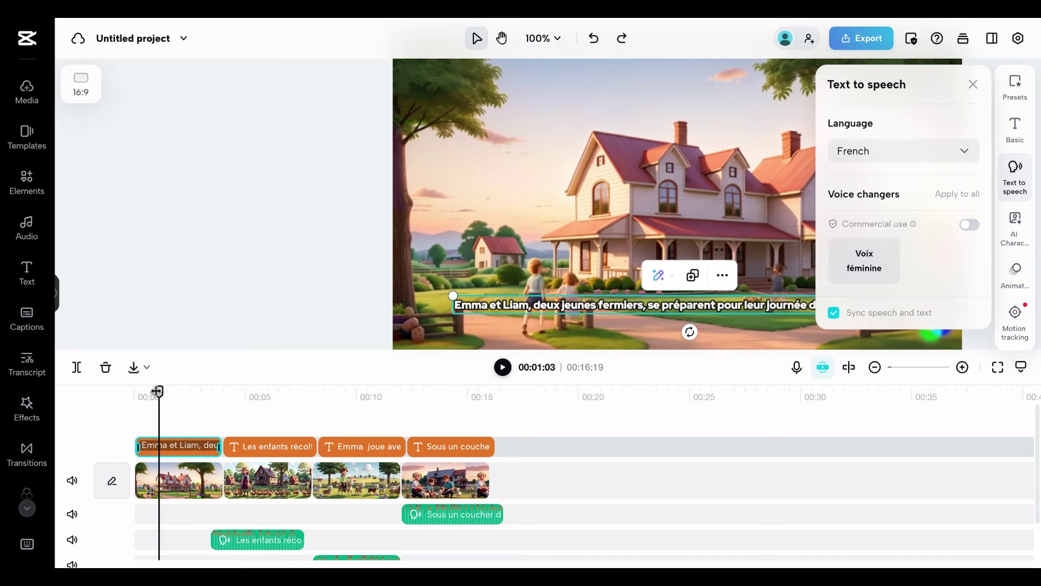
pyautogui.moveTo(157, 390); pyautogui.dragTo(186, 390)
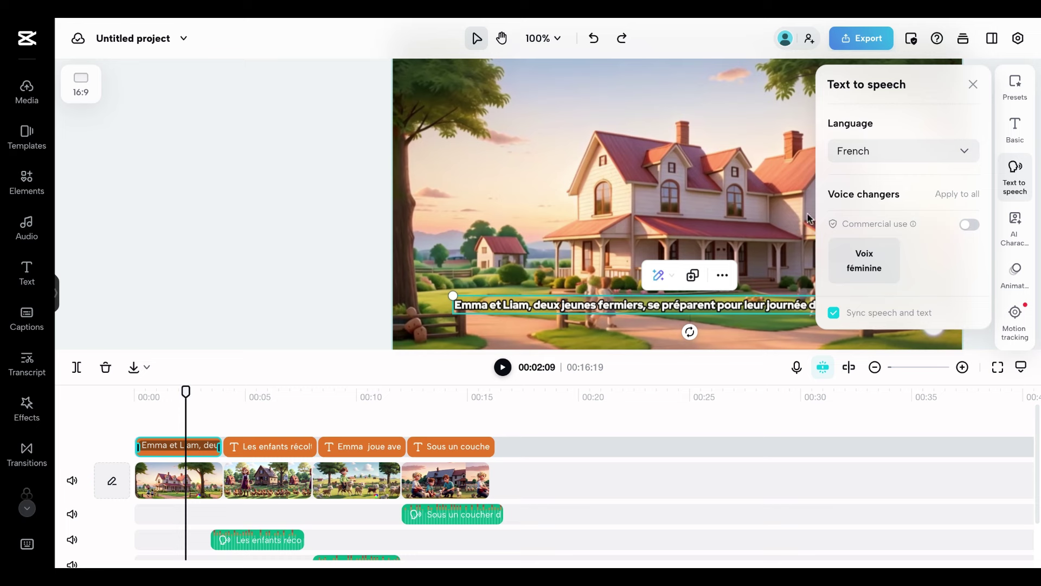
pyautogui.click(869, 264)
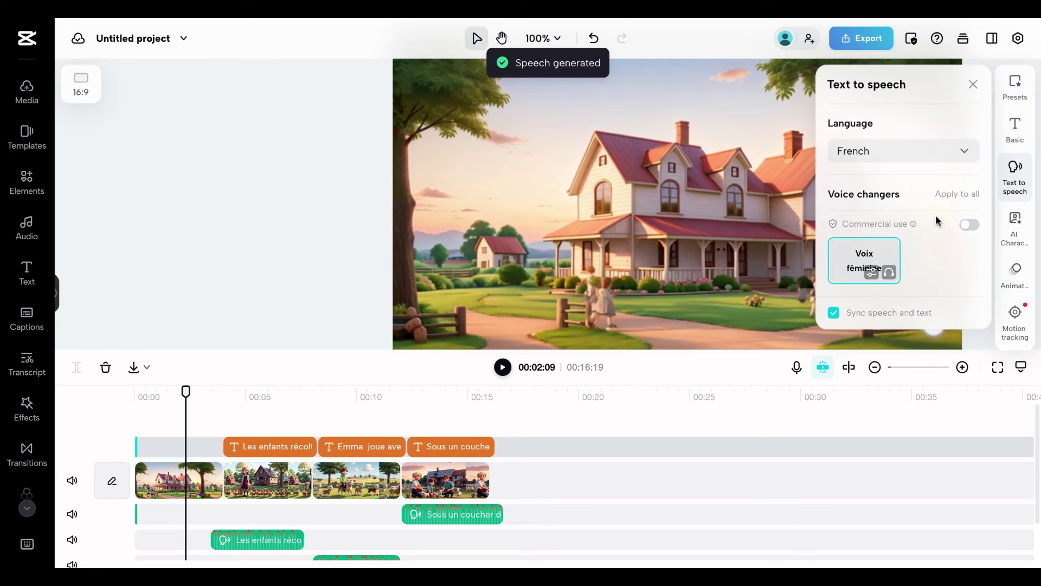
# - Delete the first scene's collapsed text and speech clips at the start of the timeline
pyautogui.click(174, 491)
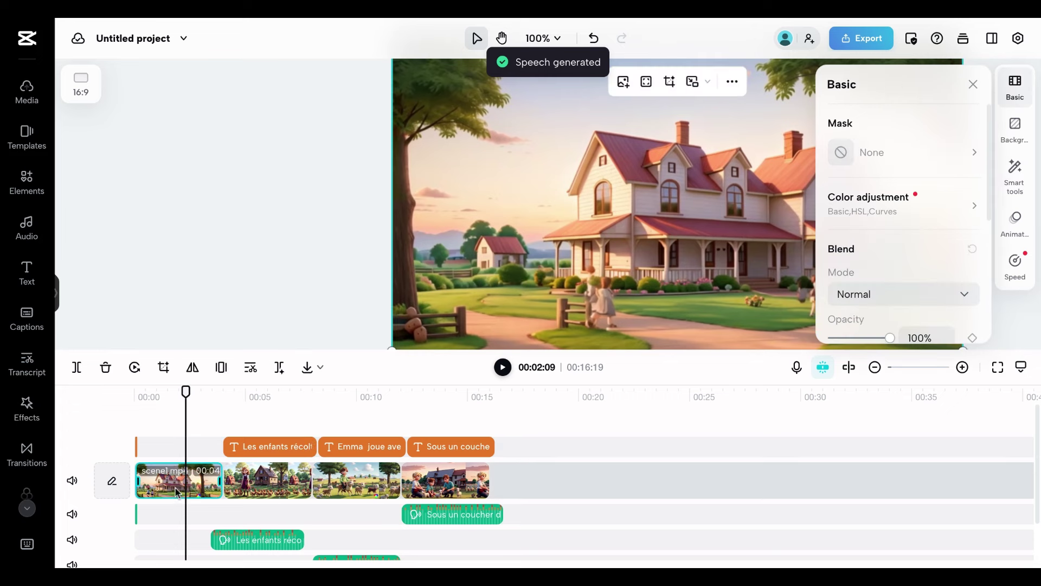
pyautogui.rightClick(136, 444)
pyautogui.click(181, 386)
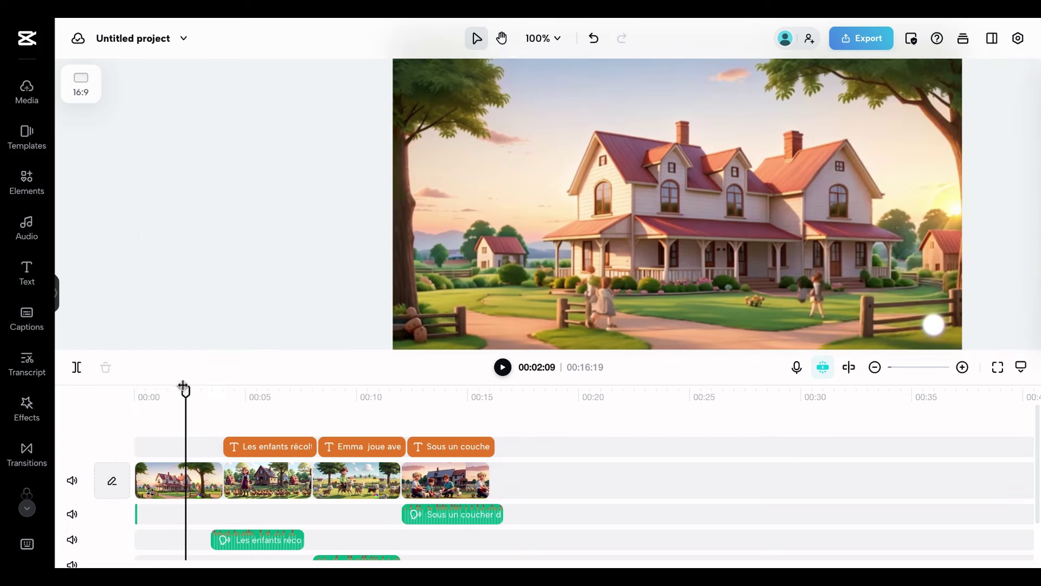
pyautogui.click(136, 507)
pyautogui.scroll(-1, 156, 426)
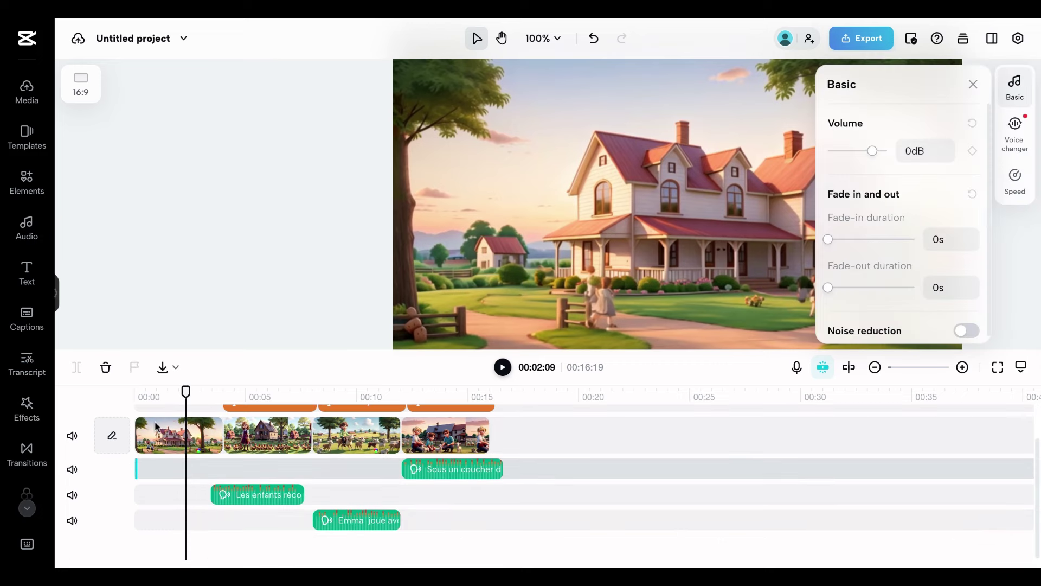
pyautogui.scroll(1, 145, 465)
pyautogui.scroll(-1, 145, 470)
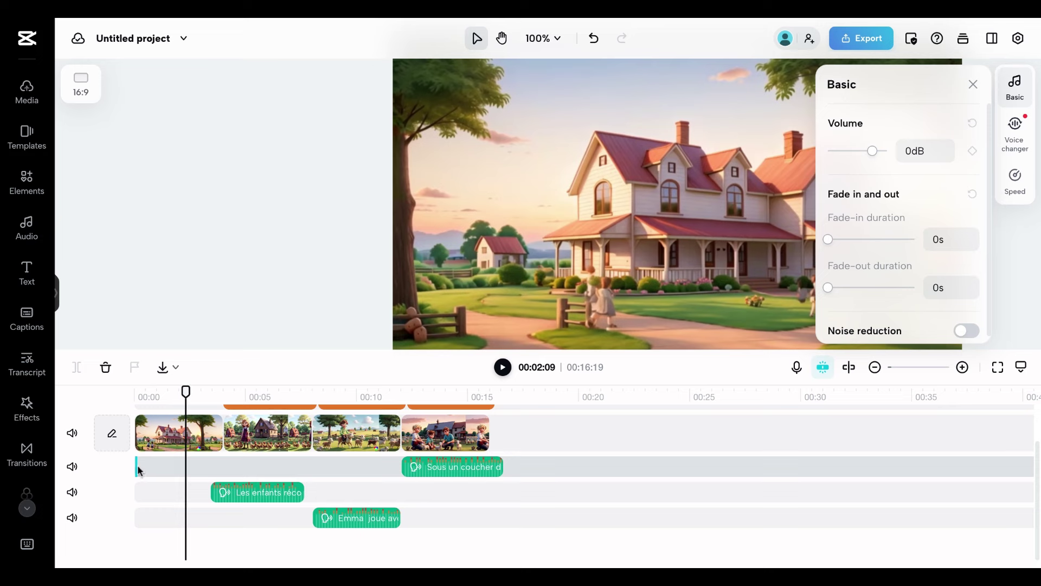
pyautogui.rightClick(141, 469)
pyautogui.click(185, 374)
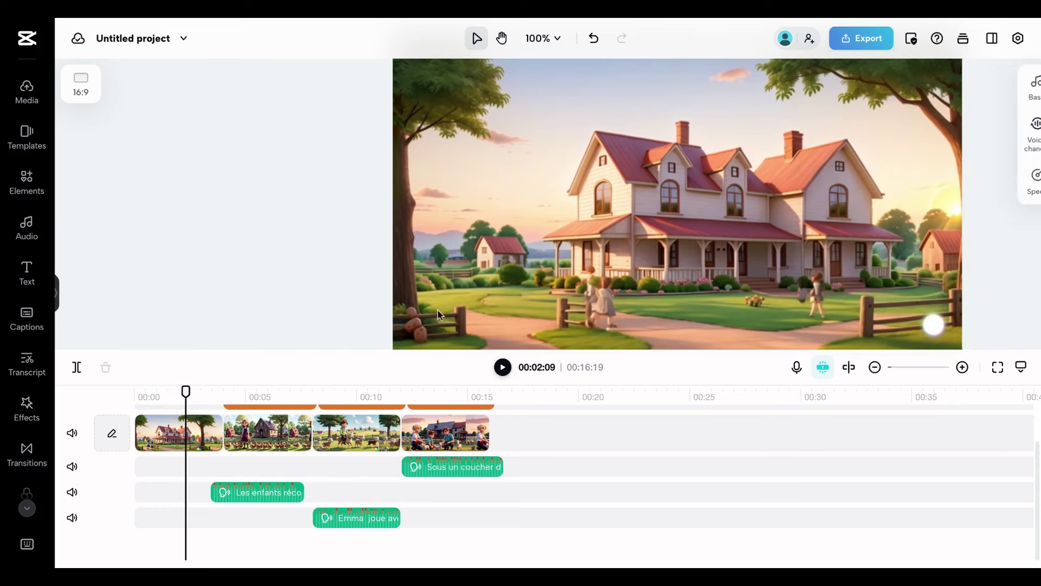
# - Undo the two clip deletions and the speech generation to restore the first scene's text
pyautogui.click(179, 438)
pyautogui.scroll(1, 179, 438)
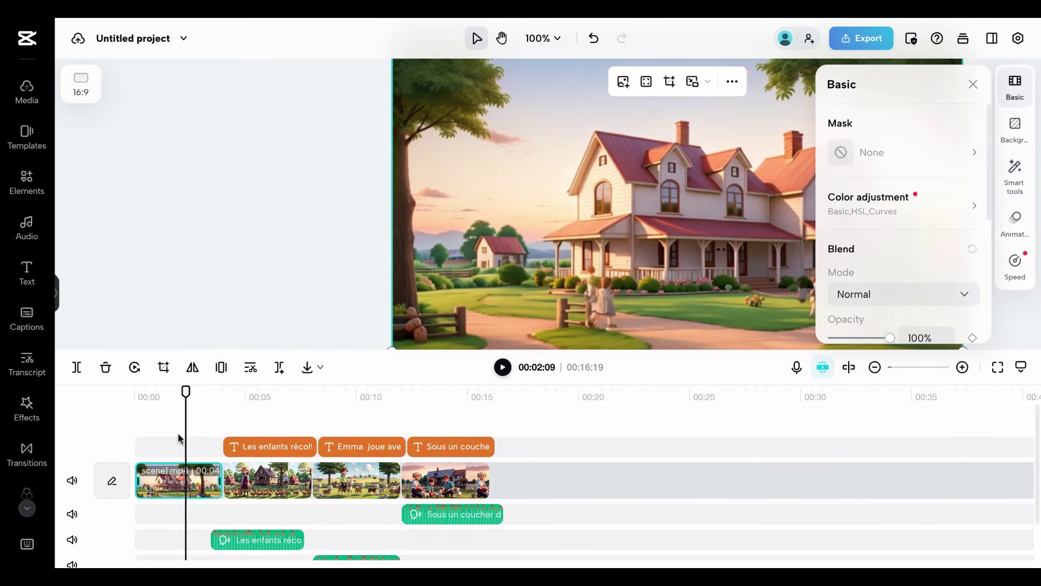
pyautogui.click(232, 450)
pyautogui.click(199, 447)
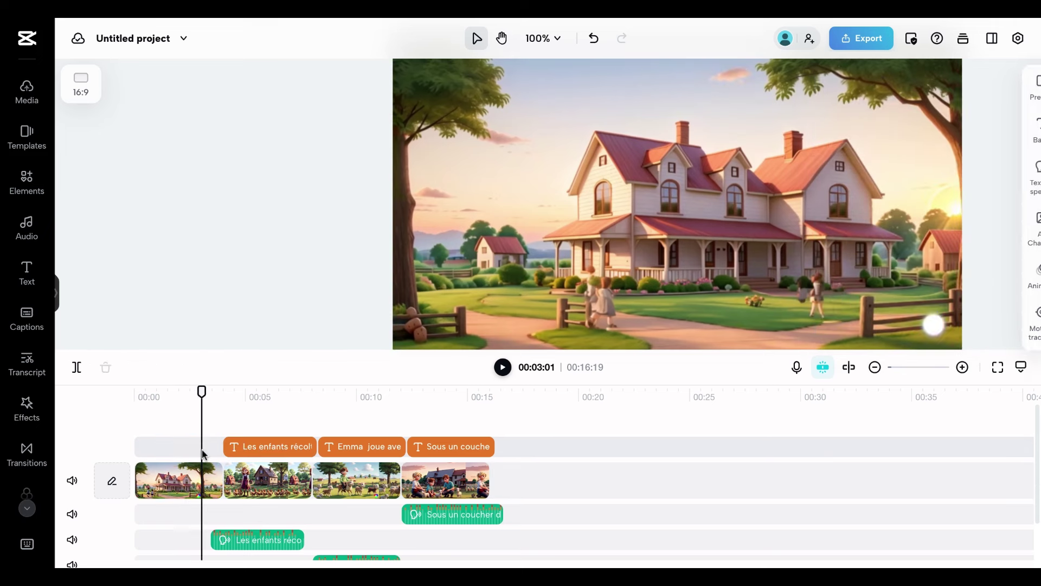
pyautogui.click(164, 447)
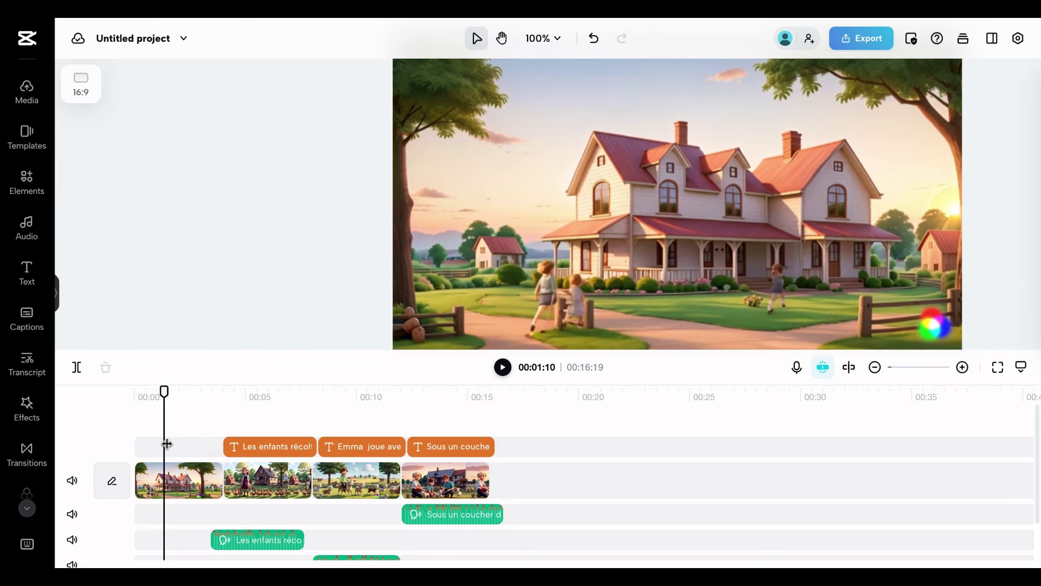
pyautogui.hotkey('ctrl', 'z')
pyautogui.hotkey('ctrl', 'z')
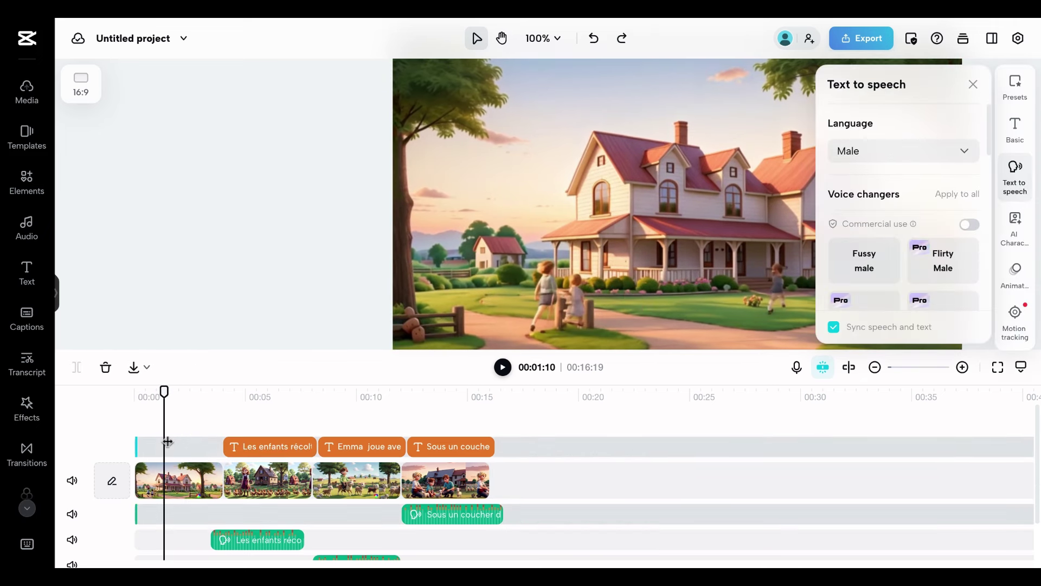
pyautogui.hotkey('ctrl', 'z')
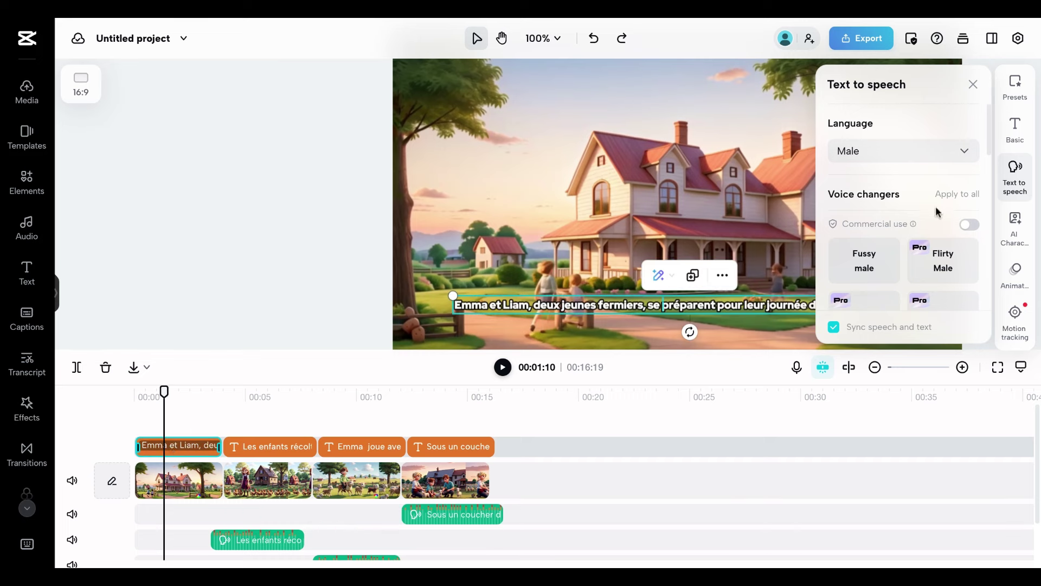
# - Try to generate French speech with Voix féminine for the first scene's text and apply the voice to all texts
pyautogui.scroll(-2, 865, 256)
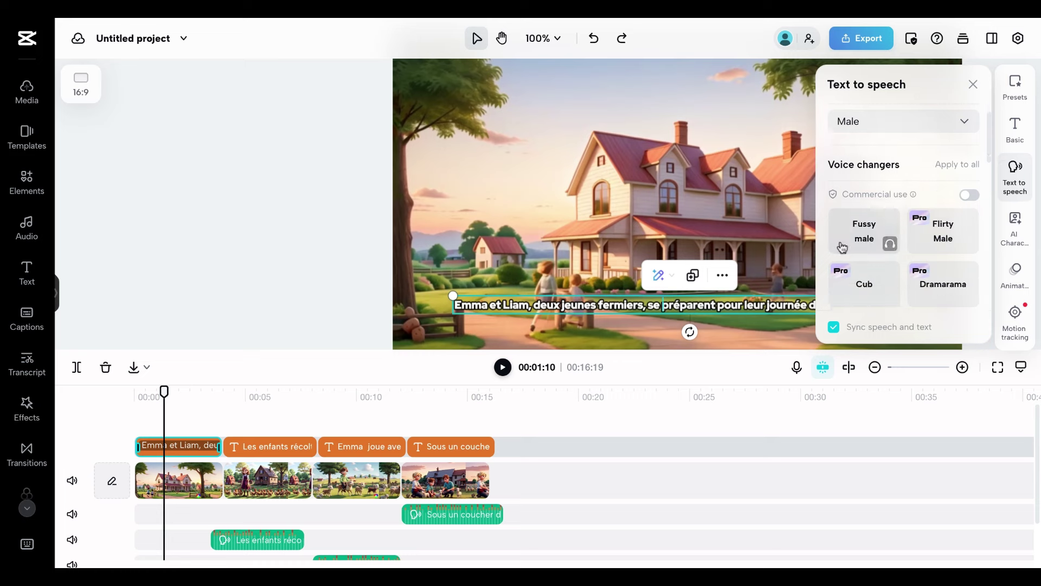
pyautogui.scroll(-3, 866, 255)
pyautogui.scroll(5, 865, 256)
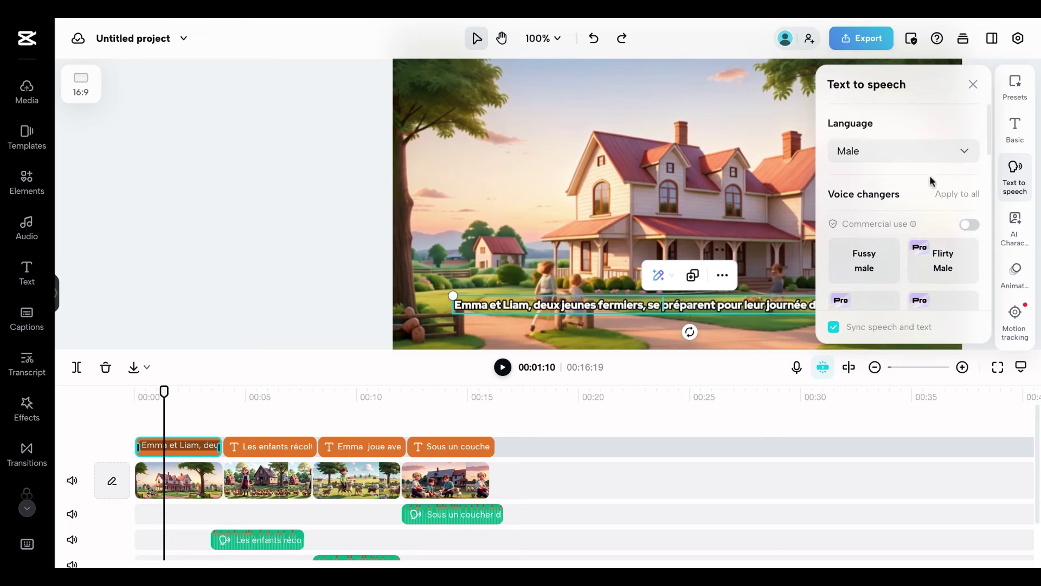
pyautogui.click(945, 162)
pyautogui.scroll(-3, 874, 279)
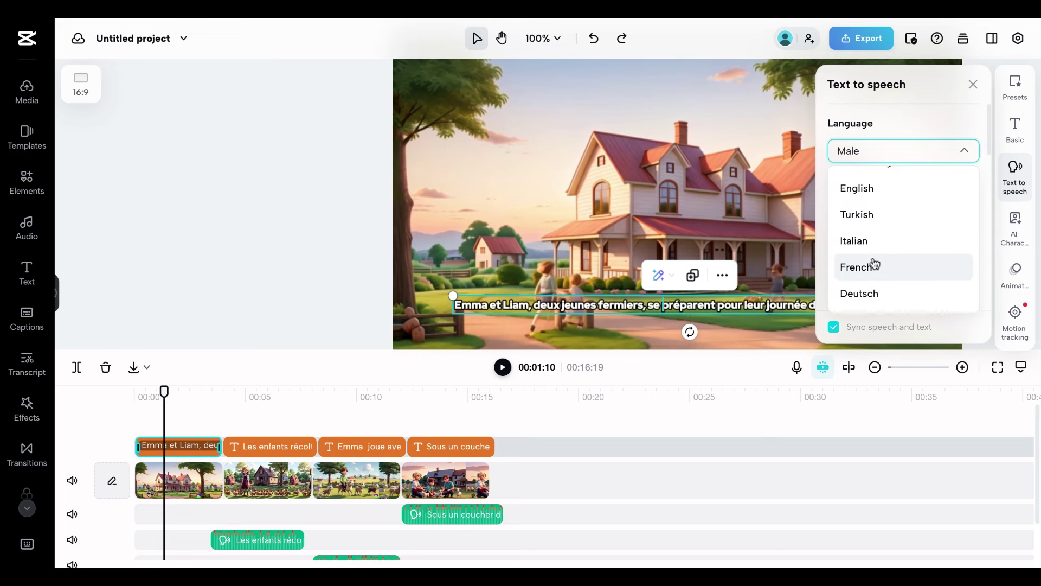
pyautogui.click(876, 268)
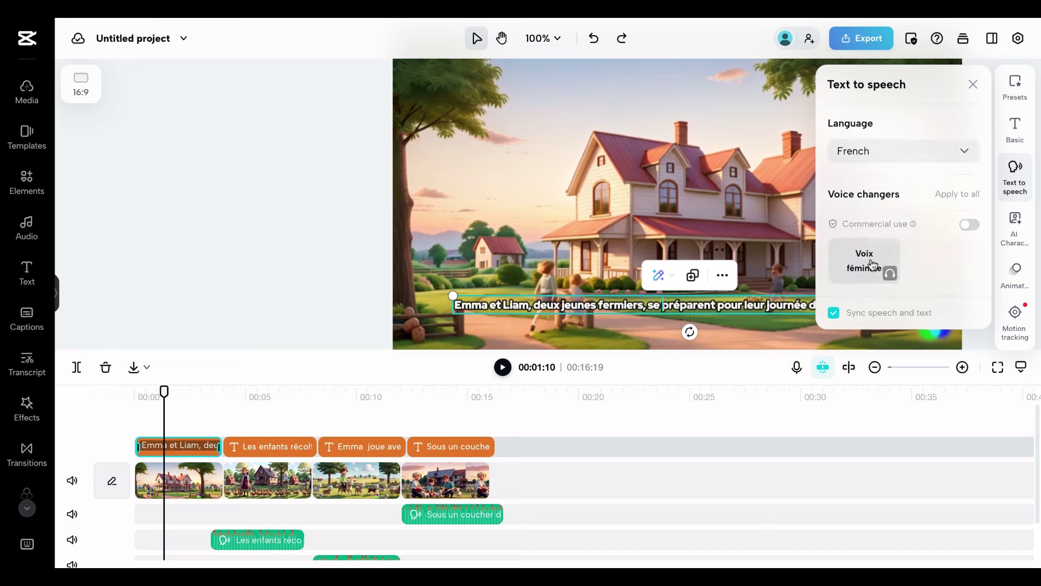
pyautogui.click(872, 264)
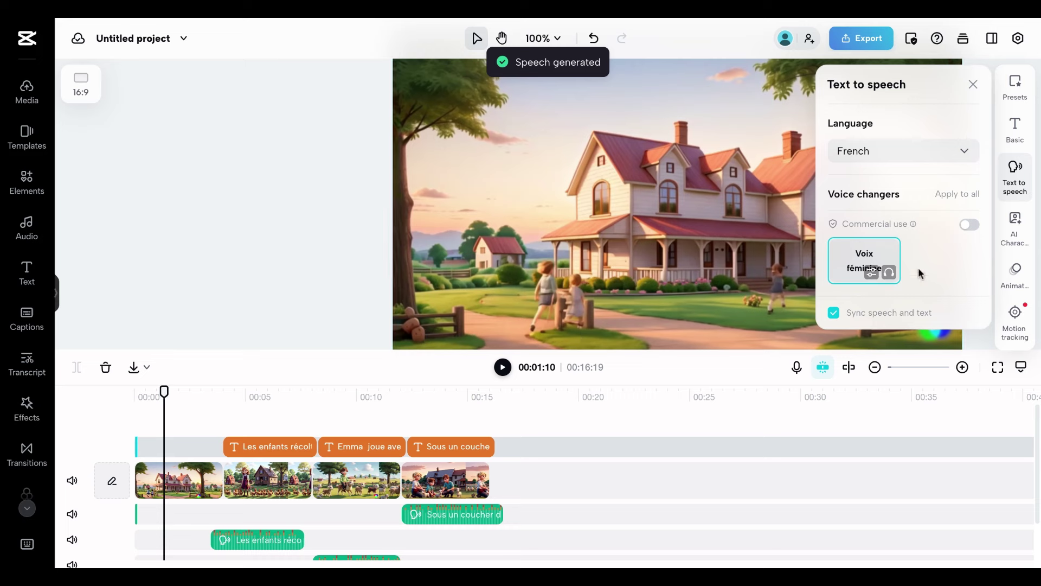
pyautogui.click(973, 199)
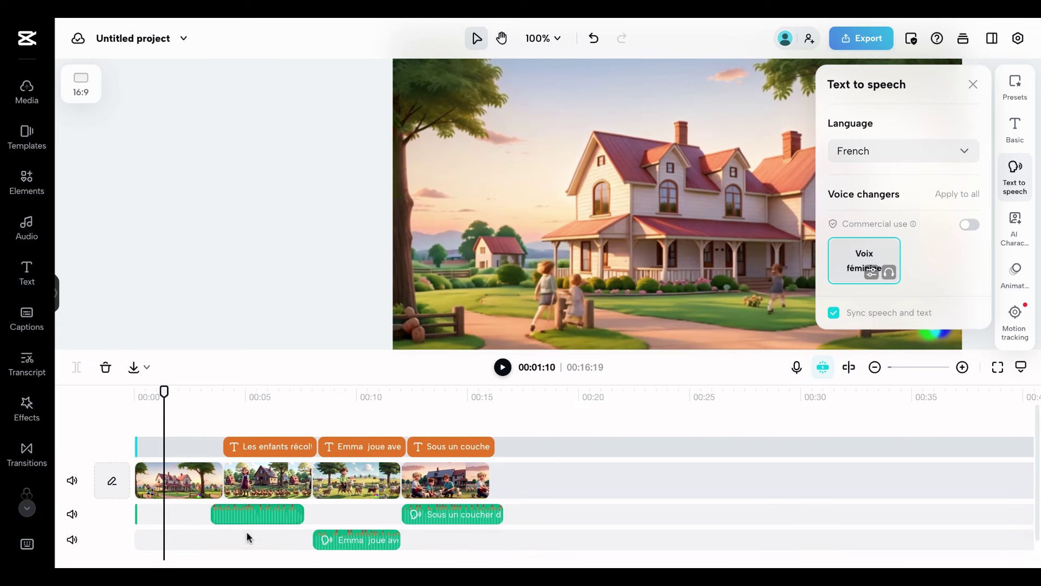
# - Examine the regenerated speech clips and the first scene's video and text on the timeline
pyautogui.click(258, 520)
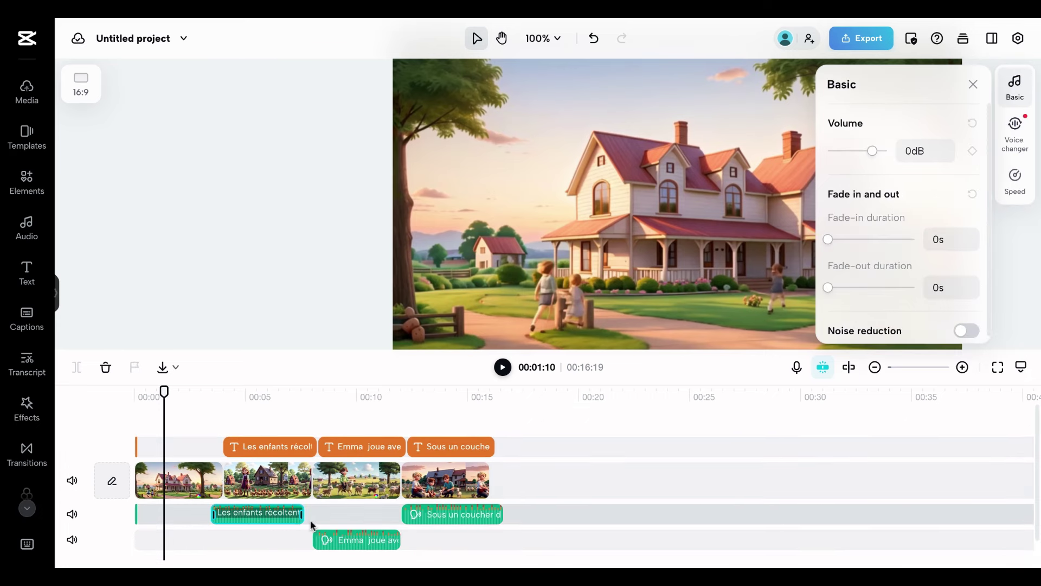
pyautogui.click(356, 544)
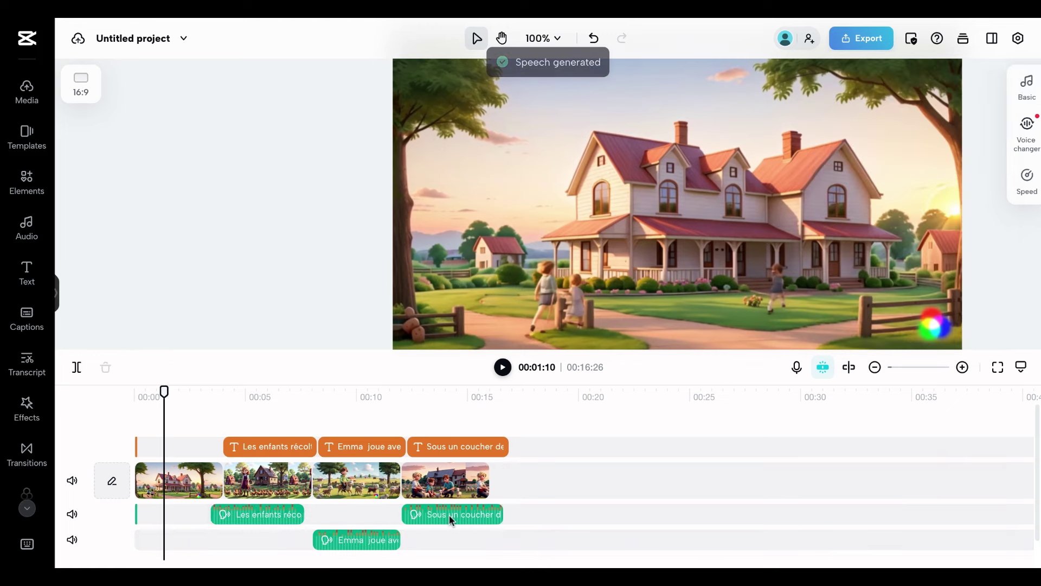
pyautogui.click(193, 484)
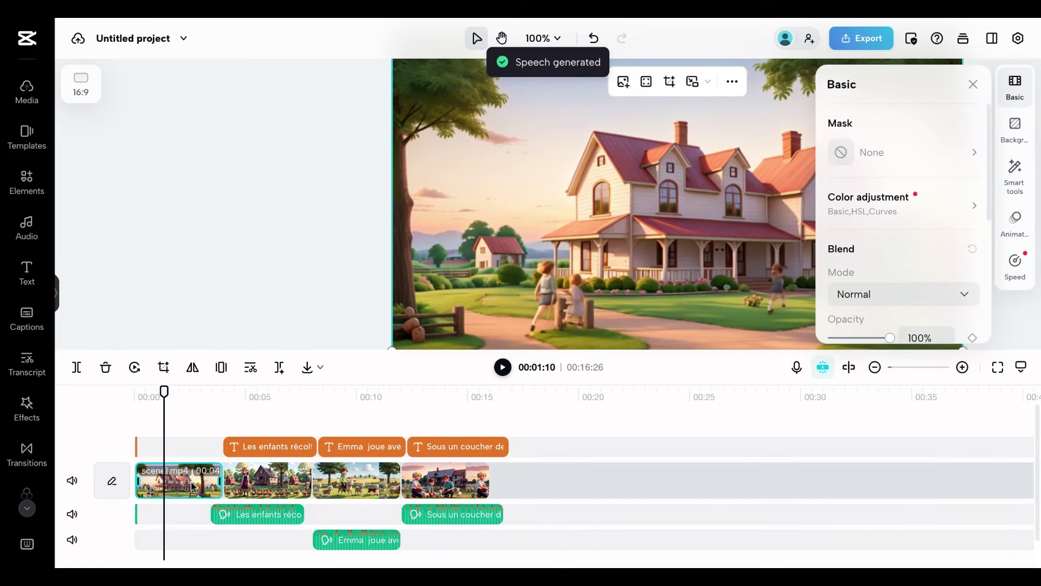
pyautogui.click(203, 450)
pyautogui.click(180, 449)
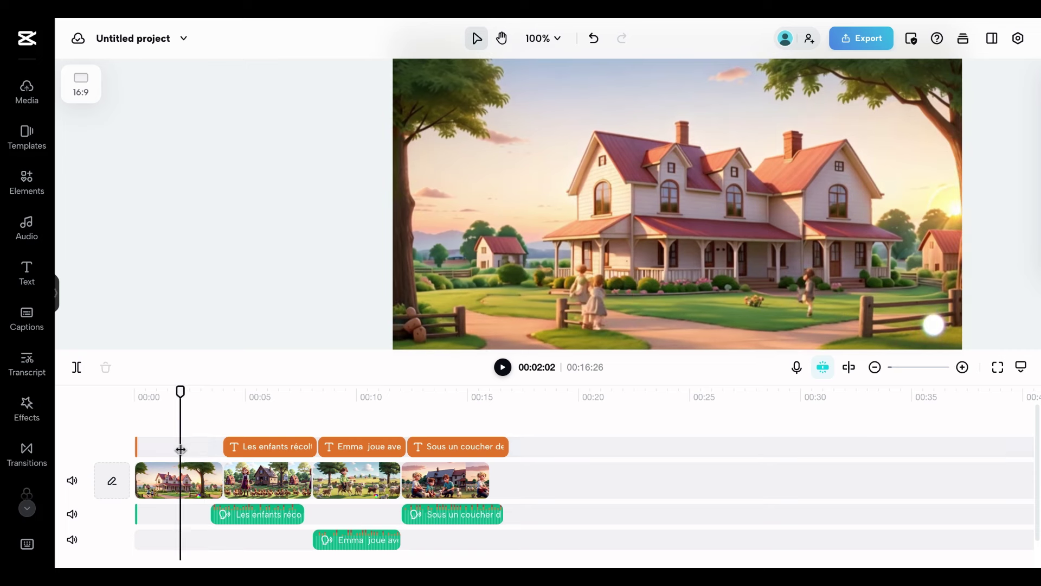
# - Undo the voice applied to all texts and the speech generation to restore the first scene's text clip
pyautogui.hotkey('ctrl', 'z')
pyautogui.hotkey('ctrl', 'z')
pyautogui.hotkey('ctrl', 'z')
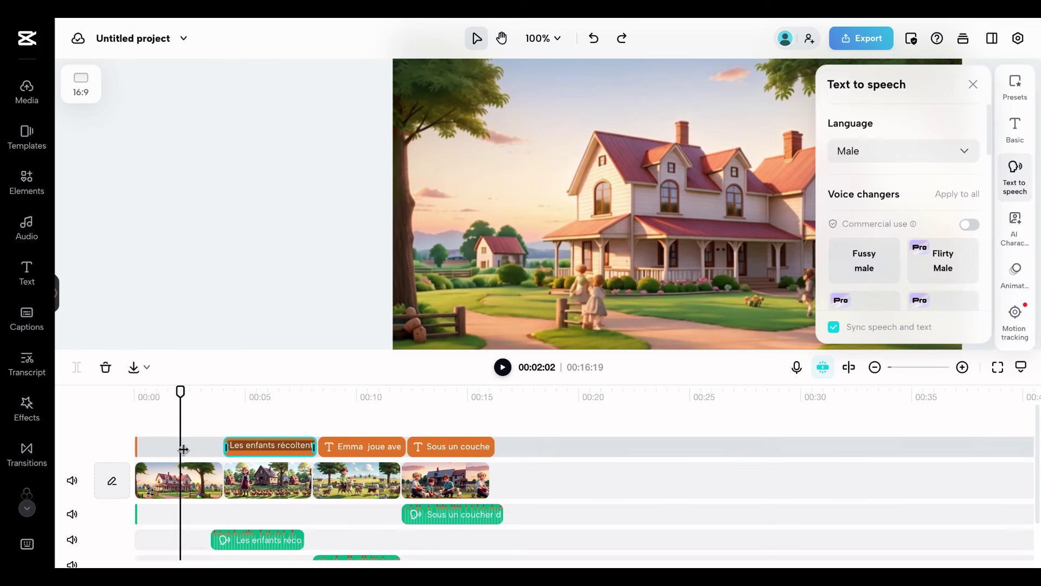
pyautogui.hotkey('ctrl', 'z')
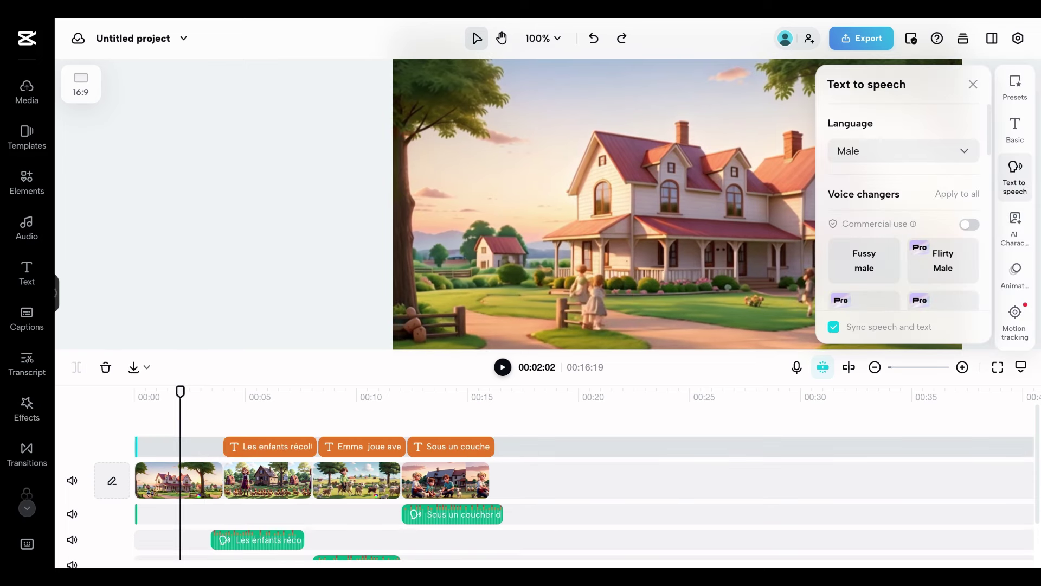
pyautogui.hotkey('ctrl', 'z')
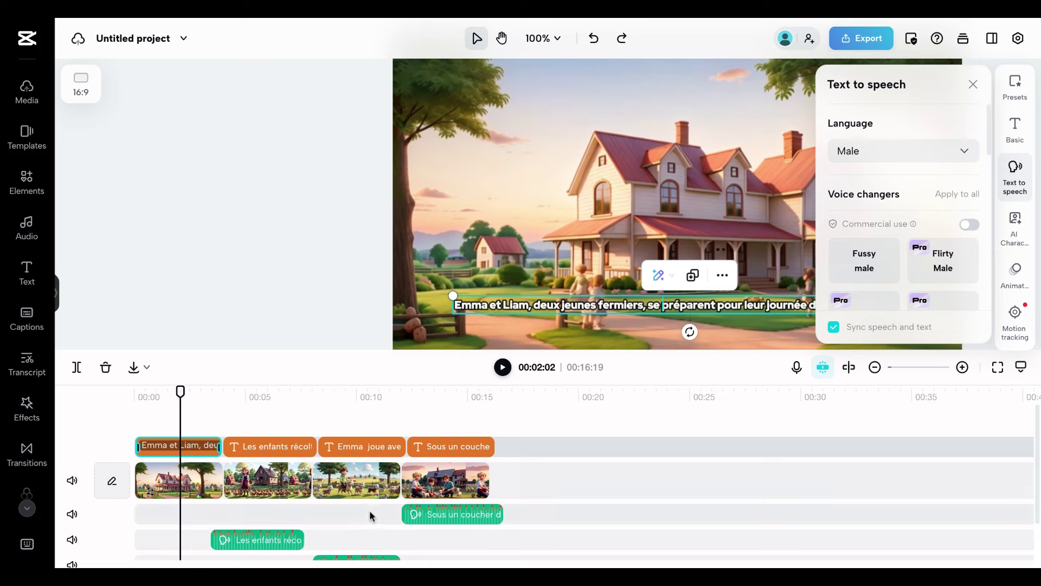
# - Move the first scene's text clip to its own track above the other texts and extend it past the 5-second mark
pyautogui.moveTo(173, 457); pyautogui.dragTo(174, 426)
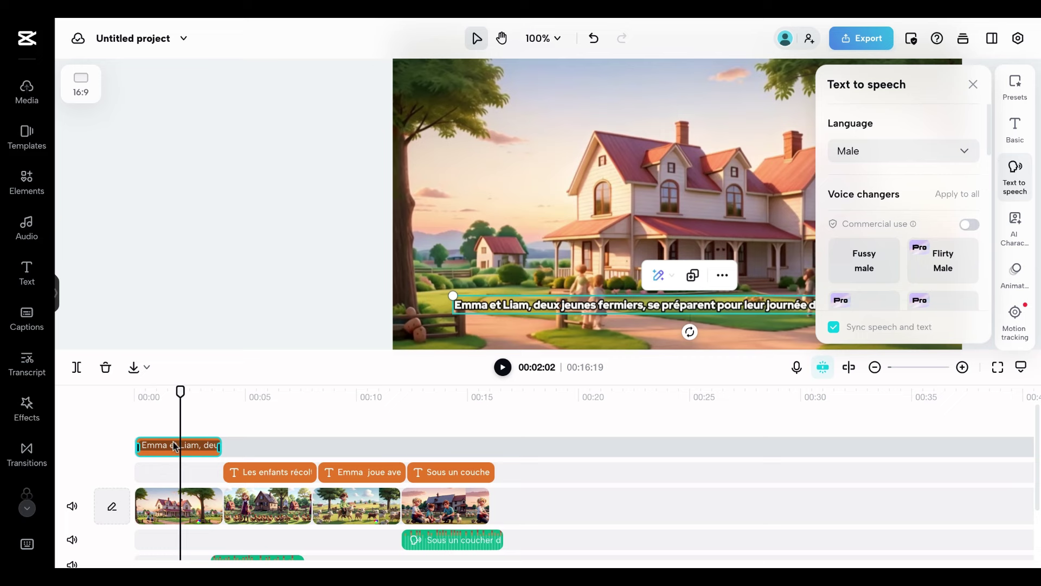
pyautogui.rightClick(155, 449)
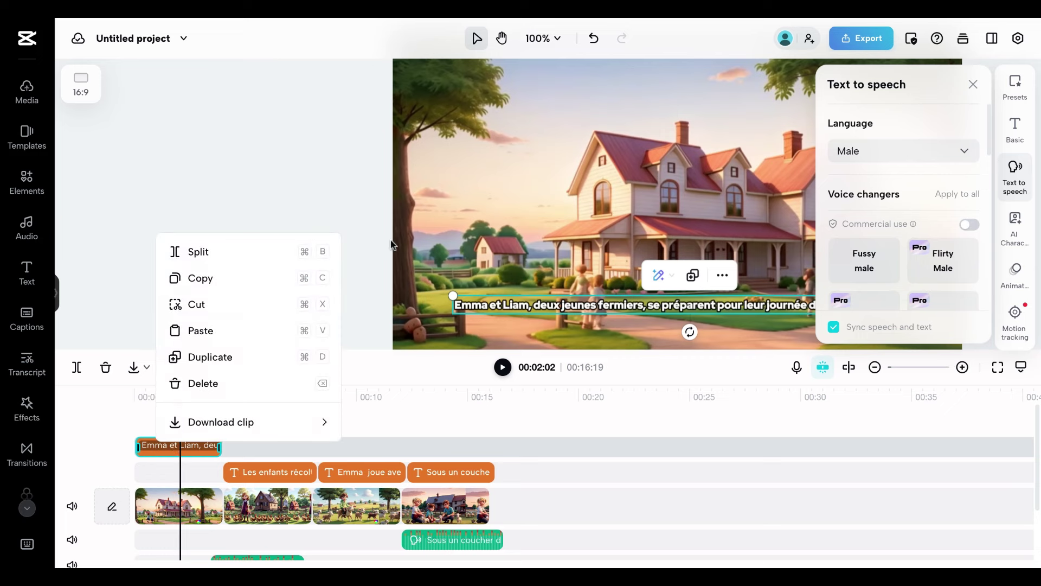
pyautogui.moveTo(220, 446); pyautogui.dragTo(253, 446)
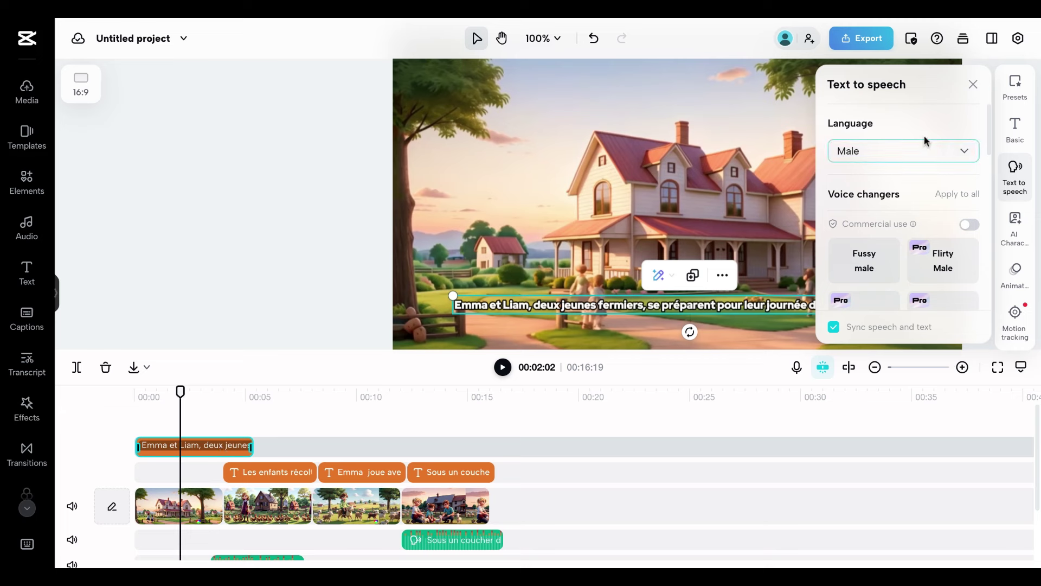
# - Try to generate French Voix féminine speech for the extended first text on its separate track
pyautogui.click(892, 160)
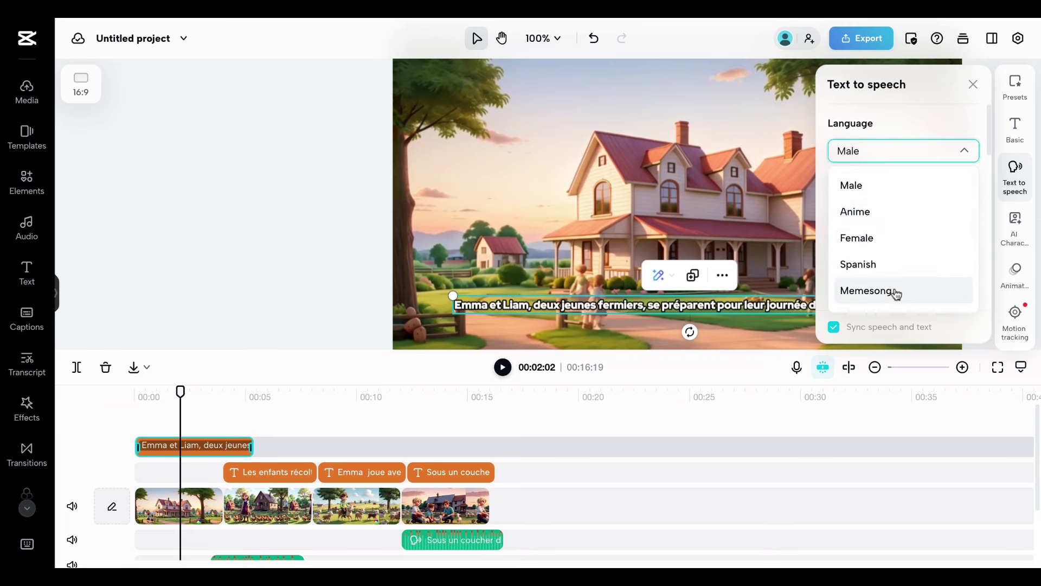
pyautogui.scroll(-3, 890, 285)
pyautogui.click(885, 278)
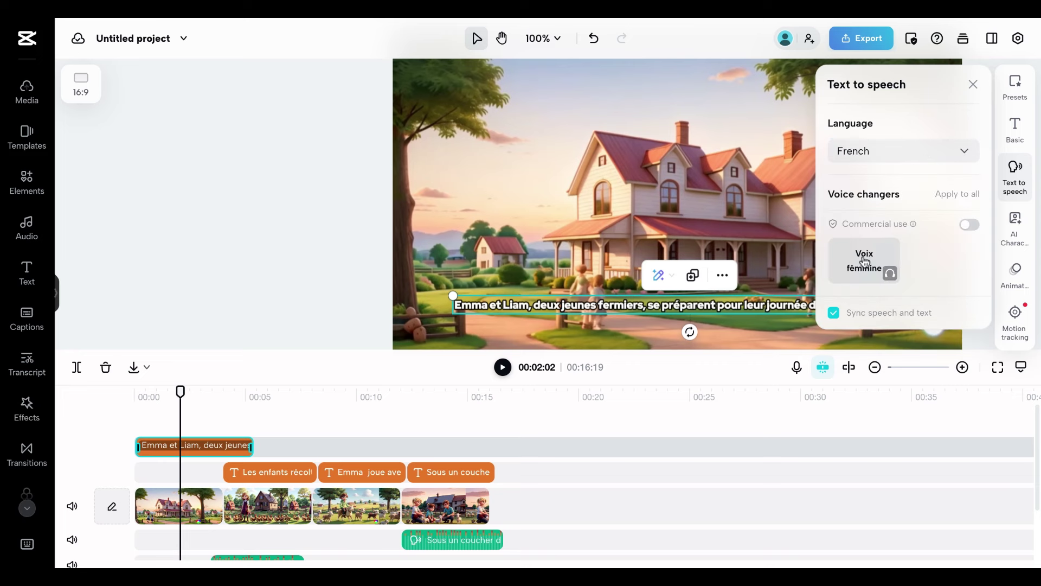
pyautogui.click(863, 258)
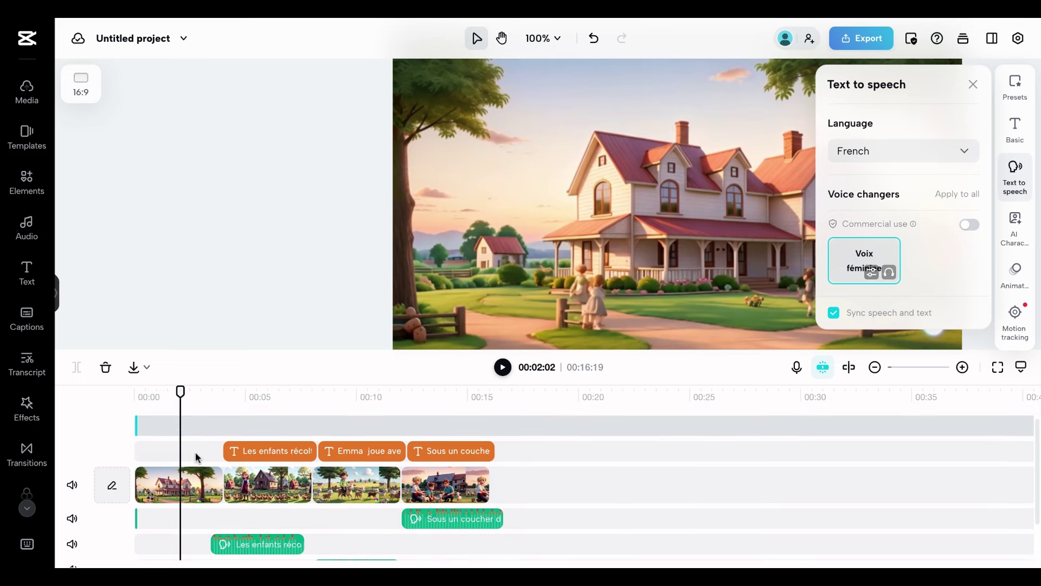
pyautogui.click(180, 519)
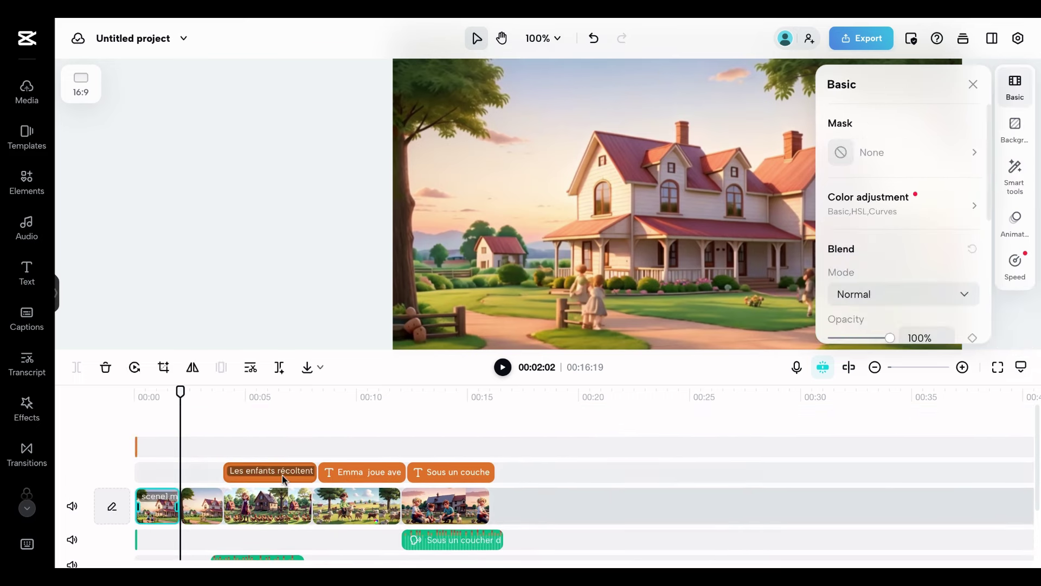
pyautogui.hotkey('ctrl', 'b')
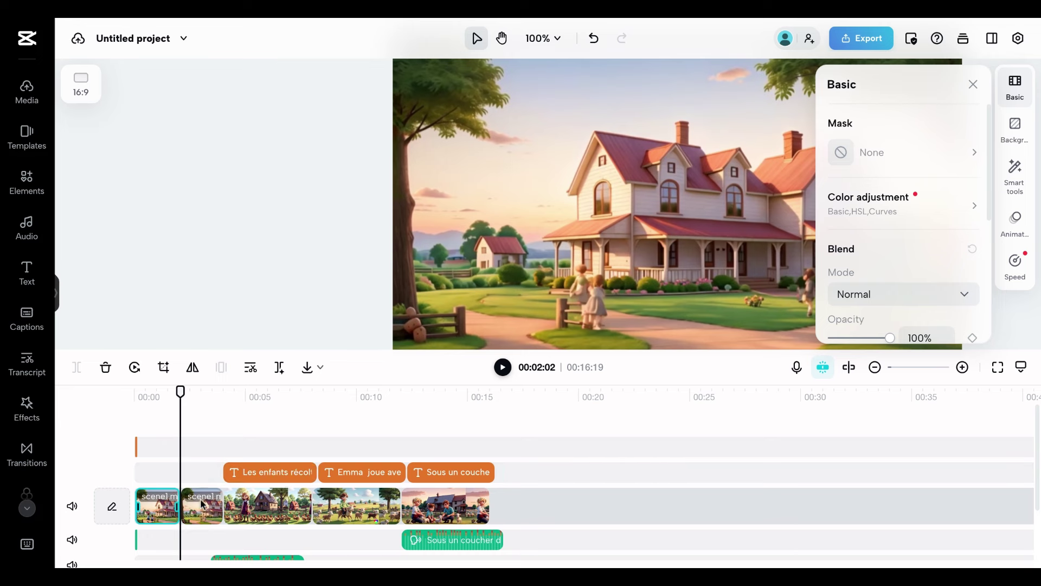
pyautogui.hotkey('ctrl', 'z')
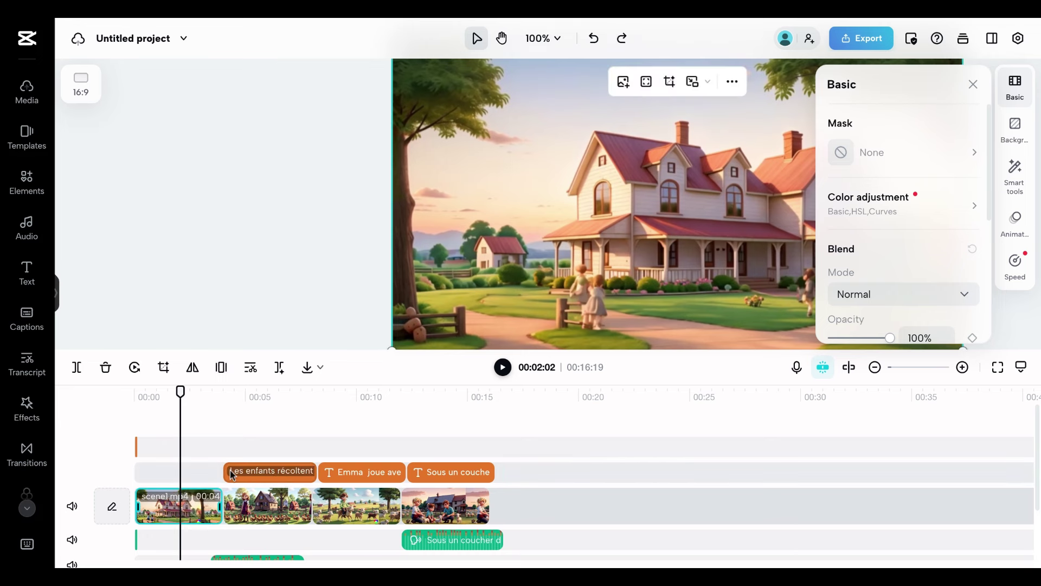
# - Delete the first scene's collapsed text clip at the start of the timeline
pyautogui.click(151, 450)
pyautogui.click(136, 447)
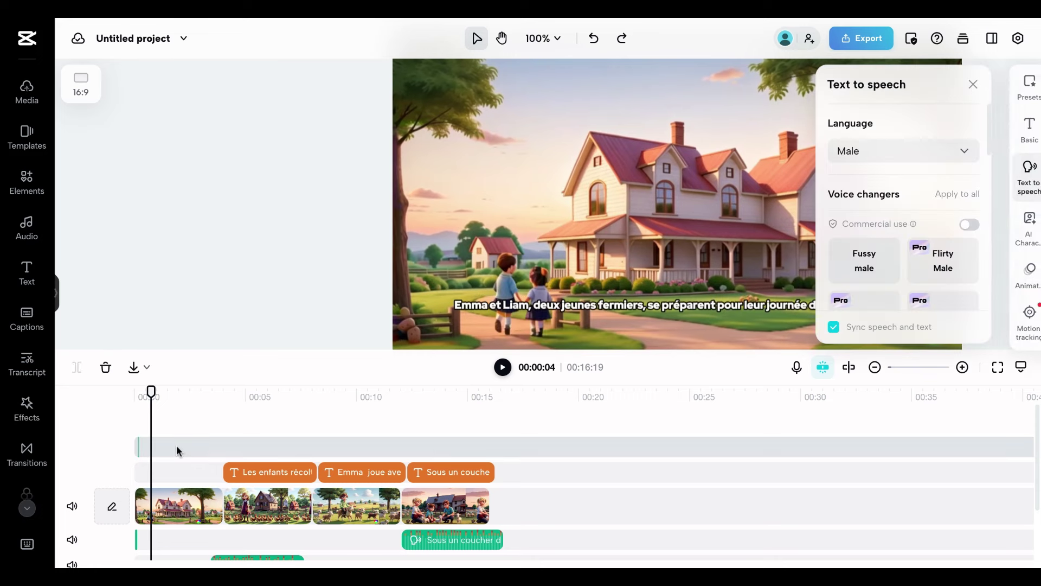
pyautogui.rightClick(136, 447)
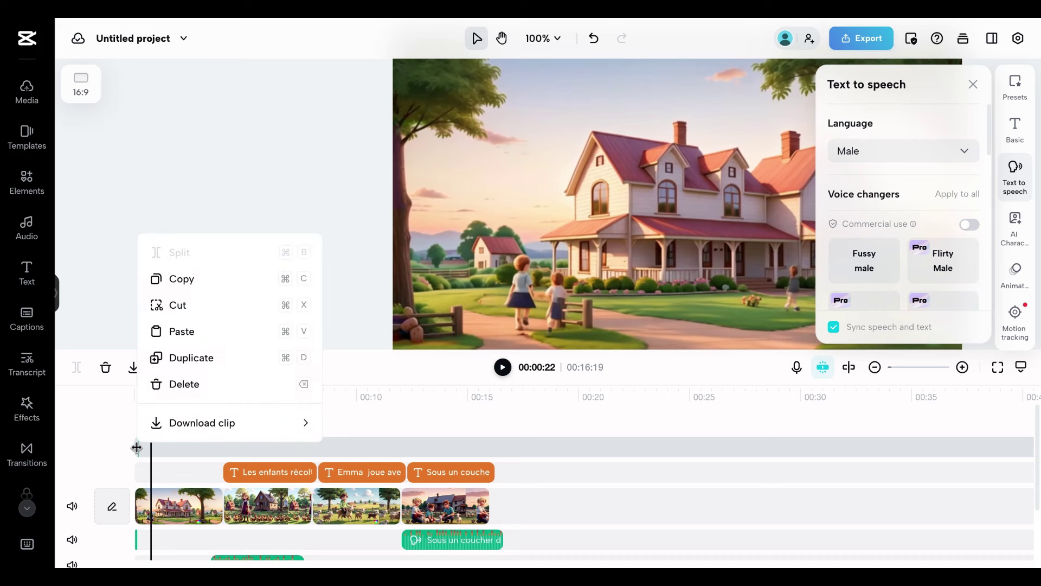
pyautogui.click(218, 383)
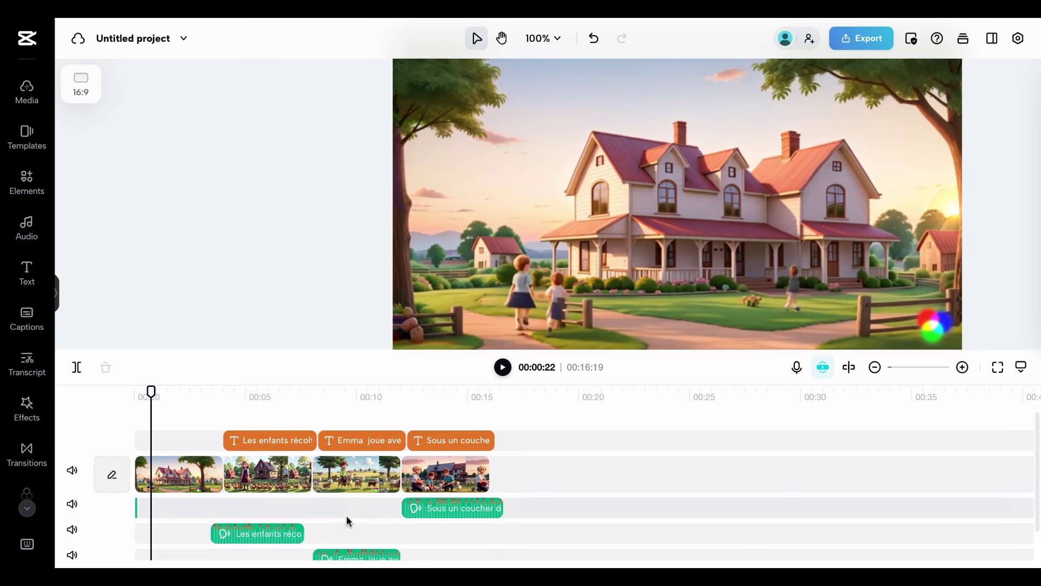
# - Duplicate the second scene's text clip and move the copy to the start of the timeline above the first scene
pyautogui.click(274, 448)
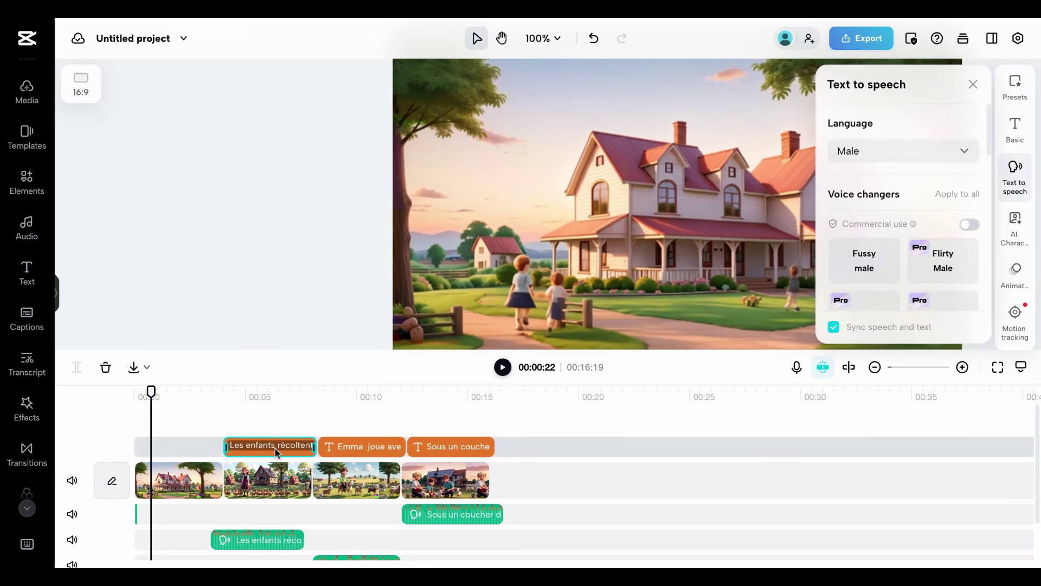
pyautogui.rightClick(276, 450)
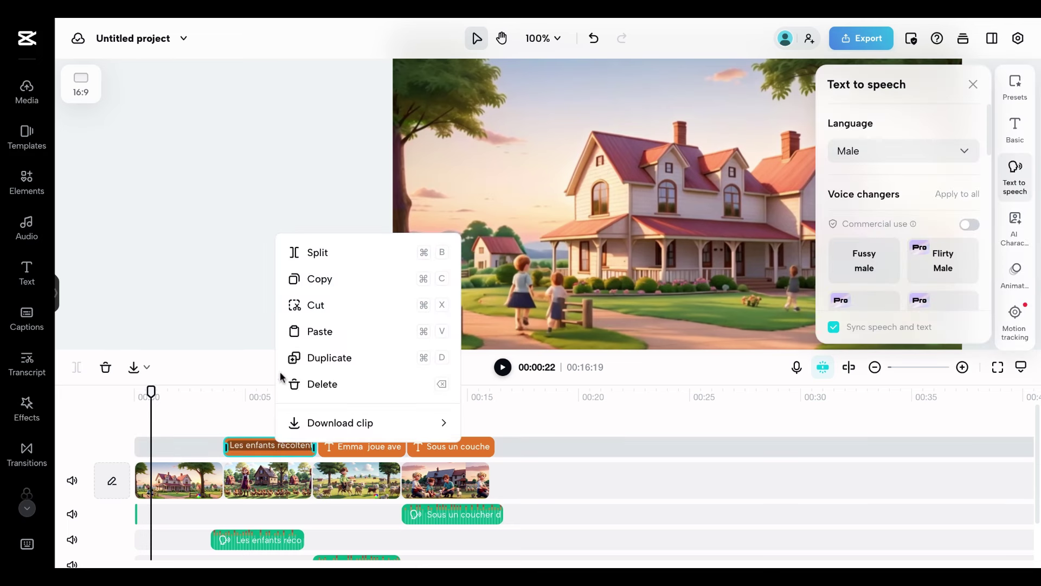
pyautogui.click(329, 357)
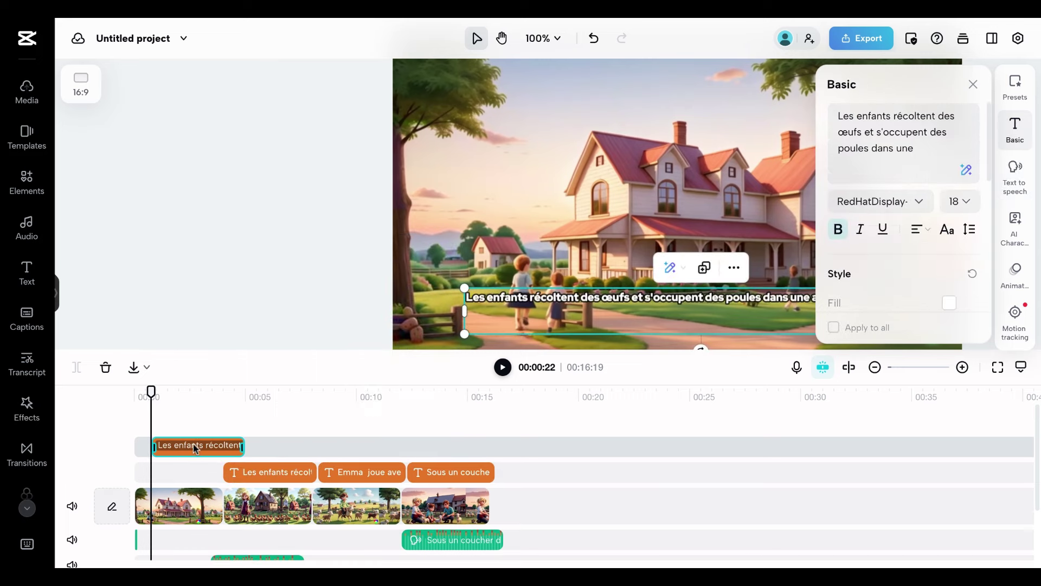
pyautogui.moveTo(193, 444); pyautogui.dragTo(176, 445)
# - Replace the duplicate's text with the copied first-scene sentence ending in "journée de travail sur la ferme", removing the leftover "atmosphère ensoleillée."
pyautogui.click(909, 142)
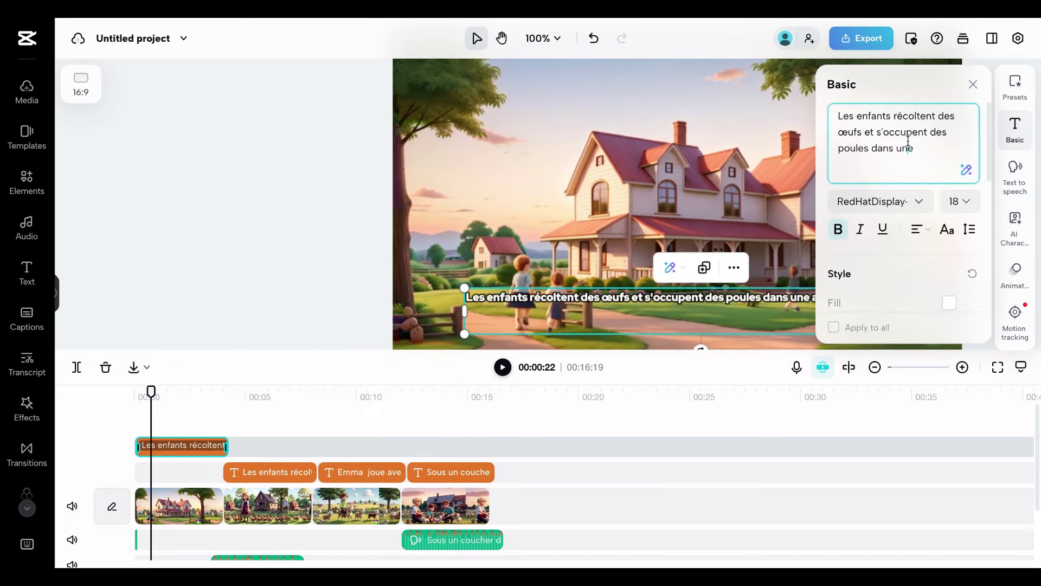
pyautogui.click(936, 145)
pyautogui.hotkey('ctrl', 'v')
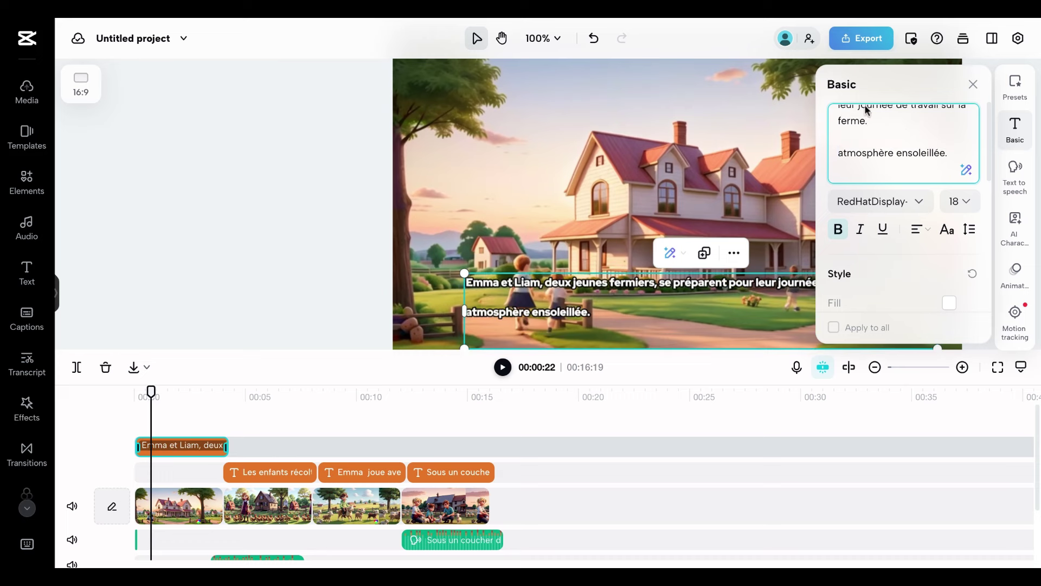
pyautogui.tripleClick(903, 153)
pyautogui.press('BackSpace')
pyautogui.press('BackSpace')
pyautogui.press('BackSpace')
pyautogui.press('BackSpace')
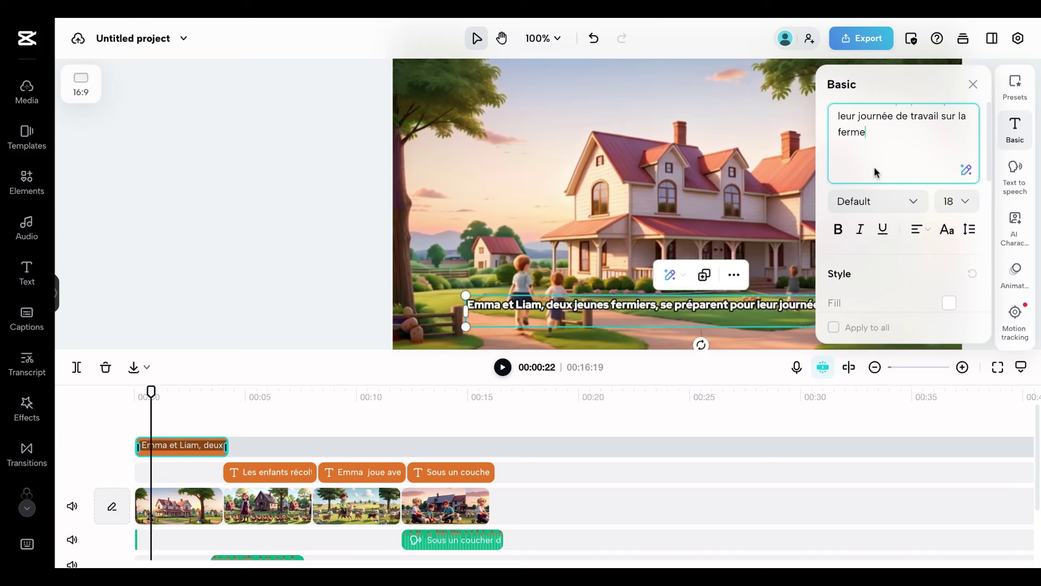
# - Generate French speech with the Voix féminine voice for the first scene's text
pyautogui.scroll(-6, 893, 275)
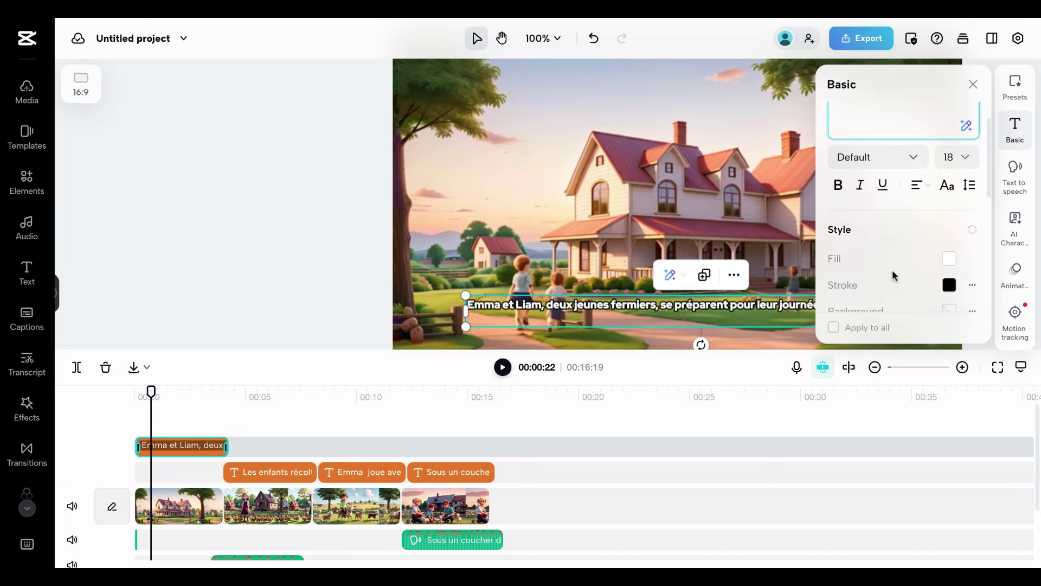
pyautogui.scroll(2, 893, 275)
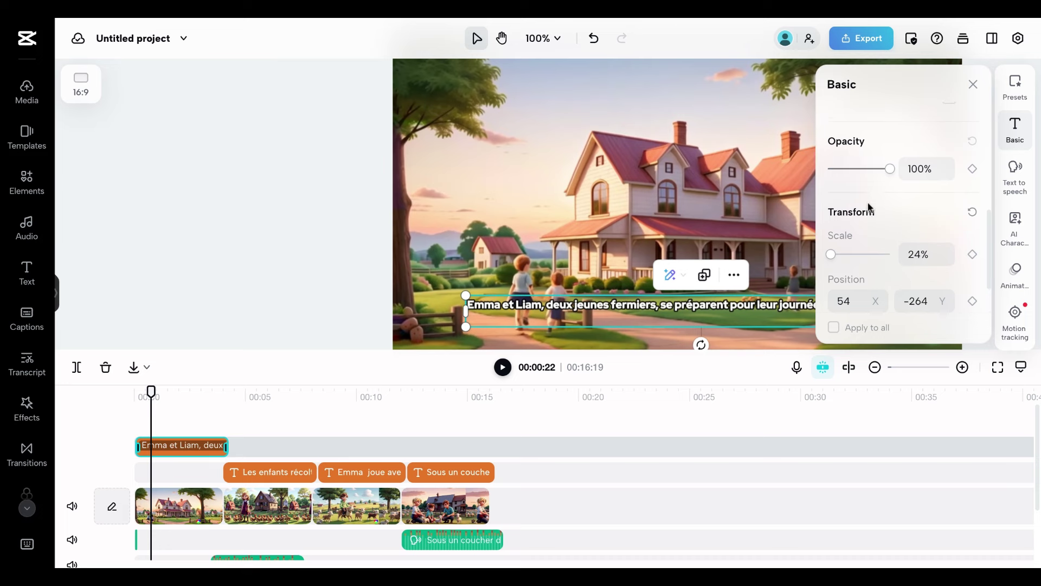
pyautogui.click(1018, 174)
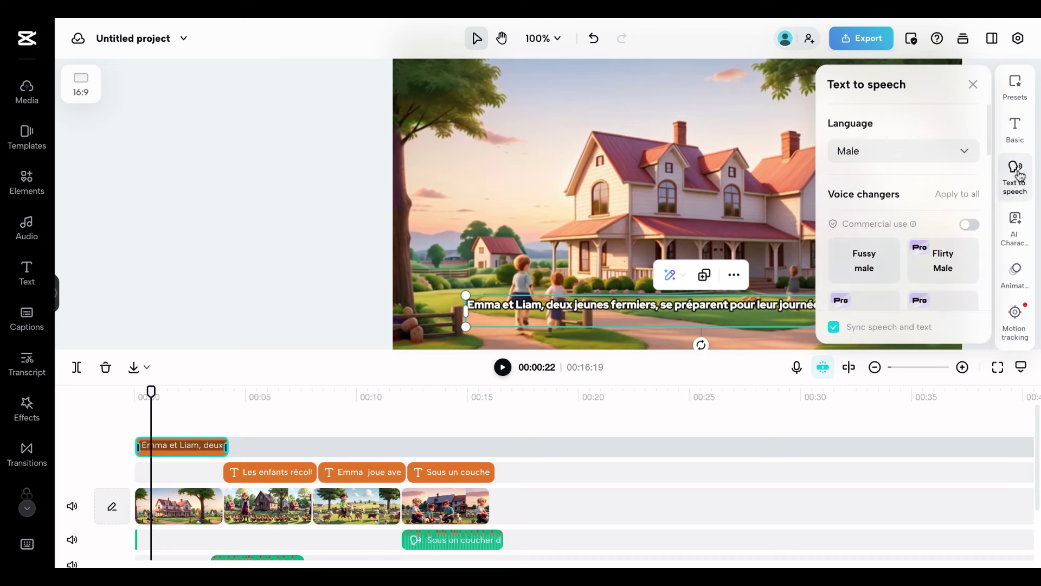
pyautogui.click(965, 149)
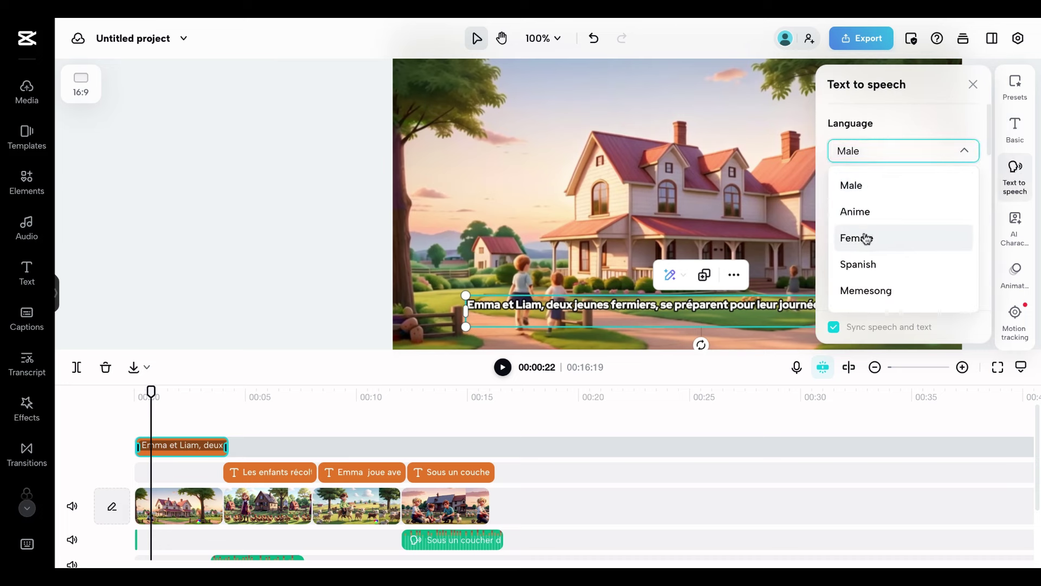
pyautogui.scroll(-2, 867, 244)
pyautogui.scroll(-1, 871, 249)
pyautogui.click(871, 267)
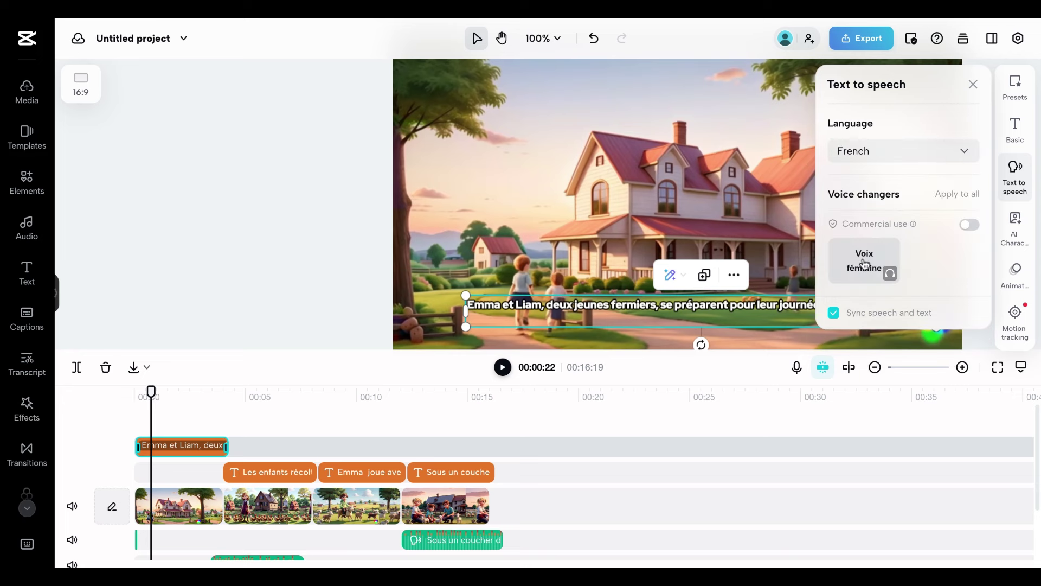
pyautogui.click(869, 261)
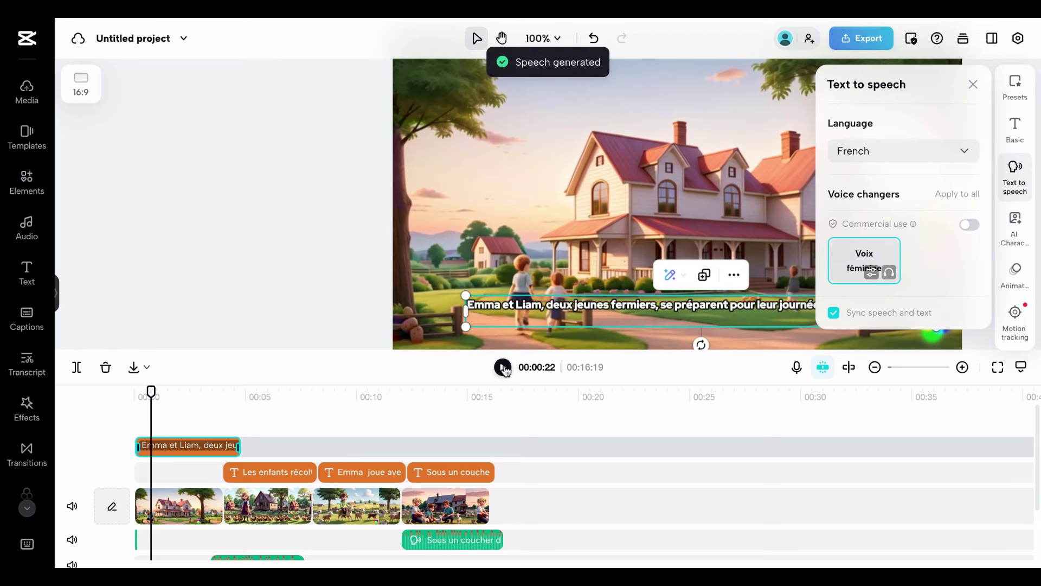
# - Play the first scene with its new speech and shorten its text clip to the end of the first video clip
pyautogui.click(503, 367)
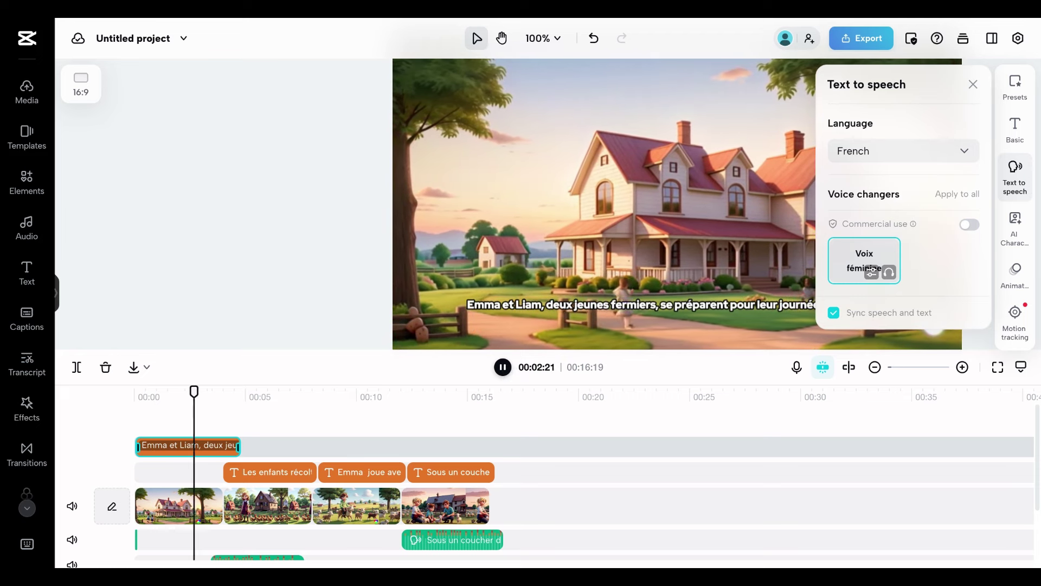
pyautogui.press('space')
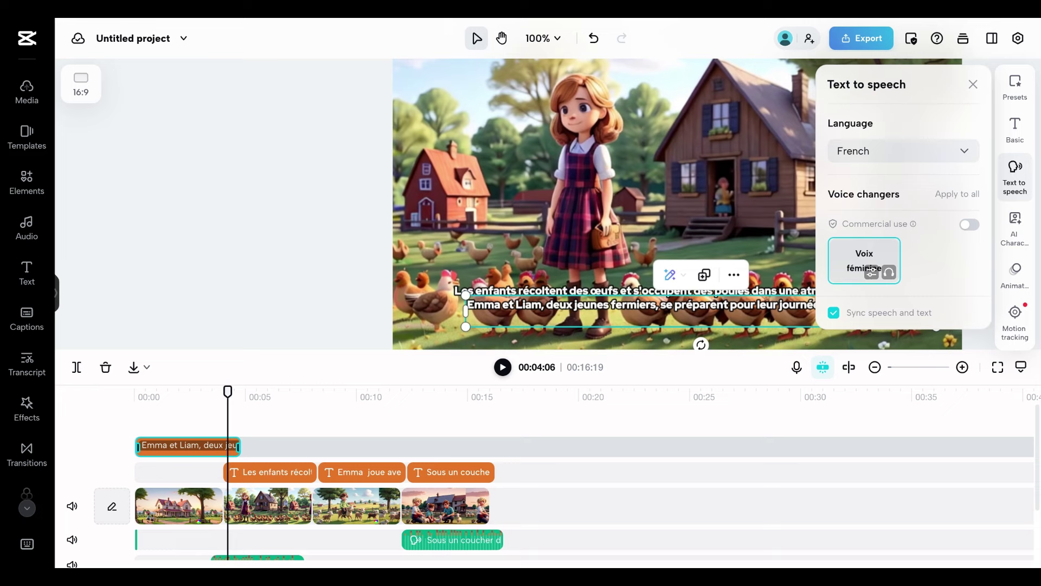
pyautogui.scroll(-3, 559, 542)
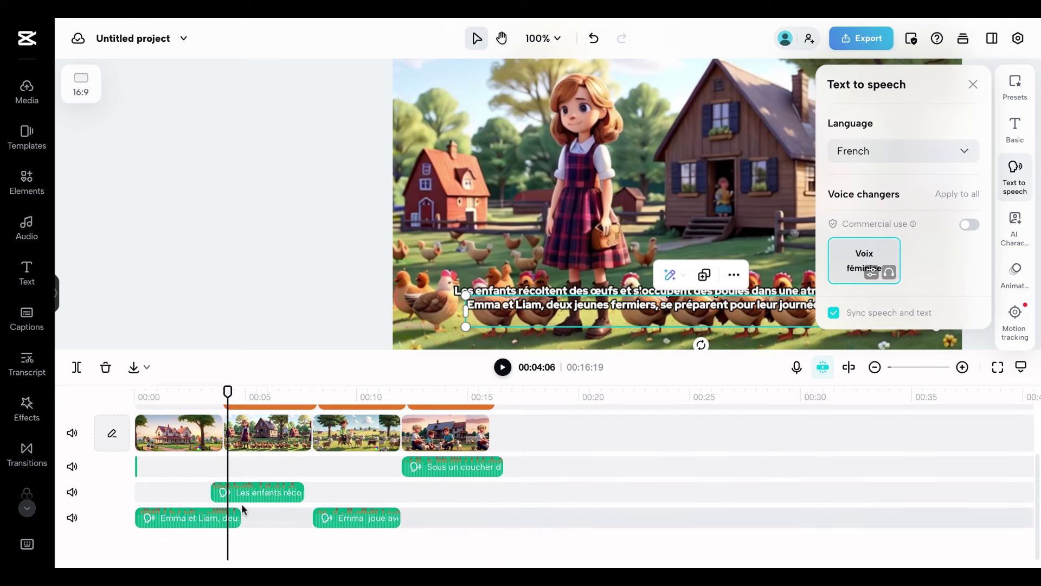
pyautogui.click(191, 520)
pyautogui.click(569, 303)
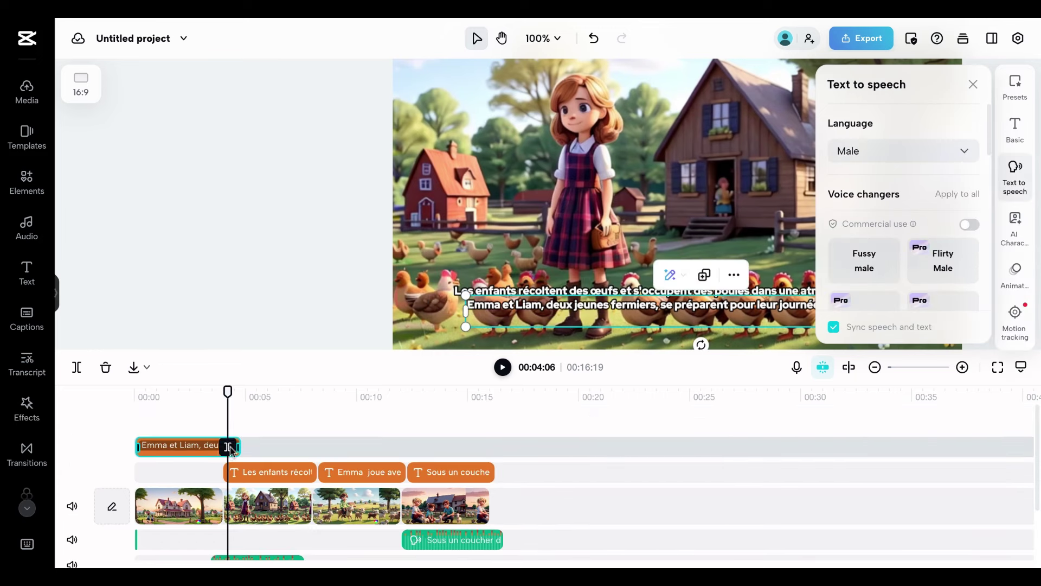
pyautogui.moveTo(230, 447)
pyautogui.mouseDown()
pyautogui.moveTo(239, 446)
pyautogui.moveTo(221, 445)
pyautogui.mouseUp()
# - Move the second and third scenes' speech clips onto the same audio track as the fourth scene's speech, in story order
pyautogui.scroll(-2, 234, 461)
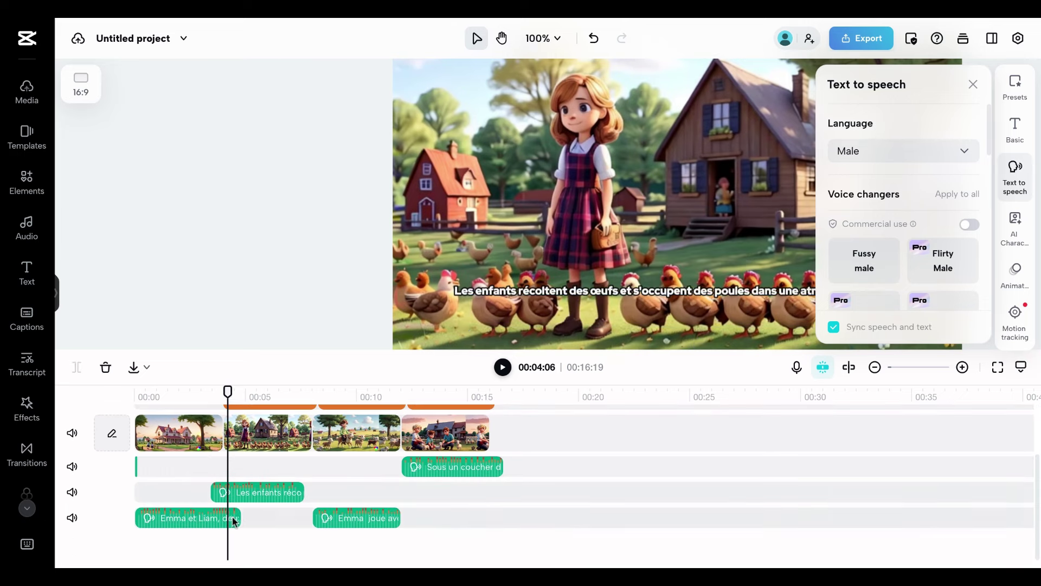
pyautogui.moveTo(265, 493); pyautogui.dragTo(287, 473)
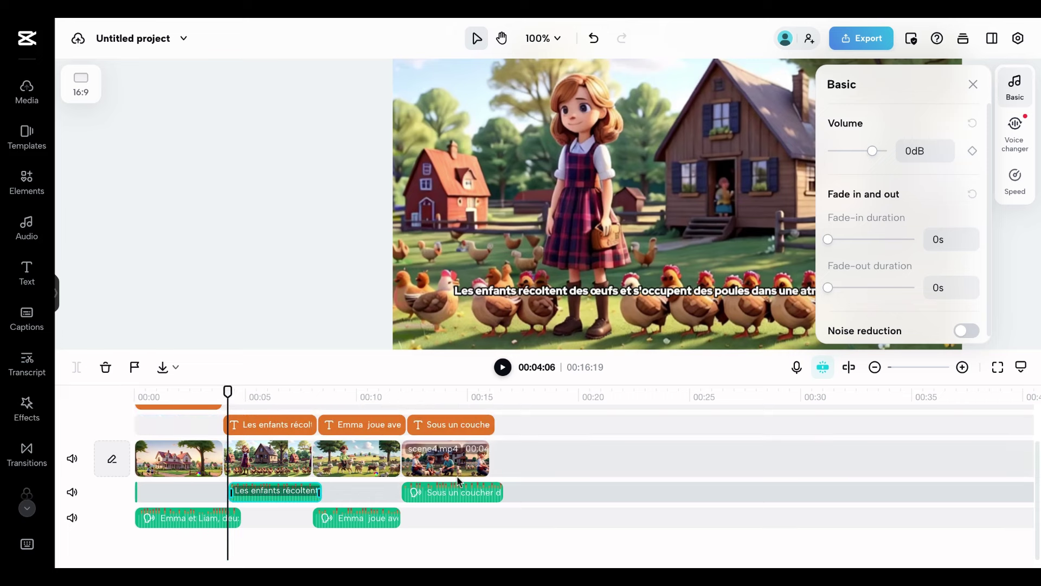
pyautogui.moveTo(349, 516); pyautogui.dragTo(374, 500)
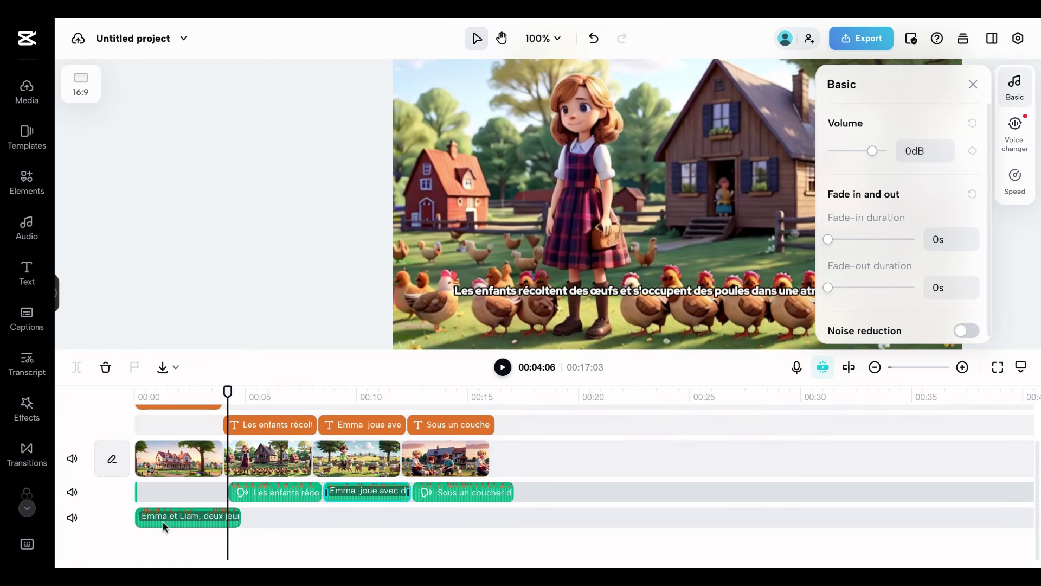
# - Delete the leftover sliver of audio at the timeline start and move the first scene's speech to the front of the shared audio track
pyautogui.moveTo(163, 523); pyautogui.dragTo(146, 489)
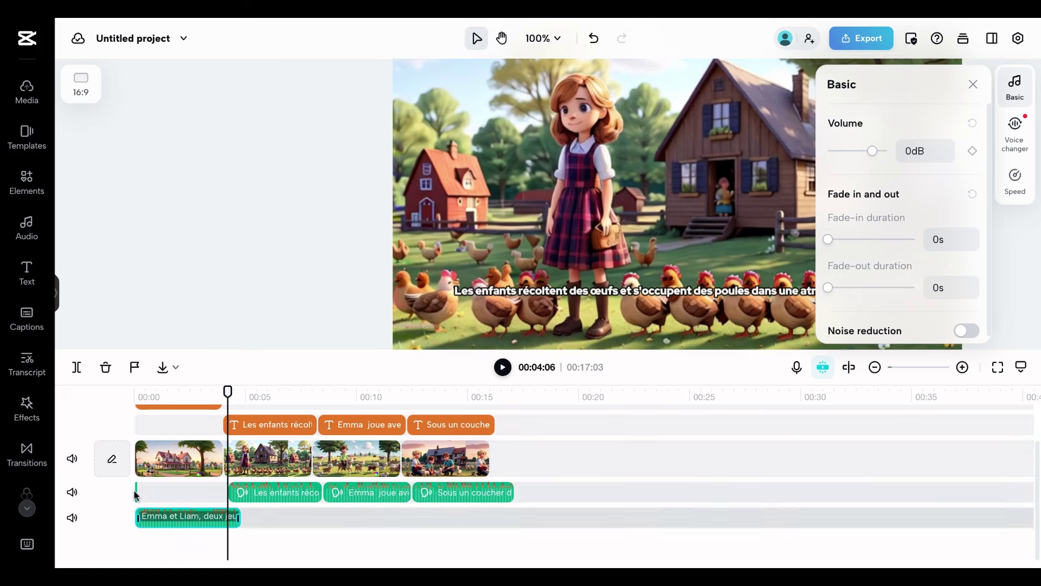
pyautogui.rightClick(135, 491)
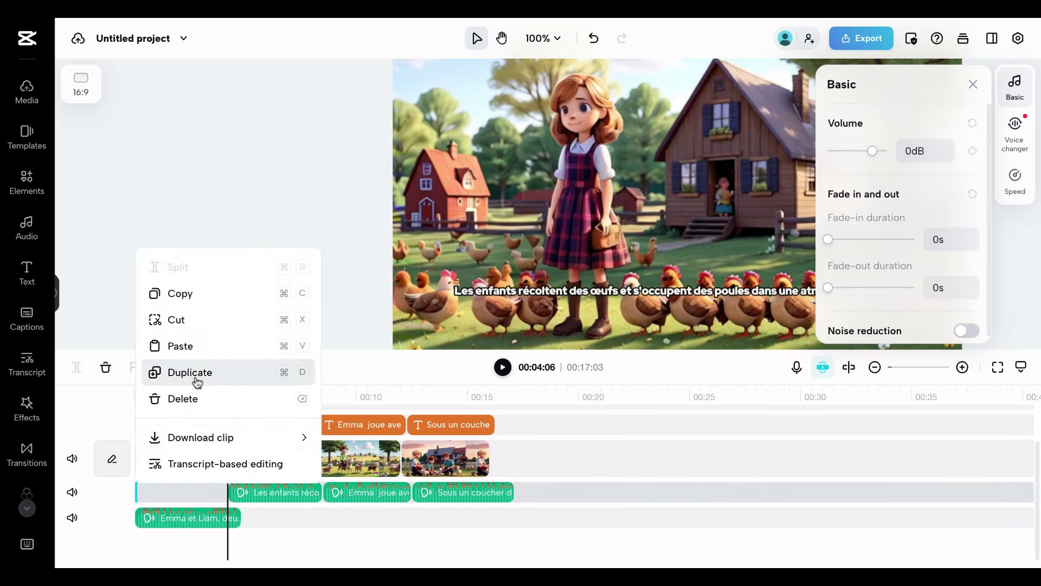
pyautogui.click(195, 399)
pyautogui.moveTo(165, 523); pyautogui.dragTo(159, 493)
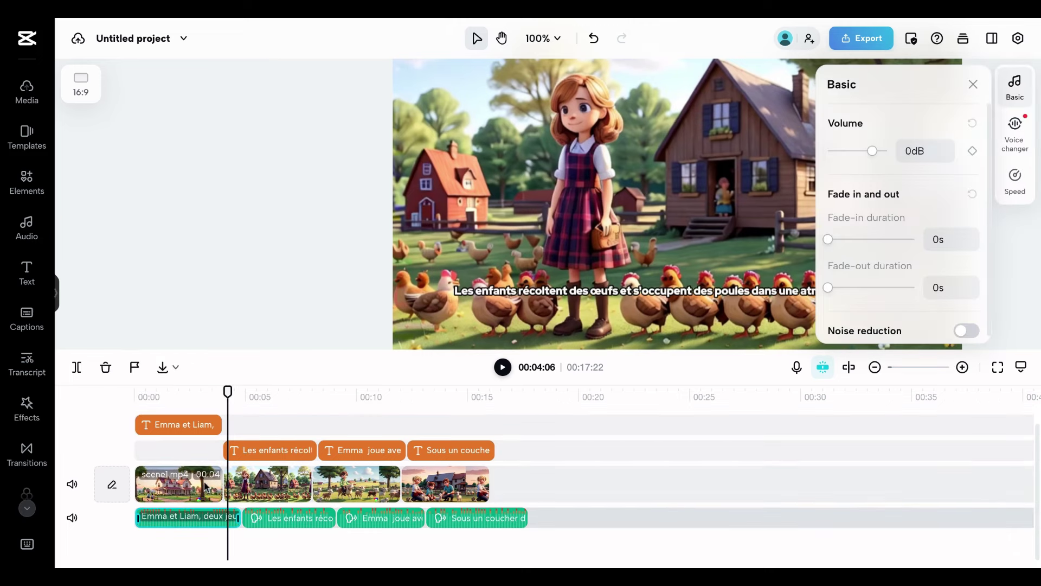
# - Check the clip alignment across all four scenes and play the first scene from the beginning
pyautogui.click(179, 488)
pyautogui.click(962, 367)
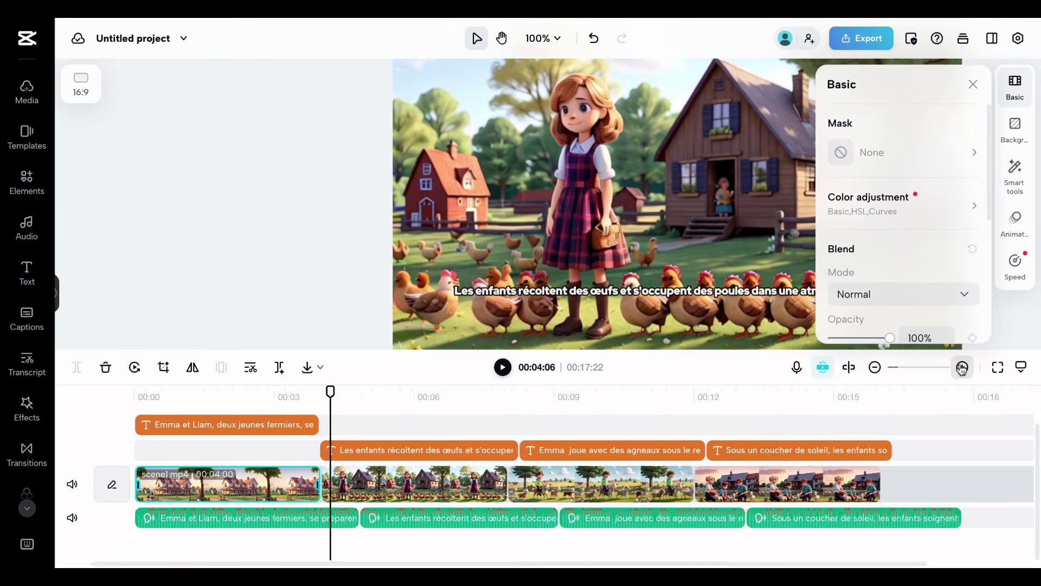
pyautogui.click(962, 367)
pyautogui.moveTo(331, 394); pyautogui.dragTo(155, 408)
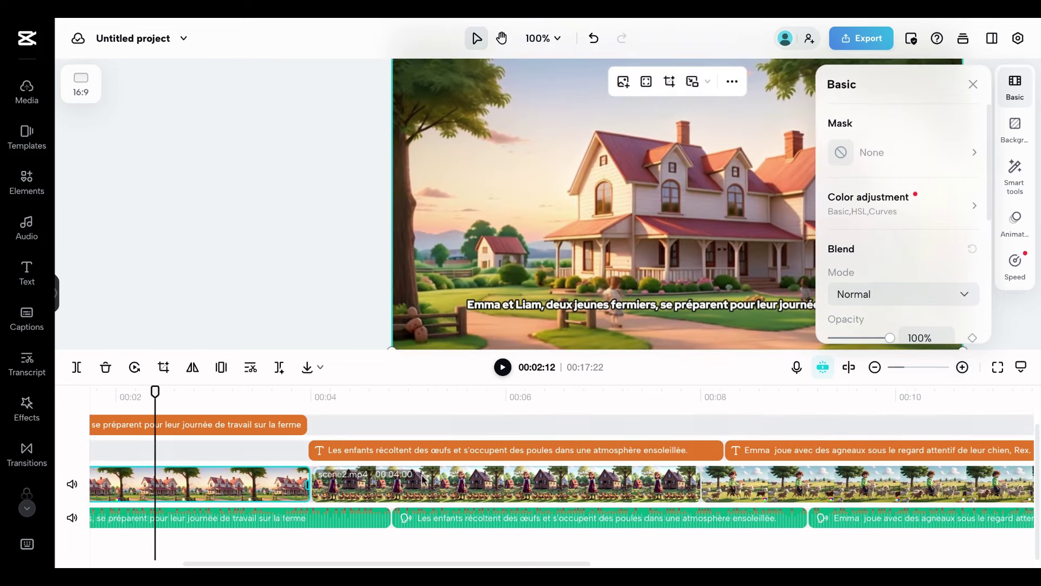
pyautogui.click(720, 564)
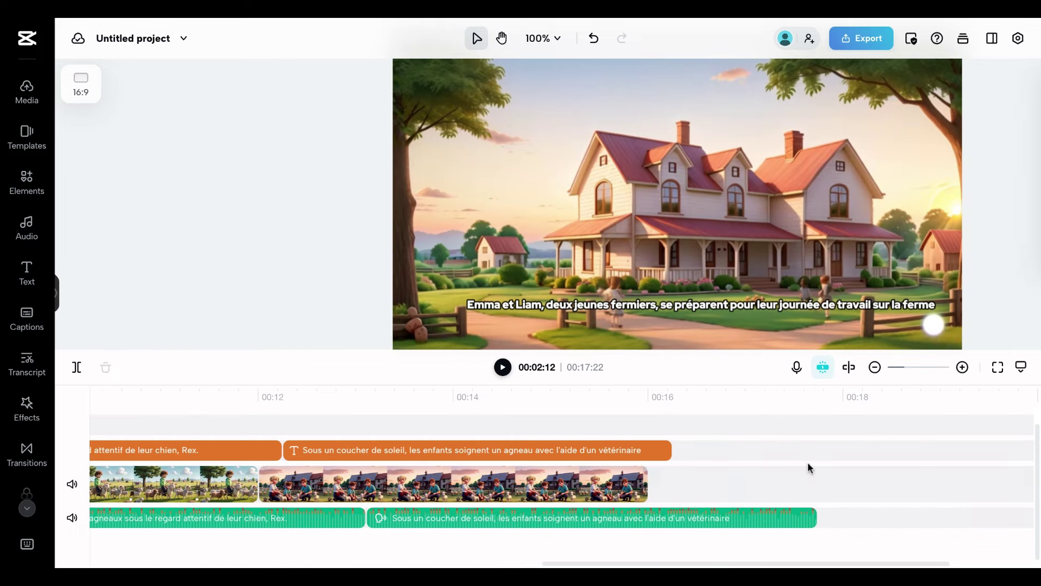
pyautogui.hscroll(-10, 808, 468)
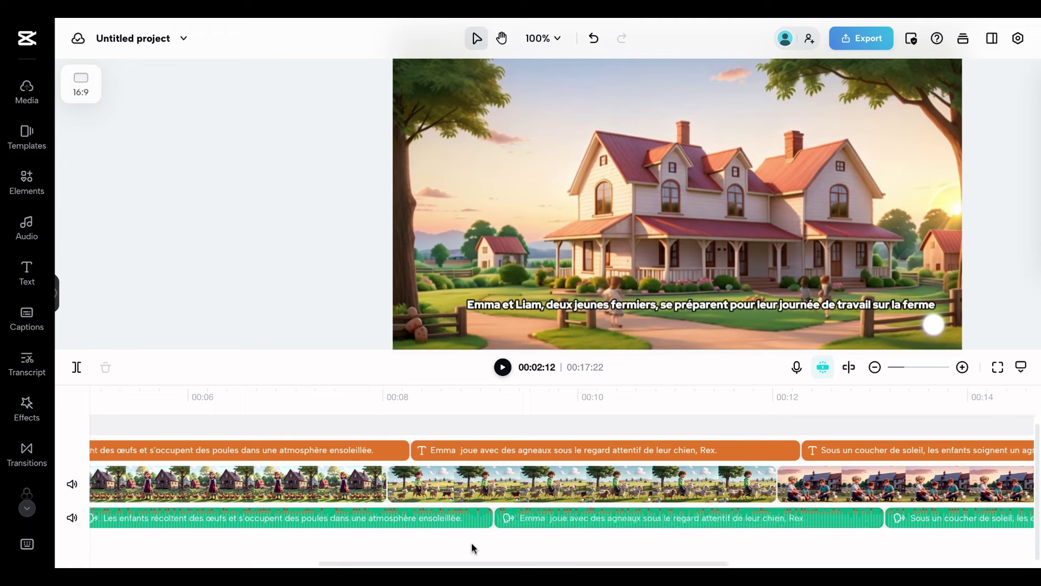
pyautogui.hscroll(-10, 473, 542)
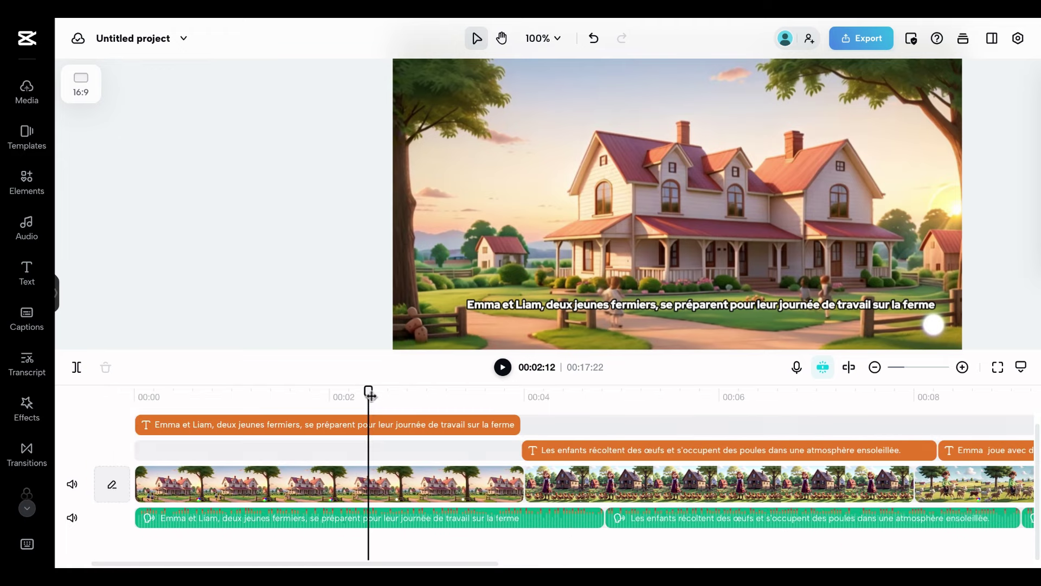
pyautogui.moveTo(369, 392); pyautogui.dragTo(83, 392)
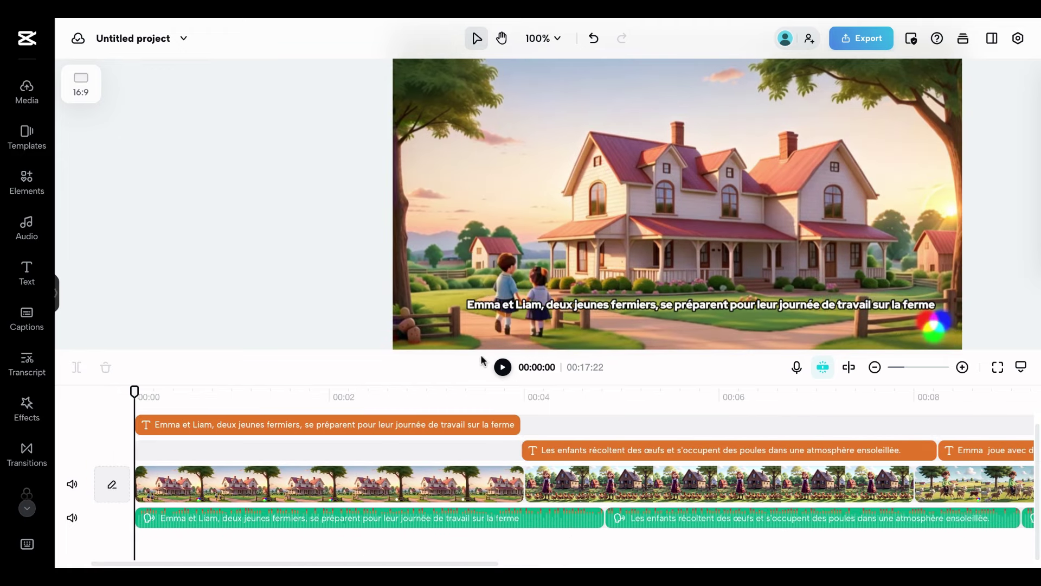
pyautogui.click(502, 369)
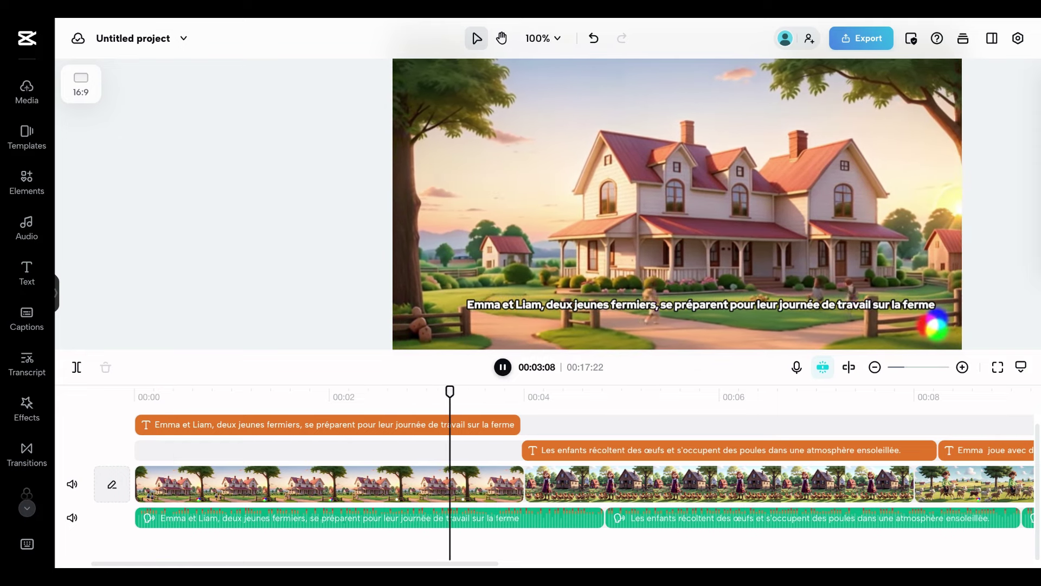
pyautogui.press('space')
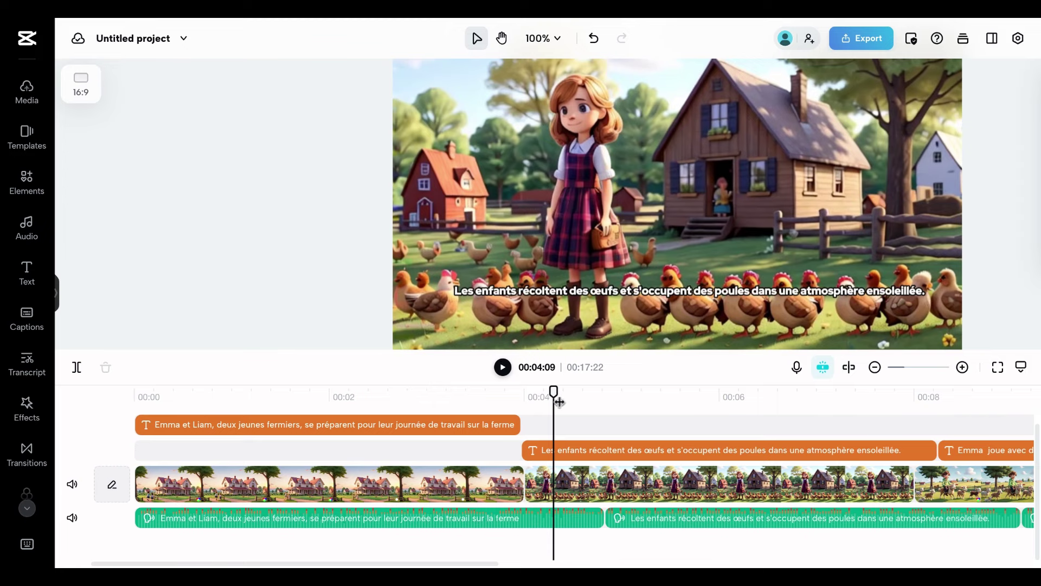
# - Apply the Typewriter In animation to the first scene's text in place of the tried Pro typing animation
pyautogui.moveTo(555, 401); pyautogui.dragTo(384, 400)
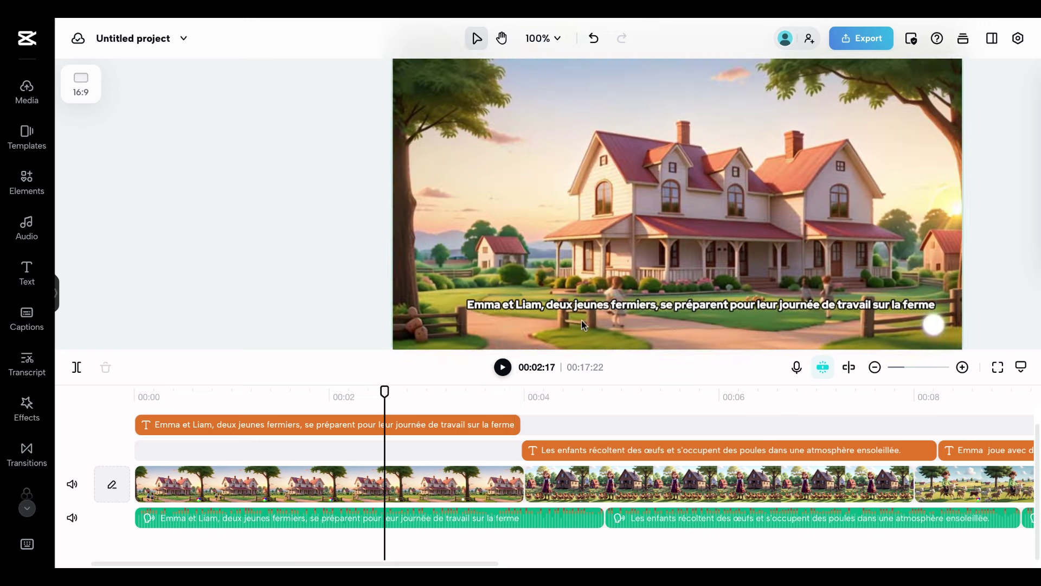
pyautogui.click(588, 310)
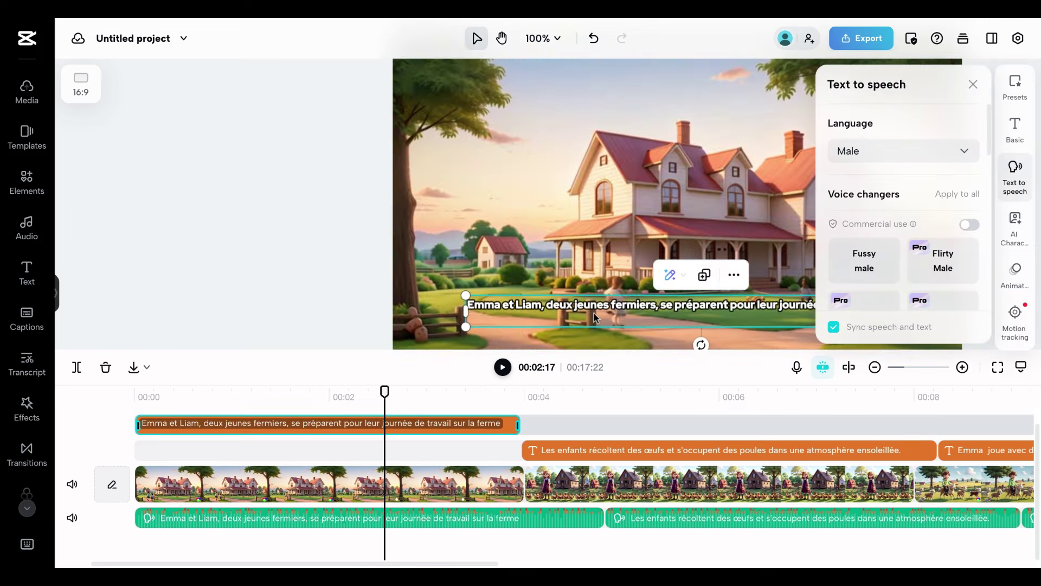
pyautogui.click(1016, 279)
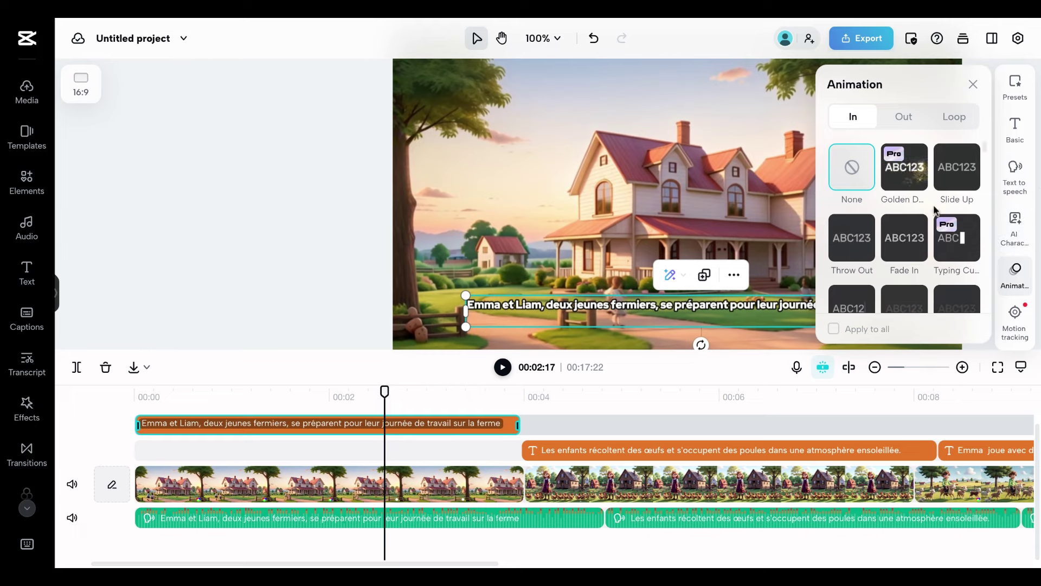
pyautogui.scroll(-1, 935, 211)
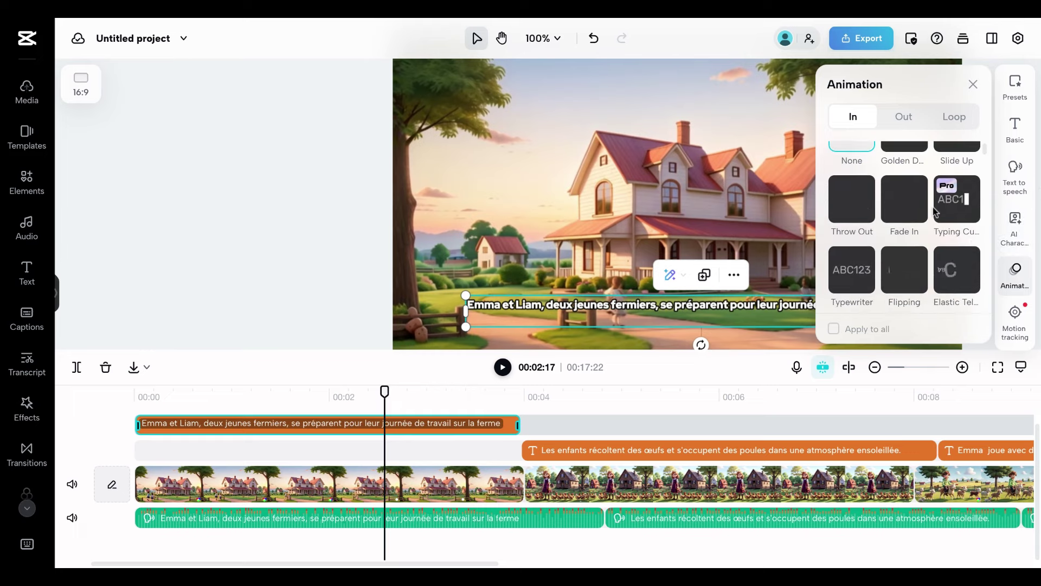
pyautogui.click(975, 216)
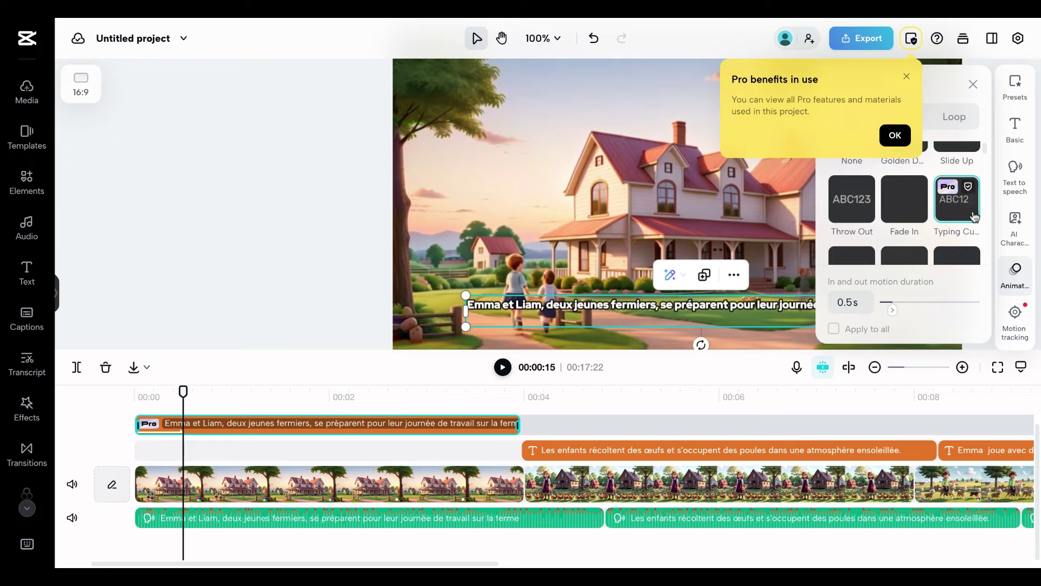
pyautogui.click(895, 135)
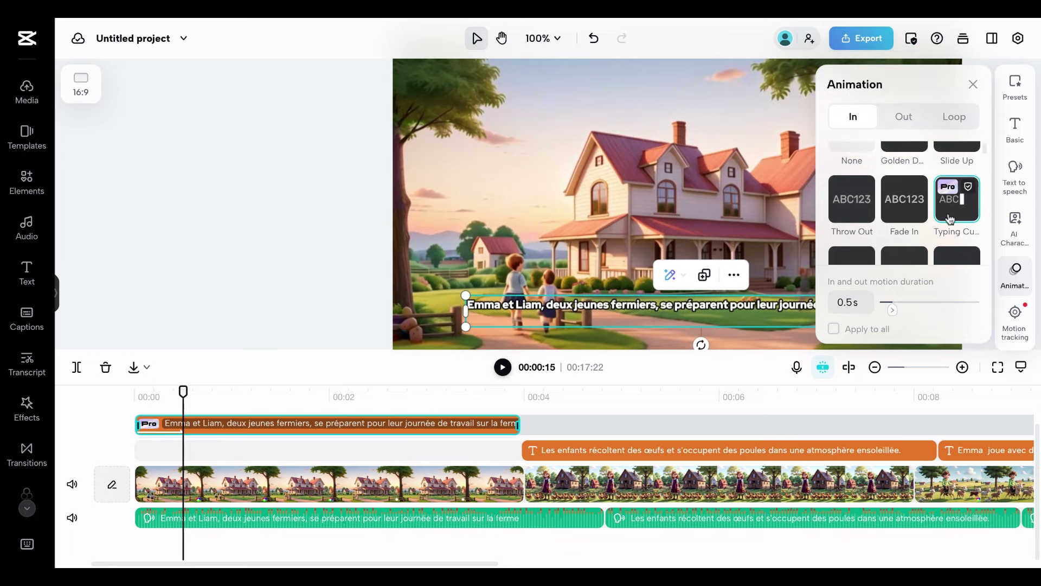
pyautogui.scroll(-2, 947, 219)
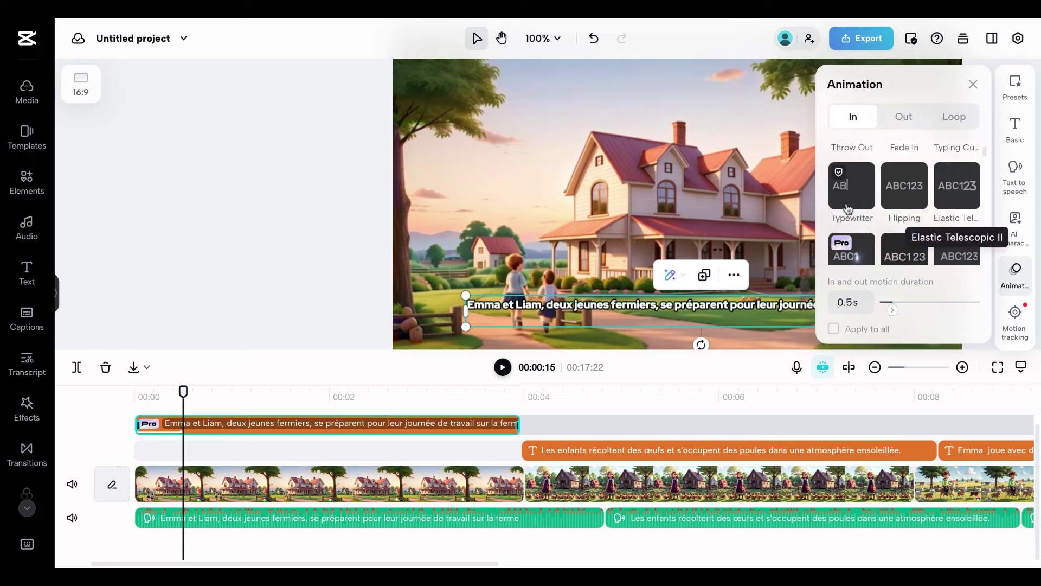
pyautogui.click(849, 205)
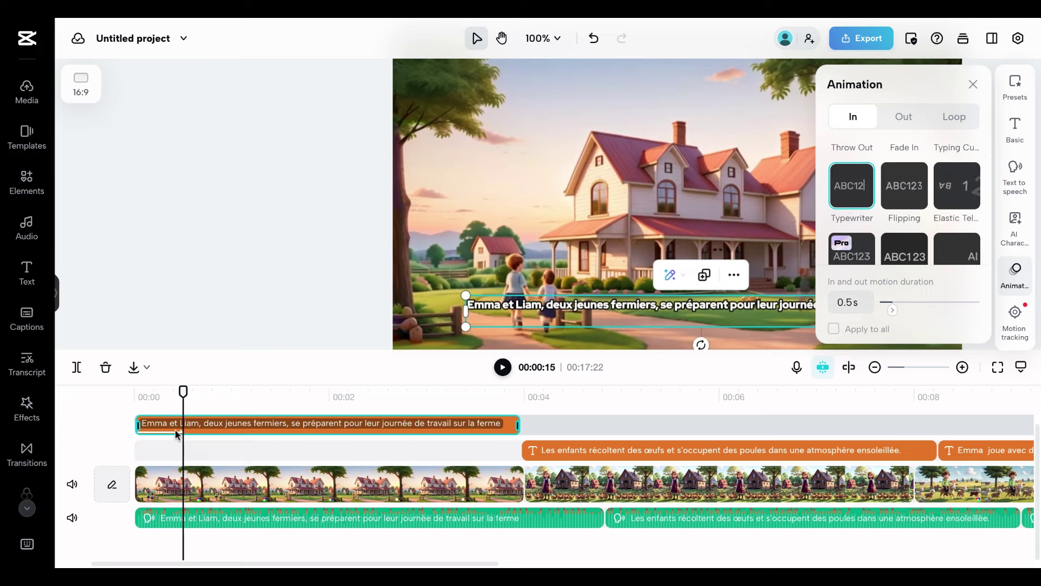
# - Set the motion duration of the first scene's Typewriter text animation to 3.1 s
pyautogui.scroll(-2, 895, 228)
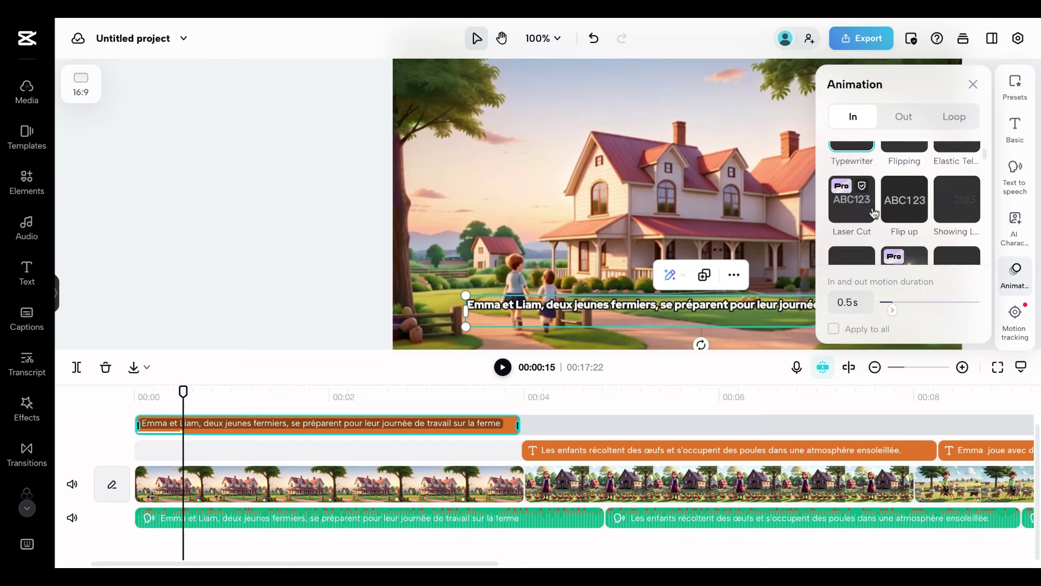
pyautogui.scroll(1, 874, 212)
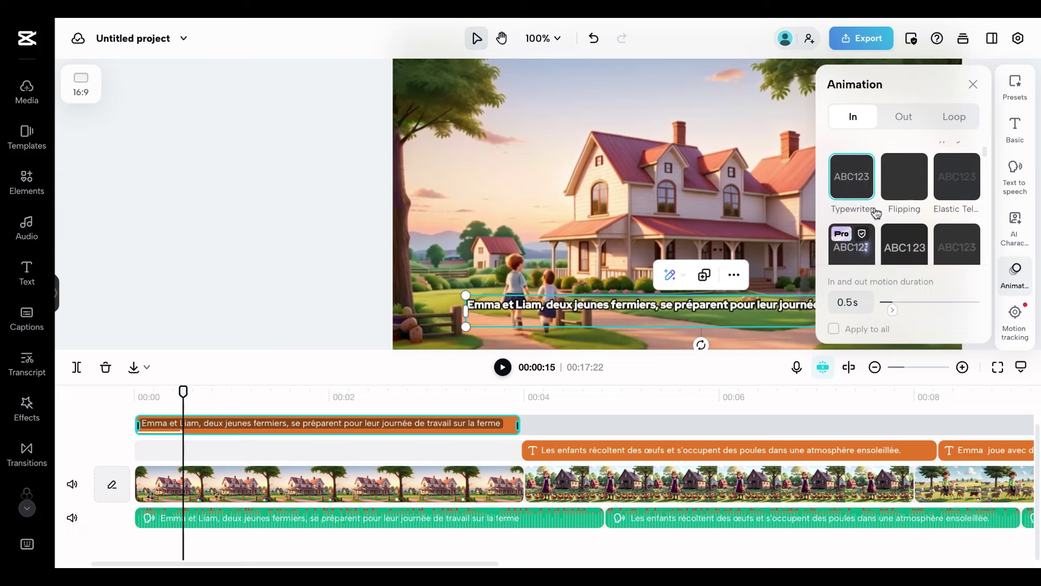
pyautogui.moveTo(894, 312); pyautogui.dragTo(959, 316)
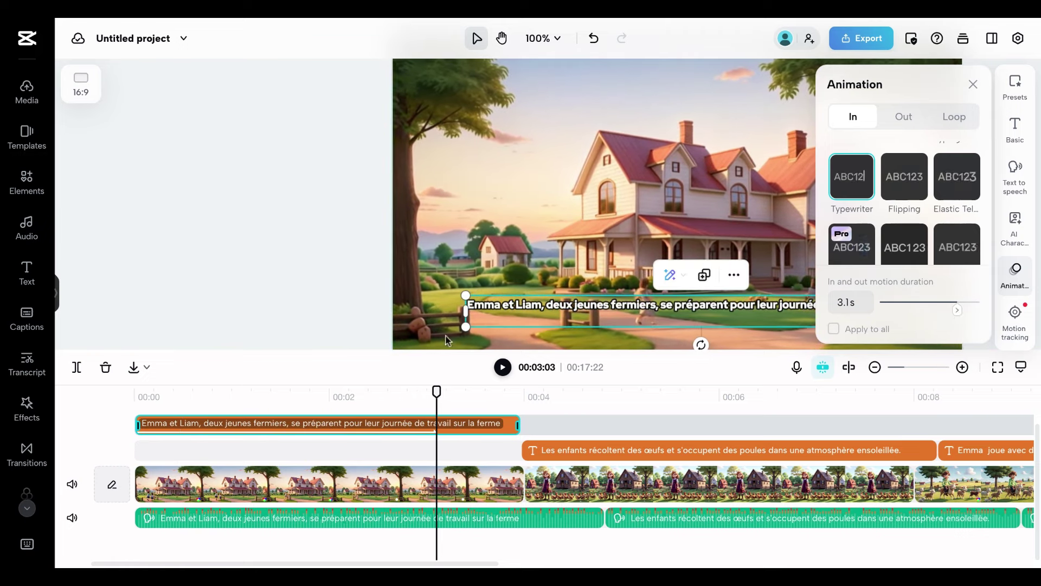
# - Set the duration of the first scene's speech to 4 s
pyautogui.click(972, 85)
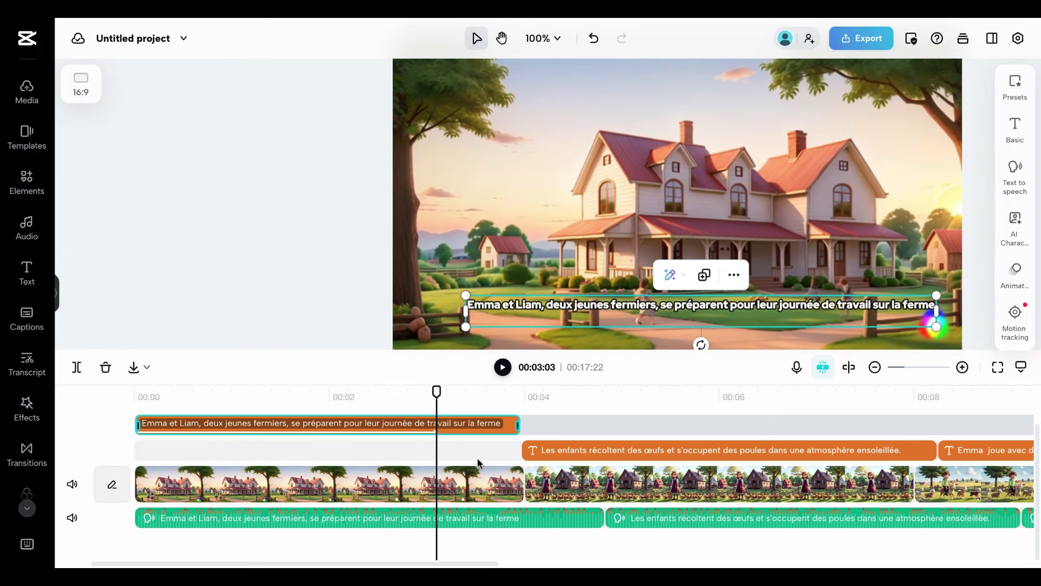
pyautogui.click(453, 518)
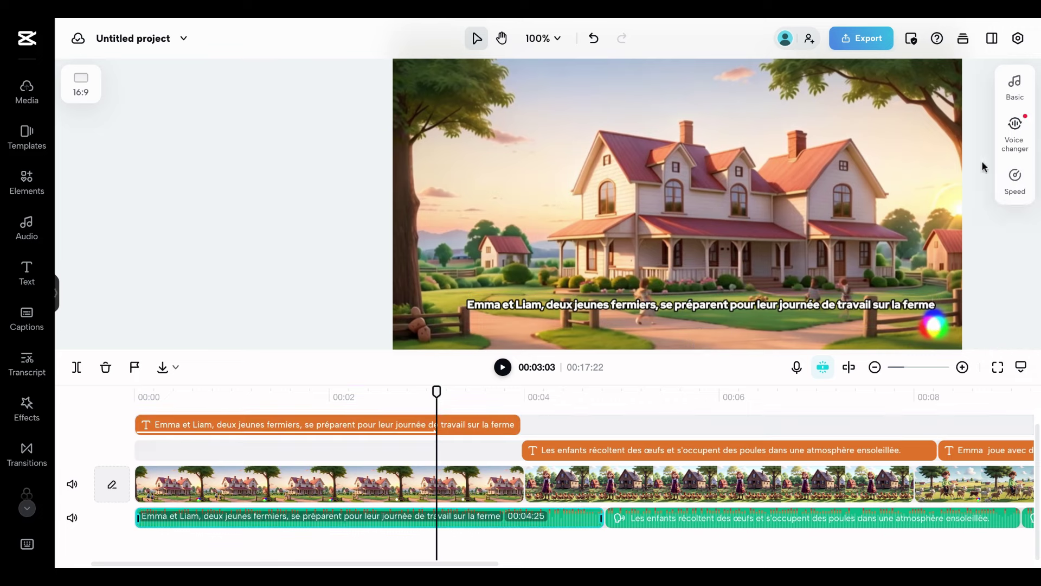
pyautogui.click(1016, 177)
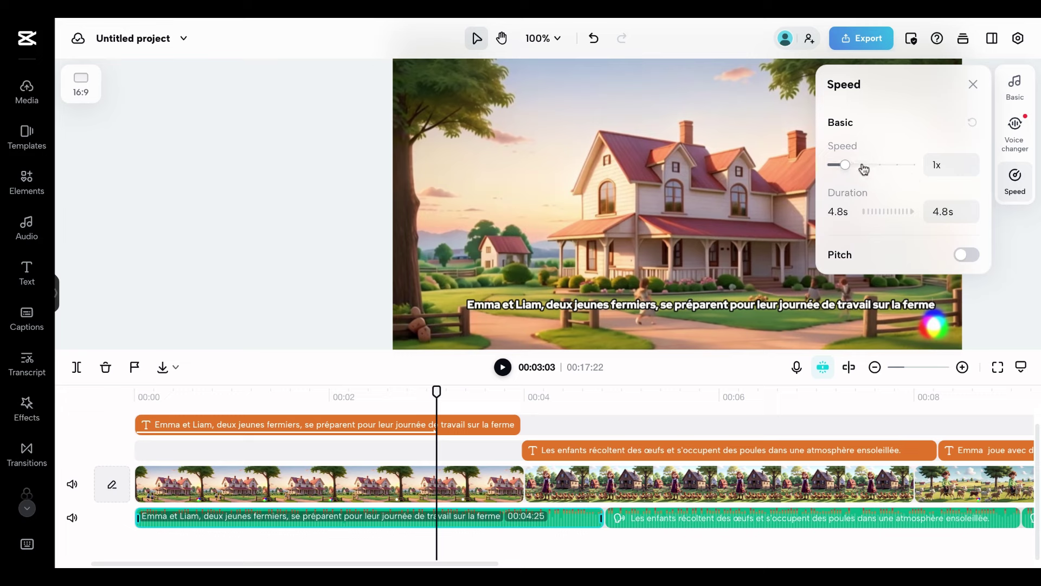
pyautogui.click(946, 207)
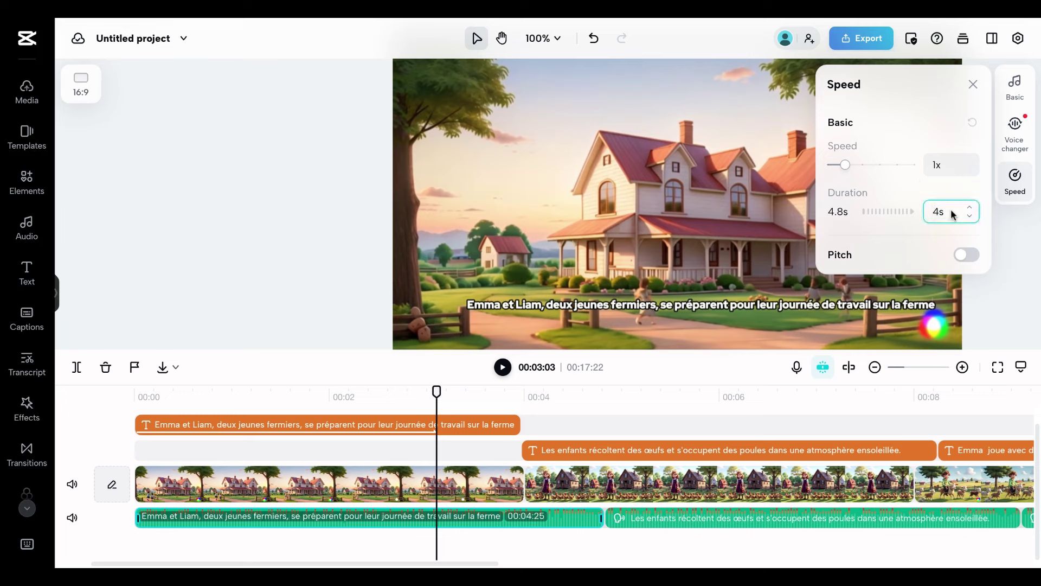
pyautogui.click(974, 263)
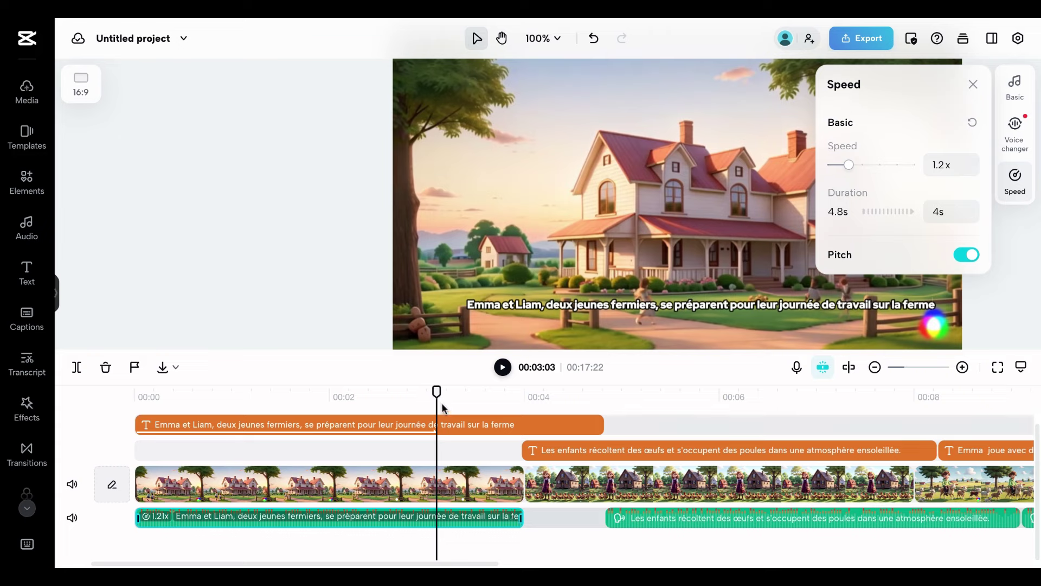
# - Trim the first scene's text back to the end of its video clip and play the timeline from the beginning
pyautogui.moveTo(437, 392); pyautogui.dragTo(134, 391)
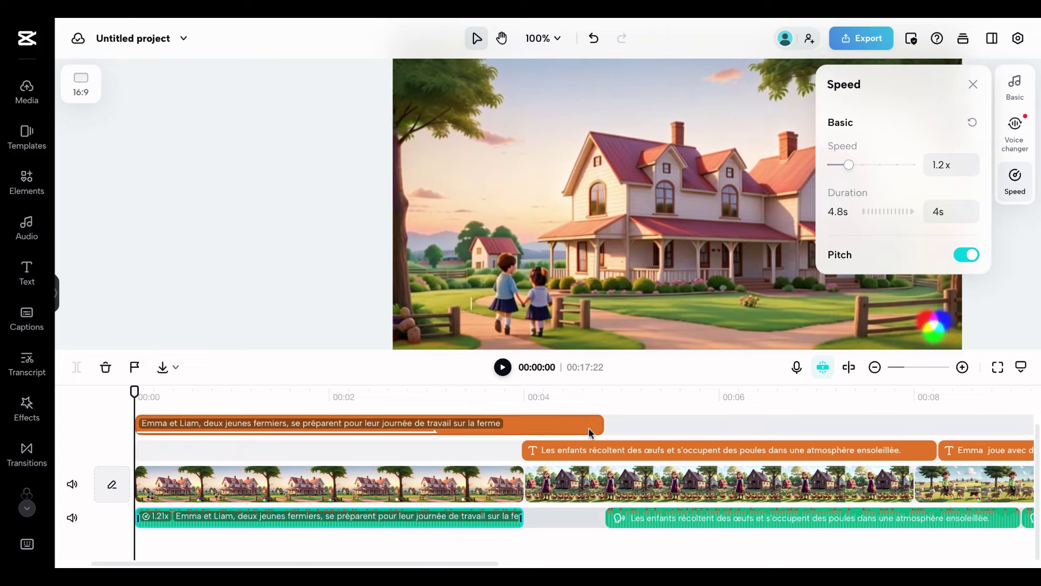
pyautogui.moveTo(603, 423); pyautogui.dragTo(525, 426)
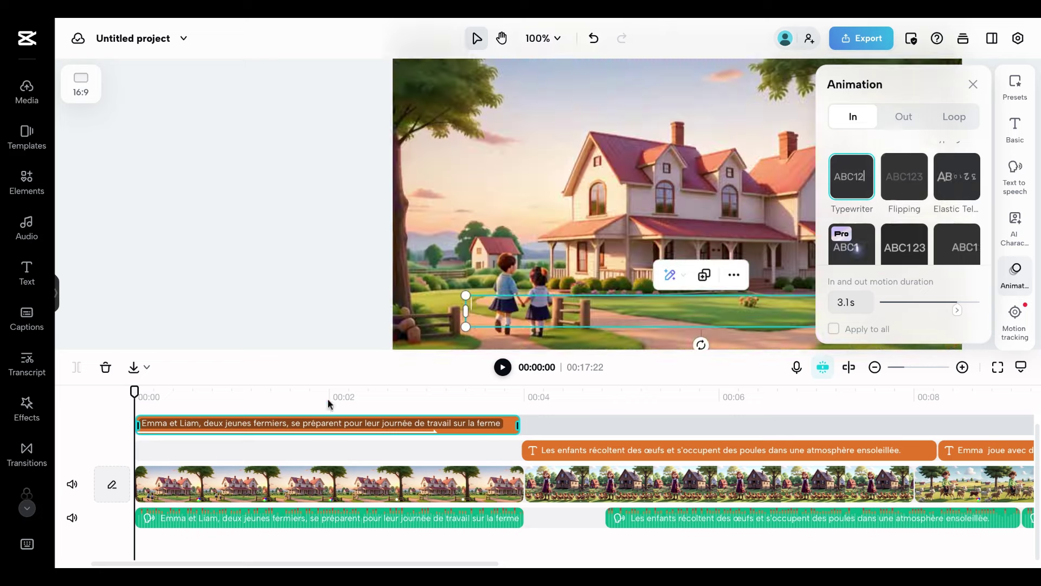
pyautogui.click(509, 372)
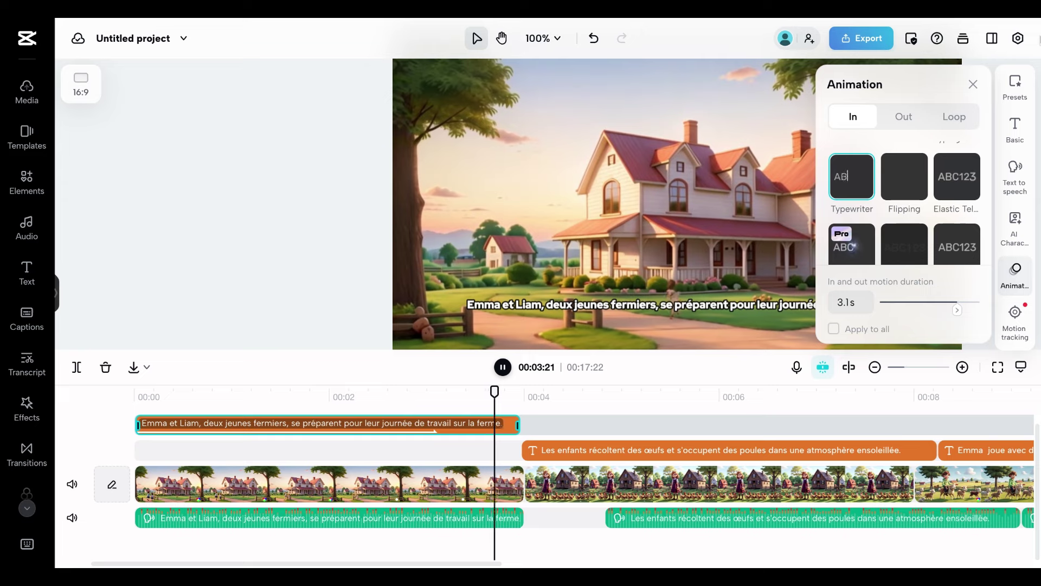
pyautogui.click(974, 84)
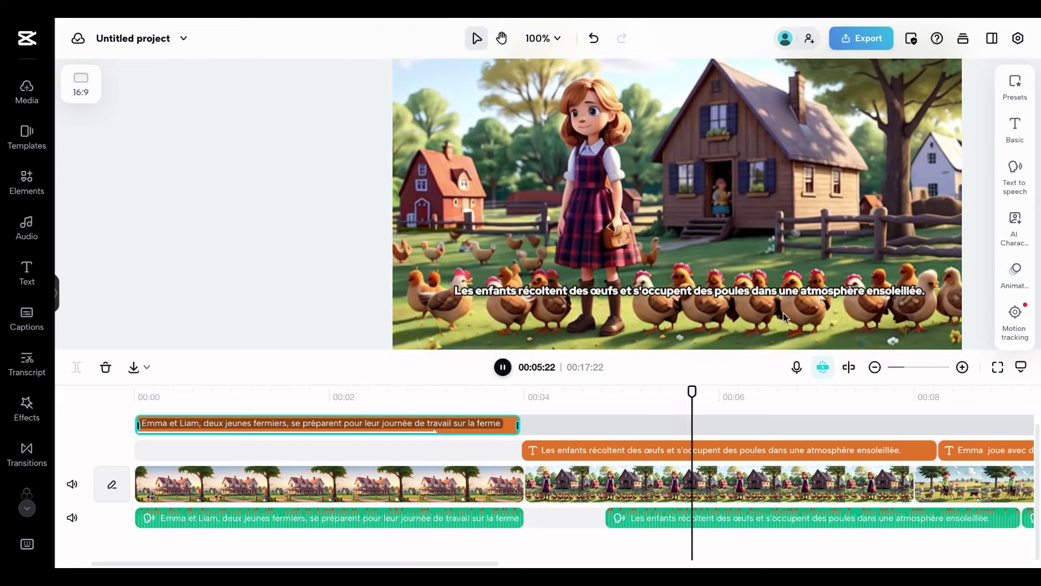
pyautogui.click(502, 367)
# - Move the second scene's speech to the start of its video clip and trim its text and speech to the clip's end
pyautogui.moveTo(687, 519); pyautogui.dragTo(612, 517)
pyautogui.click(724, 486)
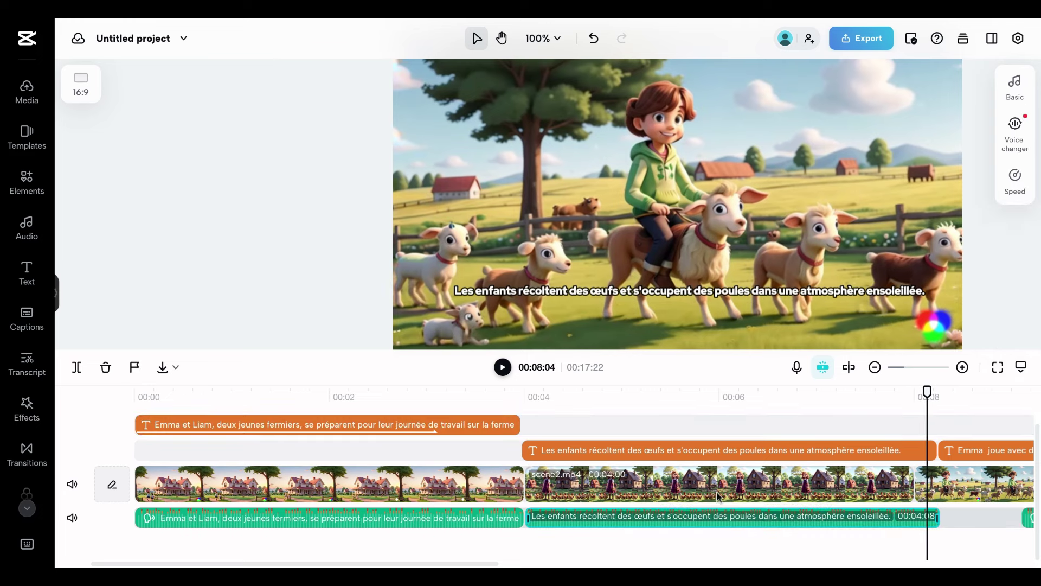
pyautogui.click(824, 517)
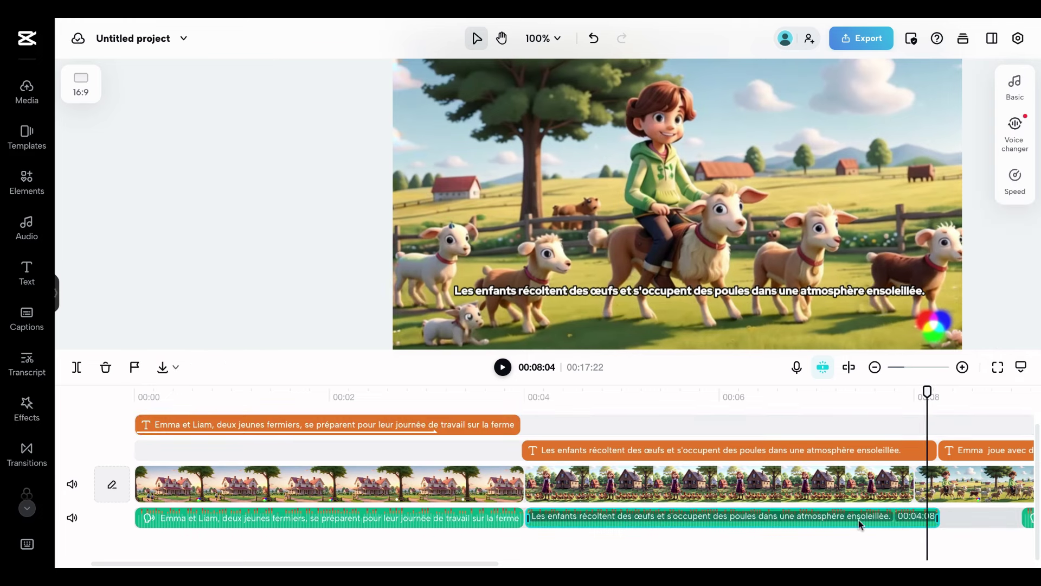
pyautogui.click(926, 453)
pyautogui.moveTo(934, 453); pyautogui.dragTo(912, 453)
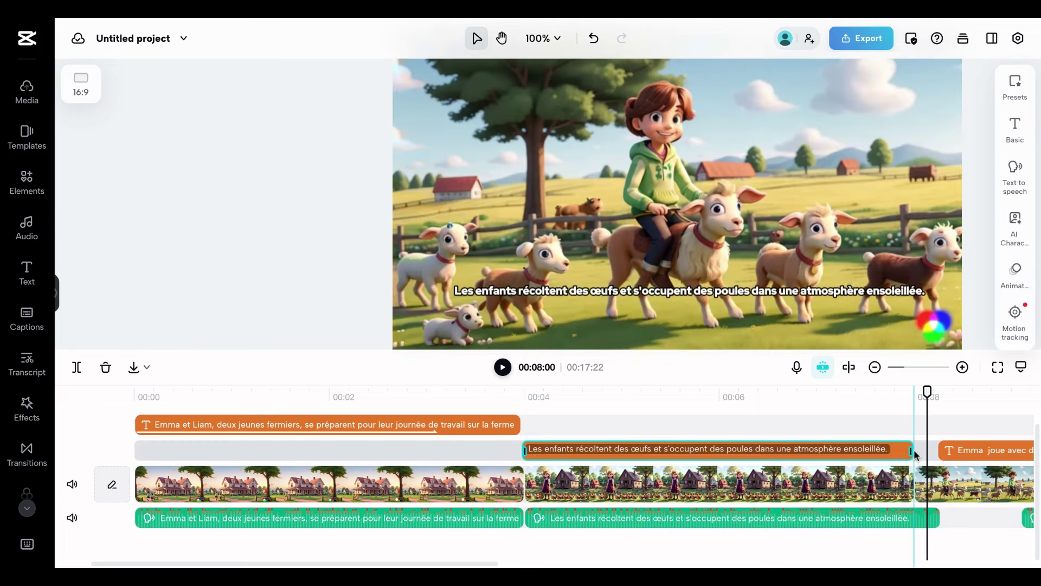
pyautogui.click(918, 524)
pyautogui.moveTo(935, 516); pyautogui.dragTo(903, 522)
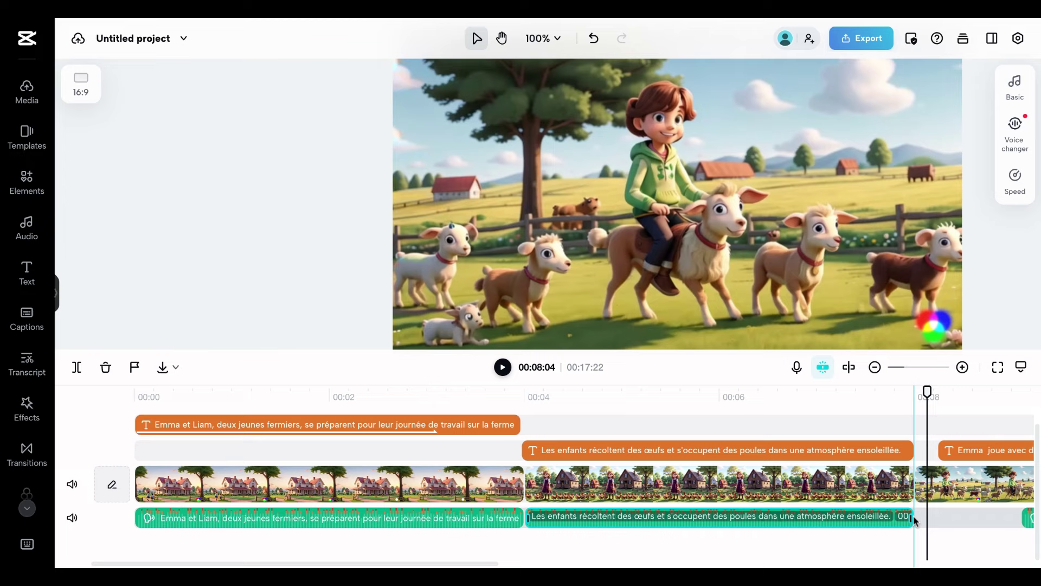
# - Move the third scene's speech and text to the start of the third video clip
pyautogui.moveTo(1031, 525); pyautogui.dragTo(920, 524)
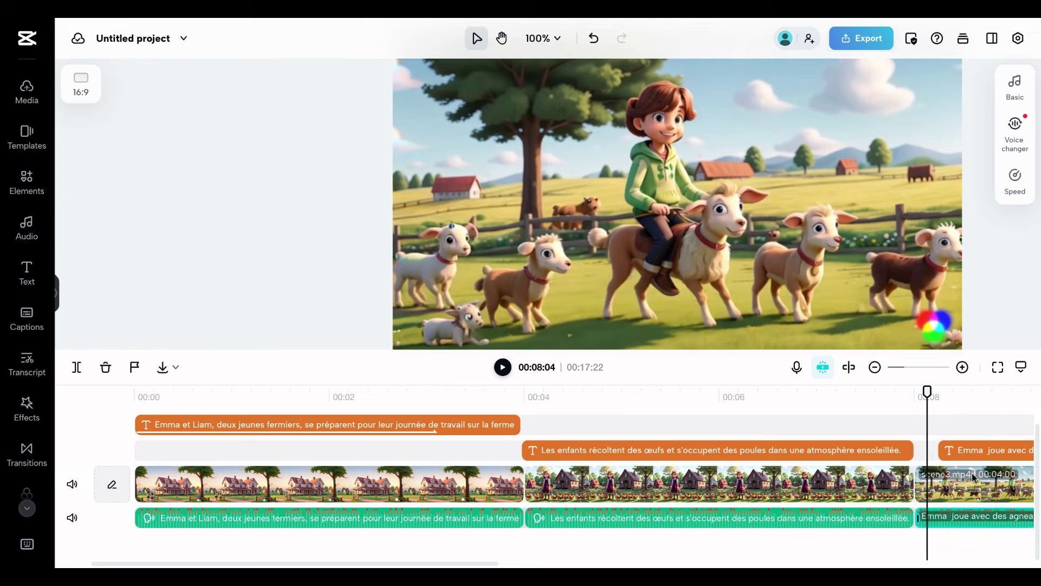
pyautogui.moveTo(975, 456); pyautogui.dragTo(956, 459)
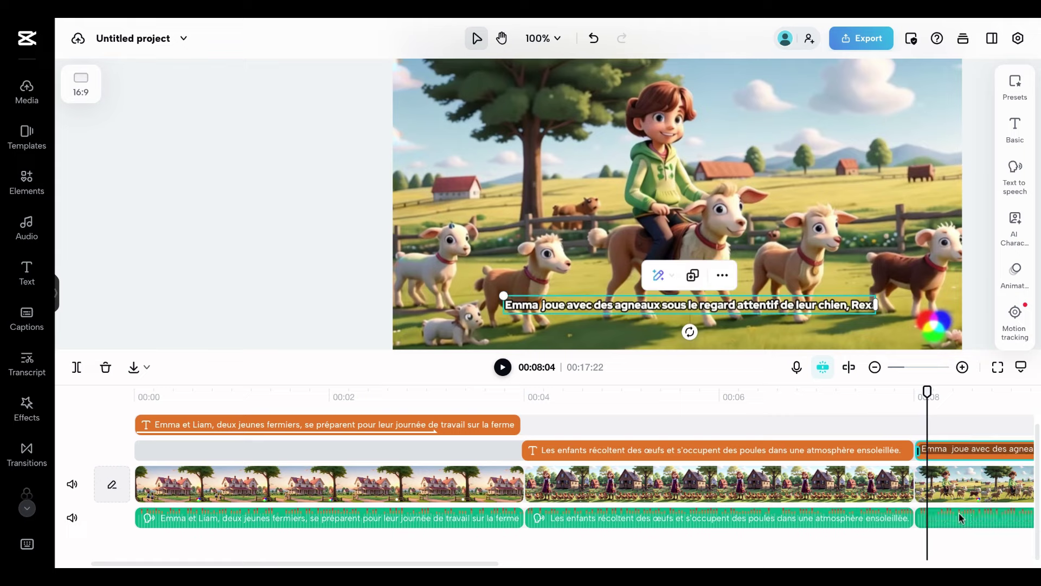
pyautogui.click(884, 488)
pyautogui.click(880, 519)
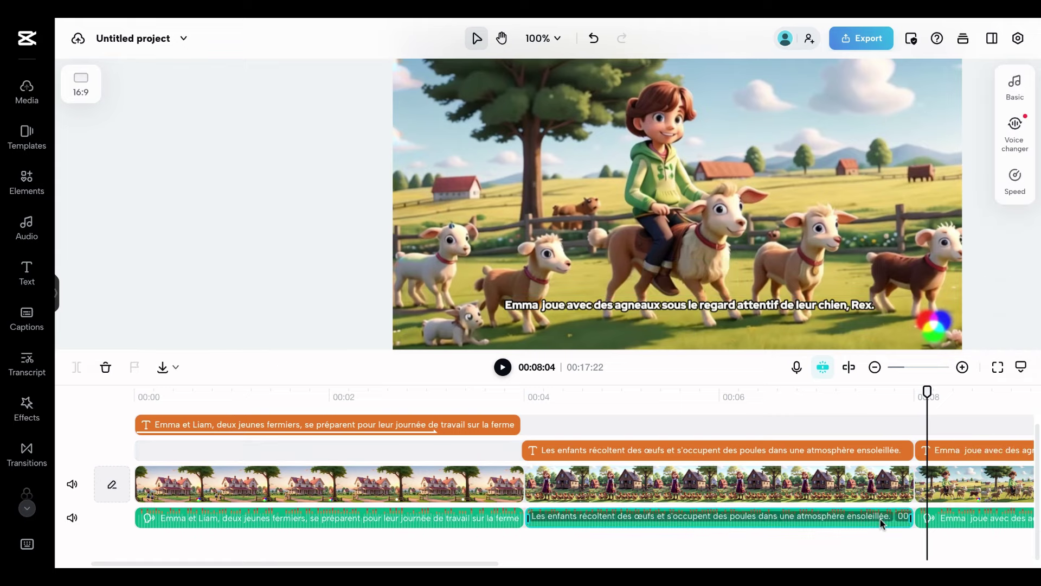
# - Play the second and third scenes up to the start of the fourth to check the speech and text timing
pyautogui.moveTo(927, 415); pyautogui.dragTo(521, 417)
pyautogui.click(501, 368)
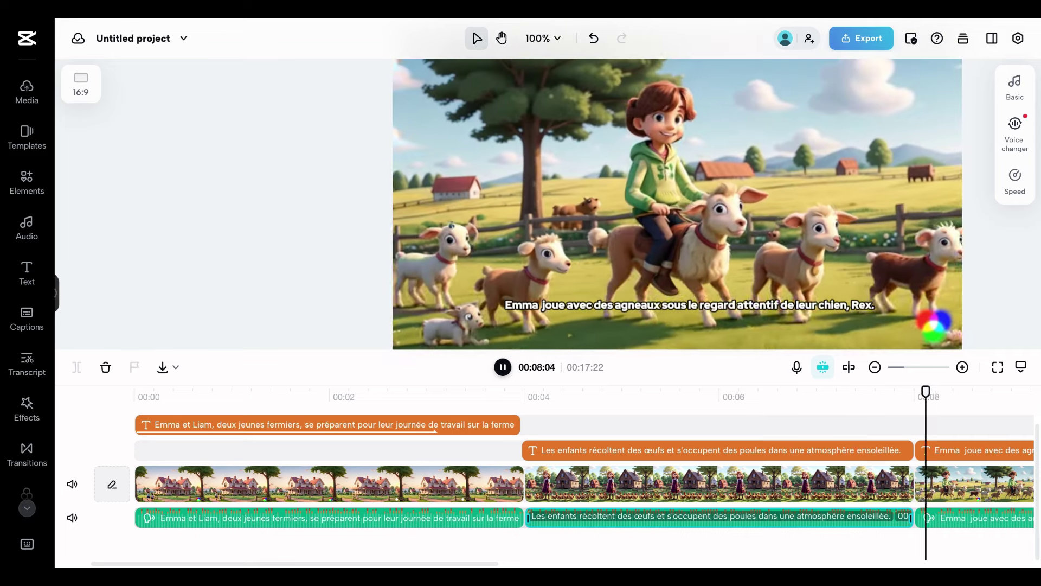
pyautogui.press('space')
pyautogui.press('space')
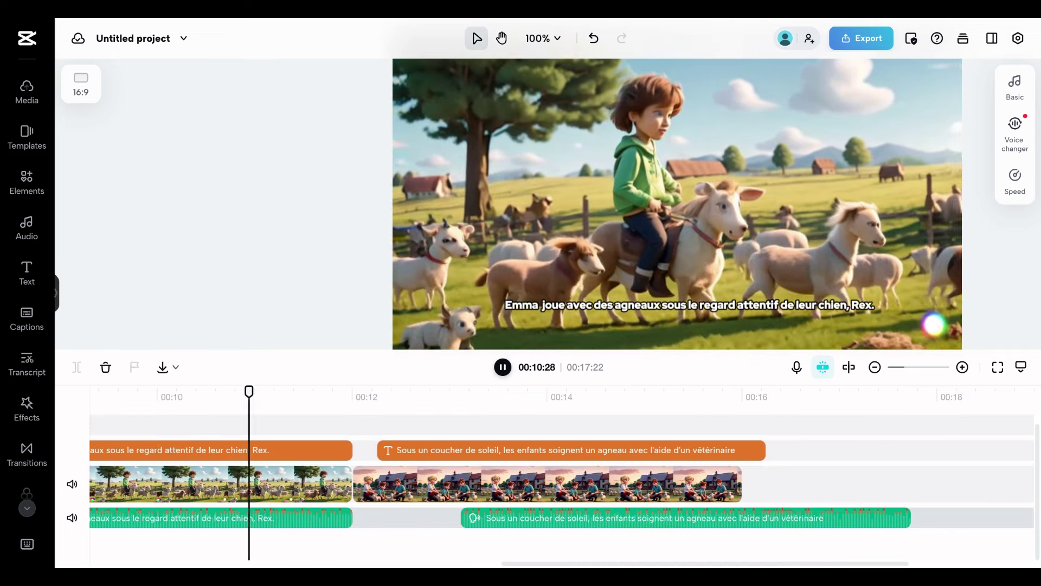
pyautogui.press('space')
pyautogui.press('space')
pyautogui.press('space')
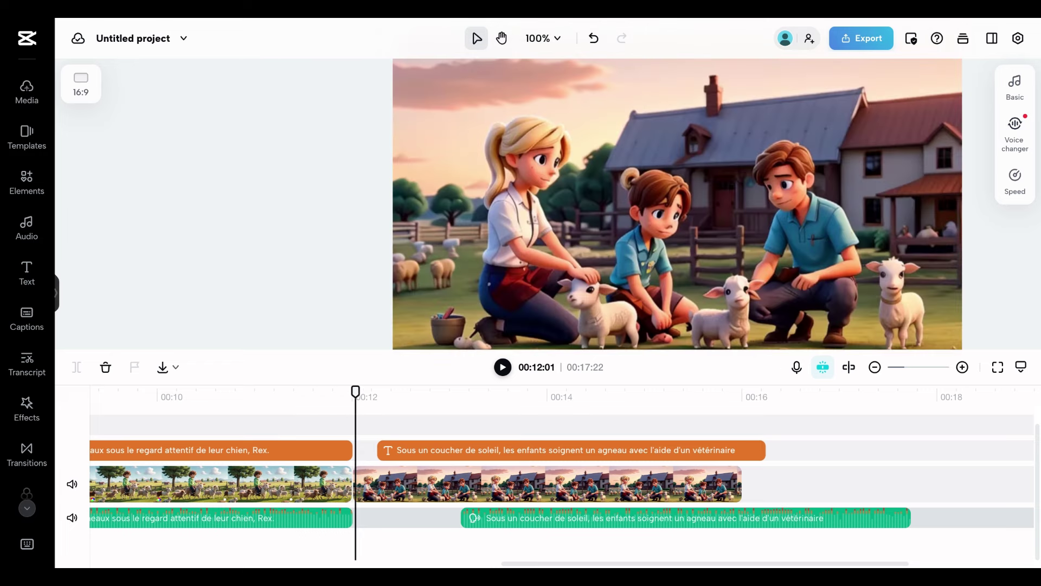
# - Move the fourth scene's speech and text to the start of the fourth video clip
pyautogui.moveTo(708, 519); pyautogui.dragTo(603, 518)
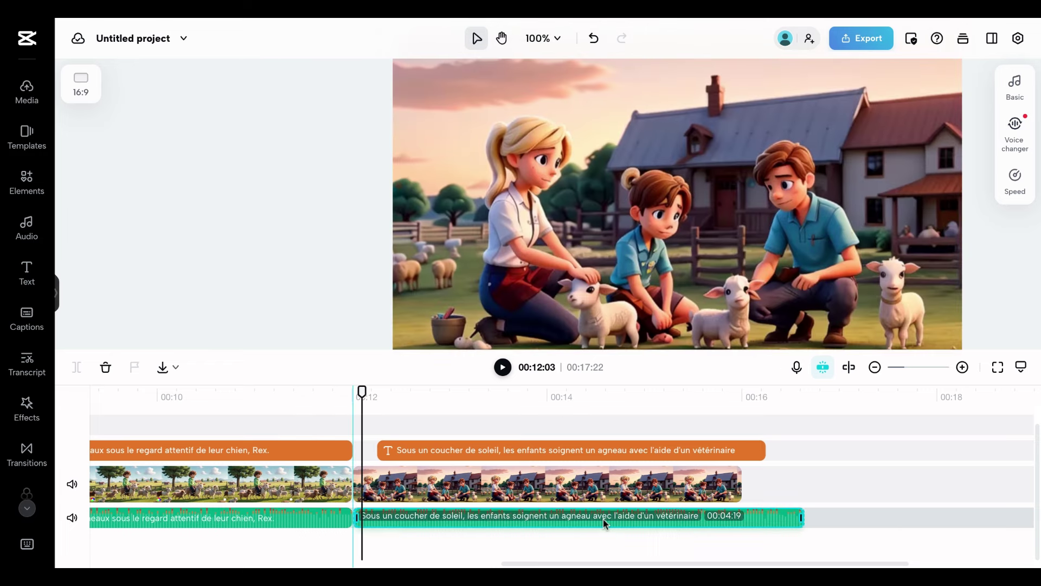
pyautogui.moveTo(576, 463); pyautogui.dragTo(553, 470)
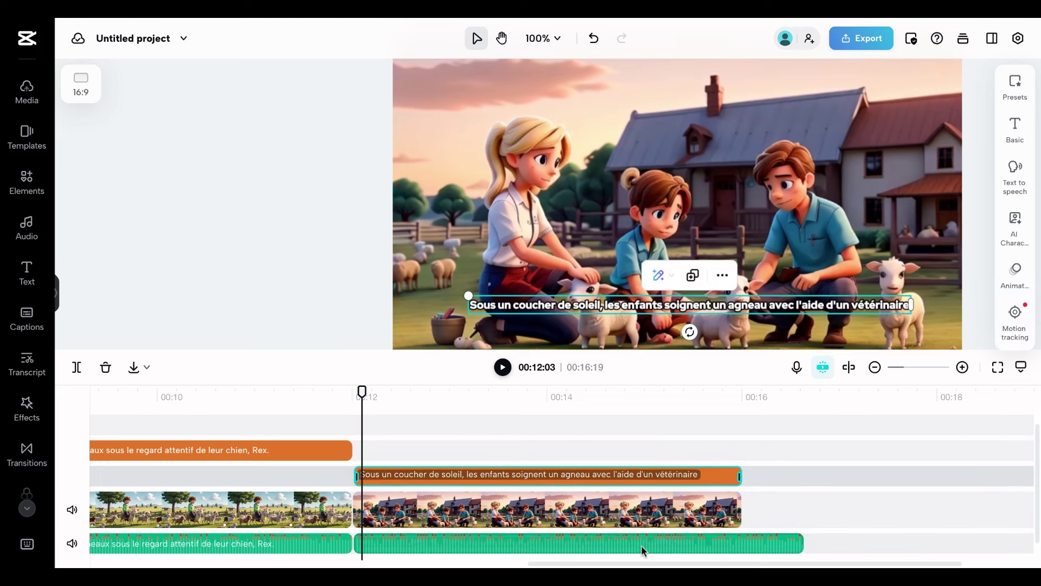
# - Apply the Elfy voice changer to the fourth scene's speech and look through the other available voices
pyautogui.click(638, 543)
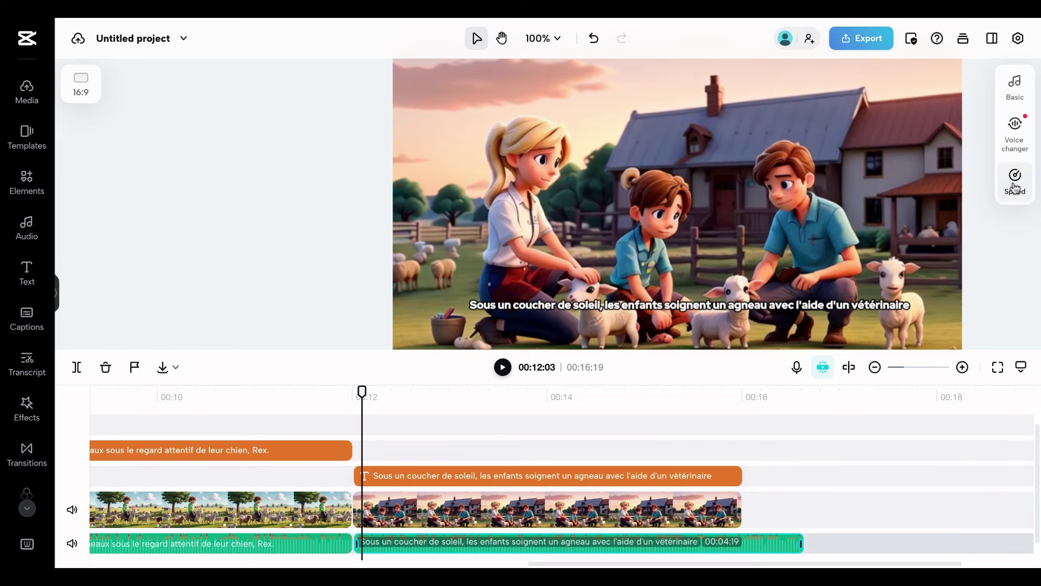
pyautogui.click(1017, 145)
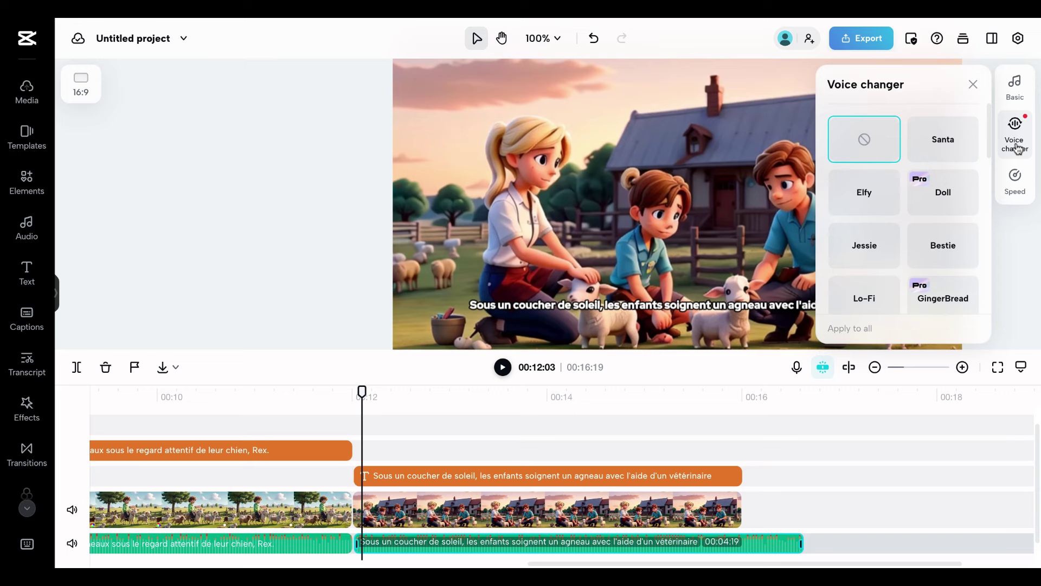
pyautogui.click(855, 193)
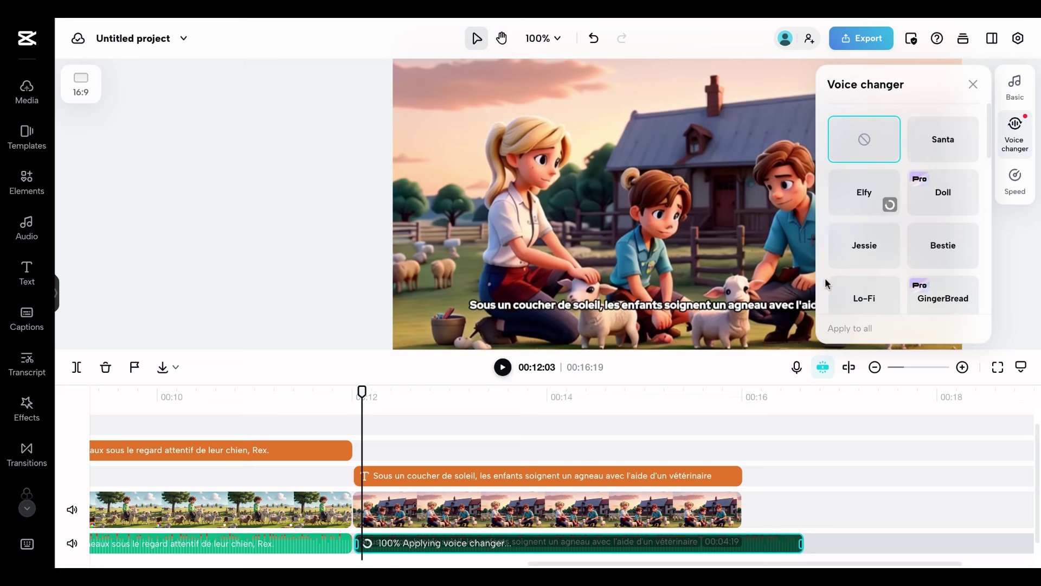
pyautogui.scroll(-1, 828, 275)
pyautogui.scroll(-10, 863, 292)
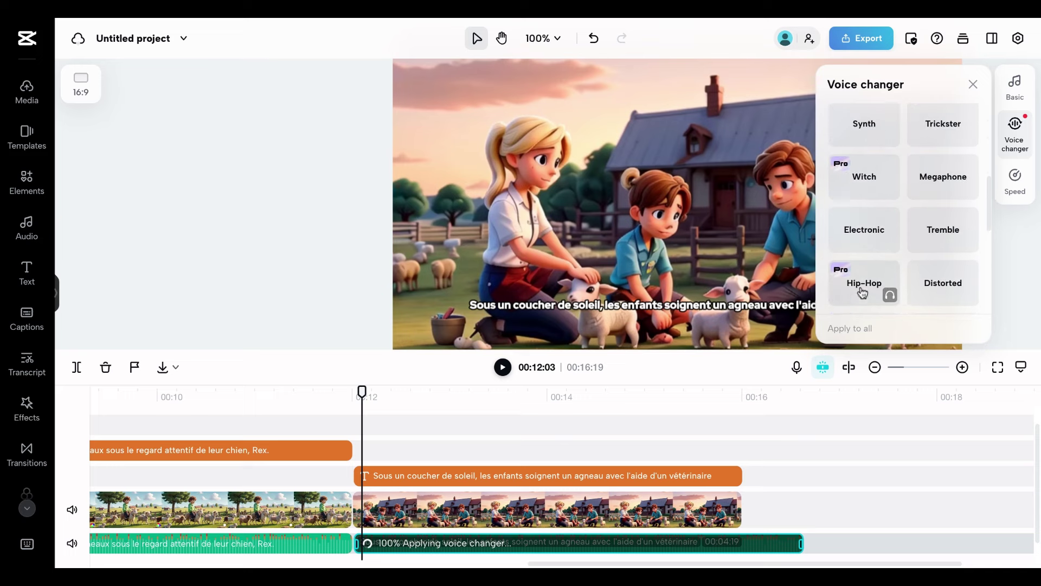
pyautogui.scroll(-2, 863, 294)
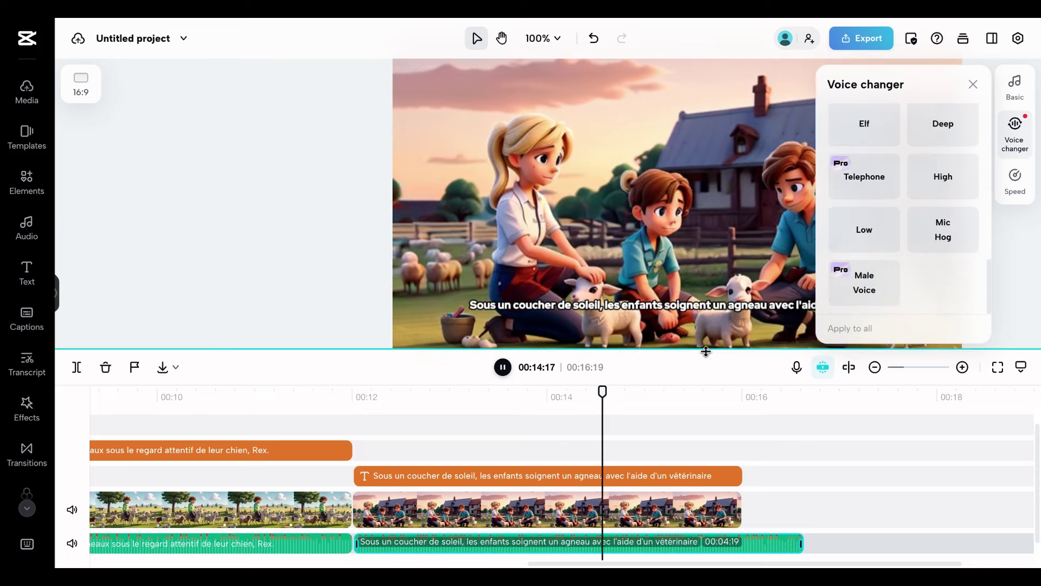
# - Play the video from the beginning into the third scene to review the synchronized speech and texts
pyautogui.click(503, 368)
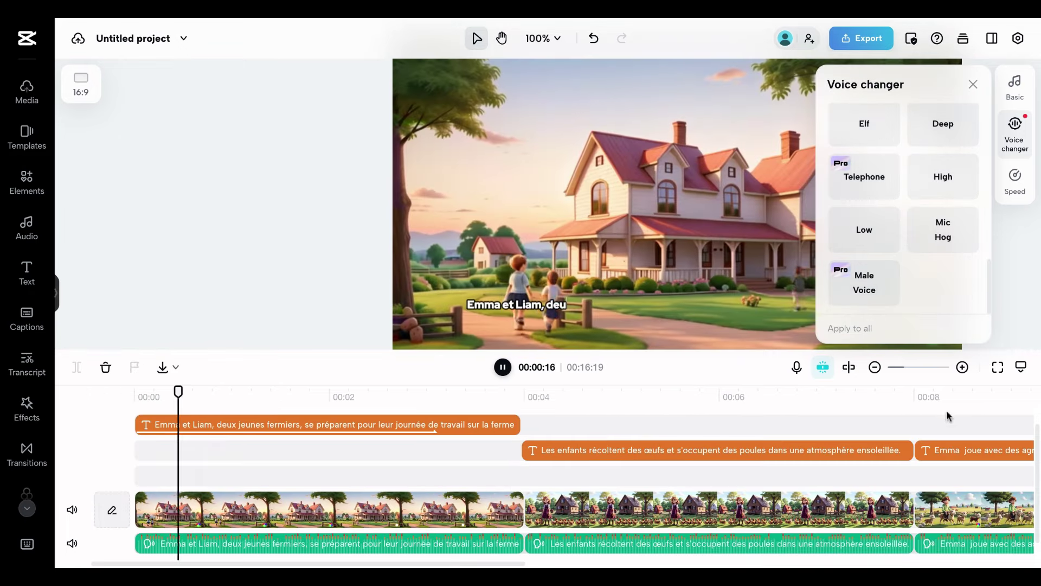
pyautogui.click(503, 367)
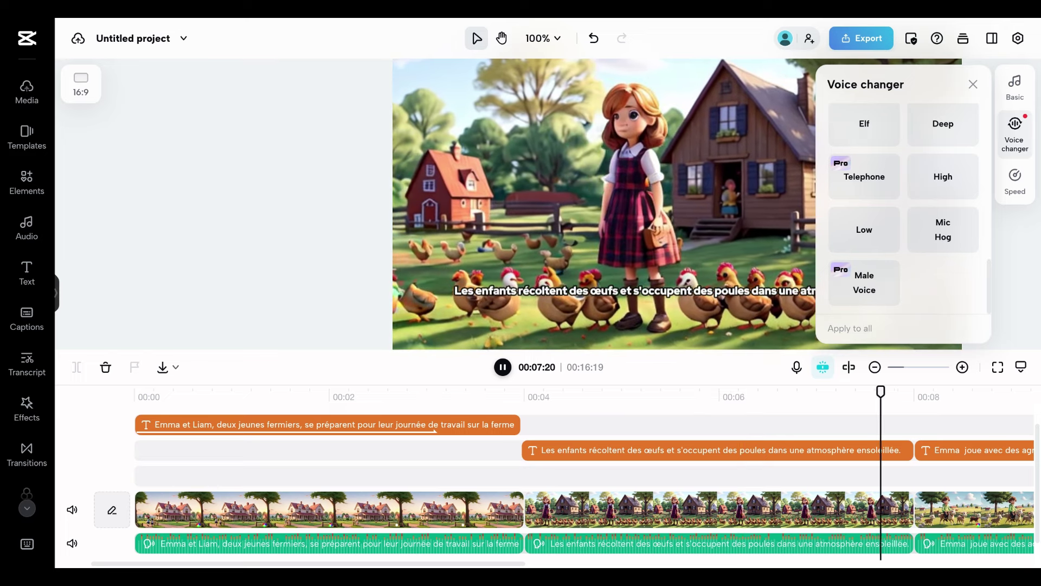
pyautogui.press('space')
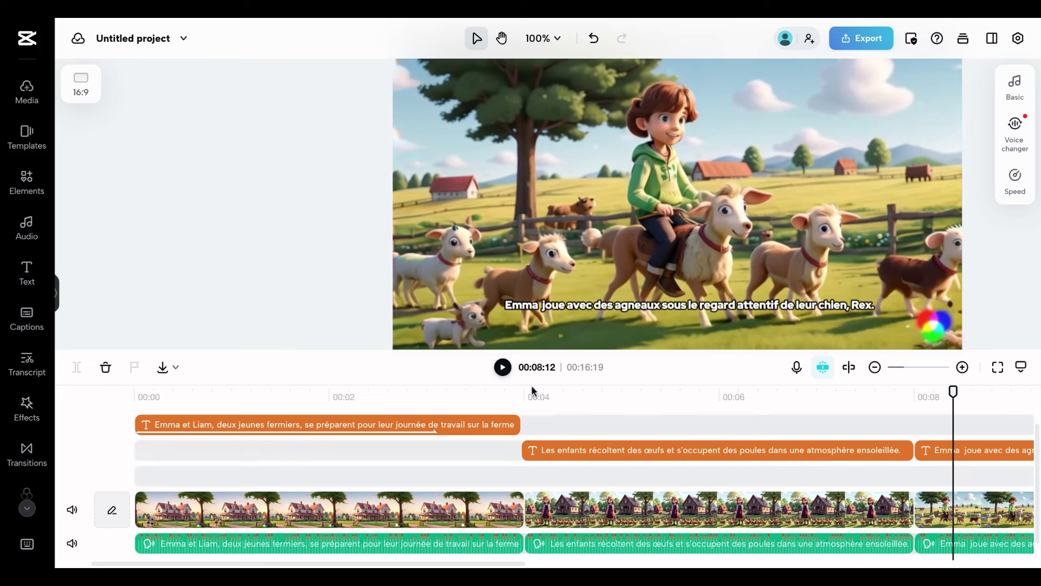
# - Add the Wiper In animation to the first scene's video clip and set its duration to 1.4 s
pyautogui.click(527, 164)
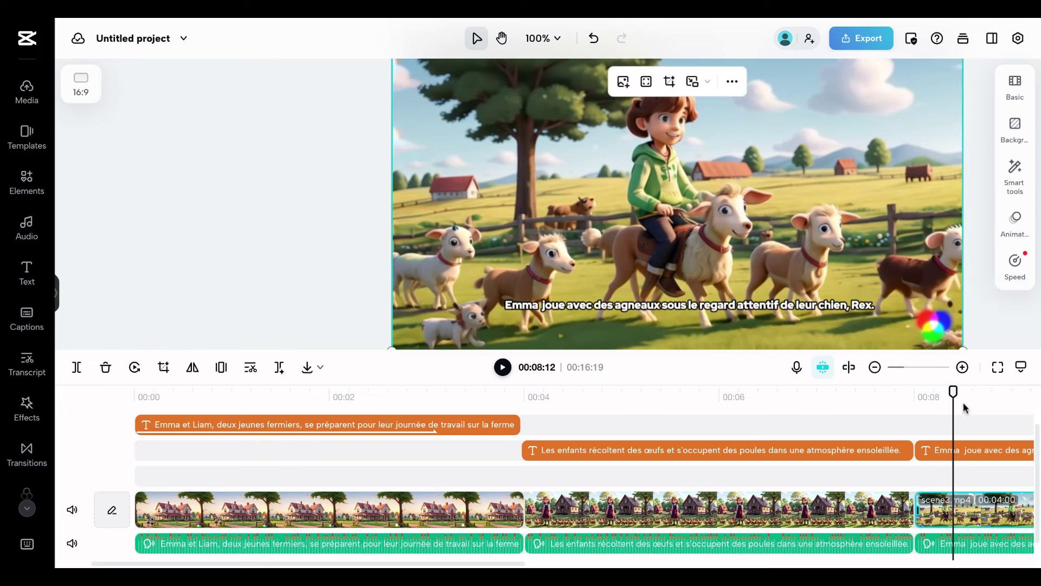
pyautogui.click(601, 399)
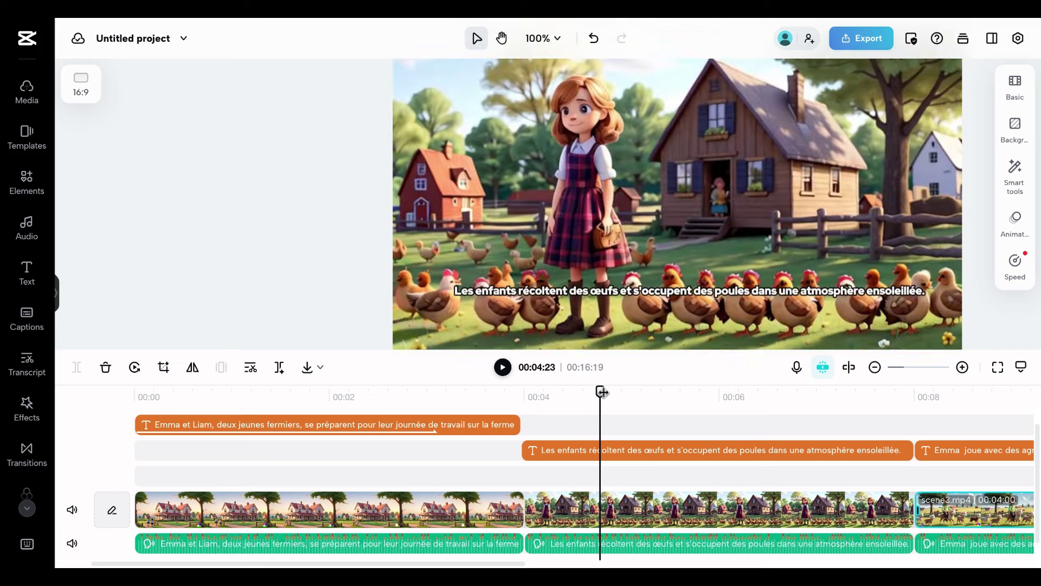
pyautogui.click(144, 400)
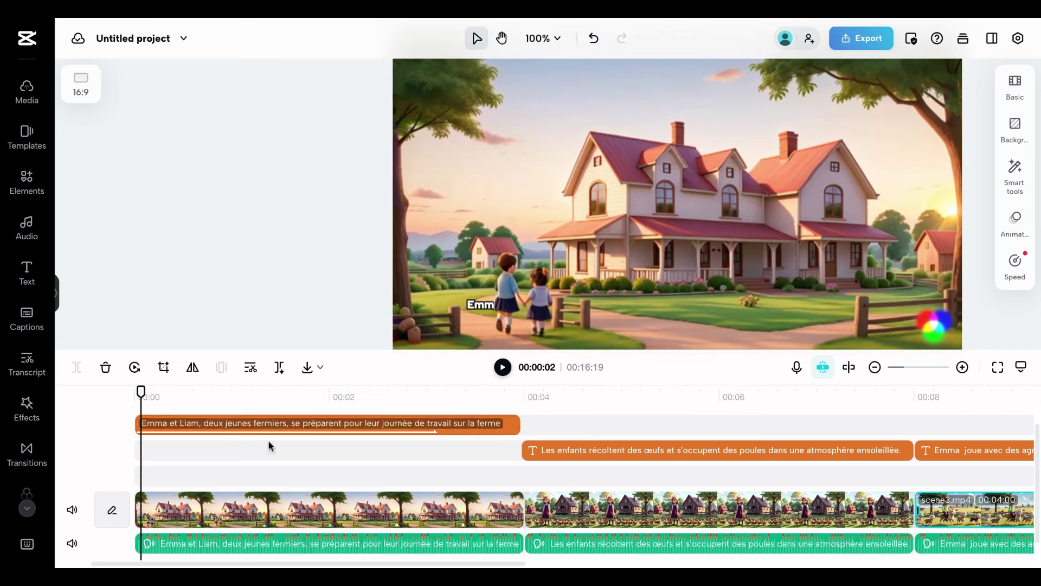
pyautogui.click(259, 509)
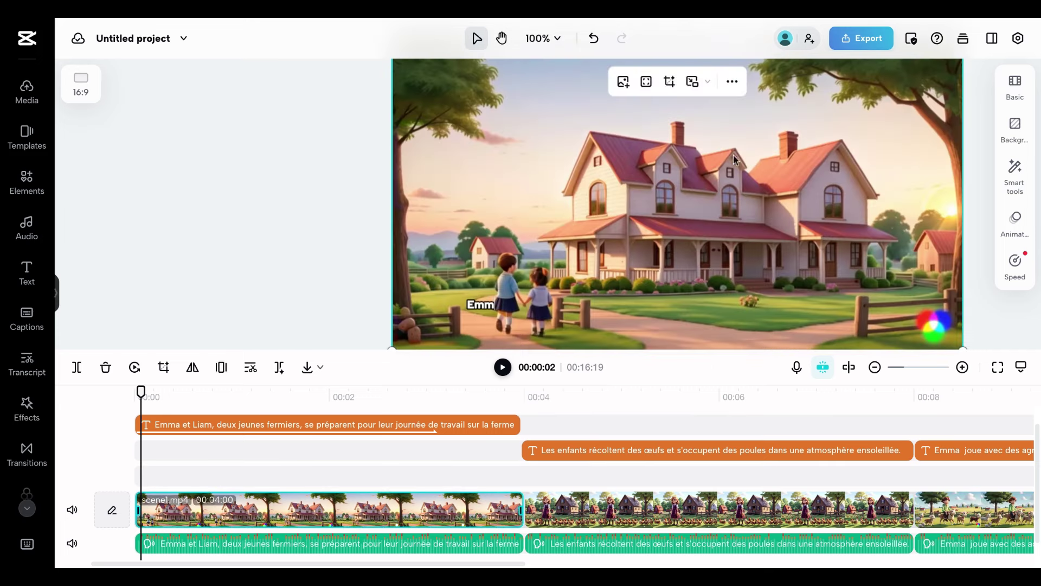
pyautogui.click(1013, 223)
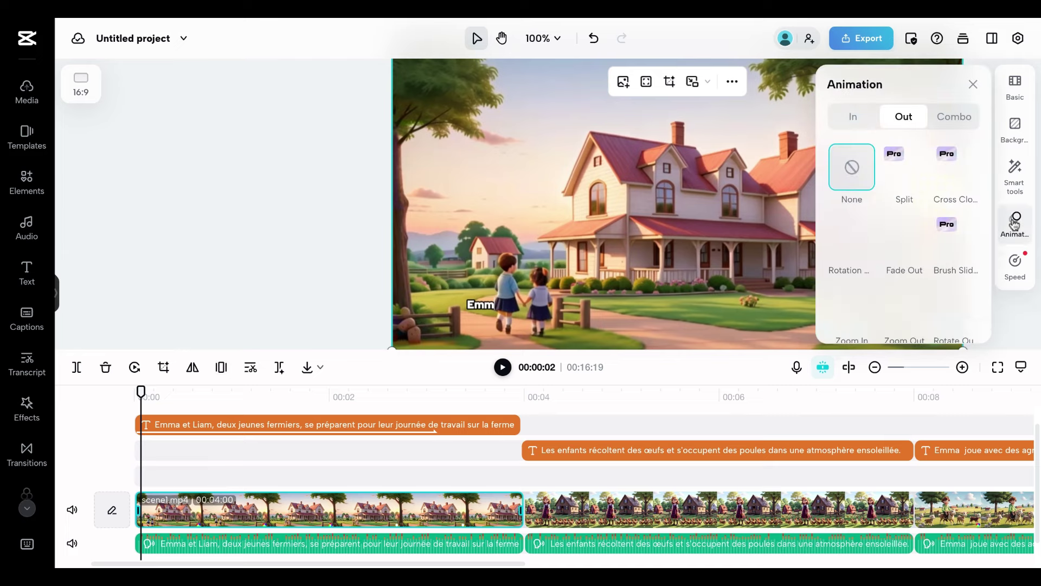
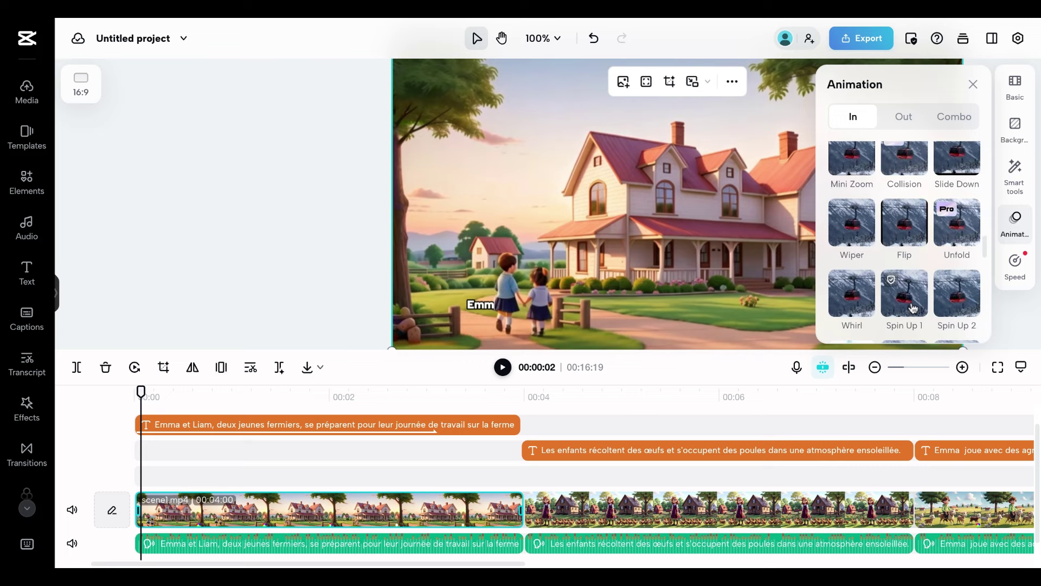
pyautogui.click(851, 237)
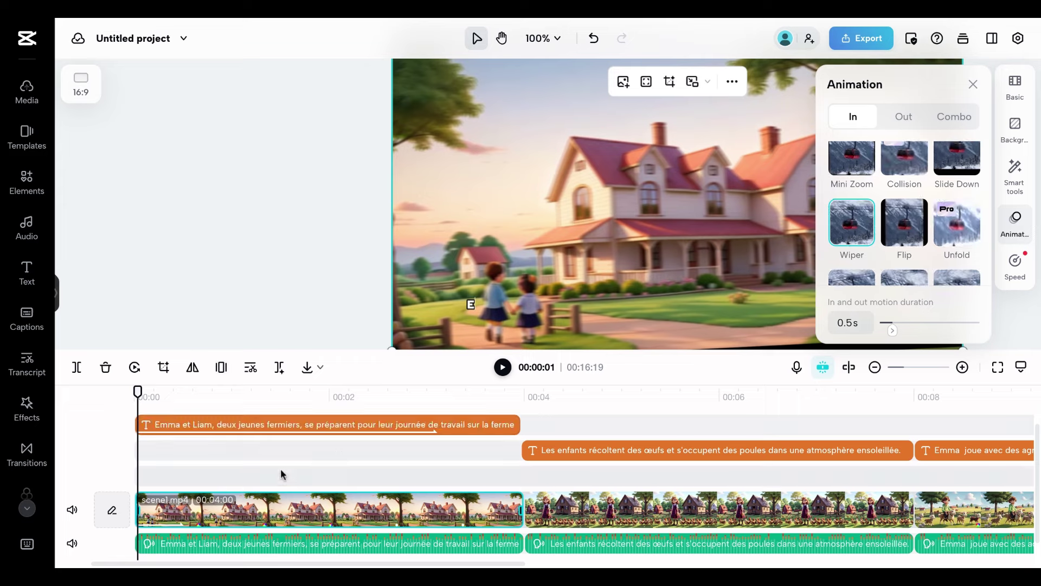
pyautogui.scroll(1, 509, 447)
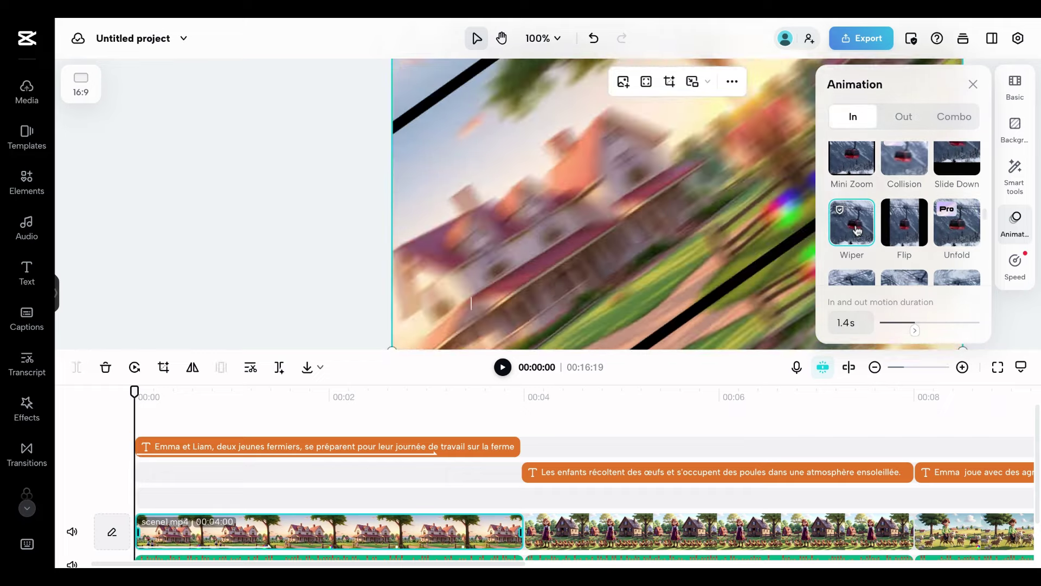
# - Switch the first clip's In animation to Mini Zoom and play the scene from the beginning to check it
pyautogui.click(855, 166)
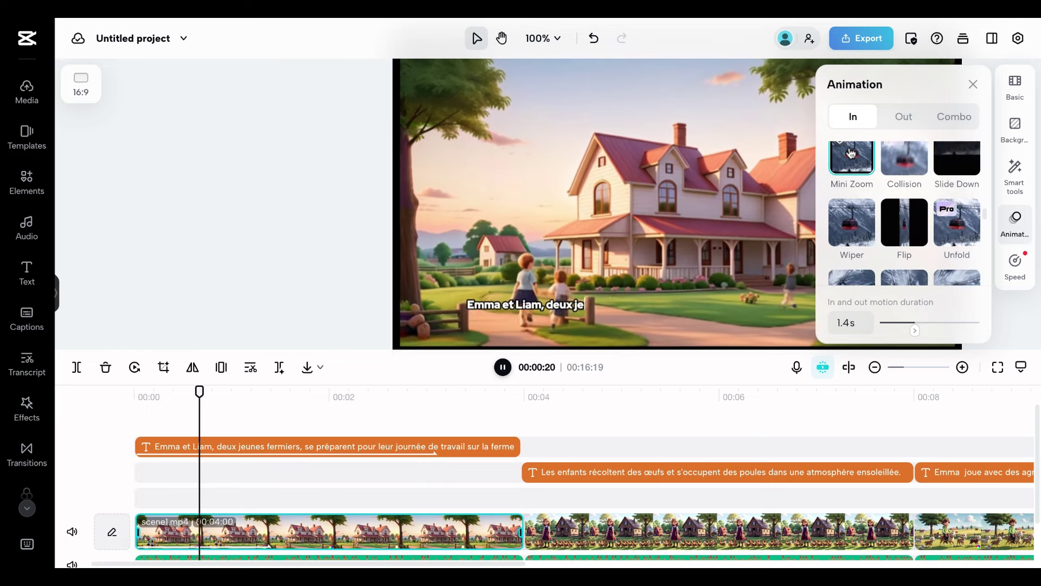
pyautogui.click(972, 86)
pyautogui.moveTo(271, 392); pyautogui.dragTo(106, 393)
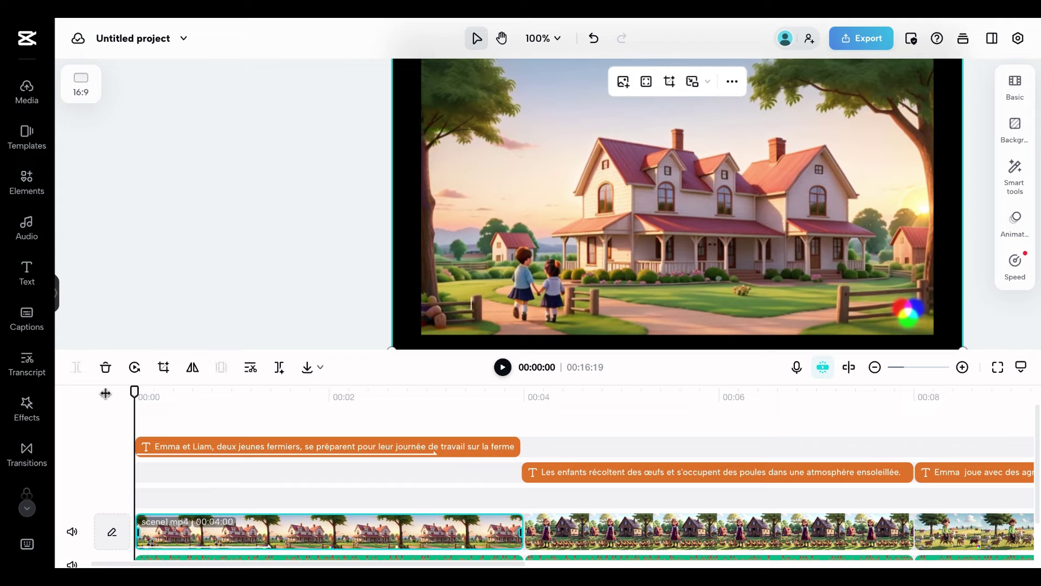
pyautogui.click(503, 368)
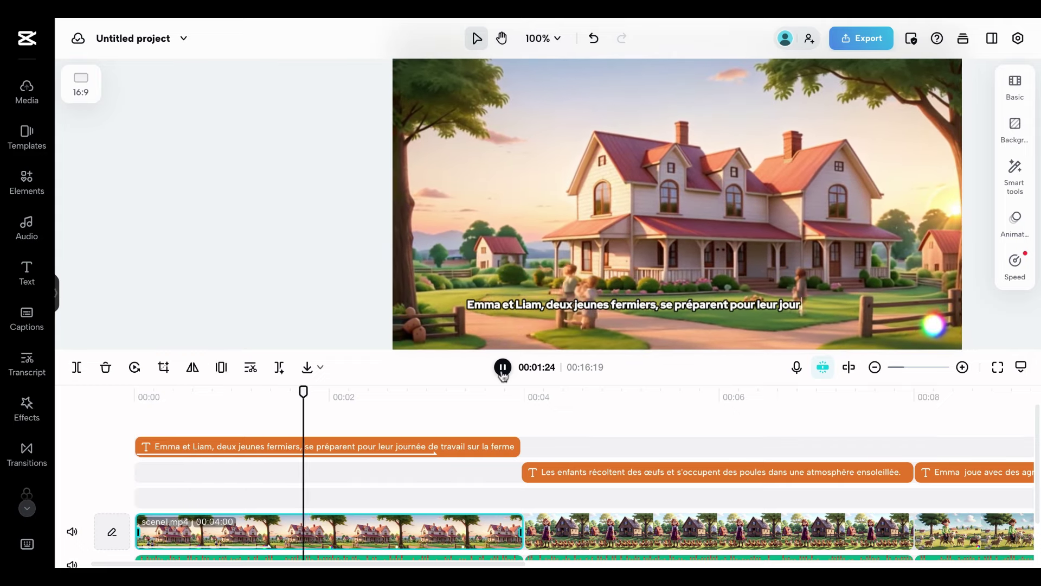
pyautogui.click(503, 368)
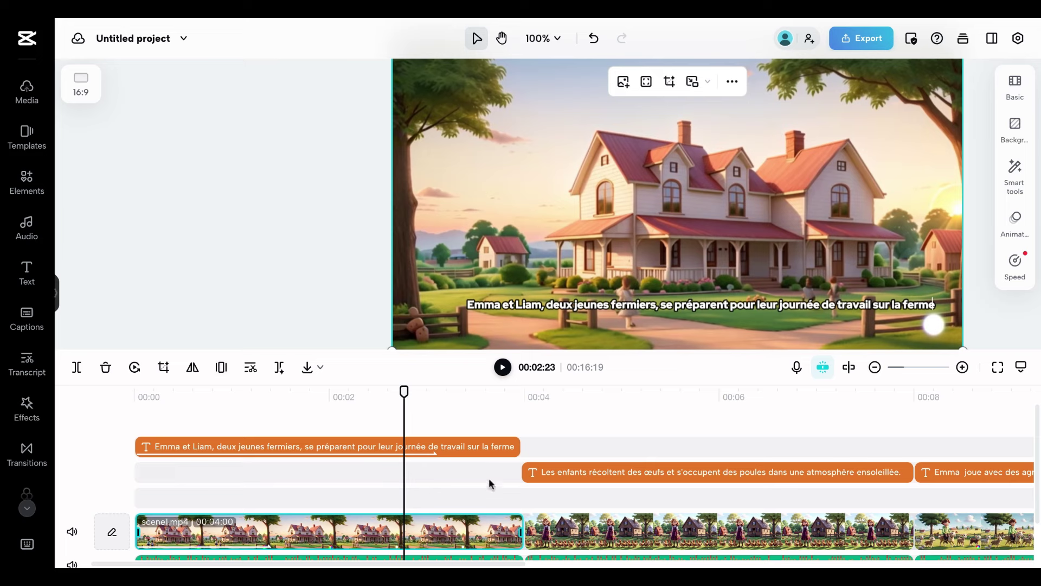
# - Add the Inhale transition from the Camera category between the first and second video clips and play across it
pyautogui.scroll(-2, 496, 474)
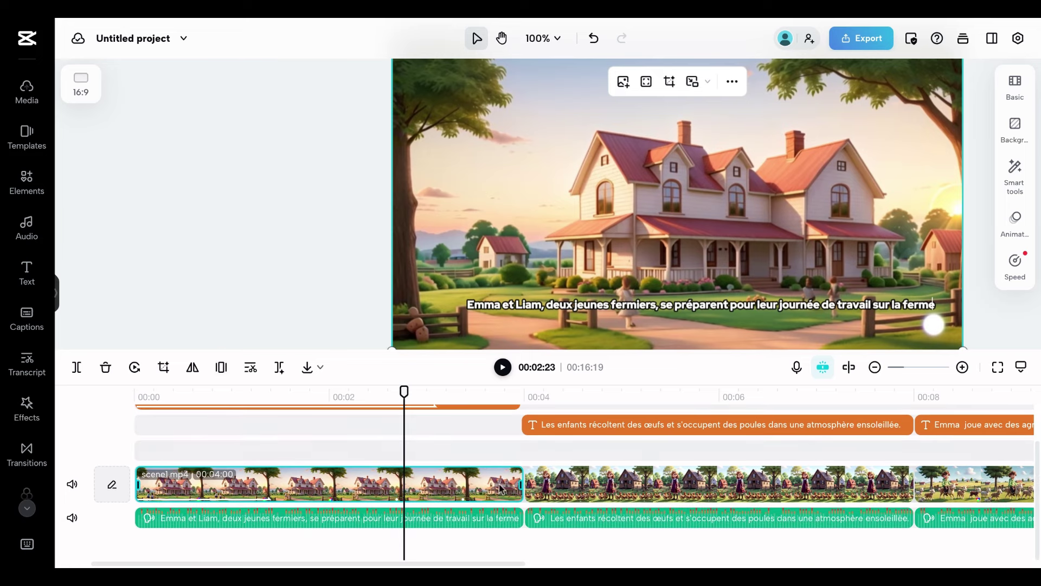
pyautogui.scroll(-1, 28, 426)
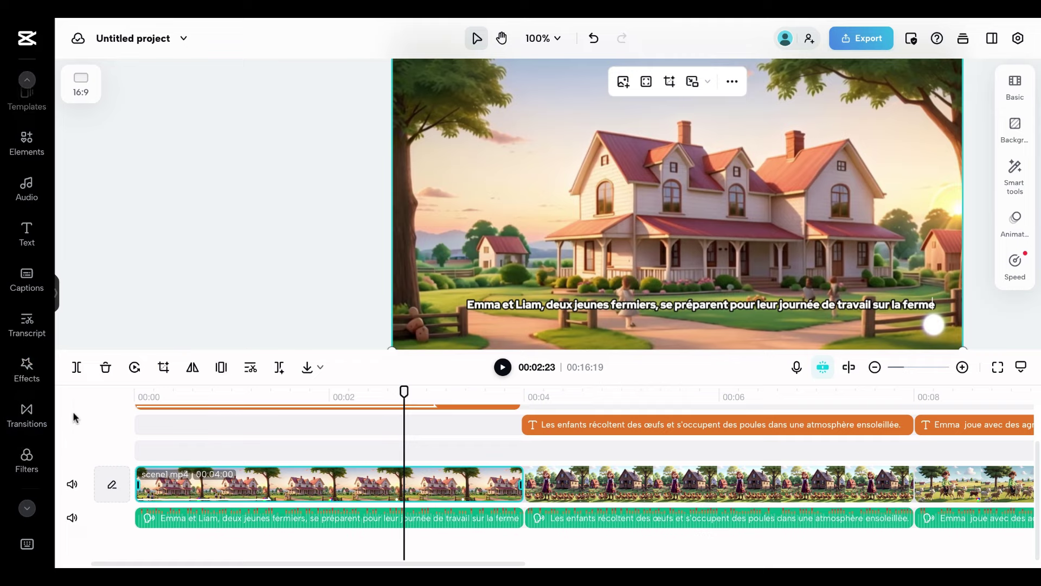
pyautogui.click(38, 418)
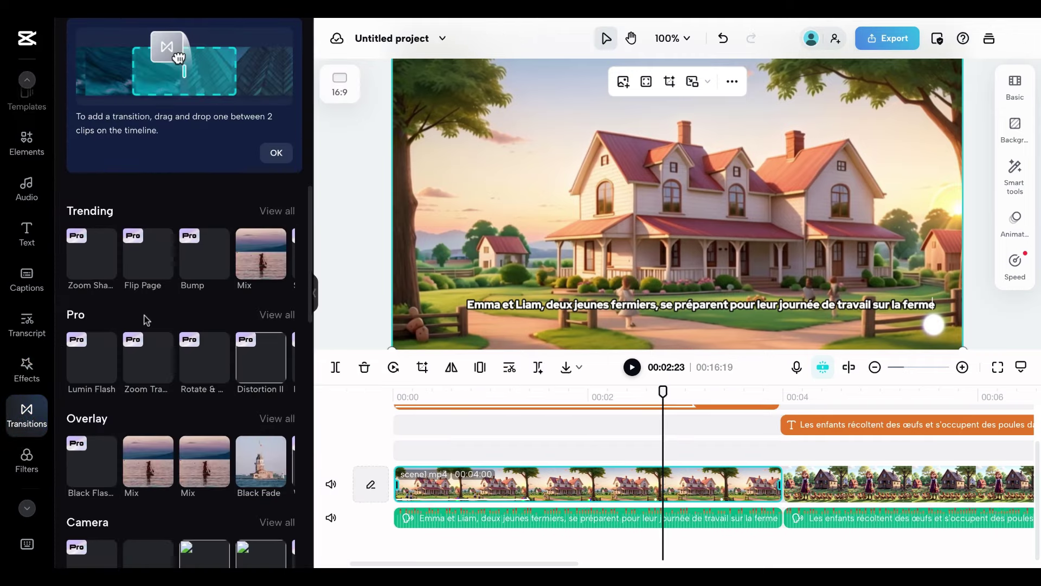
pyautogui.scroll(-4, 190, 301)
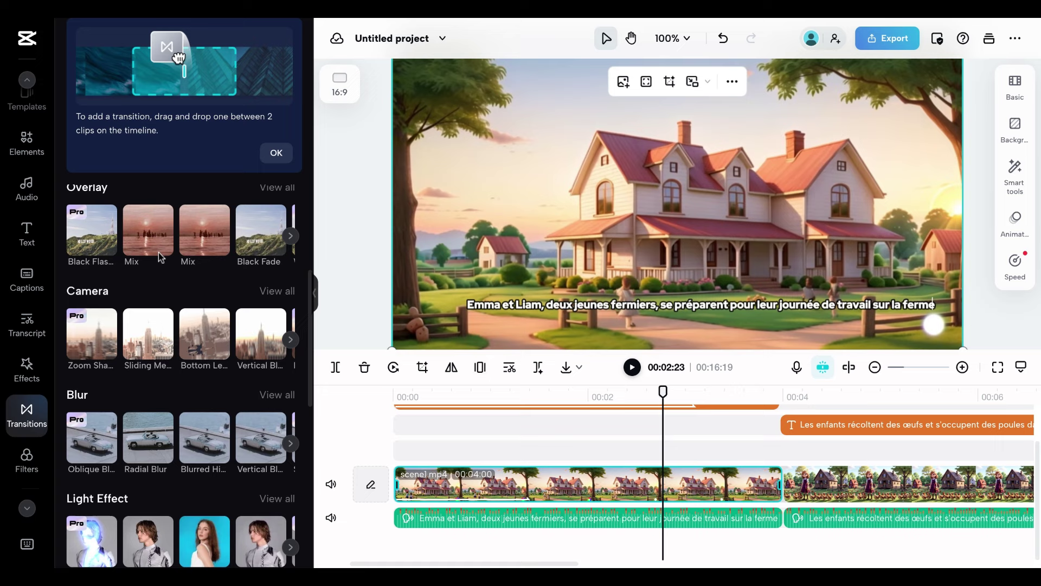
pyautogui.scroll(1, 148, 281)
pyautogui.scroll(4, 189, 286)
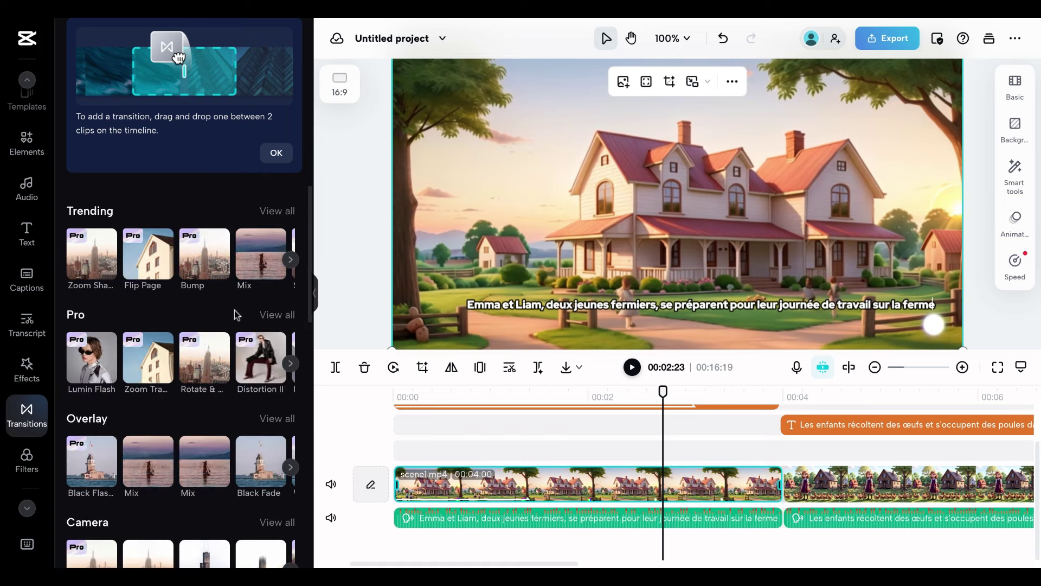
pyautogui.scroll(-1, 212, 413)
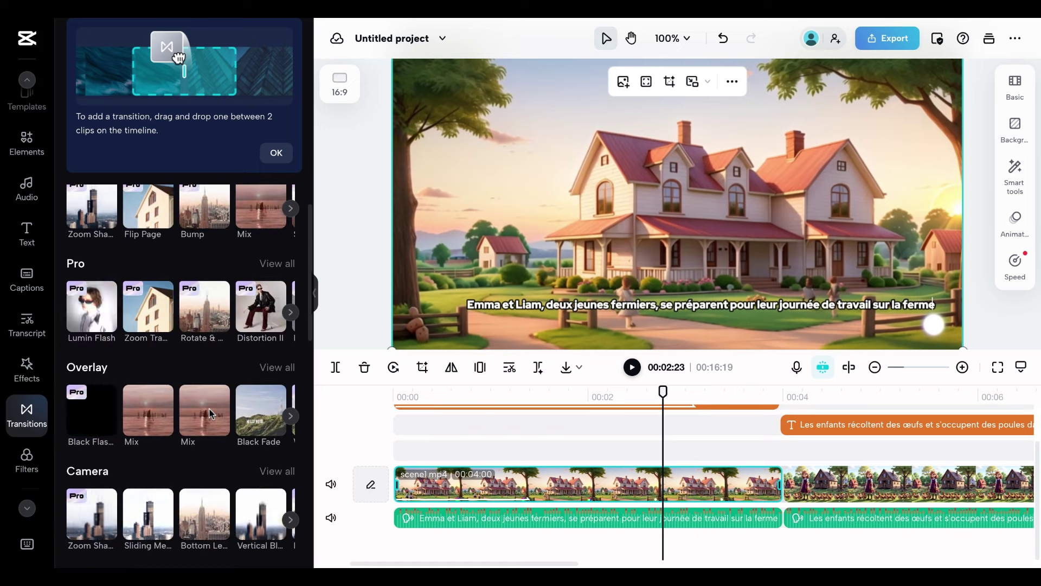
pyautogui.scroll(-2, 212, 414)
pyautogui.scroll(-1, 210, 413)
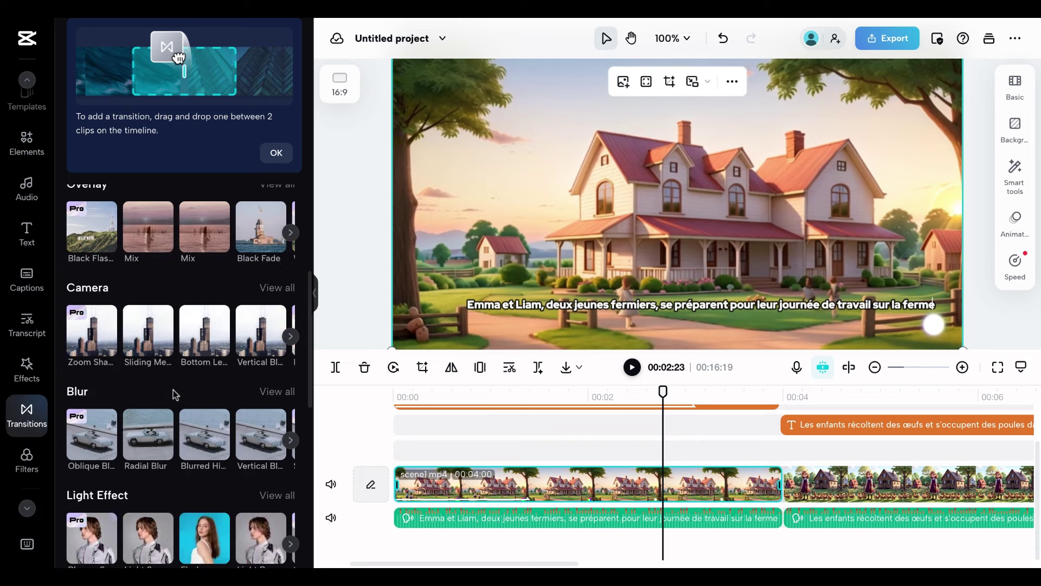
pyautogui.scroll(-1, 174, 394)
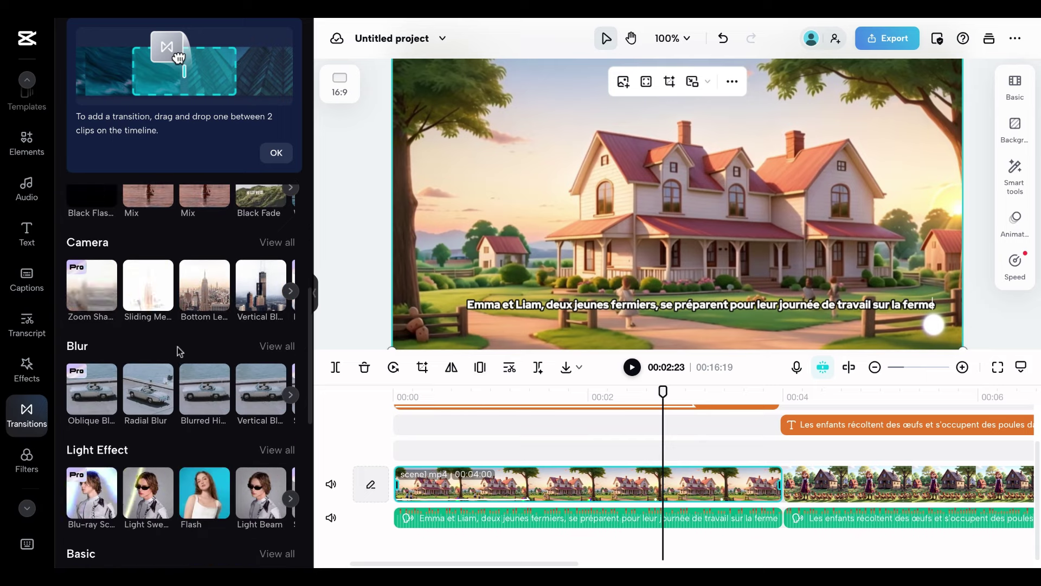
pyautogui.click(291, 291)
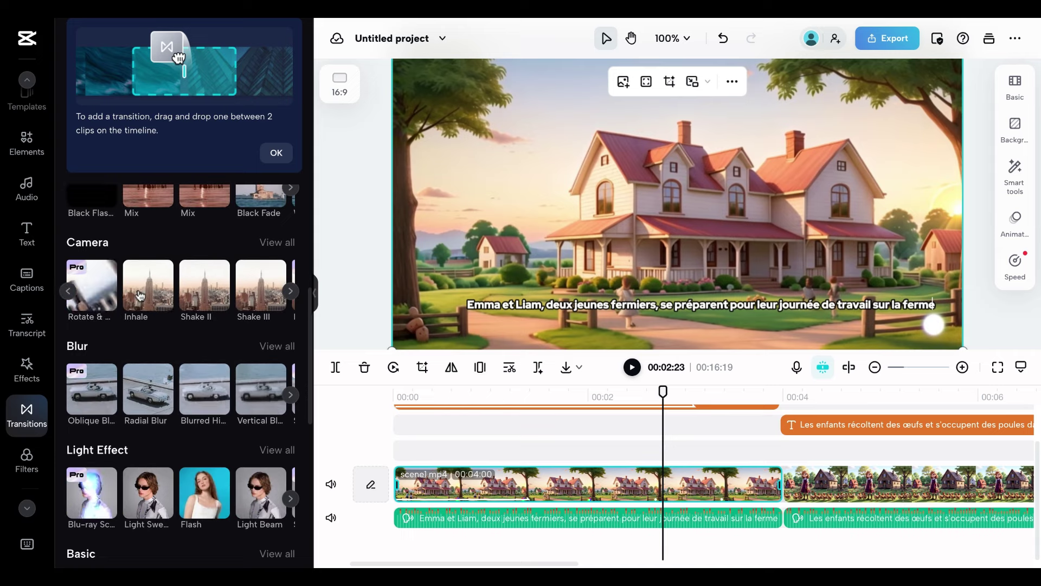
pyautogui.moveTo(155, 291); pyautogui.dragTo(783, 483)
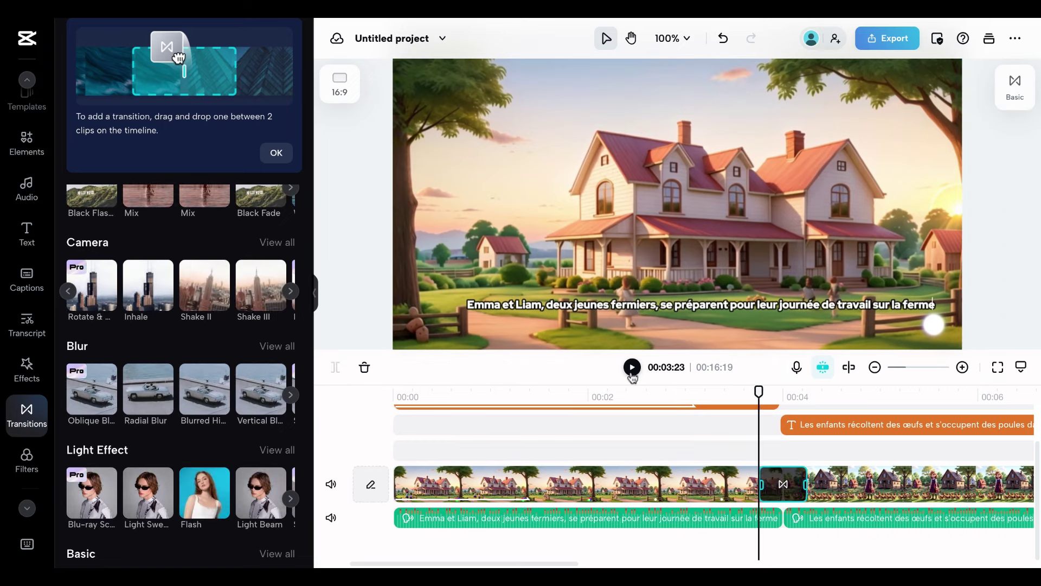
pyautogui.click(632, 374)
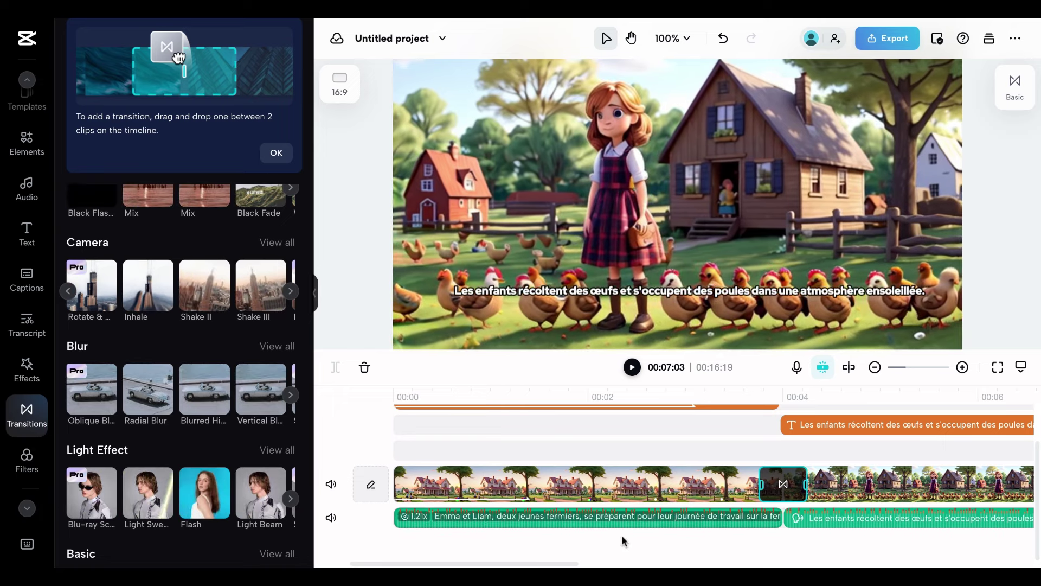
# - Look through the remaining transition categories, dismiss the usage tip and view more of the Overlay transitions
pyautogui.scroll(5, 227, 358)
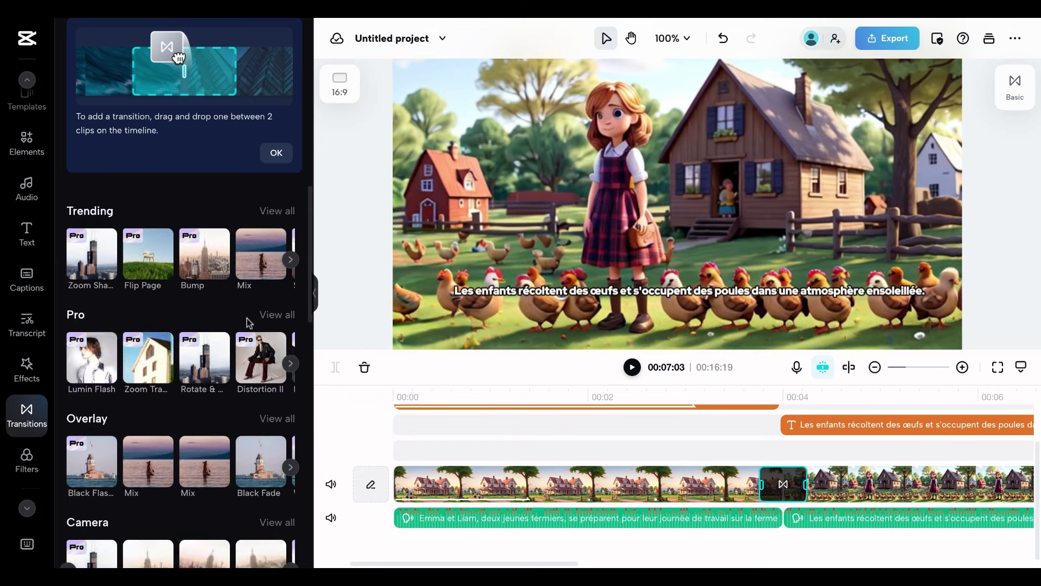
pyautogui.scroll(-7, 222, 326)
pyautogui.scroll(-2, 221, 305)
pyautogui.scroll(2, 216, 353)
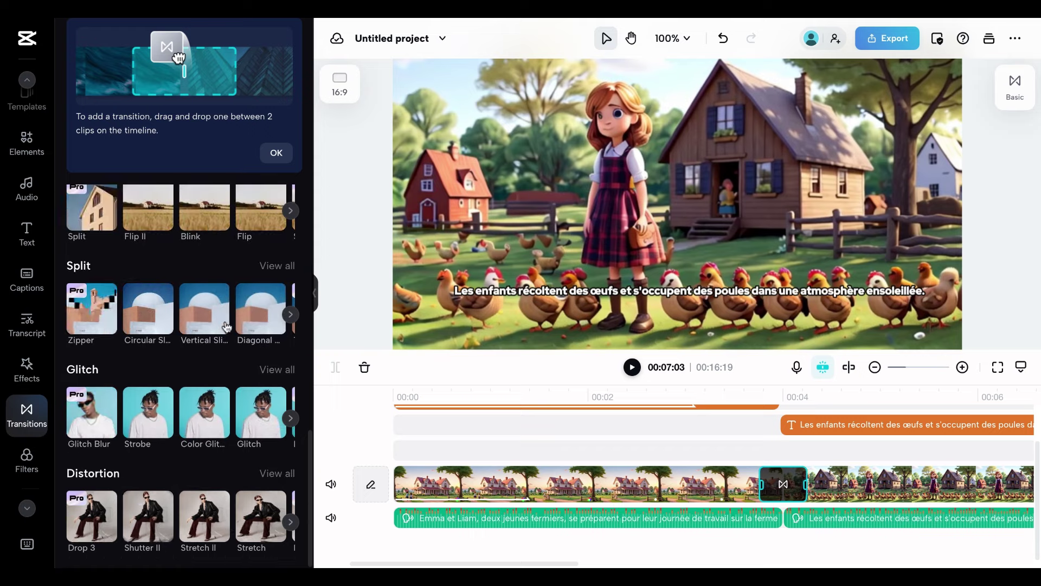
pyautogui.scroll(-5, 214, 418)
pyautogui.scroll(-1, 215, 418)
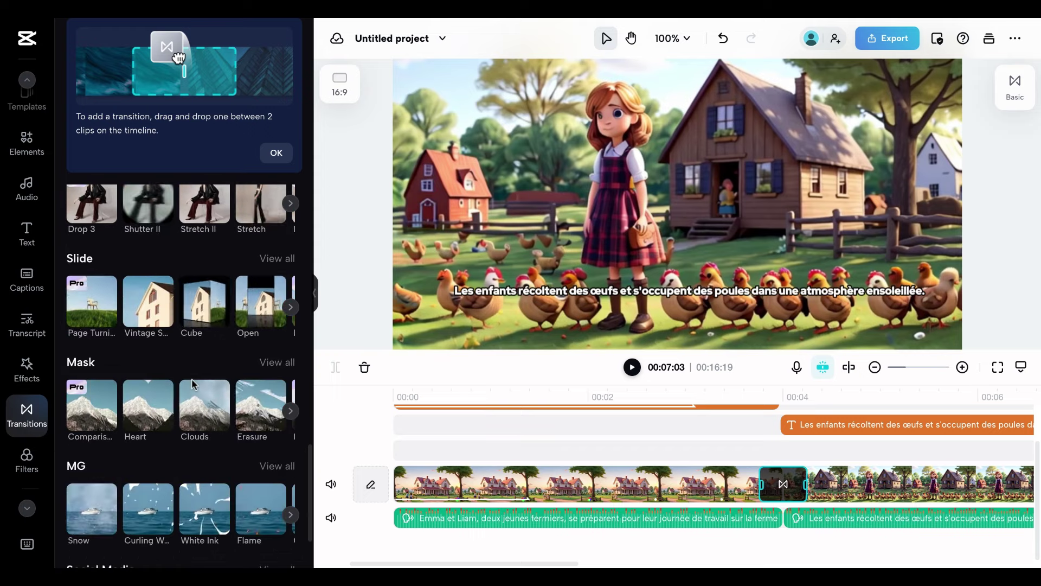
pyautogui.scroll(-3, 172, 347)
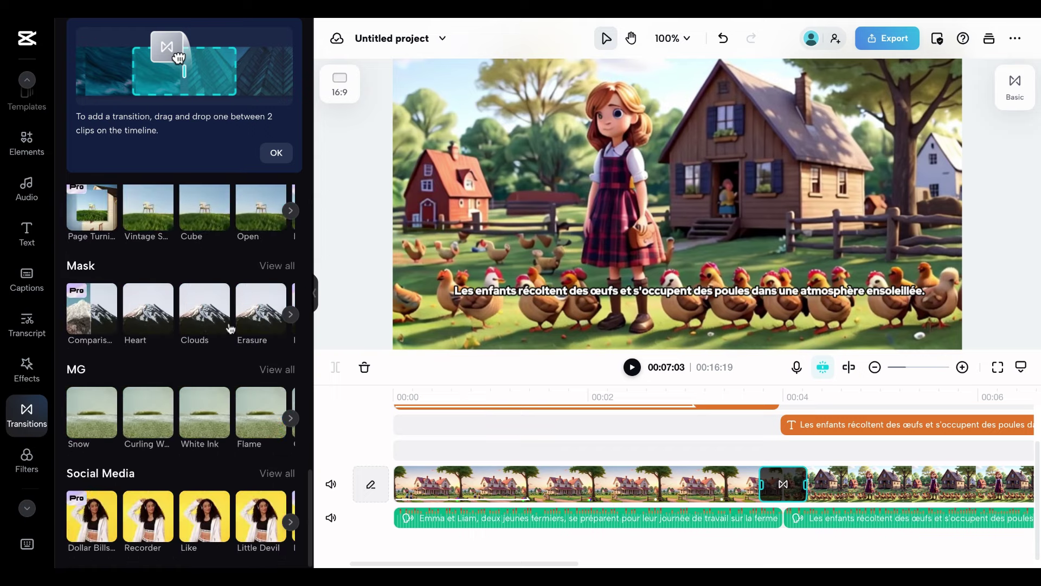
pyautogui.scroll(3, 219, 416)
pyautogui.scroll(-3, 221, 415)
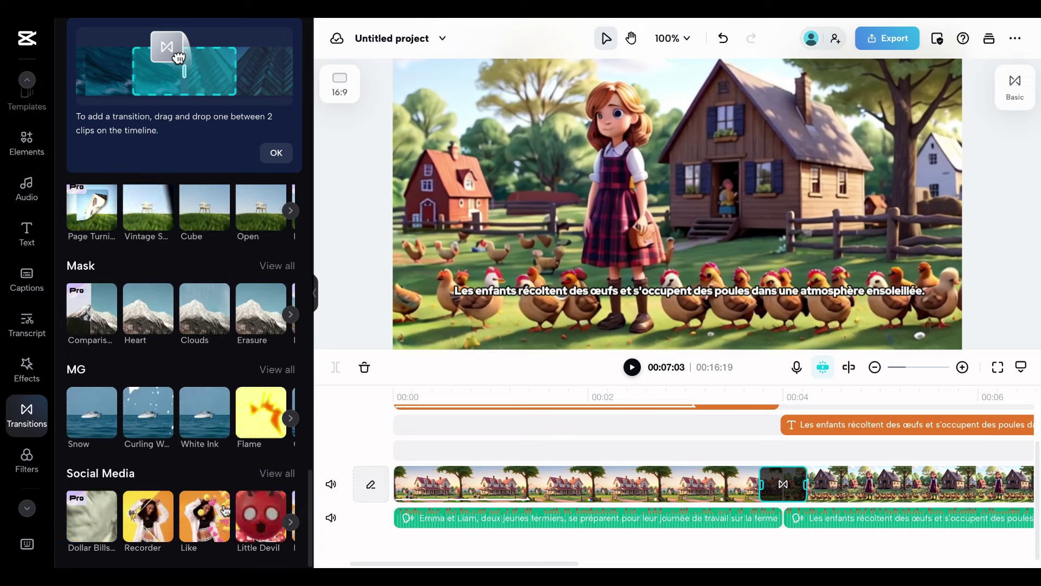
pyautogui.scroll(15, 232, 347)
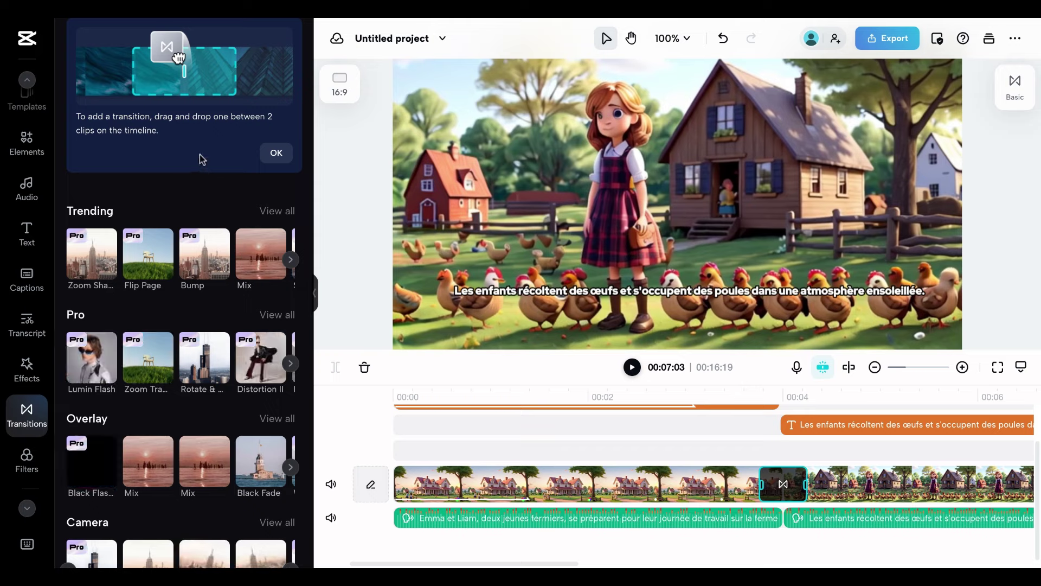
pyautogui.click(277, 154)
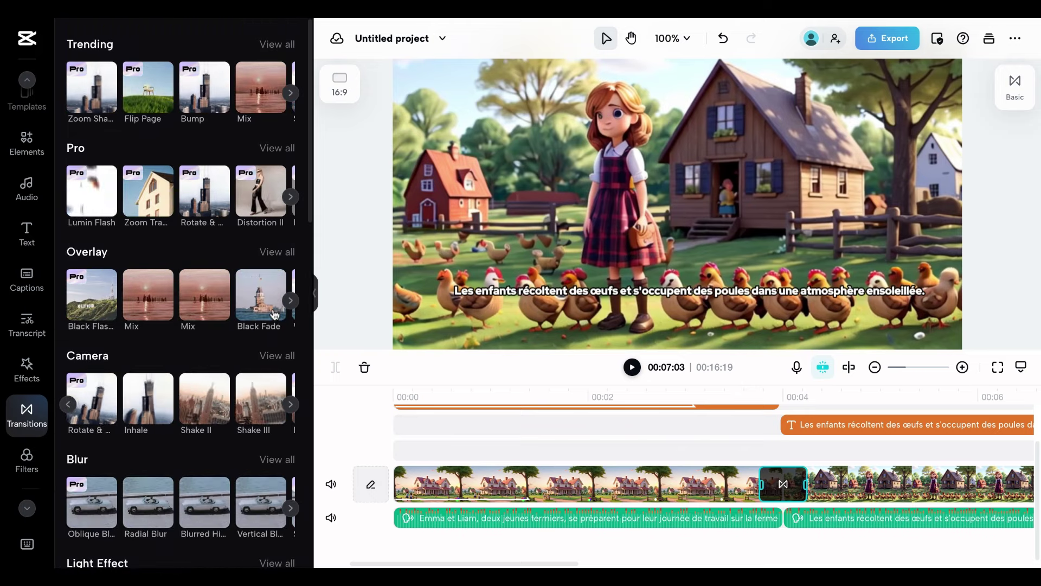
pyautogui.click(290, 300)
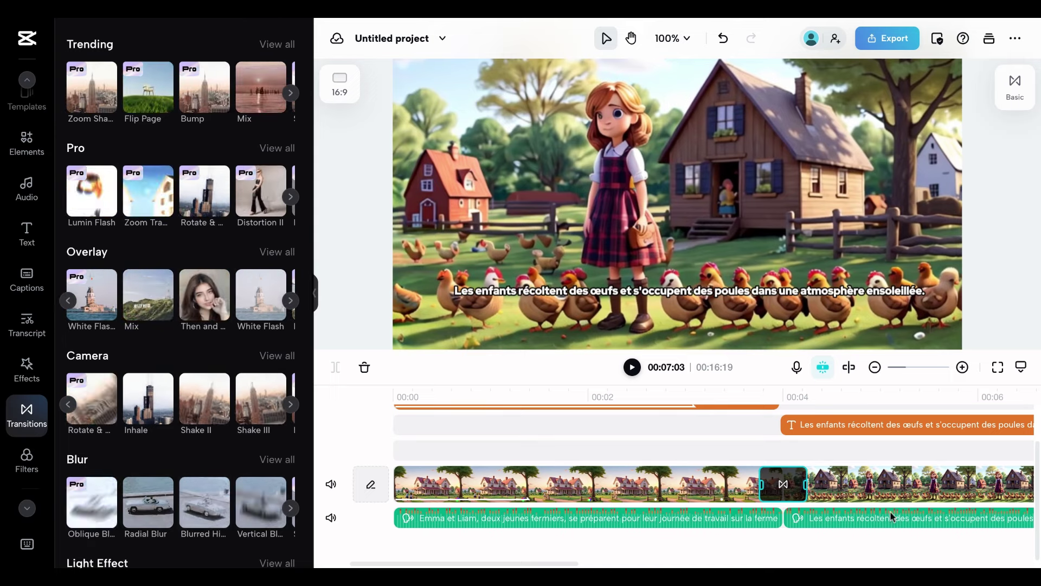
# - Adjust the timeline zoom to fit all four scene clips in view
pyautogui.click(875, 368)
pyautogui.click(875, 368)
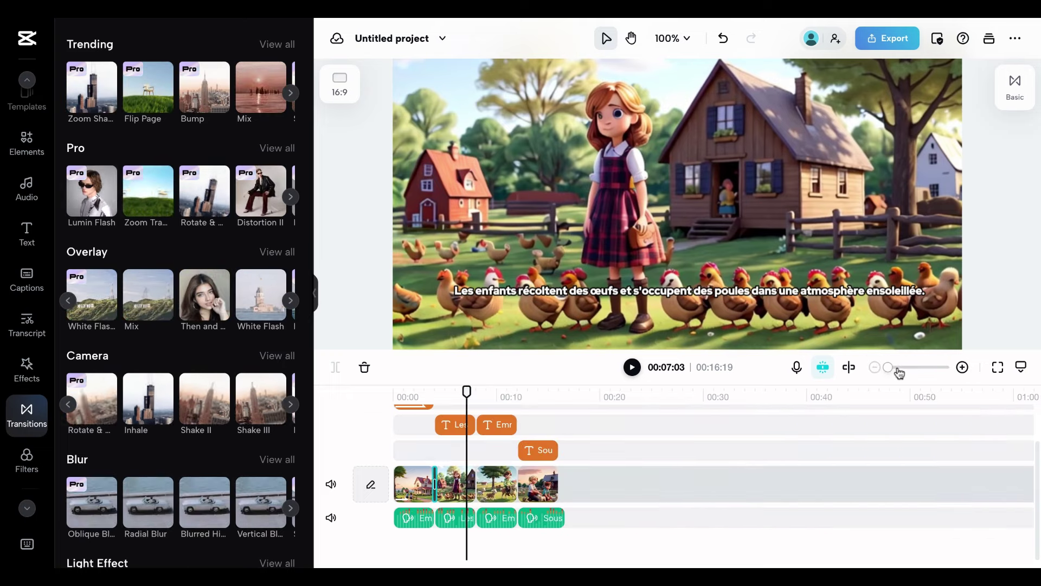
pyautogui.click(942, 368)
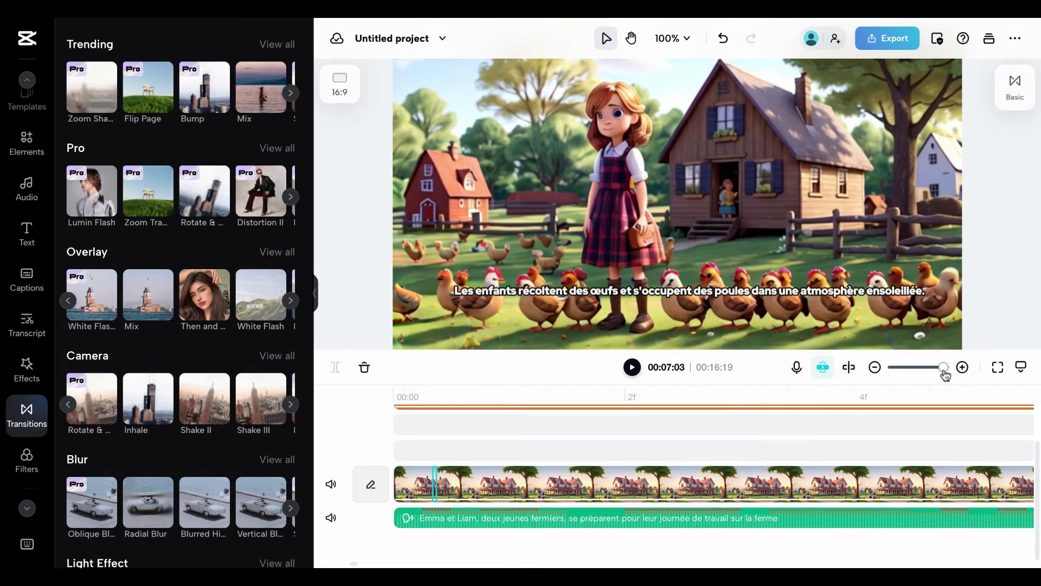
pyautogui.click(875, 367)
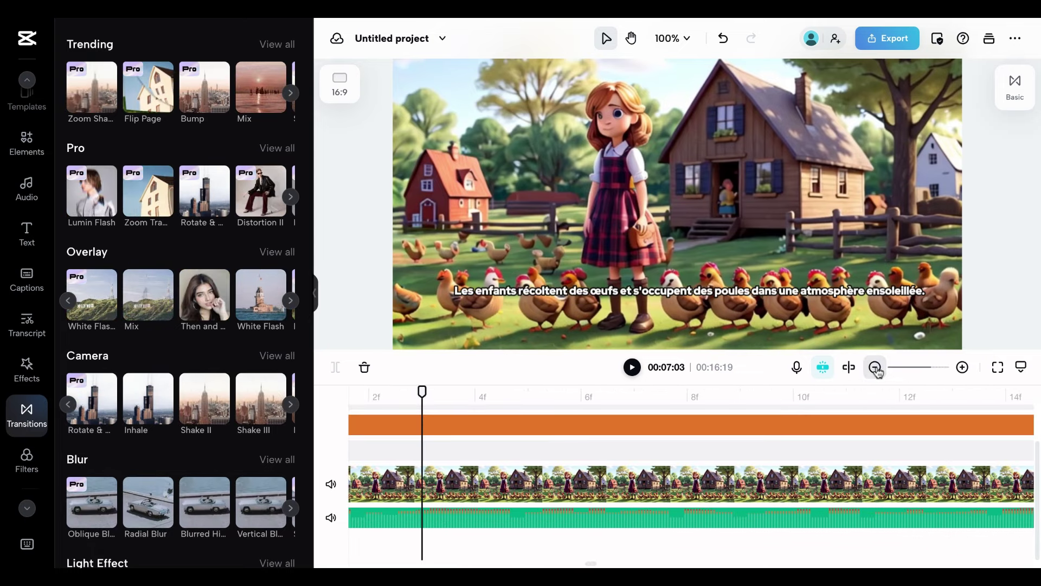
pyautogui.click(876, 368)
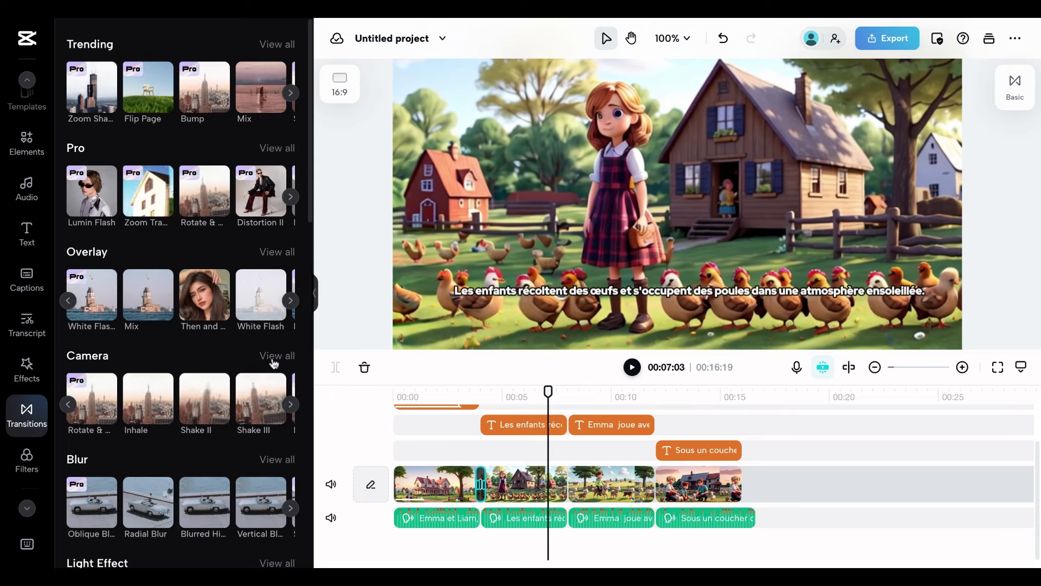
# - Add the Mix overlay transition between the second and third clips and the Inhale camera transition between the third and fourth clips
pyautogui.moveTo(143, 301)
pyautogui.mouseDown()
pyautogui.moveTo(525, 481)
pyautogui.moveTo(560, 481)
pyautogui.moveTo(565, 495)
pyautogui.mouseUp()
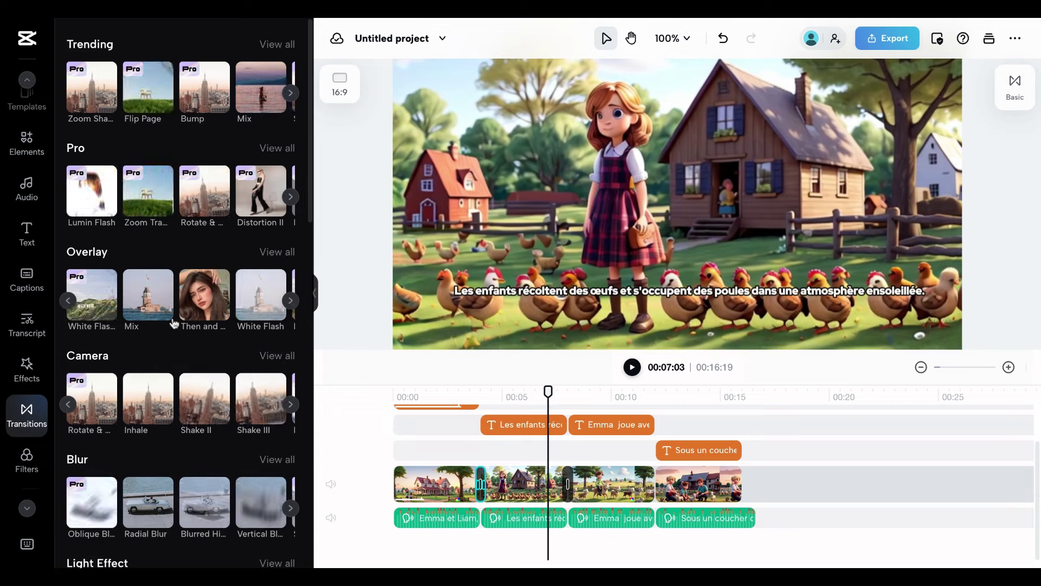
pyautogui.moveTo(162, 396); pyautogui.dragTo(647, 492)
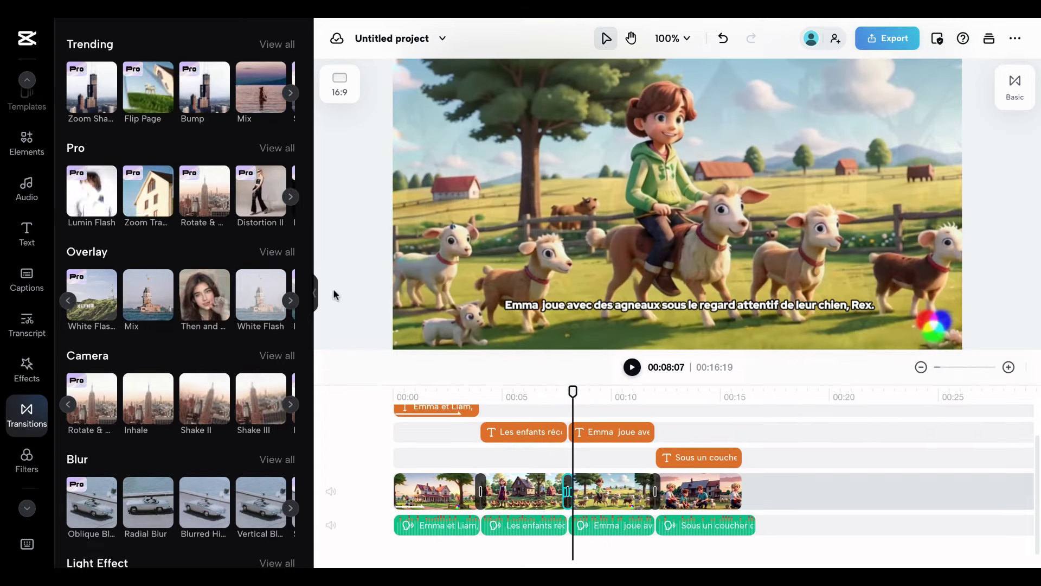
pyautogui.scroll(1, 576, 433)
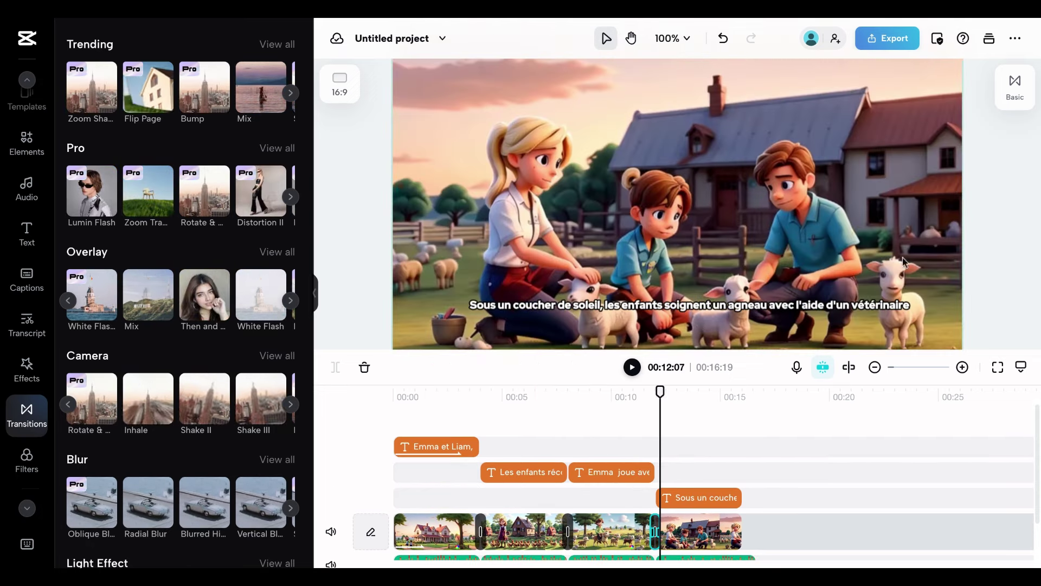
# - Play the end of the fourth scene to check it and return the playhead to the start of the project
pyautogui.click(660, 426)
pyautogui.scroll(-1, 660, 427)
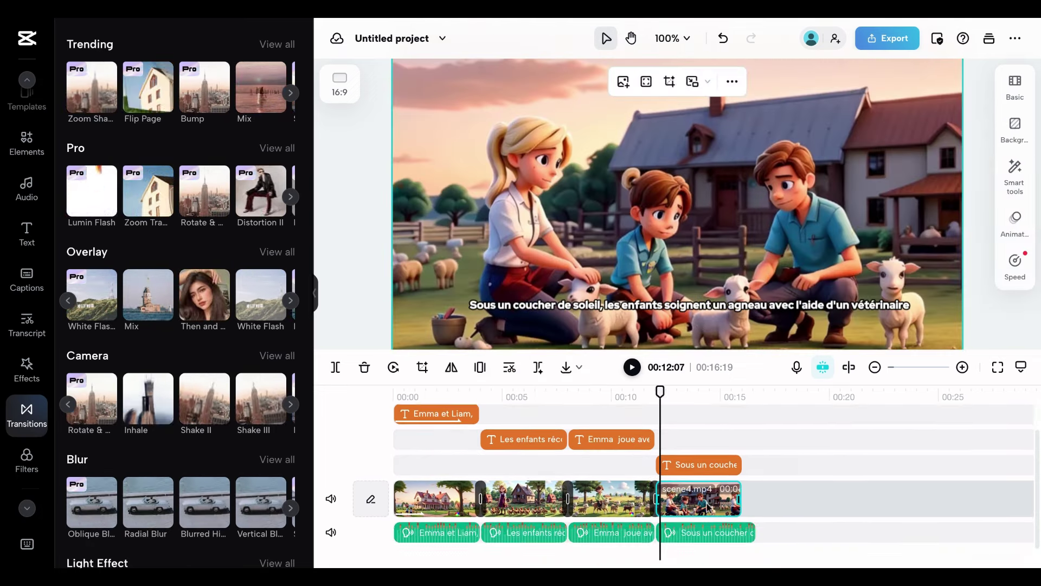
pyautogui.moveTo(660, 391); pyautogui.dragTo(721, 399)
pyautogui.press('space')
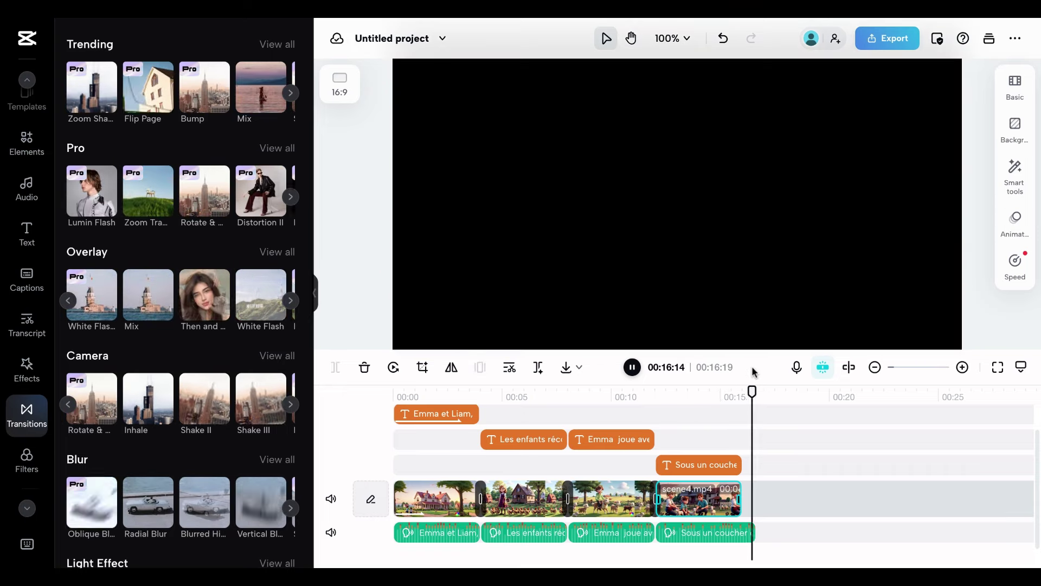
pyautogui.click(864, 508)
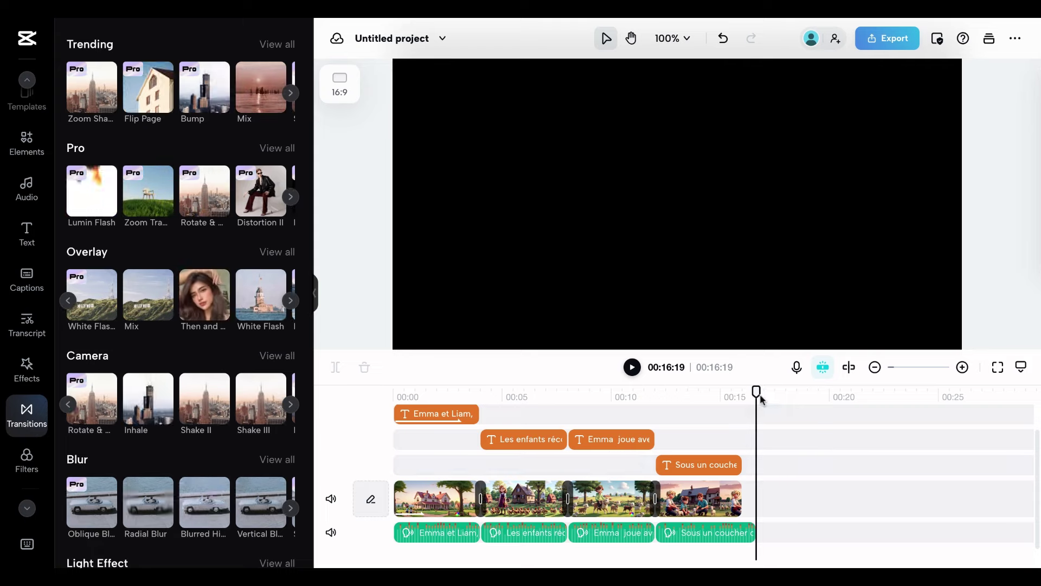
pyautogui.moveTo(756, 391); pyautogui.dragTo(382, 383)
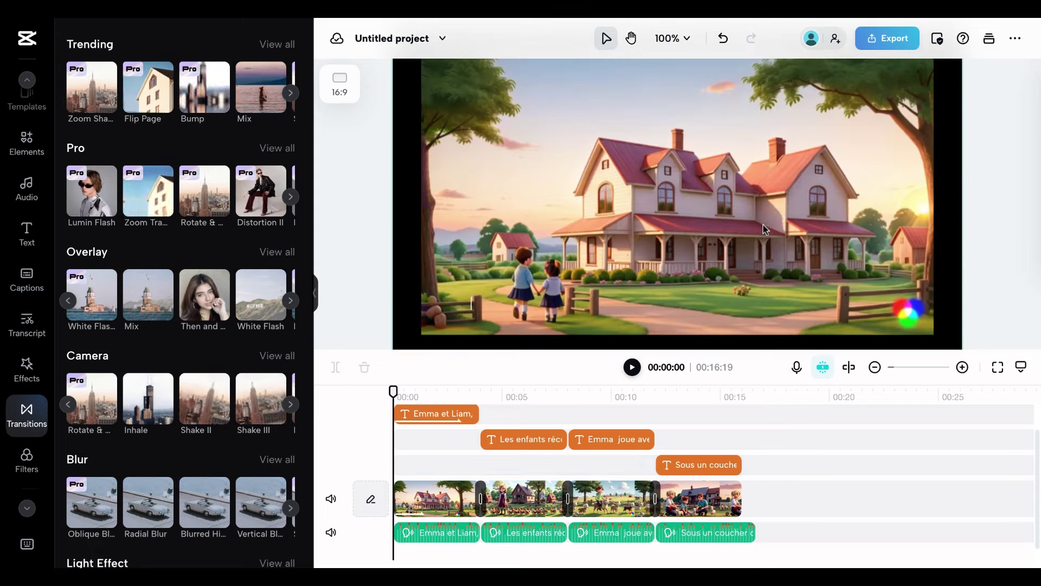
# - Export the project as a 1080p, 30fps MP4 at recommended quality, download the video to the device and hide the download dialog
pyautogui.click(886, 39)
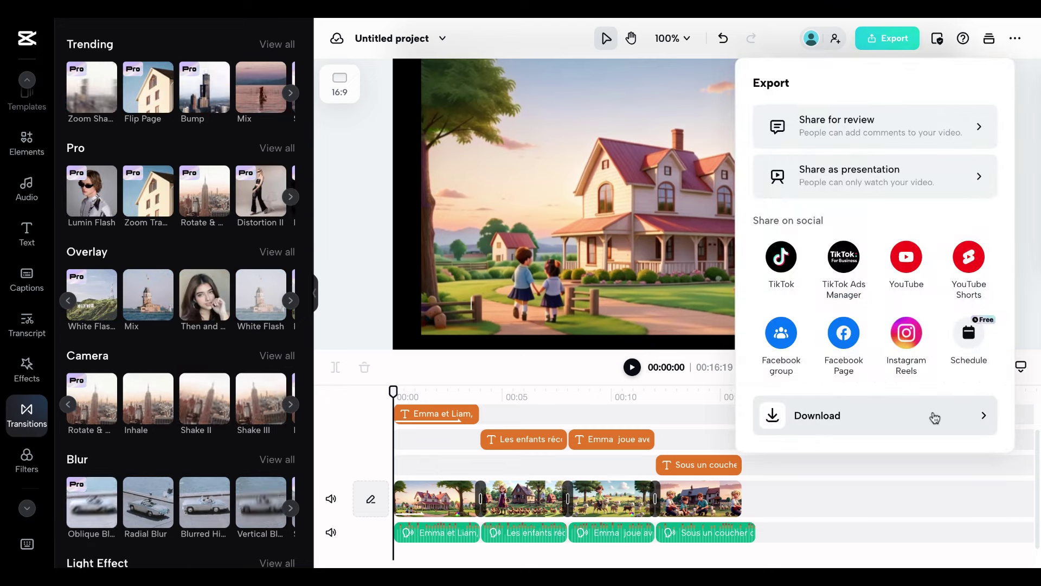
pyautogui.click(895, 420)
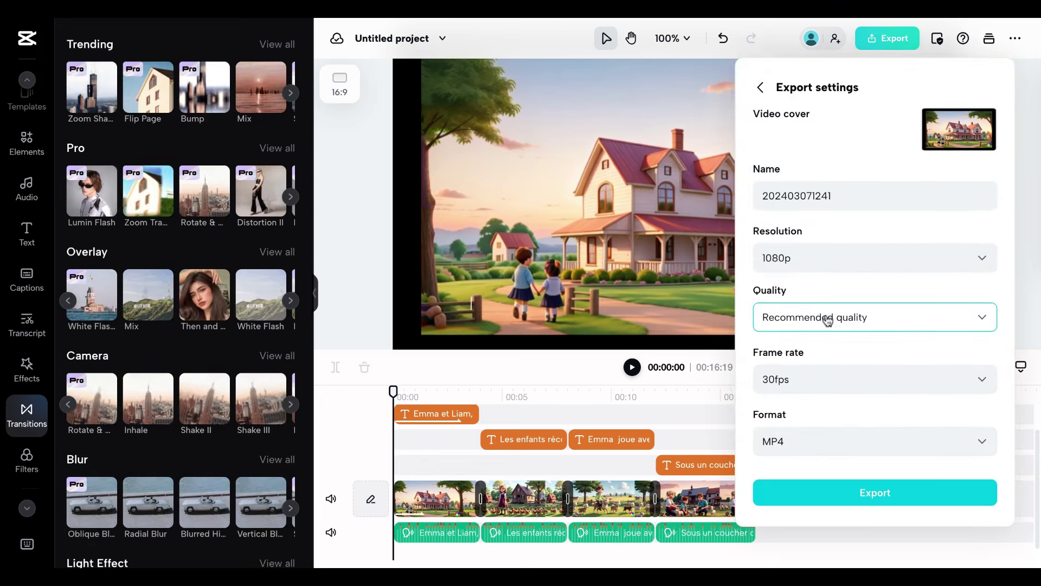
pyautogui.click(876, 494)
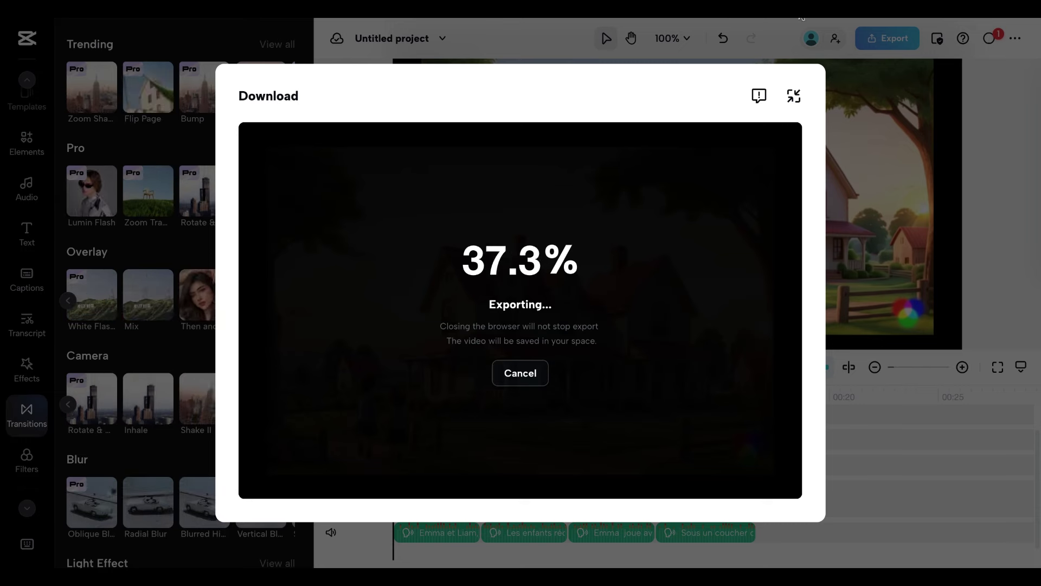
pyautogui.click(544, 335)
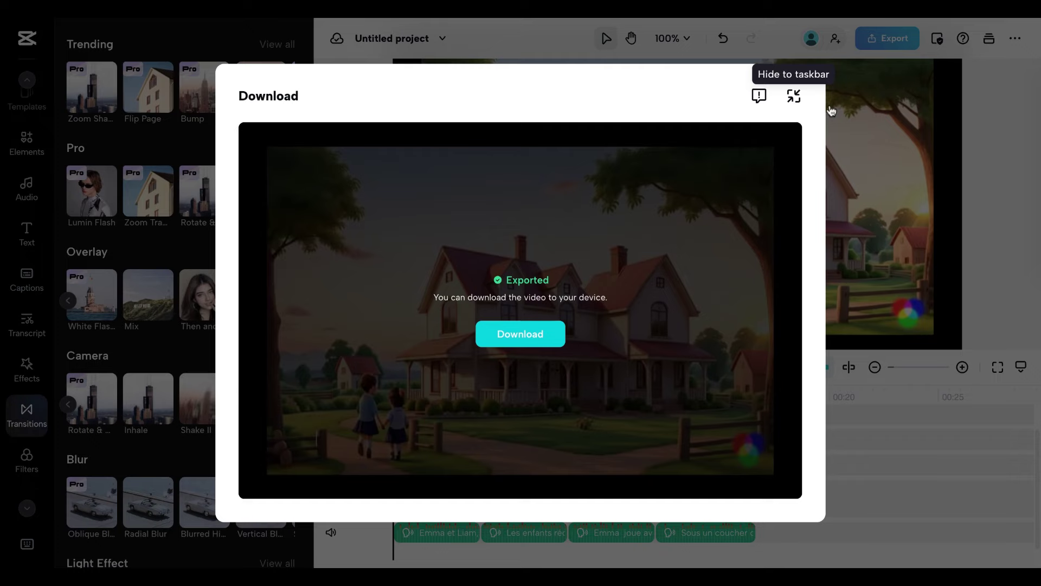
pyautogui.click(793, 100)
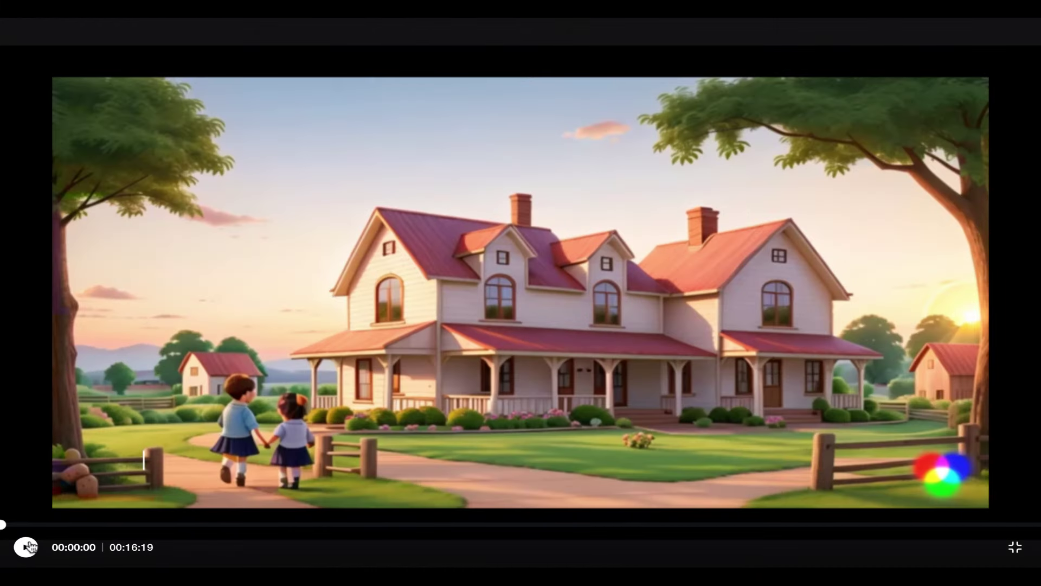
# - Play the assembled story from the beginning in full screen
pyautogui.click(27, 547)
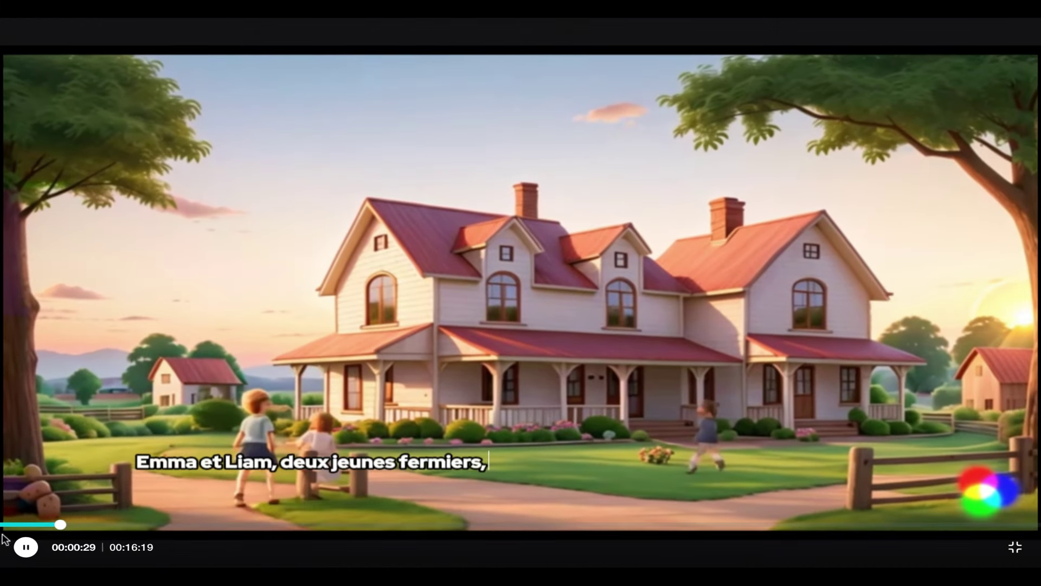